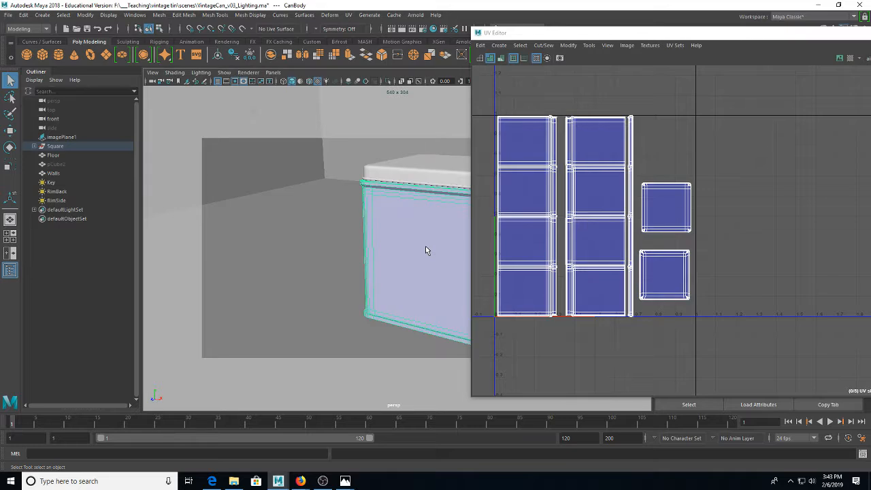
Step: Select the can lid to view its UV layout beside the model in the scene
click(443, 172)
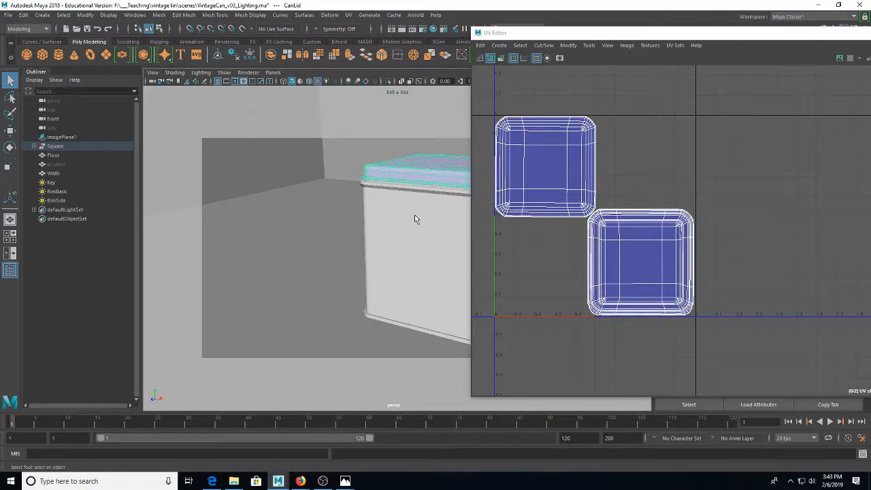
drag(414, 215, 323, 216)
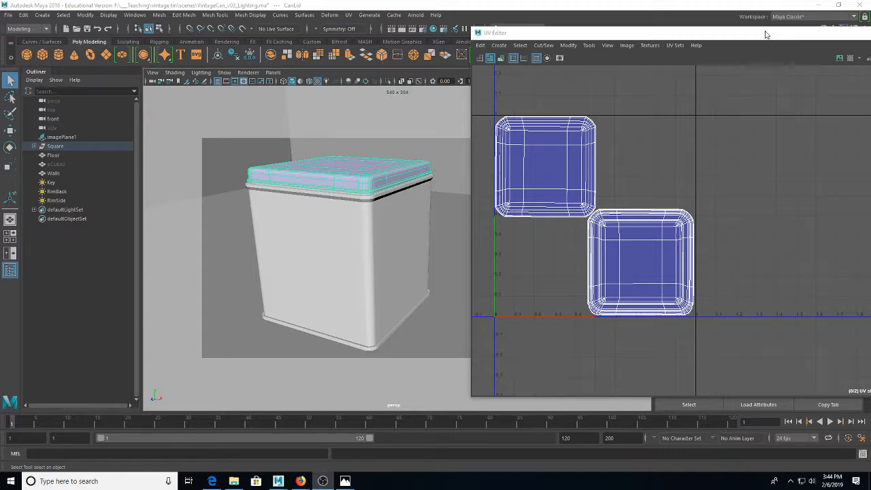
drag(765, 34, 699, 110)
Step: Save the scene under the new file name VintageCan_reuvma.ma in the project's scenes folder
key(ctrl+shift+s)
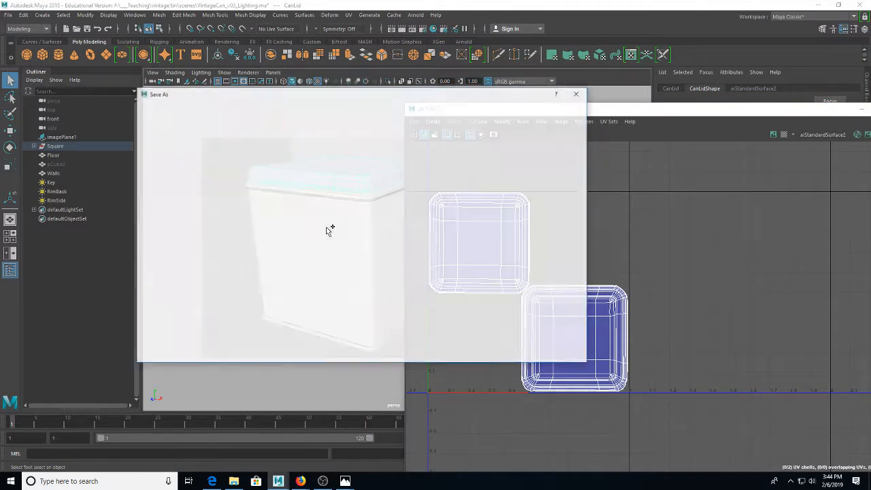
drag(242, 338, 209, 338)
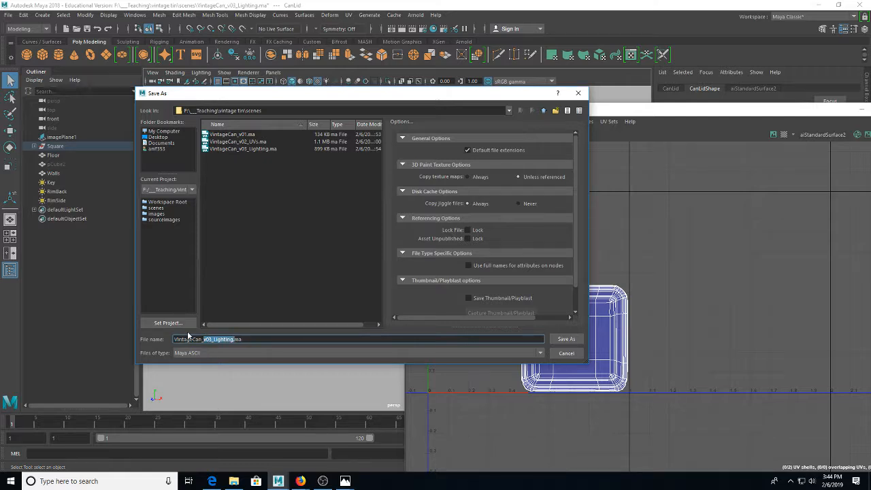
text(v04)
key(Return)
click(420, 250)
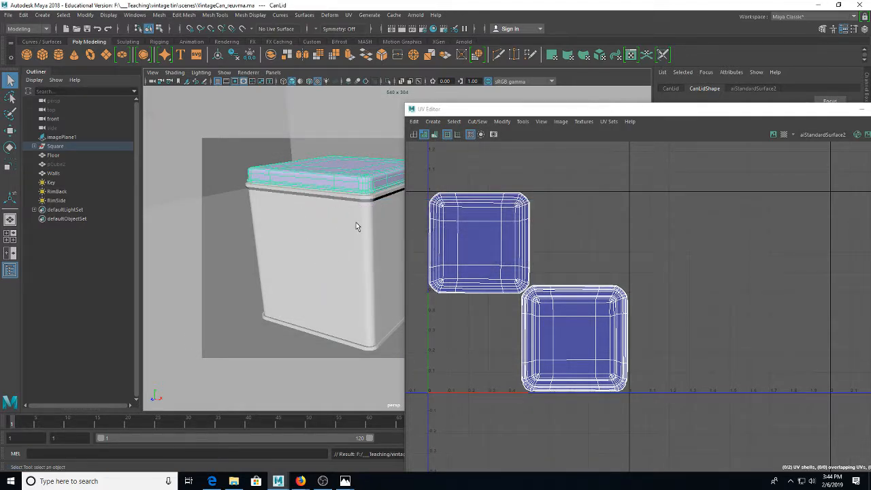
Step: Select the can body and minimize the UV Editor to expose its material attributes
drag(468, 110, 332, 91)
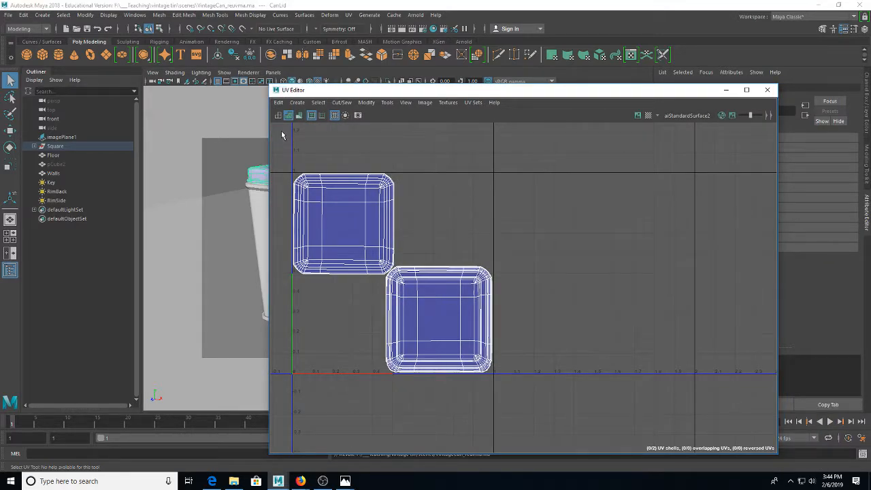
drag(338, 94, 563, 94)
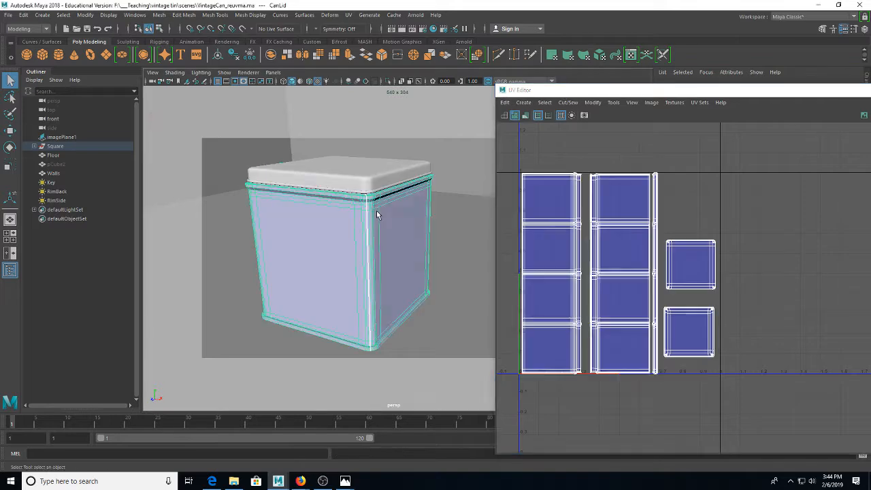
drag(680, 90, 488, 110)
click(759, 109)
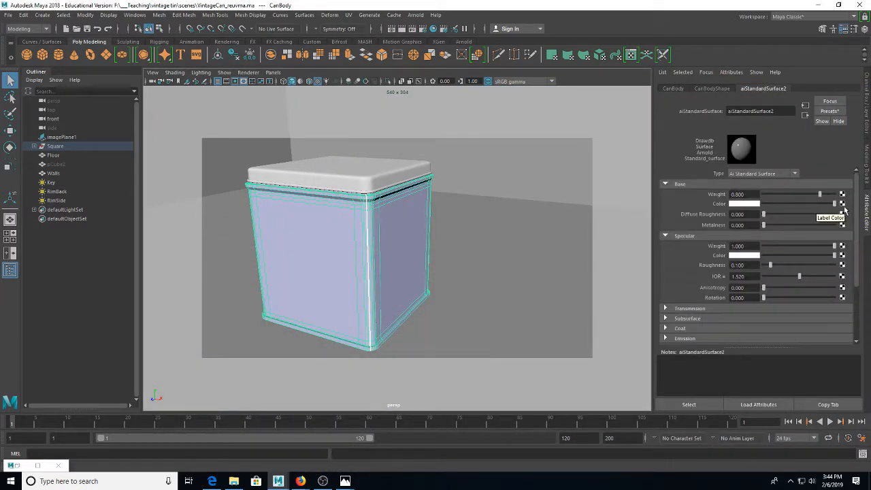
Step: Apply a Checker texture to the base color of aiStandardSurface2, and reselect the can body
click(842, 204)
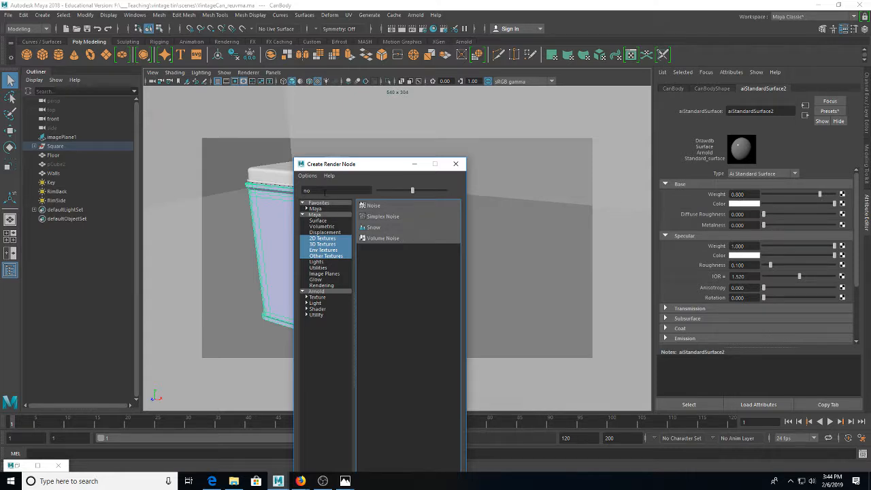
double_click(306, 190)
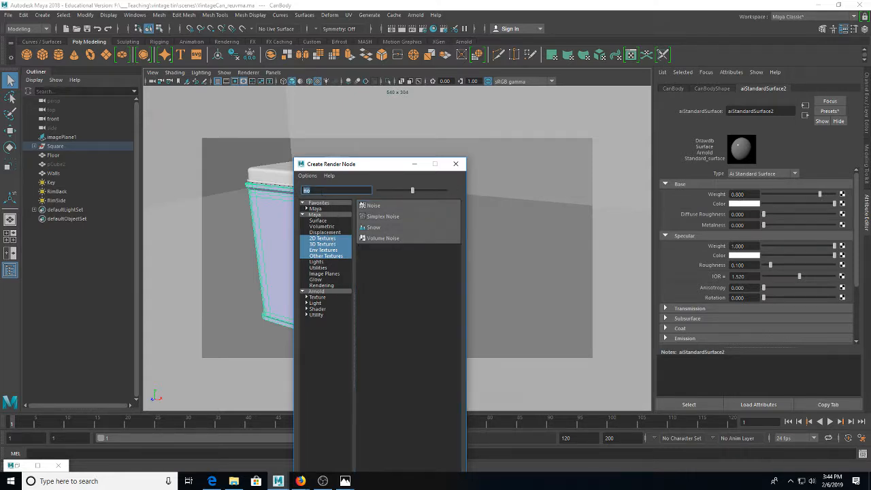
text(check)
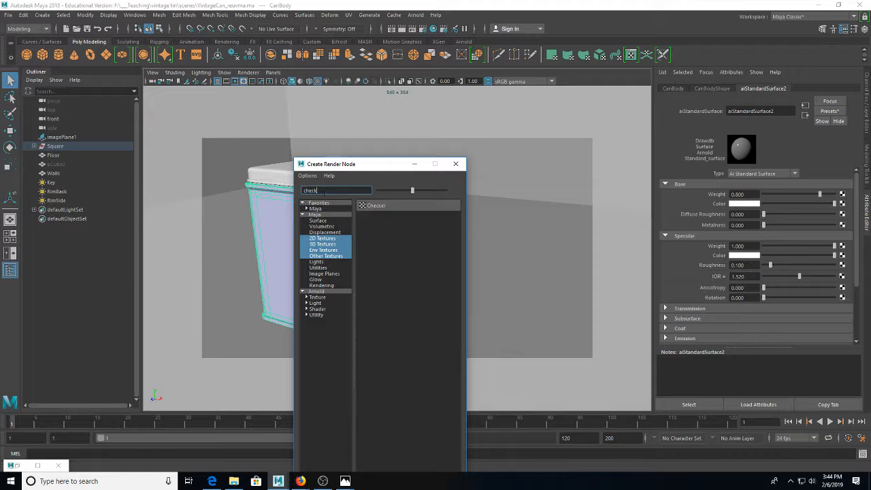
click(375, 206)
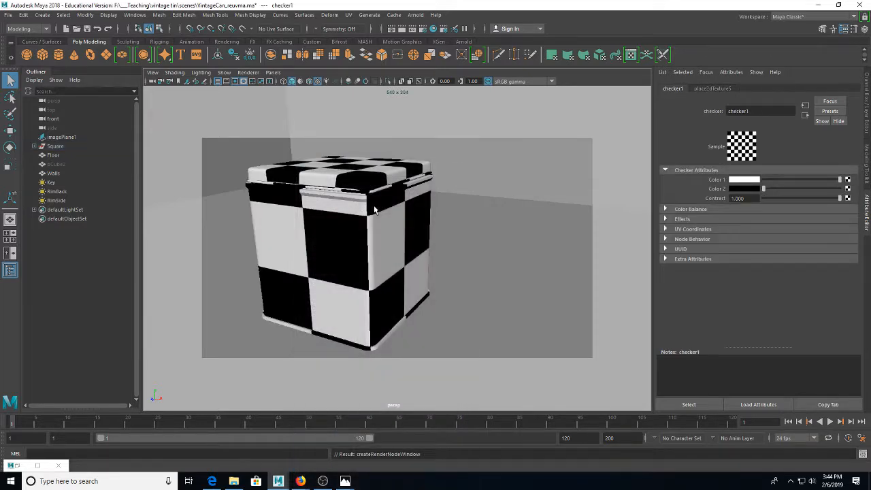
click(375, 209)
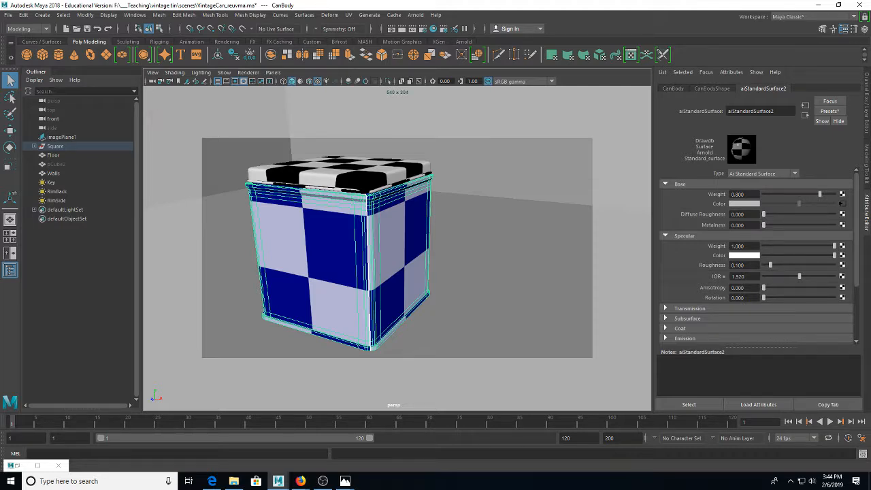
Step: Switch to Firefox, save the rainbow UV checker image as UVCHECKER in the vintage tin project's sourceimages folder, and return to Maya
key(alt+Tab)
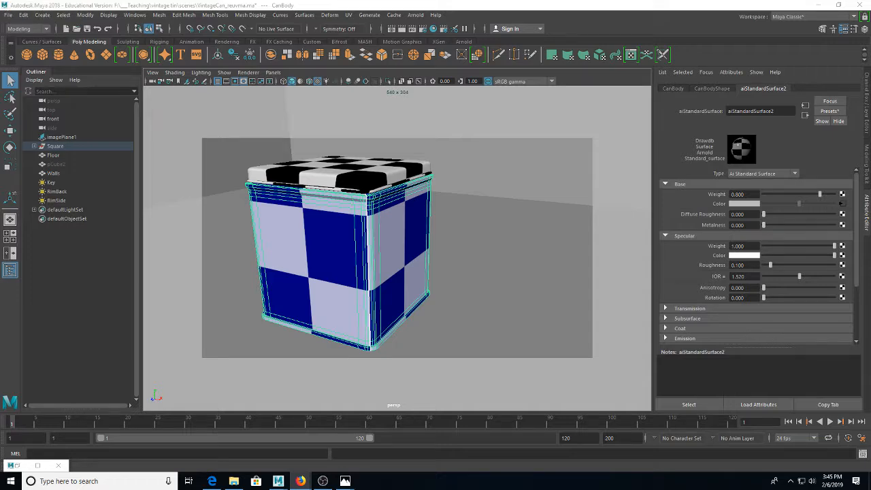
drag(231, 1, 273, 70)
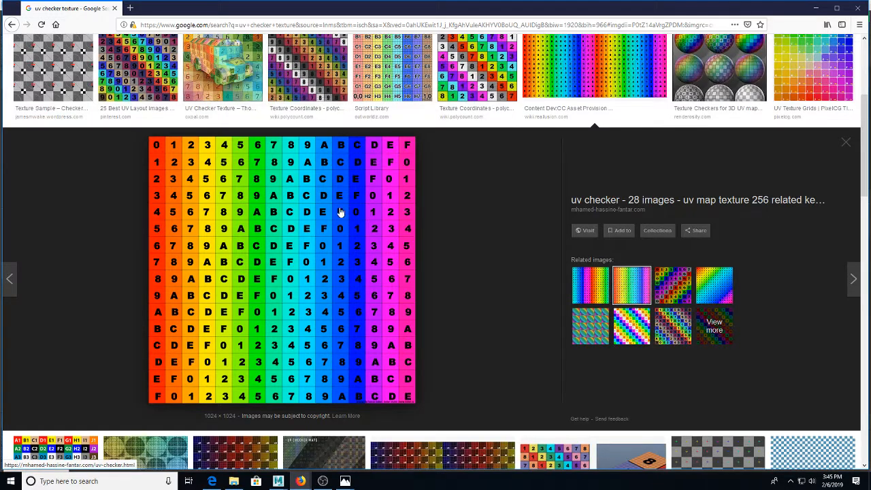
right_click(340, 213)
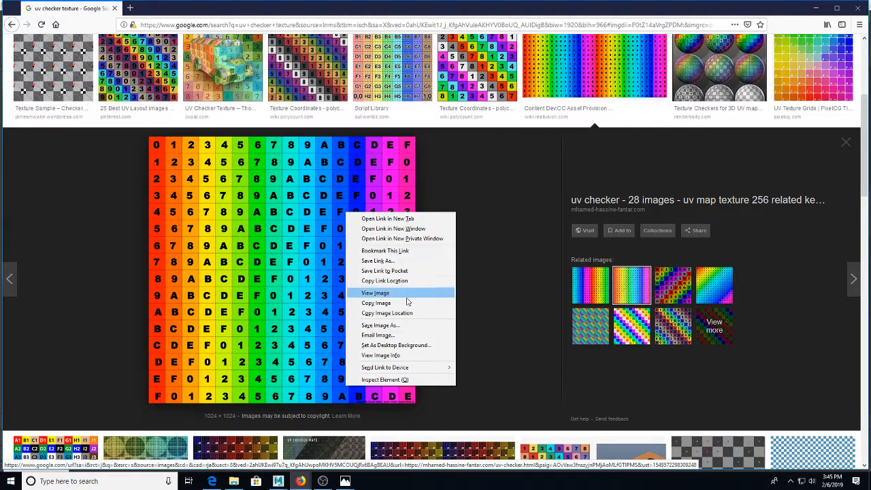
click(382, 326)
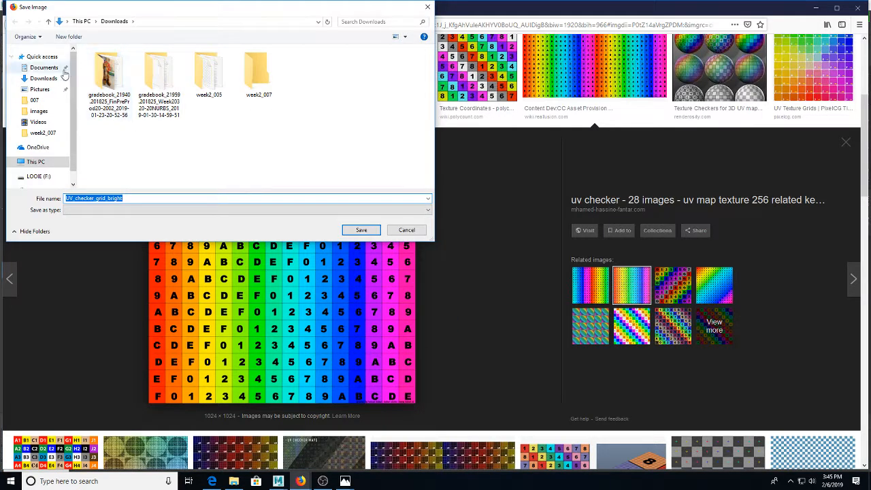
click(43, 178)
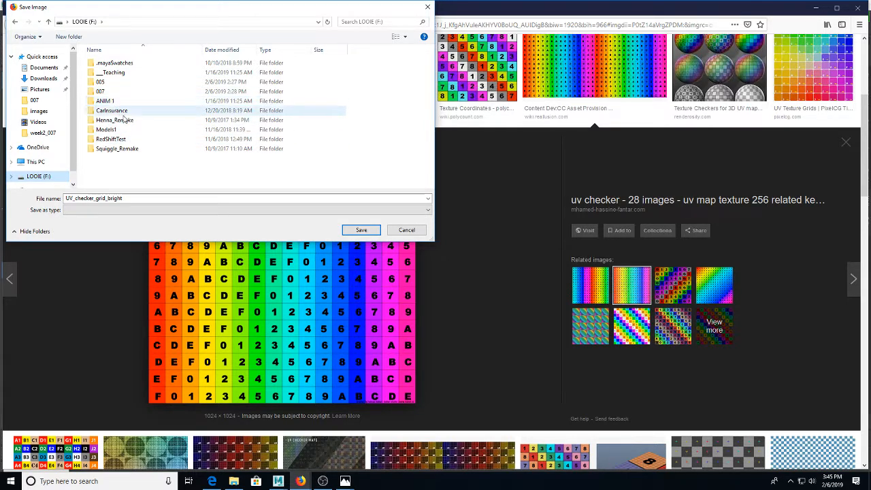
double_click(122, 73)
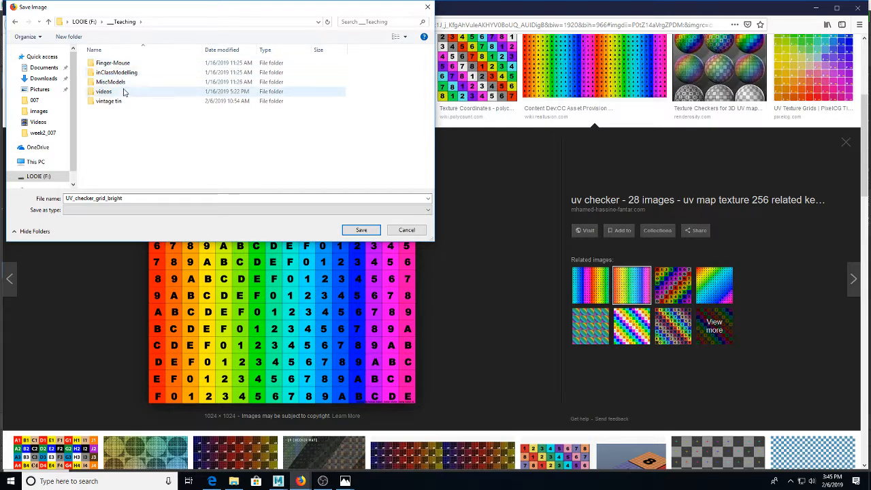
double_click(123, 100)
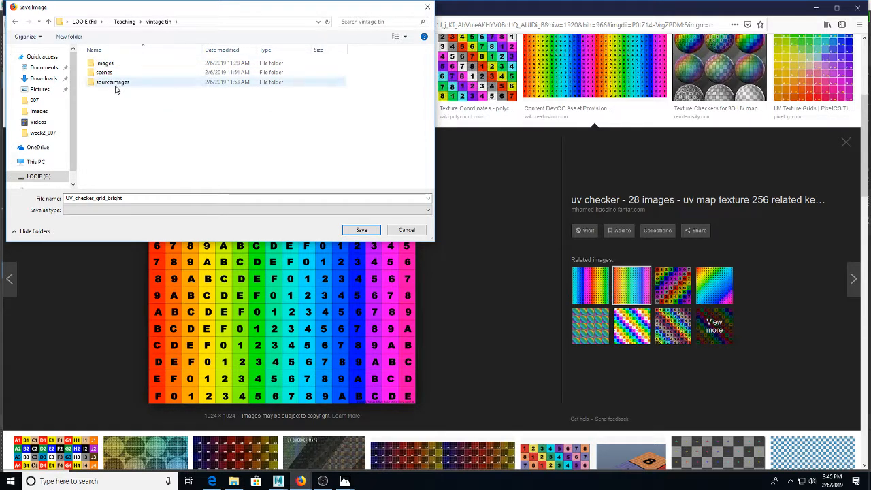
double_click(117, 83)
double_click(136, 197)
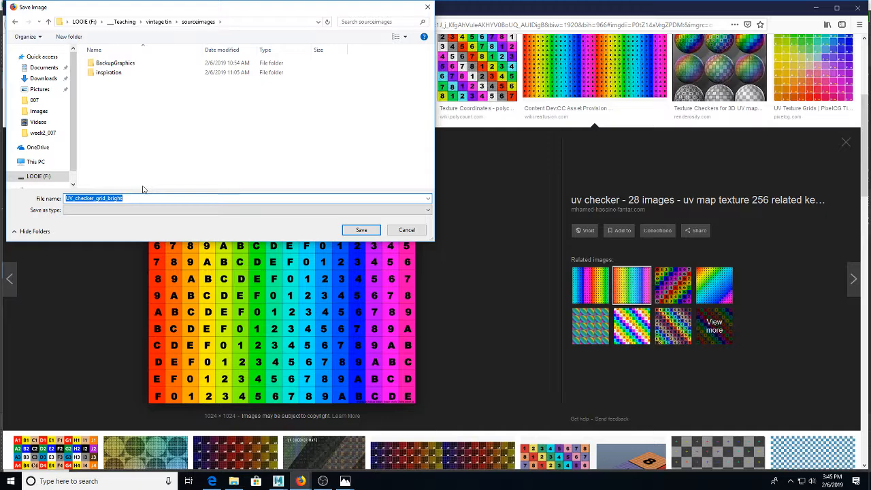
text(UVCHECKER)
key(Return)
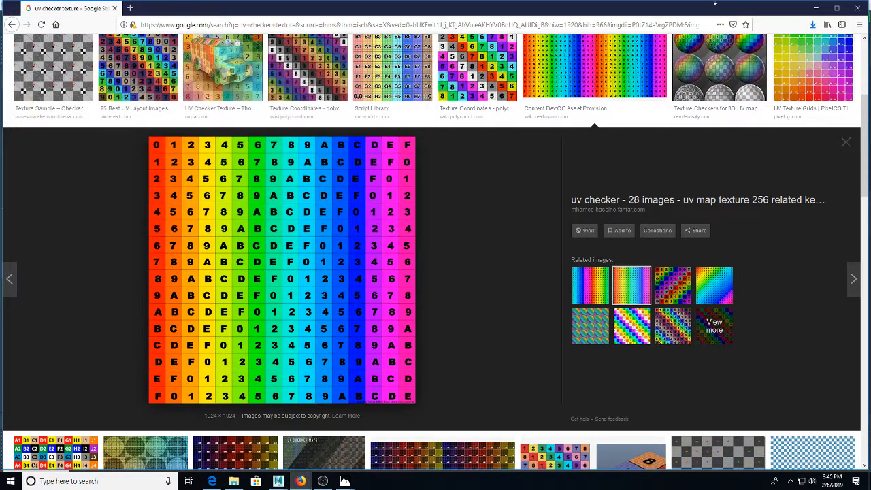
click(816, 8)
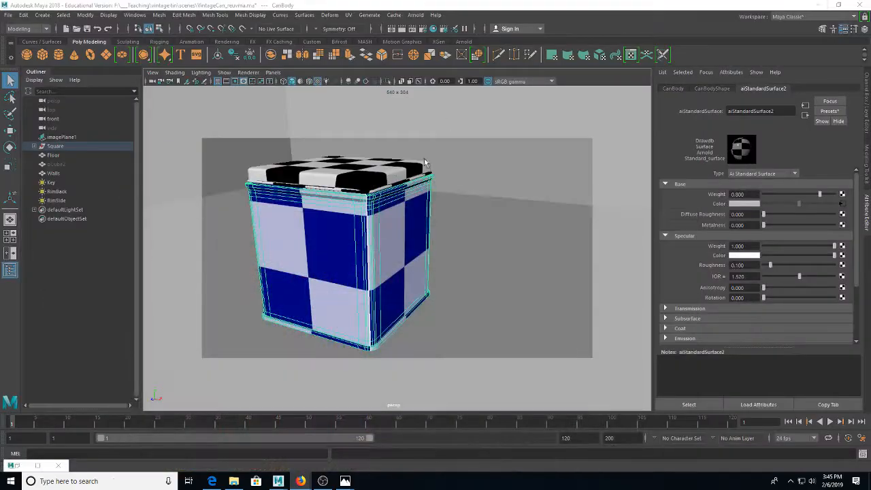
Step: Break the checker connection on the base color of aiStandardSurface2
click(842, 203)
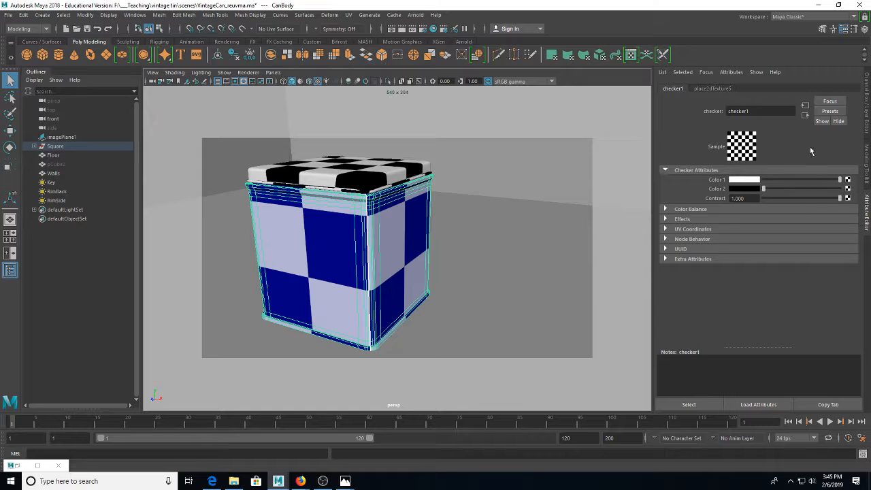
click(805, 115)
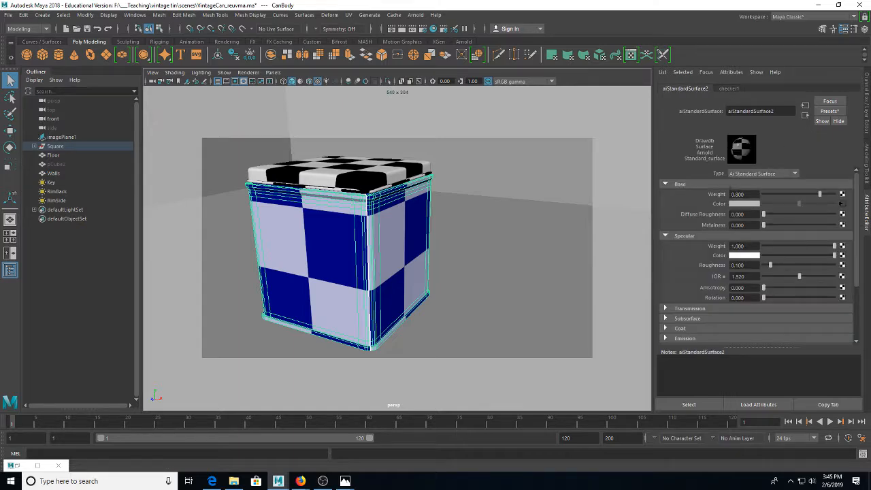
right_click(721, 203)
click(822, 217)
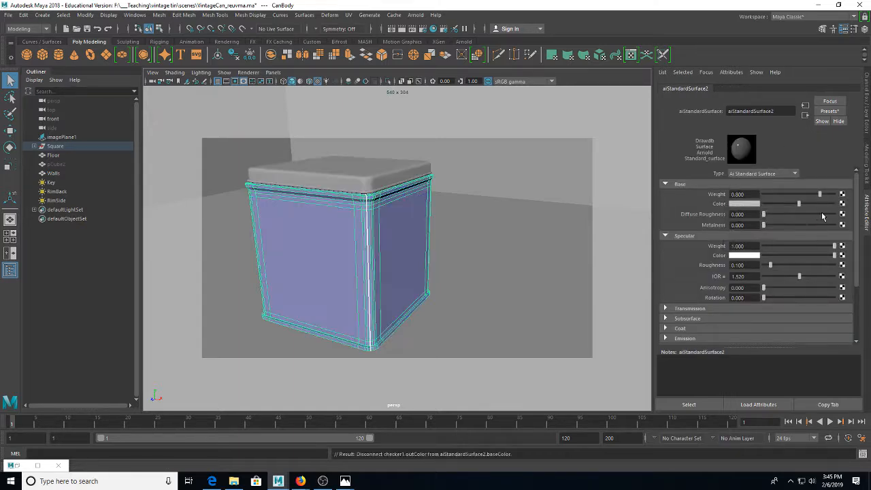
Step: Connect a File texture to the base color of aiStandardSurface2 and load UVCHECKER.png from sourceimages
click(841, 203)
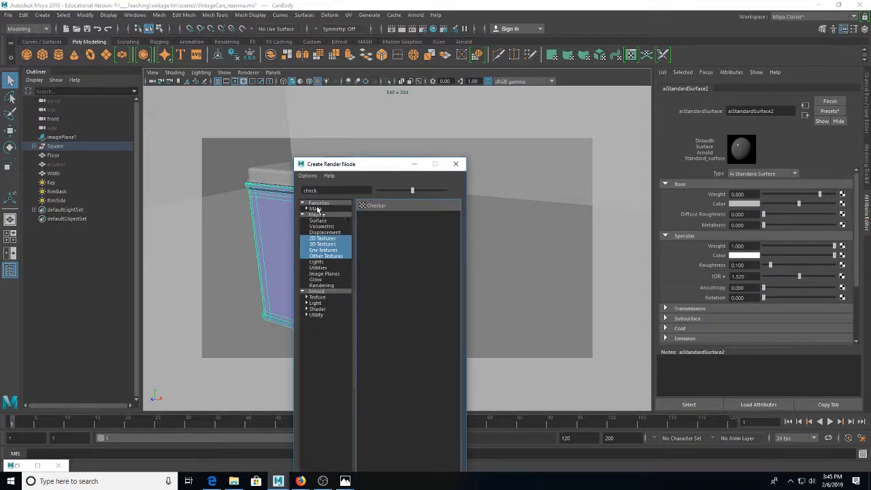
double_click(321, 191)
key(BackSpace)
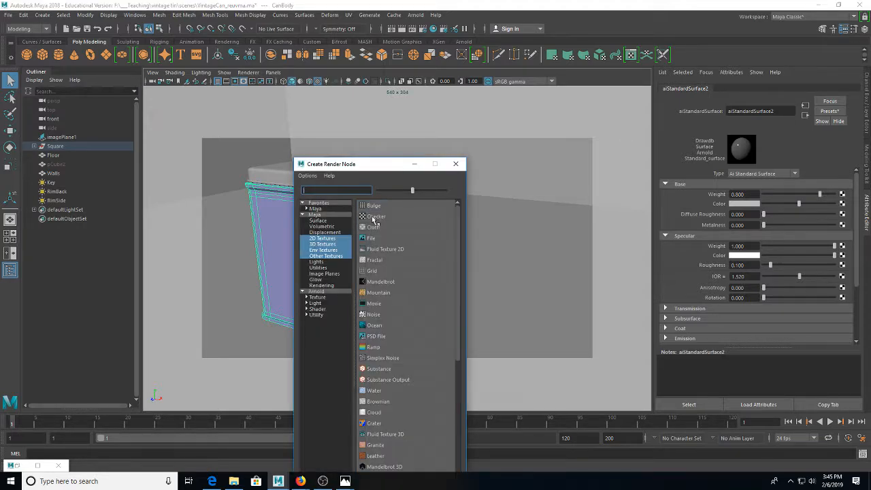
click(371, 238)
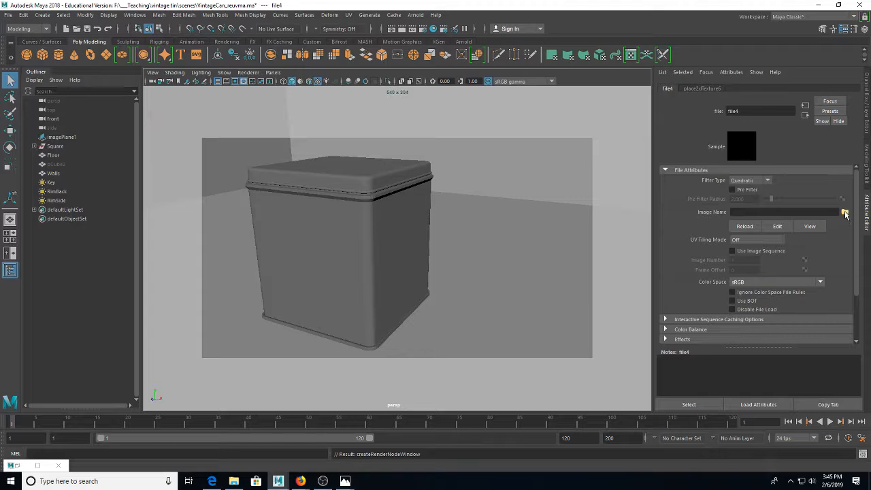
click(844, 212)
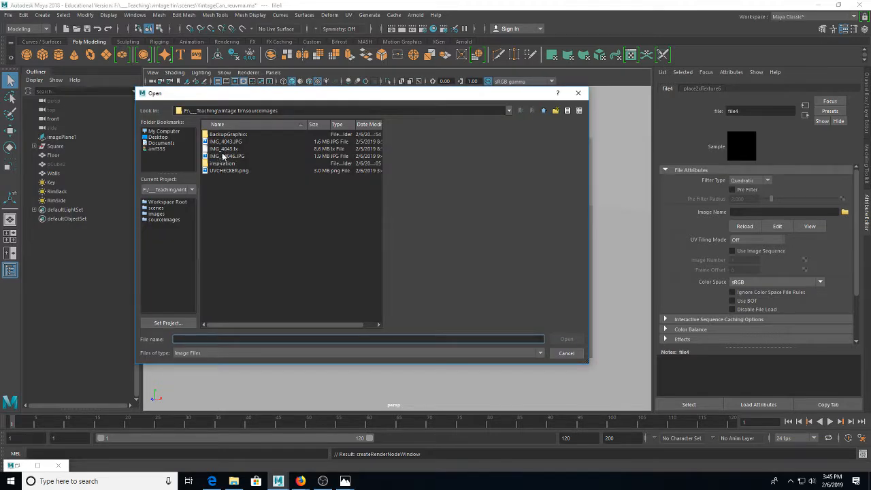
double_click(221, 170)
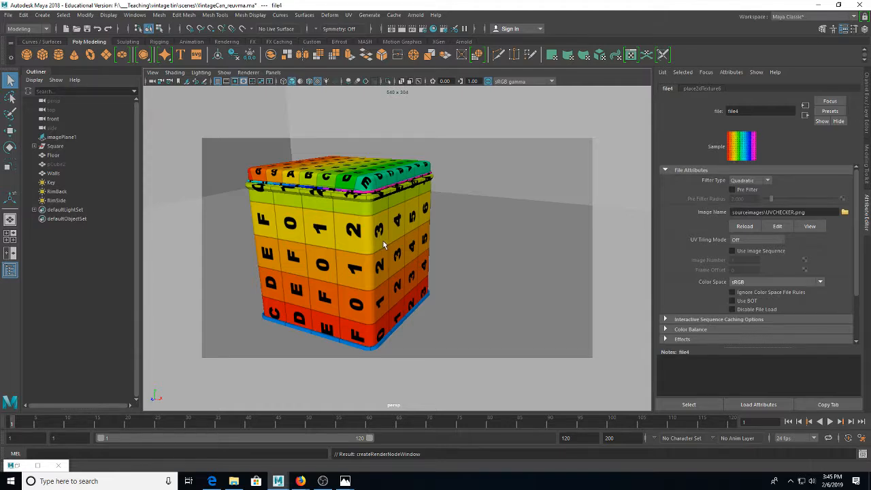
Step: Hide the can lid in the viewport
drag(398, 245, 449, 238)
click(438, 163)
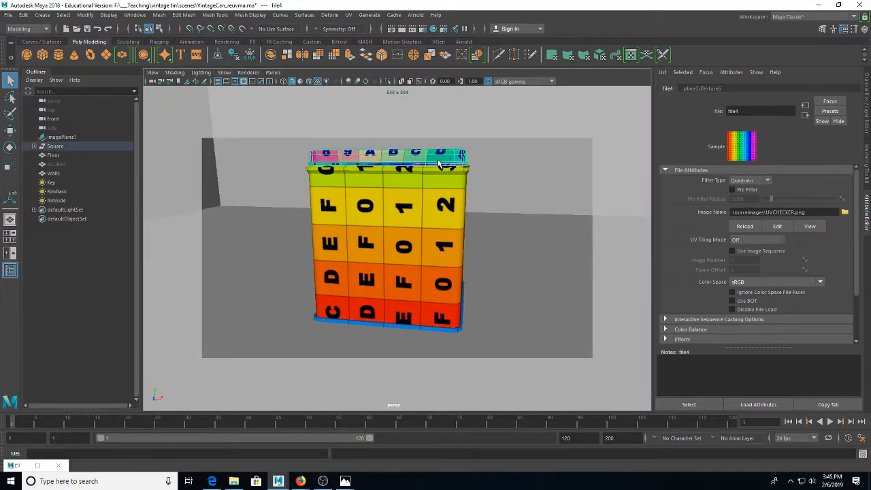
key(ctrl+h)
Step: Select the can body and apply an automatic UV projection to it
click(430, 178)
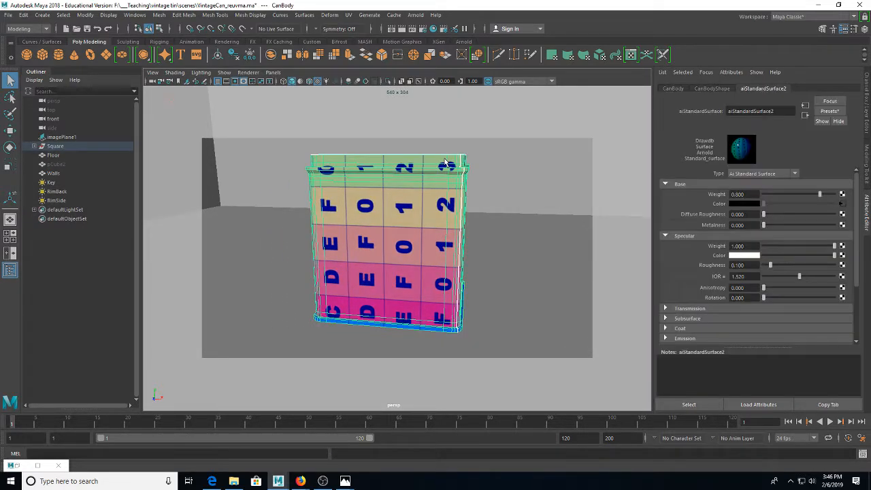
click(303, 198)
drag(423, 215, 389, 227)
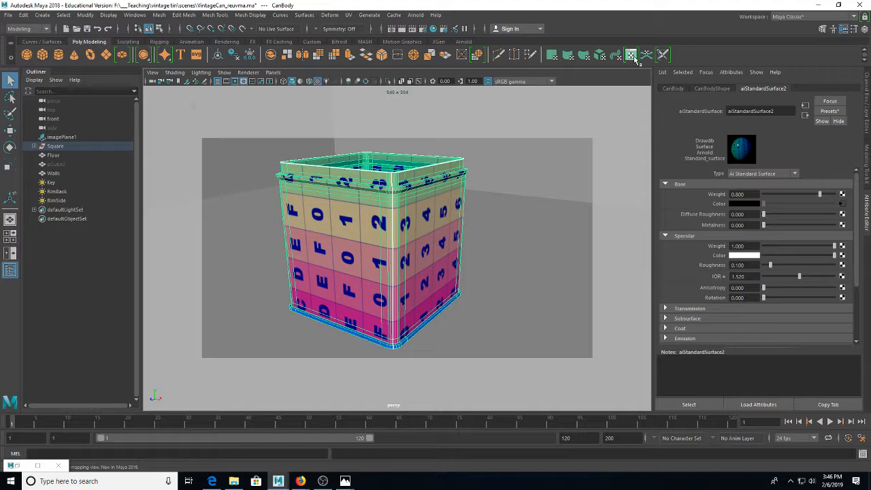
click(599, 55)
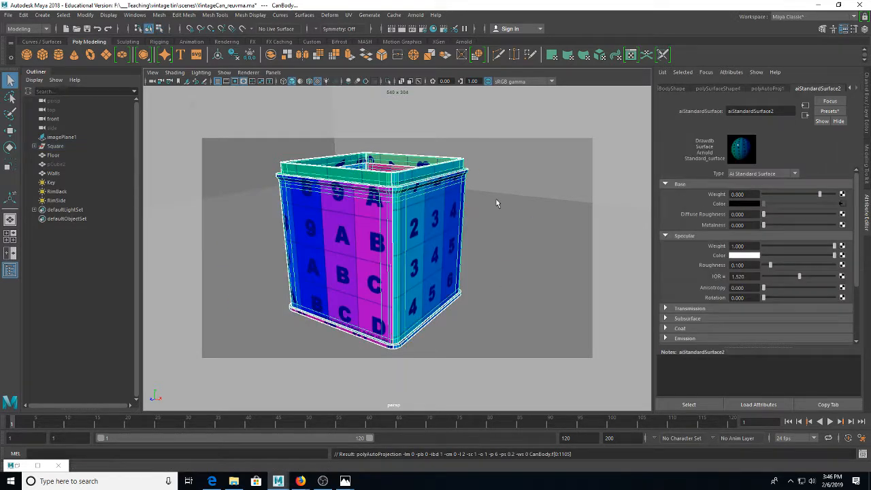
Step: Turn off the resolution gate in the perspective view by setting the camera to No Gate
scroll(436, 211, up, 3)
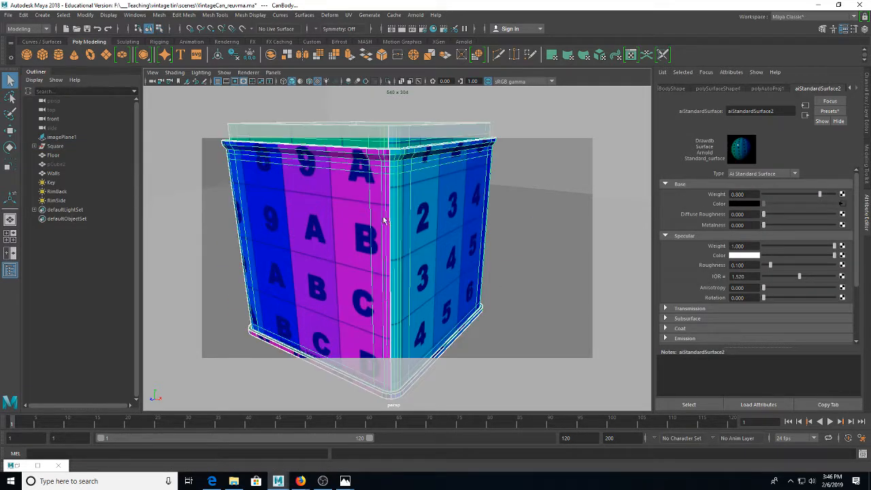
drag(379, 224, 483, 181)
click(574, 185)
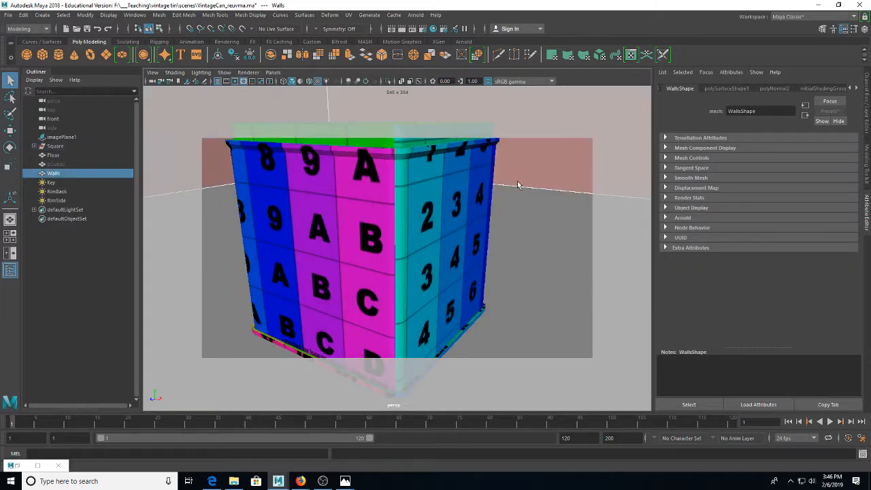
click(159, 73)
mouse_move(253, 246)
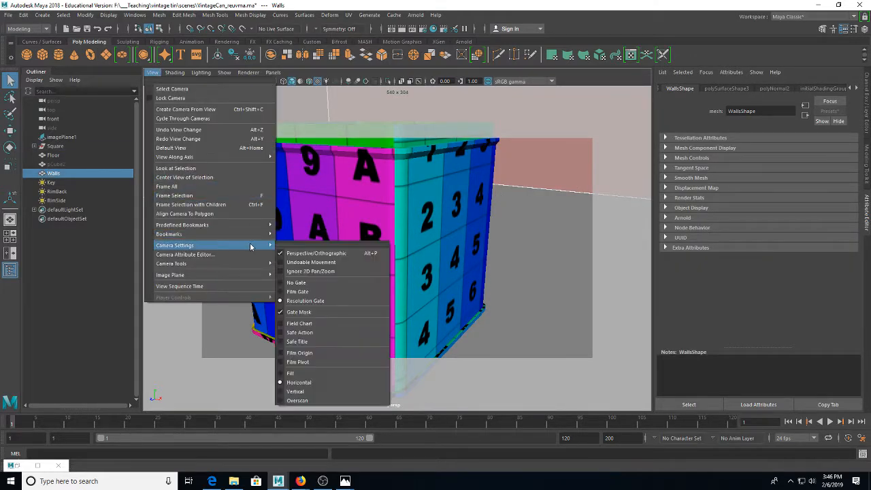
click(306, 283)
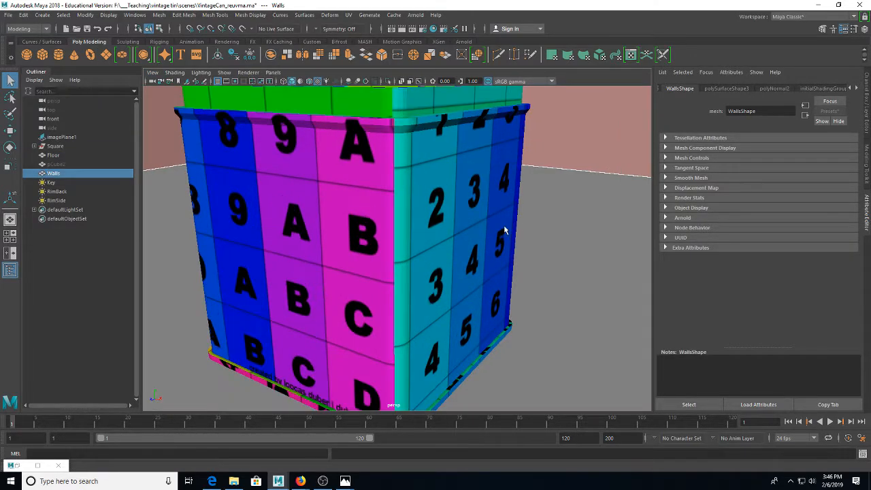
Step: Inspect the checker pattern on all sides of the can body, comparing its alignment across the corners
scroll(502, 224, down, 3)
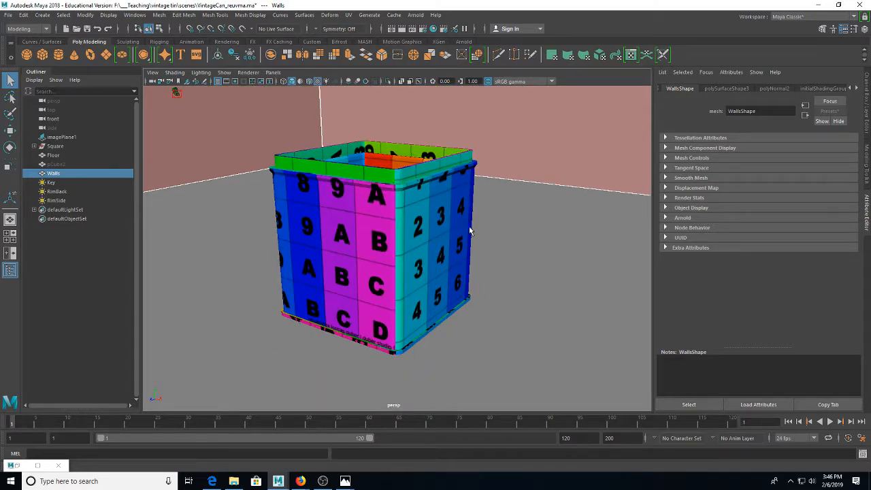
drag(439, 224, 397, 249)
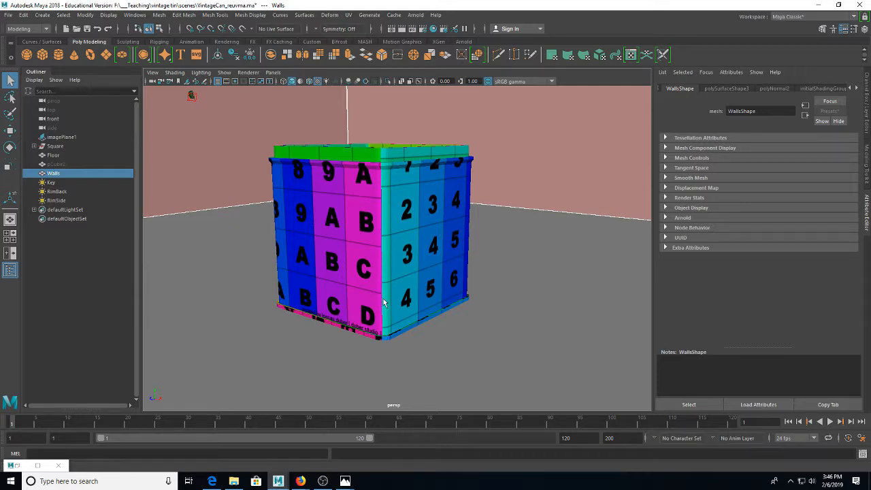
drag(411, 219, 393, 214)
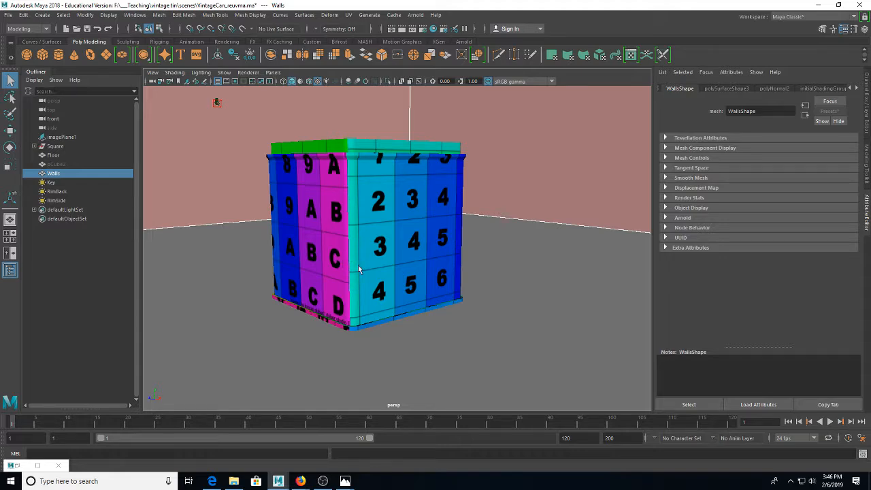
drag(518, 237, 302, 234)
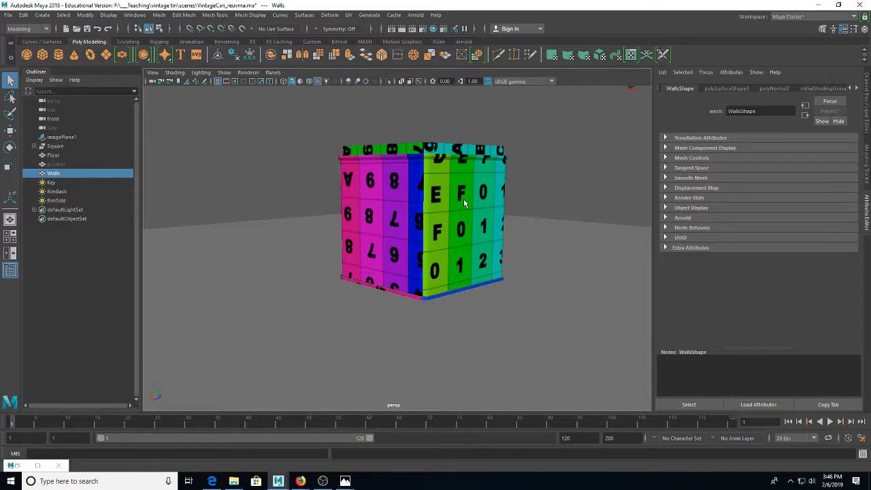
drag(488, 231, 367, 226)
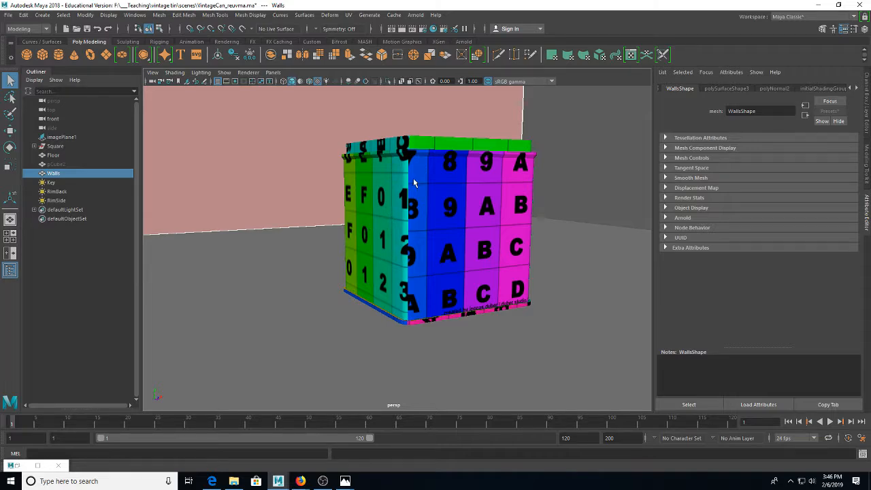
drag(413, 177, 402, 210)
Step: Restore the UV Editor beside the viewport, display the can body's UVs and switch to edge selection
click(38, 465)
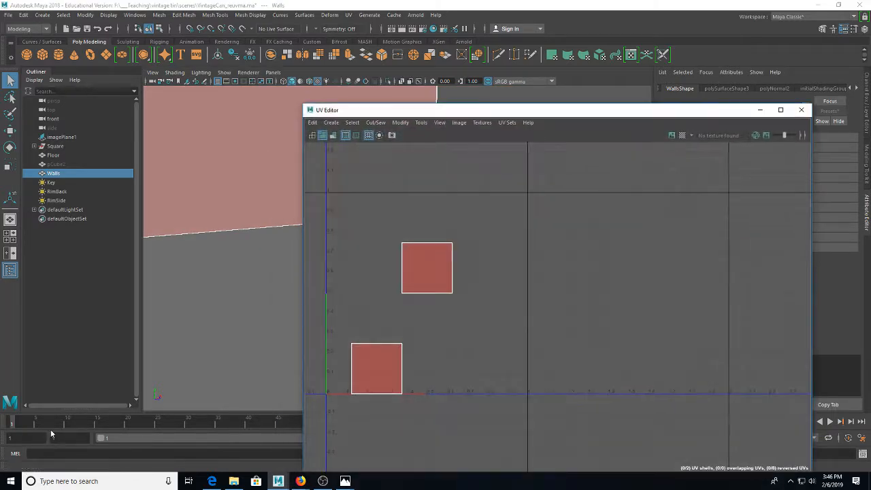
drag(447, 109, 649, 109)
click(350, 220)
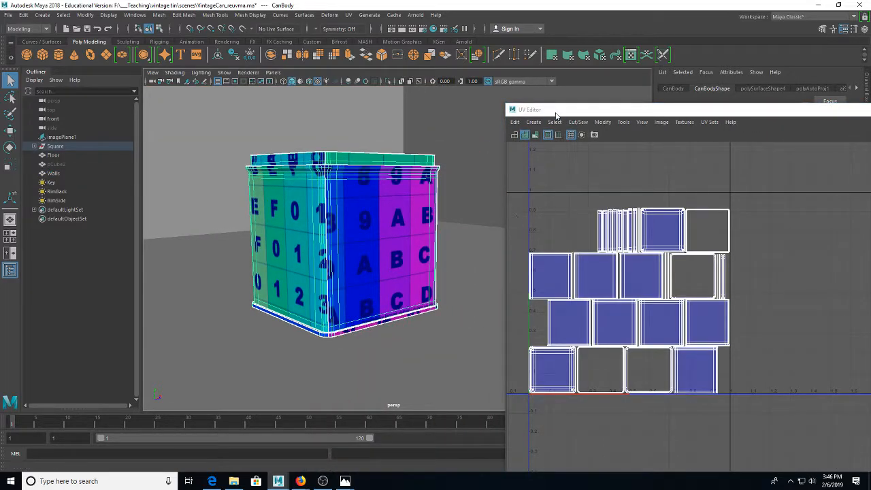
drag(558, 109, 563, 74)
right_click(608, 218)
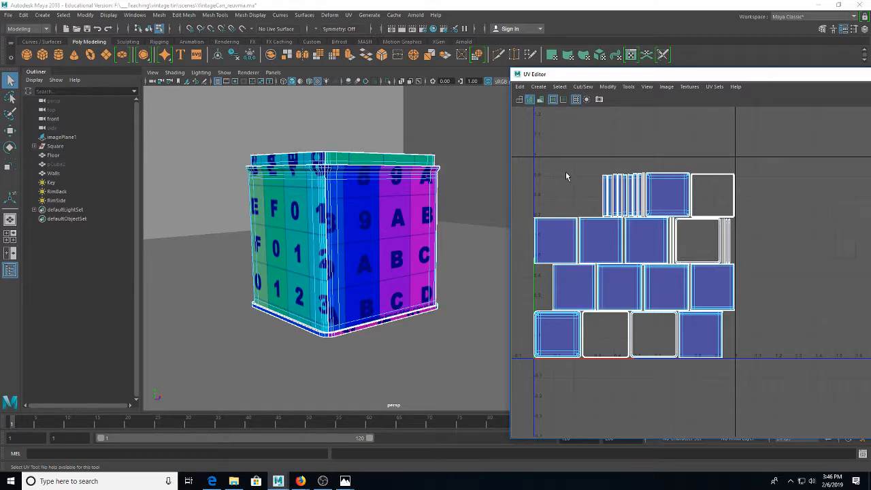
scroll(274, 201, up, 5)
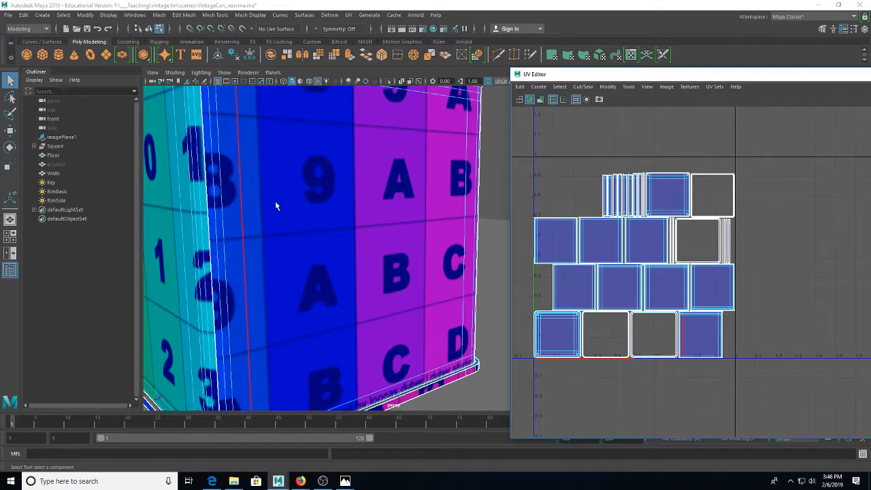
scroll(275, 201, down, 2)
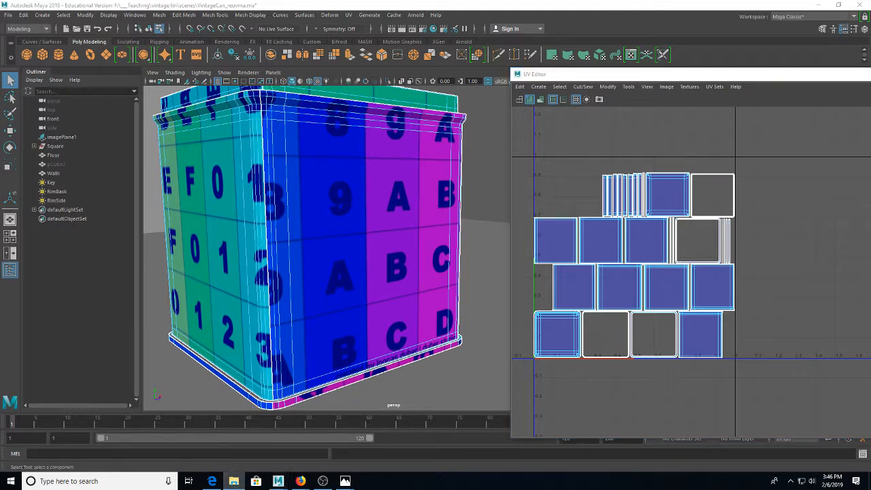
Step: In File Explorer, open the inspiration folder under vintage tin's sourceimages and show its files as extra large icons
click(233, 481)
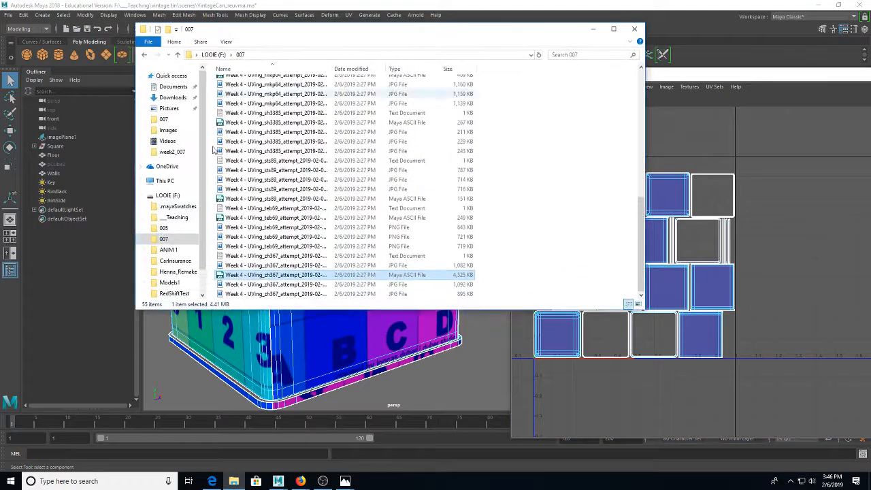
click(175, 218)
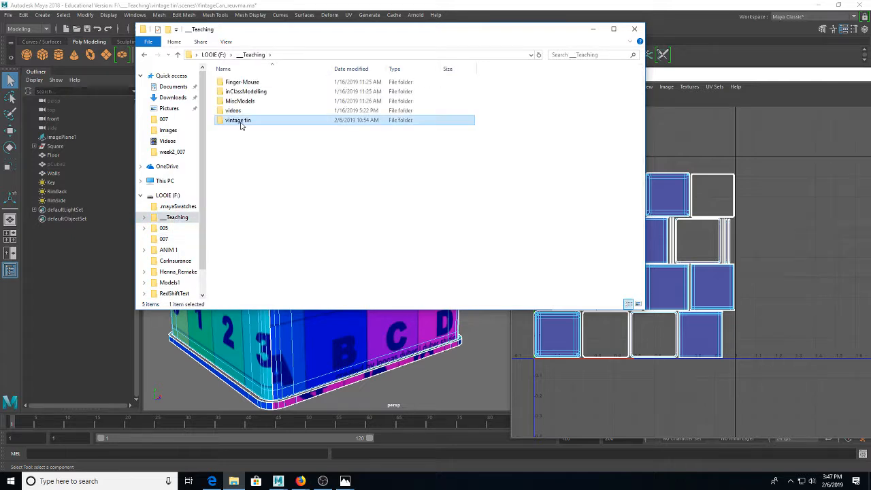
double_click(241, 119)
double_click(249, 105)
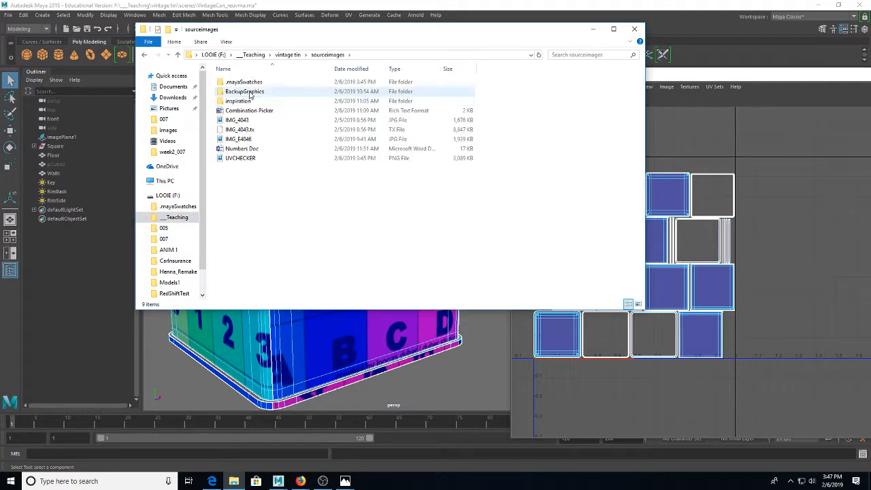
double_click(251, 102)
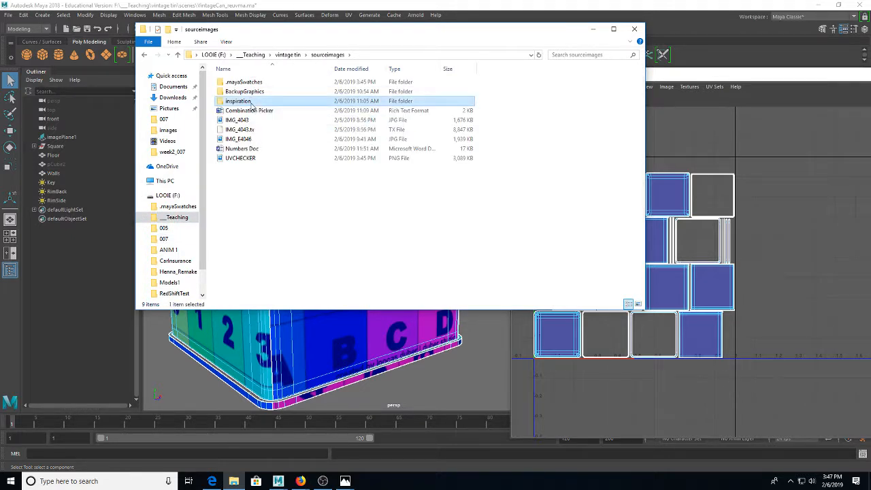
click(226, 42)
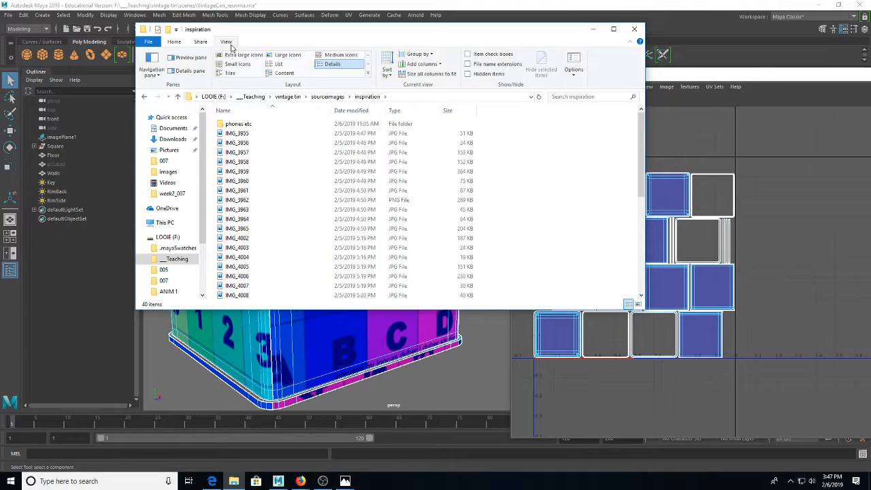
click(240, 54)
Step: View the coffee tin reference photo IMG_3955, close it and minimise the folder window to return to Maya
click(448, 176)
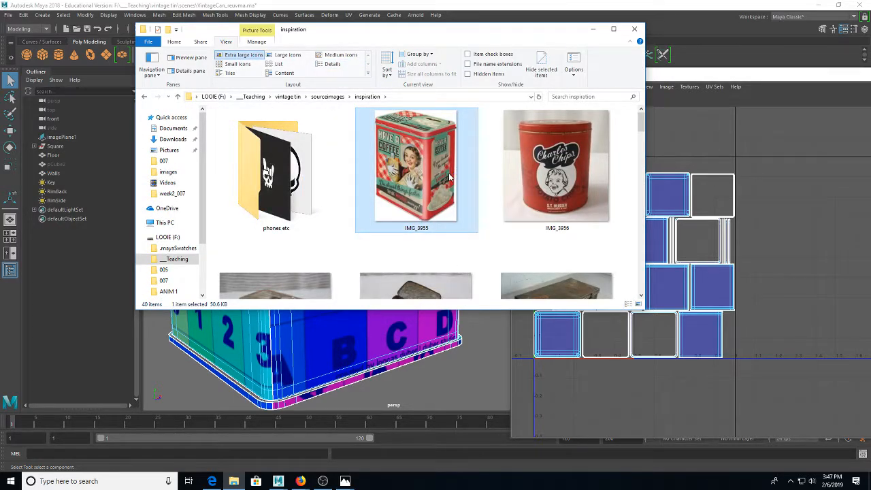
click(345, 481)
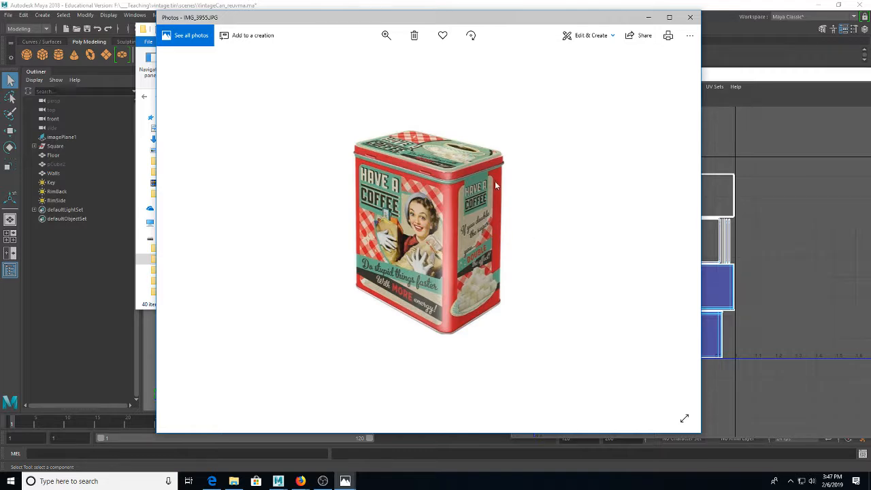
click(690, 17)
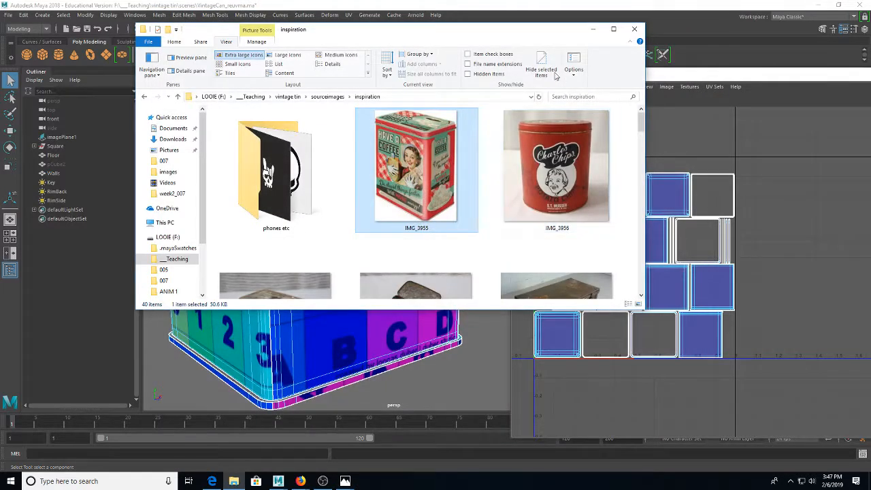
click(593, 30)
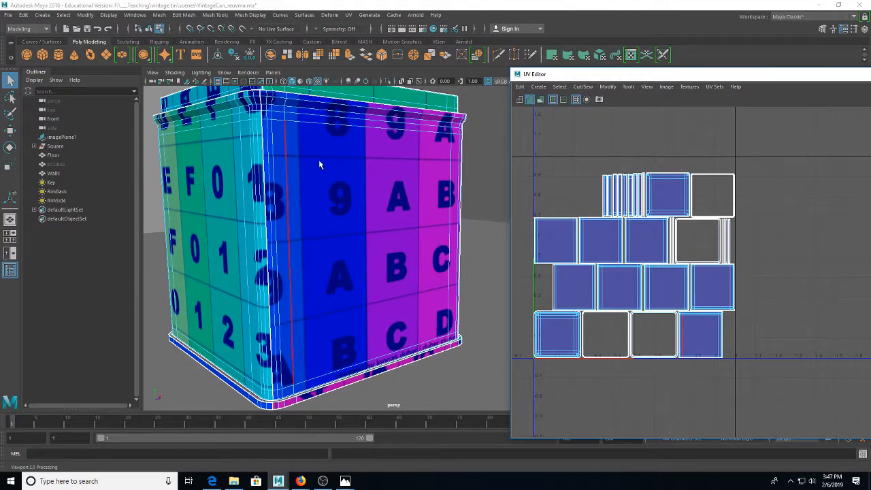
Step: Select the vertical edges at the can body's corners and join the adjoining wall UVs with Move and Sew
scroll(315, 159, up, 2)
drag(314, 159, 339, 174)
right_click(333, 135)
scroll(328, 123, up, 3)
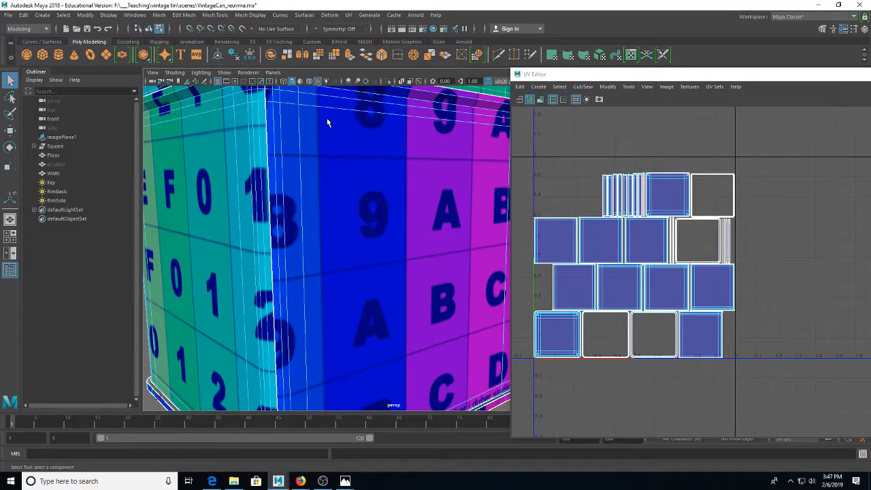
drag(329, 124, 312, 147)
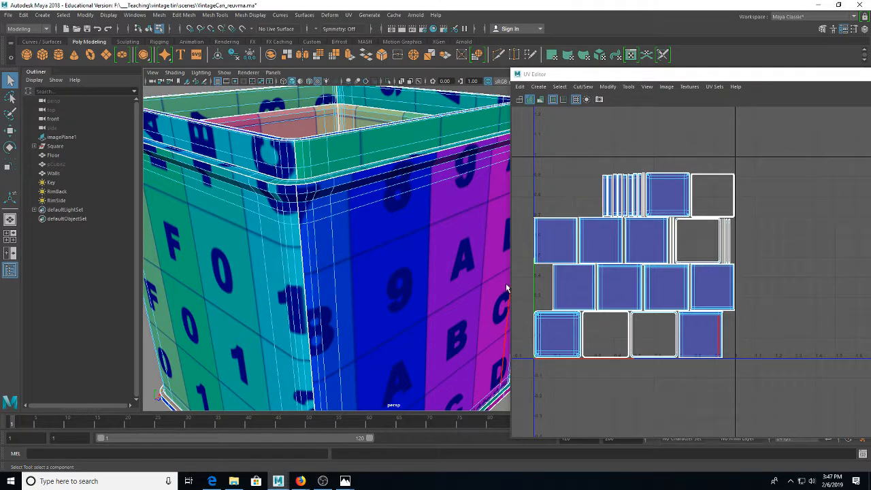
click(304, 249)
scroll(306, 248, down, 5)
drag(469, 235, 385, 212)
shift+click(380, 206)
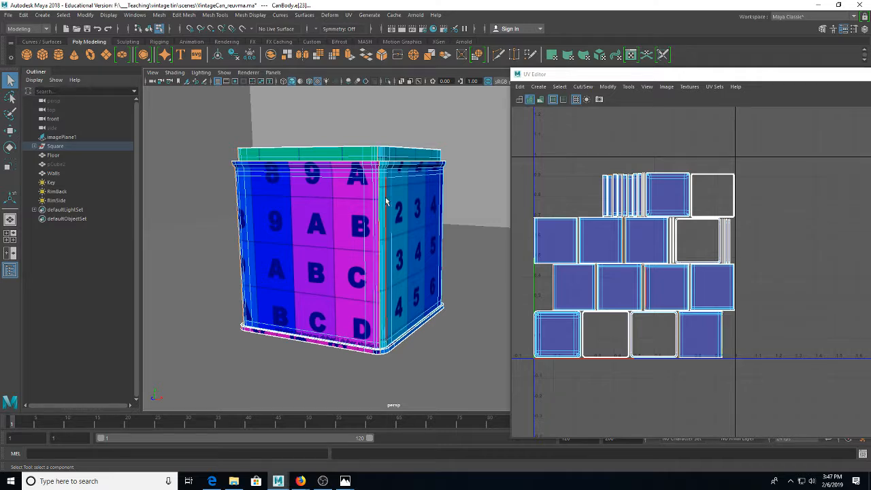
right_click(595, 230)
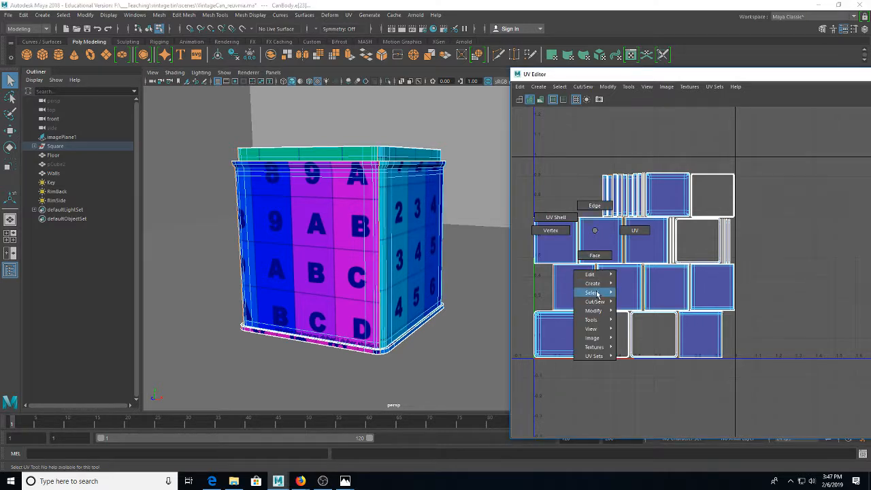
mouse_move(597, 302)
click(643, 372)
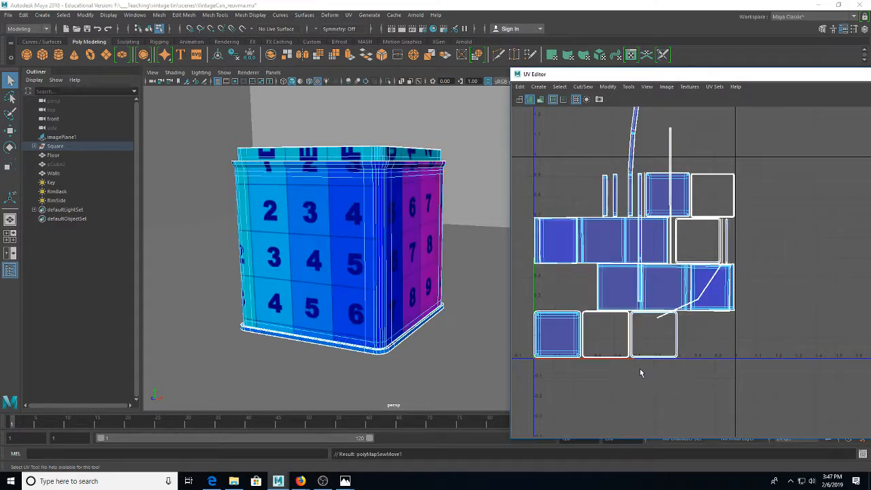
Step: Switch to UV shell selection and move the two joined three-panel wall shells out to opposite sides of the layout
right_click(603, 242)
click(589, 238)
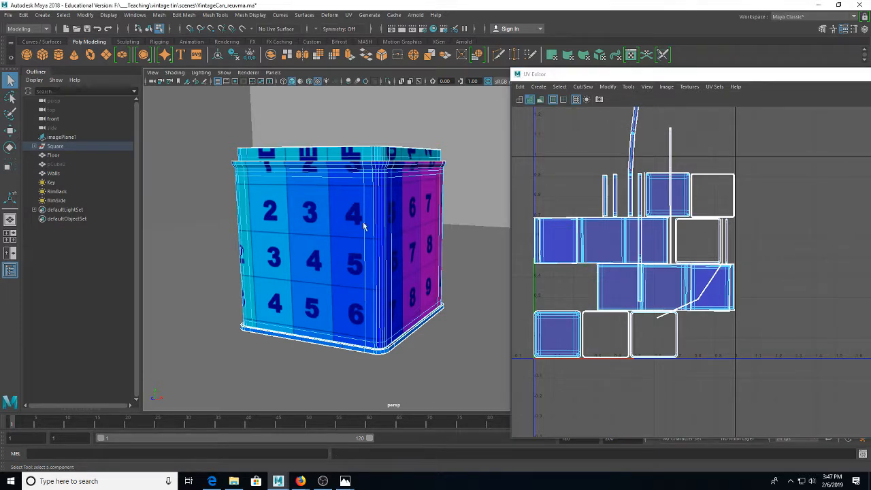
click(363, 221)
key(w)
drag(696, 297, 842, 287)
click(601, 247)
drag(600, 247, 522, 154)
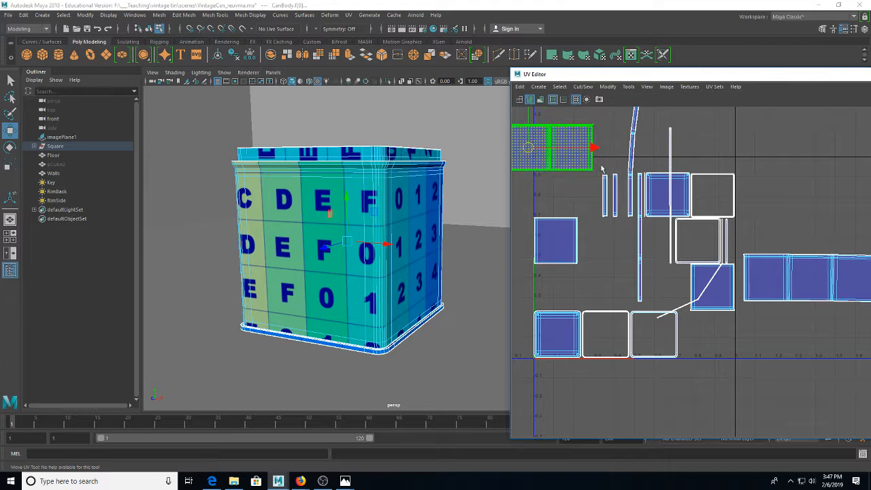
Step: Select the thin curved strip shell in the UV layout and check which part of the can body it belongs to
click(633, 155)
scroll(637, 159, down, 2)
drag(637, 173, 635, 207)
click(328, 194)
drag(327, 194, 359, 140)
scroll(391, 232, up, 4)
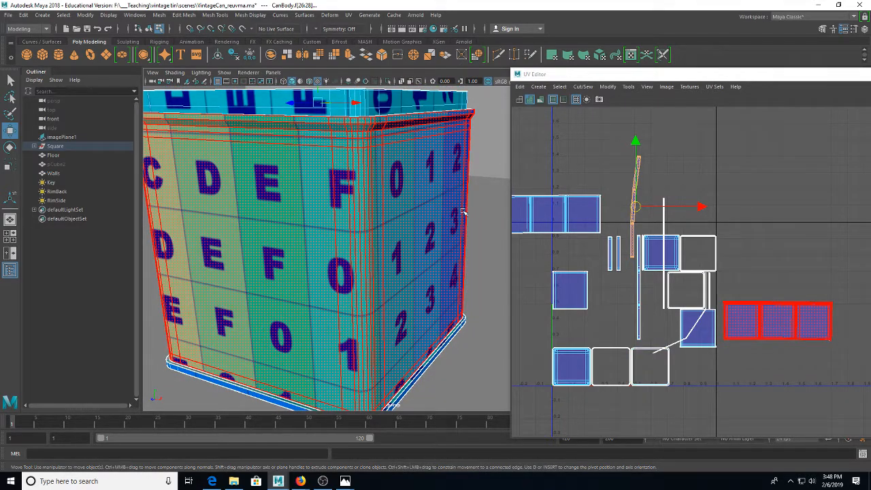
scroll(633, 228, down, 1)
drag(618, 232, 650, 210)
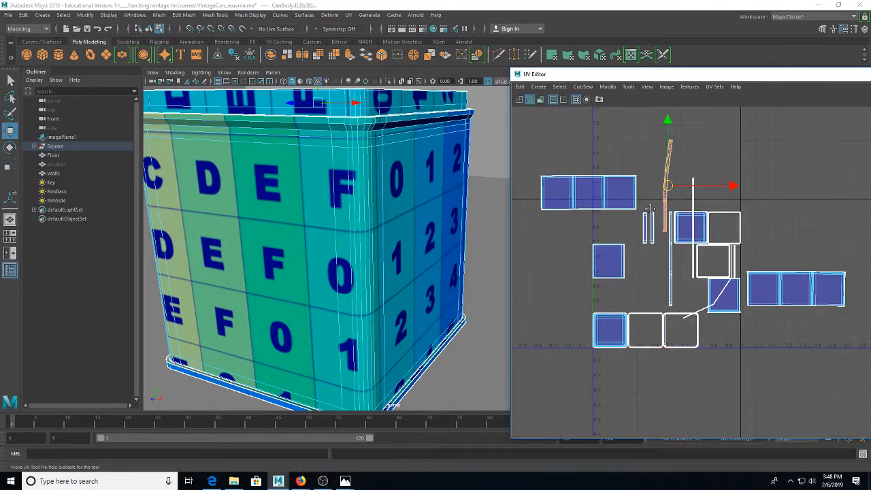
Step: Select the can body's remaining vertical corner edges and attach the last wall panels to the three-panel shells with Move and Sew
drag(440, 238, 378, 221)
right_click(368, 189)
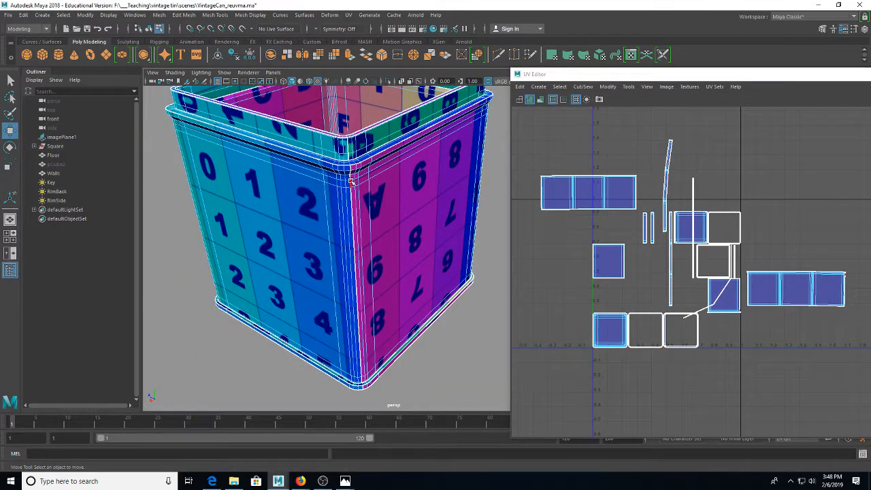
click(351, 180)
click(710, 253)
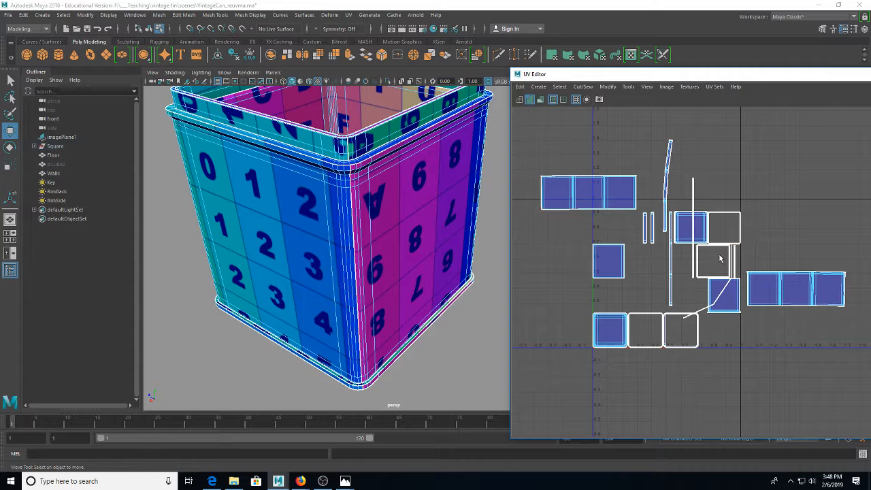
click(350, 193)
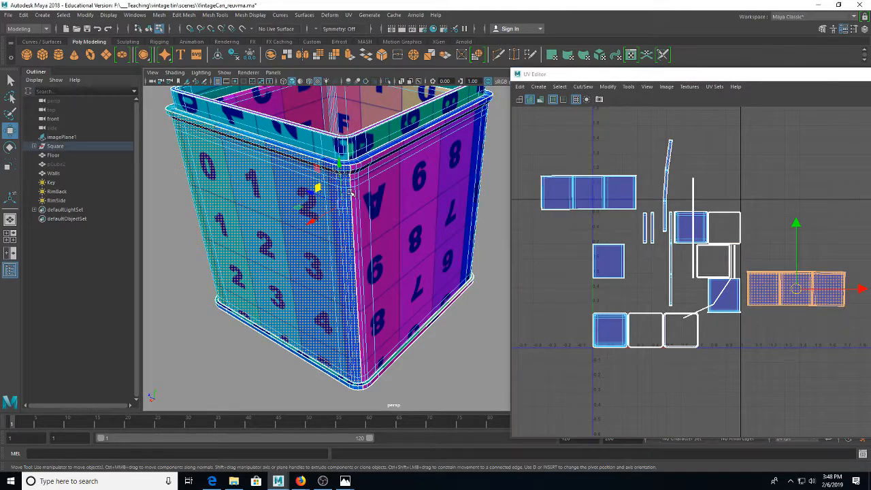
key(q)
right_click(351, 200)
click(352, 194)
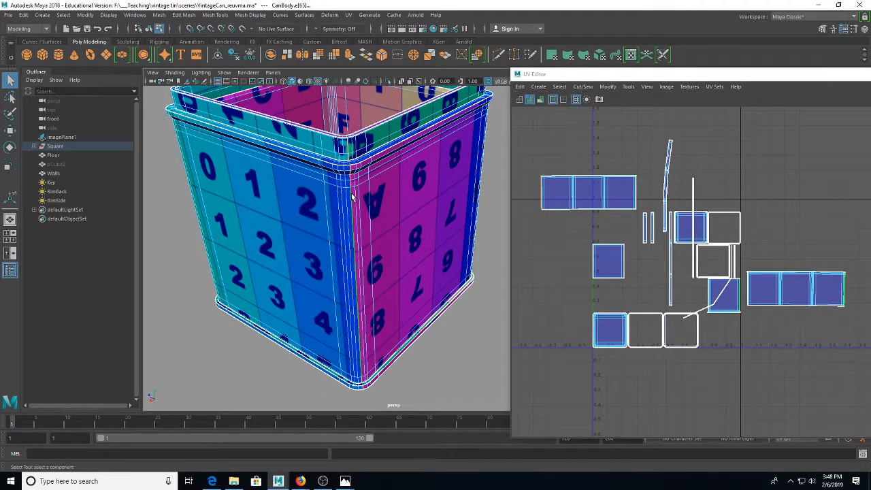
right_click(699, 245)
mouse_move(717, 322)
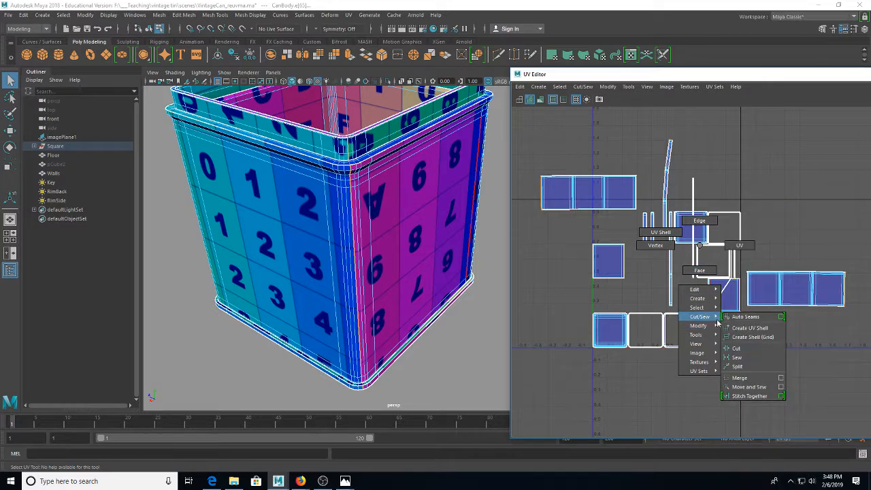
click(748, 386)
Step: Switch to UV shell selection, move one four-panel wall shell above the other and shift the lower one down slightly
scroll(801, 294, down, 2)
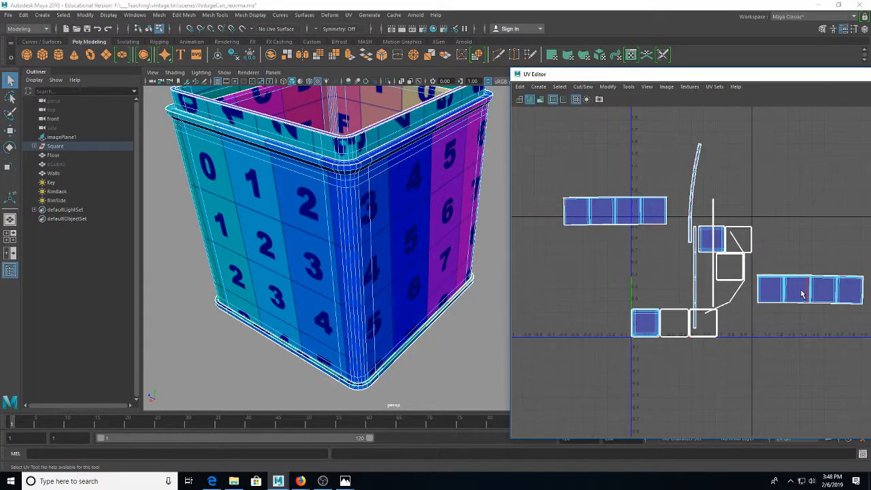
right_click(801, 293)
click(774, 274)
click(805, 295)
key(w)
drag(810, 291, 601, 158)
click(615, 217)
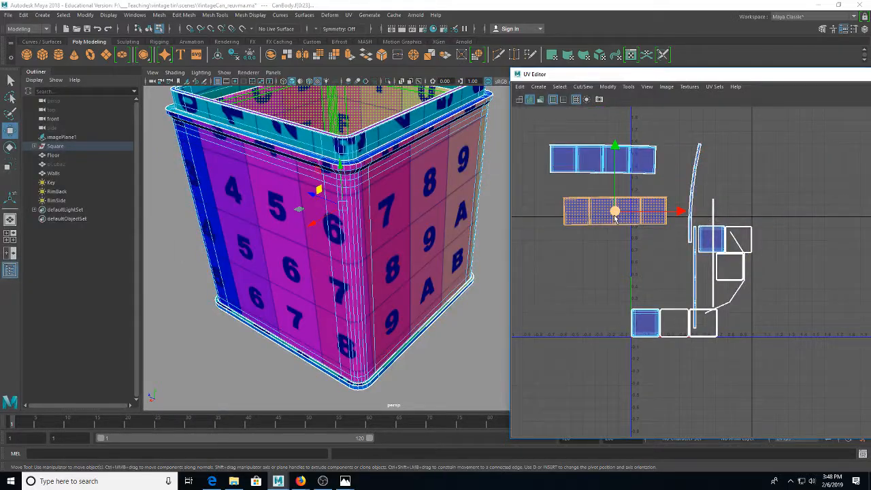
drag(614, 217, 613, 231)
drag(429, 197, 427, 213)
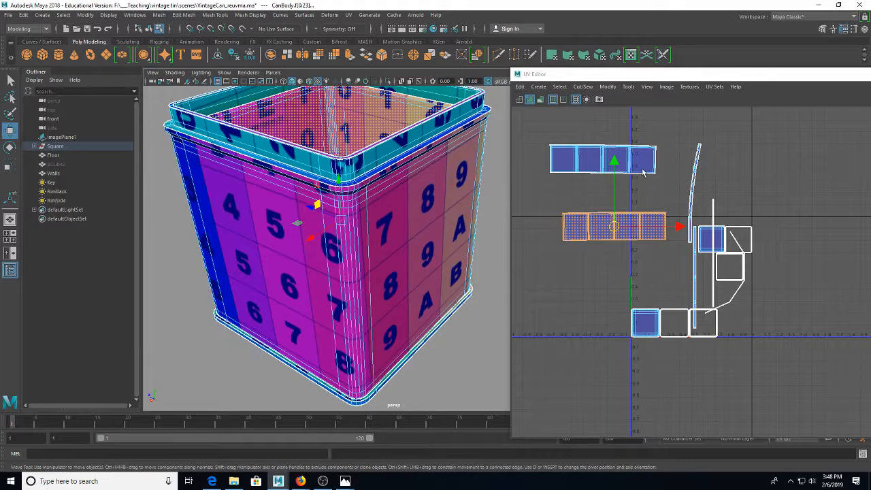
Step: Select the upper four-panel shell, return to object mode and examine how the checker pattern wraps around the can's outer walls
right_click(626, 166)
click(569, 162)
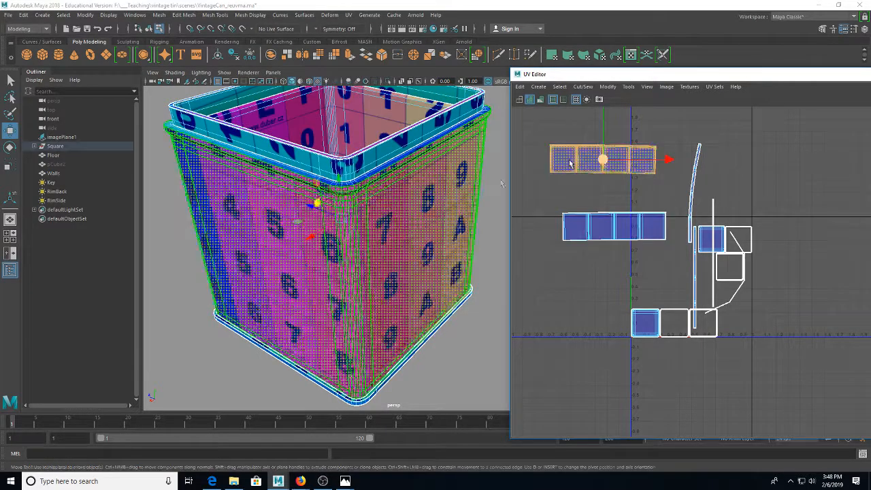
drag(451, 238, 406, 210)
key(q)
right_click(394, 202)
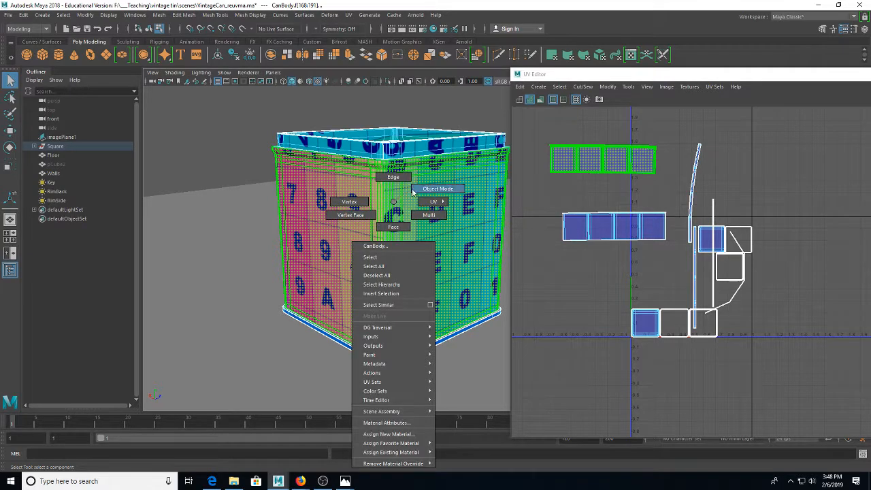
click(436, 189)
click(264, 182)
scroll(375, 211, down, 3)
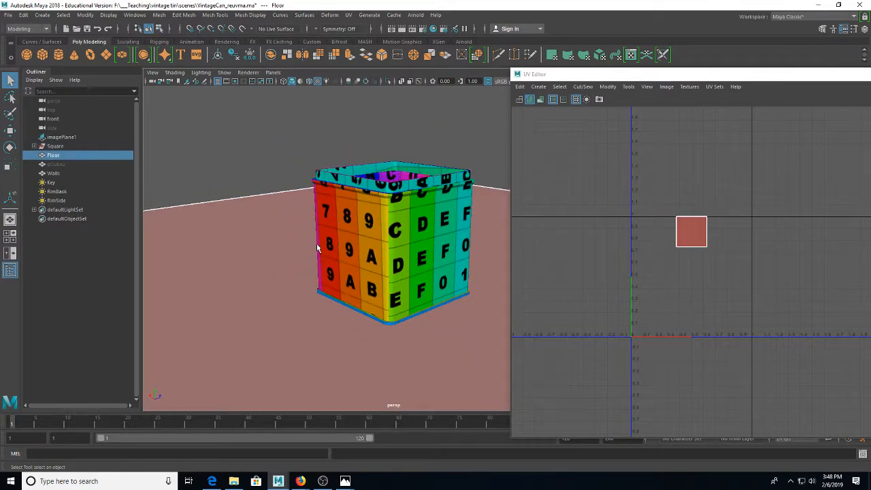
drag(317, 248, 562, 243)
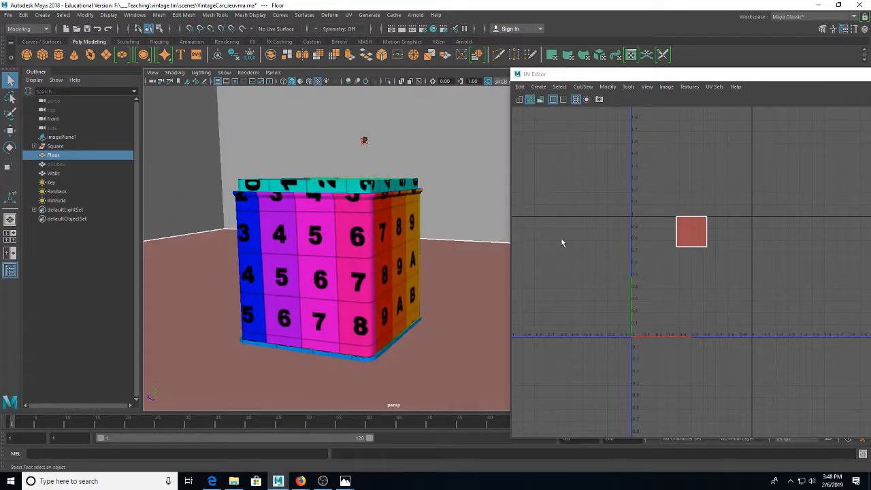
Step: Select the can body and switch to edge selection at the corner of its upper rim
click(368, 231)
drag(384, 343, 377, 305)
scroll(381, 285, up, 5)
drag(381, 221, 348, 259)
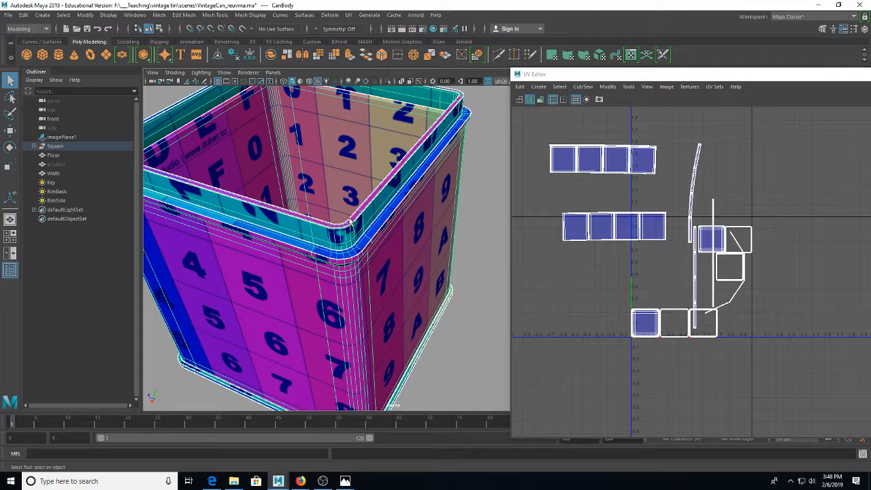
right_click(356, 244)
click(358, 196)
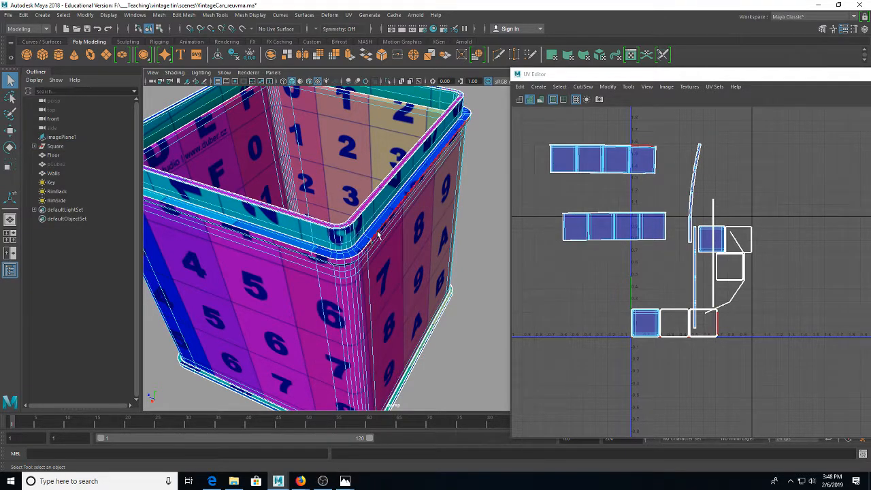
Step: Try to join the flat ledge ring's UVs to the outer wall shell with Move and Sew along their shared edge loop
double_click(377, 234)
scroll(367, 239, up, 4)
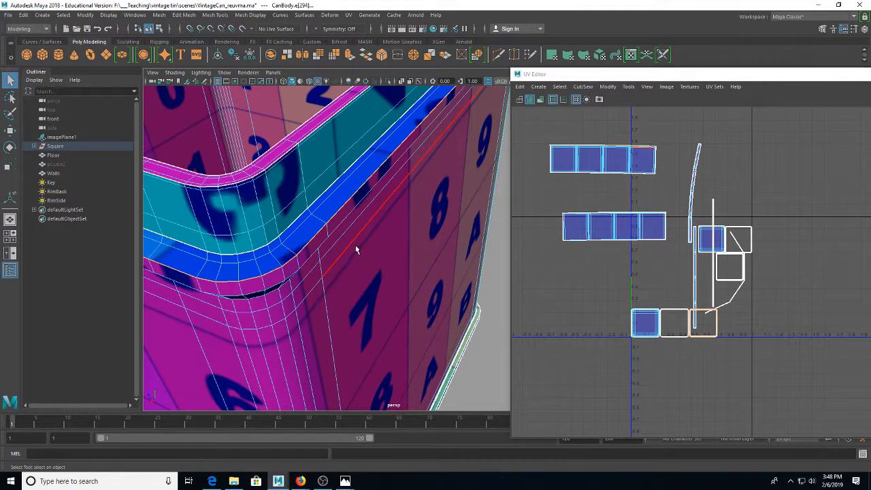
key(3)
key(1)
scroll(379, 251, down, 4)
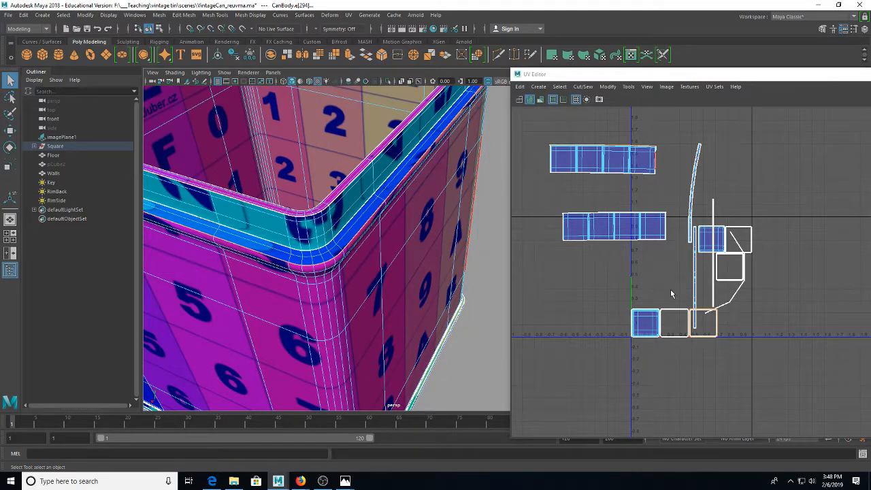
scroll(722, 316, up, 4)
scroll(606, 193, down, 4)
drag(607, 193, 639, 244)
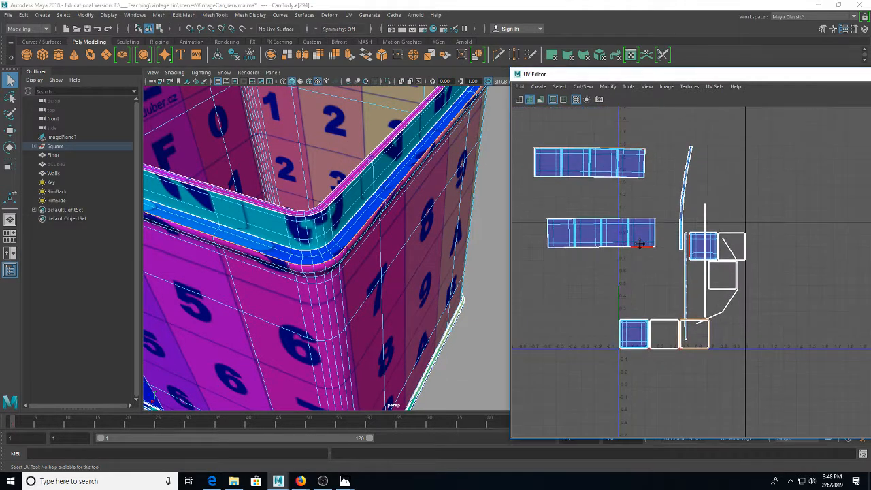
right_click(607, 175)
mouse_move(606, 243)
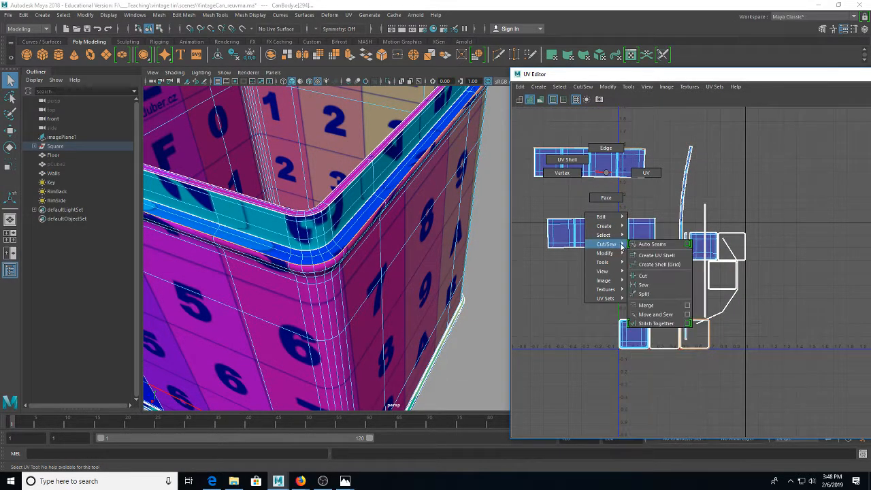
click(658, 314)
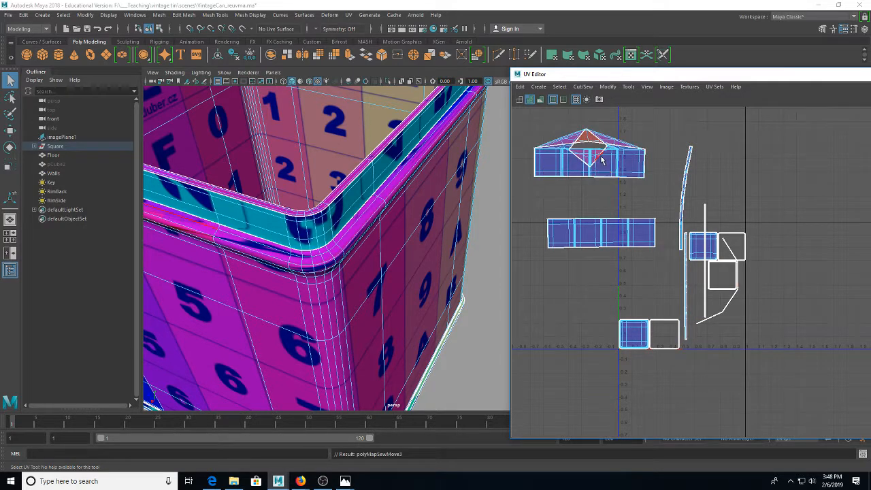
Step: Inspect the sewn ledge and wall shell in the UV layout, then undo the last Move and Sew
drag(601, 158, 607, 213)
scroll(607, 215, up, 5)
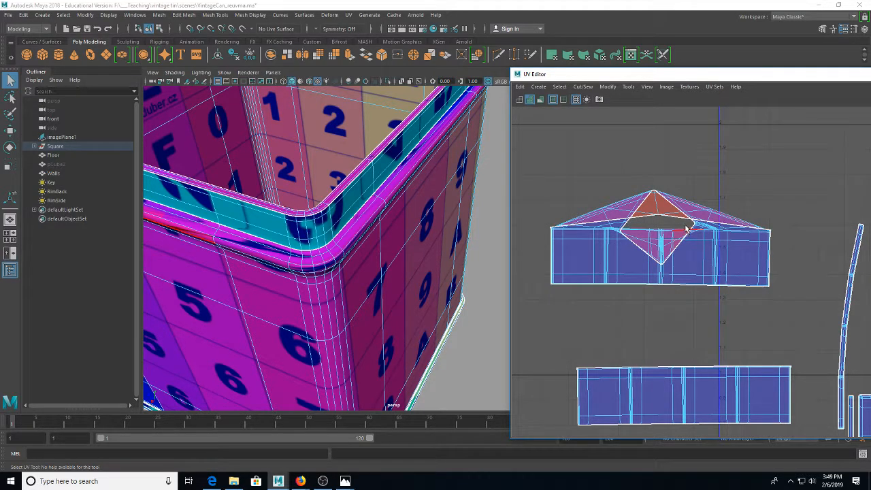
drag(680, 215, 686, 224)
key(ctrl+z)
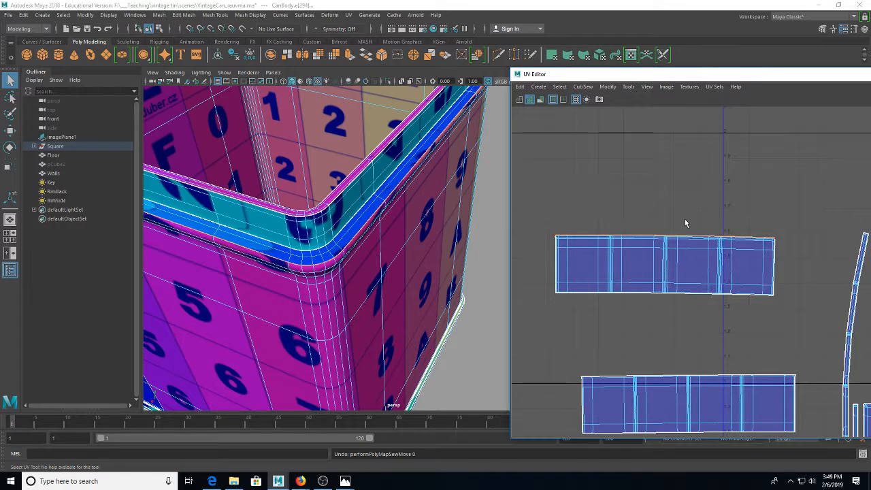
scroll(688, 224, down, 1)
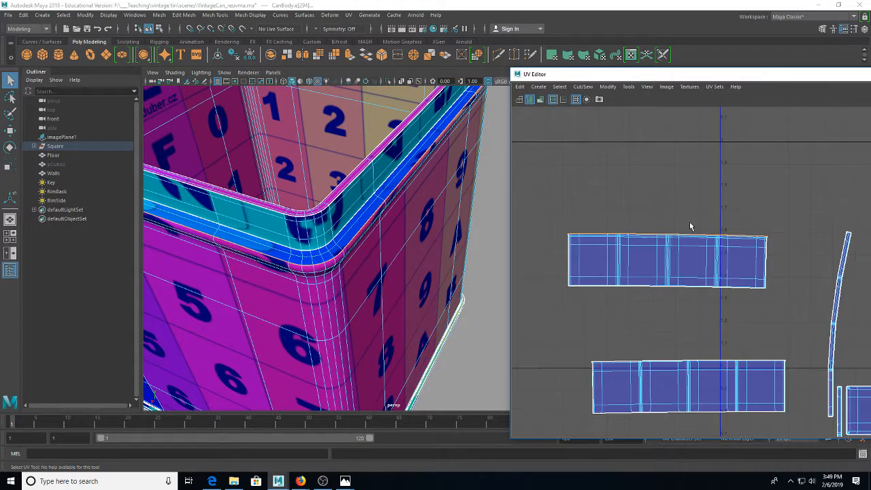
Step: Select the ledge ring's UV shell on the can body and move it to an empty area below the layout
click(313, 263)
right_click(324, 261)
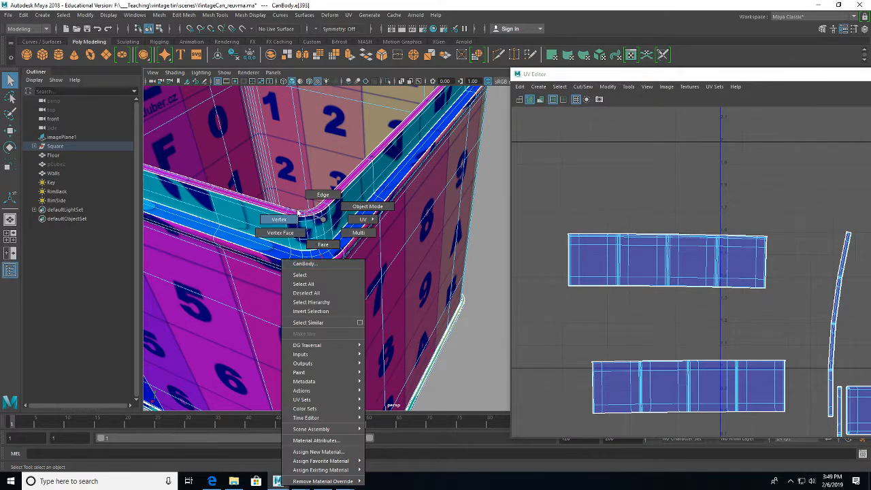
click(363, 238)
click(334, 245)
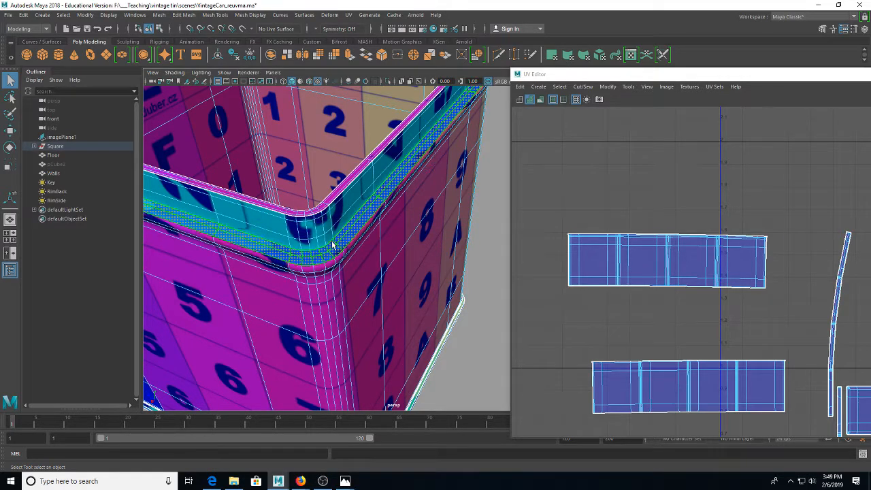
scroll(730, 297, down, 3)
drag(730, 300, 604, 156)
scroll(641, 331, up, 3)
key(w)
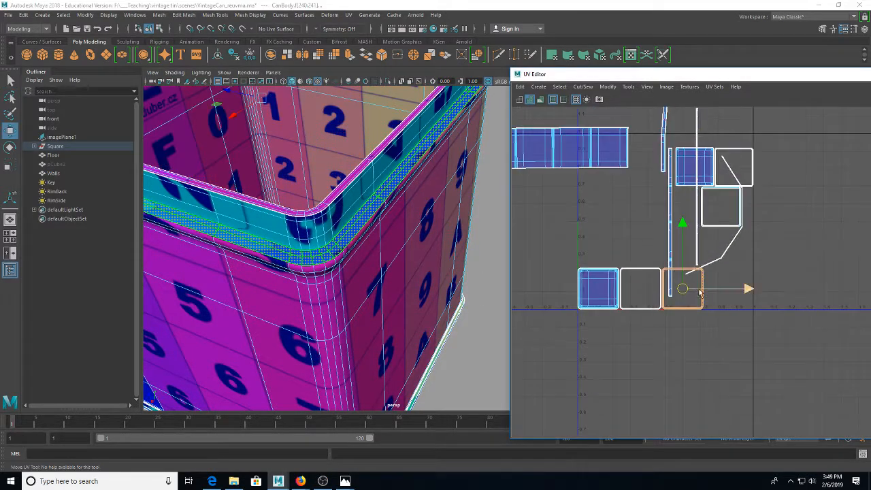
drag(684, 290, 711, 346)
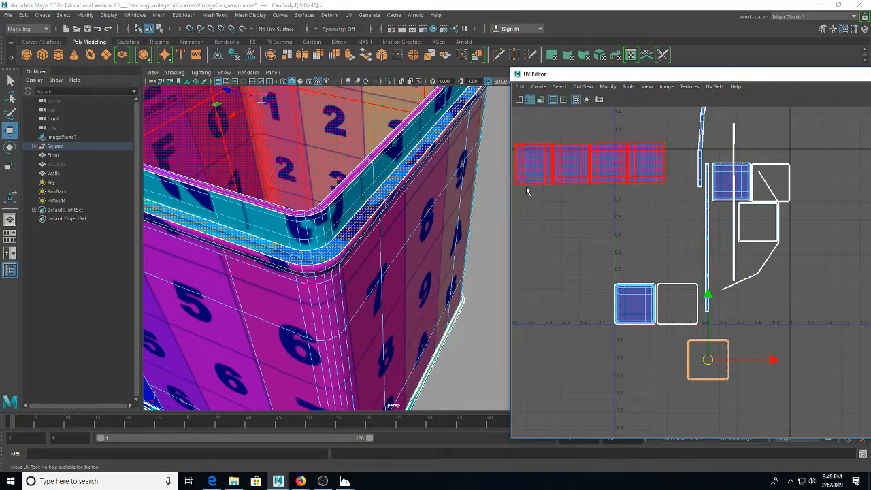
Step: Select the vertical edge loop at the can body's corner and cut the ledge ring's UVs along it
drag(419, 258, 327, 221)
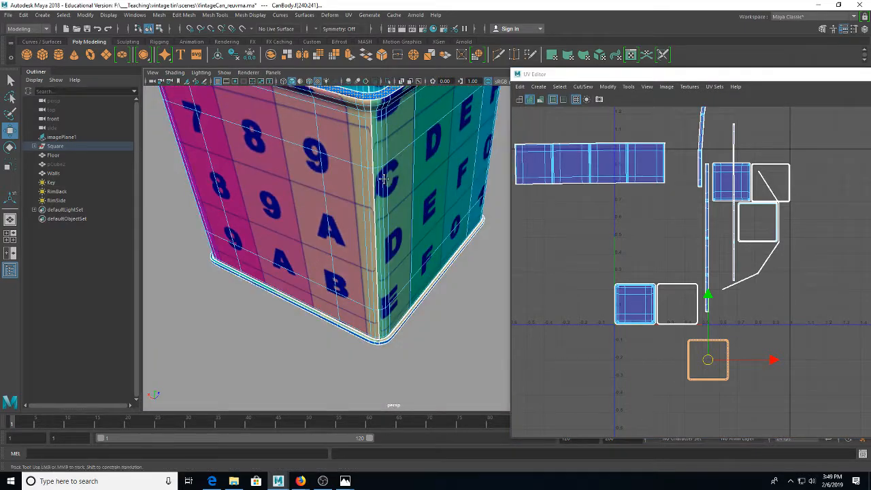
drag(364, 198, 379, 262)
scroll(378, 262, up, 5)
click(297, 200)
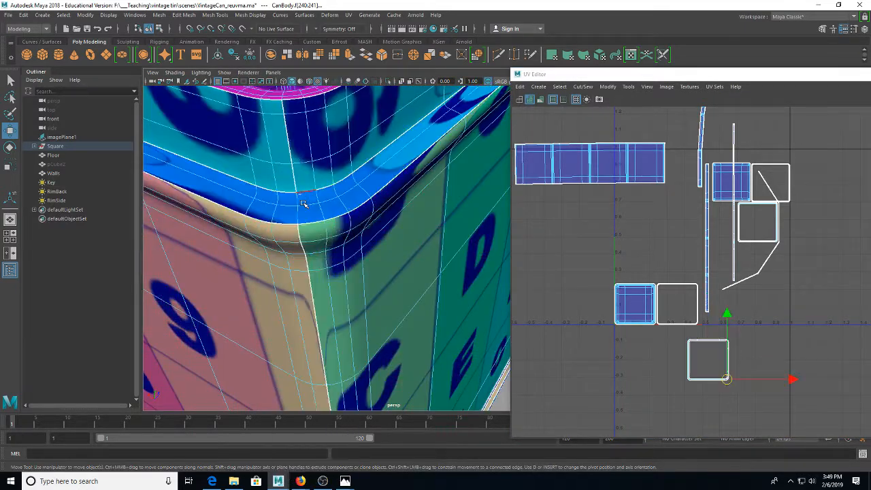
double_click(297, 200)
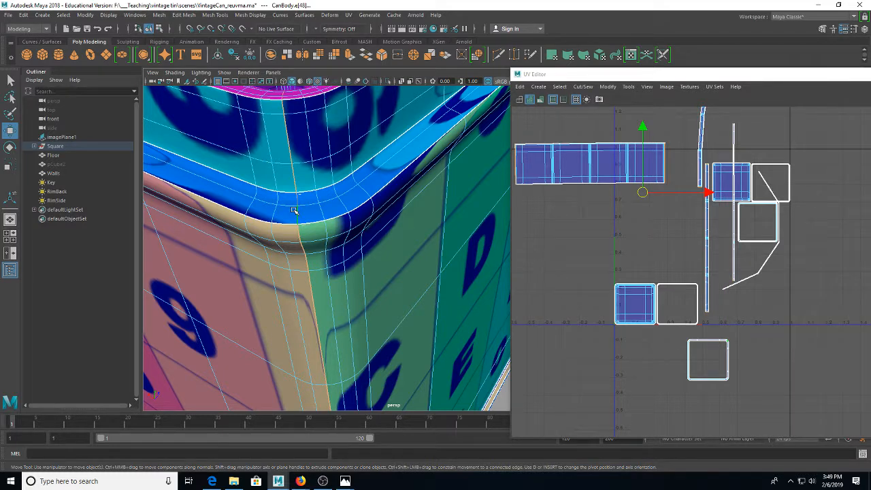
right_click(647, 297)
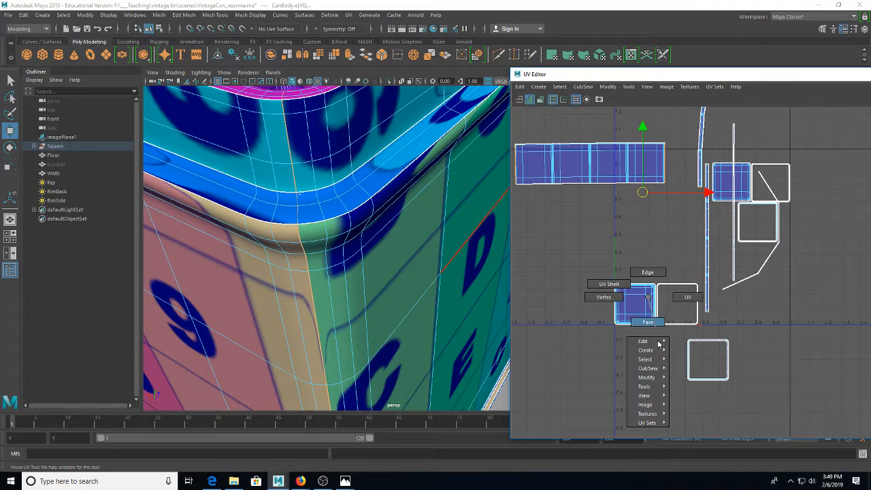
click(685, 399)
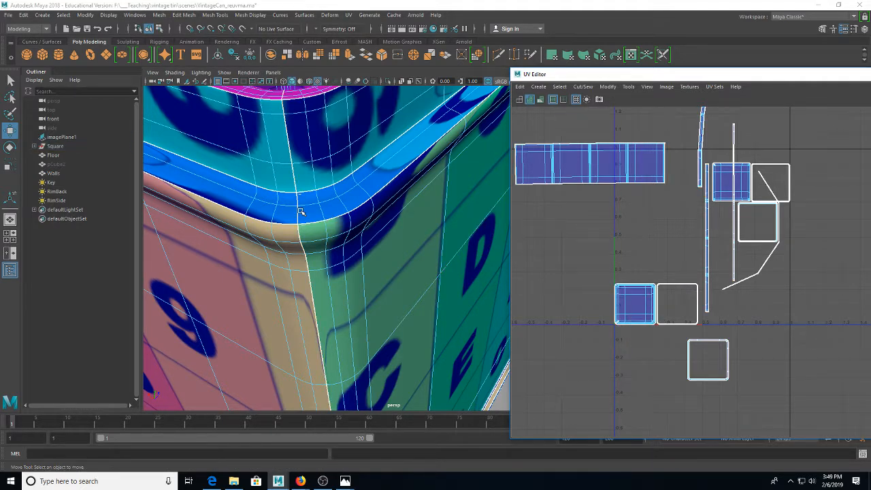
Step: Select the flat ledge ring's inner and outer edge loops and join the adjoining UV shells with Move and Sew
right_click(653, 169)
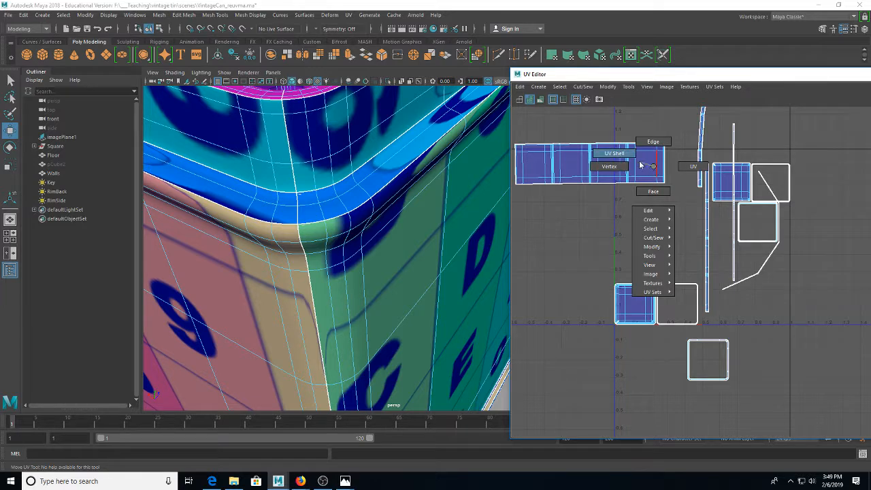
click(364, 205)
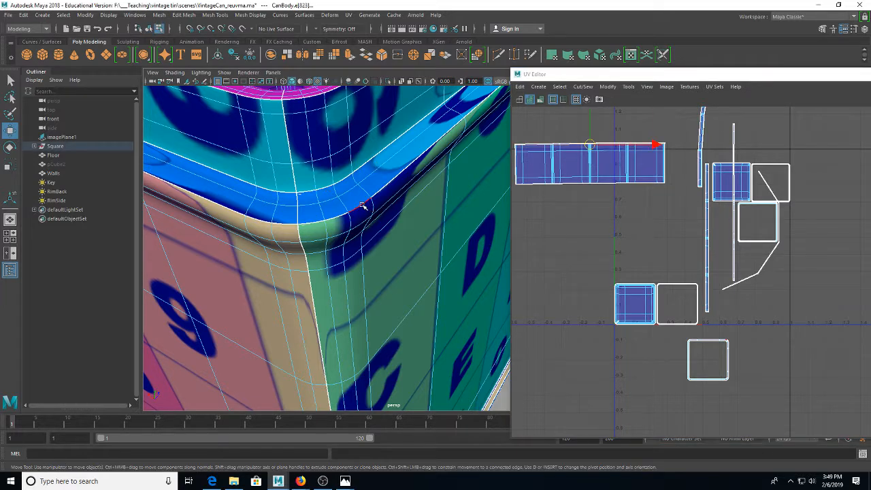
key(w)
shift+double_click(343, 181)
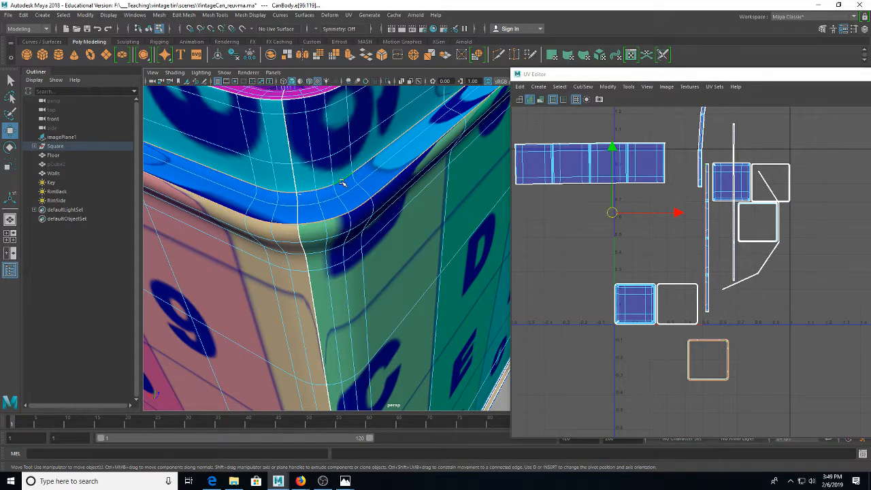
right_click(634, 149)
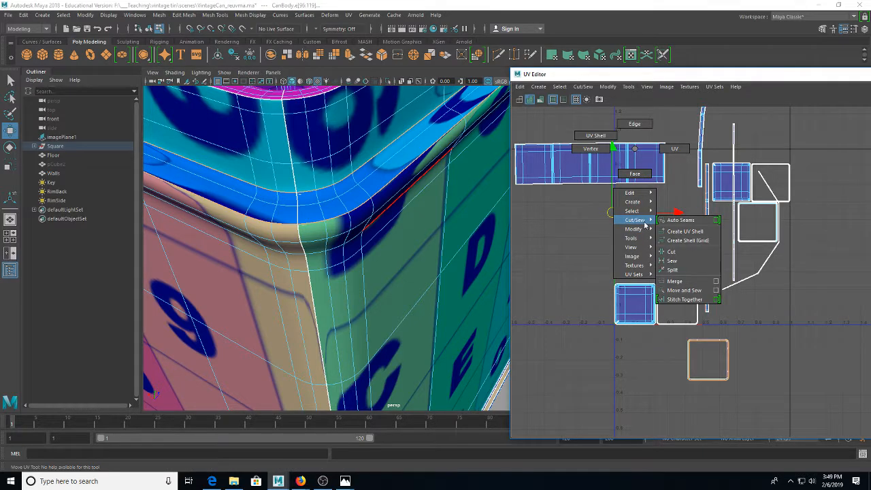
click(686, 298)
drag(630, 190, 678, 301)
drag(638, 172, 643, 215)
Step: Select the joined outer wall UV shell, return to object mode and examine the checker pattern around the can's rim
right_click(666, 204)
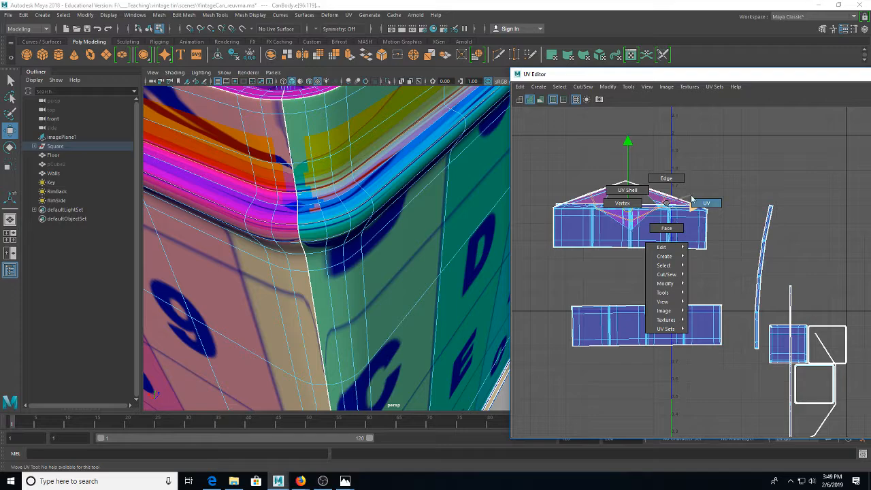
click(697, 203)
right_click(669, 219)
click(638, 205)
click(654, 213)
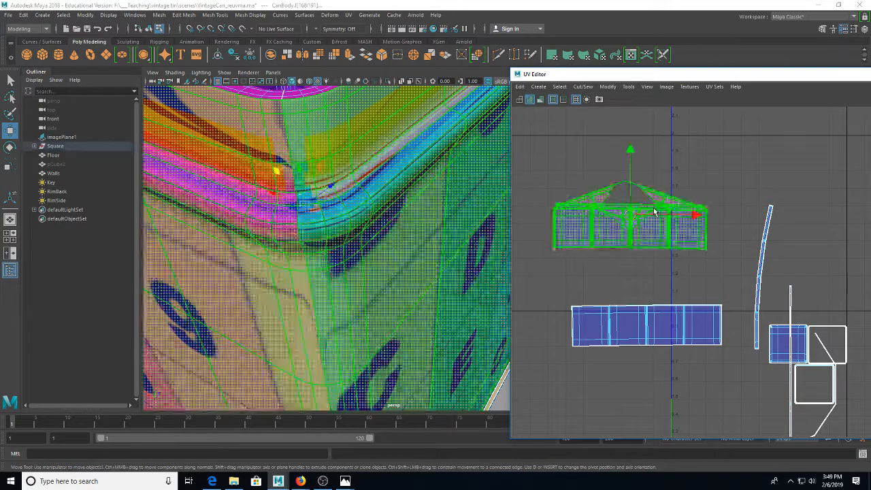
key(f)
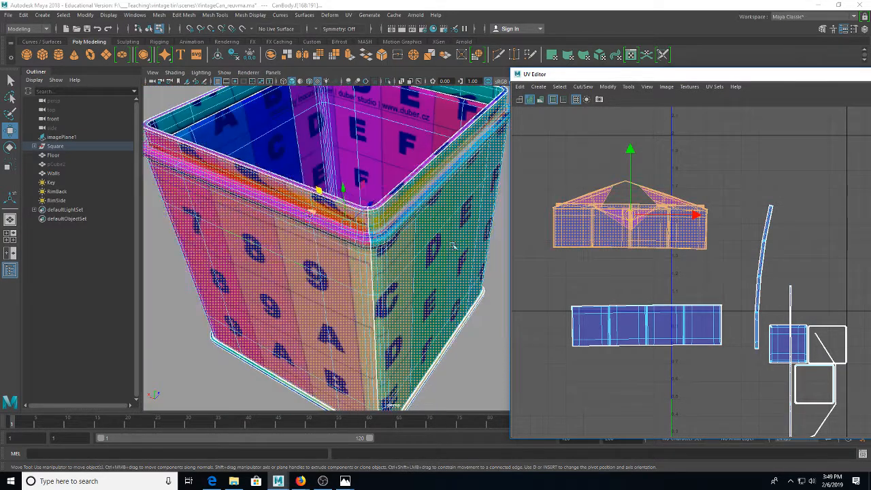
right_click(430, 218)
click(468, 198)
click(500, 339)
drag(430, 291, 414, 270)
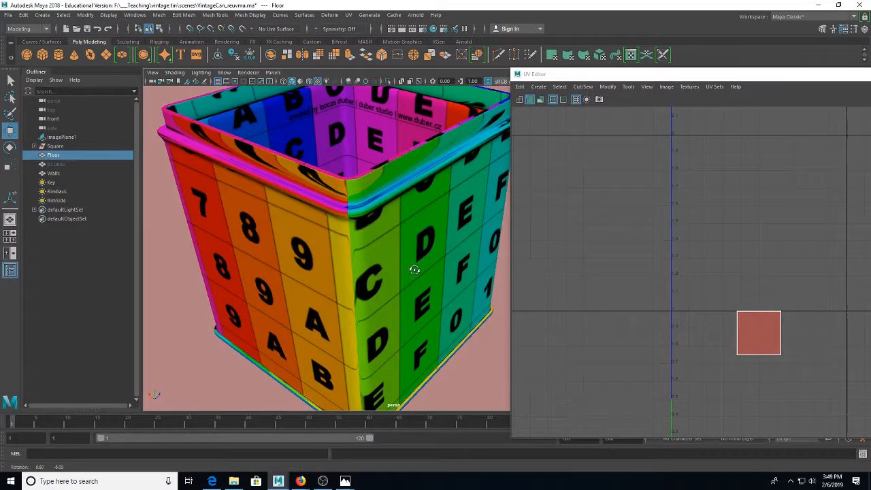
scroll(414, 270, down, 5)
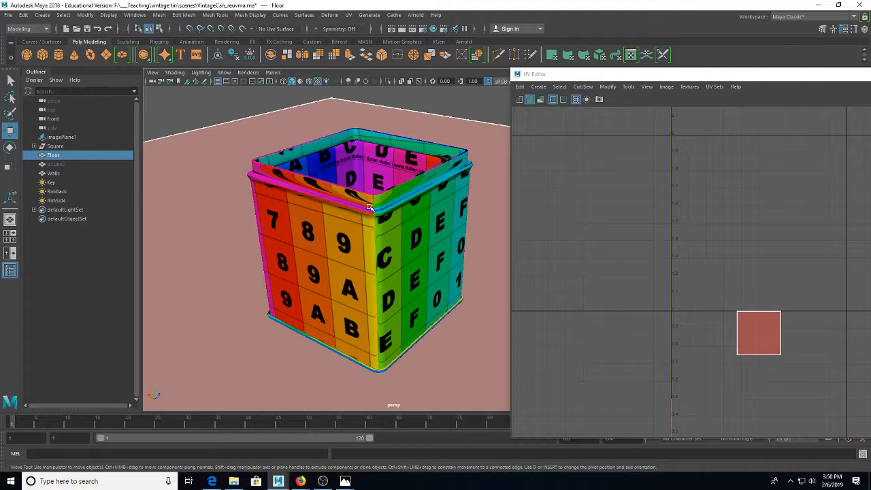
Step: Select the can body's joined outer wall and rim UV shell and unfold it
click(390, 215)
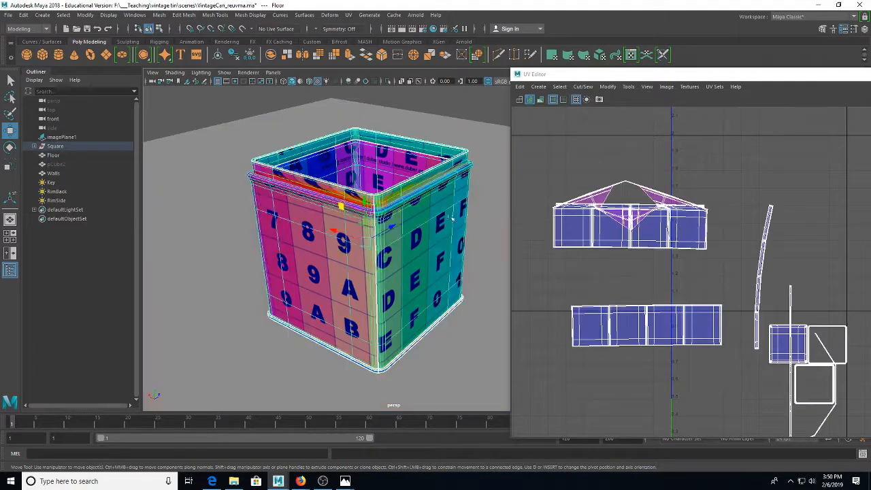
right_click(678, 224)
click(637, 213)
click(632, 218)
right_click(631, 214)
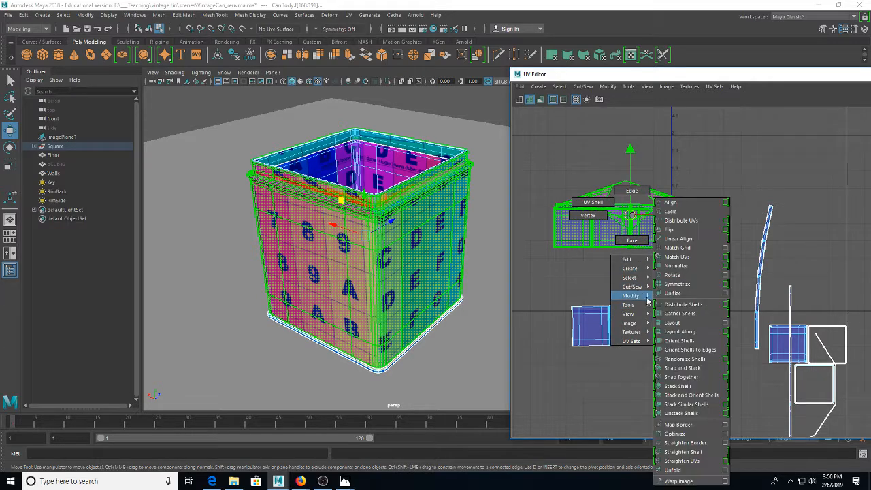
click(672, 469)
scroll(695, 206, up, 2)
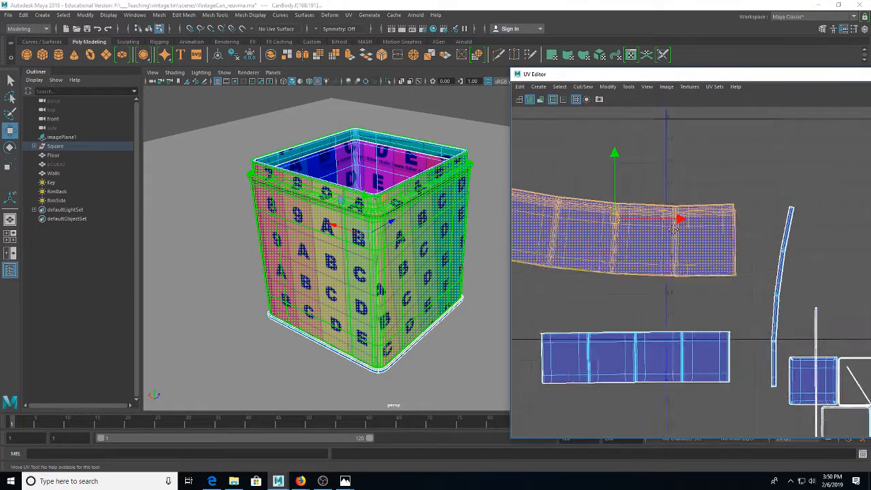
drag(600, 229, 657, 229)
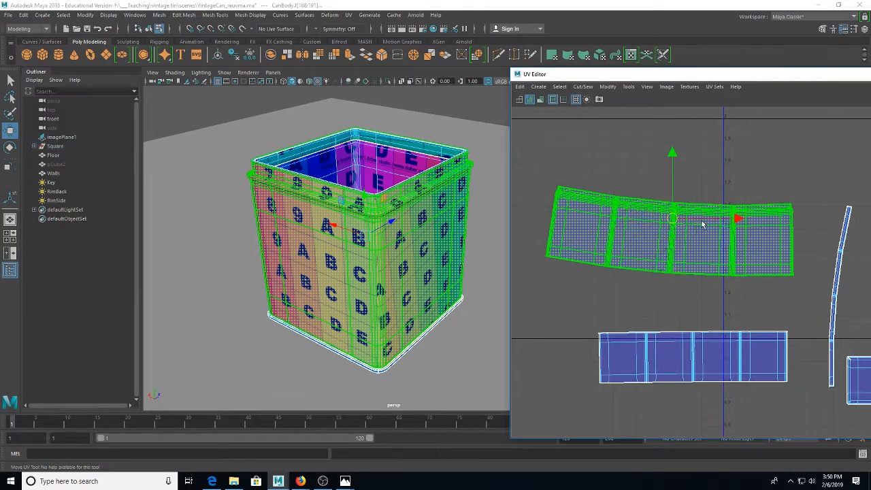
click(658, 172)
Step: Examine the checker pattern on the can body's unfolded walls and rim from several sides in object mode
scroll(406, 214, up, 3)
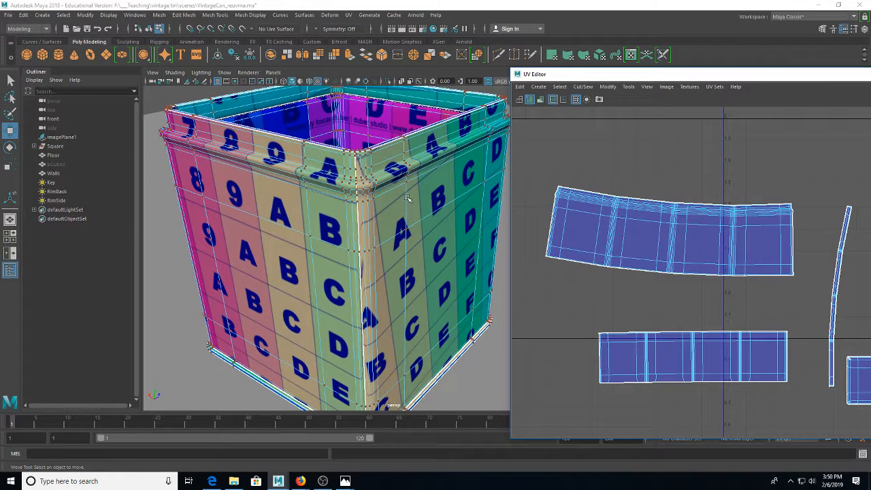
right_click(385, 177)
click(427, 163)
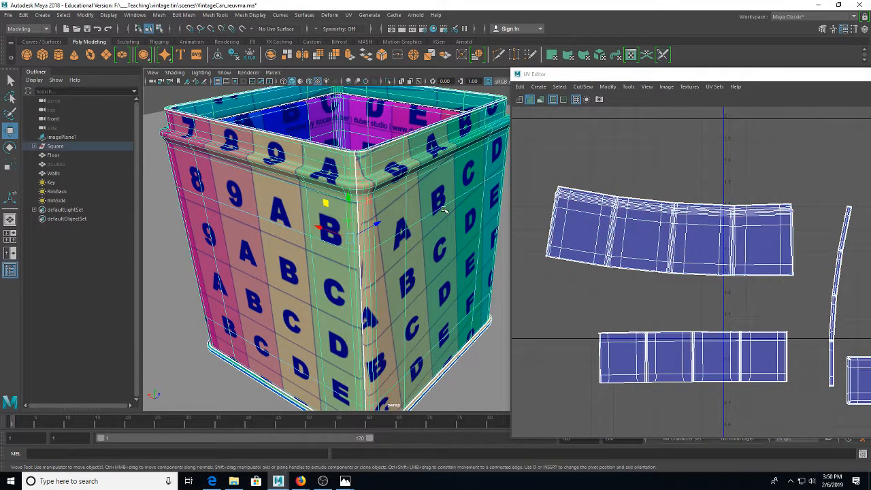
drag(455, 256, 381, 203)
scroll(423, 270, down, 3)
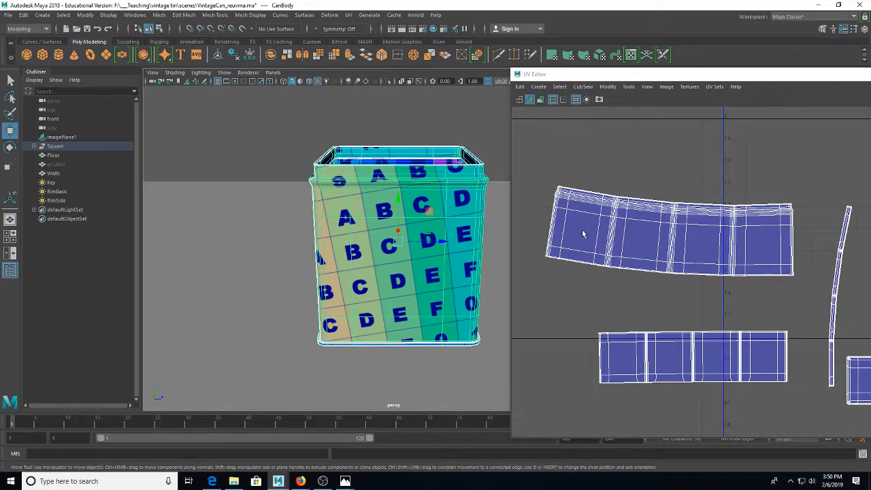
drag(486, 221, 425, 256)
Step: Leave the can body unselected in object mode and save the scene, accepting the student version notice
key(q)
right_click(397, 204)
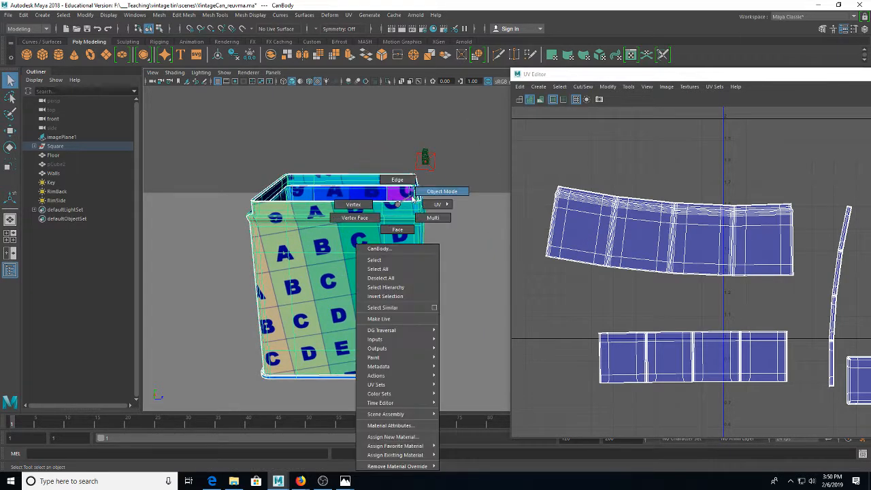
click(444, 202)
key(ctrl+s)
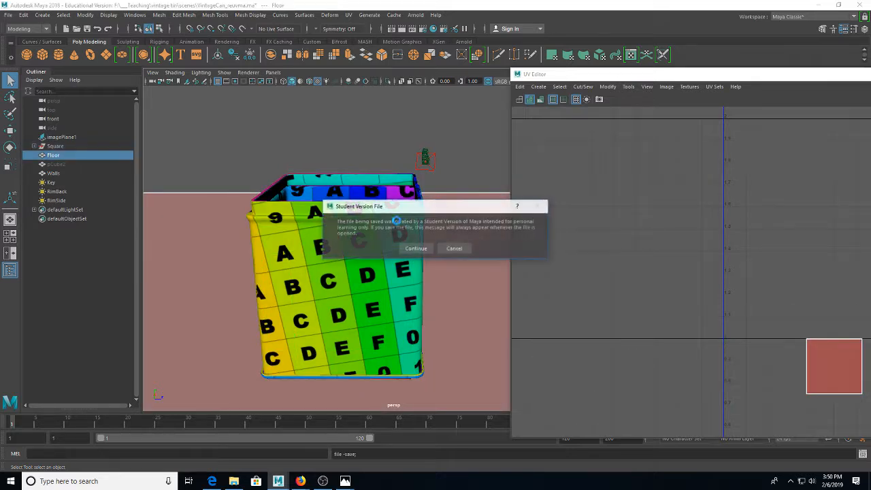
click(412, 247)
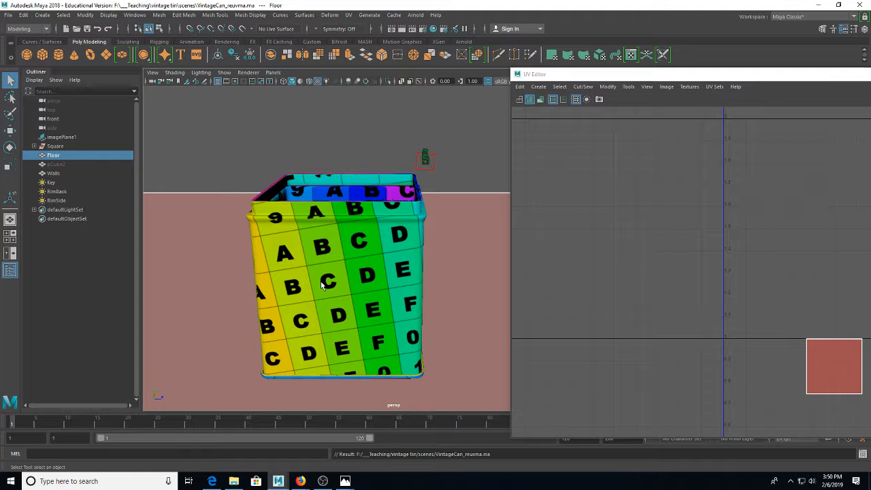
Step: Select the can body and examine the base rim up close at one of its corners
click(405, 246)
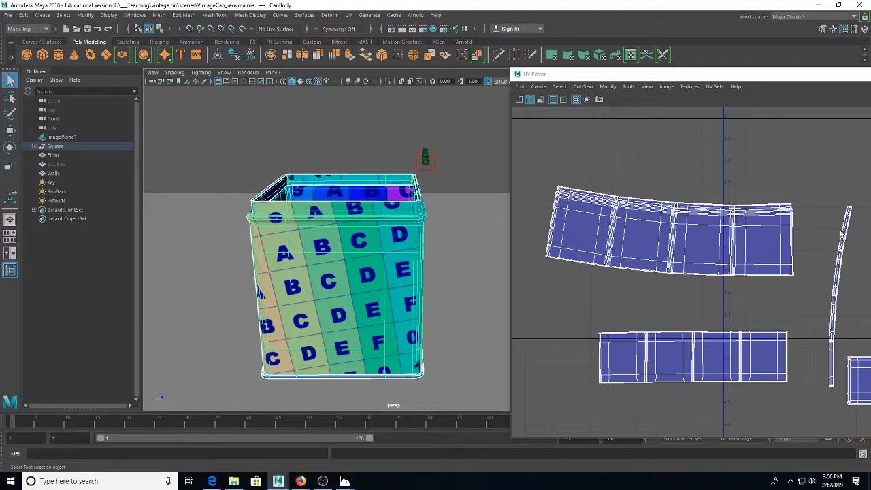
drag(710, 236, 662, 208)
drag(457, 211, 371, 242)
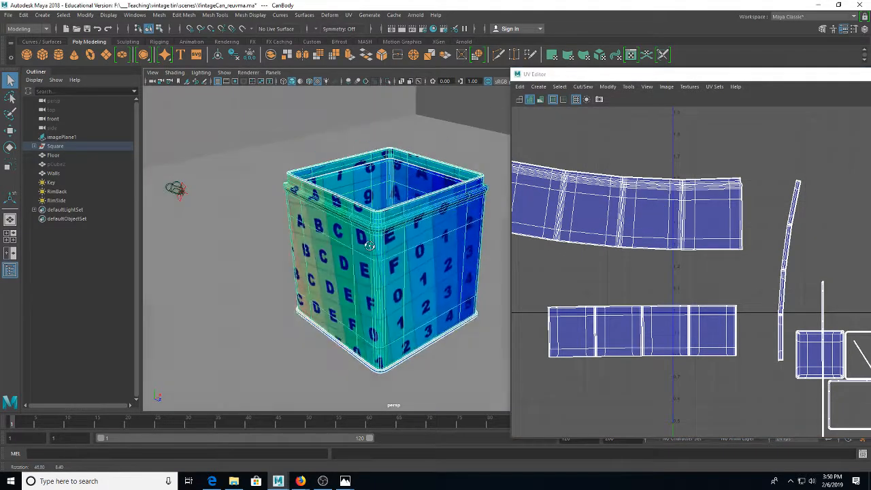
scroll(381, 238, up, 4)
drag(394, 349, 385, 262)
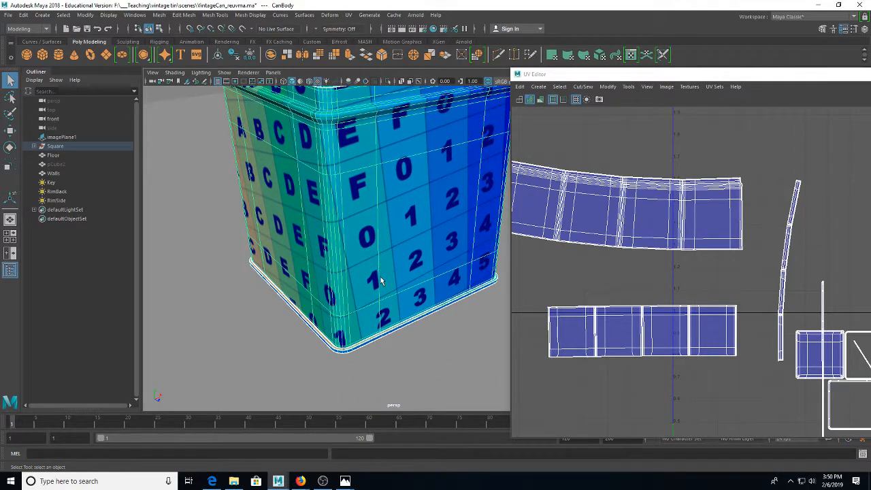
drag(383, 283, 387, 203)
scroll(388, 204, up, 6)
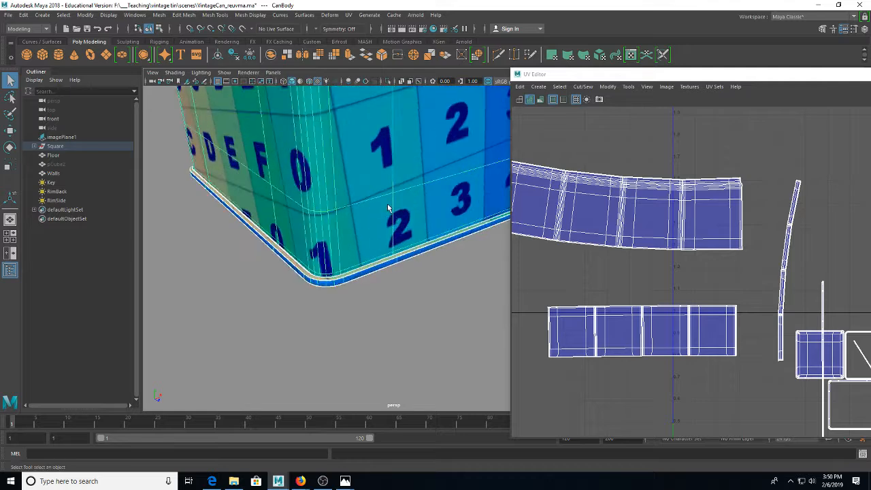
drag(275, 318, 367, 257)
scroll(419, 259, up, 3)
Step: Select the UV shells of the base rim's thin inner strip and flat ledge in turn to locate them in the layout
right_click(350, 219)
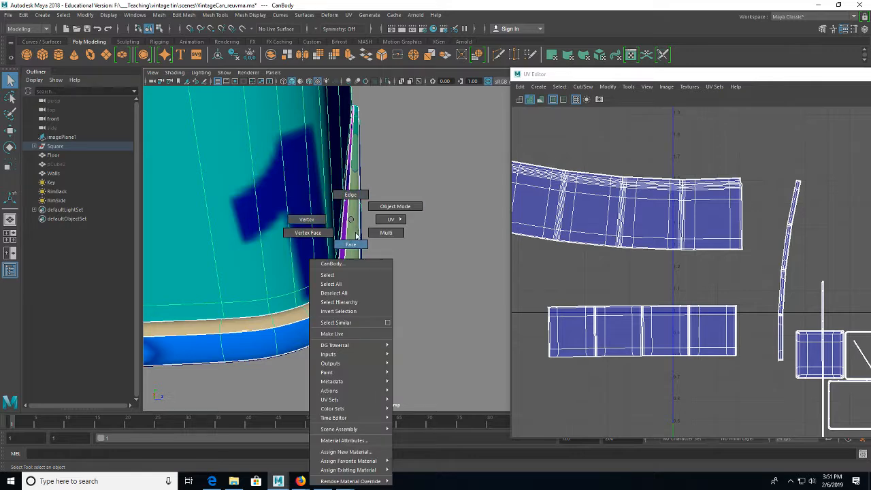
mouse_move(385, 221)
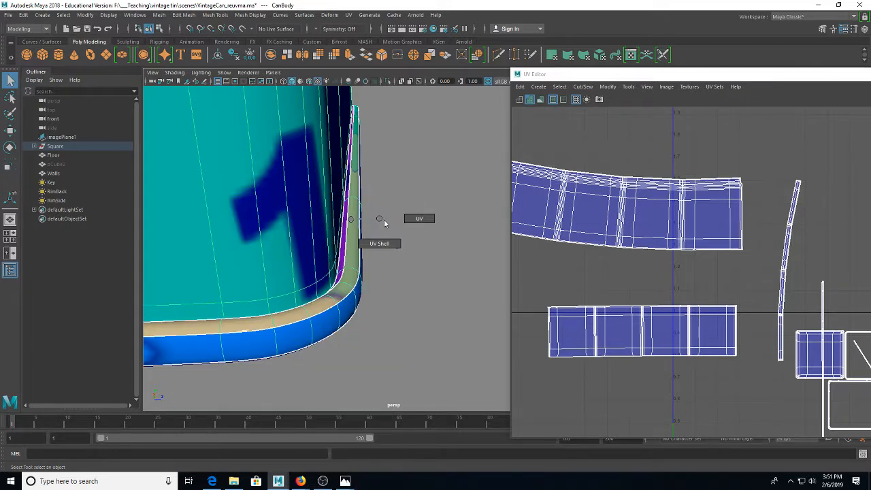
click(379, 243)
click(338, 276)
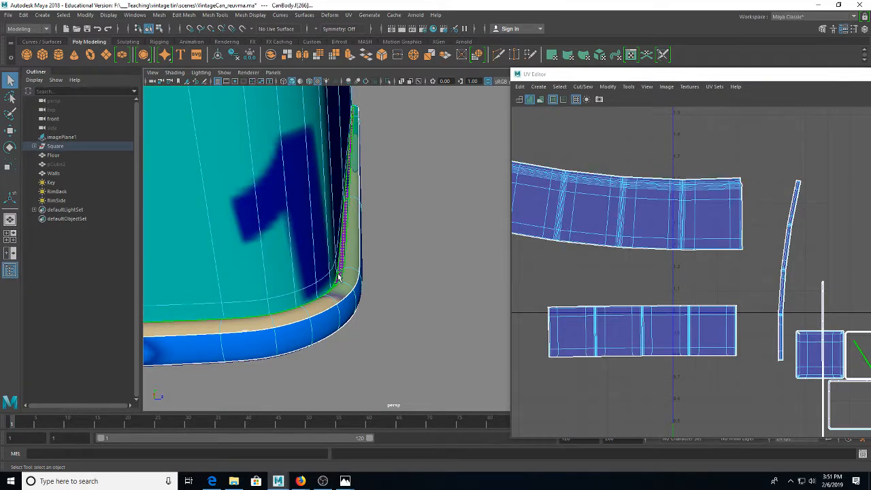
scroll(722, 292, up, 5)
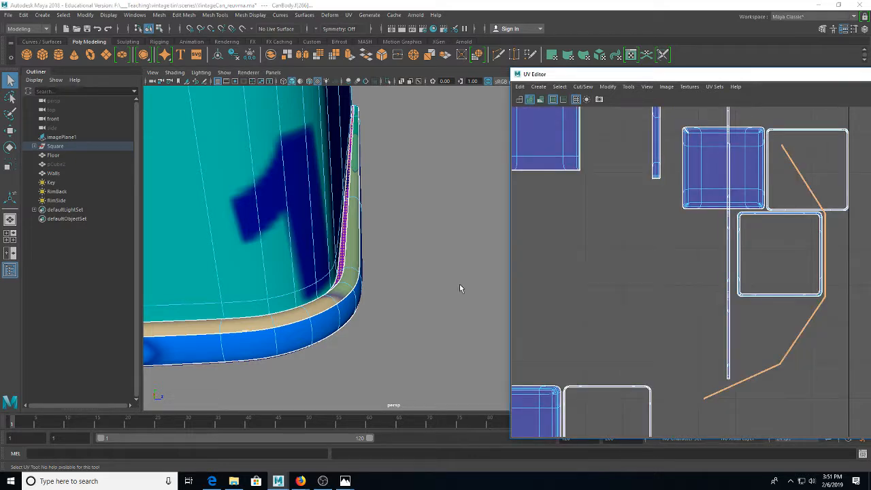
click(351, 285)
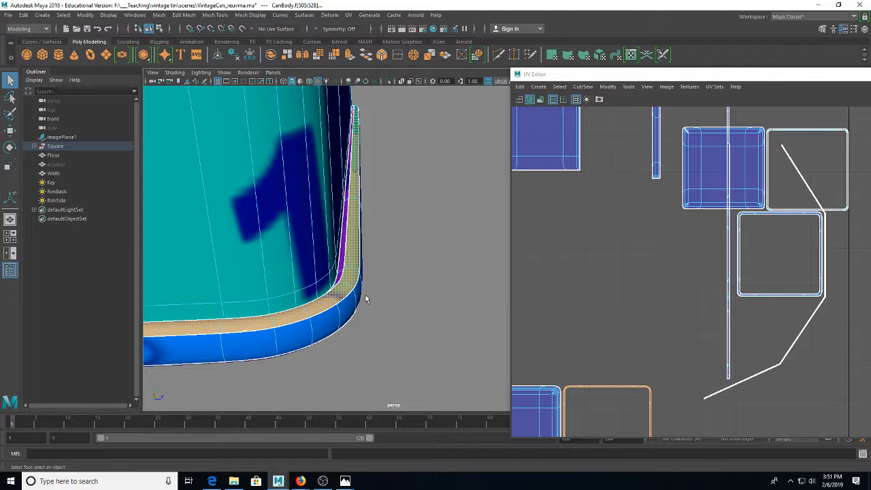
Step: Select the edge loops between the base rim's strips and join their UV shells with Move and Sew
right_click(346, 218)
drag(379, 217, 399, 306)
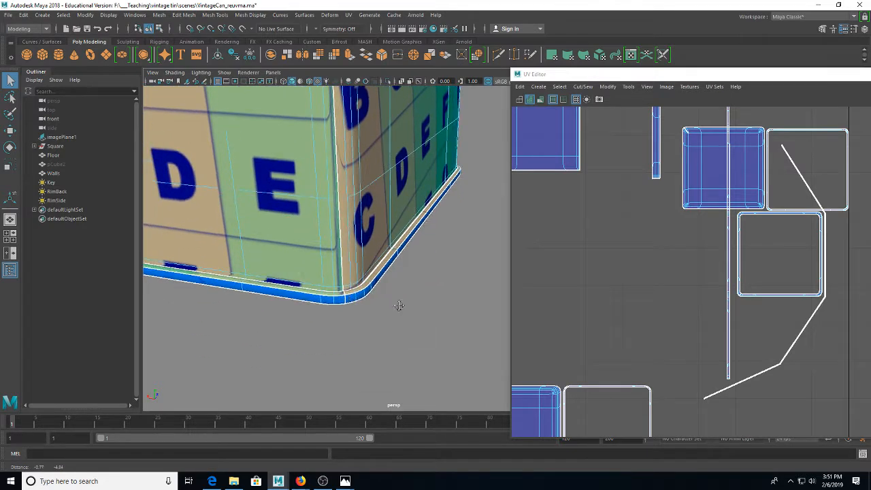
scroll(347, 295, up, 4)
drag(339, 317, 402, 273)
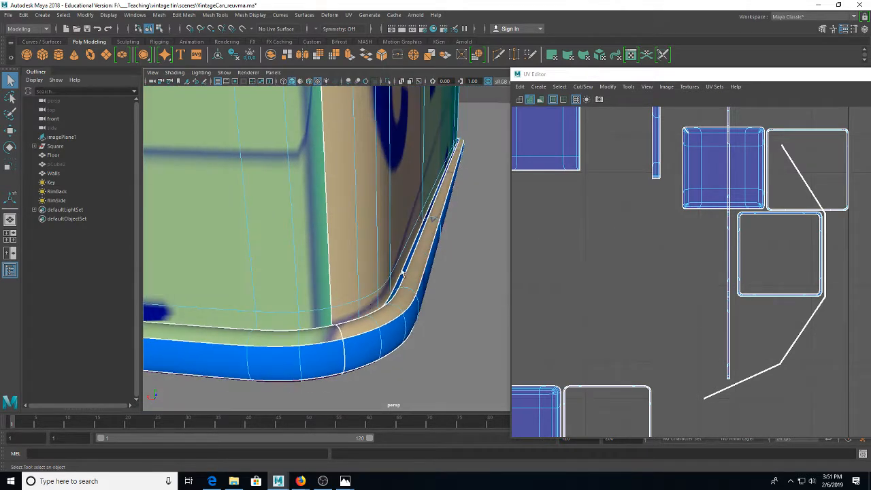
double_click(410, 270)
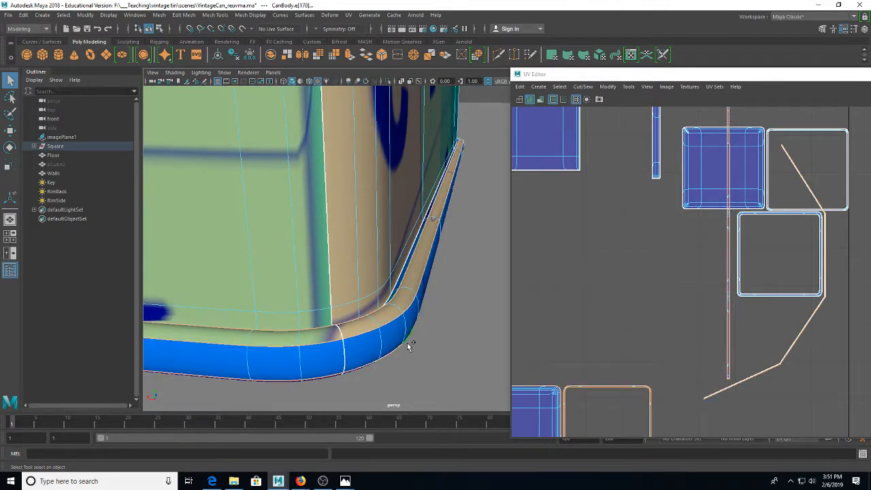
right_click(732, 248)
mouse_move(733, 317)
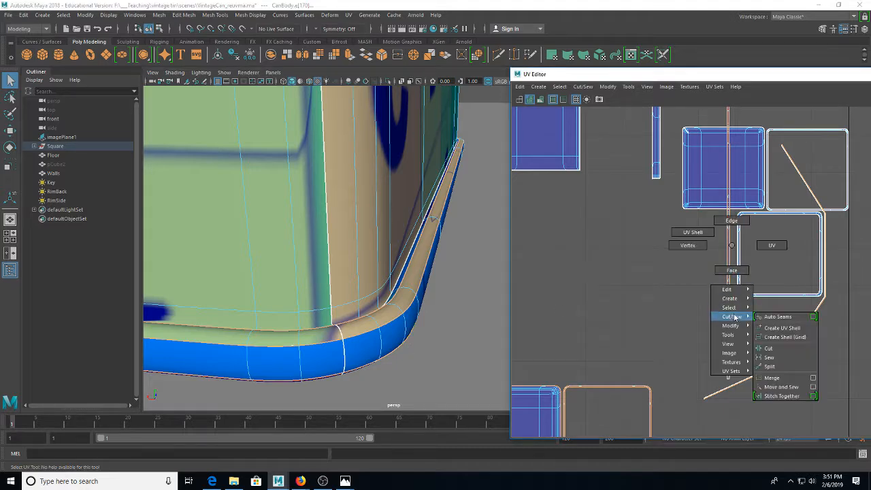
click(782, 396)
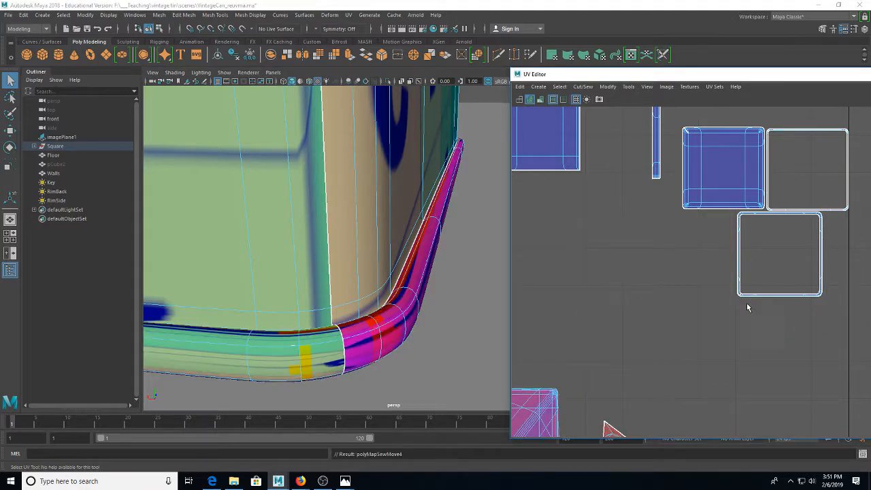
Step: Inspect the sewn base rim shell in the UV layout and the checker pattern on the can's lower corner
scroll(665, 294, down, 4)
drag(631, 343, 683, 267)
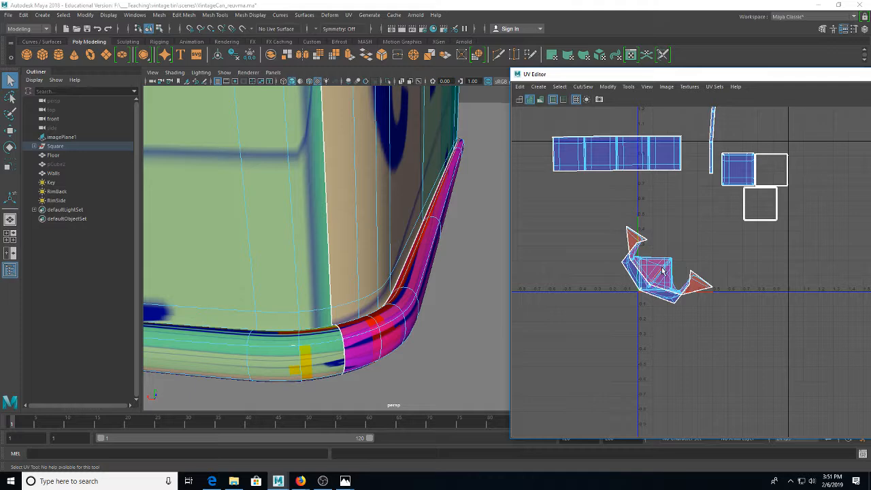
scroll(663, 270, up, 1)
drag(398, 323, 393, 306)
scroll(368, 315, down, 5)
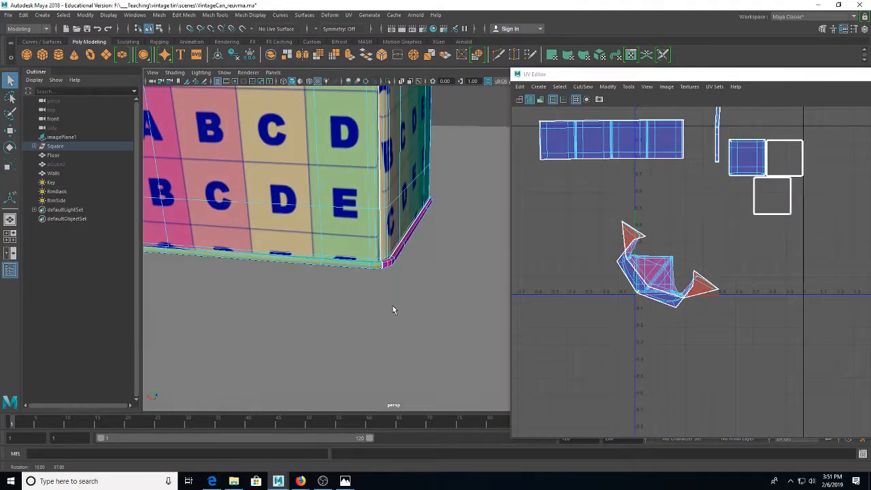
Step: Isolate the can body and examine the checker pattern on its underside
right_click(392, 225)
click(392, 202)
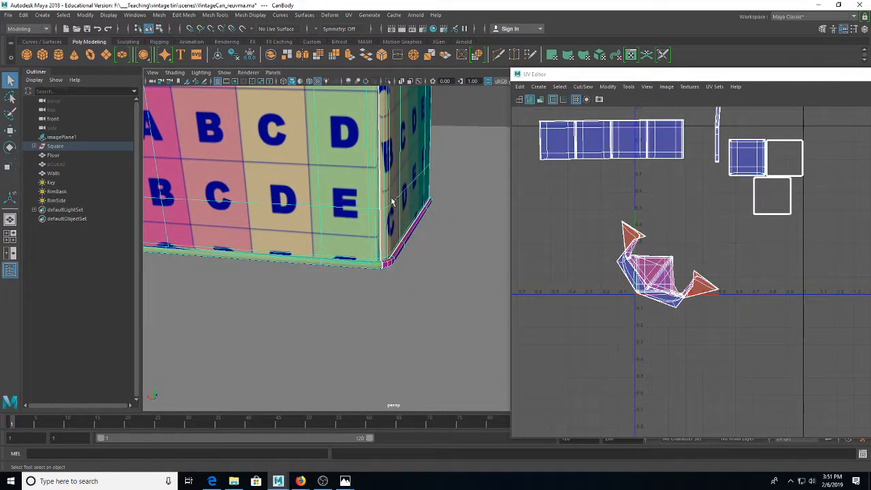
key(ctrl+1)
drag(418, 271, 420, 219)
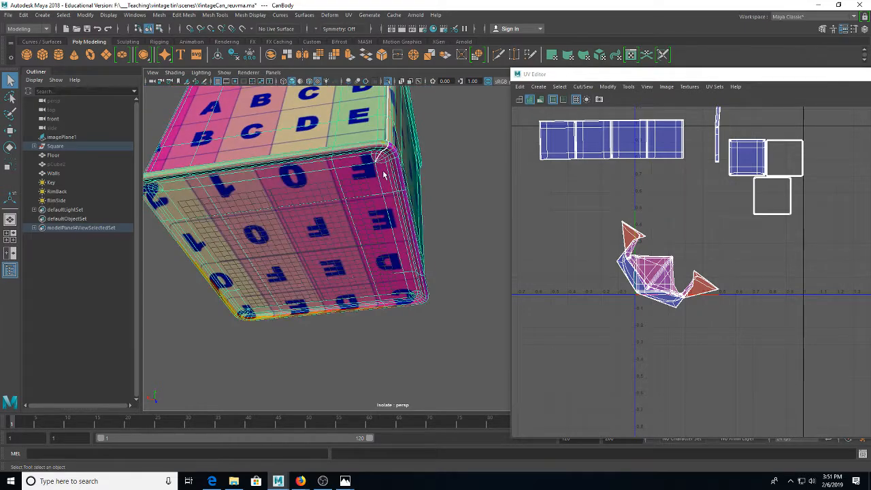
scroll(384, 175, up, 3)
Step: Select the sewn UV shell of the can's base and base rim, and unfold it
right_click(663, 257)
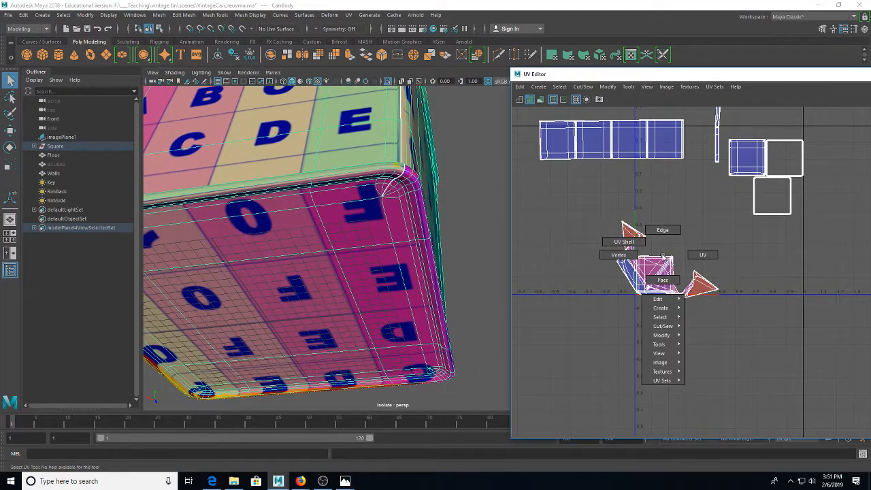
click(635, 242)
click(657, 275)
right_click(656, 271)
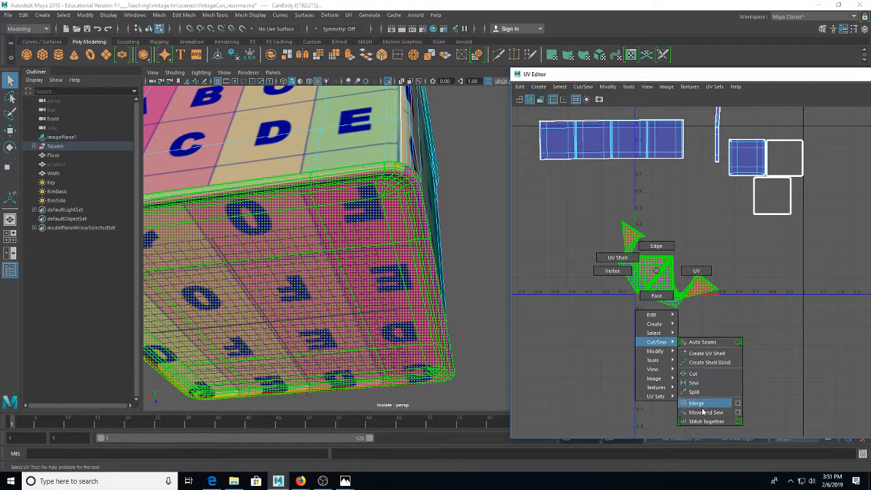
mouse_move(666, 357)
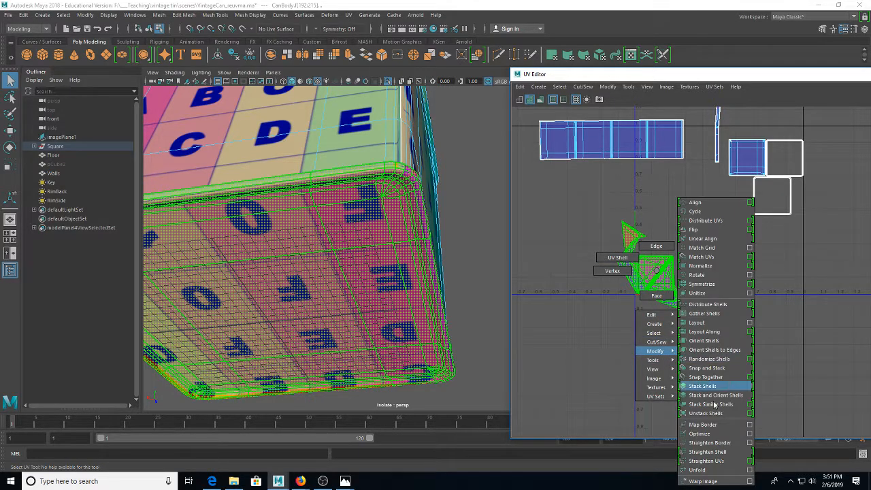
click(705, 472)
scroll(662, 290, up, 4)
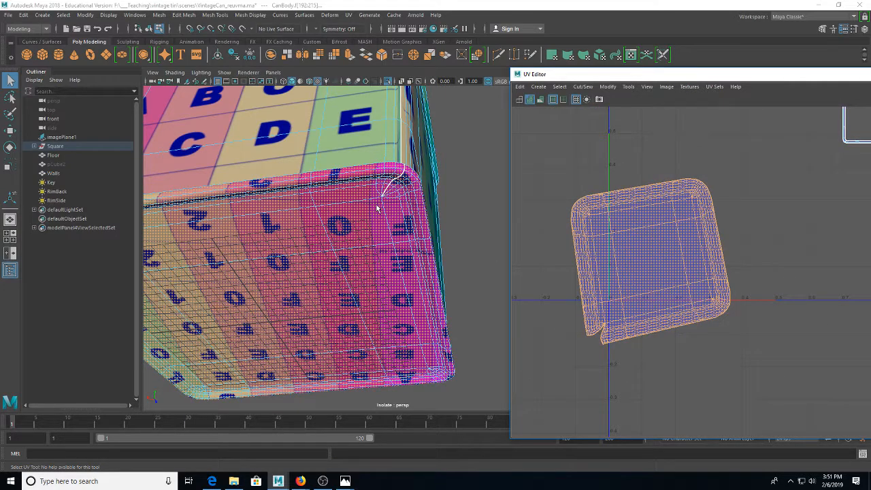
Step: Return to object selection and inspect the checker pattern around the base's split corner
drag(395, 187, 383, 207)
scroll(391, 205, up, 2)
right_click(393, 216)
click(449, 204)
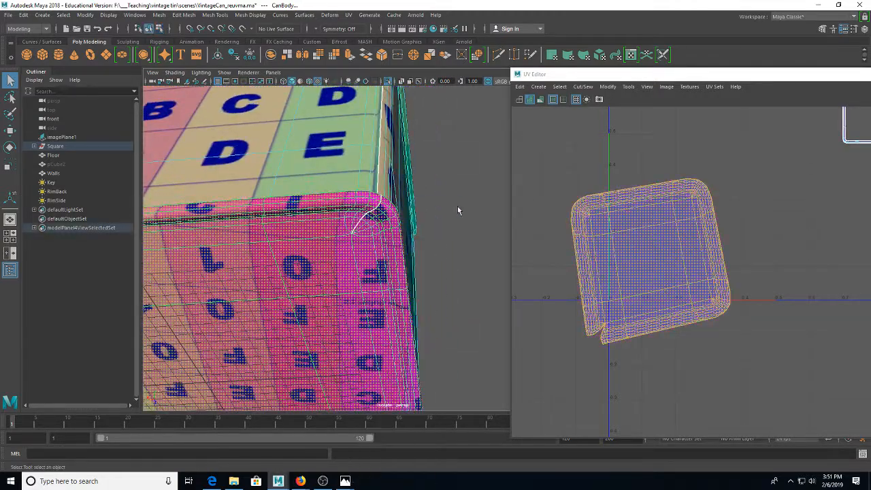
click(457, 207)
drag(357, 240, 404, 284)
click(337, 329)
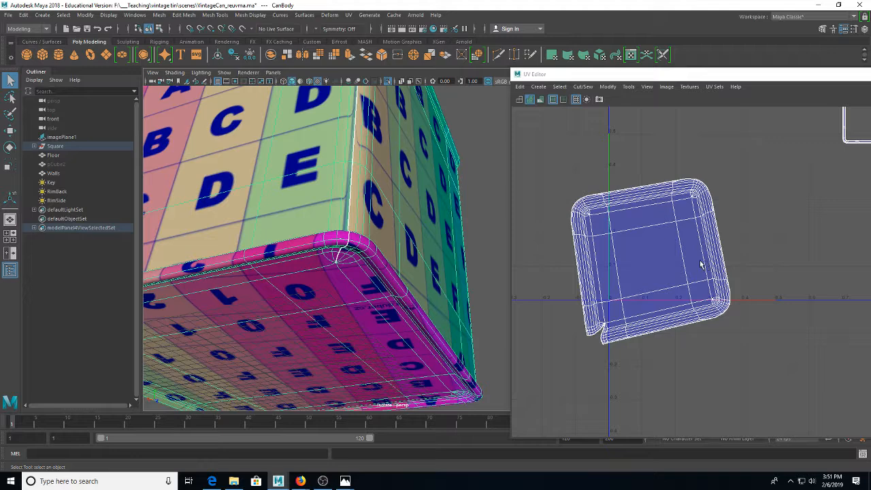
Step: Select the edges around the notch at the base shell's split corner and sew them together
right_click(617, 295)
click(577, 278)
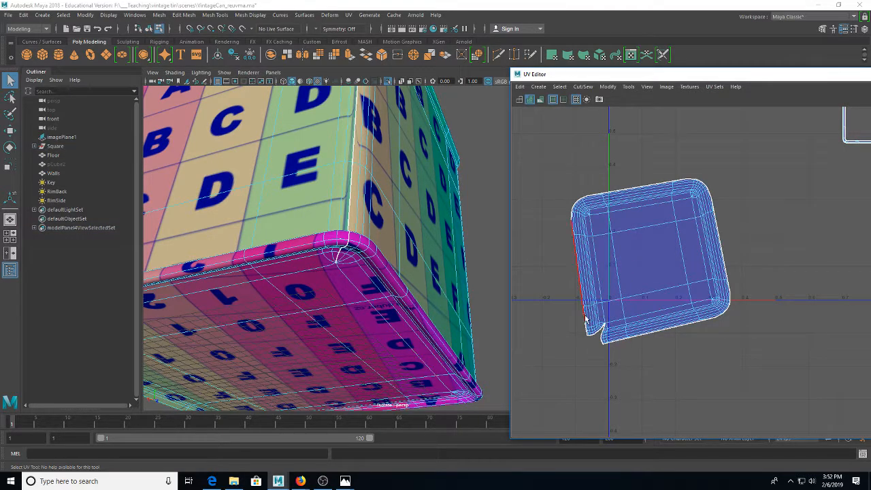
scroll(610, 348, up, 6)
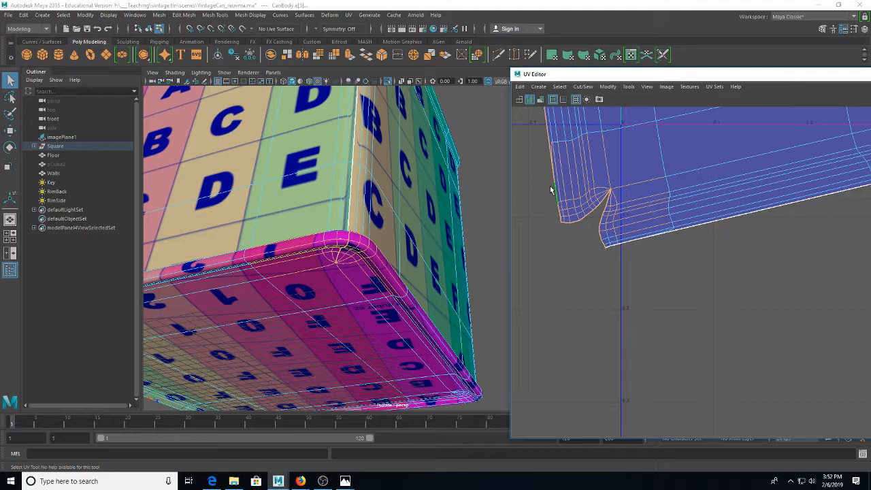
drag(569, 219, 569, 217)
drag(572, 170, 585, 256)
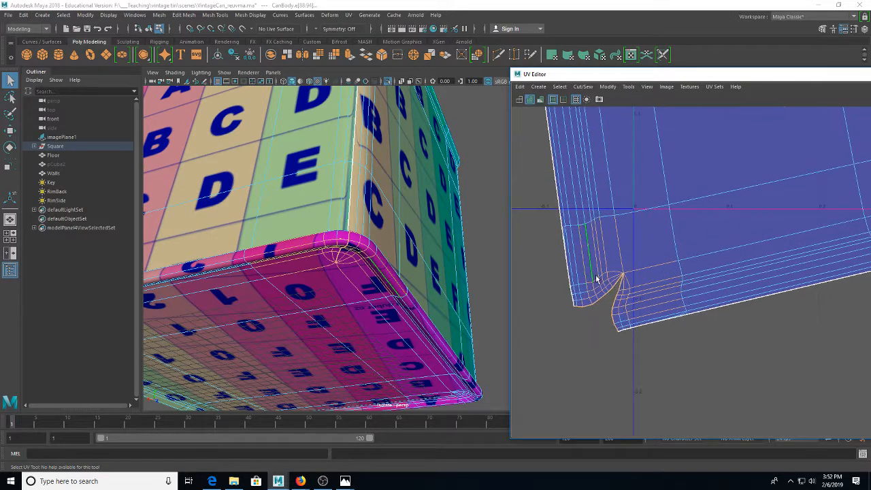
shift+right_click(610, 271)
mouse_move(608, 334)
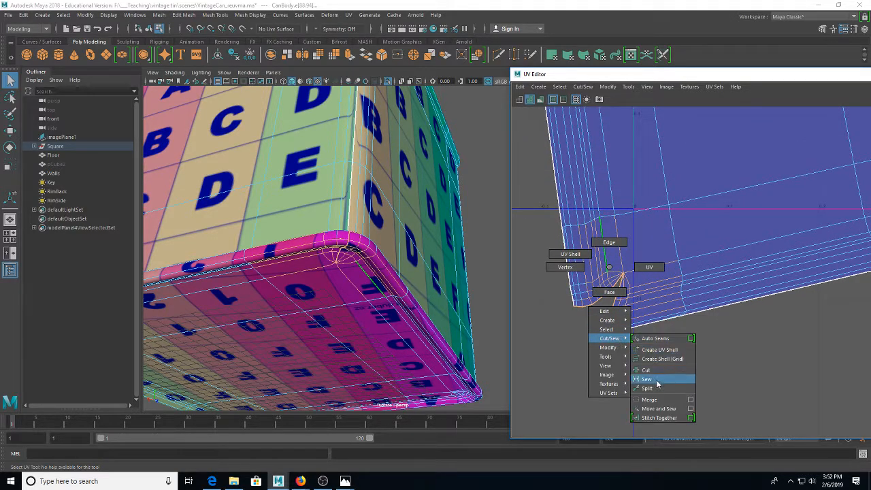
click(658, 380)
Step: Select the whole base UV shell and unfold it again with its corner closed
right_click(627, 289)
click(610, 276)
click(609, 274)
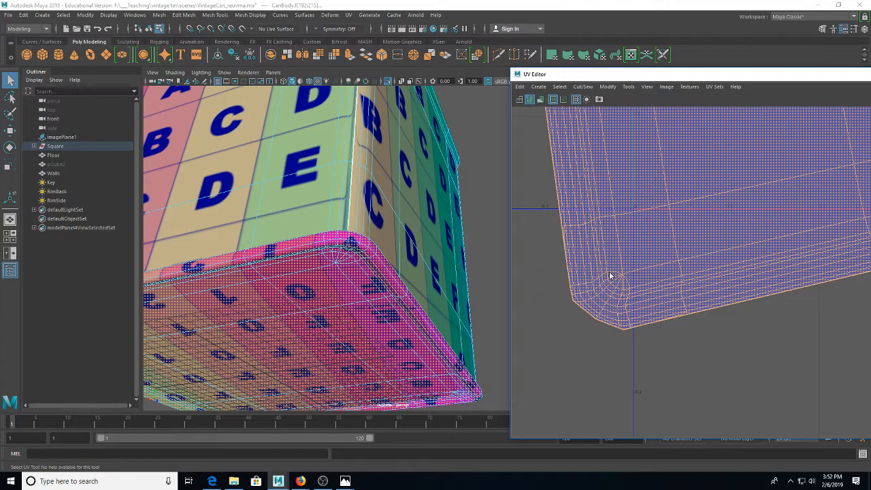
right_click(608, 271)
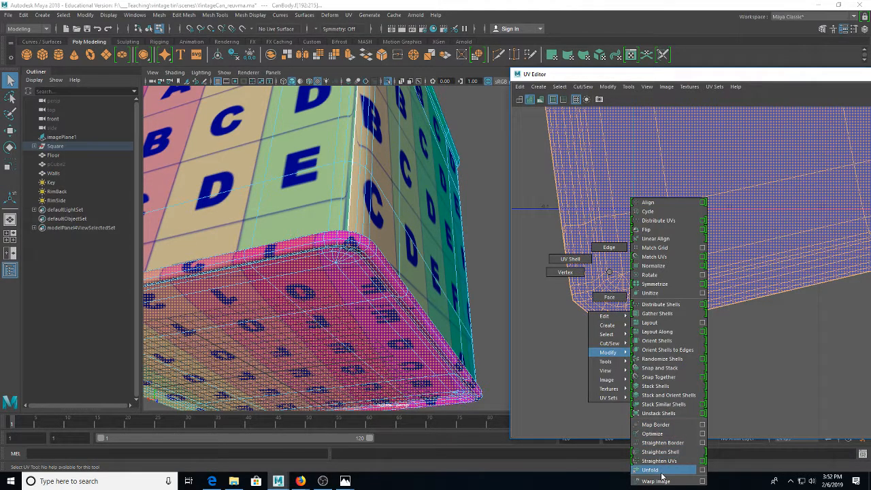
click(660, 475)
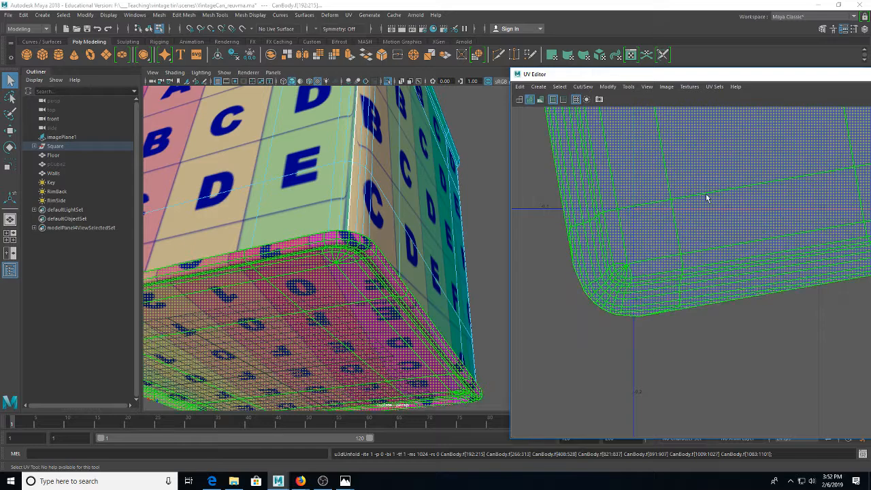
scroll(656, 218, down, 6)
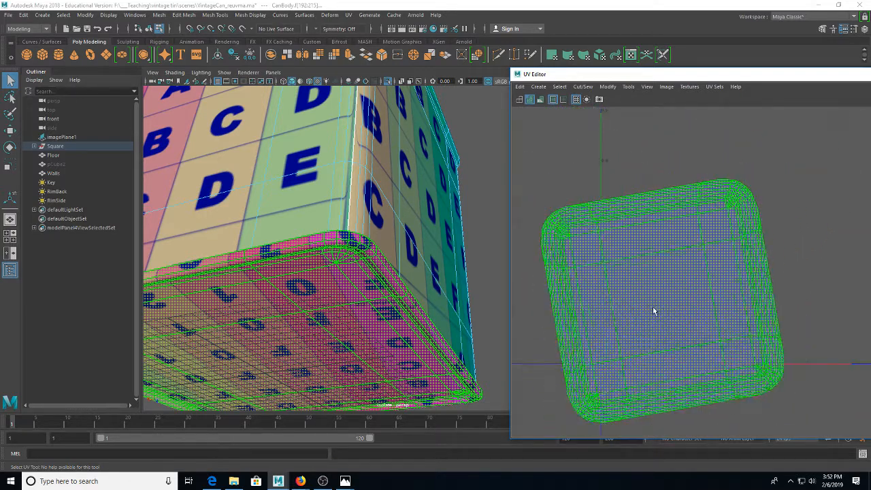
Step: Rotate the base UV shell square to the grid and move it into the corner at the UV origin
key(e)
click(675, 254)
drag(680, 246, 703, 263)
key(w)
key(e)
drag(717, 216, 722, 206)
key(q)
Step: Return to object selection and inspect the checker pattern on the can's base and inner rim
right_click(666, 207)
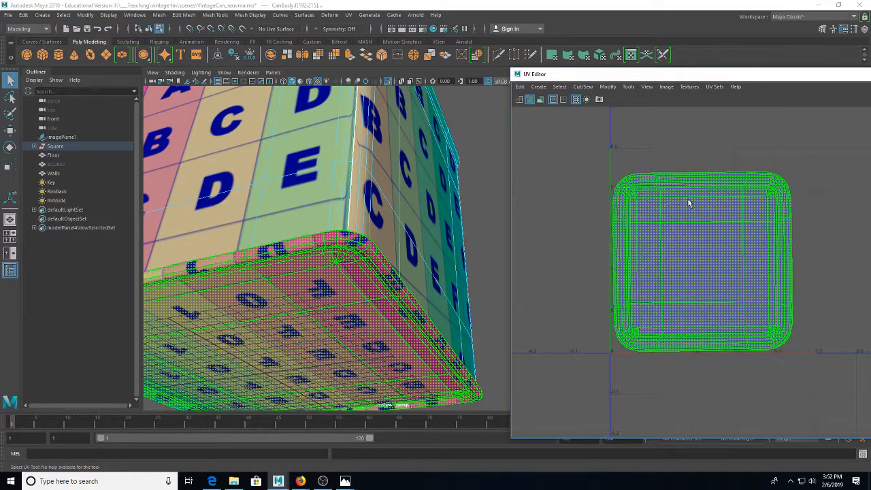
right_click(673, 206)
scroll(645, 168, down, 3)
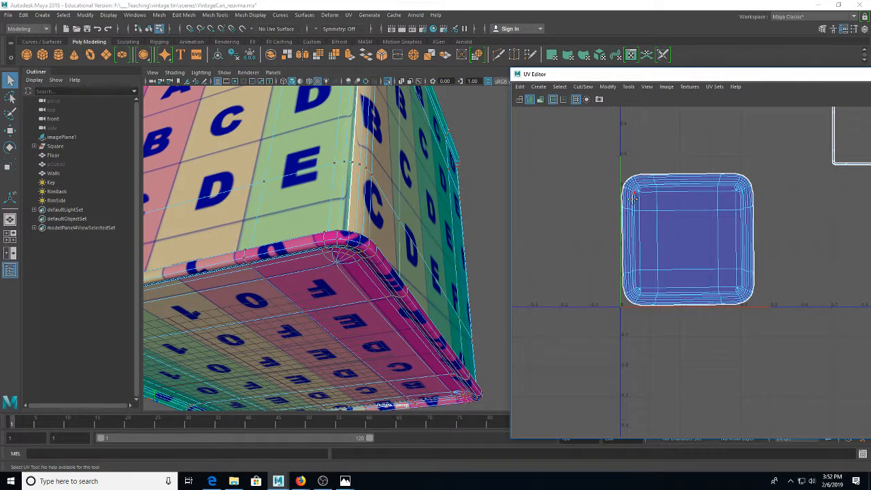
drag(633, 198, 618, 264)
scroll(334, 249, down, 2)
right_click(333, 252)
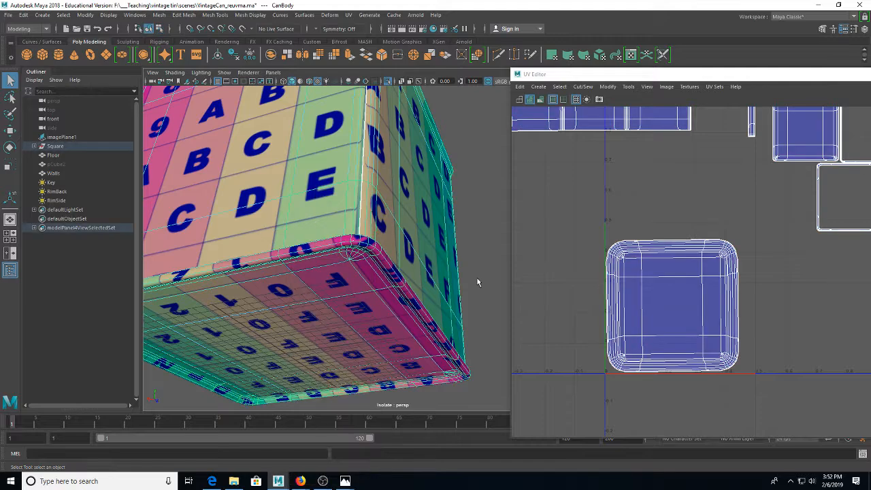
click(477, 282)
drag(445, 315, 385, 273)
drag(348, 250, 422, 275)
click(427, 171)
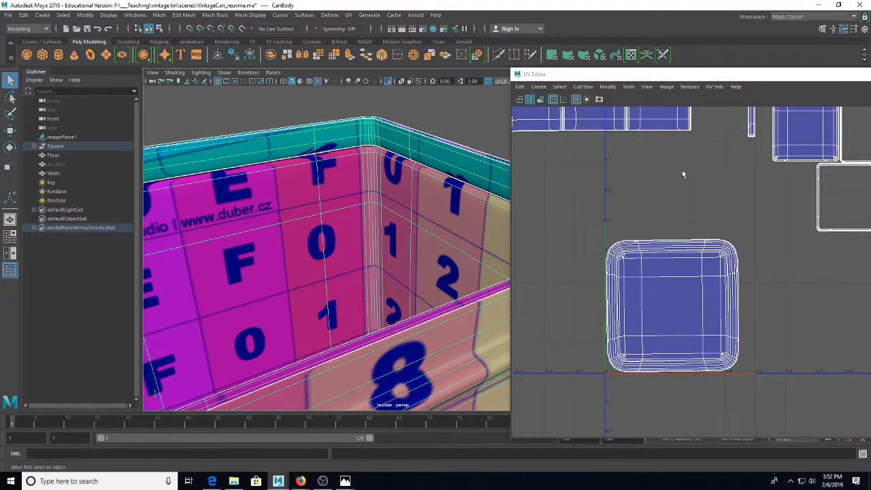
Step: Select the edge loop where the inner rim's upper strip meets the narrow ledge inside the can
drag(682, 174, 554, 375)
scroll(554, 374, down, 1)
drag(401, 226, 342, 295)
right_click(320, 221)
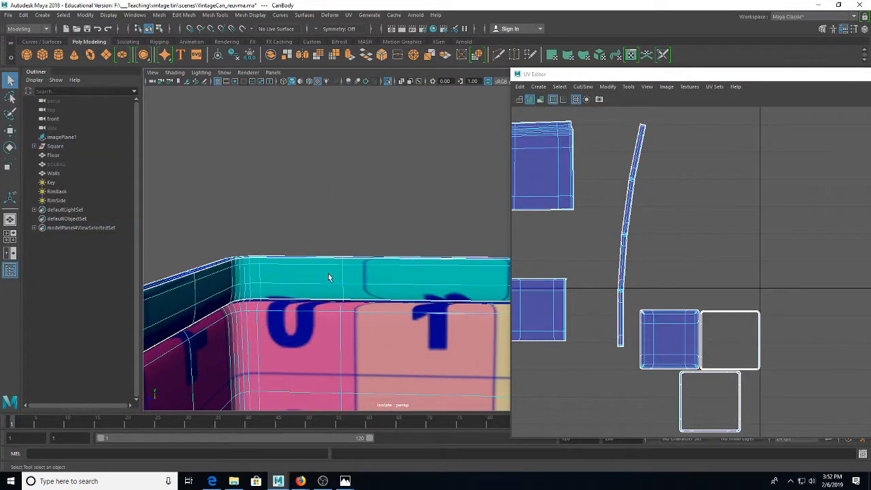
click(325, 298)
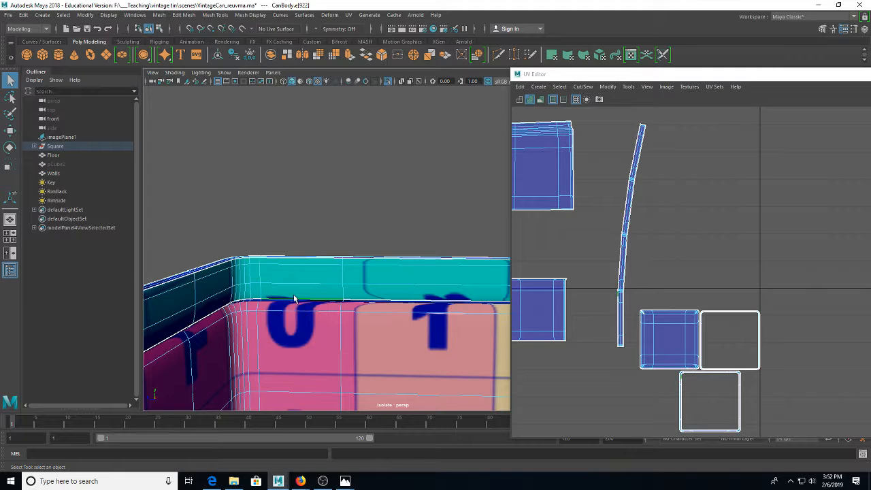
drag(294, 299, 335, 151)
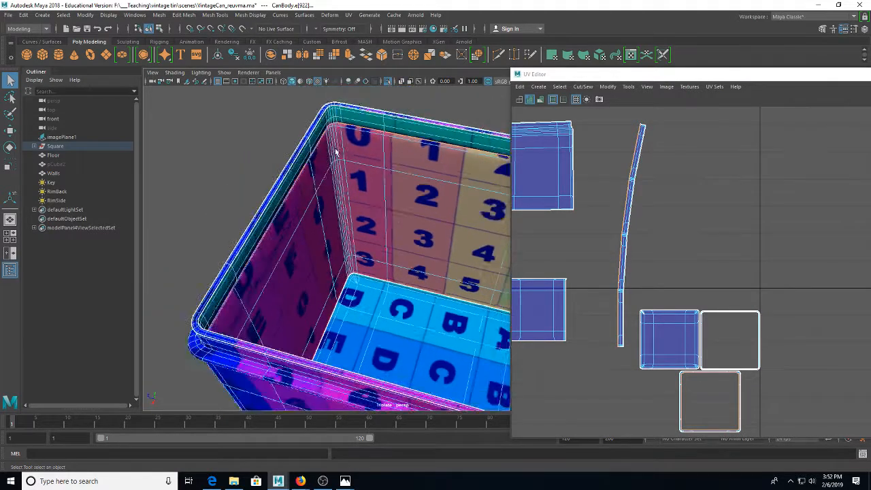
Step: Add the edge loop where the ledge meets the top of the inner wall to the selection
scroll(335, 151, down, 2)
drag(547, 214, 737, 272)
drag(596, 198, 639, 214)
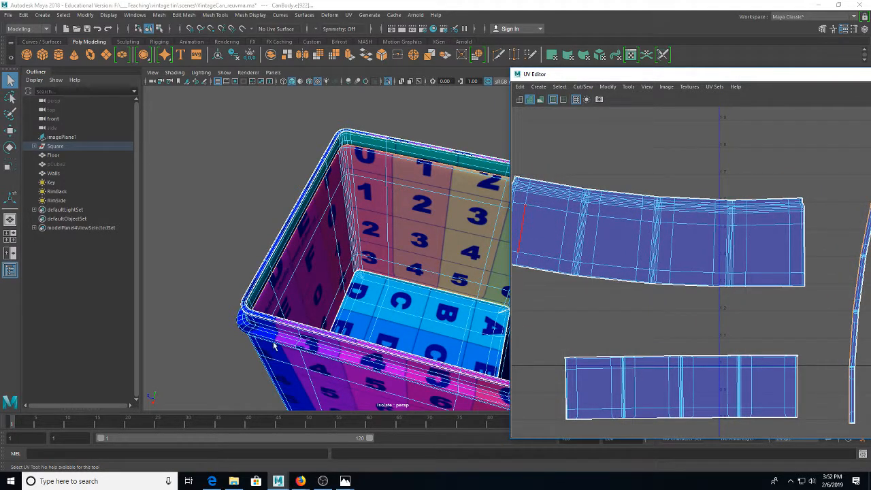
drag(380, 288, 646, 186)
shift+double_click(304, 195)
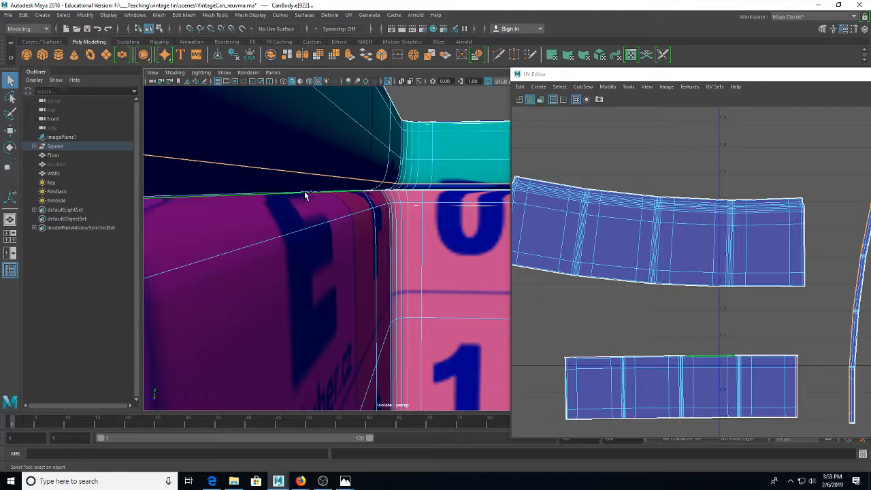
Step: Join the inner rim strip, ledge and inner wall UV shells with Move and Sew
scroll(723, 251, down, 3)
drag(723, 254, 605, 189)
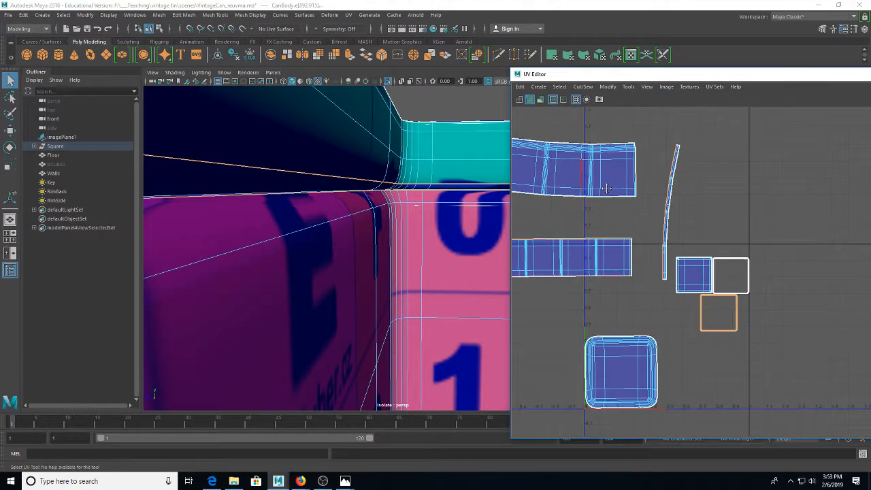
right_click(624, 263)
mouse_move(638, 332)
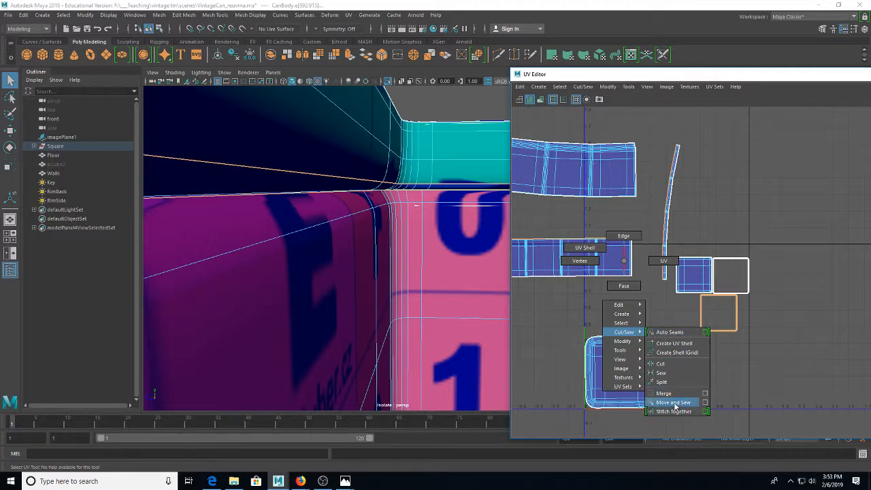
click(674, 403)
Step: Unfold the joined inner wall shell and move it closer beneath the outer wall shell
right_click(611, 237)
click(586, 225)
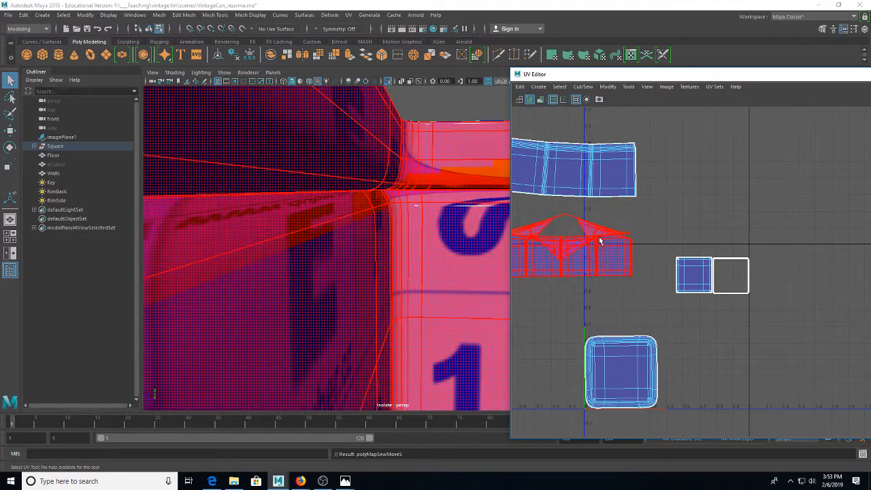
click(599, 238)
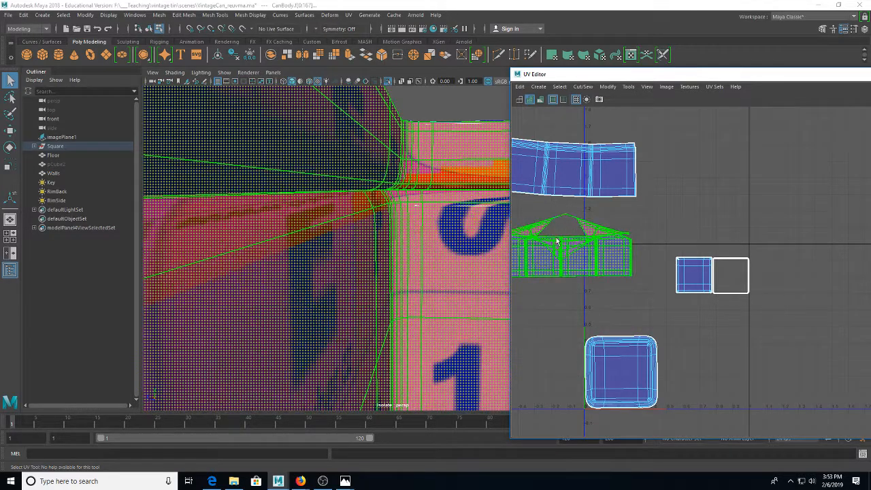
right_click(611, 255)
mouse_move(614, 347)
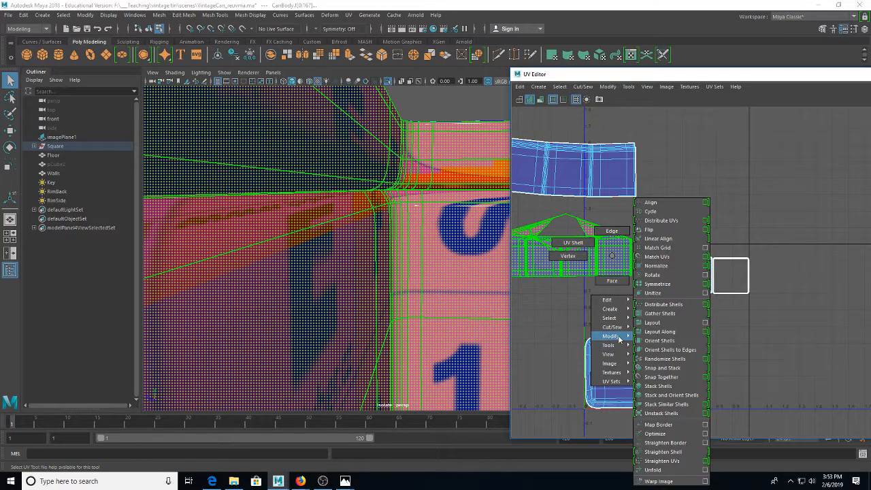
click(655, 468)
scroll(620, 292, up, 3)
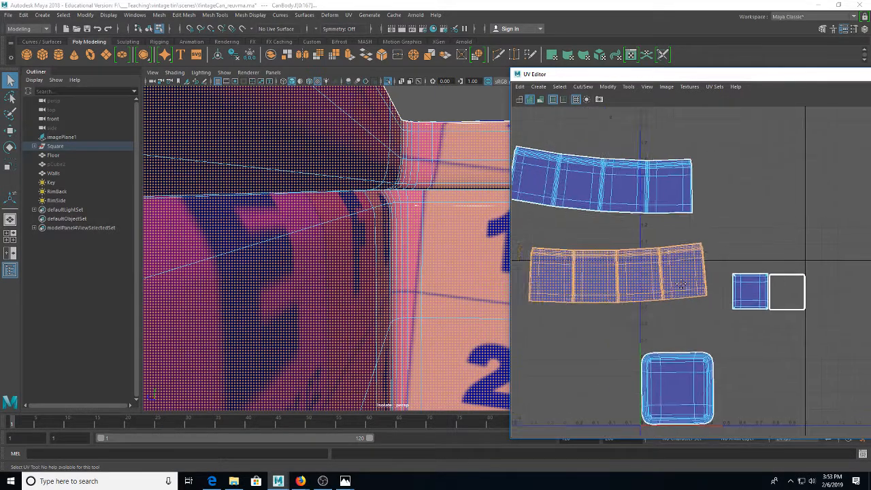
key(w)
drag(608, 270, 592, 253)
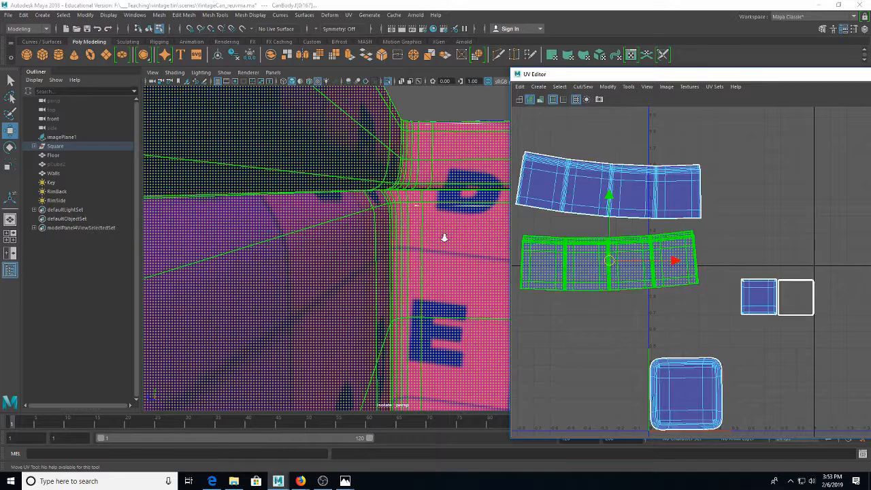
Step: Examine the can's opening, then select the floor shell and the thin rim shell in turn to locate them on the model
key(f)
drag(311, 233, 320, 253)
drag(599, 313, 599, 298)
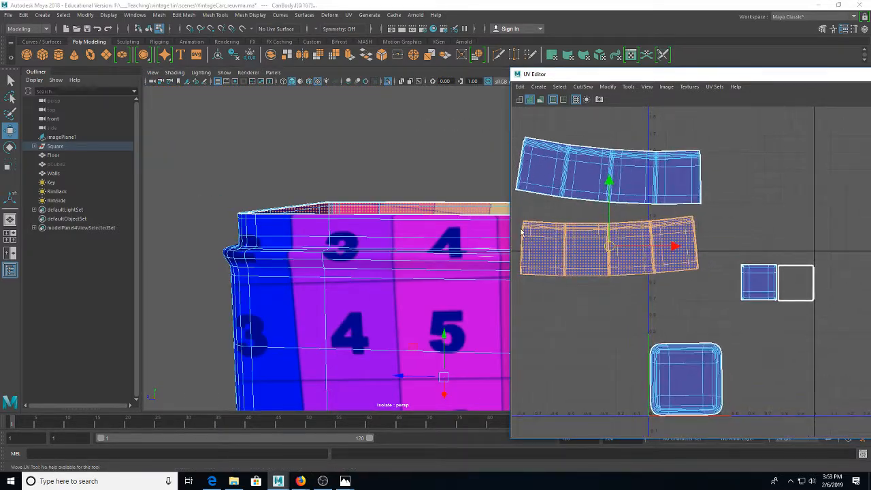
drag(434, 238, 293, 245)
click(758, 279)
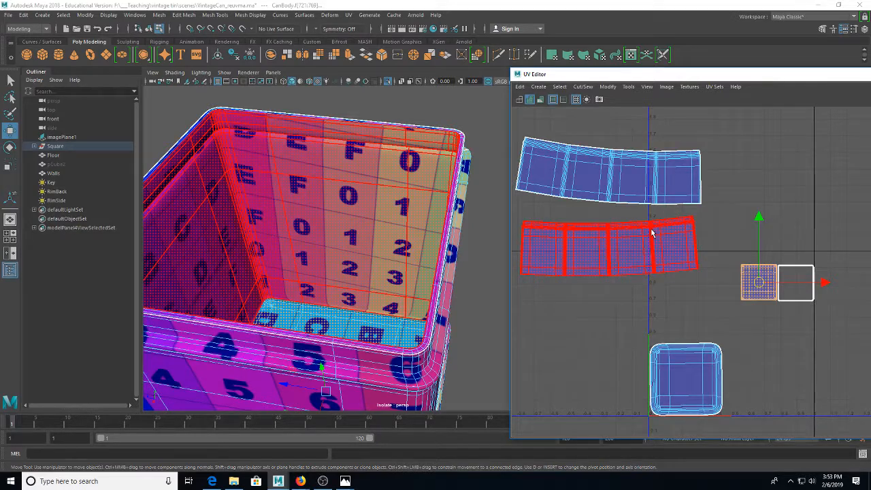
click(796, 282)
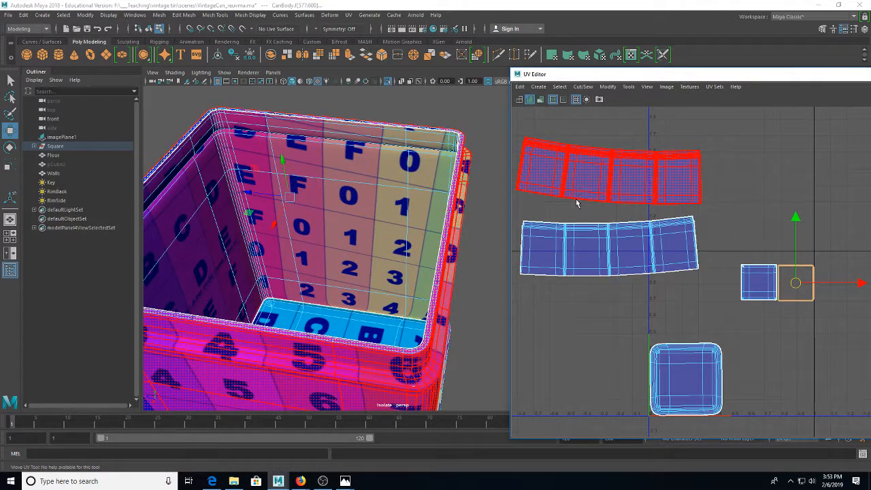
Step: Select the edge loop along the can's top rim and join the thin rim shell to the inner wall shell with Move and Sew
scroll(590, 230, up, 2)
right_click(590, 229)
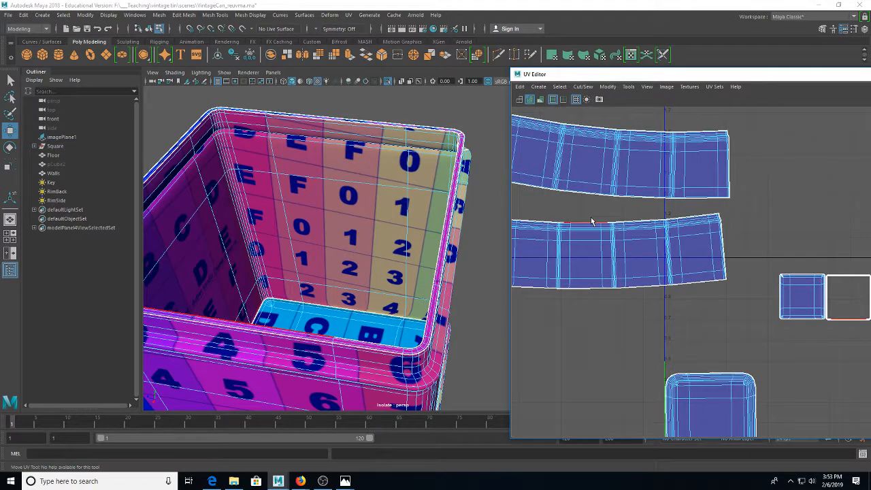
click(591, 221)
double_click(443, 129)
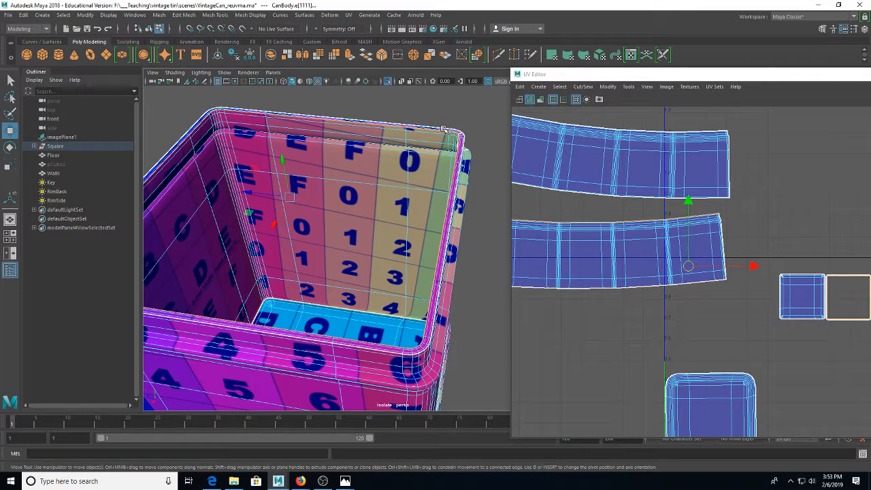
drag(852, 300, 808, 278)
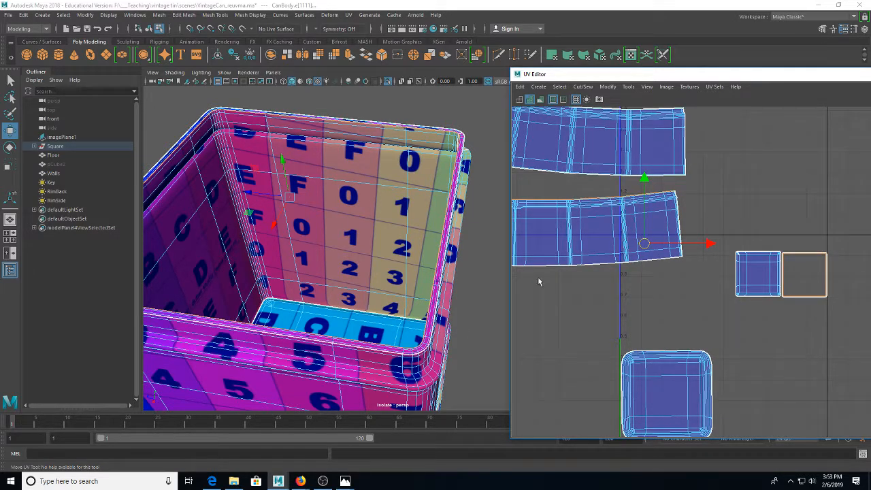
right_click(620, 201)
mouse_move(629, 270)
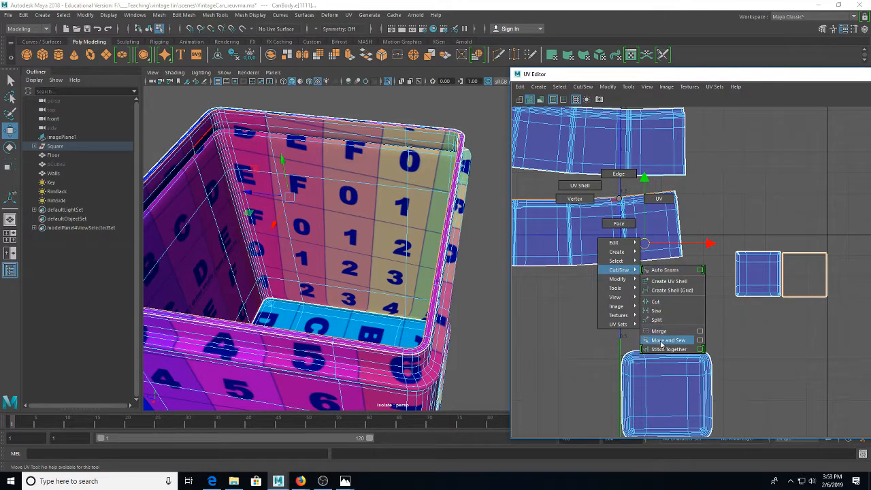
click(660, 341)
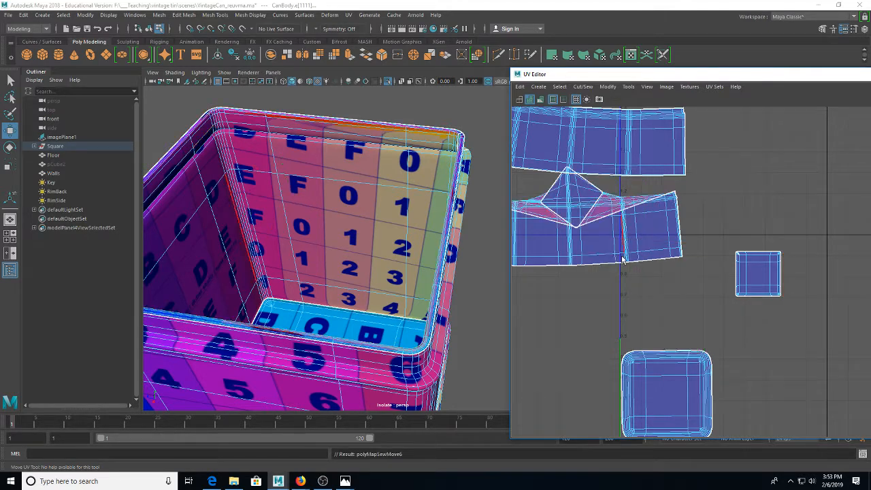
Step: Attach the inner floor shell to the inner wall shell with Move and Sew along one shared floor edge
click(758, 252)
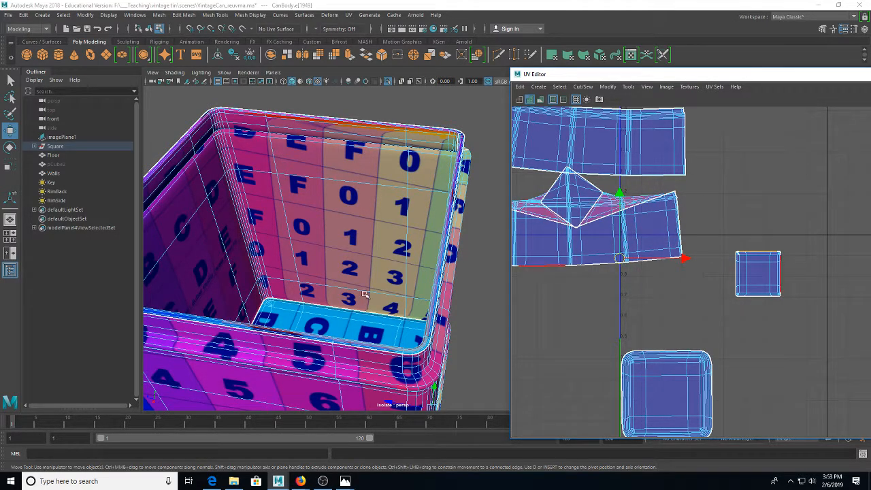
click(288, 304)
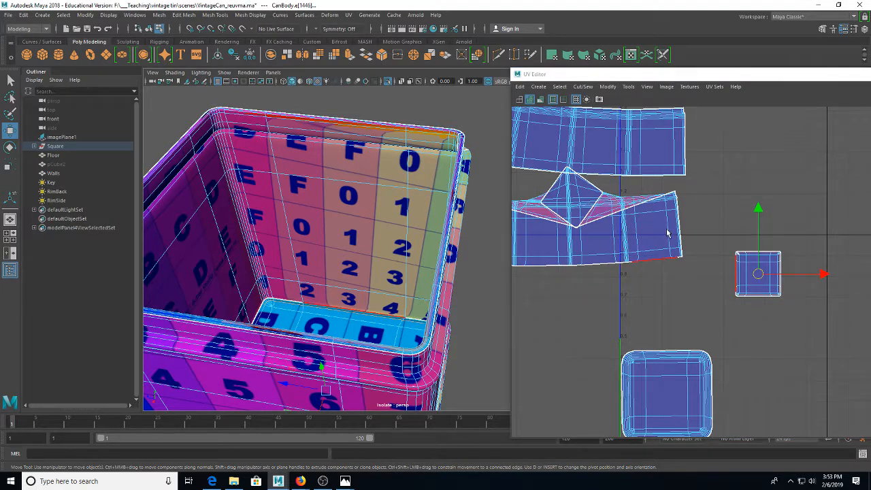
click(765, 253)
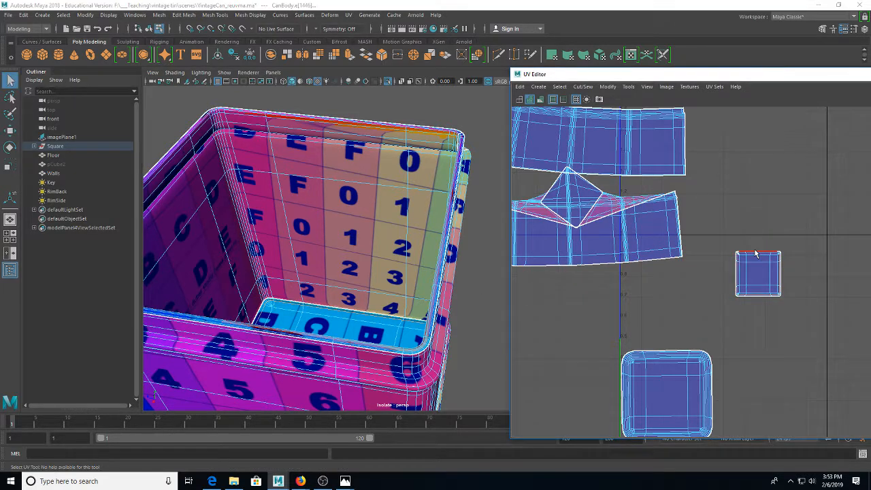
right_click(624, 234)
click(672, 377)
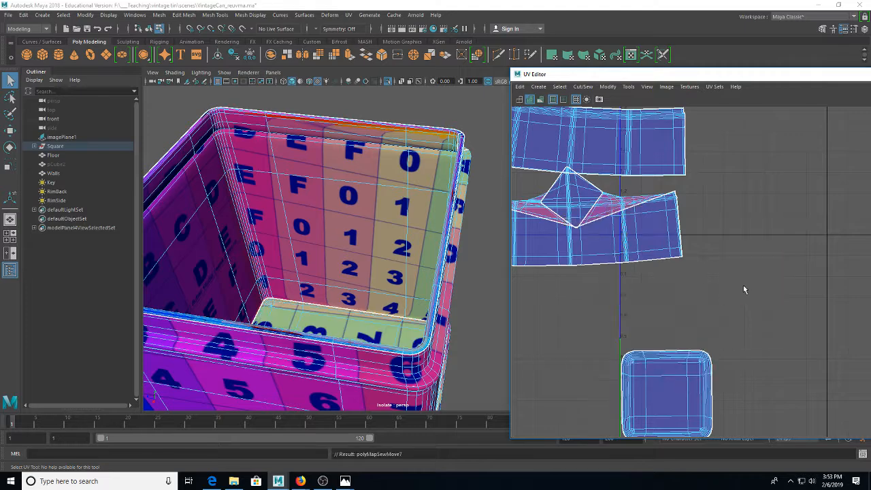
Step: Select the combined inner wall, rim and floor UV shell and unfold it
drag(326, 319, 409, 266)
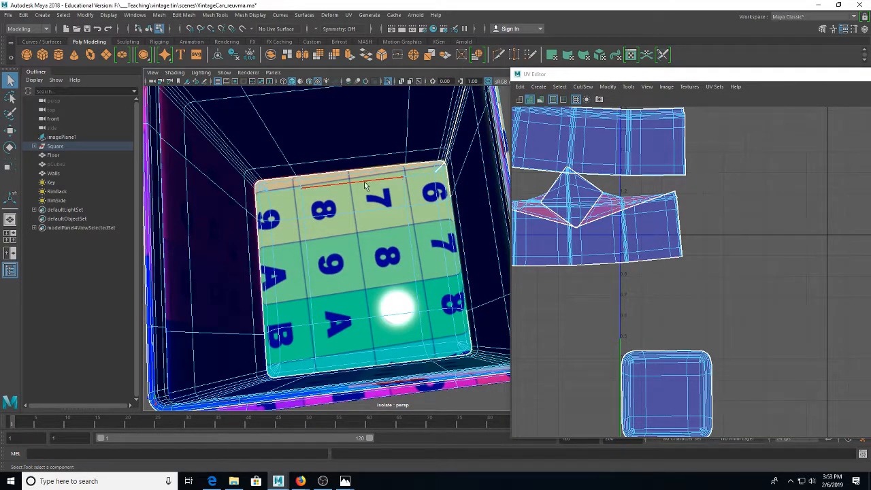
drag(552, 215, 658, 210)
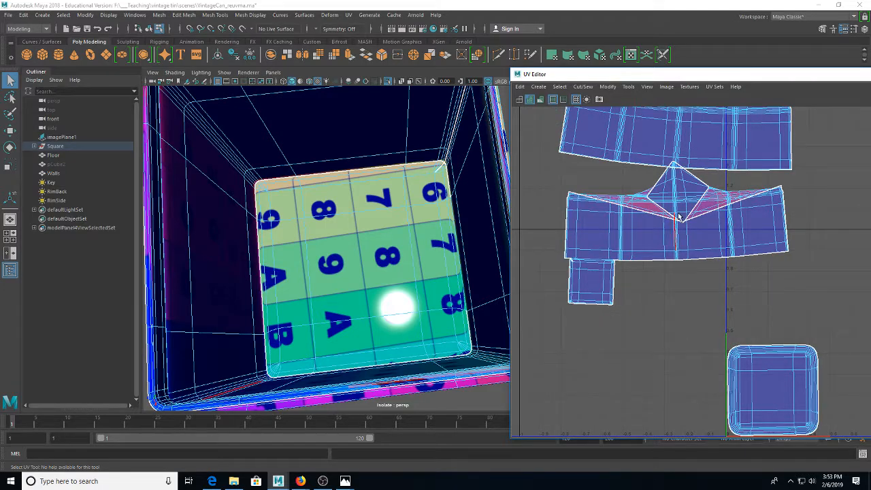
right_click(680, 212)
click(641, 199)
click(642, 249)
right_click(640, 245)
mouse_move(654, 327)
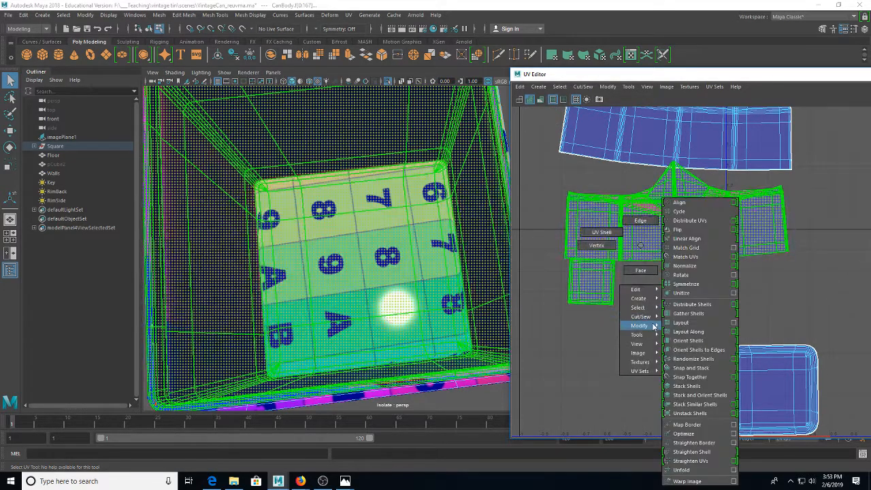
click(681, 470)
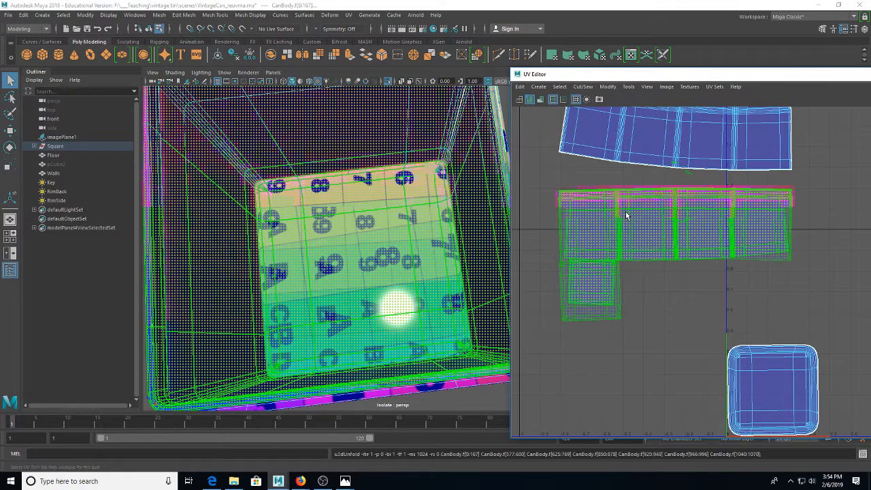
scroll(710, 251, down, 1)
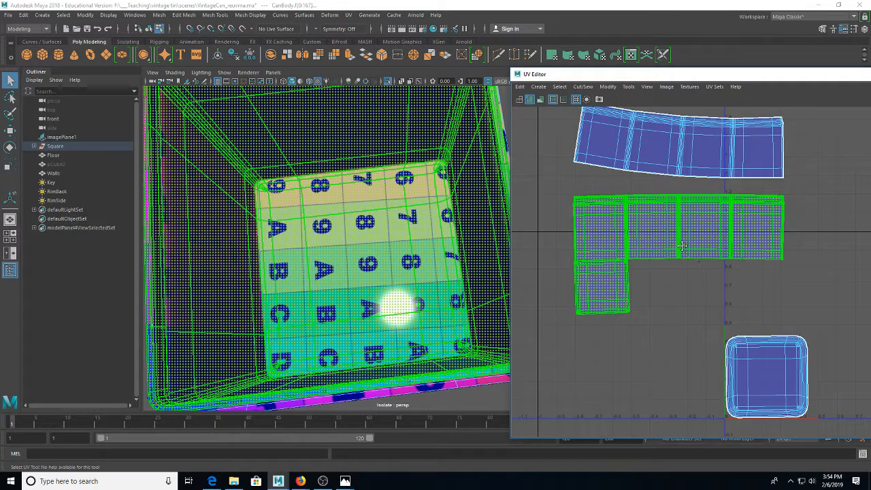
drag(678, 241, 673, 268)
click(789, 263)
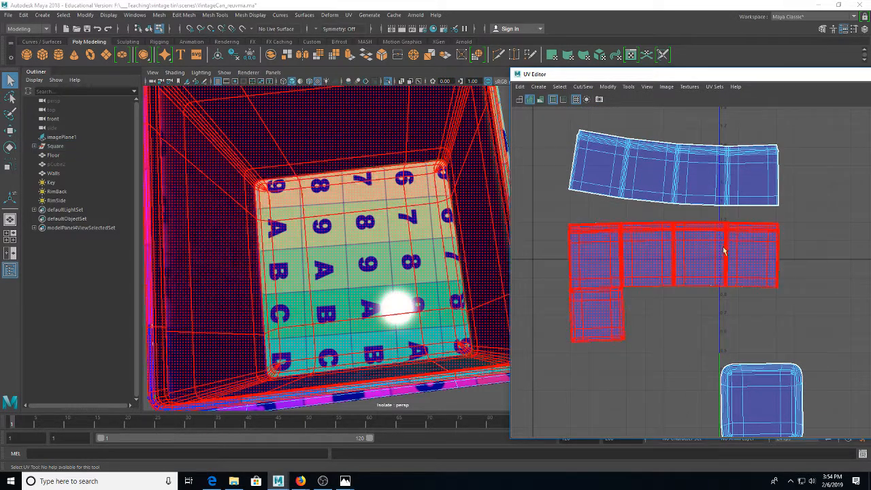
Step: Sew the open edges at the inner corner where the floor section meets the adjoining wall section
right_click(754, 256)
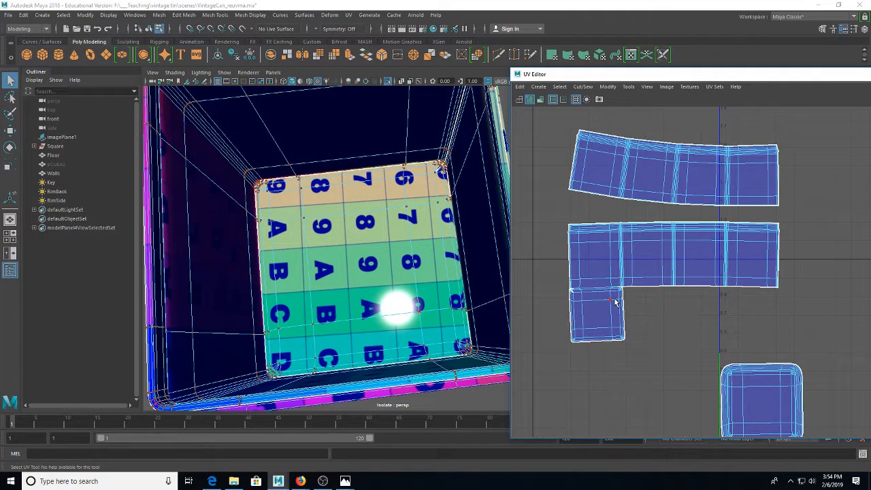
scroll(614, 302, up, 6)
right_click(629, 212)
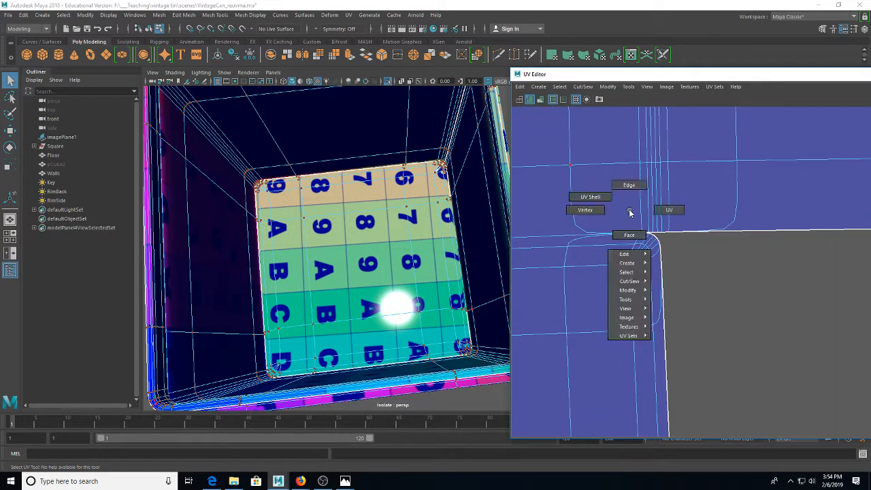
right_click(626, 229)
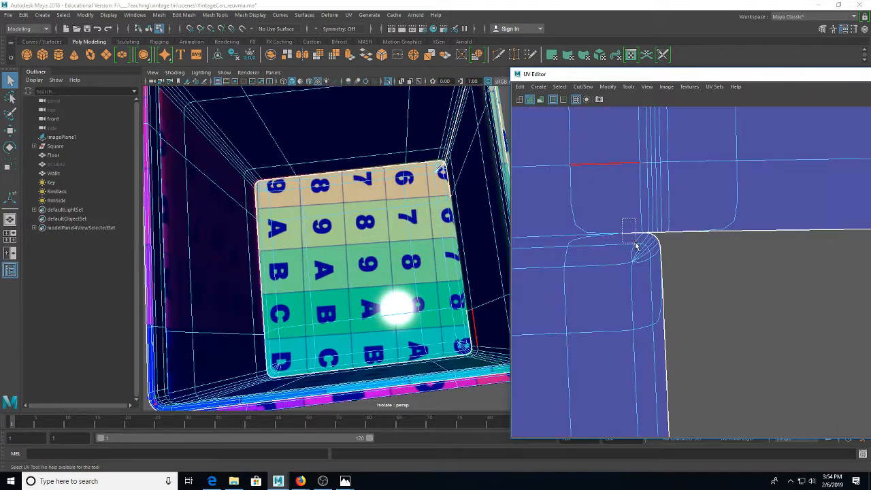
drag(636, 246, 643, 242)
shift+click(646, 234)
right_click(625, 243)
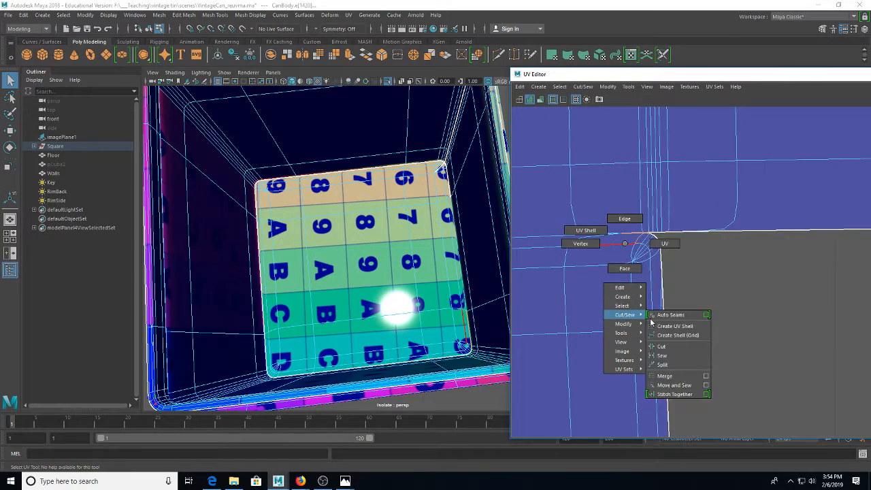
click(661, 355)
Step: Sew the open edges at the outer corner of the floor and wall joint by repeating the Sew command
drag(622, 320, 850, 275)
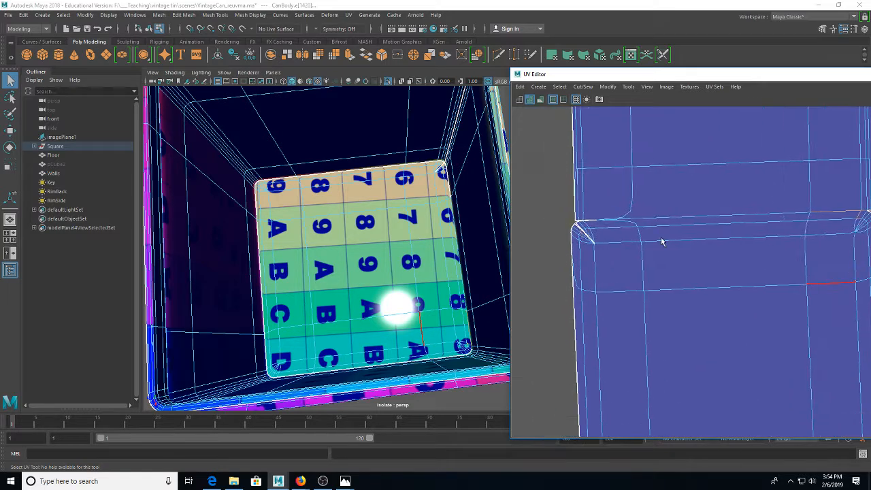
drag(586, 208, 627, 280)
key(g)
click(579, 228)
key(g)
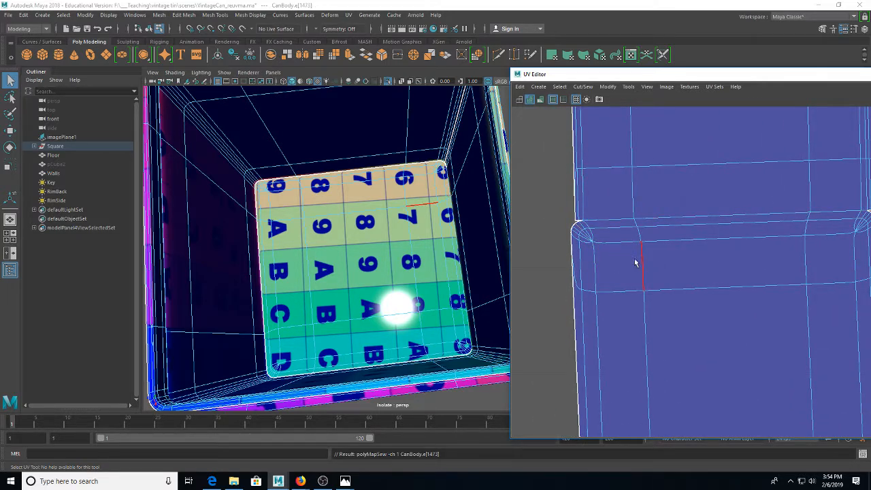
Step: Examine the floor section's sewn corners, the overall UV layout and the outside of the can
scroll(637, 263, down, 5)
drag(637, 323, 624, 242)
right_click(670, 177)
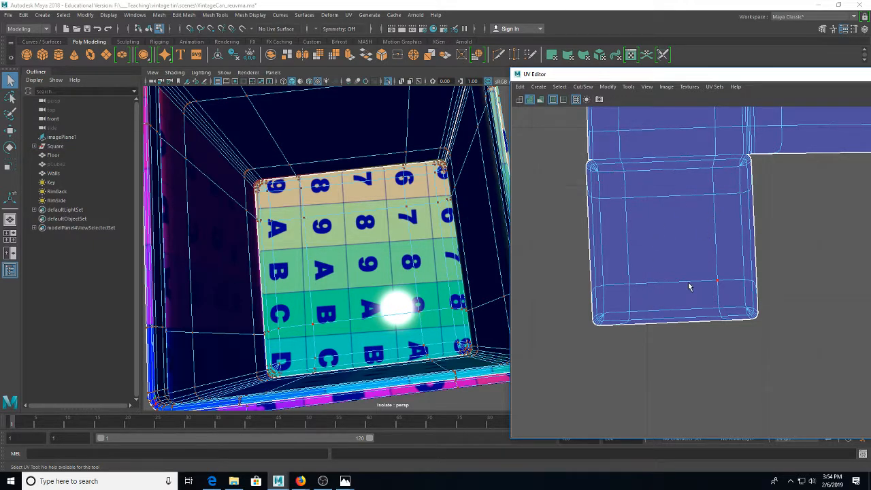
scroll(686, 275, down, 5)
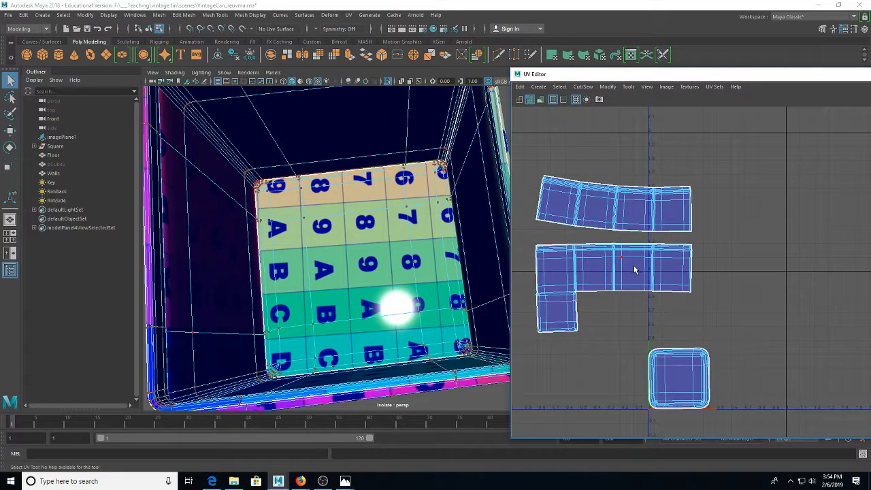
scroll(522, 286, down, 3)
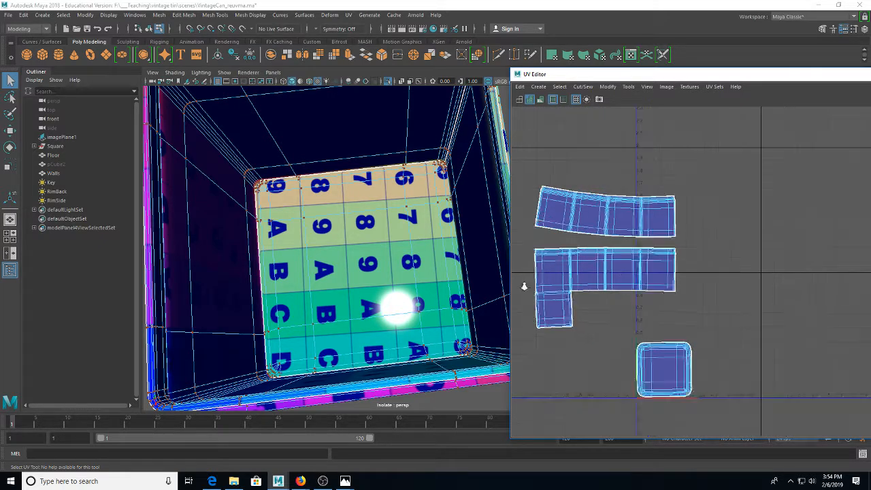
scroll(412, 228, down, 7)
alt+drag(408, 229, 400, 265)
Step: Select the base UV shell and examine the checker pattern on the can's underside in object mode, comparing it with the outer wall
right_click(616, 276)
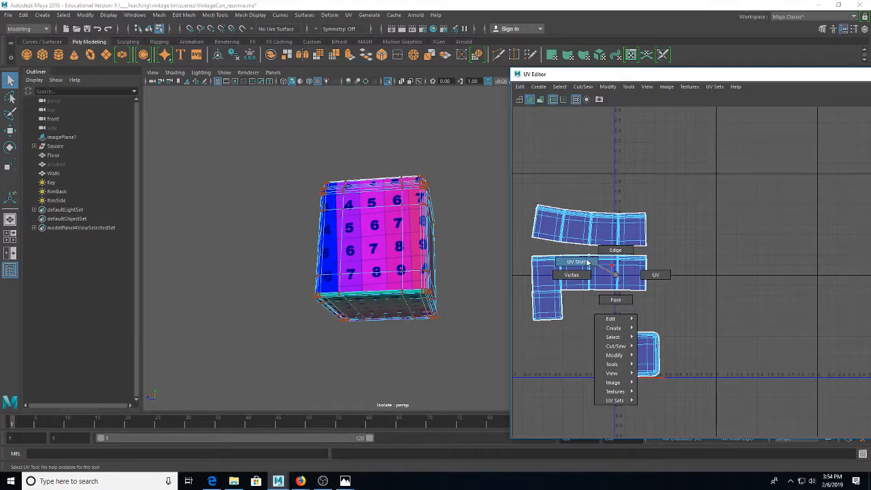
click(588, 261)
click(635, 354)
scroll(611, 351, up, 2)
alt+drag(359, 311, 357, 205)
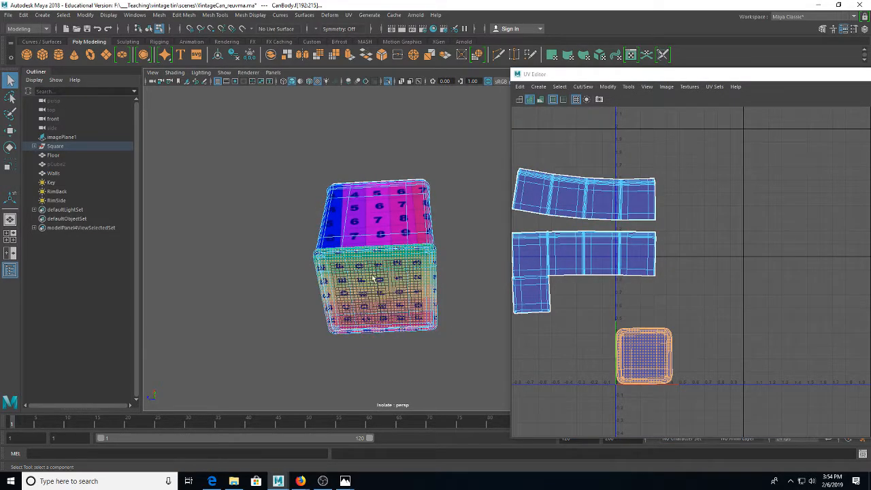
scroll(397, 272, up, 5)
key(space)
drag(335, 126, 359, 454)
right_click(405, 220)
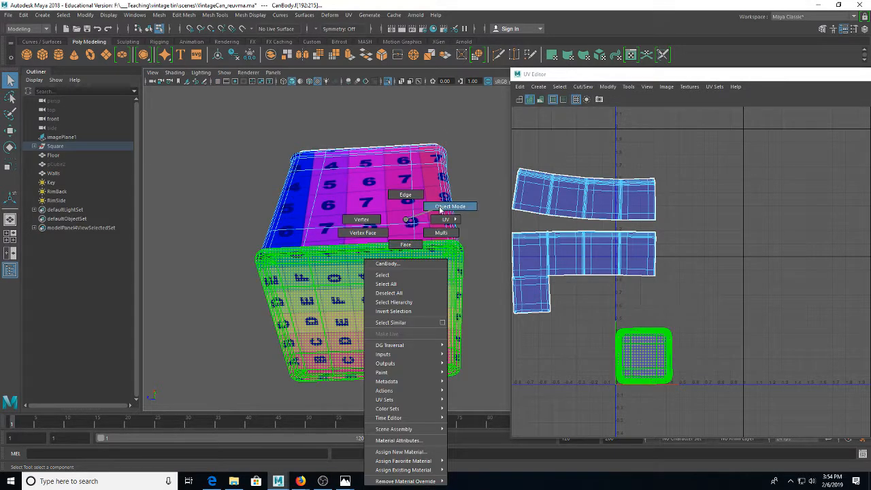
click(441, 206)
click(195, 273)
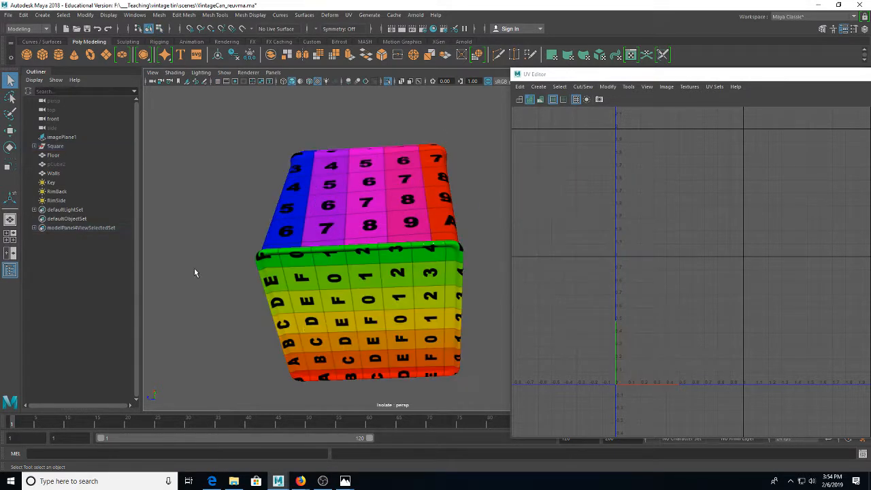
click(376, 287)
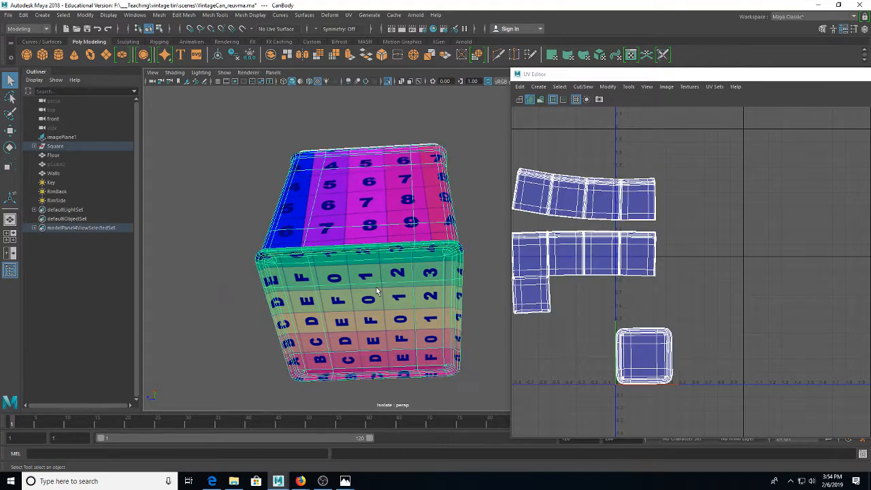
Step: Select the base UV shell and scale it down uniformly to about a third of its size
right_click(647, 356)
click(640, 356)
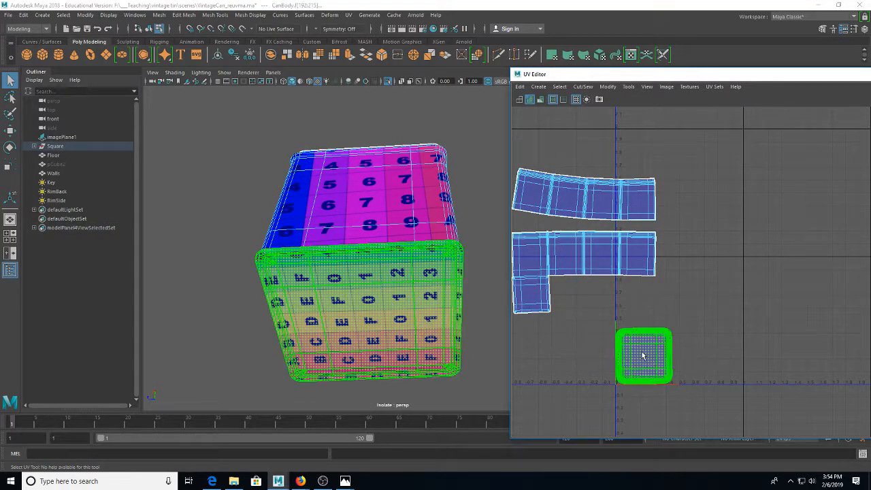
key(r)
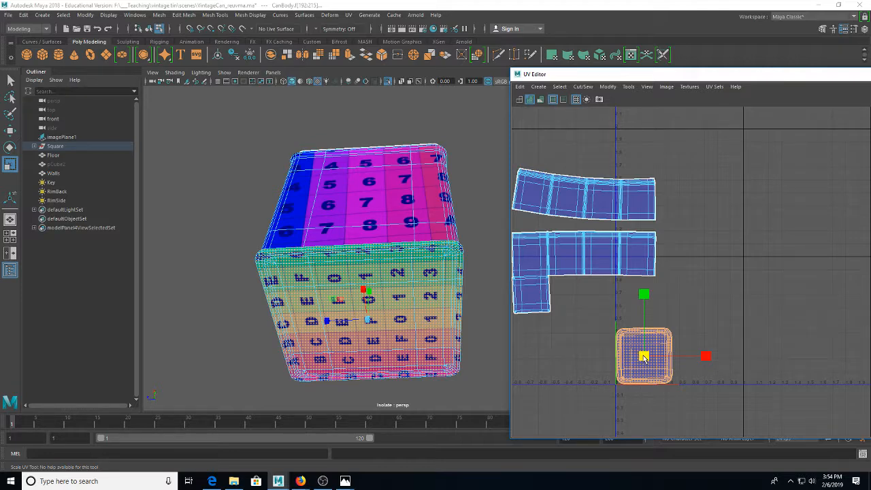
drag(644, 357, 599, 366)
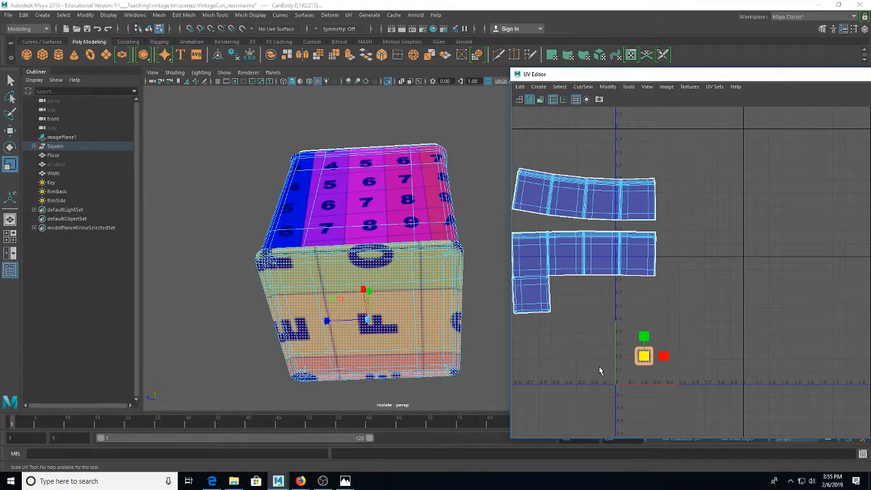
Step: Scale the base UV shell up uniformly to more than twice its size so its checker squares shrink
scroll(657, 359, up, 2)
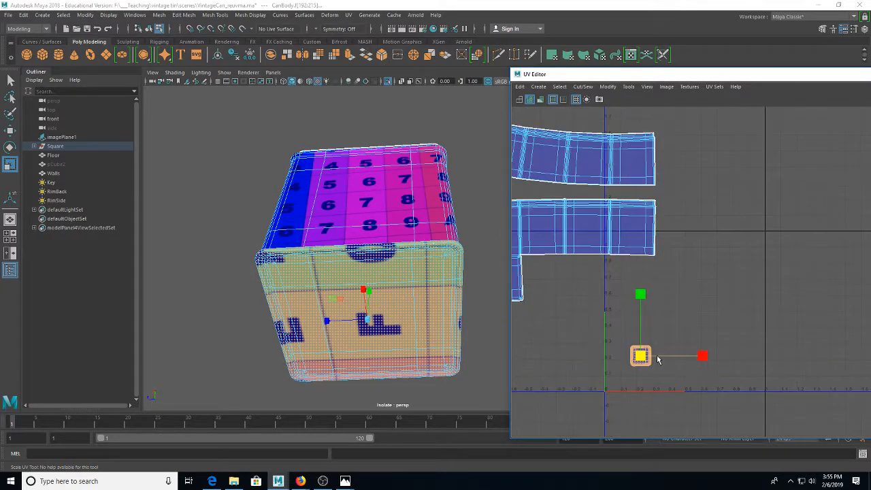
scroll(657, 359, up, 3)
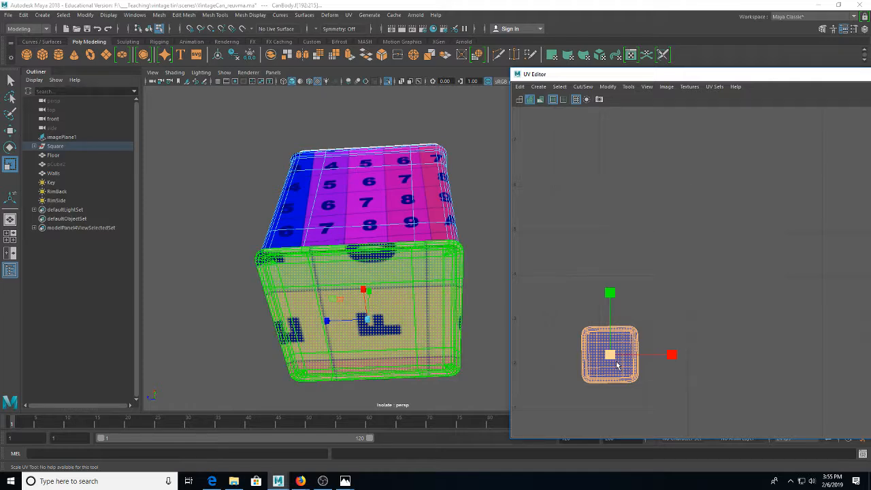
drag(612, 355, 697, 315)
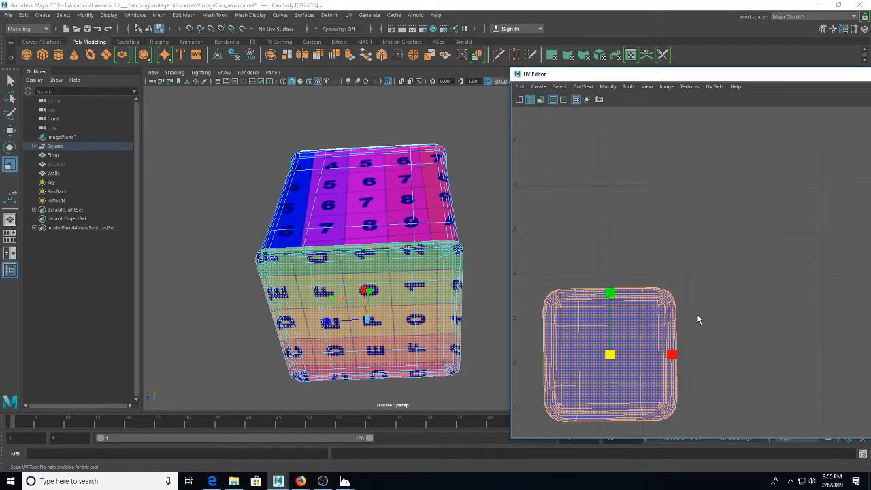
Step: Select the outer wall UV shell and move it down slightly, closer to the inner wall shell
drag(393, 241, 389, 310)
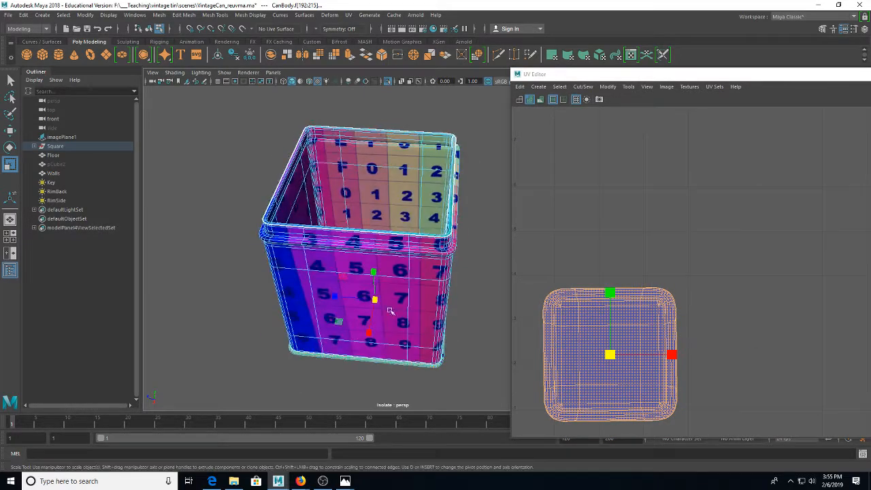
click(404, 198)
scroll(728, 253, down, 5)
drag(693, 236, 743, 318)
key(q)
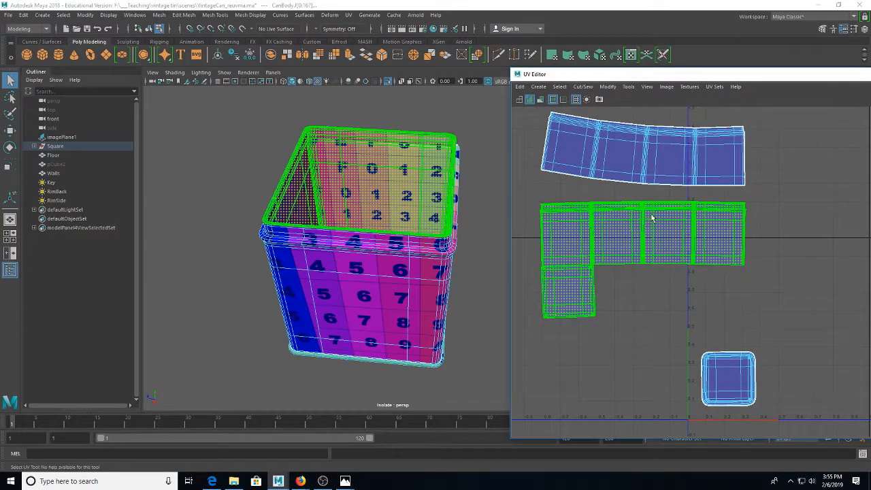
click(642, 170)
key(e)
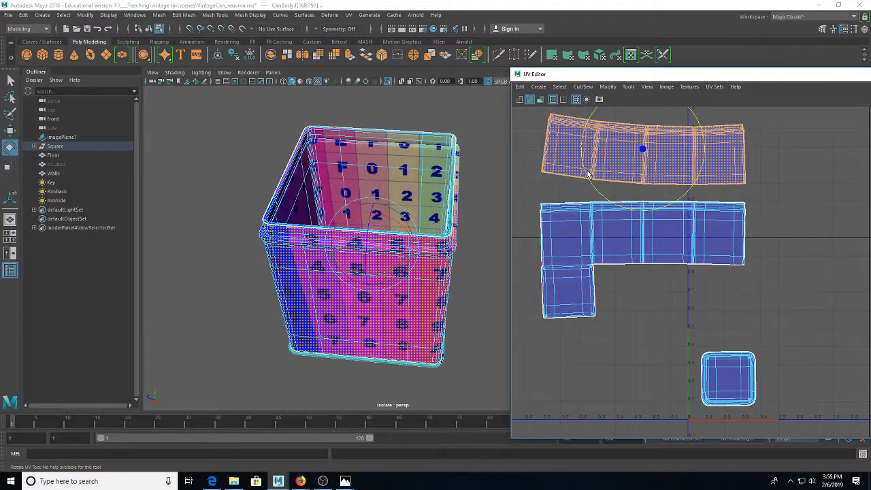
key(w)
drag(638, 158, 638, 165)
Step: Save the scene, accepting the student version notice
scroll(707, 262, down, 1)
key(ctrl+s)
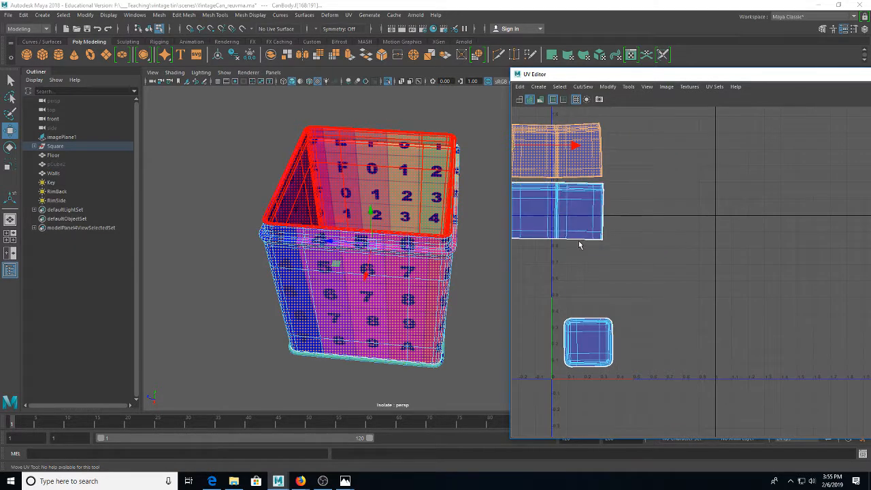
key(q)
key(Return)
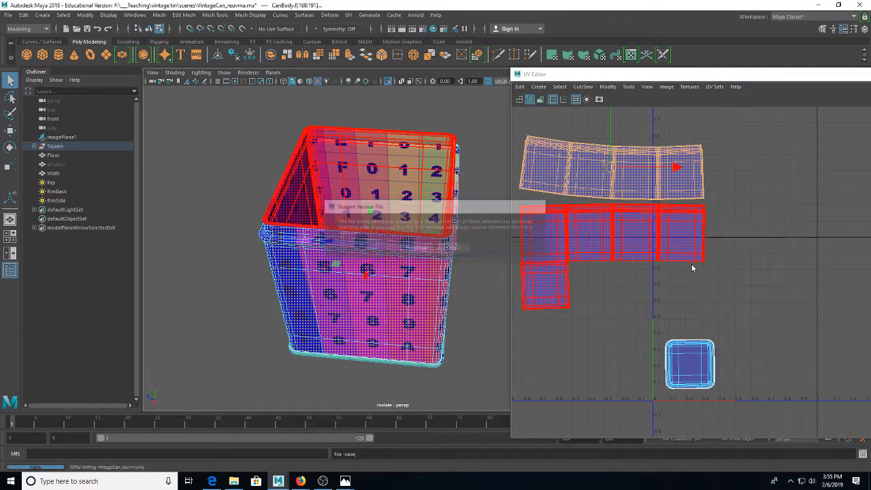
Step: Select all the can's UV shells and pack them automatically into the 0 to 1 UV space with Layout
right_click(650, 250)
click(644, 239)
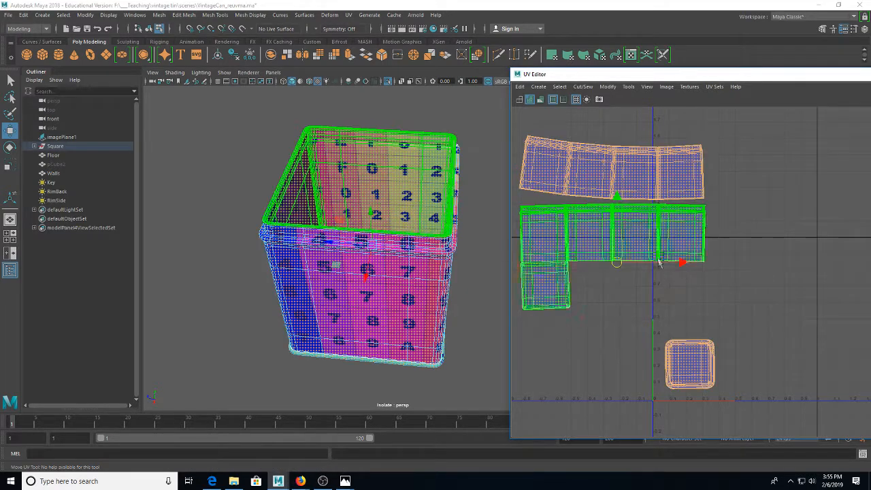
right_click(644, 238)
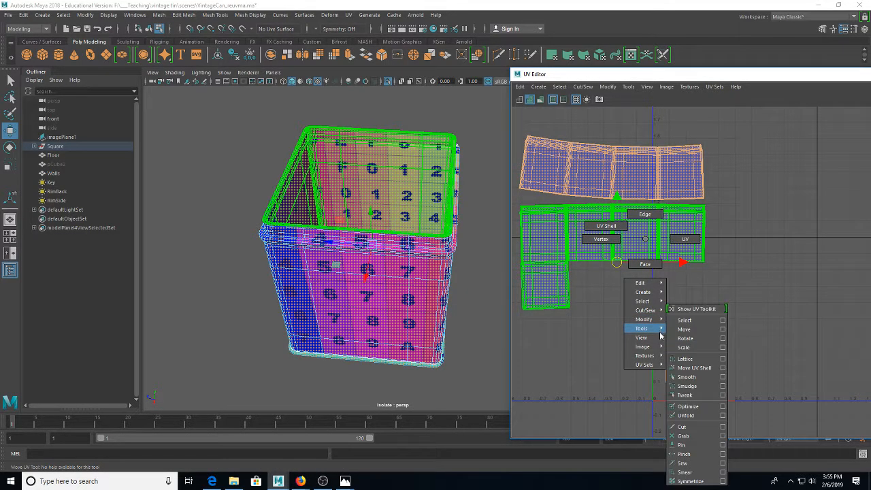
mouse_move(657, 341)
mouse_move(646, 319)
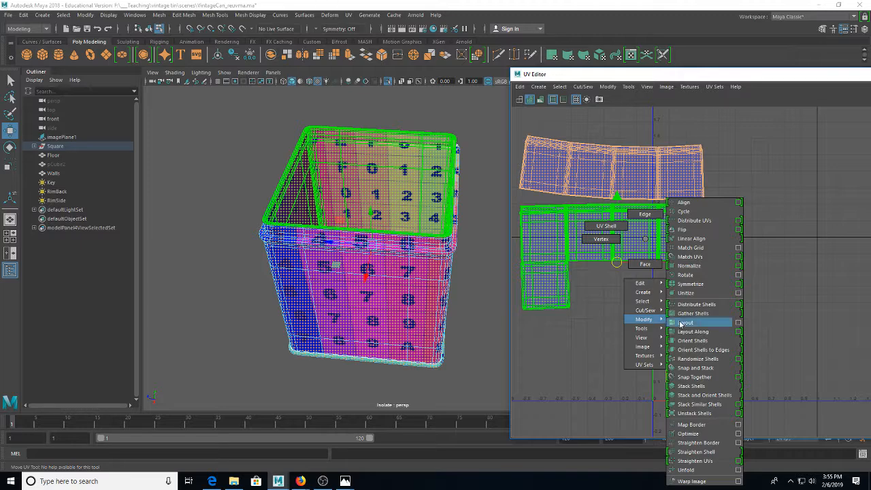
click(679, 322)
click(732, 282)
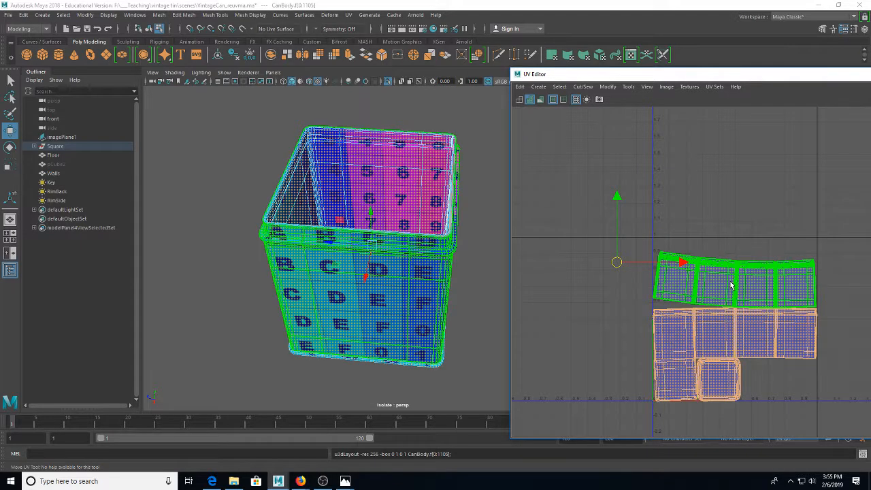
Step: Select the curved outer wall UV shell and move it up, keeping it inside the UV tile, for more spacing above the inner walls
right_click(730, 279)
click(760, 277)
right_click(736, 287)
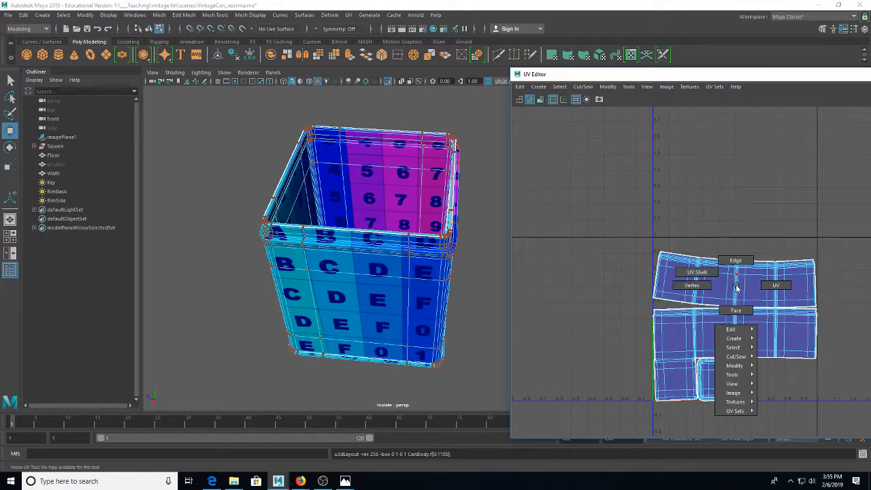
click(716, 278)
click(719, 279)
click(722, 243)
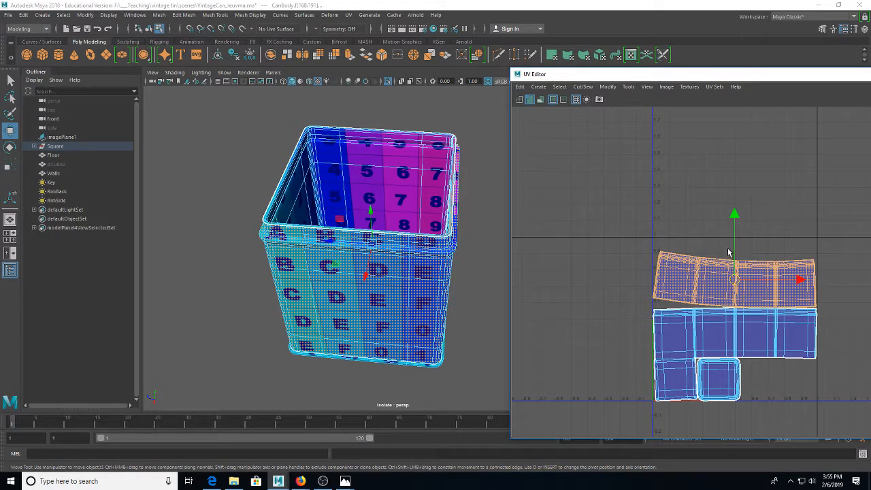
click(725, 274)
drag(706, 305, 670, 285)
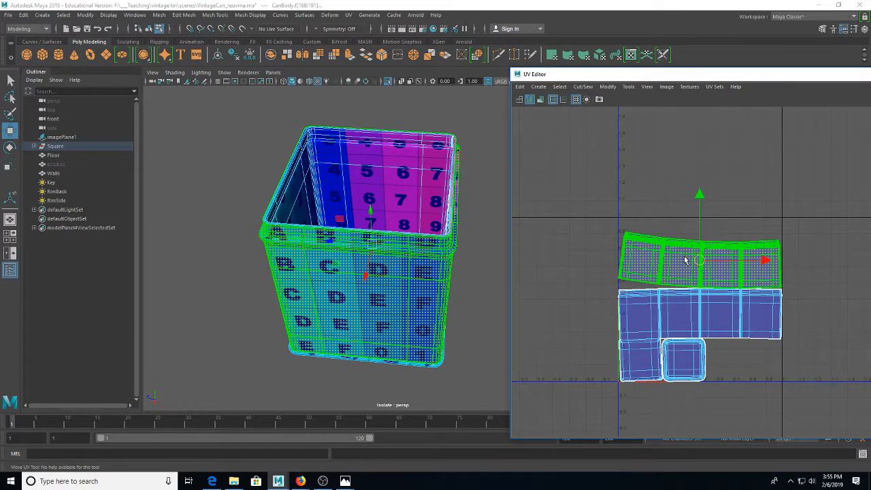
scroll(685, 261, up, 3)
drag(697, 278, 661, 251)
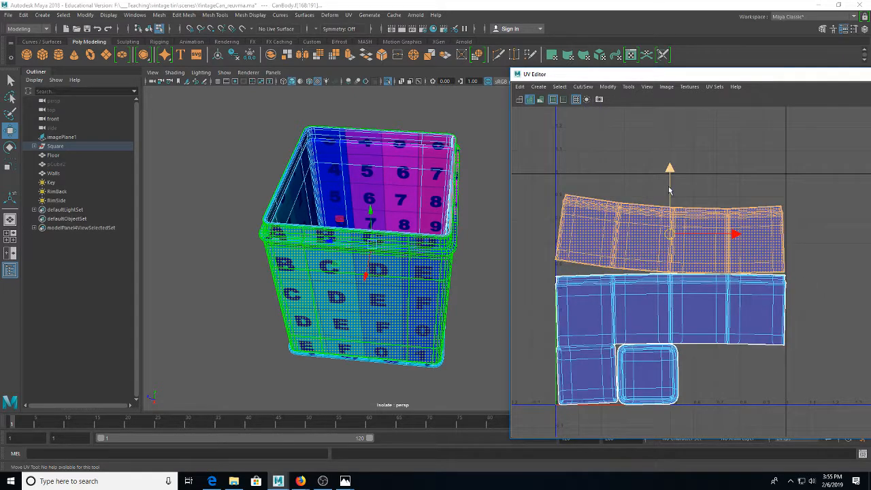
scroll(664, 194, up, 3)
scroll(661, 196, down, 2)
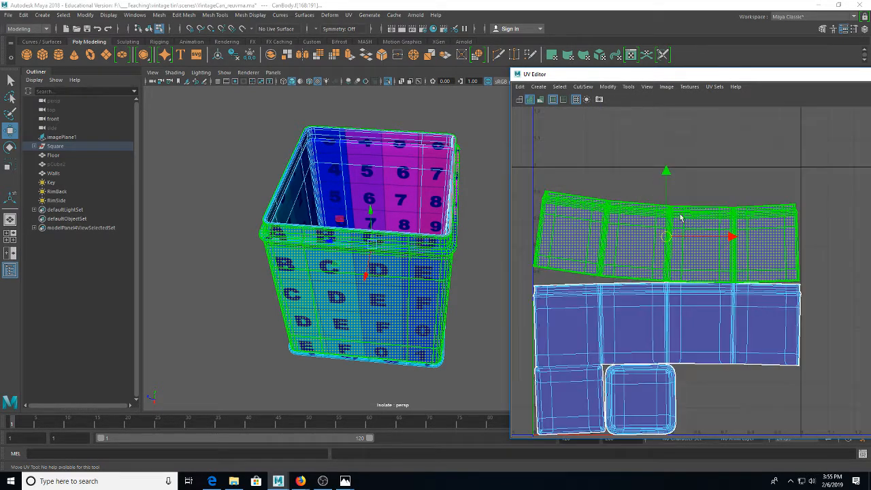
drag(666, 174, 666, 158)
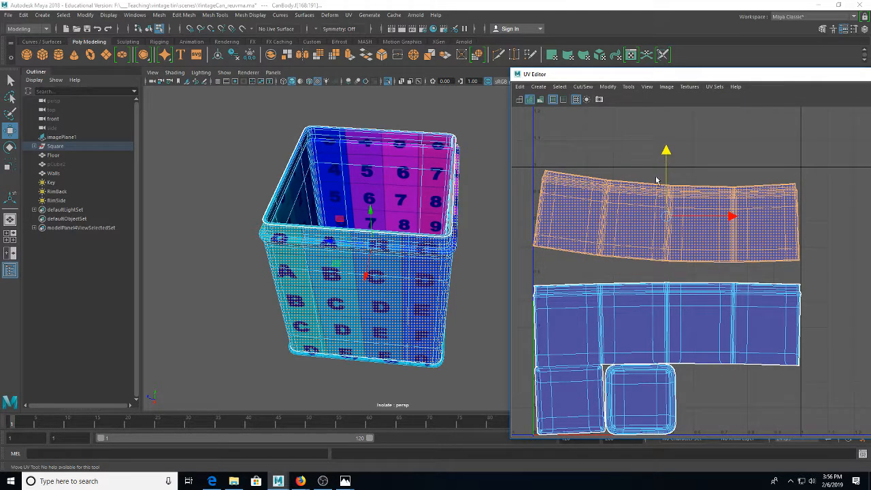
Step: Move the inner wall and floor UV shell up slightly and shift the base shell sideways away from it
click(694, 332)
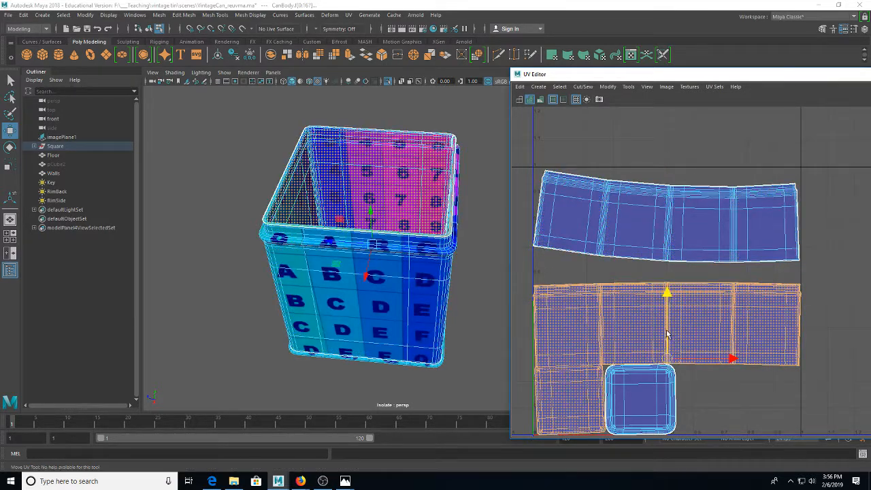
drag(666, 333, 666, 327)
click(639, 400)
drag(702, 402, 721, 401)
key(q)
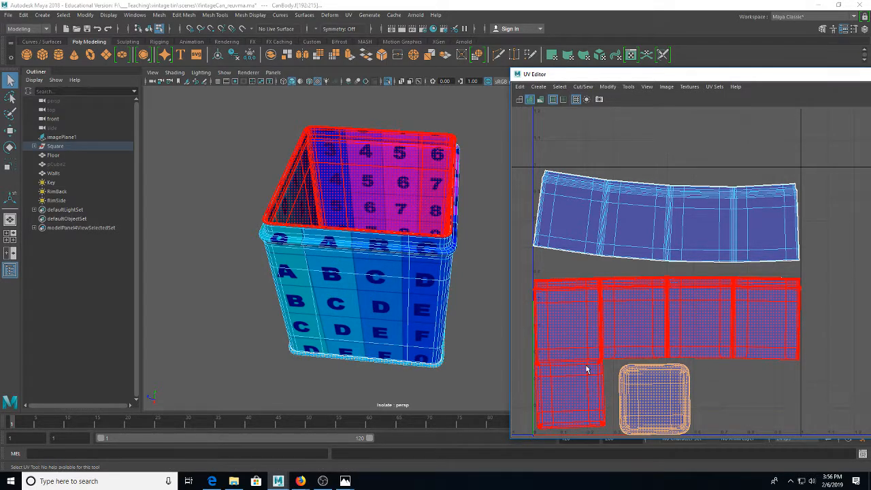
Step: Select the base UV shell and examine up close where it meets the outer wall along the can's bottom edge and corner
click(622, 411)
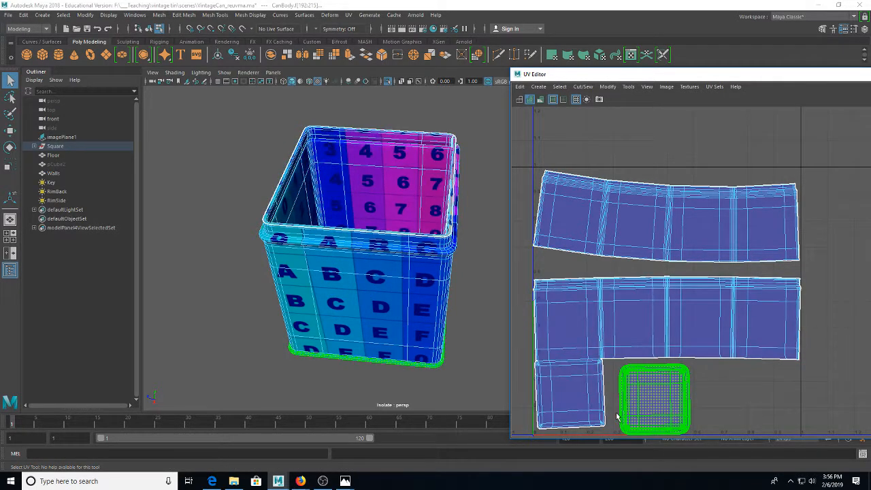
click(693, 366)
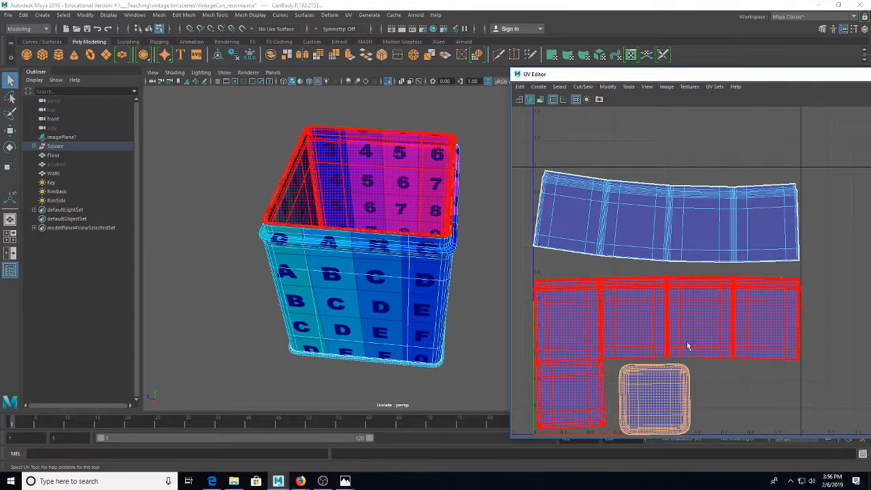
right_click(457, 289)
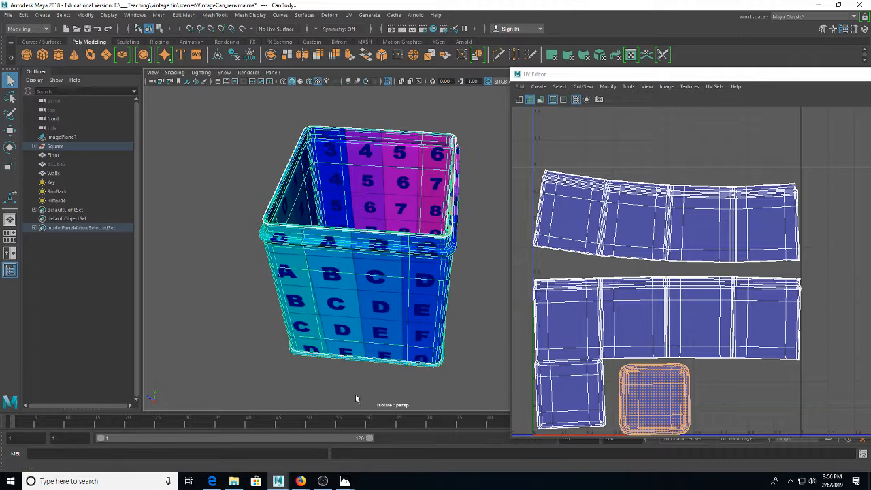
right_click(654, 376)
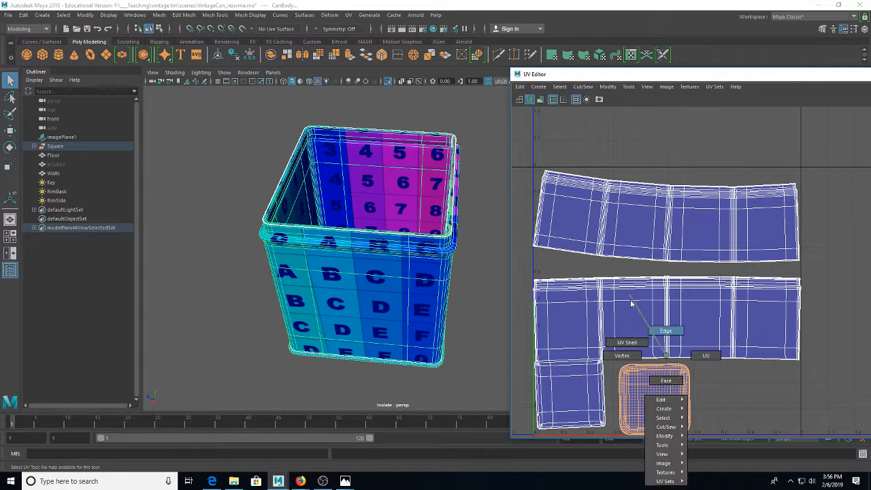
scroll(400, 367, up, 5)
drag(400, 367, 371, 218)
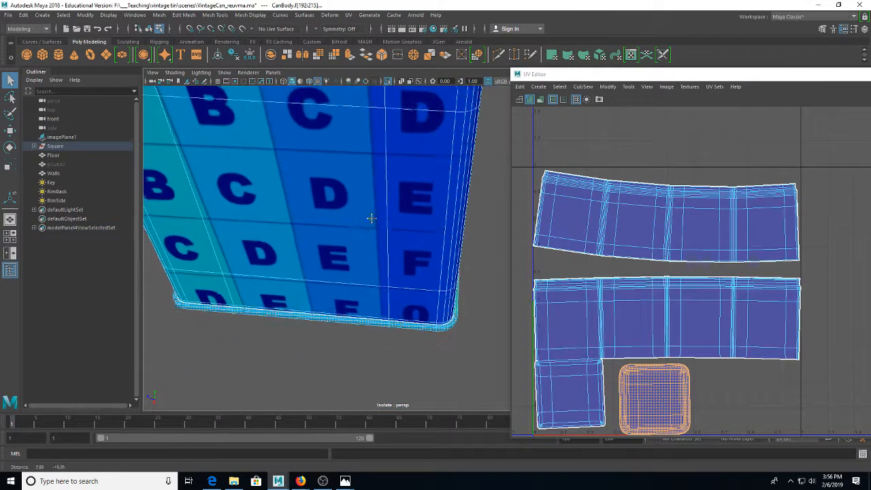
scroll(435, 291, up, 4)
drag(451, 333, 407, 238)
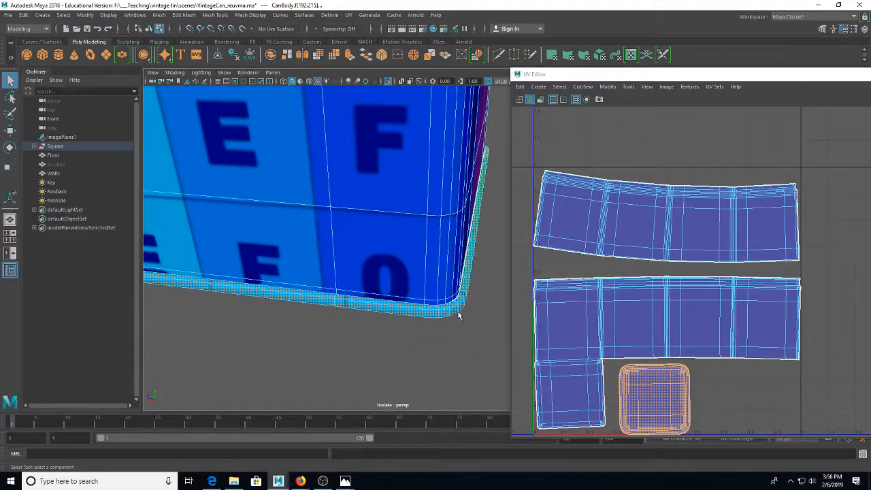
click(460, 294)
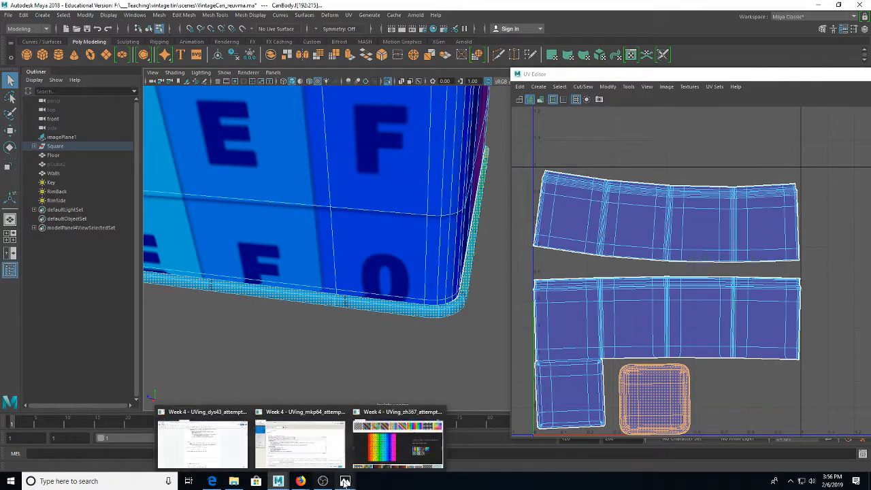
Step: Open the reference photo IMG_3955 from the inspiration folder, examine the tin's bottom edge up close, and return to Maya
mouse_move(345, 481)
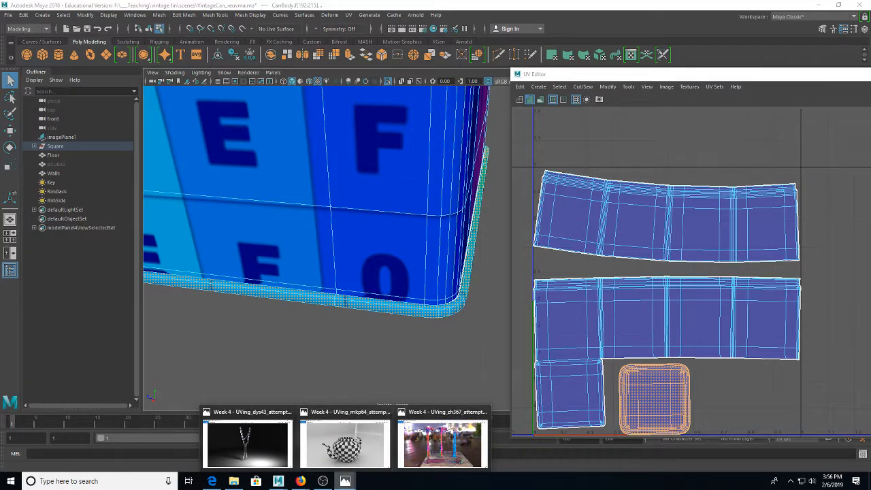
click(234, 481)
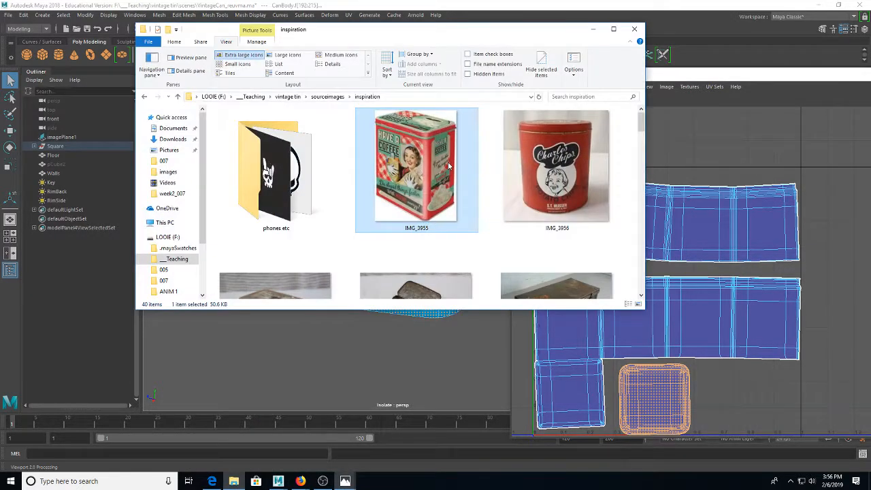
double_click(449, 165)
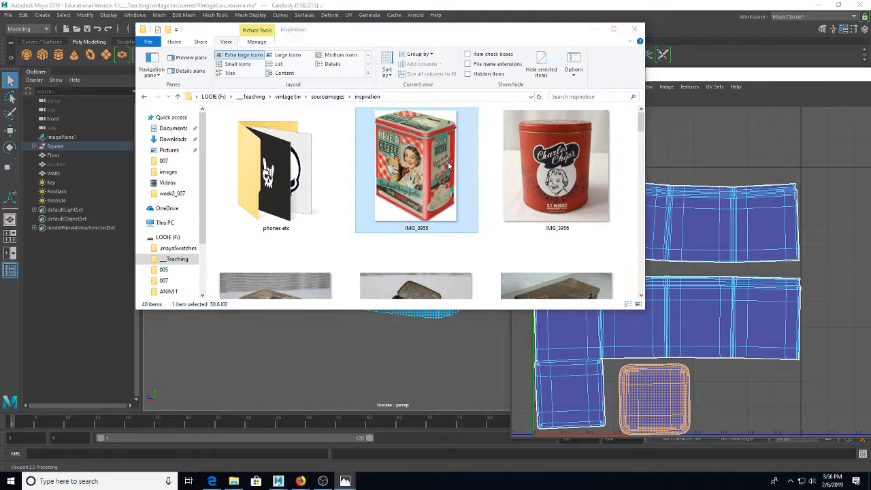
click(386, 35)
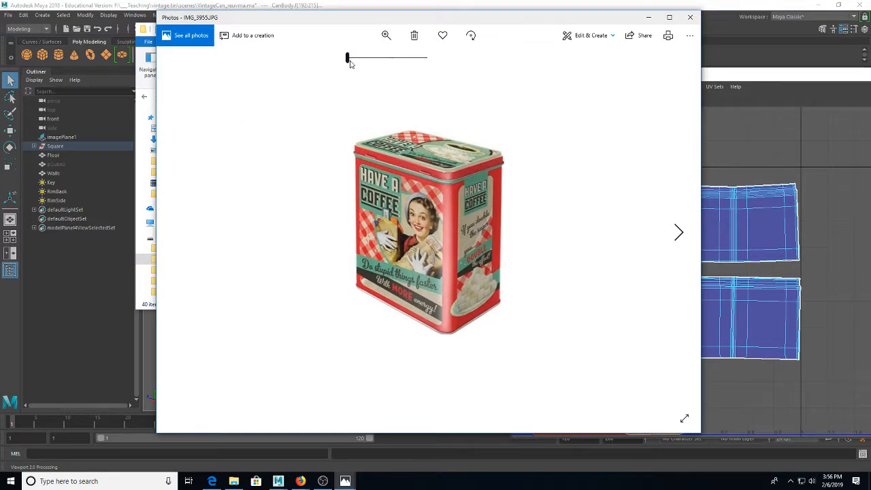
drag(348, 59, 392, 58)
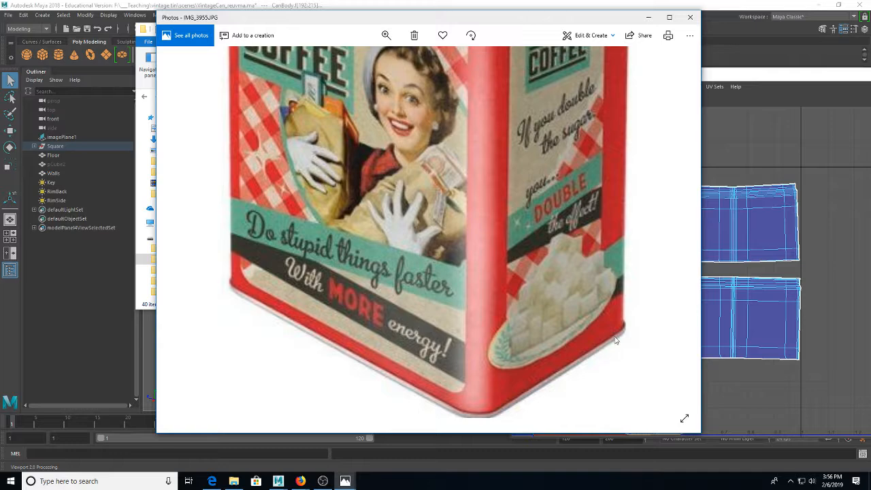
click(649, 17)
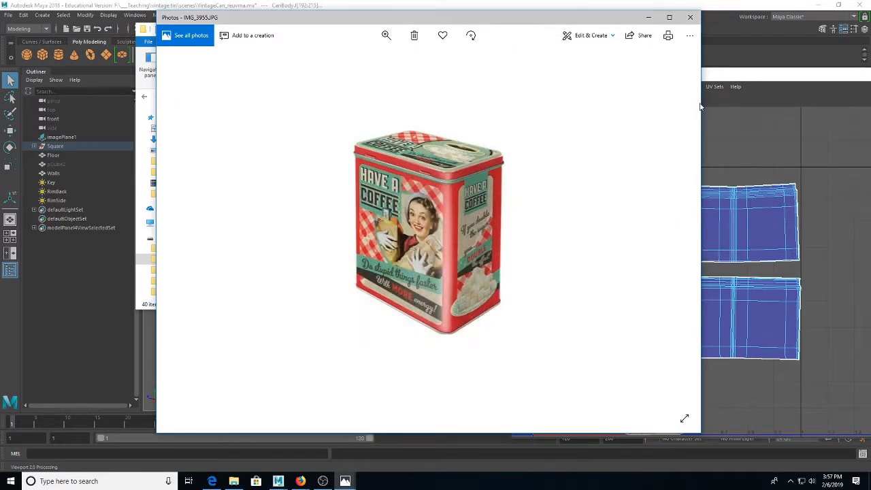
click(689, 17)
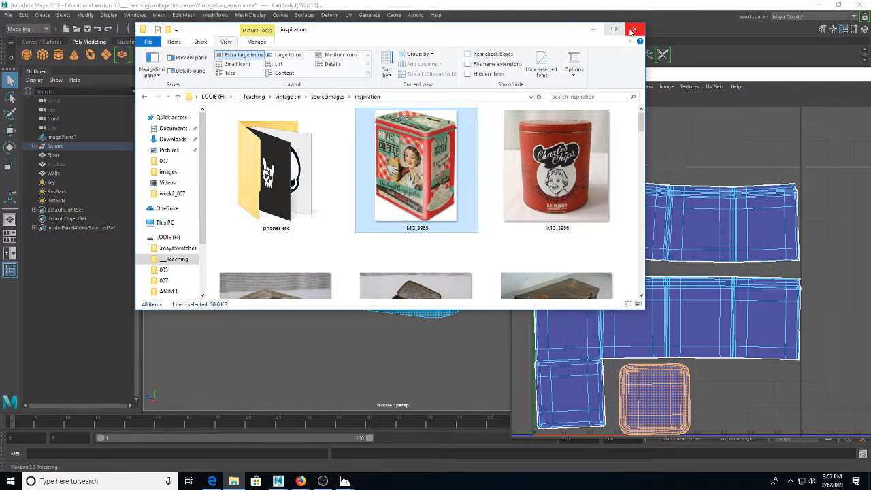
click(592, 30)
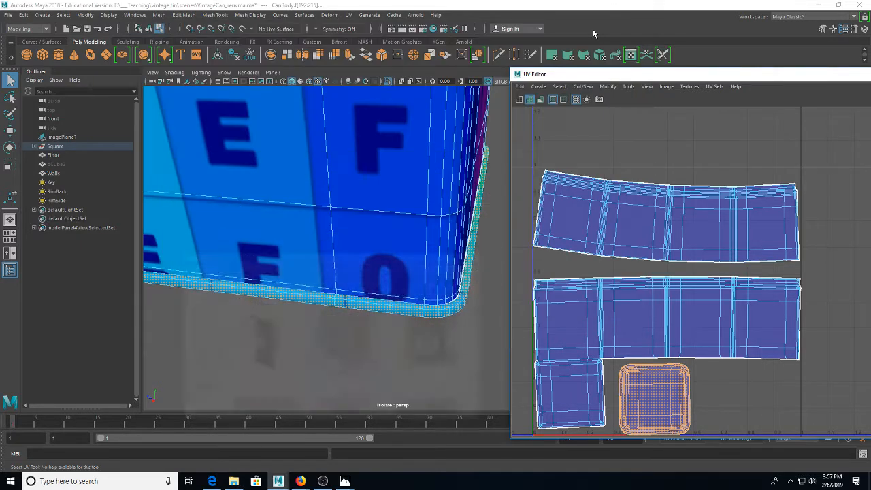
Step: Clear the UV shell selection and return the can body to object mode with the whole lower can in view
click(643, 189)
right_click(644, 187)
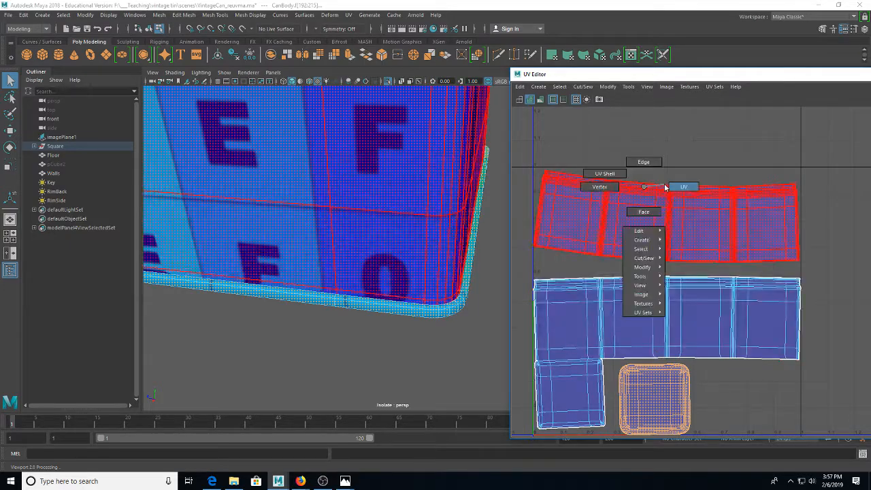
click(682, 186)
drag(453, 200, 385, 194)
right_click(384, 193)
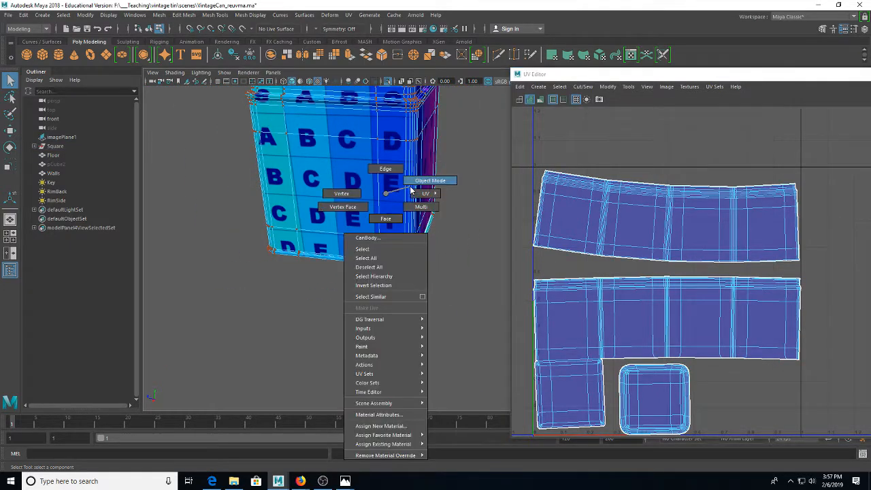
click(411, 191)
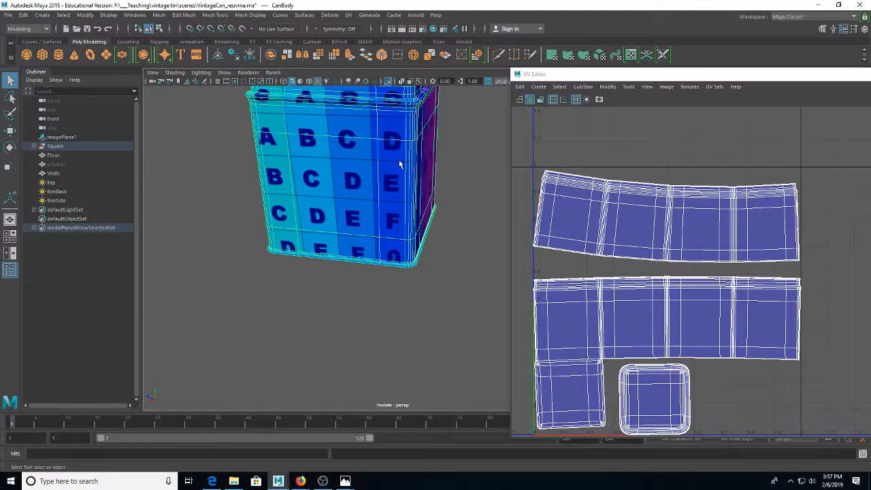
Step: Turn off isolation of the can body and unhide the CanLid object in the Square group
drag(400, 164, 422, 242)
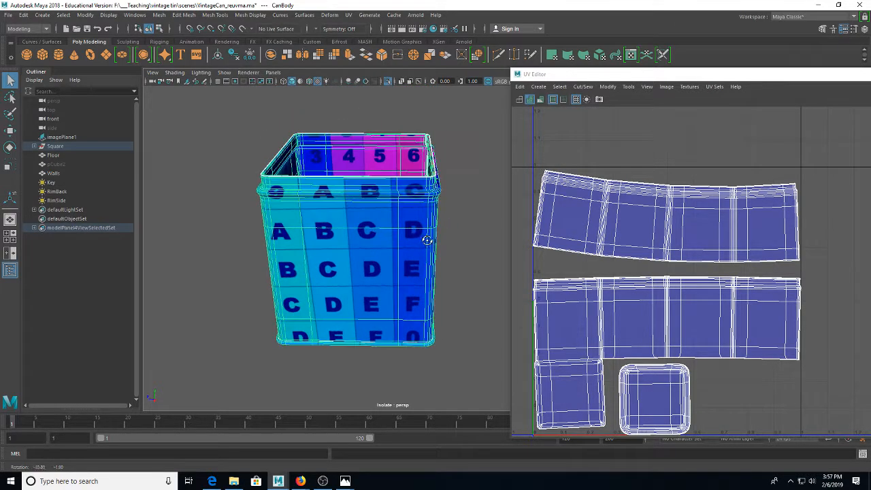
key(ctrl+1)
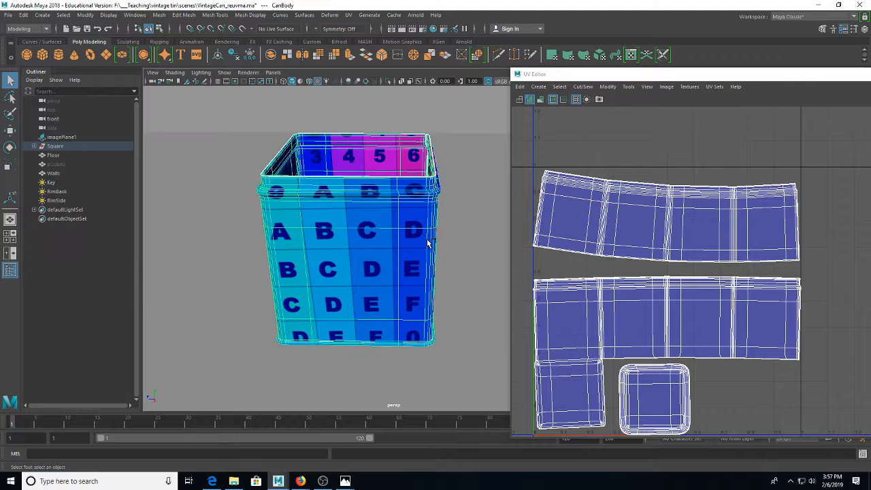
click(61, 157)
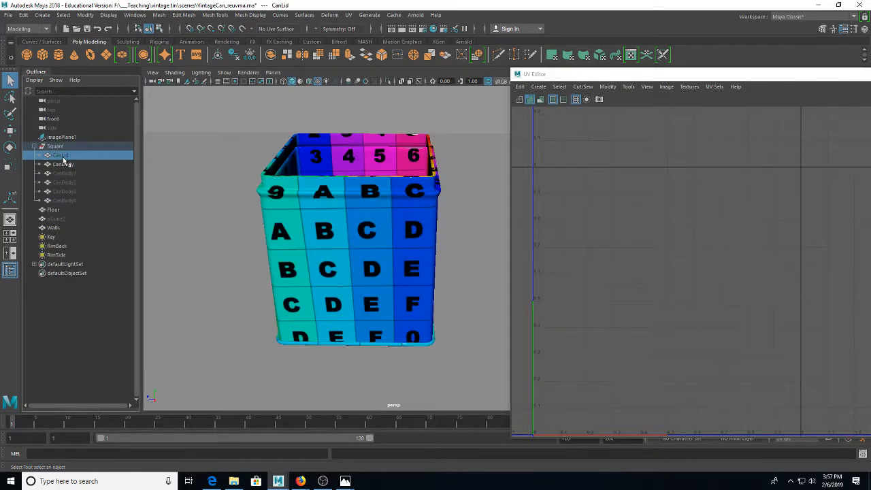
key(shift+h)
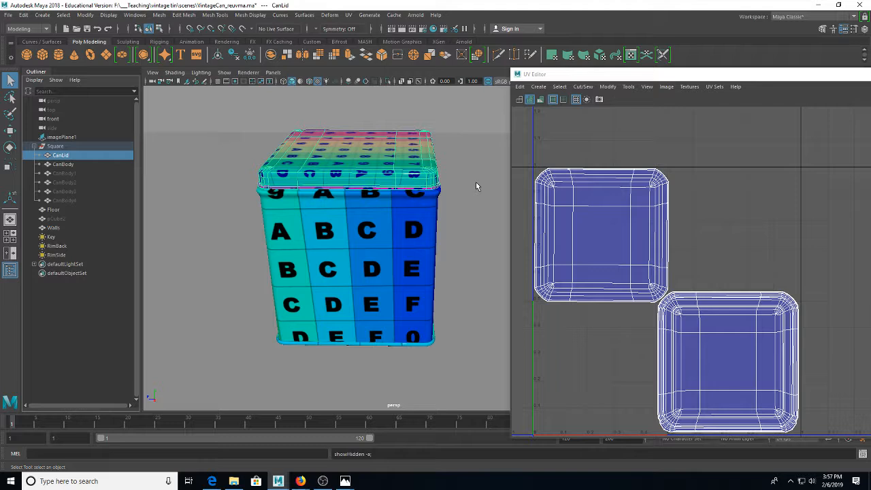
Step: Isolate the can lid and examine the checker texture up close along its side, corner and bottom edge
drag(475, 182, 485, 227)
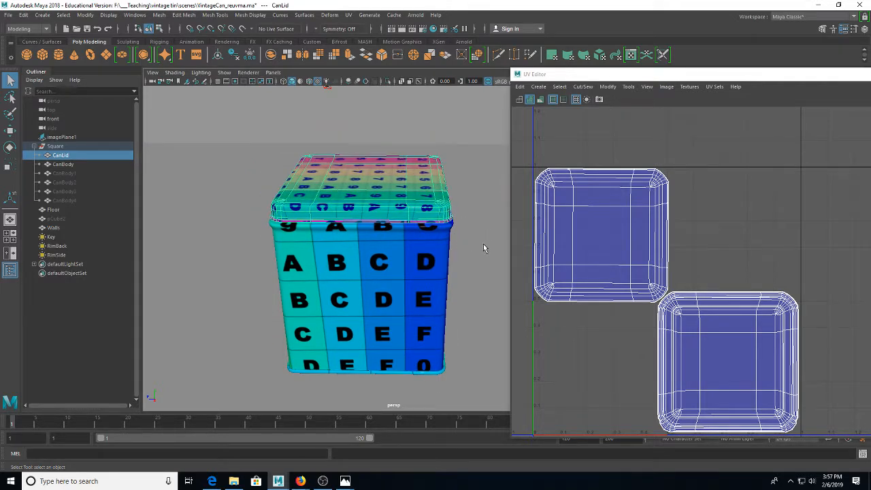
click(482, 245)
click(442, 213)
key(ctrl+1)
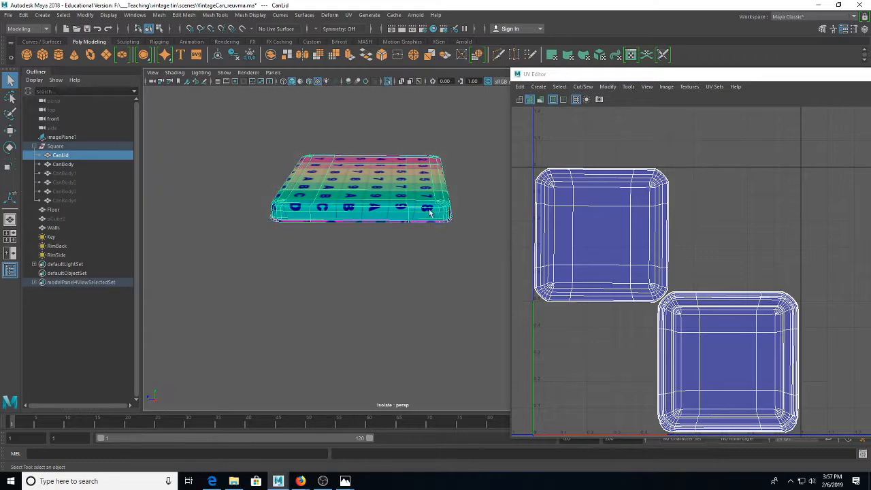
scroll(409, 218, up, 5)
mouse_move(409, 218)
mouse_down()
mouse_move(424, 235)
mouse_move(453, 235)
mouse_move(395, 224)
mouse_move(423, 211)
mouse_up()
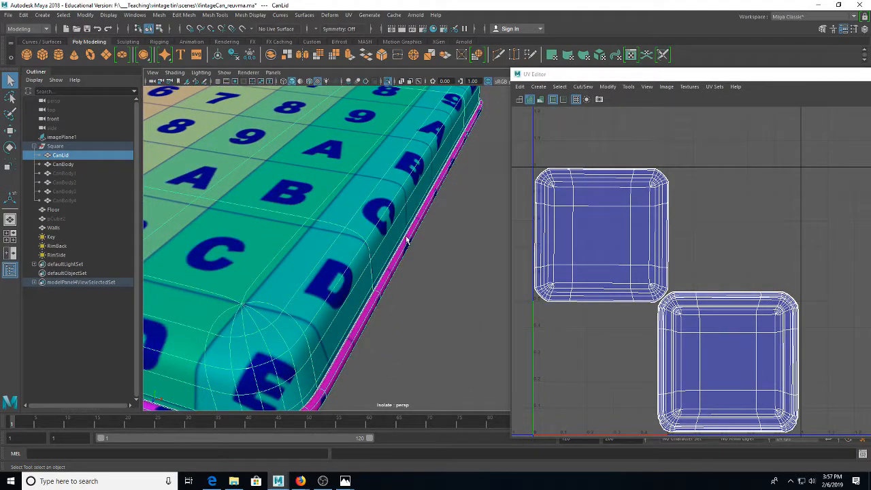
drag(406, 259, 458, 235)
drag(480, 148, 500, 217)
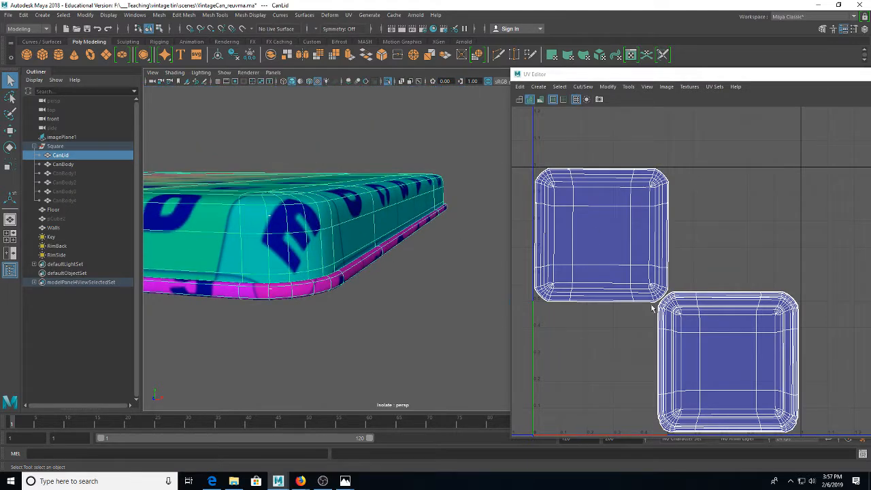
Step: Select the lid's lower UV shell to check where its seam runs along the bottom edge, and return to object mode
right_click(715, 308)
click(676, 294)
click(695, 319)
drag(462, 298, 392, 285)
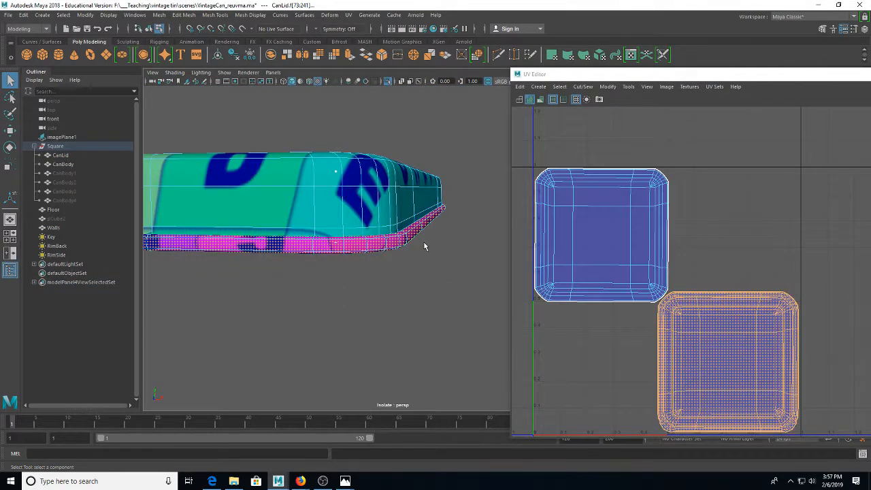
key(F8)
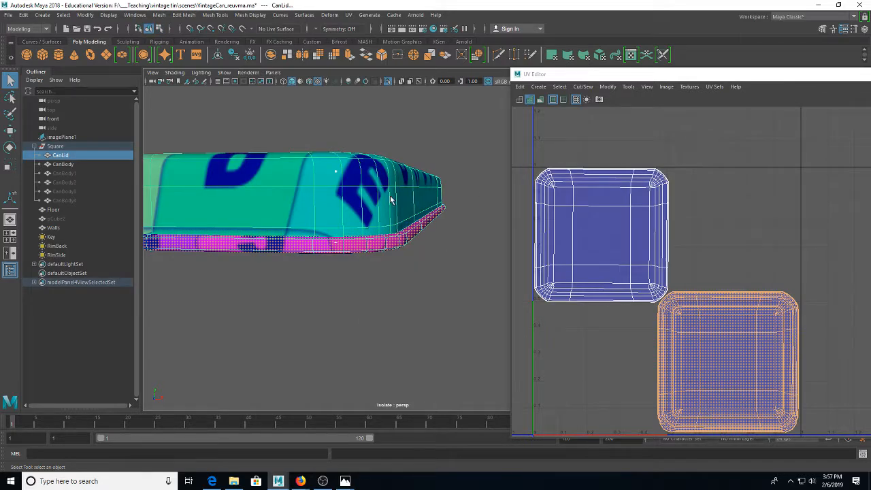
scroll(407, 234, down, 5)
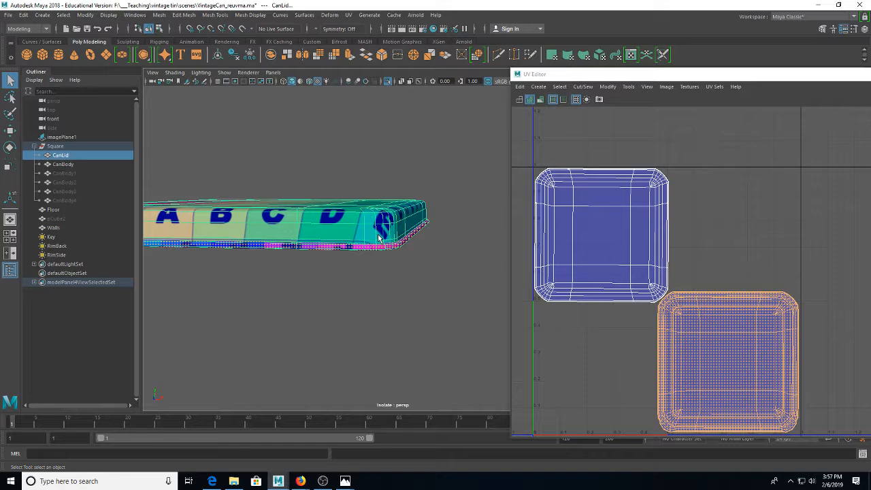
Step: Turn off isolation of the lid so the whole scene shows, and save the scene as a student version file
key(ctrl+1)
scroll(436, 264, down, 8)
drag(437, 274, 338, 287)
drag(385, 266, 367, 284)
key(ctrl+s)
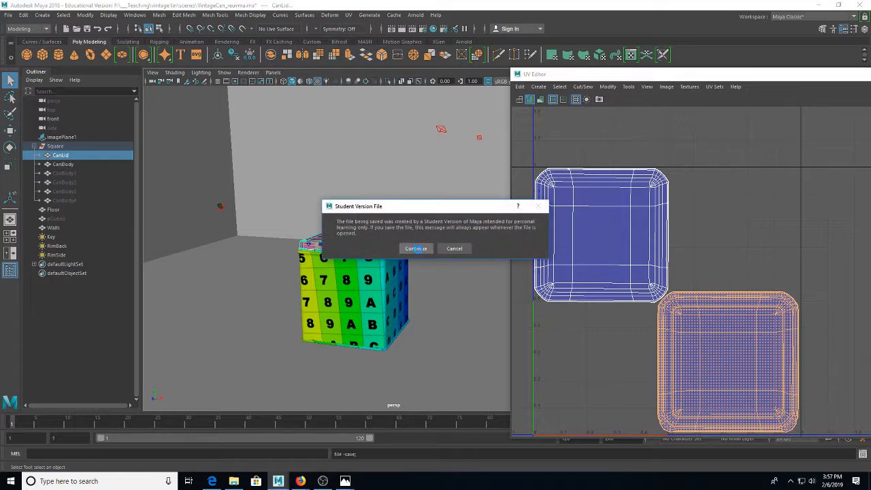
click(416, 248)
Step: Move the UV Editor window over the viewport, make it smaller, and frame both lid UV shells in it
drag(782, 78, 563, 78)
drag(796, 129, 640, 127)
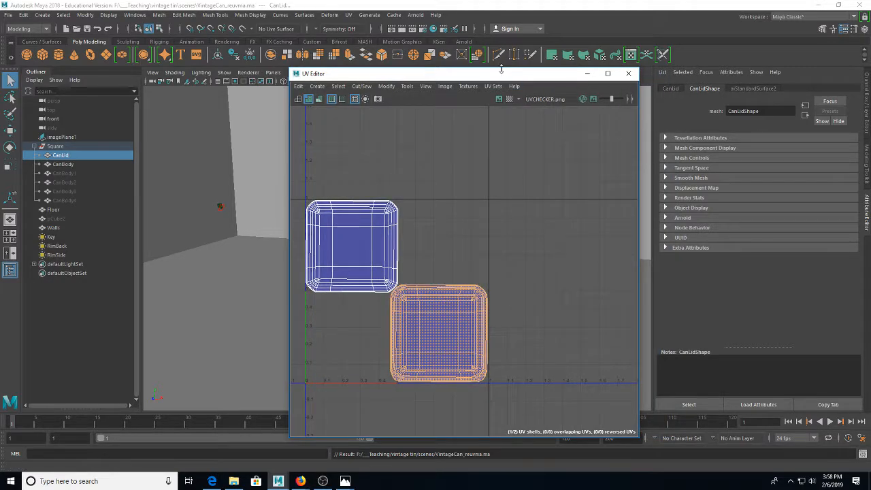
drag(503, 68, 491, 164)
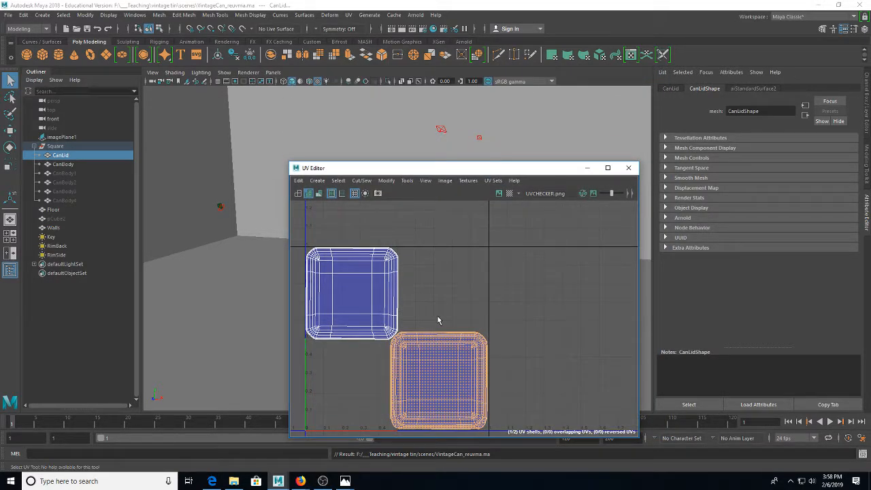
drag(444, 316, 475, 290)
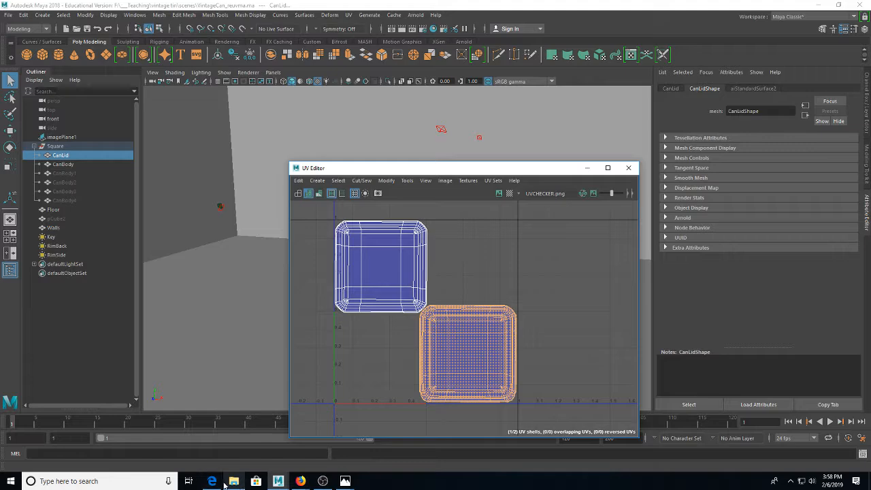
Step: Open the Combination Picker document from the vintage tin sourceimages folder, move it off this screen, and select Numbers Doc
mouse_move(224, 484)
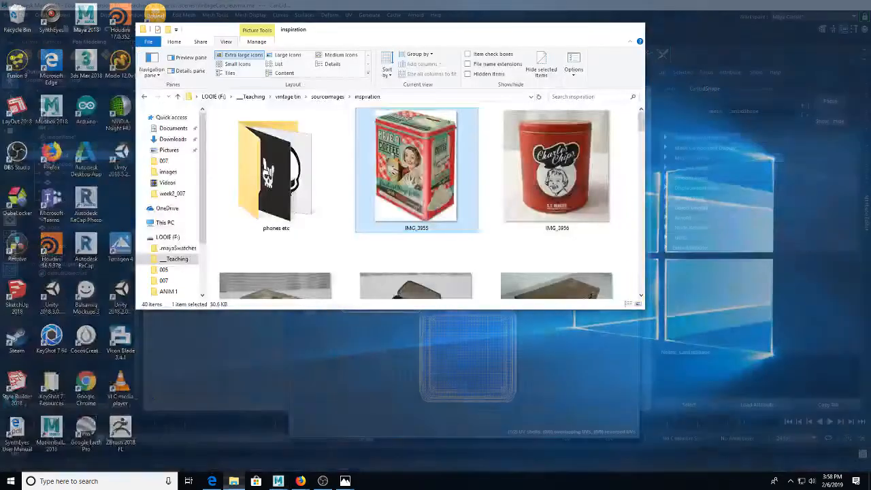
click(234, 444)
click(327, 96)
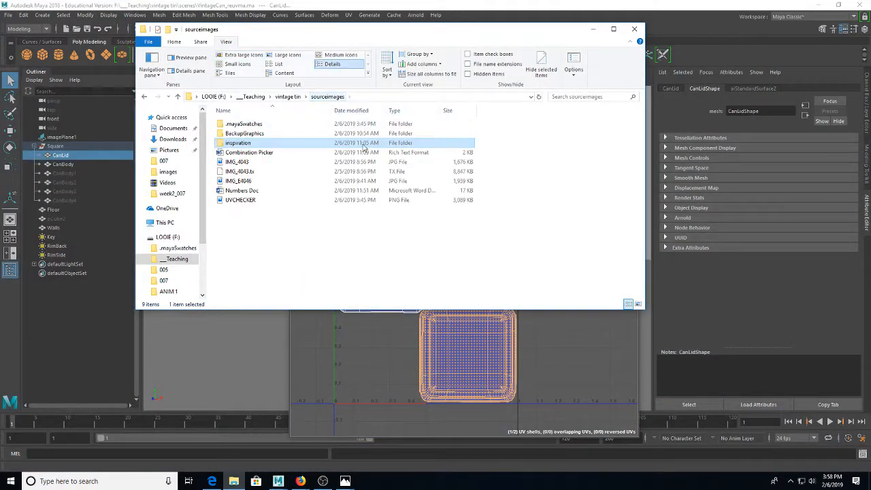
double_click(260, 156)
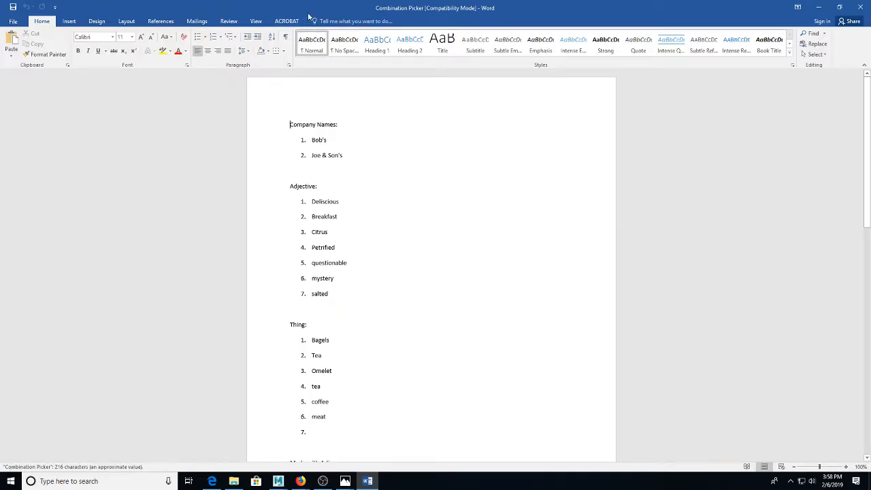
drag(308, 11, 0, 65)
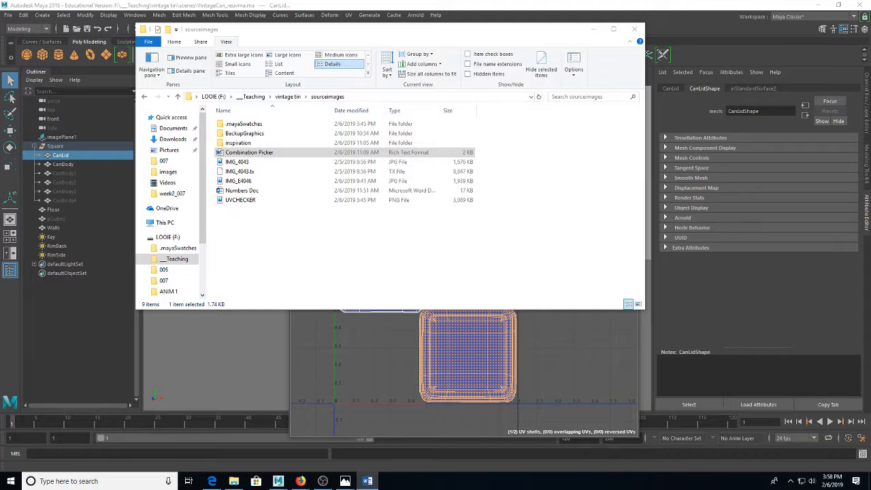
click(245, 191)
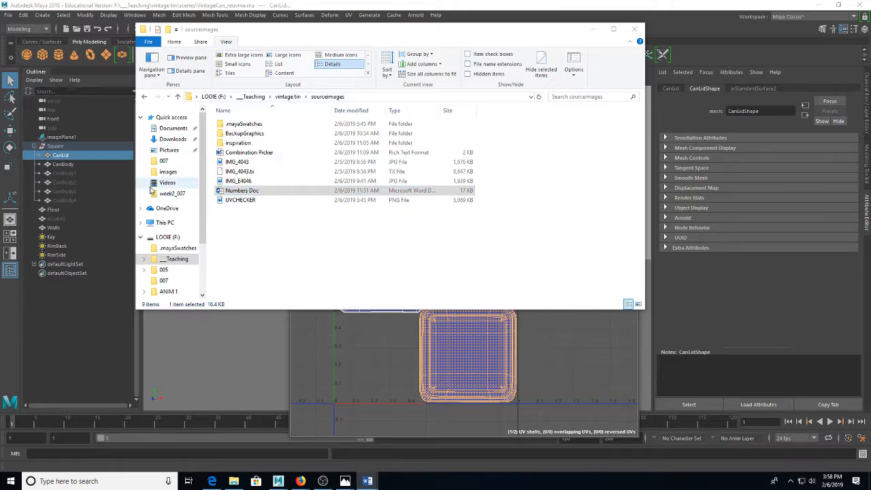
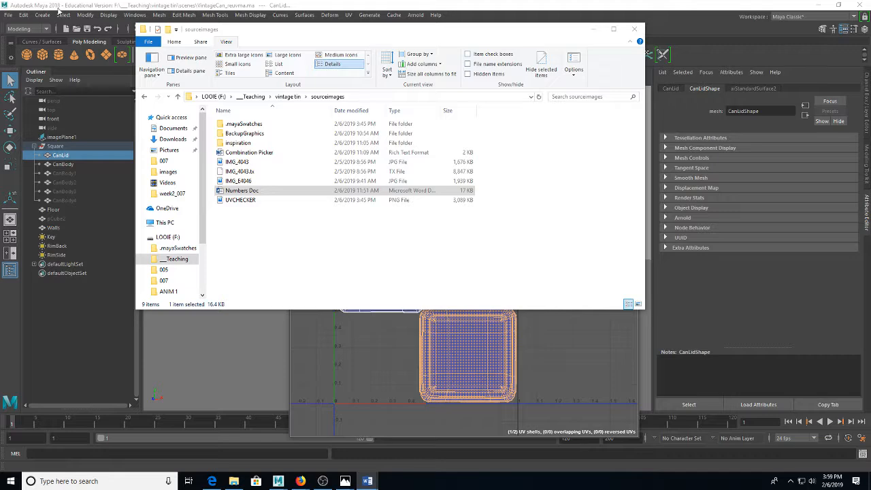
Step: Open the label drawing IMG_4043, compare it with IMG_E4046, and close the photo viewer
double_click(276, 164)
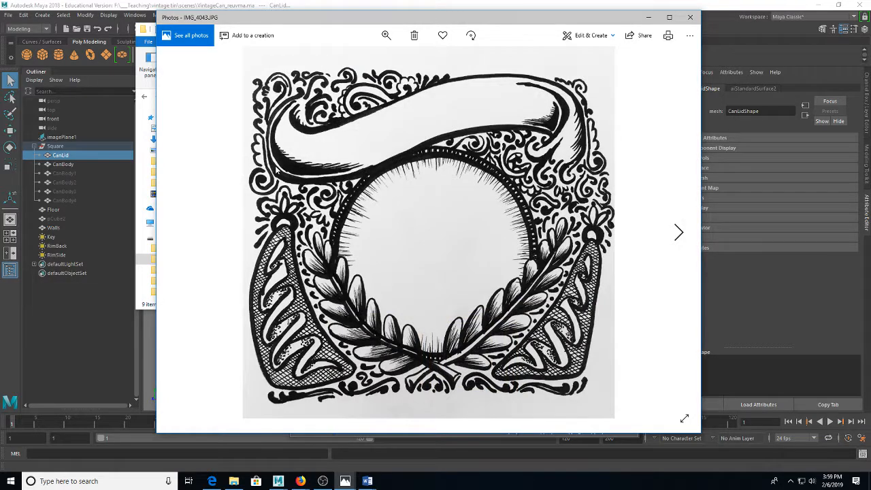
key(Right)
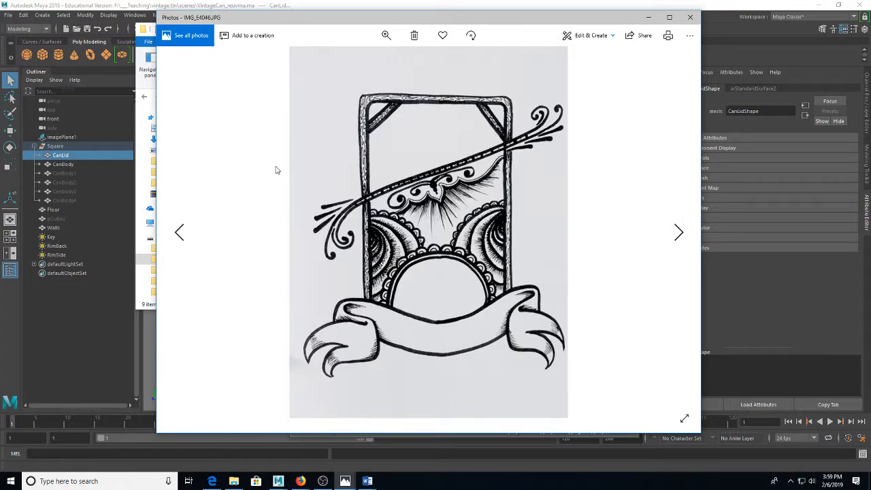
key(Left)
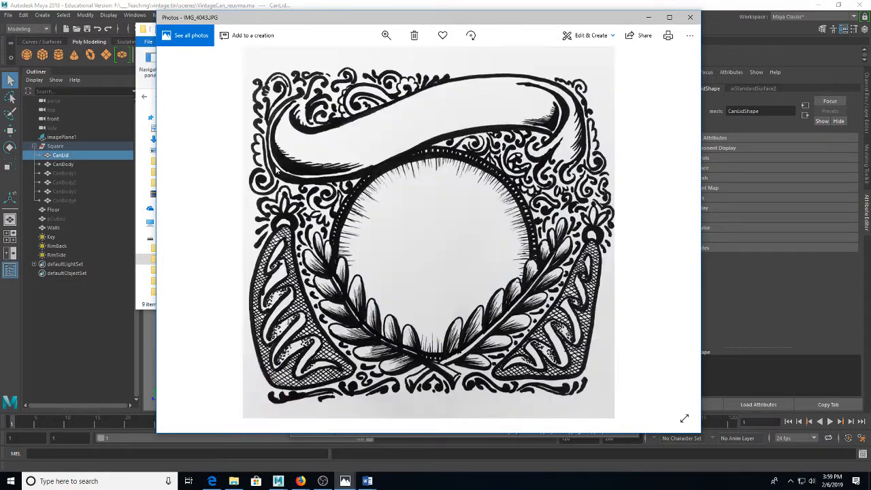
key(Right)
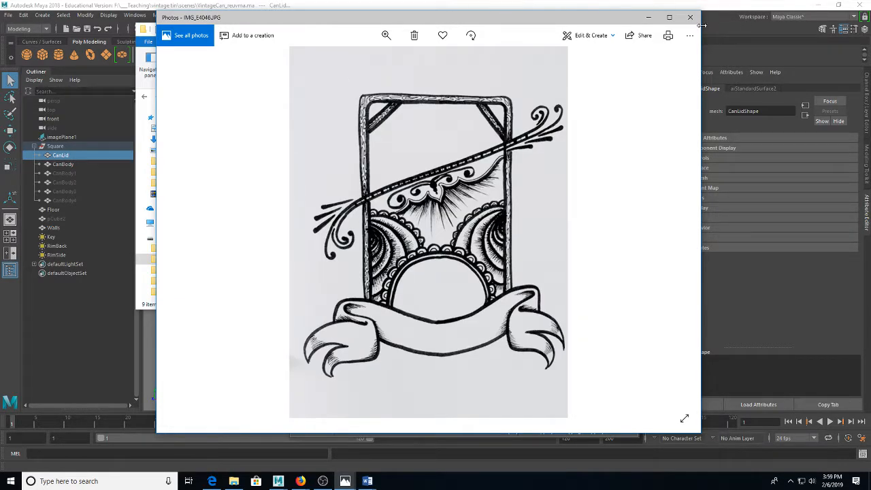
key(Left)
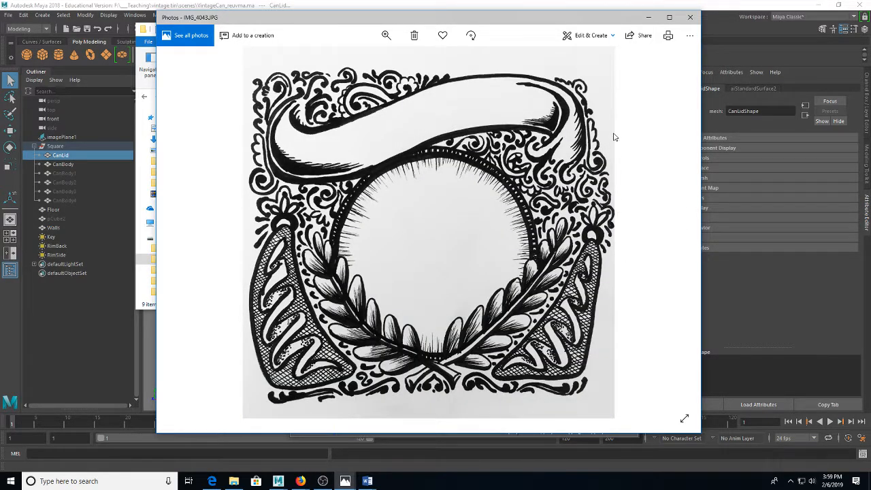
click(690, 17)
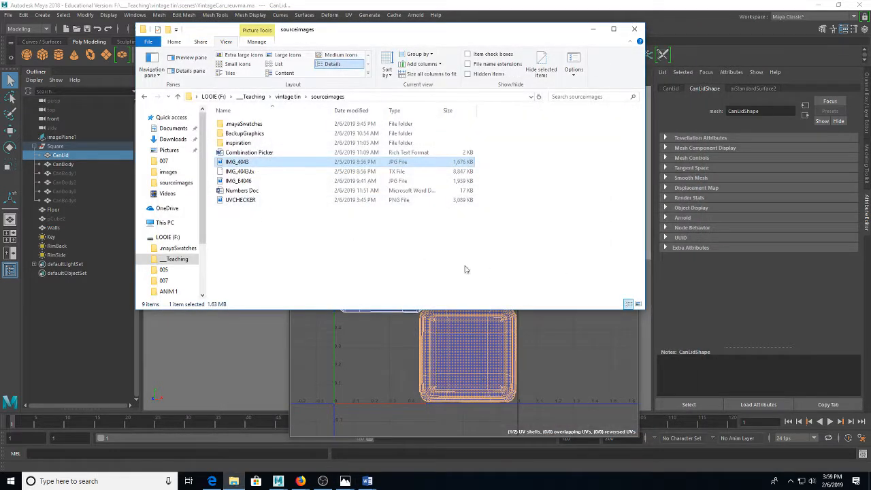
Step: Find and launch Adobe Photoshop CC 2018
key(super)
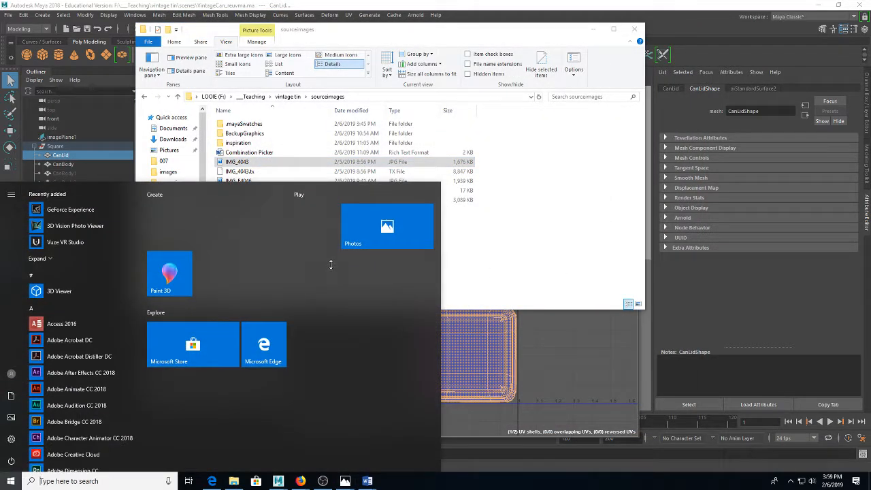
text(photo)
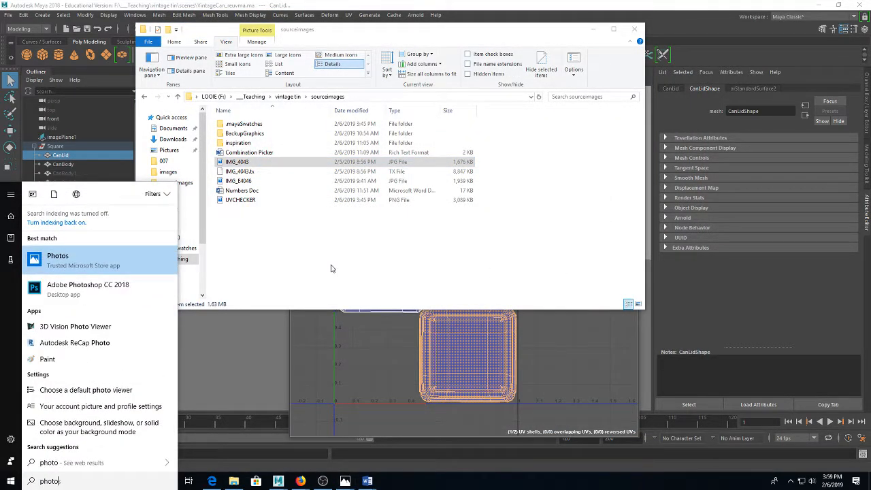
key(Down)
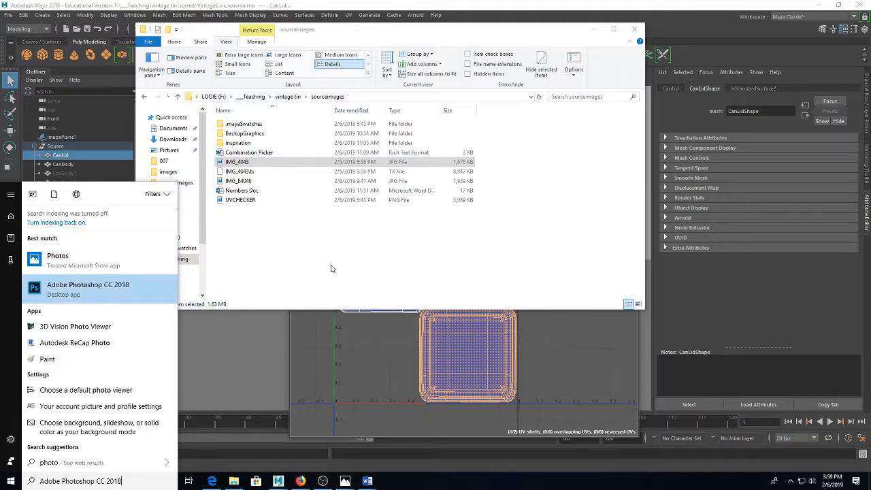
click(139, 289)
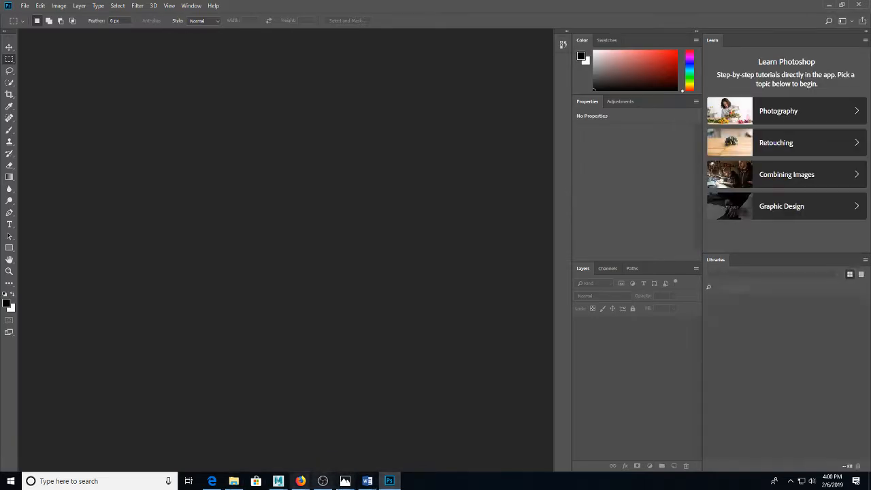
Step: Switch to Maya, select the CanBody mesh, and move the UV Editor window beside the can with the body's UV shells in full view
mouse_move(278, 480)
click(321, 445)
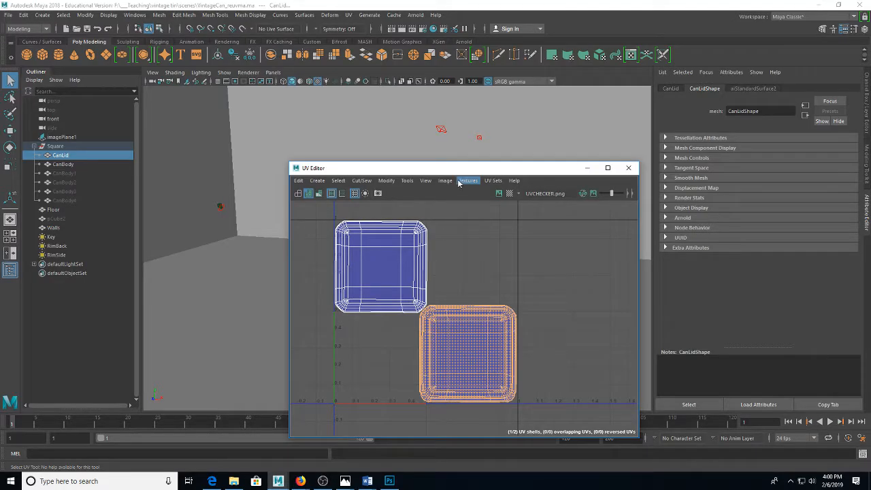
drag(463, 168, 779, 136)
click(369, 295)
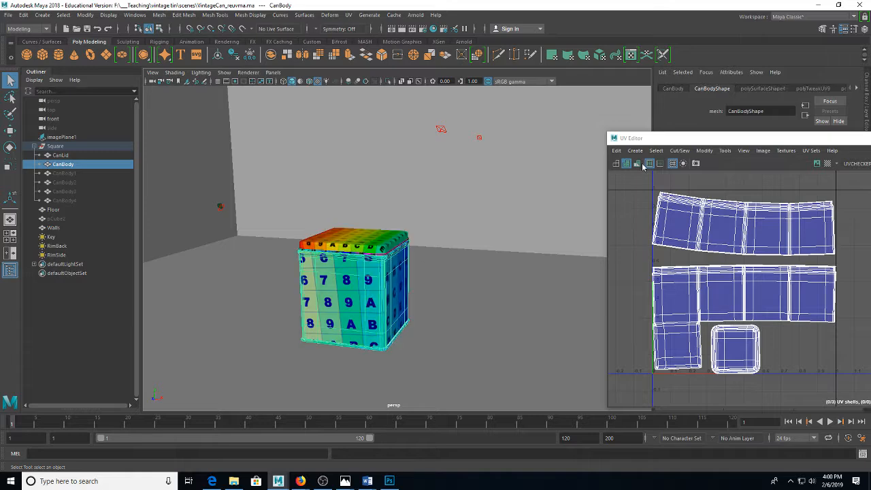
drag(654, 140, 510, 103)
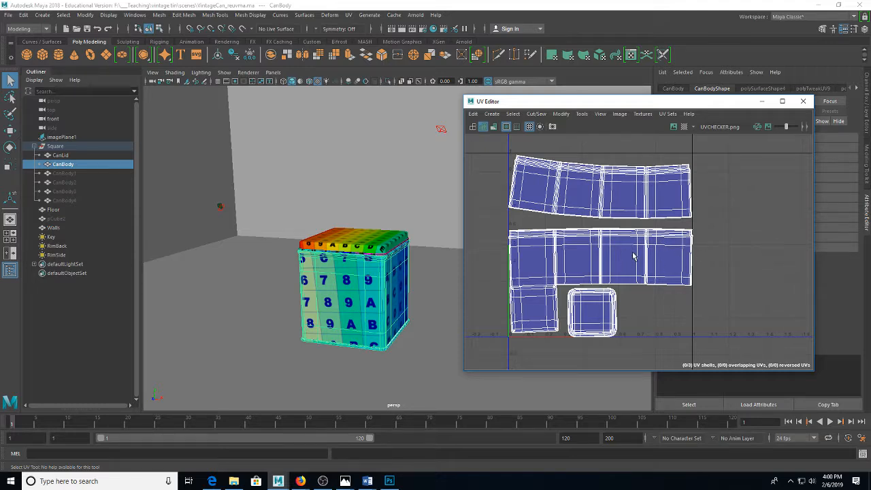
Step: Open the UV Snapshot options for the can body and set the image format to PNG
click(619, 115)
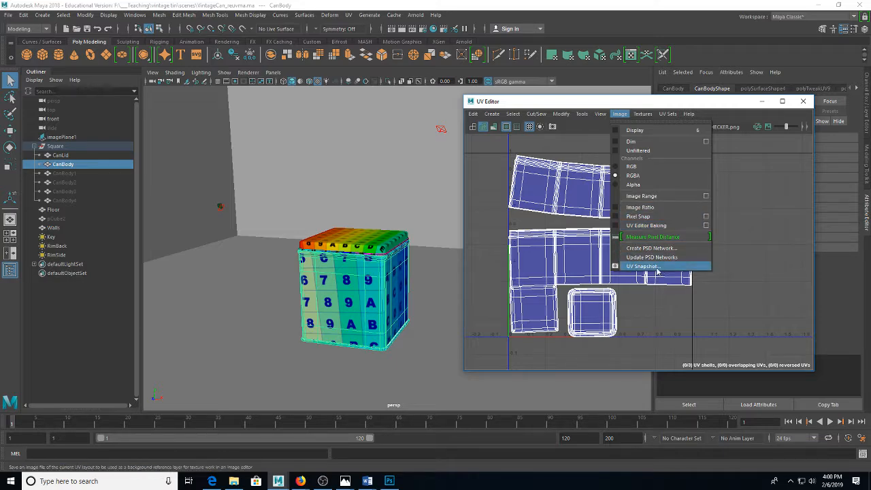
click(642, 266)
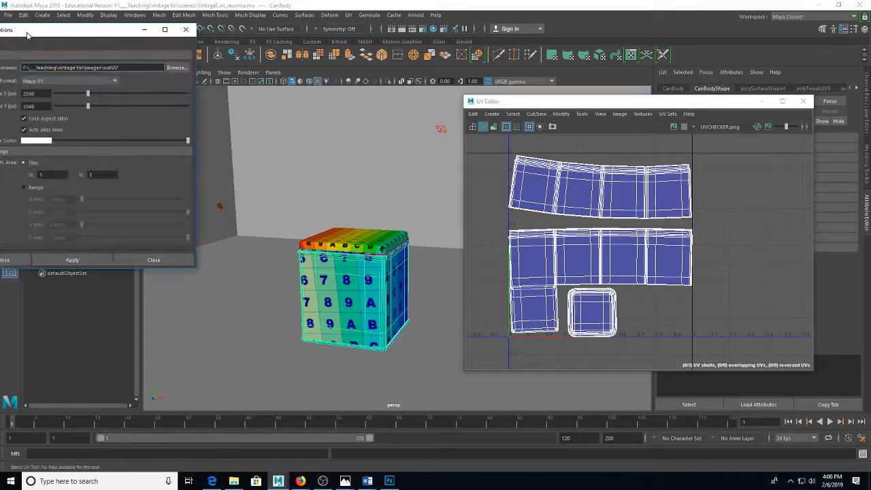
drag(27, 35, 438, 81)
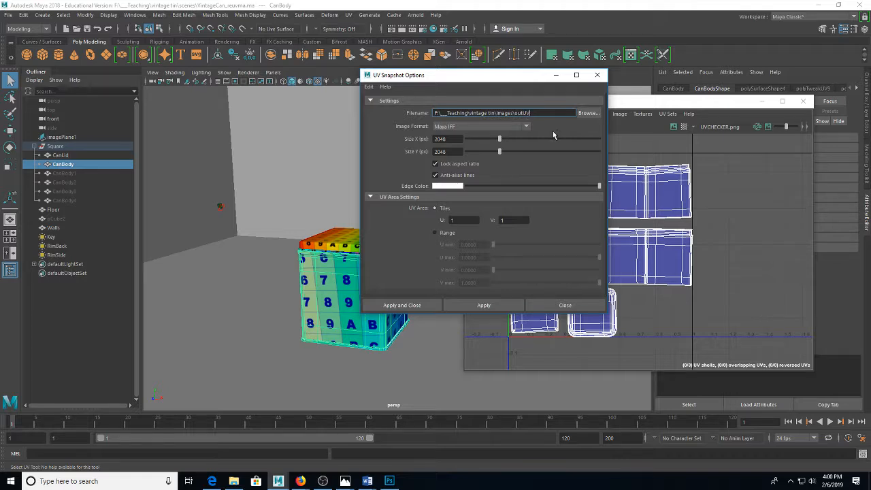
click(526, 127)
click(470, 200)
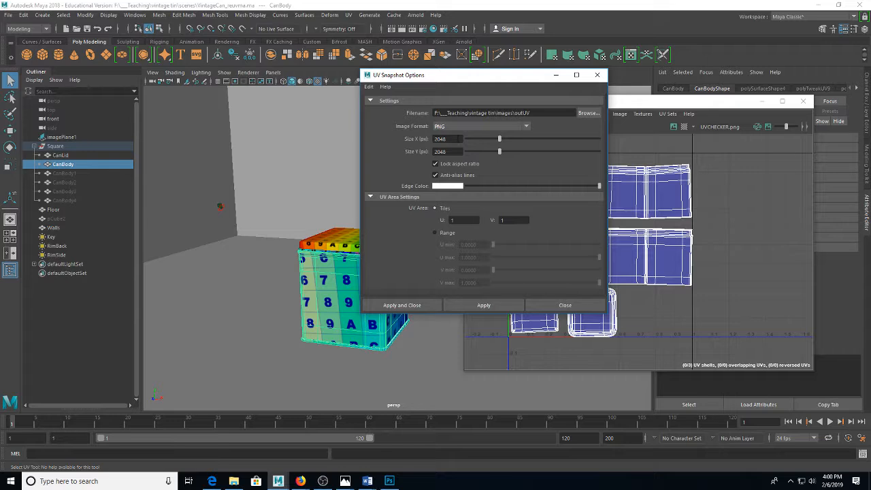
Step: Set the snapshot size to 4096 by 4096 px, name the file UVsCan in the images folder, and save the snapshot
click(439, 139)
text(4096)
key(Return)
drag(529, 113, 521, 114)
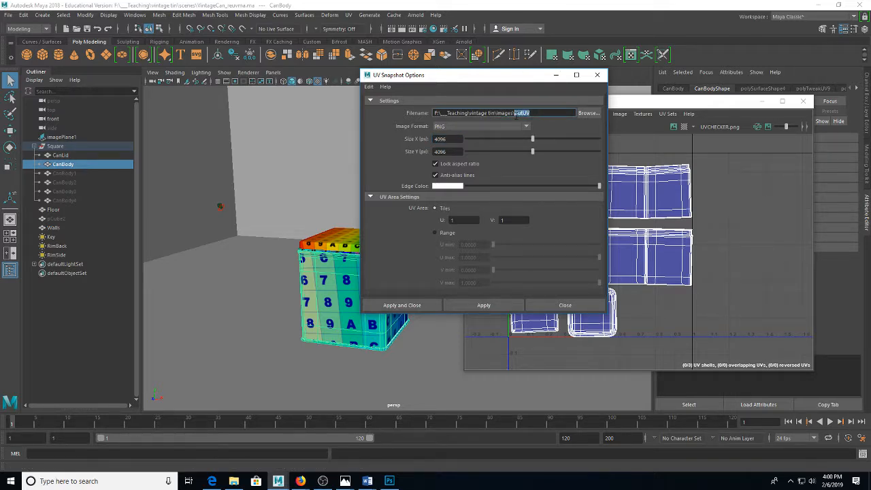
text(UV)
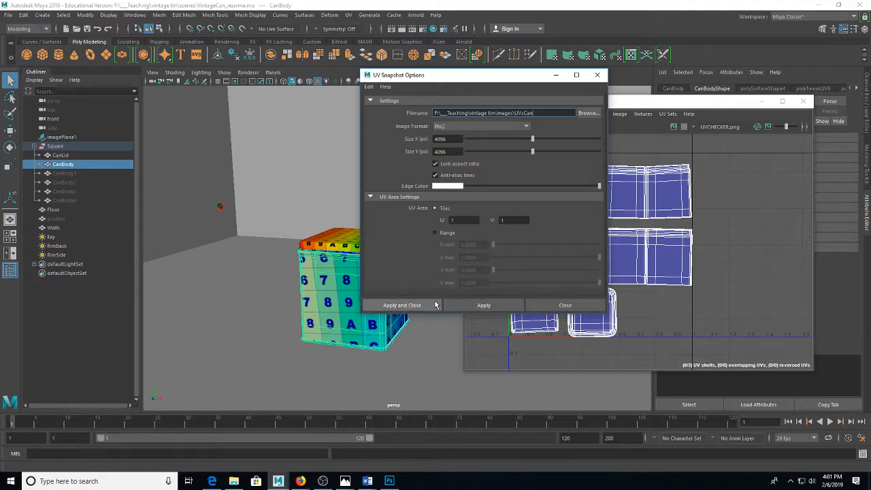
Step: Find the exported UVsCan image in the vintage tin images folder, preview it, and close the photo viewer
click(234, 481)
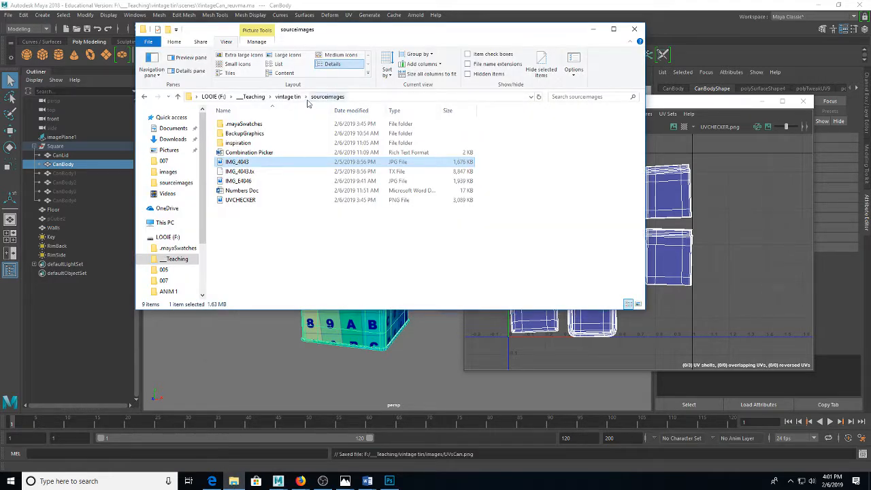
click(287, 96)
double_click(246, 125)
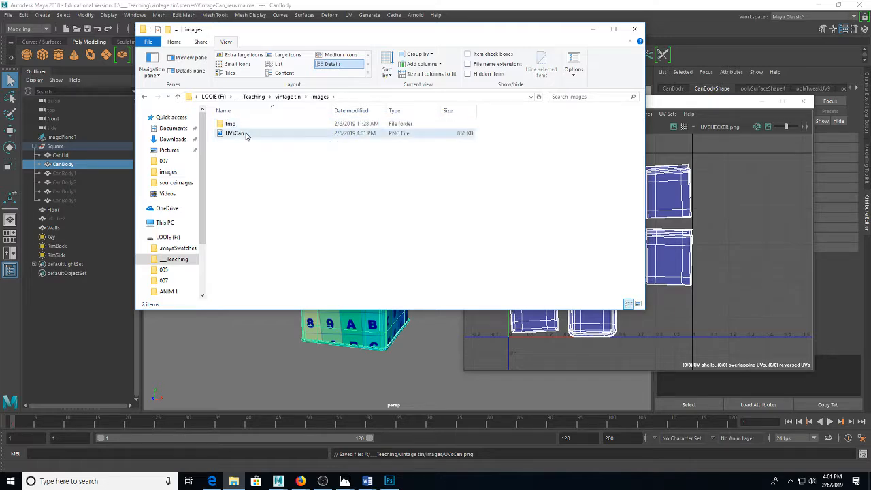
double_click(247, 134)
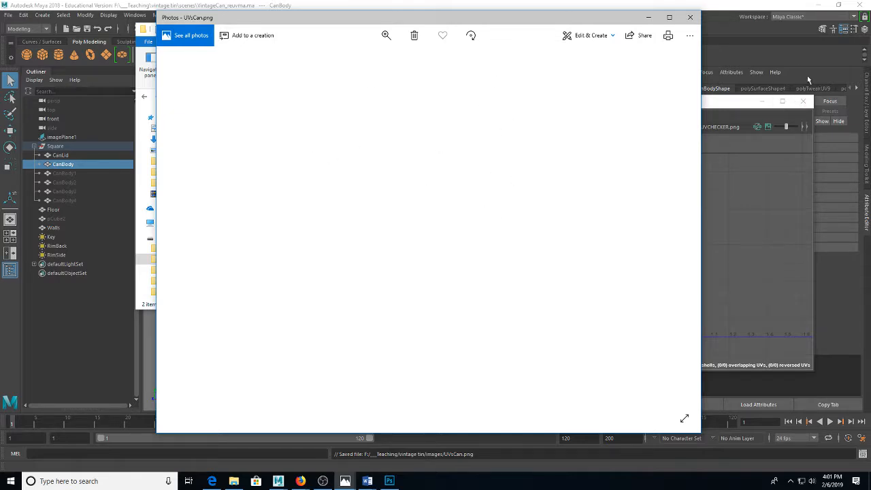
click(690, 17)
Step: Open the UVsCan PNG from the images folder in Photoshop and collapse the Learn and Libraries panels
click(389, 481)
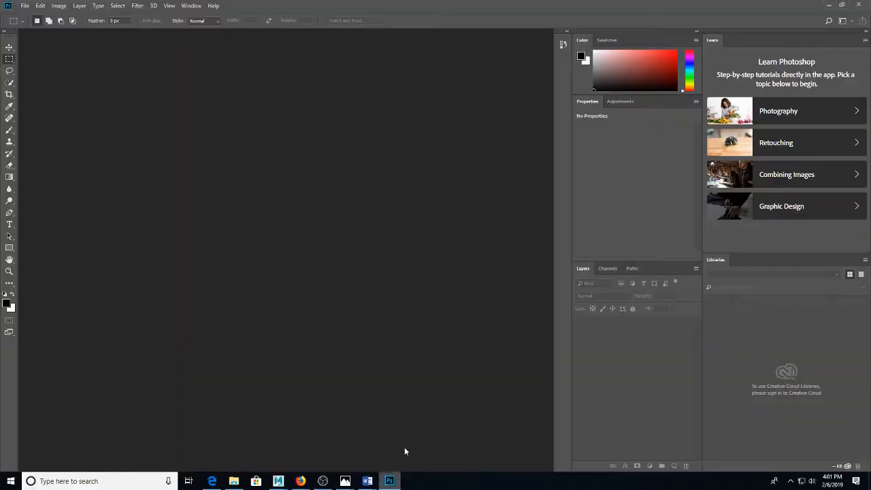
click(233, 481)
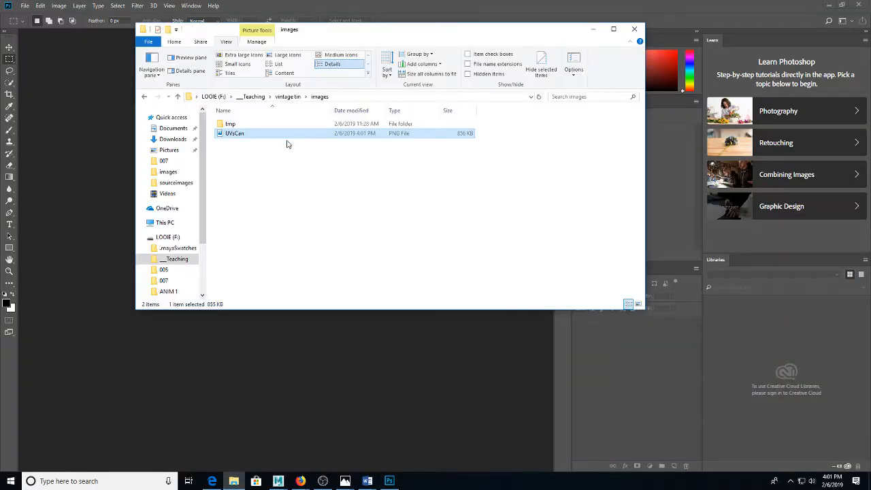
drag(287, 140, 237, 406)
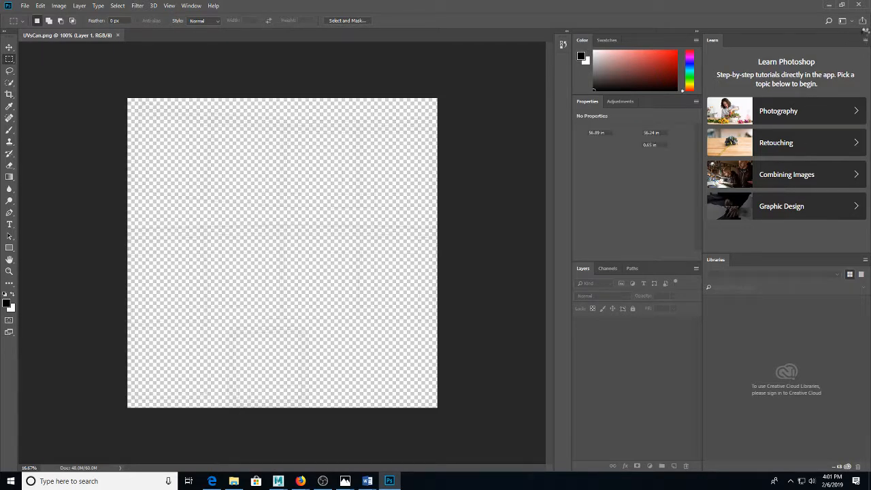
click(866, 32)
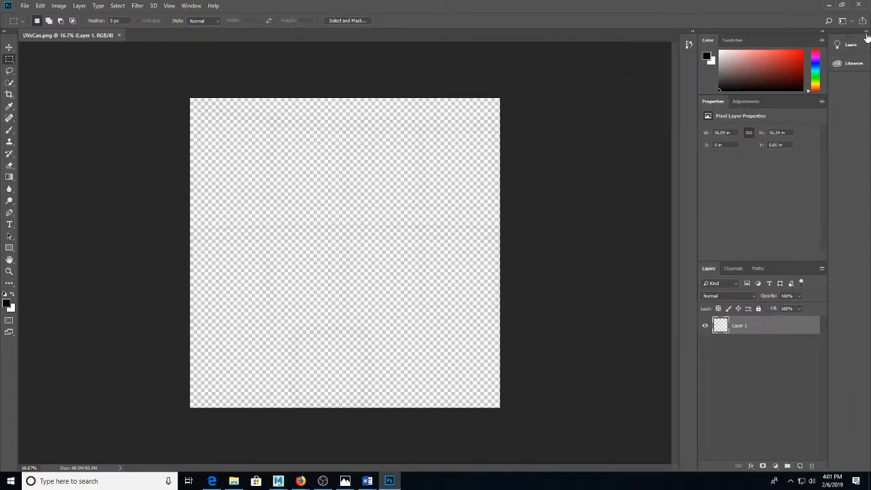
Step: Rename the snapshot layer as UVs and add a new empty layer beneath it
double_click(738, 325)
text(UVs)
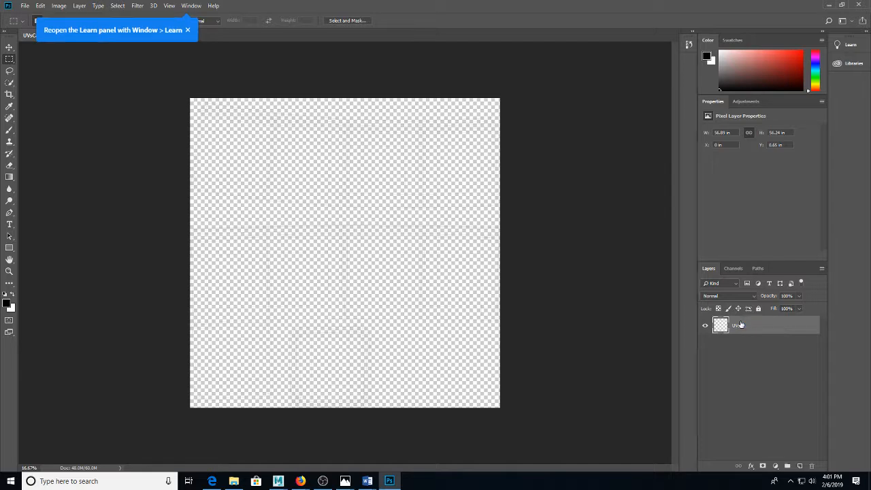
click(799, 466)
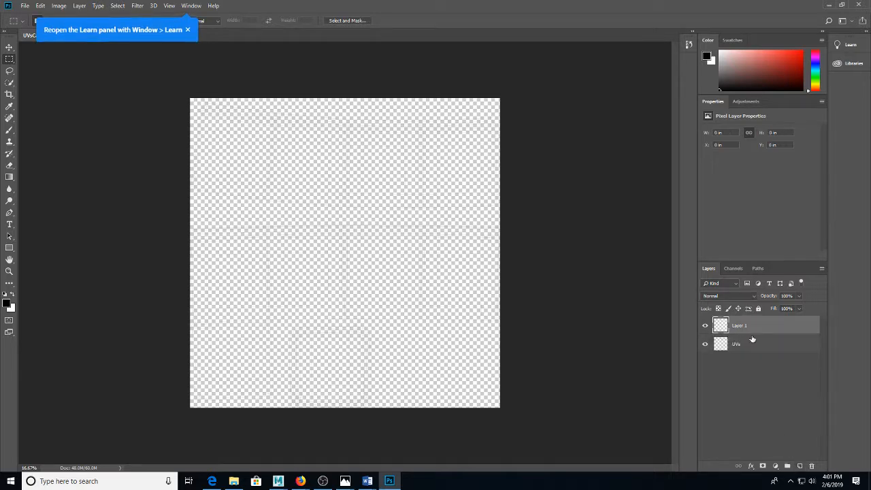
drag(751, 332, 752, 359)
Step: Fill the new layer beneath the UVs layer with black using the Paint Bucket tool
key(g)
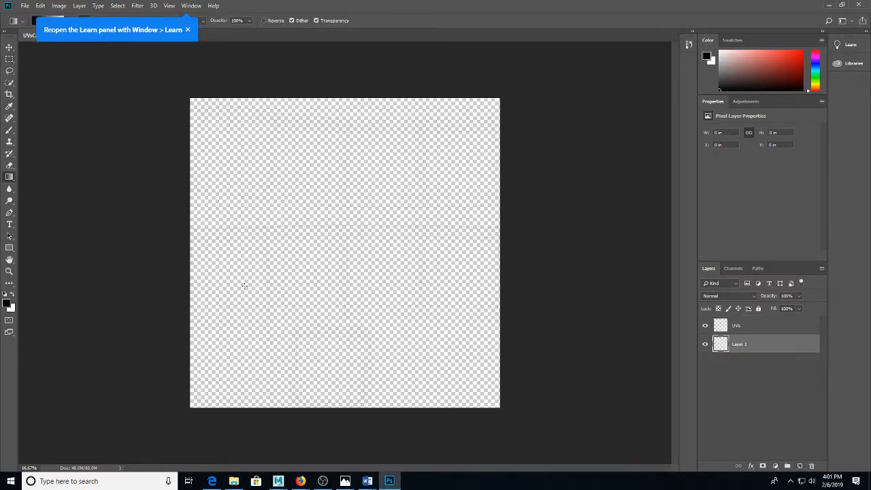
right_click(14, 178)
click(34, 179)
right_click(11, 180)
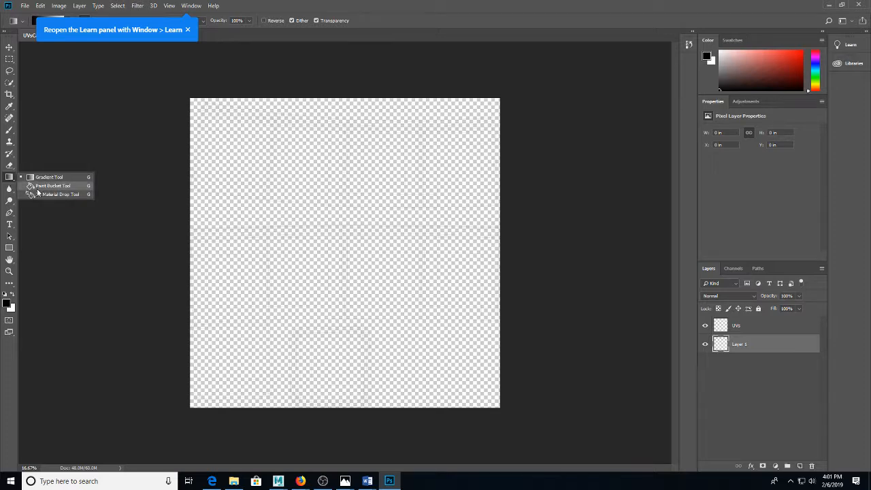
click(41, 186)
click(395, 295)
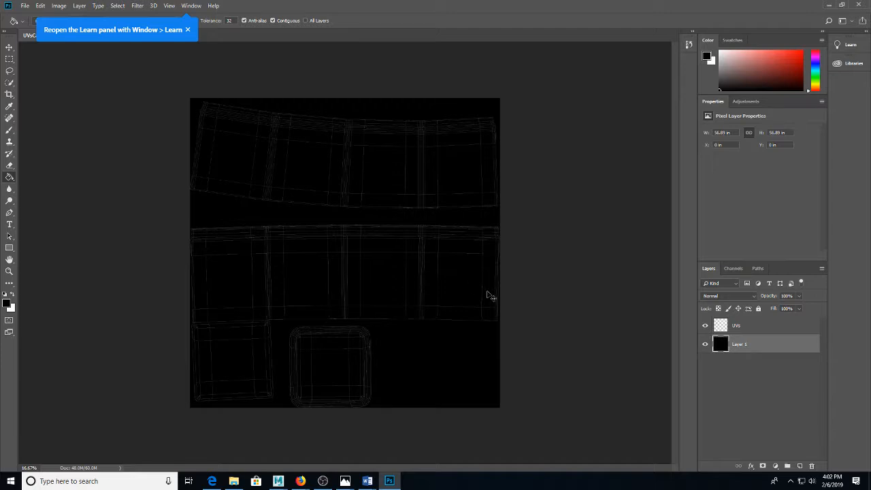
Step: Add a layer between the UVs and the black fill and put the text "yee hah" on it in white
key(ctrl+plus)
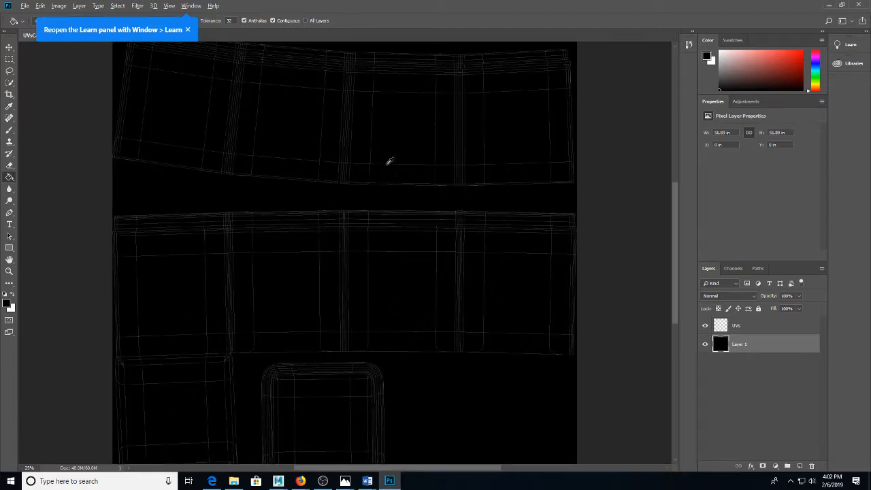
click(389, 238)
scroll(578, 225, down, 1)
click(799, 465)
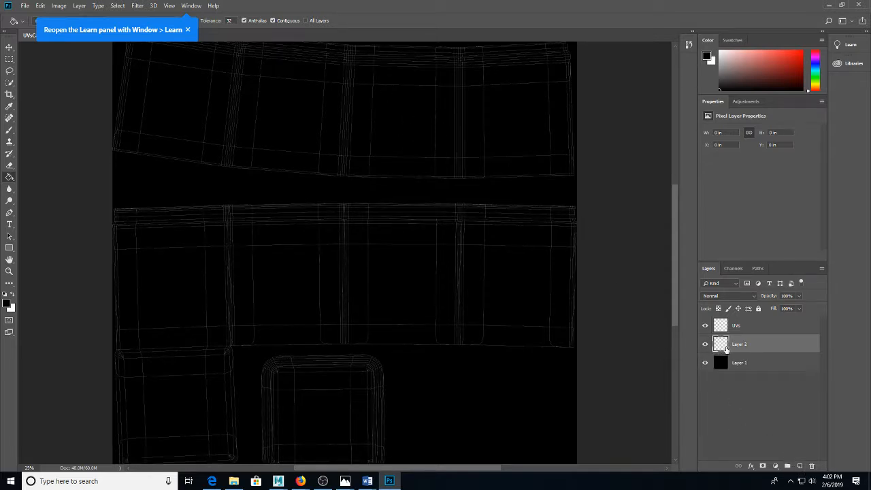
key(t)
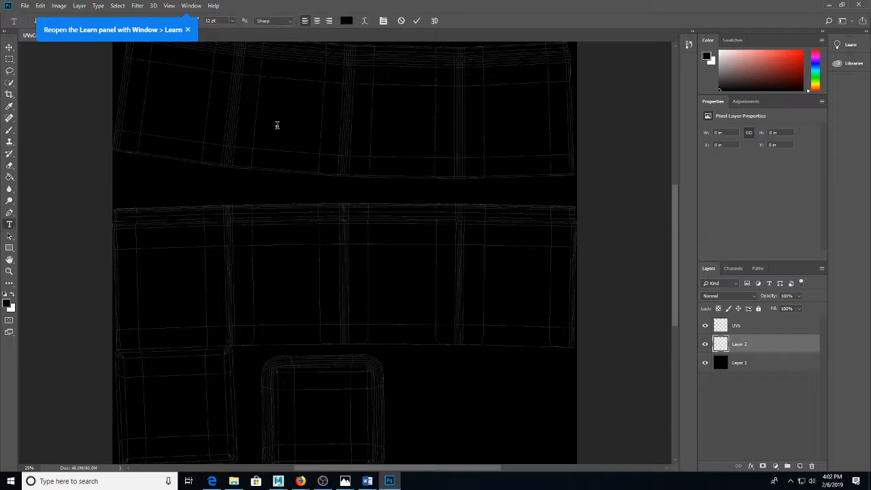
click(277, 124)
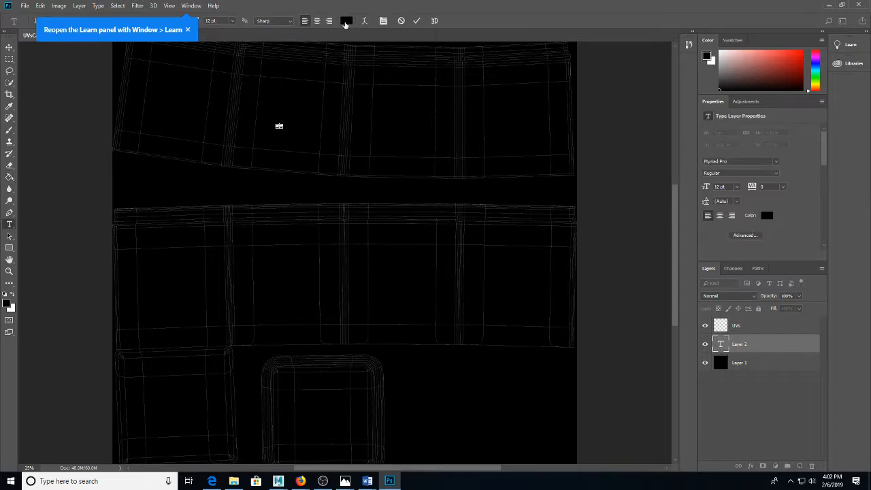
click(346, 21)
click(317, 109)
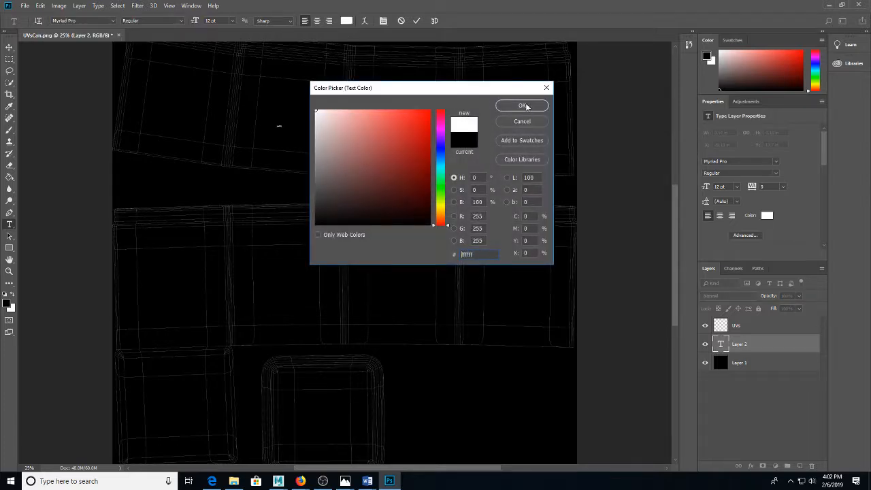
click(521, 106)
click(752, 349)
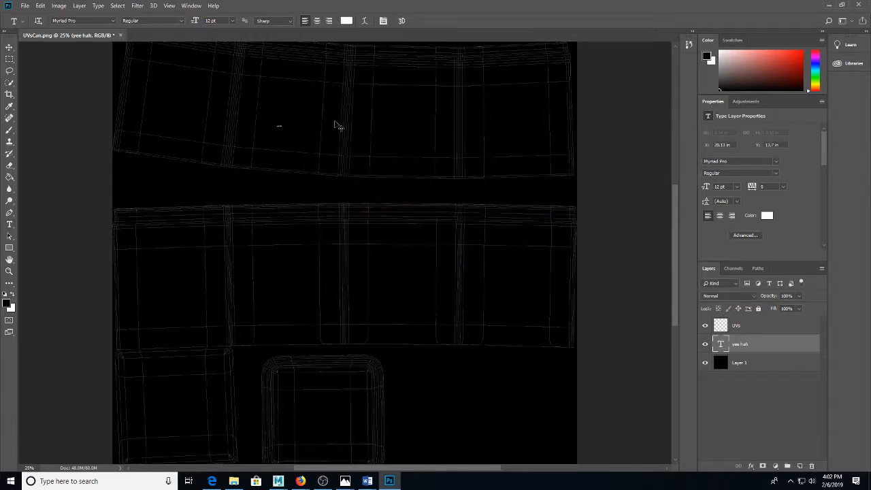
Step: Enlarge the "yee hah" text to about 663 pt and move it onto the middle of the upper UV strip
key(ctrl+t)
drag(279, 128, 447, 202)
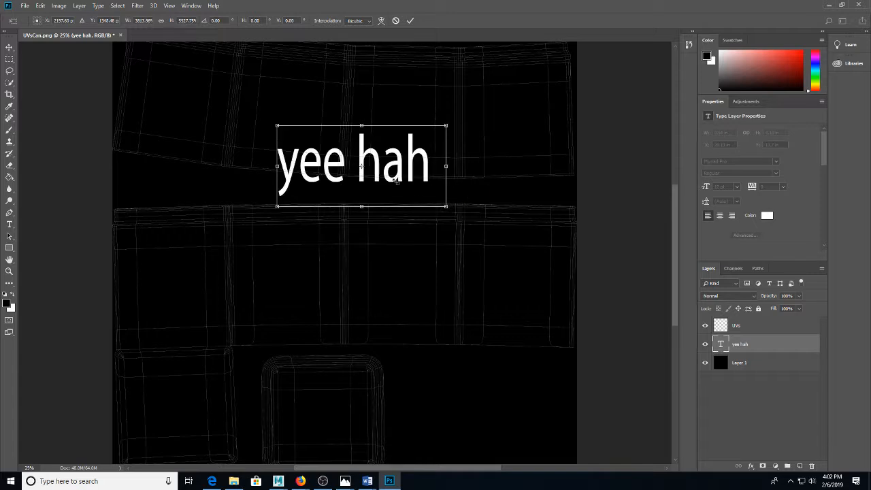
drag(395, 170, 413, 126)
key(Return)
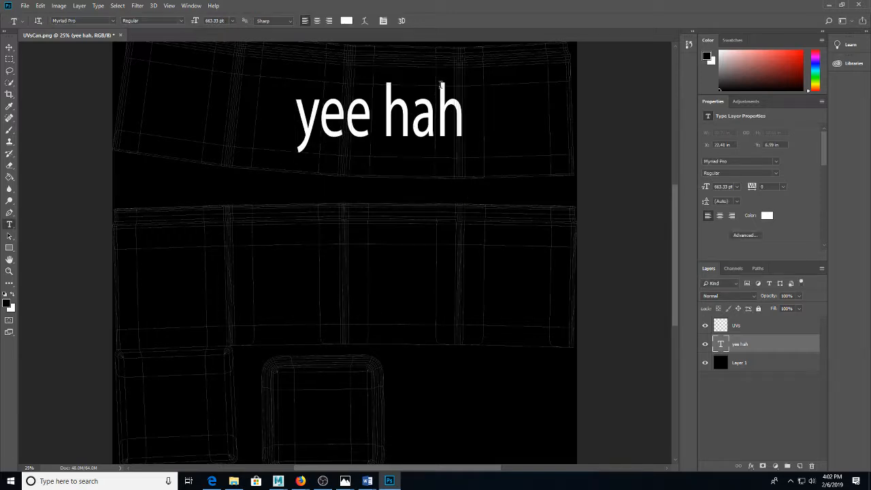
Step: Save the document as the layered Photoshop file CanTex in the vintage tin sourceimages folder, with Maximize Compatibility on
scroll(332, 129, up, 2)
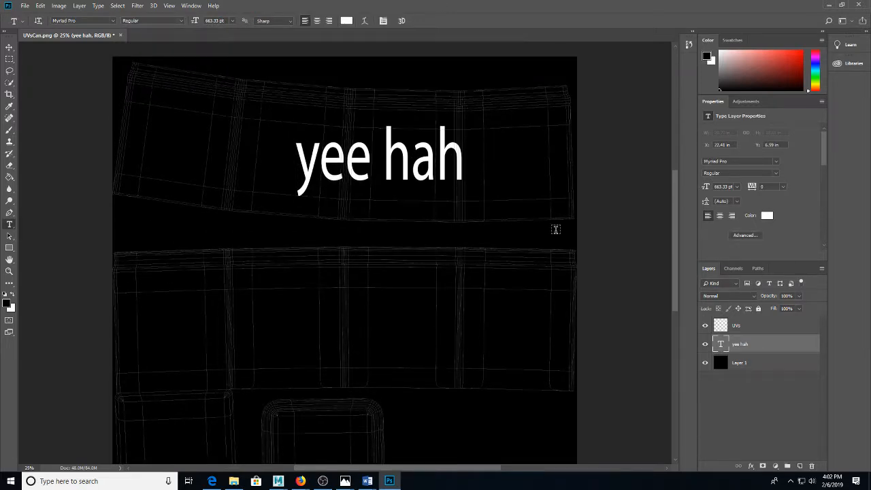
key(ctrl+shift+s)
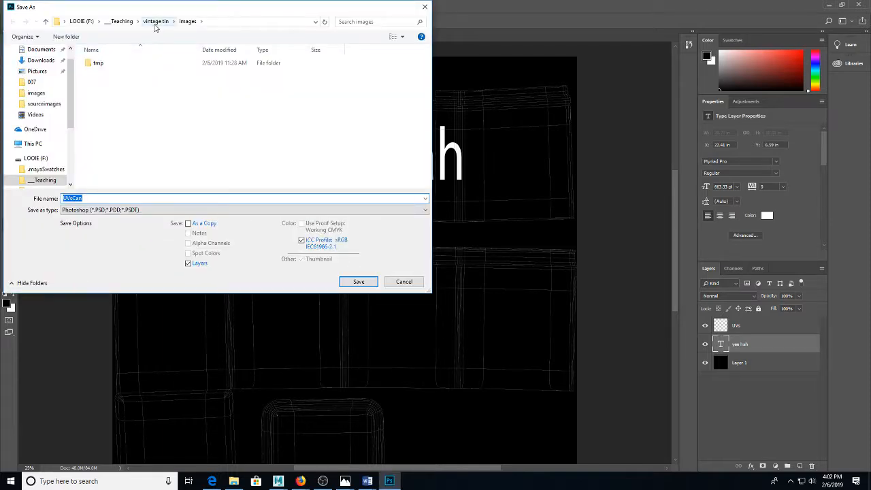
click(156, 22)
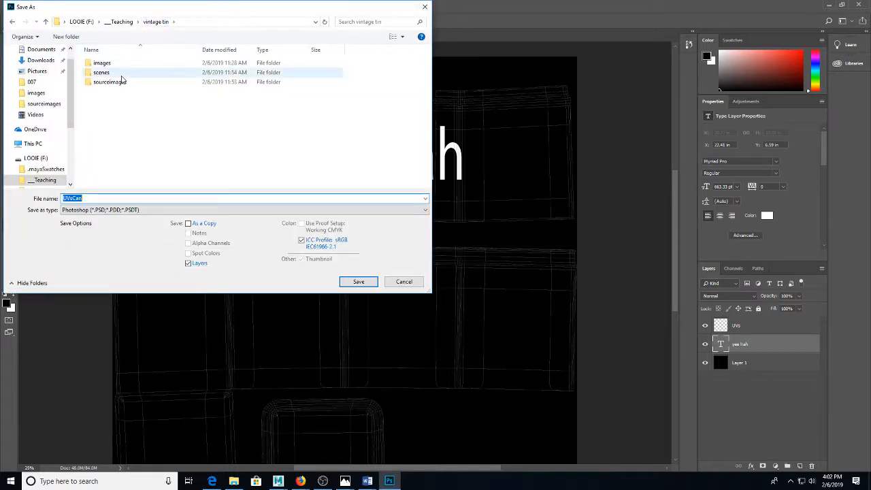
double_click(119, 81)
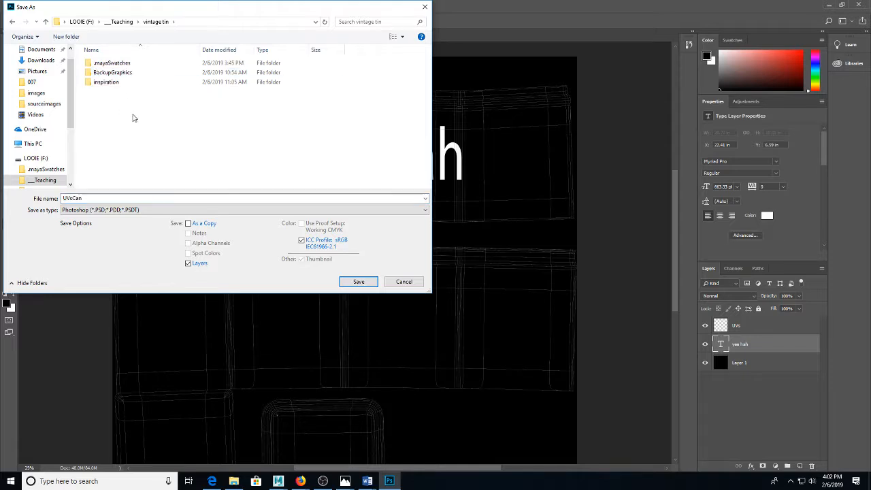
text(CanTex)
click(353, 283)
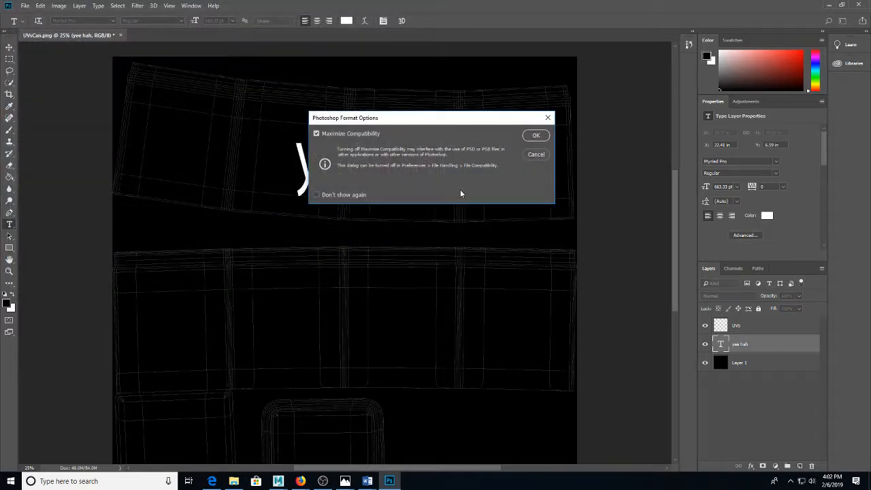
click(536, 136)
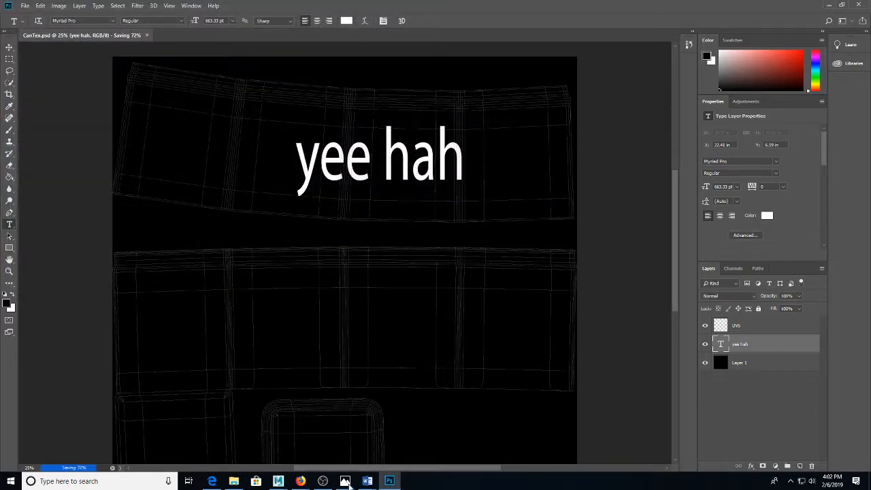
Step: Switch to Maya and assign a new Arnold aiStandardSurface material to the can body
click(285, 483)
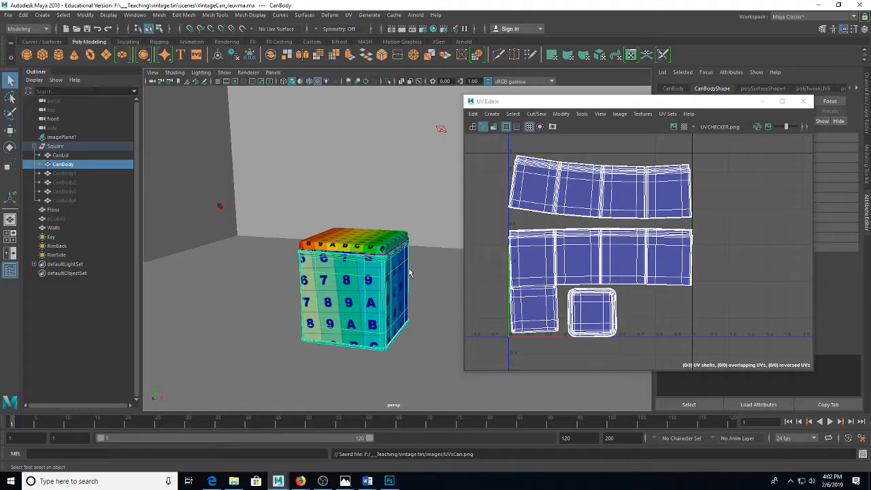
right_click(382, 283)
click(376, 452)
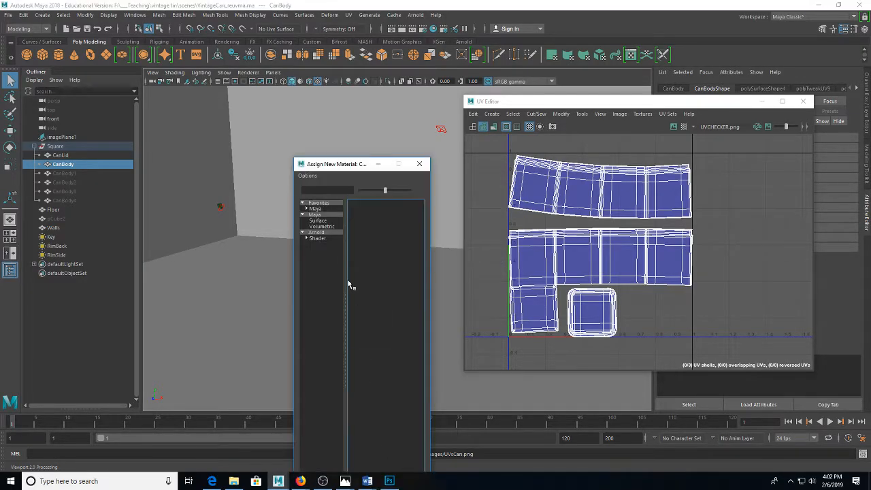
click(318, 233)
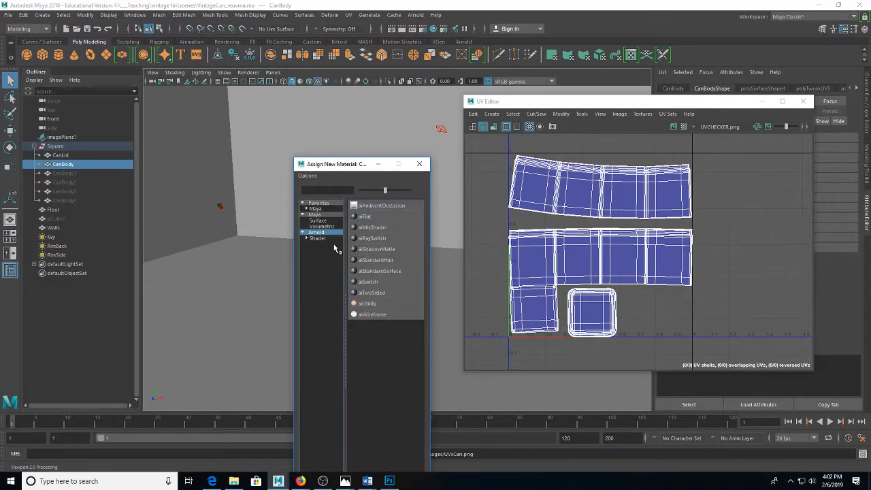
click(382, 271)
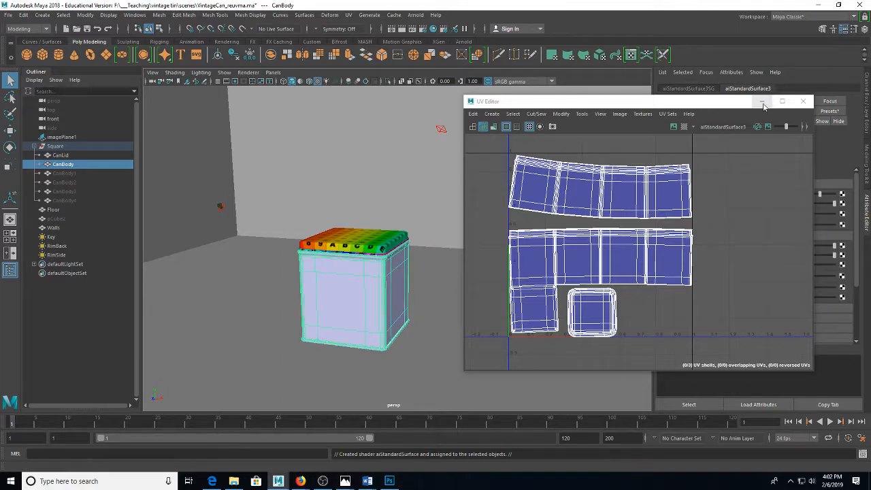
Step: Map a File texture to the new material's base color and load CanTex.psd from sourceimages, checking the label on the can
drag(762, 104, 705, 310)
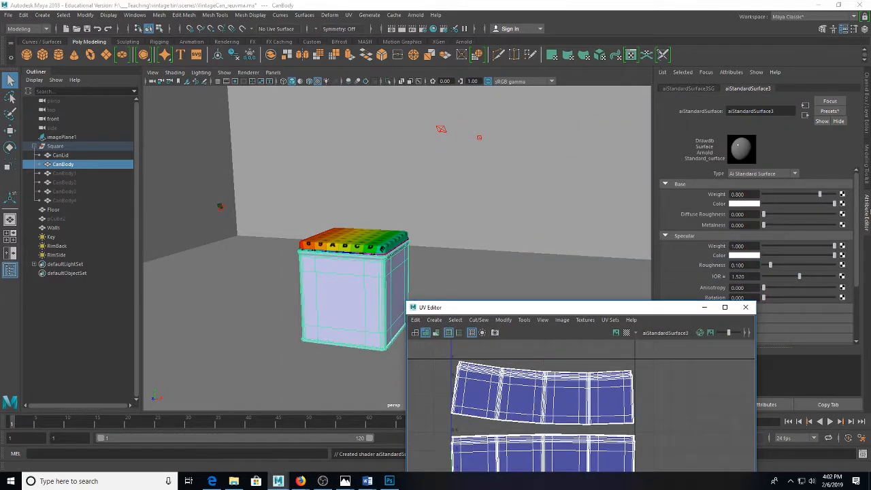
click(842, 203)
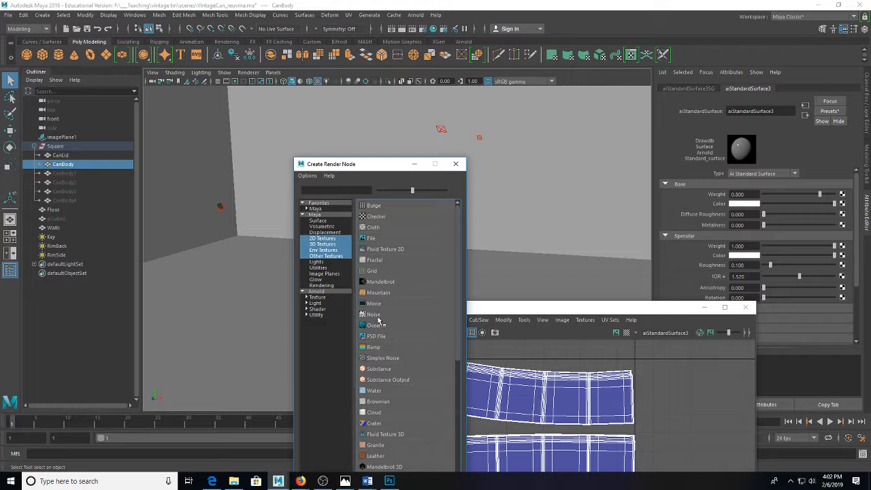
click(373, 238)
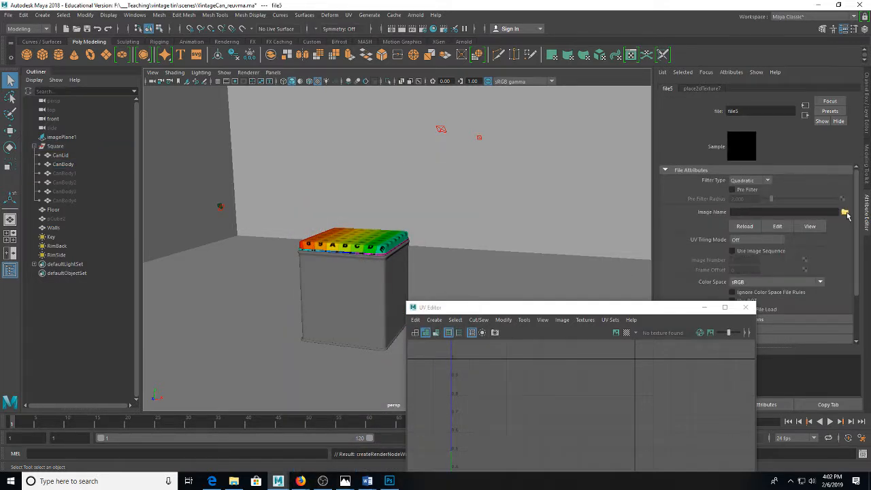
click(843, 212)
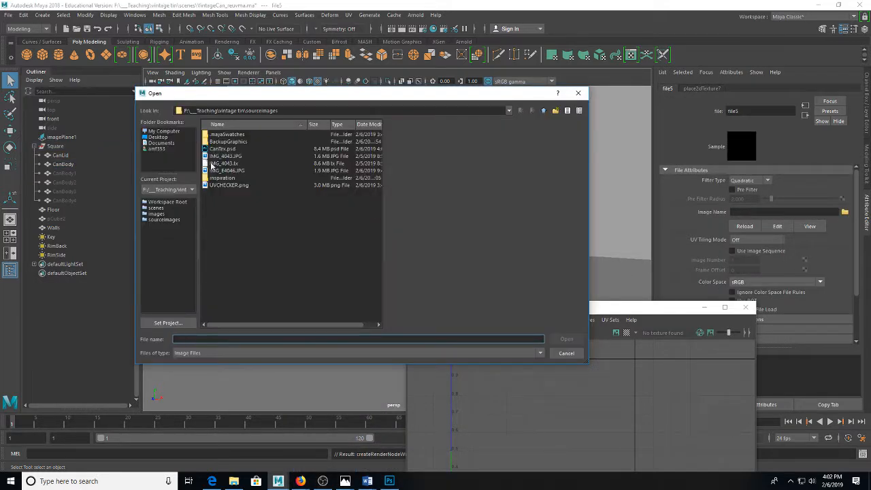
double_click(222, 149)
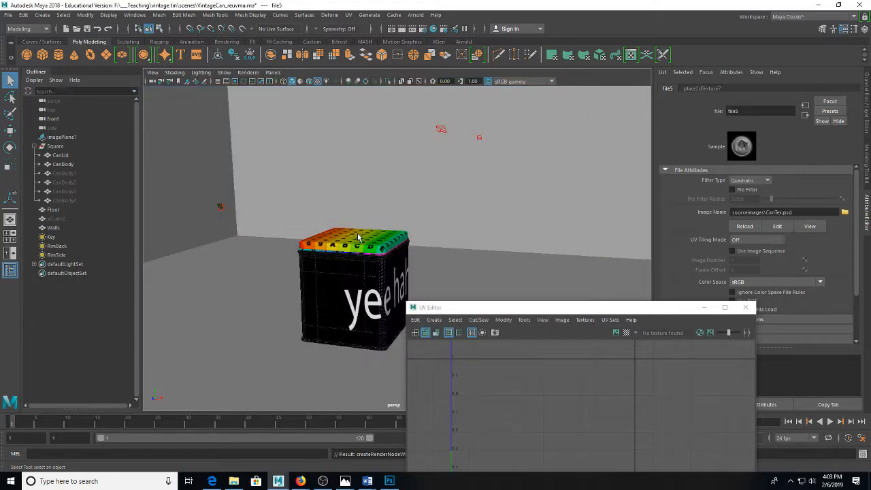
drag(391, 269, 326, 251)
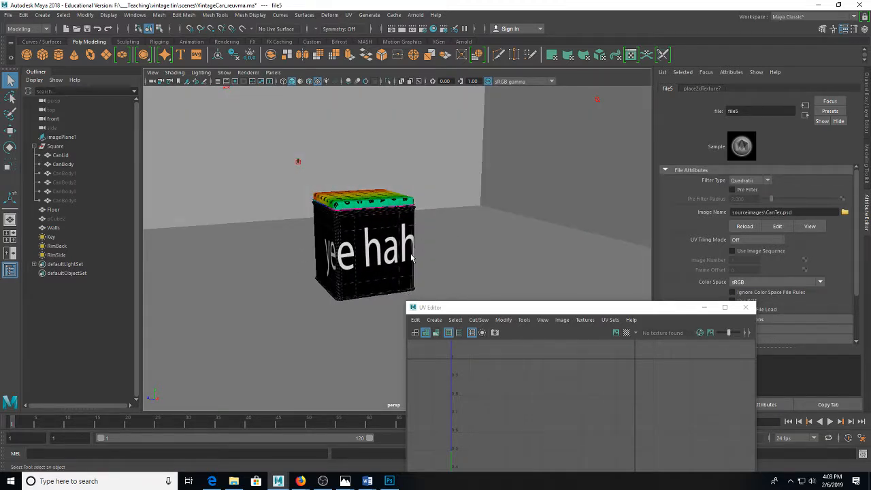
drag(401, 255, 455, 252)
drag(408, 274, 394, 272)
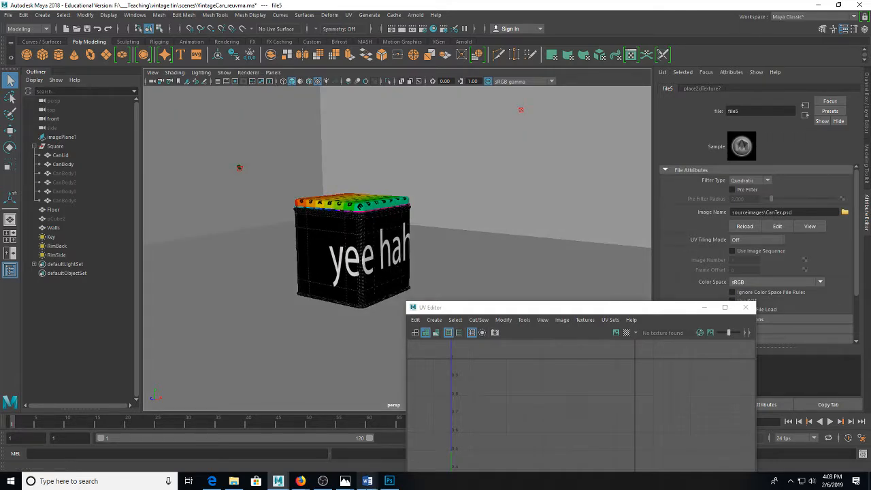
Step: Switch to Photoshop and paint a large white brush scribble across the UV strips on a new layer above the text
click(389, 481)
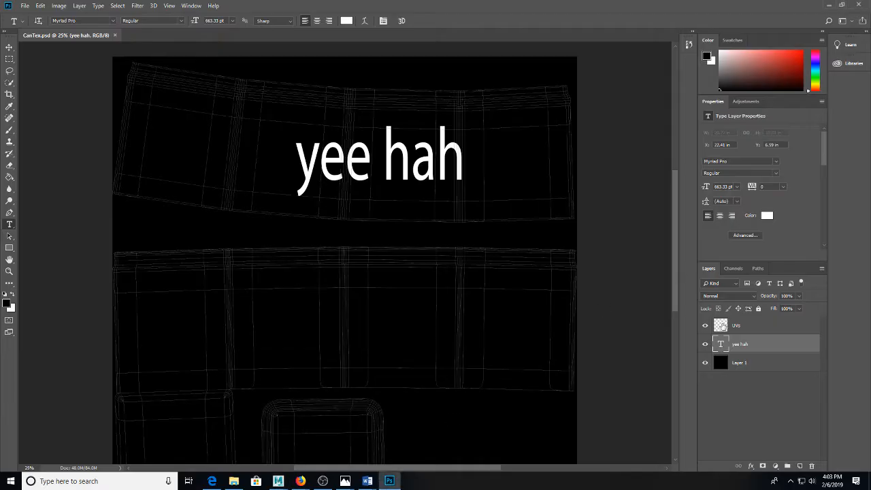
click(799, 465)
key(b)
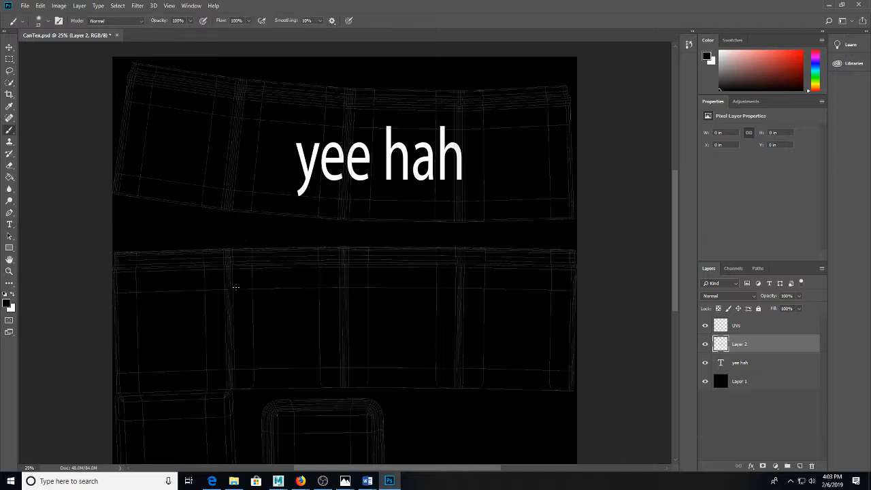
key(x)
right_click(246, 229)
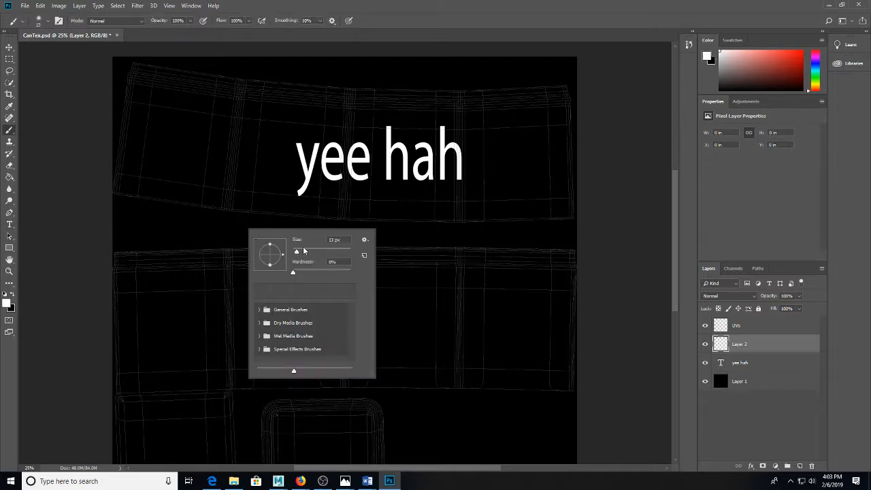
drag(304, 251, 323, 252)
mouse_move(218, 172)
mouse_down()
mouse_move(229, 113)
mouse_move(313, 204)
mouse_move(335, 344)
mouse_move(401, 316)
mouse_up()
Step: Try to save the scribbled changes to CanTex.psd, dismissing any error and attempting the save again
key(ctrl+s)
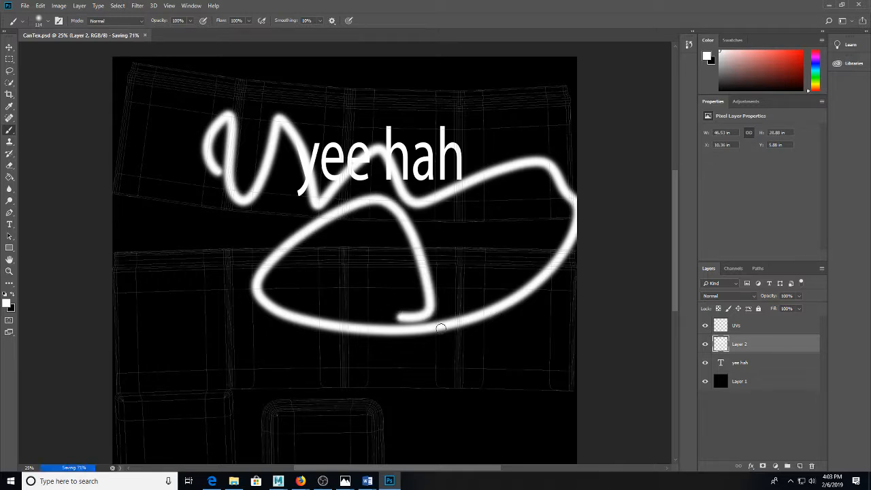
right_click(282, 484)
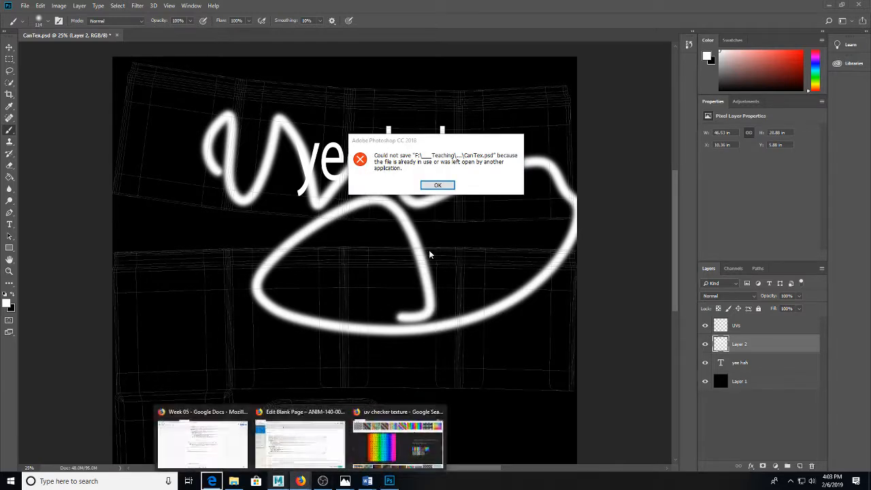
click(448, 189)
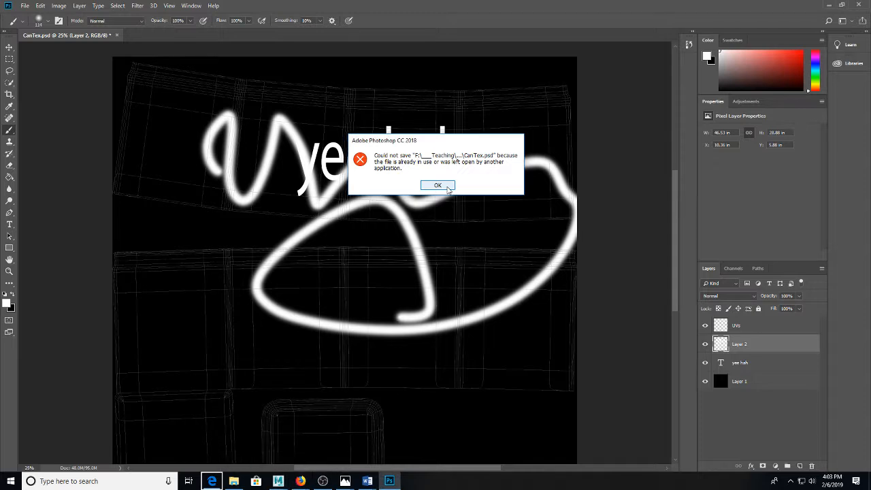
click(447, 188)
key(ctrl+s)
key(Return)
Step: Switch to Maya, reload the CanTex.psd file texture on the can, and return to Photoshop
mouse_move(278, 481)
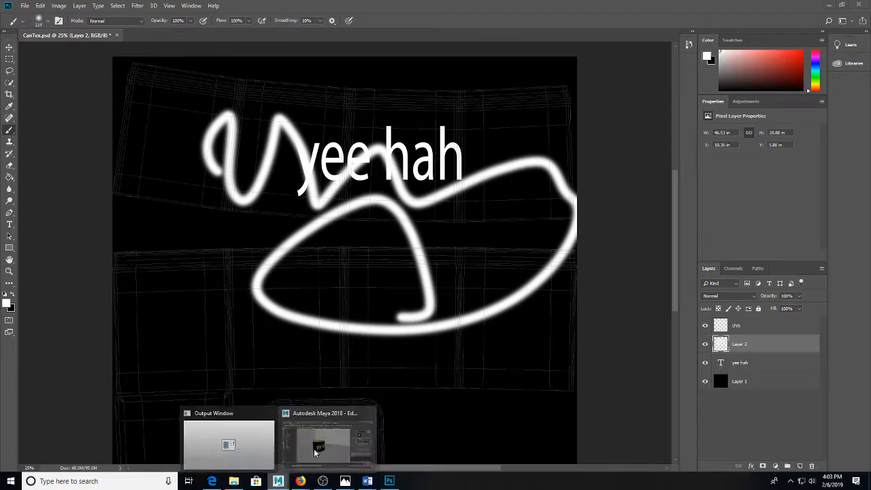
click(315, 451)
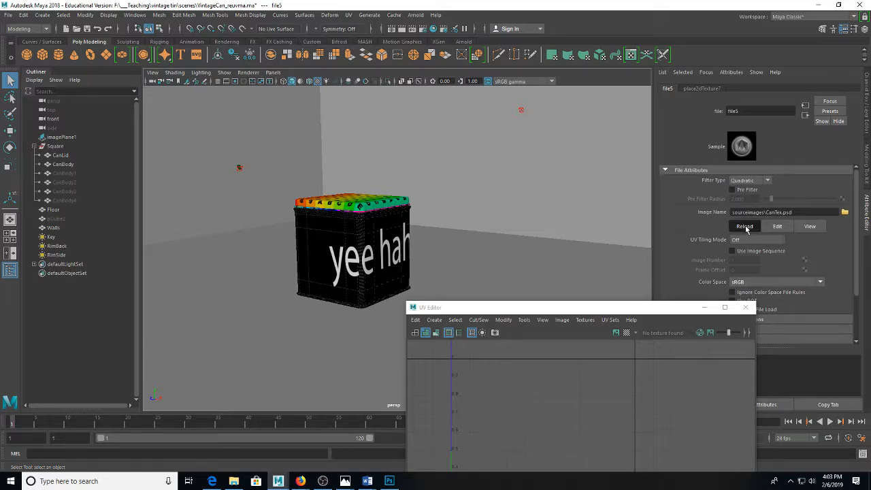
click(744, 226)
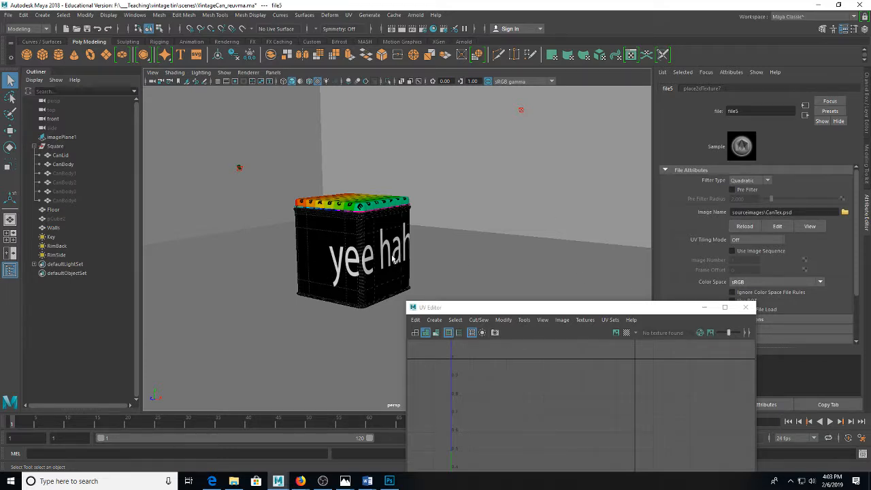
click(389, 481)
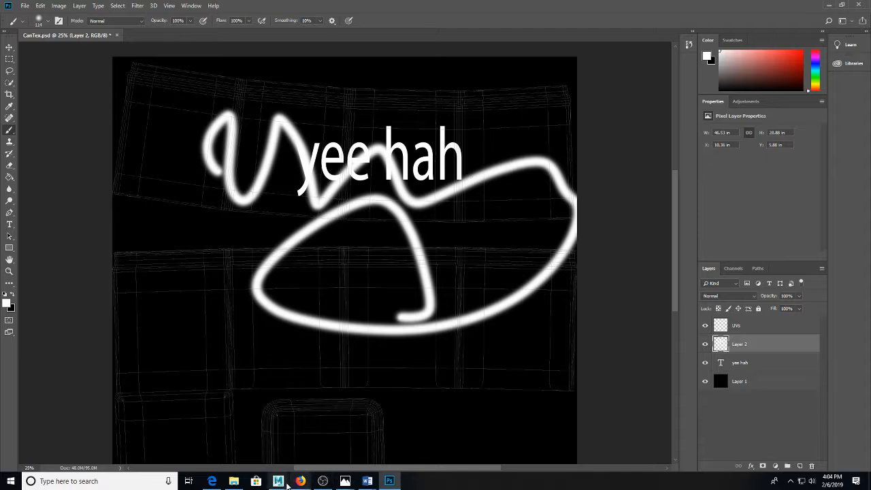
Step: Switch to Maya and change the file texture's image name to sourceimages\CanTexg.psd to break the link with CanTex.psd
mouse_move(278, 481)
click(310, 457)
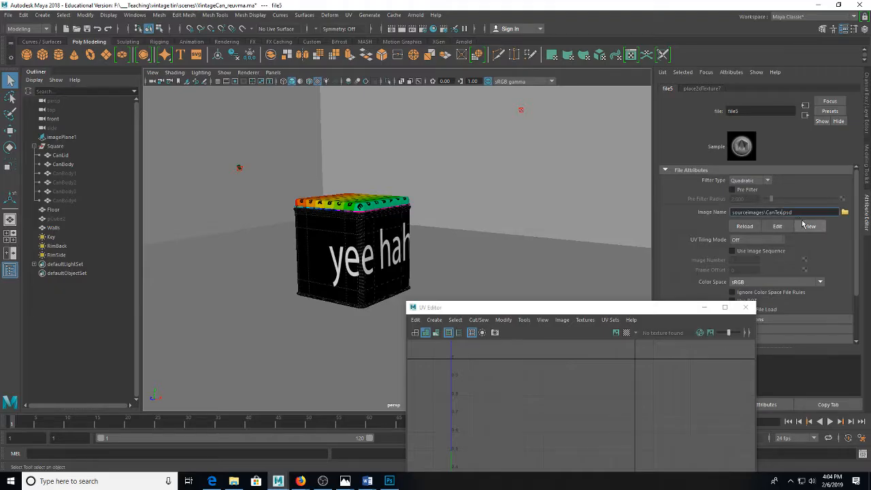
key(Return)
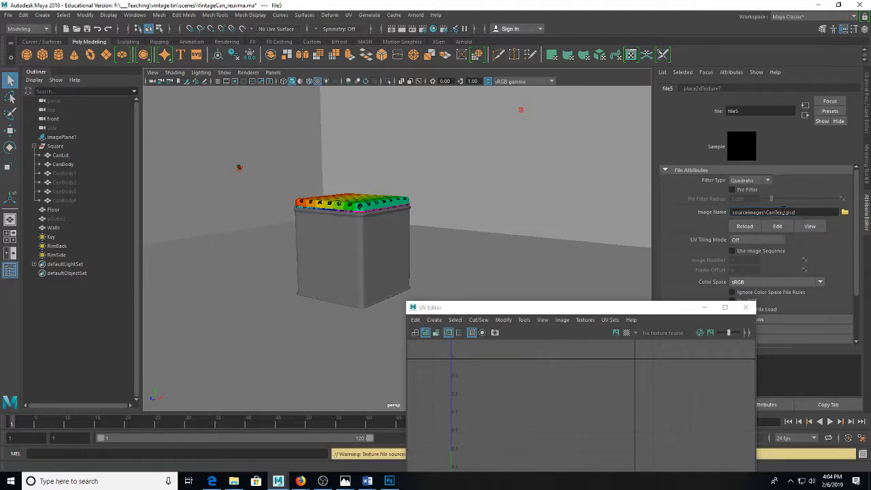
Step: Switch to Photoshop, try saving CanTex.psd once more, and return to Maya
click(389, 481)
key(ctrl+s)
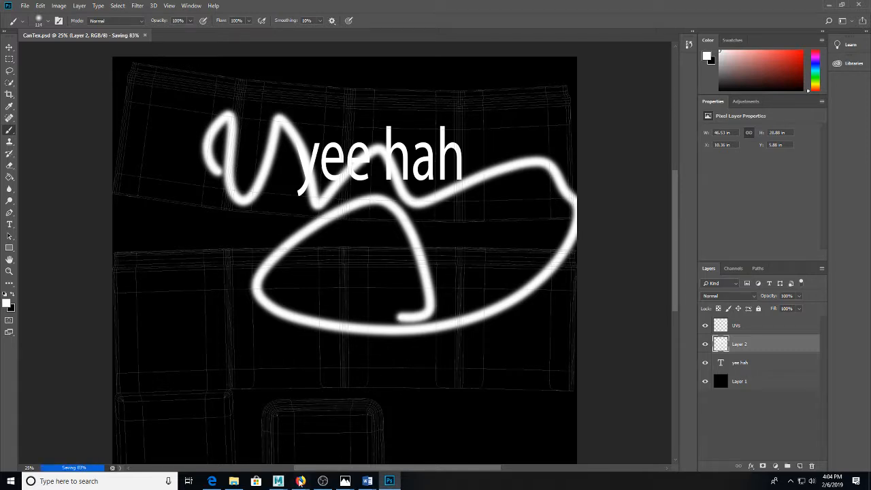
mouse_move(283, 484)
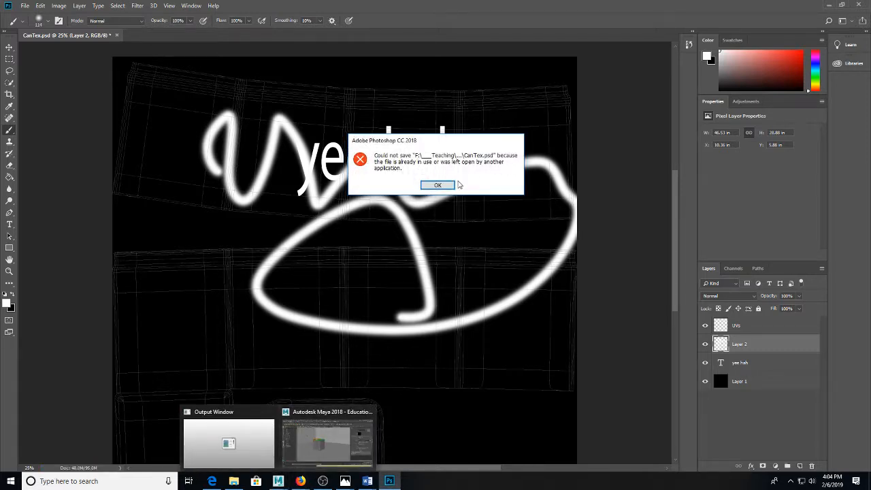
click(439, 186)
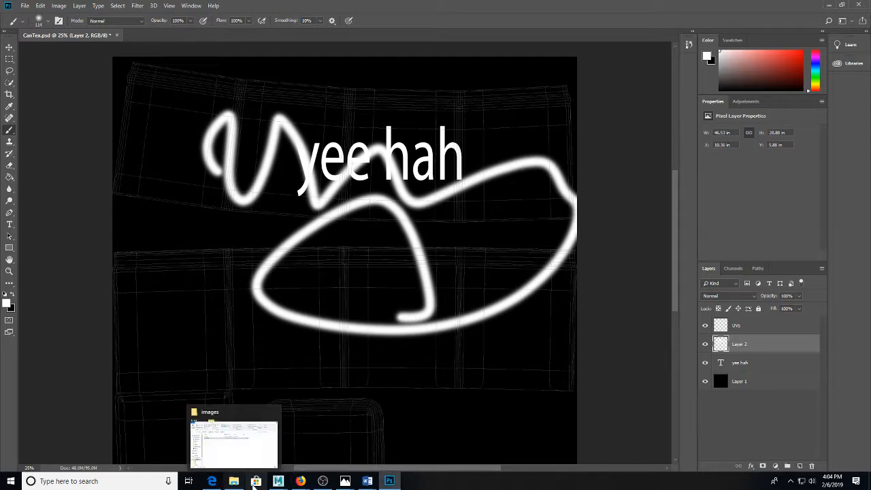
click(325, 438)
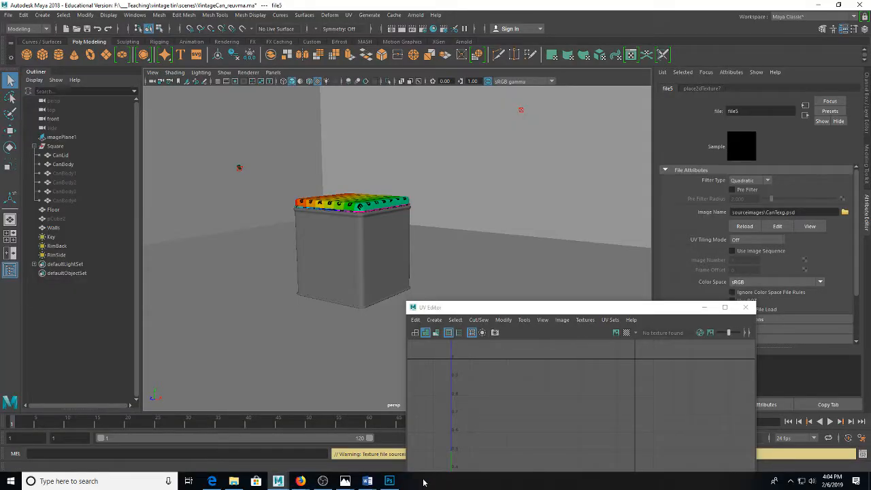
Step: Switch to Photoshop and save the painted can texture as a PNG copy named CanTex, using the large file size option
click(389, 481)
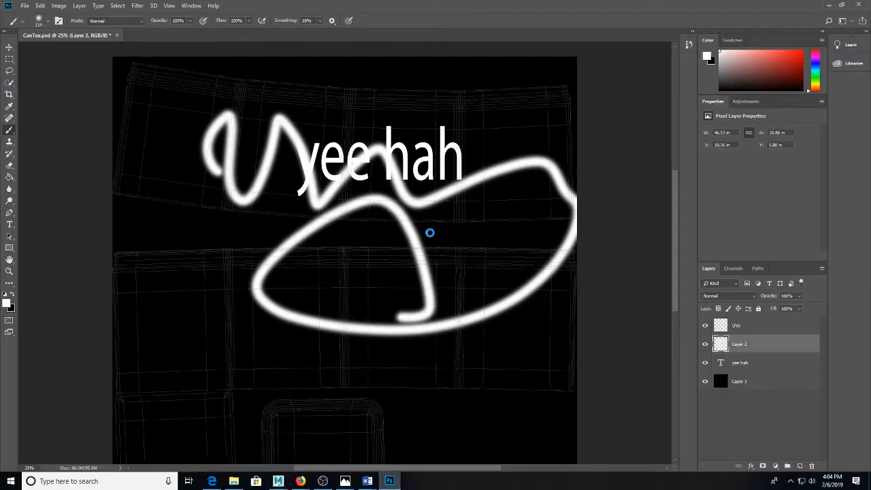
key(ctrl+shift+s)
click(238, 209)
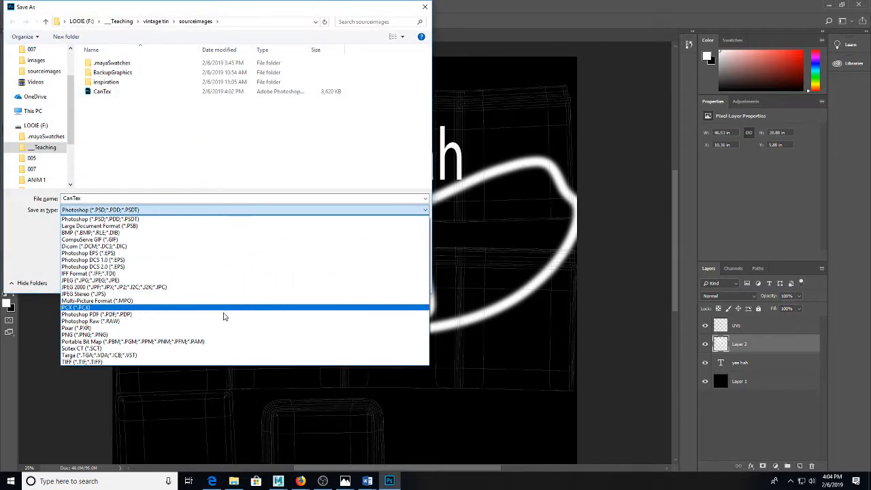
click(224, 334)
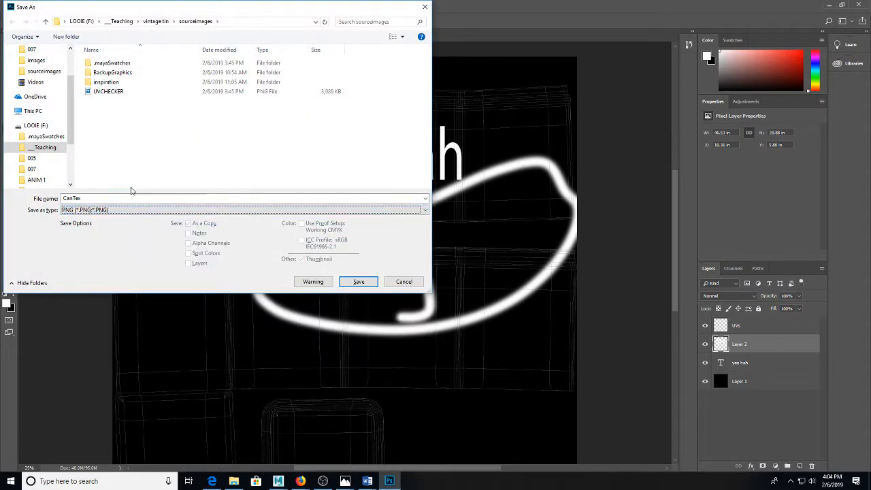
click(359, 281)
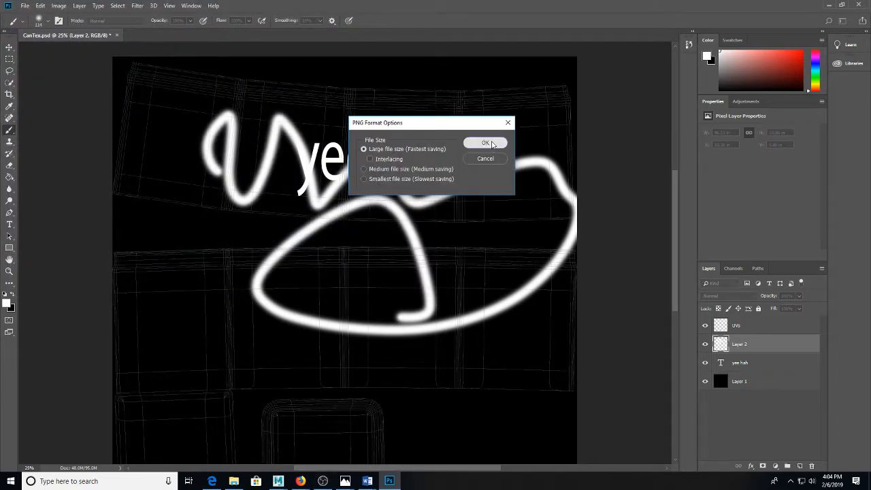
click(492, 144)
Step: Switch to Maya and load CanTex.png from the sourceimages folder as the image of the file texture node
mouse_move(278, 481)
click(311, 456)
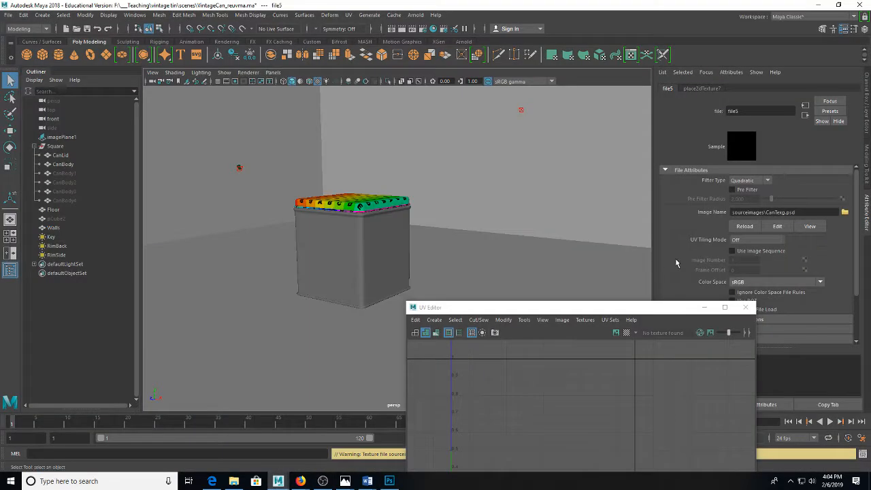
click(844, 212)
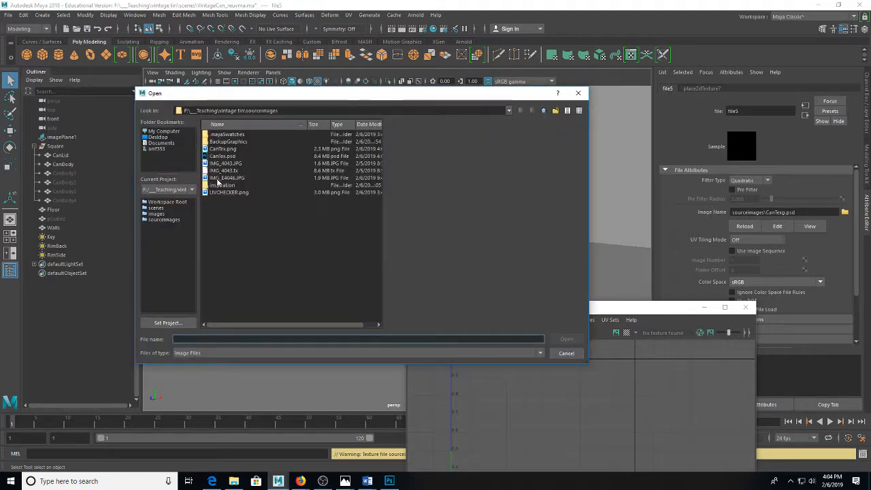
double_click(228, 149)
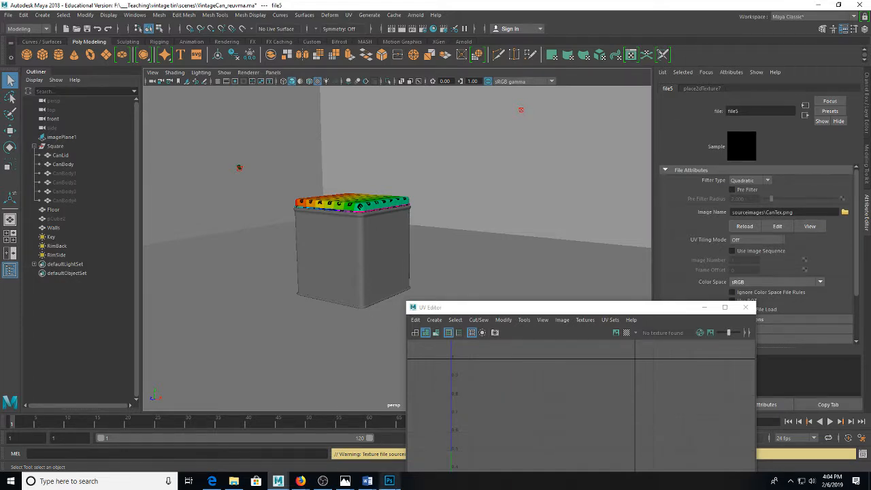
Step: Display texture maps in the perspective view and examine how the lettering and brush strokes wrap around the can body
click(389, 481)
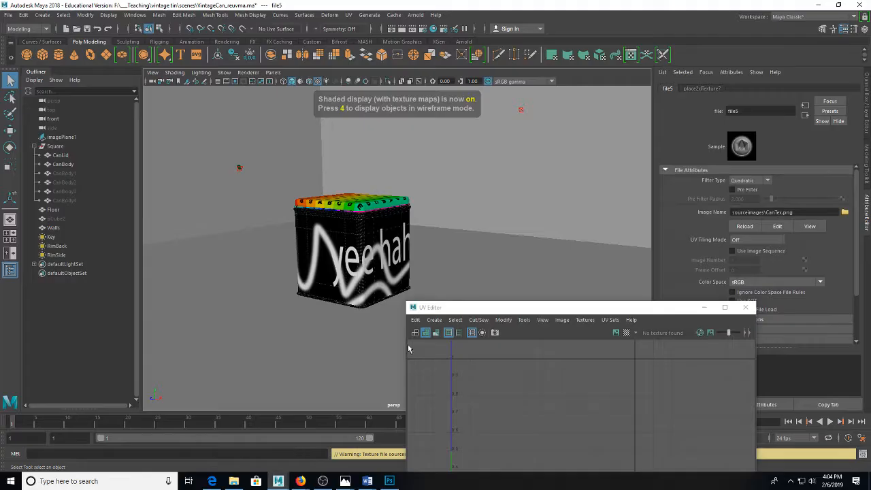
click(278, 481)
scroll(373, 226, up, 5)
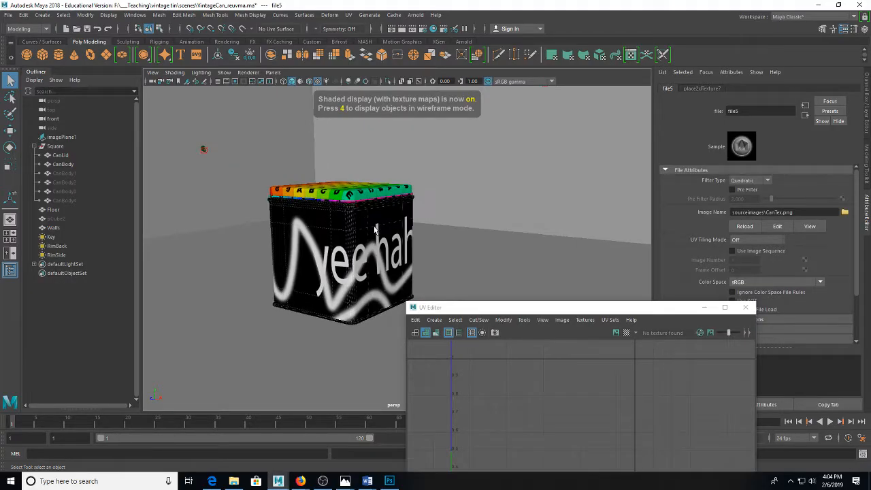
drag(374, 226, 361, 236)
scroll(361, 236, down, 3)
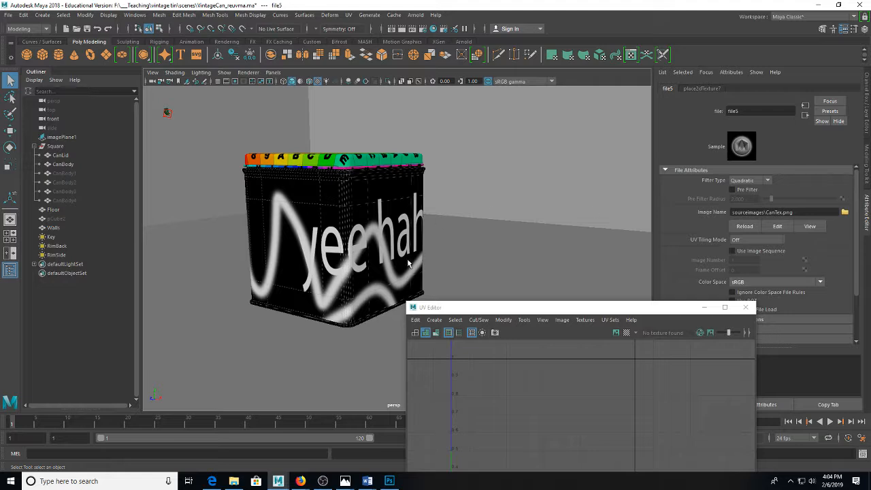
drag(463, 239, 447, 250)
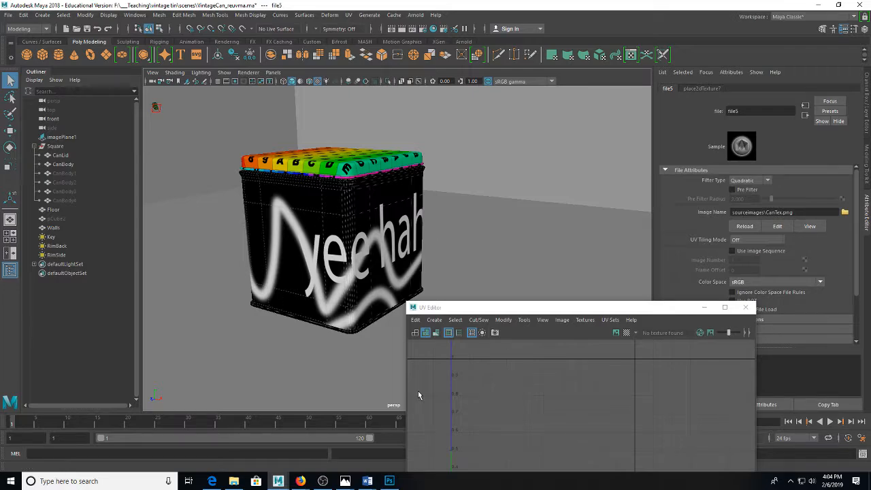
Step: Switch to Photoshop, try to save CanTex.psd, and quit the program without saving the changes
click(389, 481)
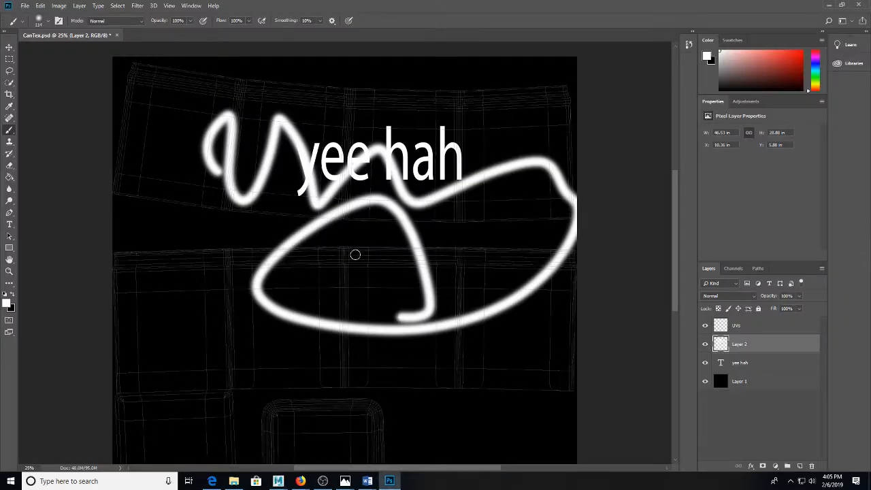
key(ctrl+s)
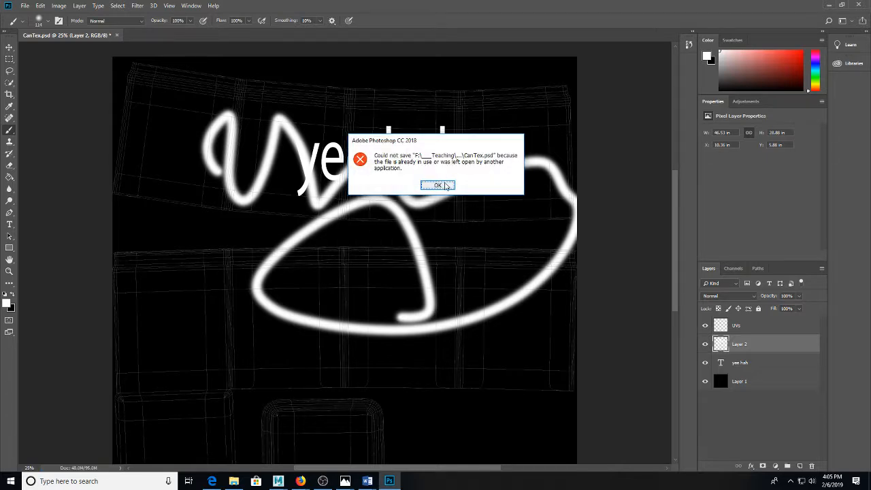
click(446, 185)
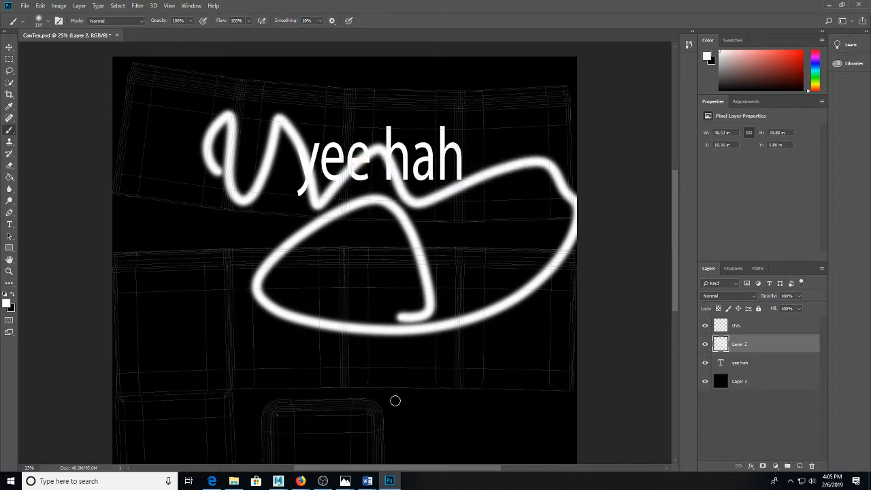
click(860, 4)
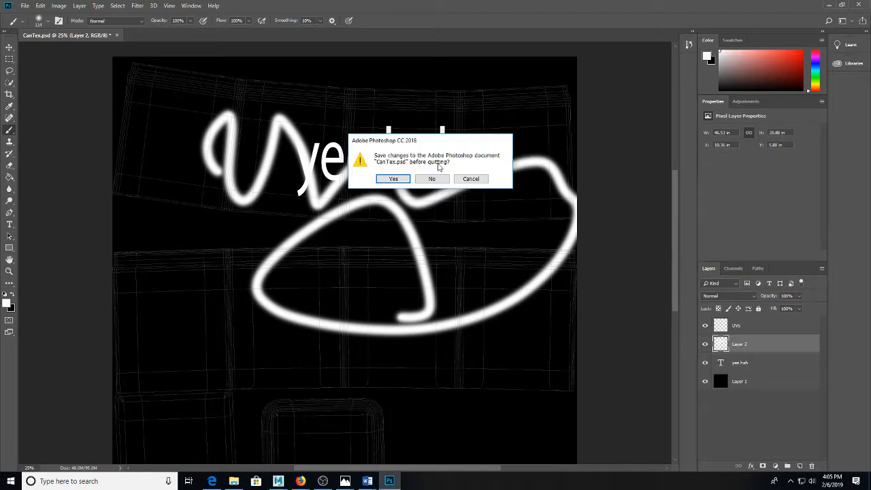
click(432, 184)
Step: Relaunch Photoshop from the Windows search
key(super)
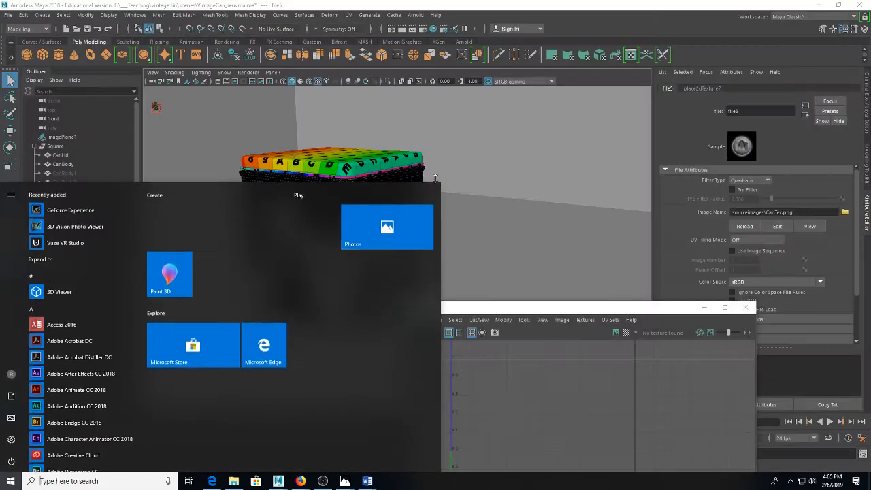
text(ps)
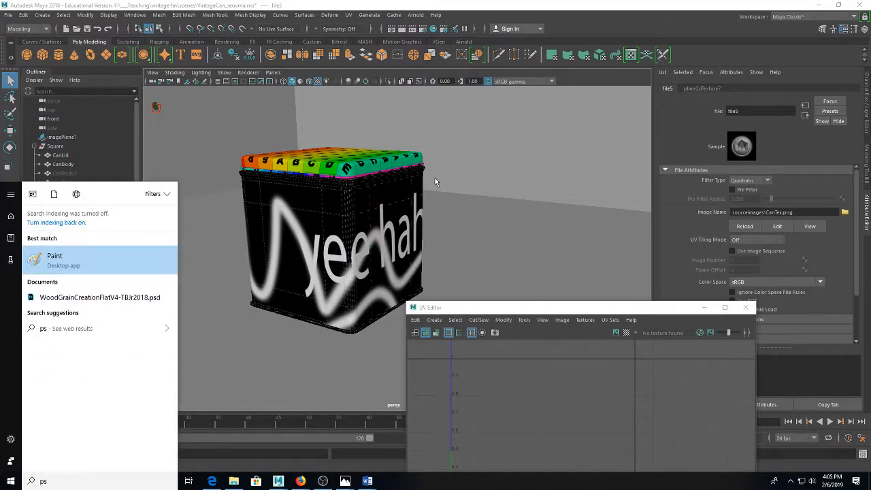
key(BackSpace)
key(BackSpace)
key(super)
text(p)
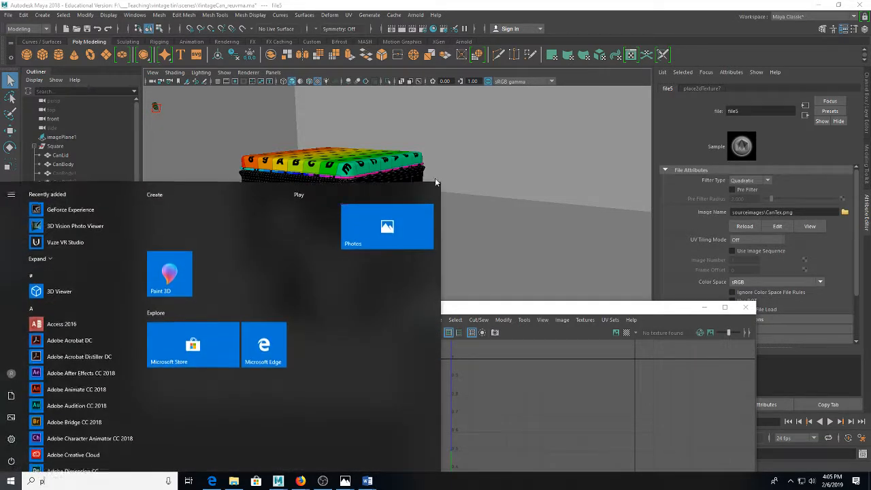
click(114, 265)
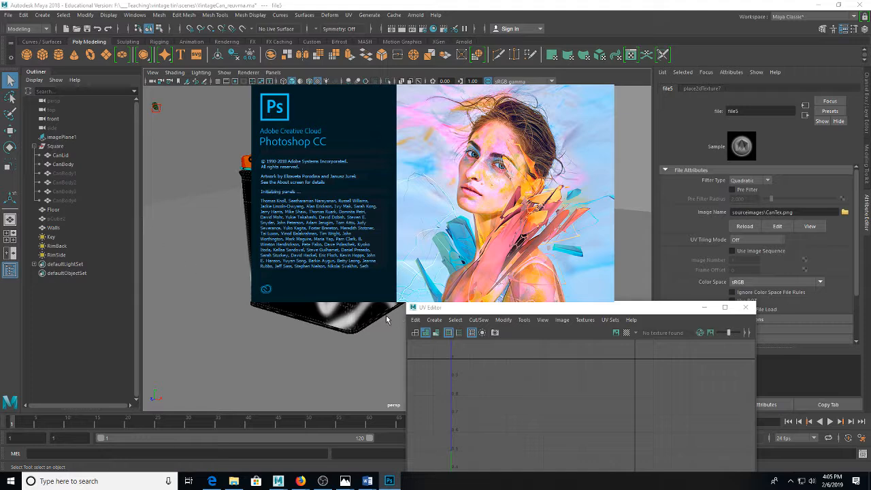
Step: Select the can body in Maya and show its CanTex.png texture behind the UV shells in the UV Editor
click(359, 319)
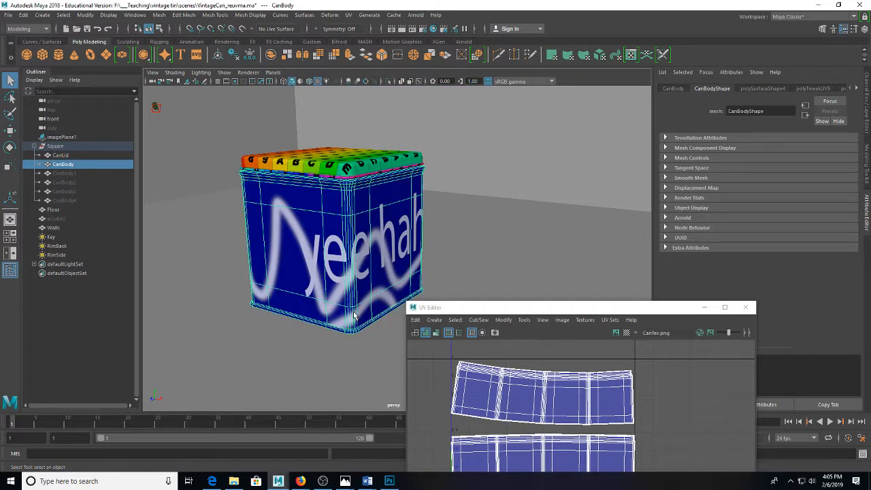
drag(354, 317, 297, 256)
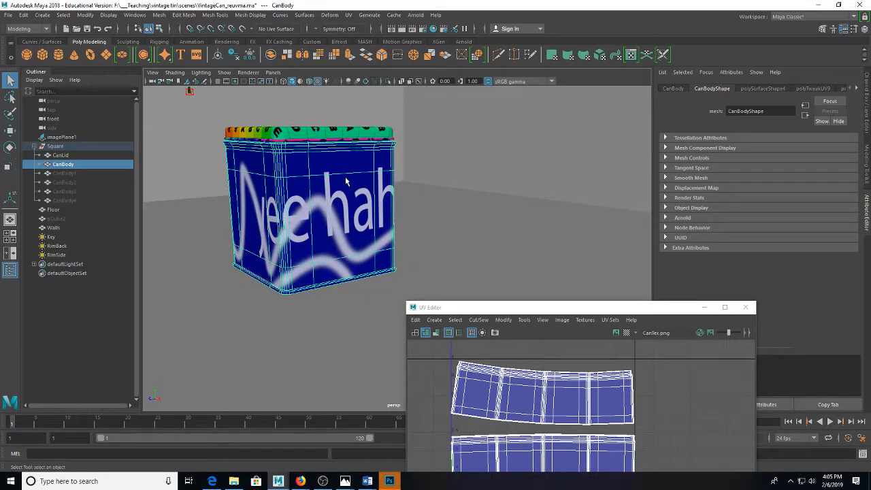
mouse_move(432, 211)
mouse_down()
mouse_move(445, 211)
mouse_move(419, 213)
mouse_up()
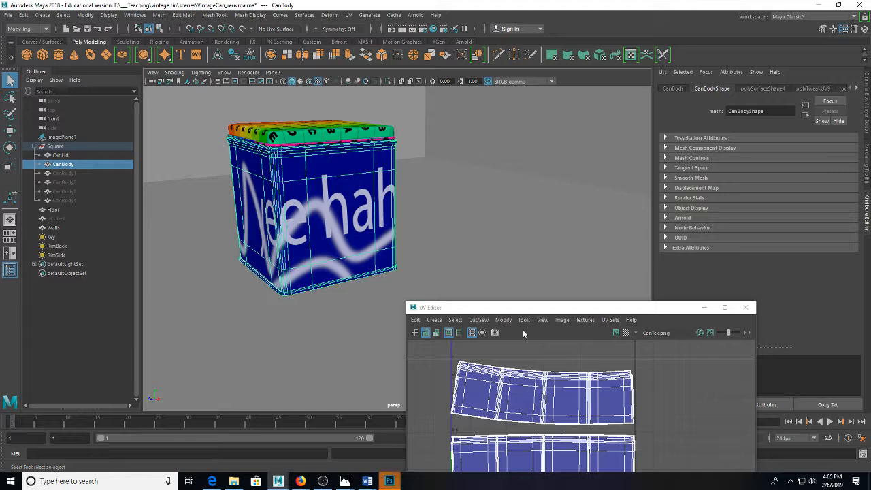
drag(493, 307, 487, 178)
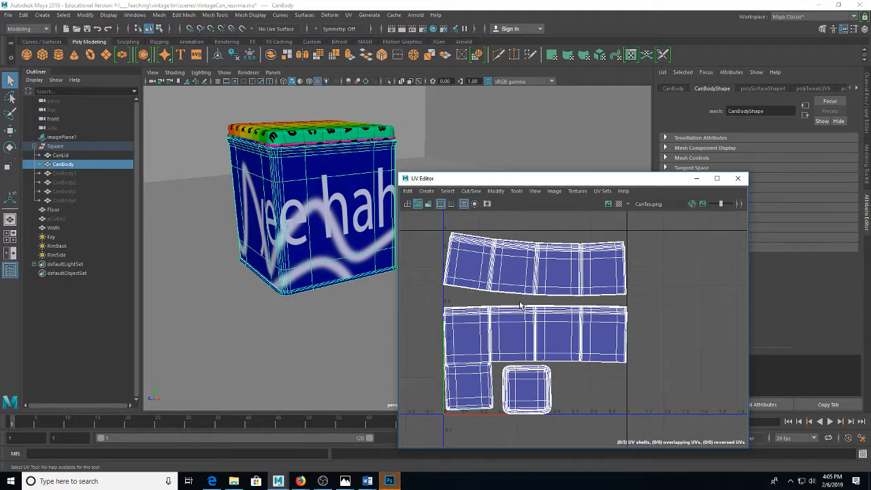
key(6)
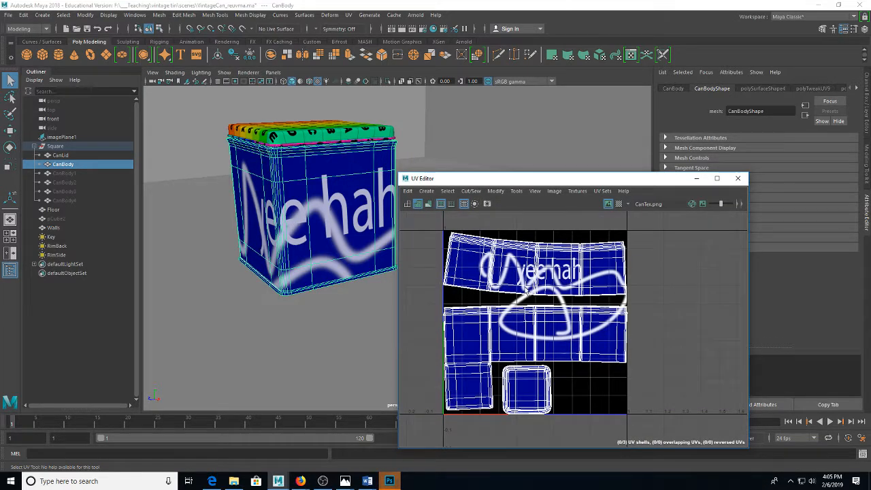
scroll(528, 278, up, 3)
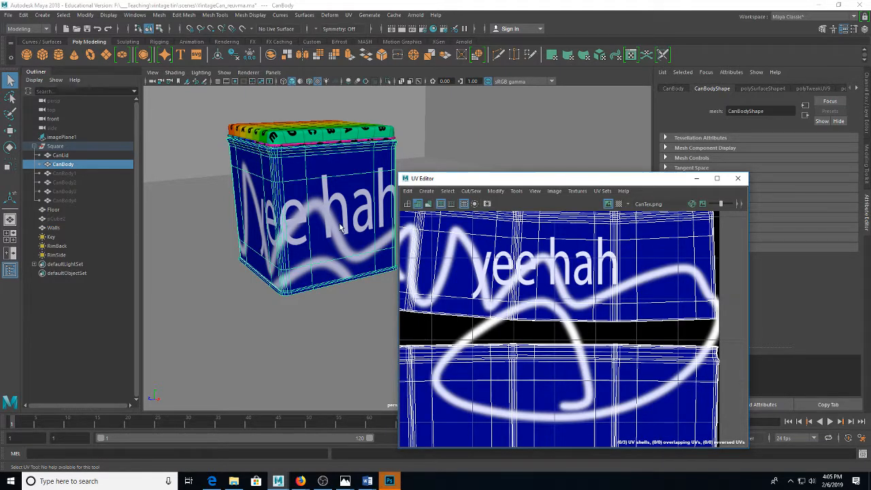
Step: Select the can's lid and body together and combine them into one mesh
drag(339, 151, 334, 179)
click(333, 176)
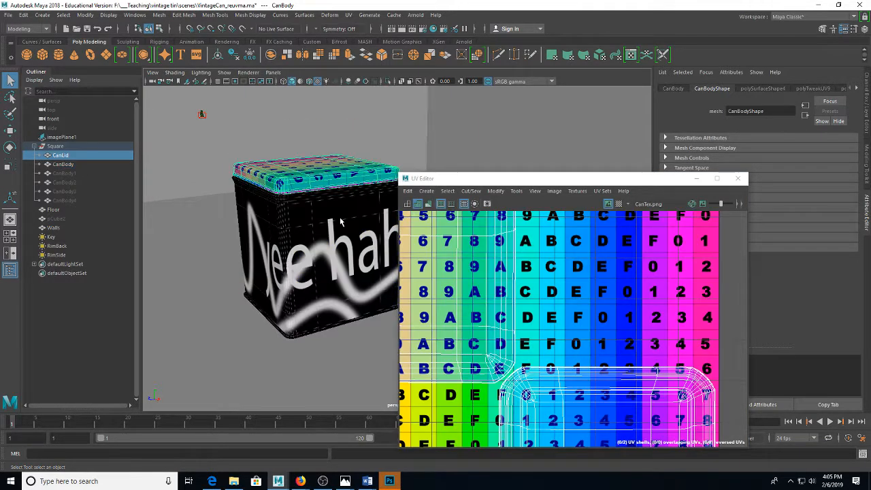
shift+click(340, 220)
scroll(339, 221, down, 3)
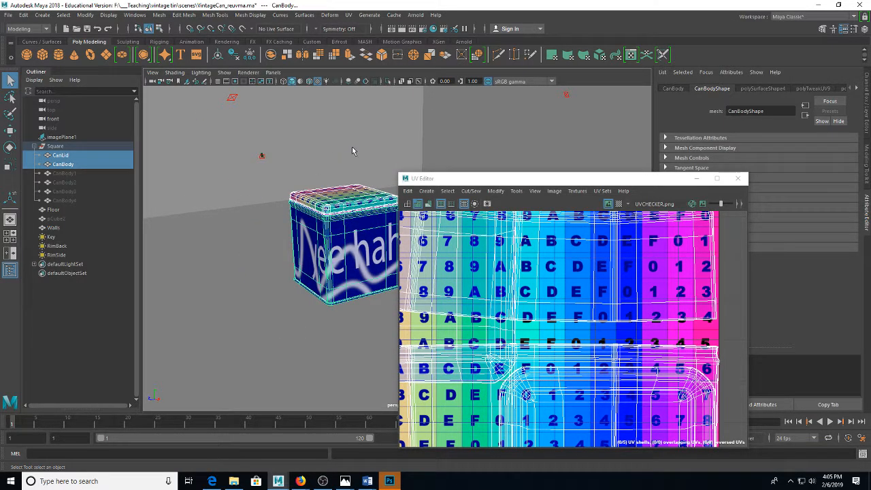
mouse_move(351, 147)
mouse_down()
mouse_move(296, 149)
mouse_move(309, 158)
mouse_move(266, 201)
mouse_move(333, 177)
mouse_up()
click(158, 15)
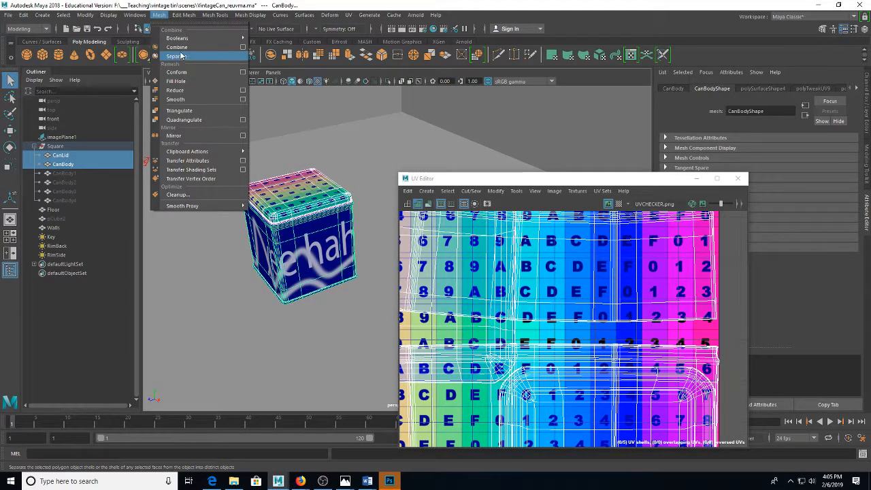
click(177, 47)
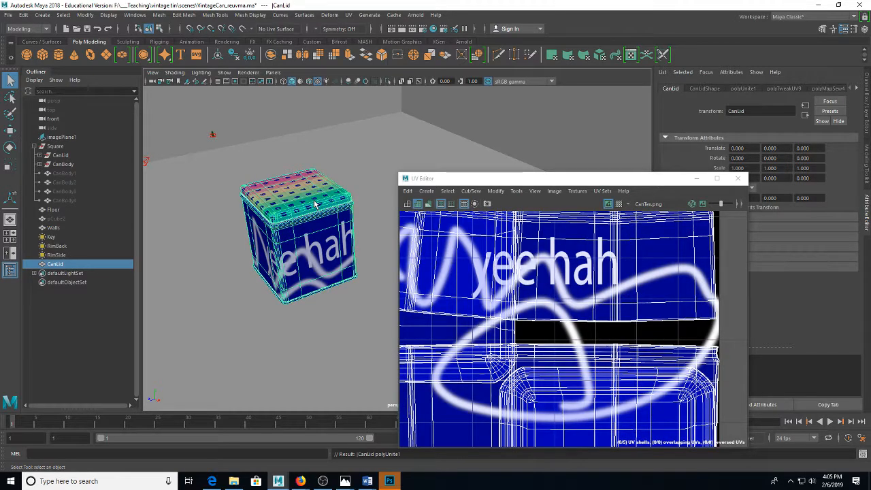
Step: Select the vertices along one side of the combined can and move them inward to make the can narrower
drag(296, 194, 367, 253)
drag(341, 294, 360, 264)
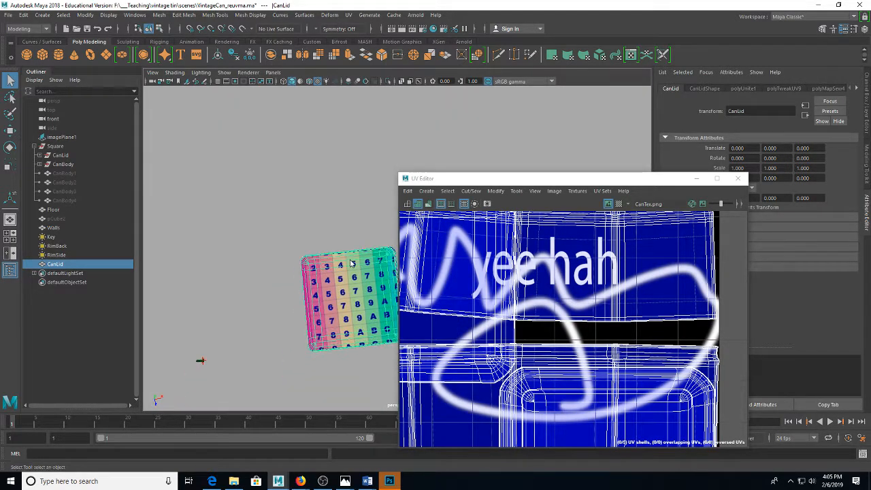
right_click(350, 219)
click(313, 220)
key(4)
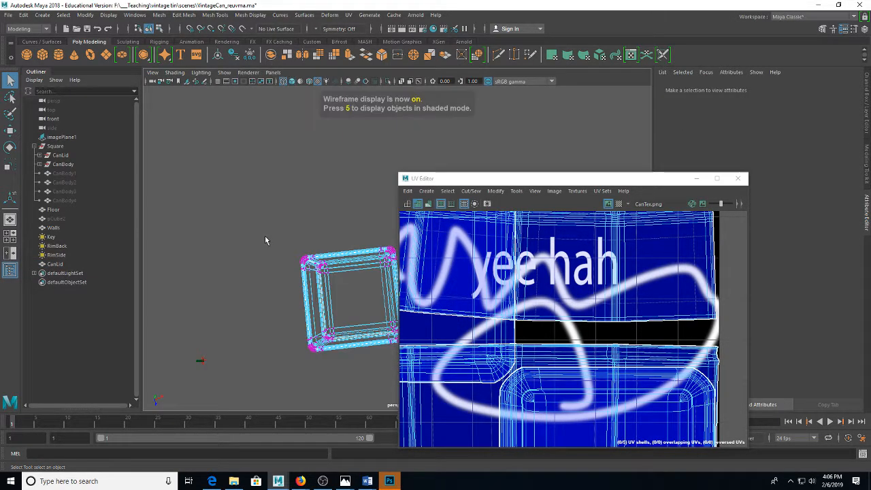
drag(266, 236, 316, 248)
key(w)
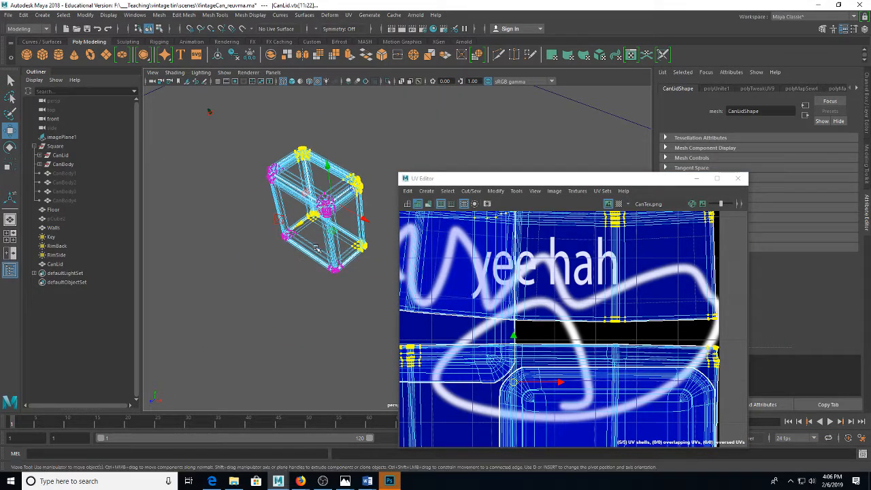
key(5)
scroll(327, 184, up, 5)
drag(300, 166, 319, 202)
key(4)
key(5)
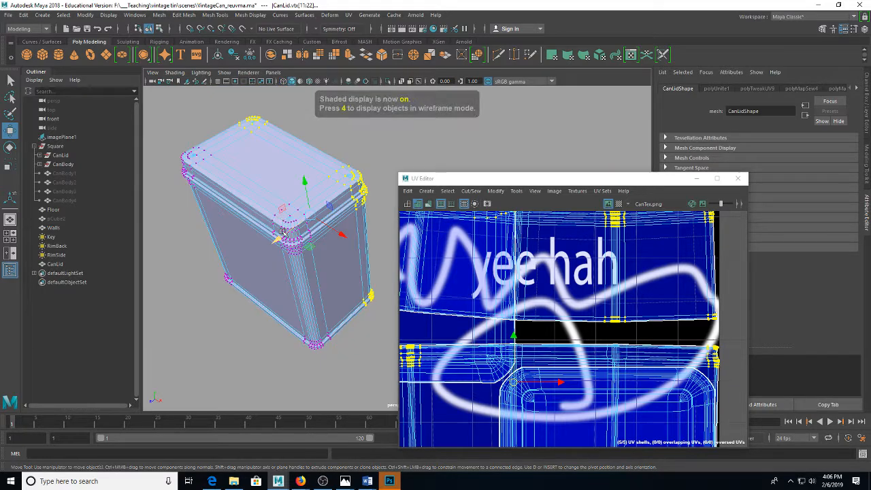
Step: Return the combined can to object selection mode and select the whole mesh
right_click(284, 236)
click(240, 209)
drag(239, 209, 250, 170)
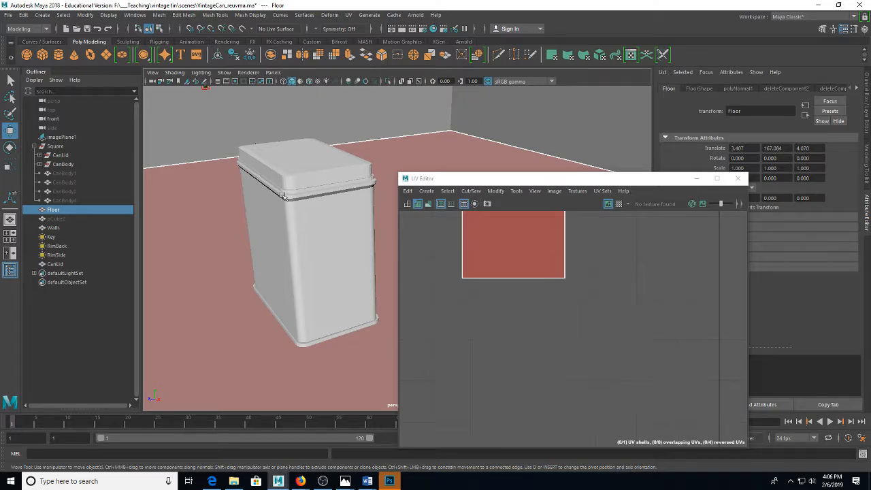
click(306, 207)
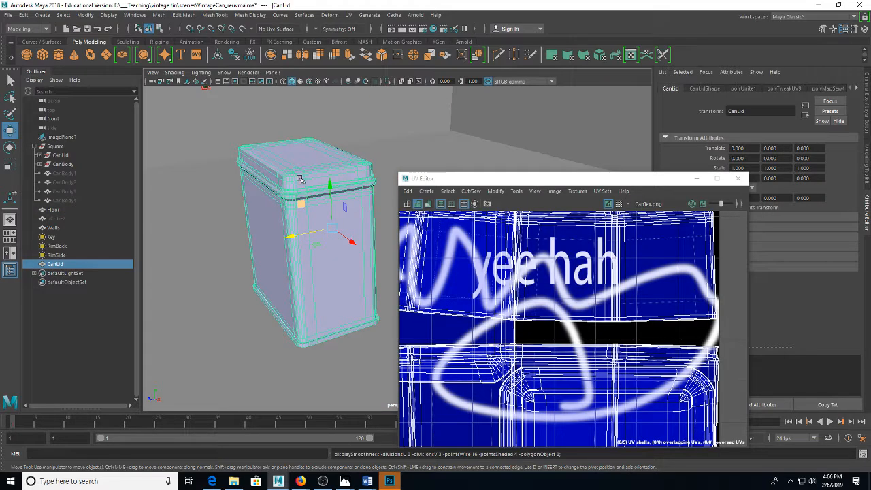
Step: Display the combined can in smooth preview with its texture maps shown in the viewport
key(3)
right_click(298, 177)
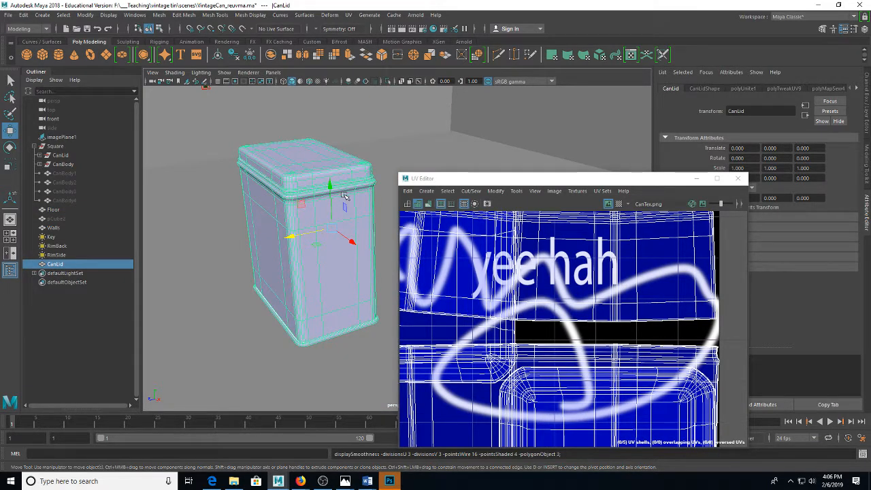
key(6)
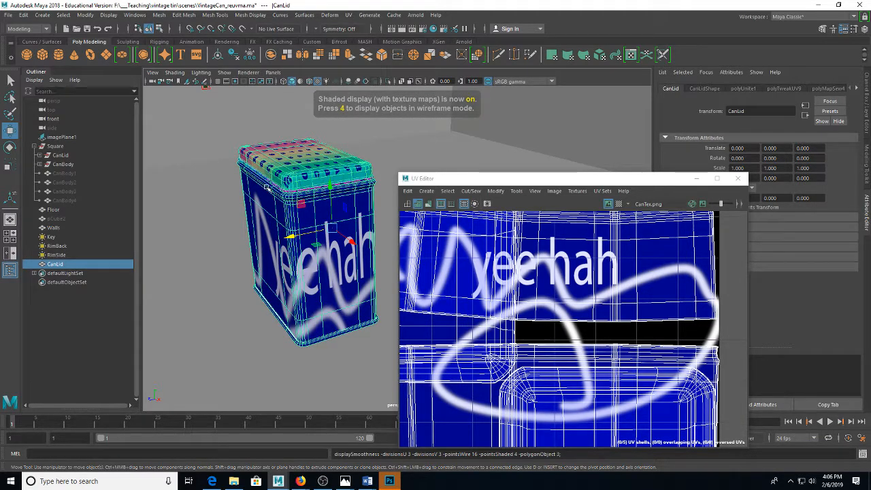
drag(305, 198, 297, 230)
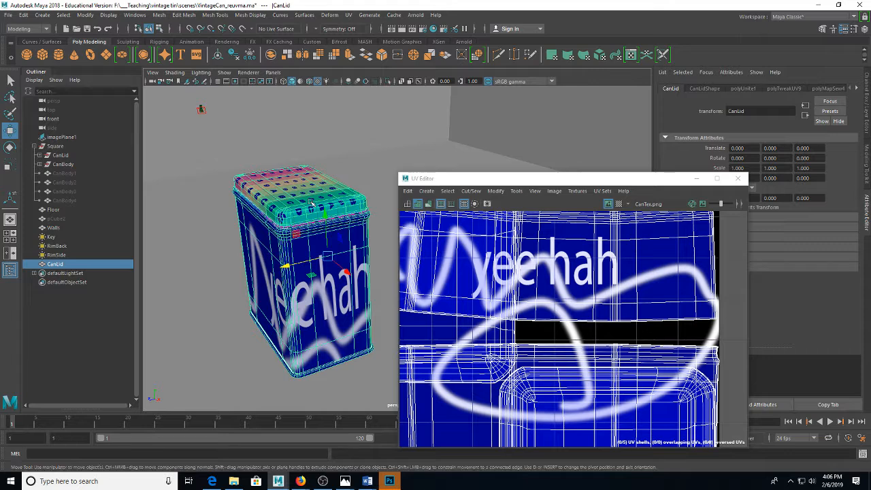
scroll(312, 202, up, 2)
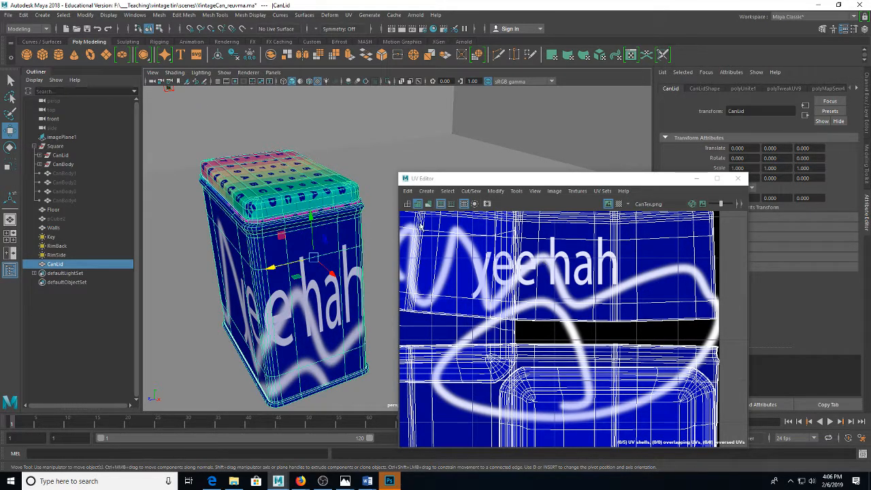
Step: Return the combined can to object mode and separate it back into lid and body meshes
right_click(543, 245)
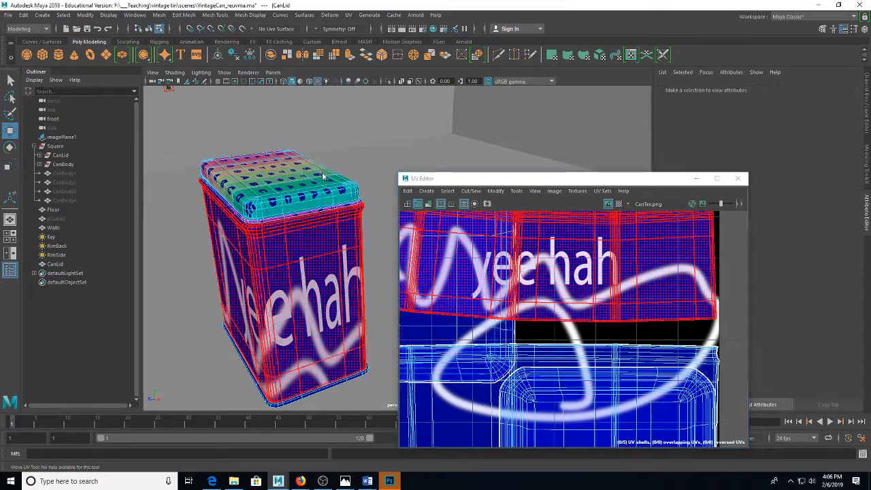
click(322, 176)
click(158, 14)
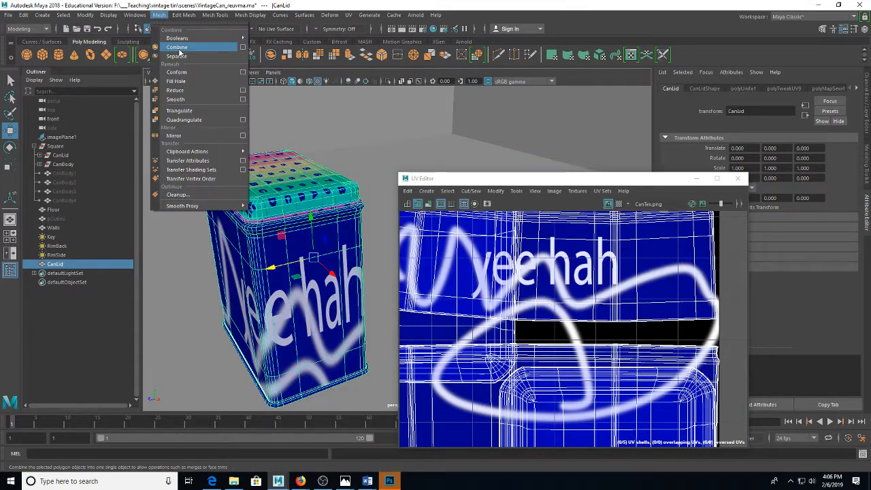
click(184, 57)
drag(321, 172, 347, 197)
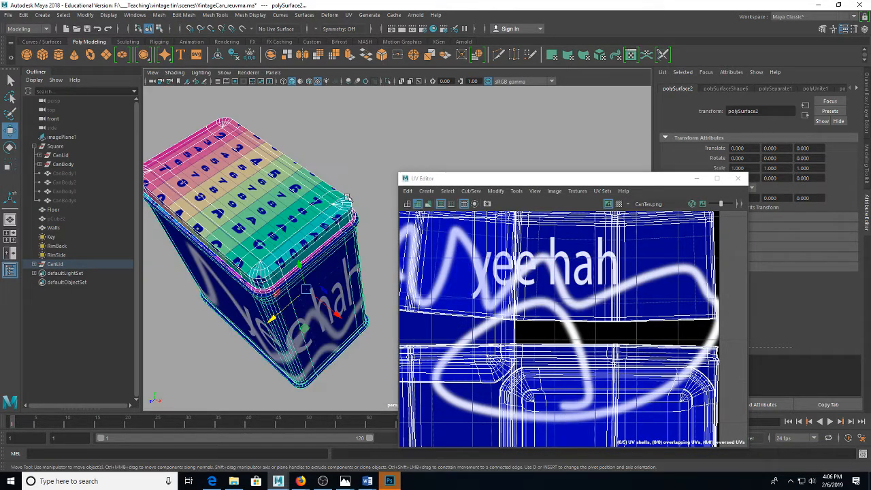
Step: Select the separated lid and isolate it in the viewport so its checker pattern is visible from above
click(297, 204)
key(ctrl+1)
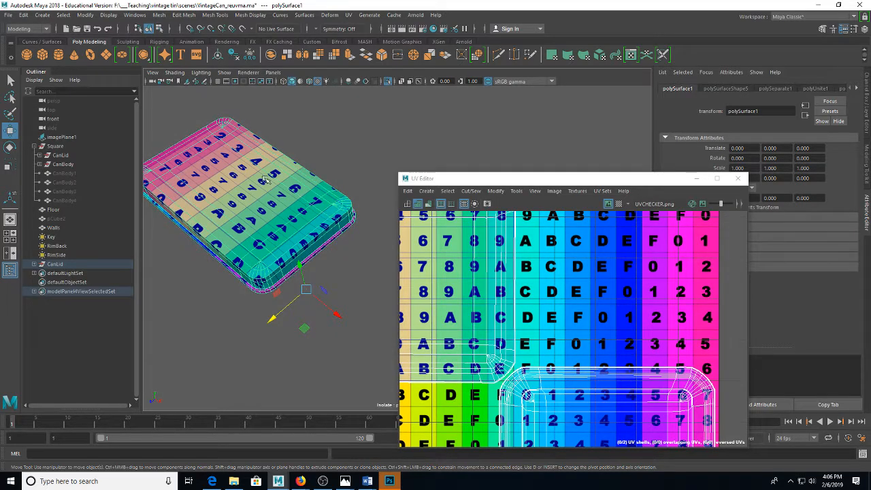
drag(233, 238, 214, 225)
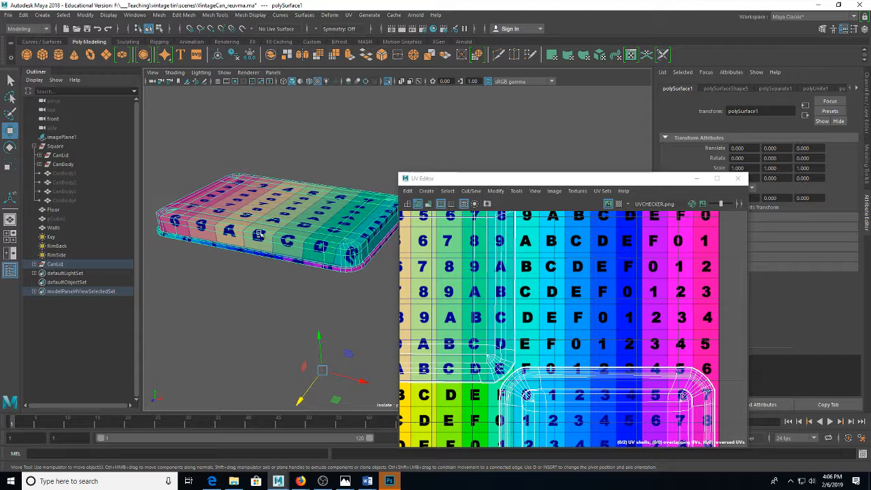
drag(299, 219, 303, 232)
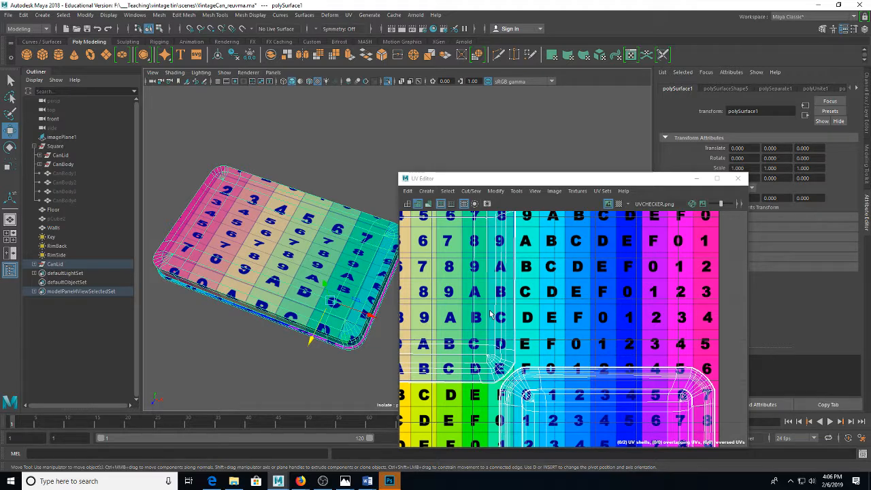
Step: Select the upper row of UVs on the lid's upper shell and move them down until the checker squares look even
scroll(538, 307, down, 3)
right_click(509, 275)
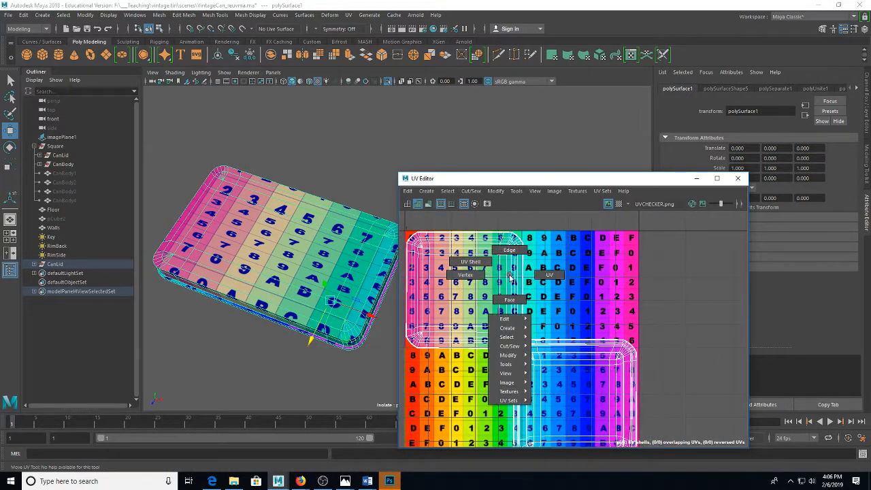
click(549, 274)
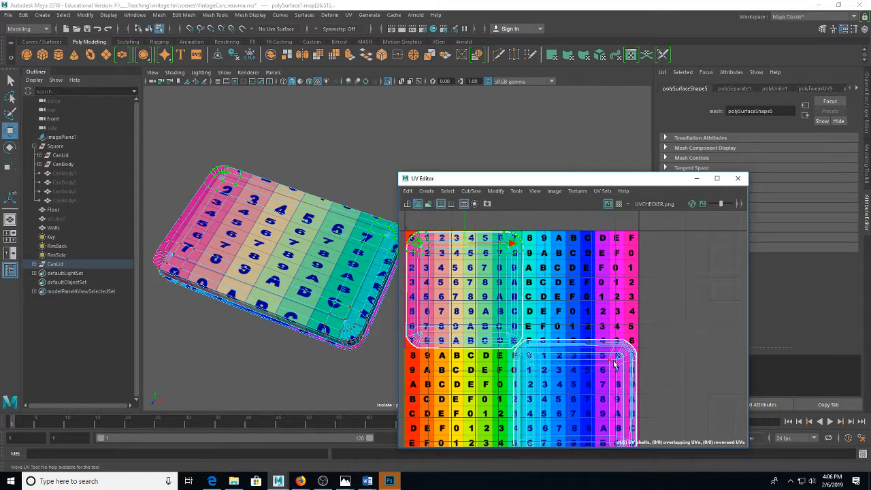
drag(246, 347, 283, 234)
drag(466, 233, 466, 257)
drag(353, 218, 362, 274)
drag(348, 216, 349, 245)
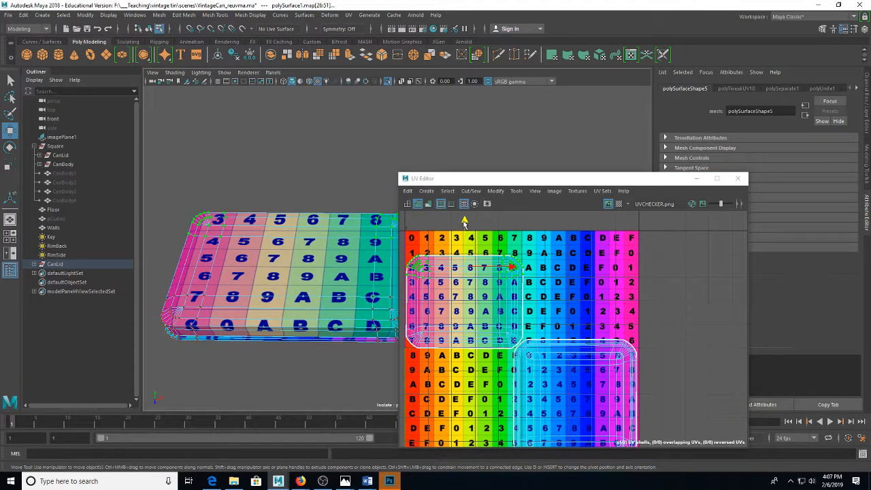
drag(463, 222, 464, 250)
drag(346, 293, 305, 306)
drag(305, 306, 314, 270)
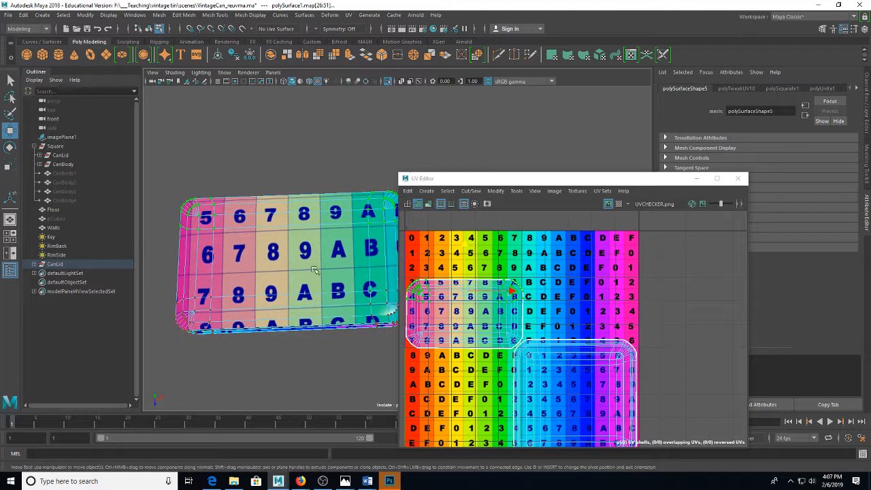
drag(464, 259, 462, 256)
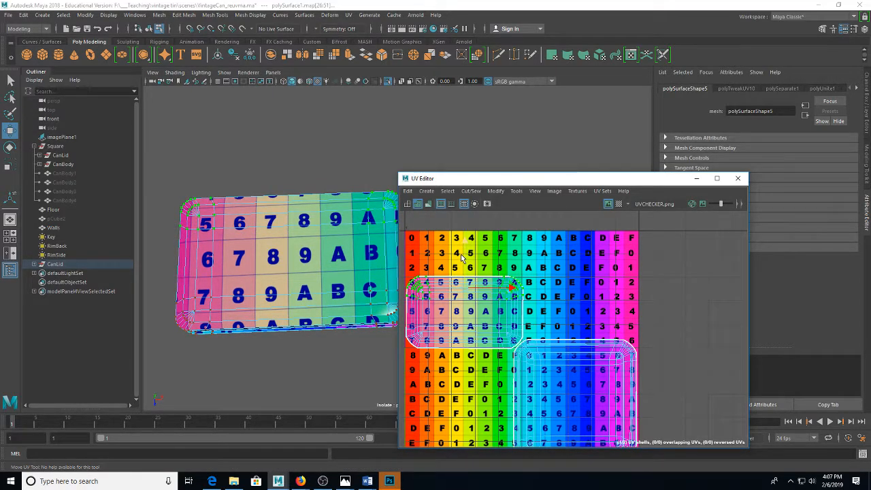
Step: Select the bottom row of UVs on the lid's lower shell and move them up to shorten that shell
drag(515, 338, 454, 251)
drag(591, 400, 334, 205)
drag(511, 315, 513, 272)
key(q)
right_click(439, 245)
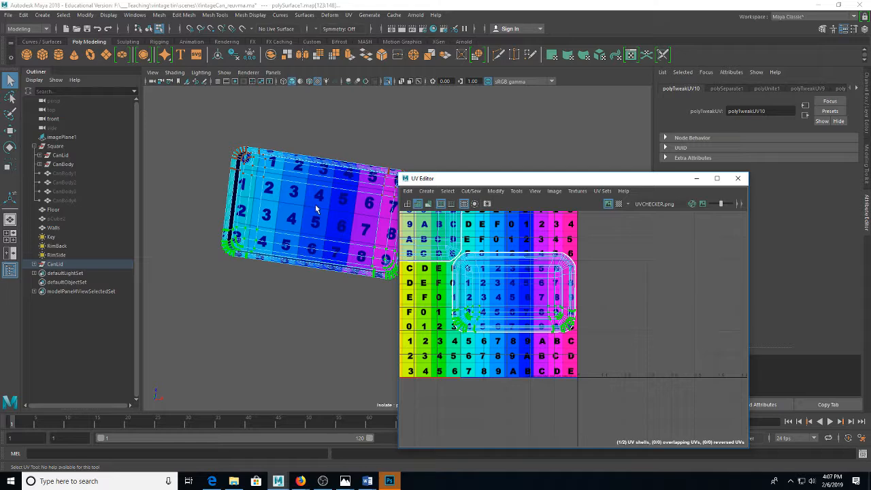
Step: Leave the lid's isolated view, then select the can body and isolate and frame it instead
alt+click(311, 186)
key(ctrl+1)
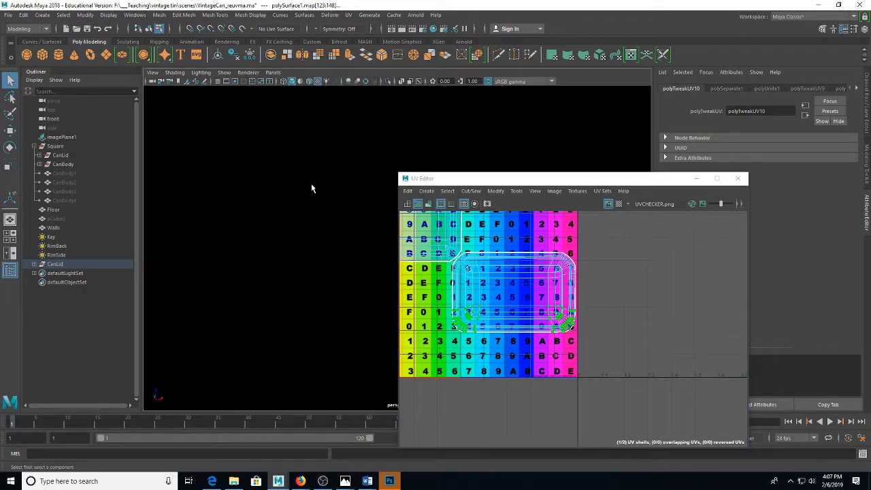
alt+drag(321, 185, 291, 261)
click(350, 251)
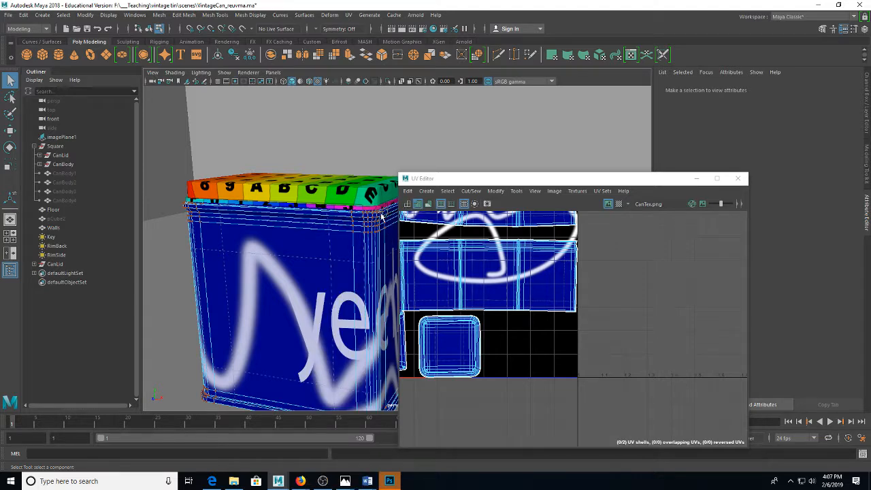
click(369, 236)
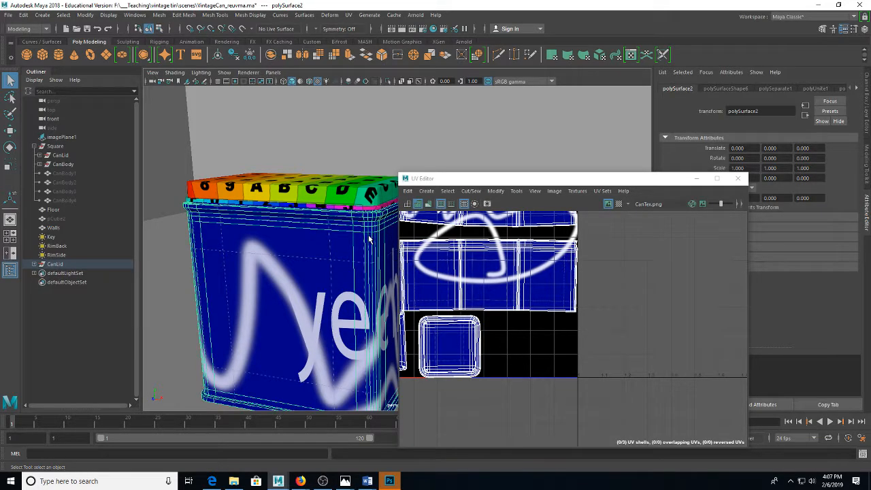
key(ctrl+1)
key(f)
scroll(531, 286, up, 5)
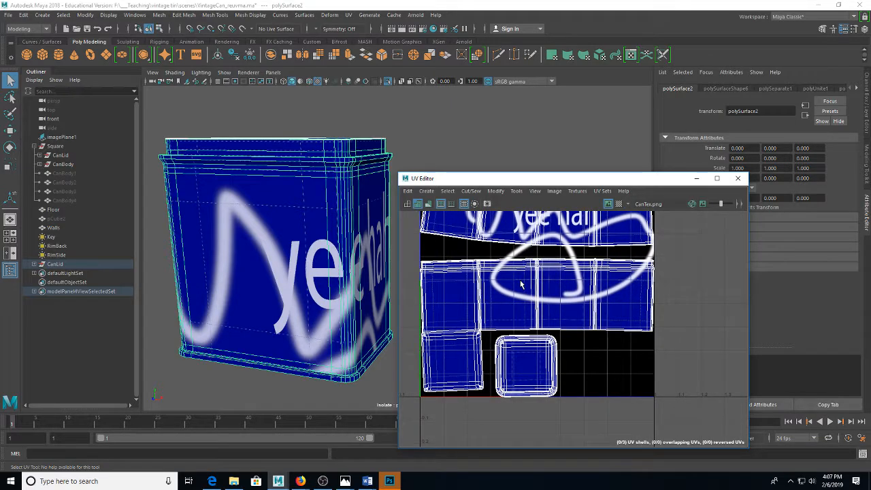
drag(357, 333, 352, 308)
Step: Try assigning the existing aiStandardSurface3 material to the can body
right_click(329, 219)
mouse_move(340, 471)
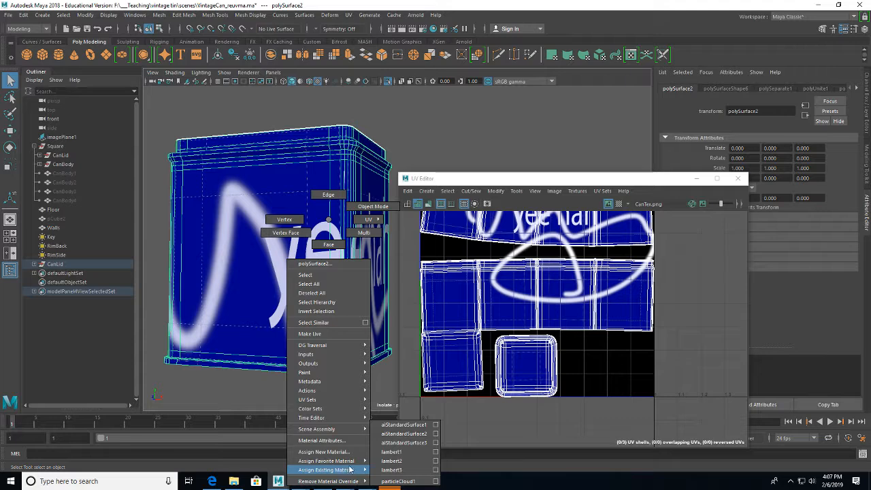
click(411, 443)
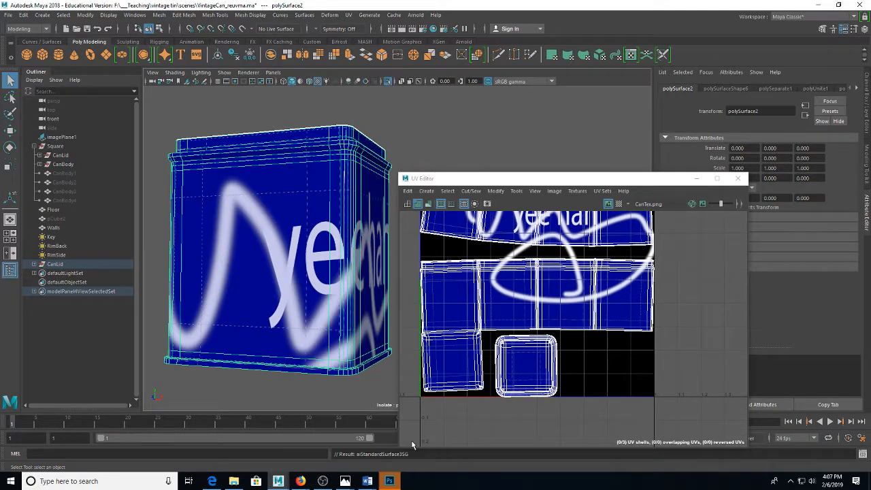
Step: Assign the can body the existing material that carries the UVCHECKER.png texture
right_click(360, 277)
mouse_move(380, 417)
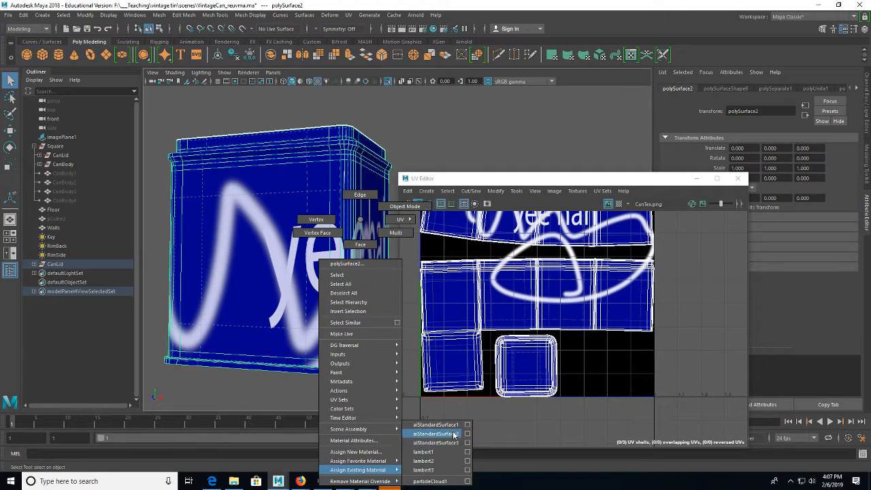
click(441, 387)
drag(269, 204, 297, 234)
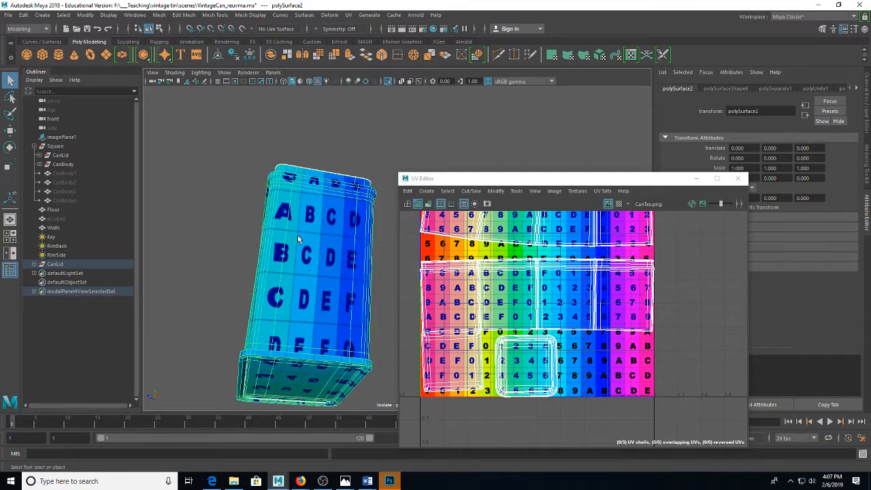
Step: Select the three right-hand UV columns of the body's lower strip shell and move them left to narrow its second panel
right_click(506, 274)
click(468, 261)
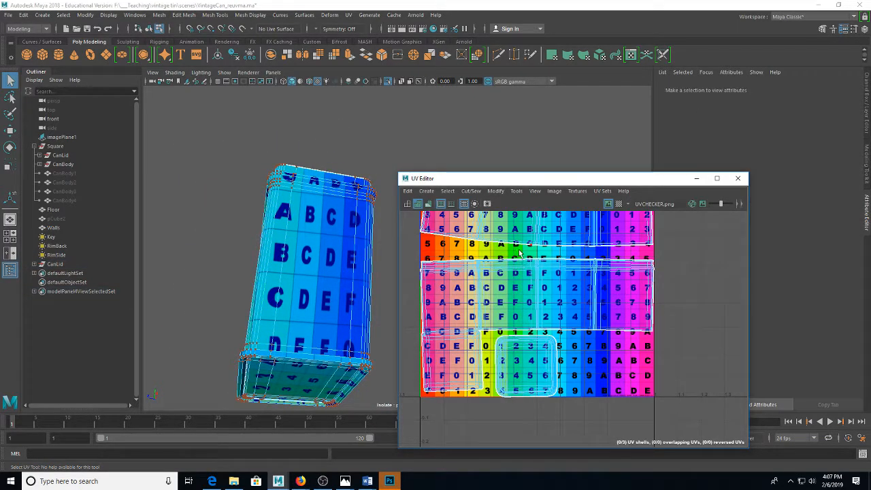
drag(558, 249, 676, 331)
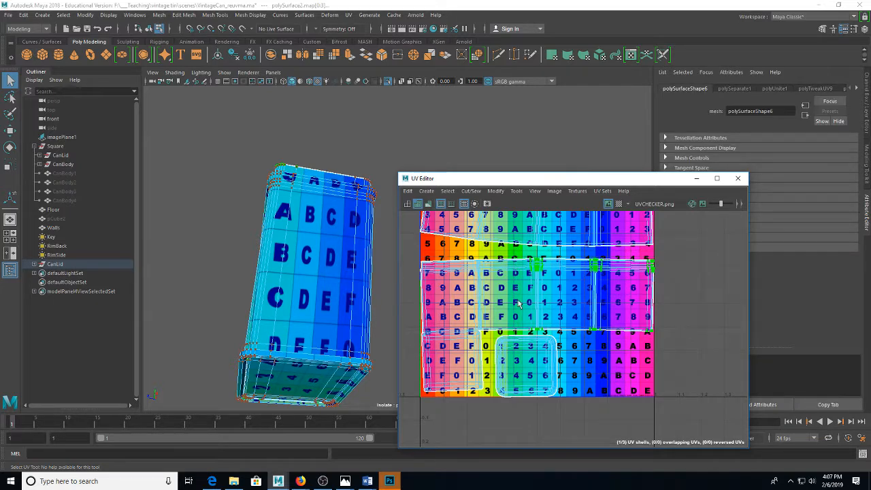
drag(312, 276, 342, 347)
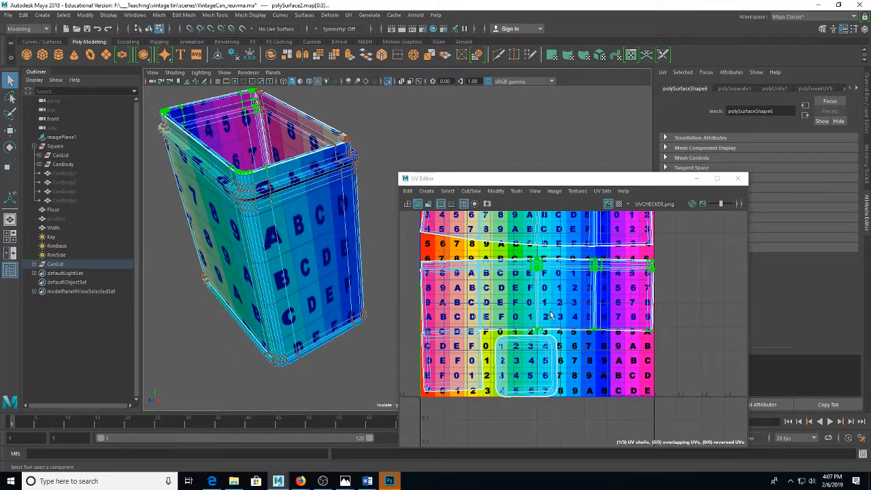
key(w)
drag(631, 298, 594, 297)
drag(170, 229, 265, 256)
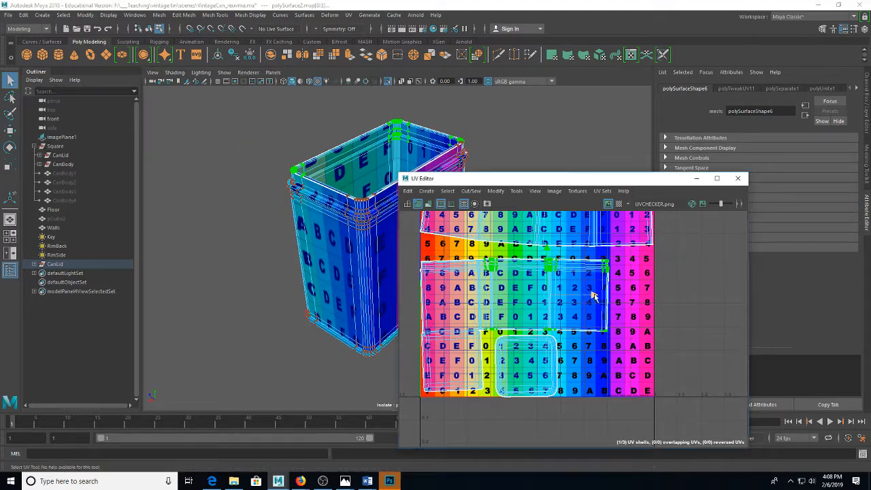
Step: Move the rightmost UV column of the lower strip shell left to narrow its end panel, with the checker image hidden behind the UVs
key(w)
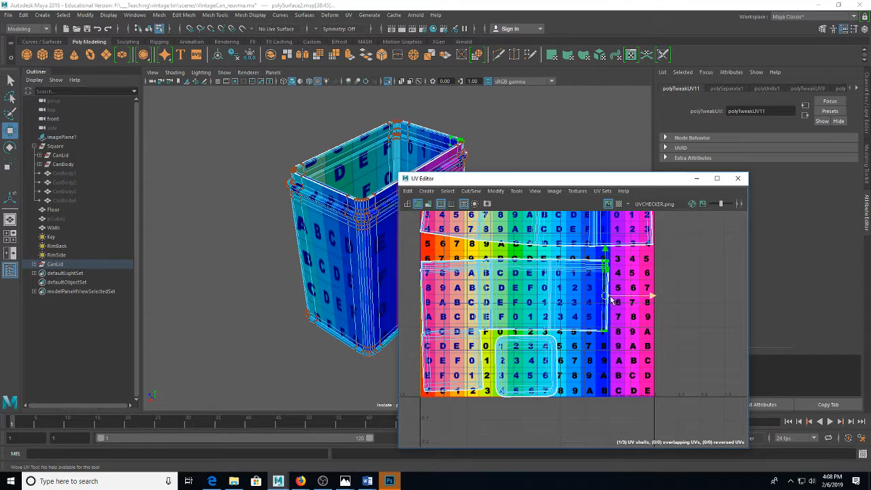
mouse_move(647, 295)
mouse_down()
mouse_move(619, 299)
mouse_move(631, 297)
mouse_up()
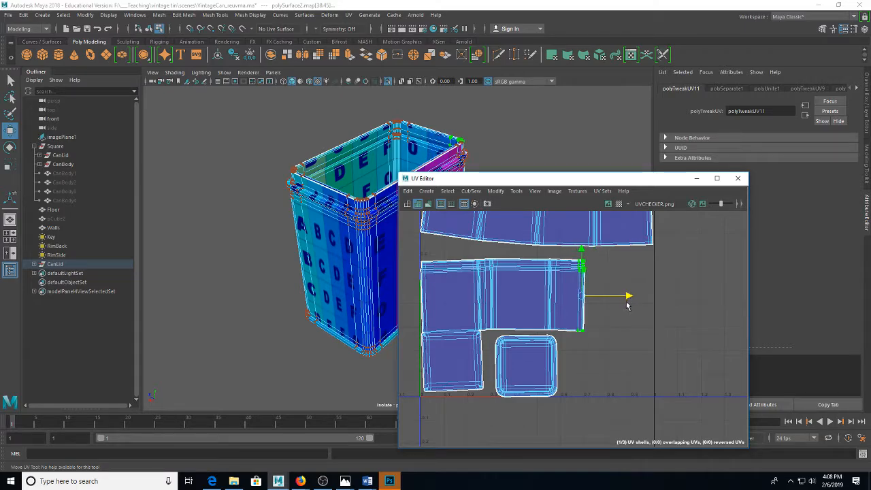
drag(392, 208, 578, 215)
drag(234, 282, 299, 275)
drag(272, 246, 332, 260)
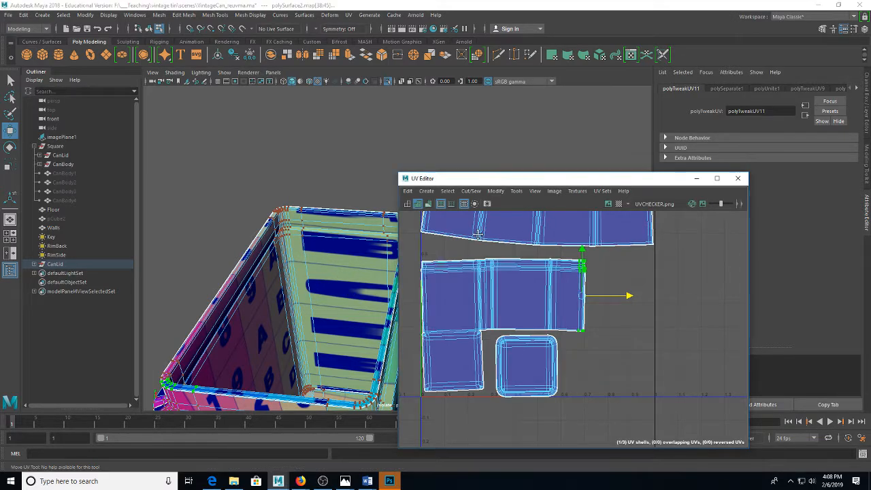
Step: Try moving the three right-hand UV columns of the body's upper strip shell left, and undo the move
drag(477, 236, 478, 317)
drag(291, 317, 349, 258)
click(330, 159)
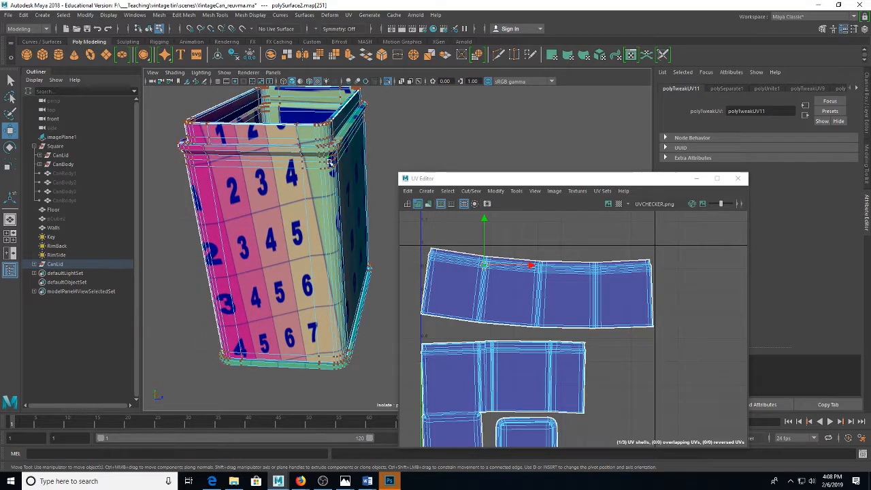
key(q)
drag(503, 239, 676, 333)
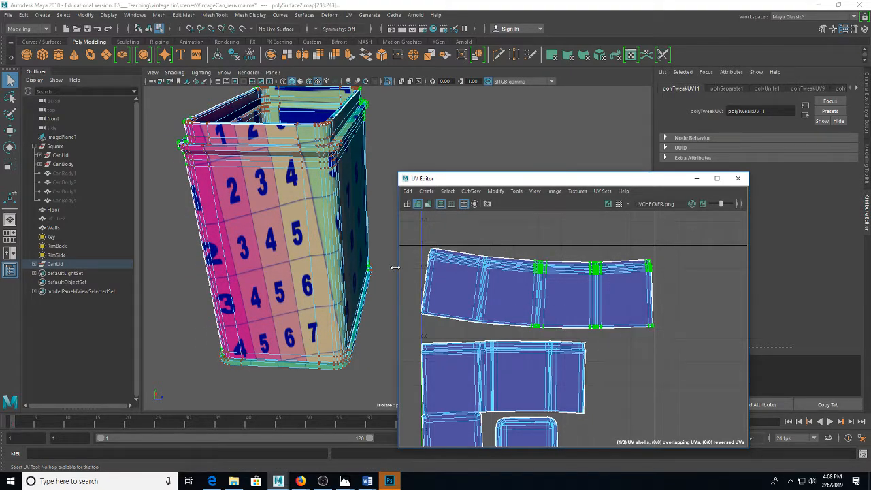
key(w)
drag(637, 295, 626, 298)
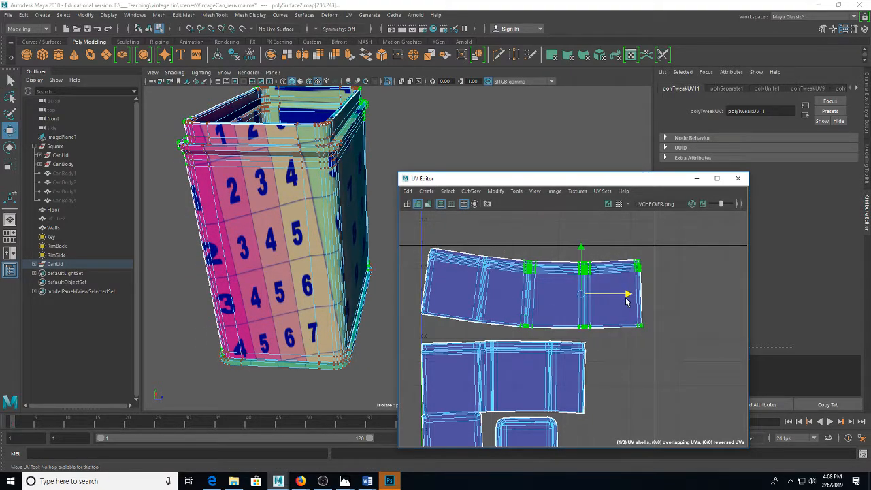
drag(369, 271, 288, 277)
key(ctrl+z)
key(q)
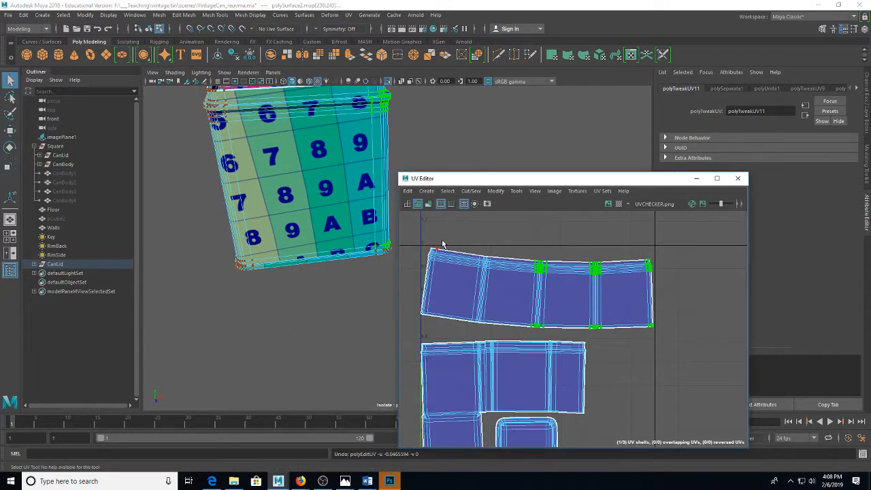
Step: Select the leftmost UV column of the body's upper strip shell, move it right to narrow its end panel, and lower it slightly
drag(453, 240, 416, 318)
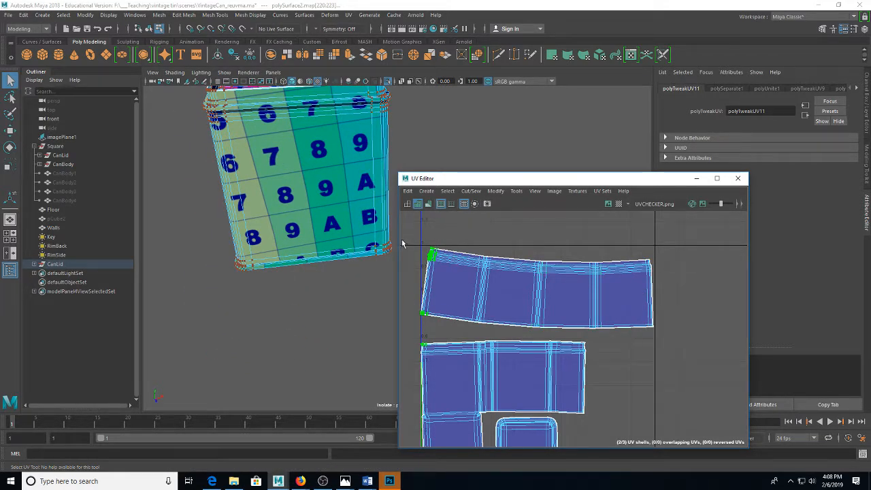
drag(401, 243, 446, 320)
key(w)
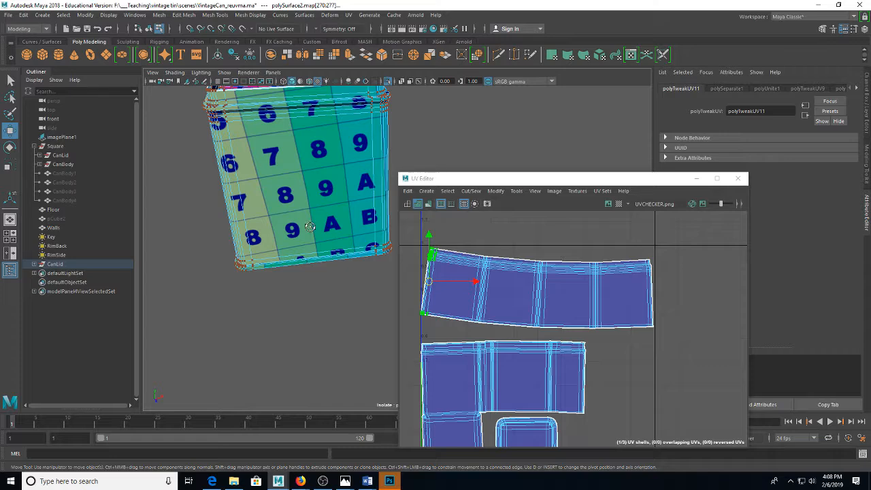
drag(310, 227, 340, 218)
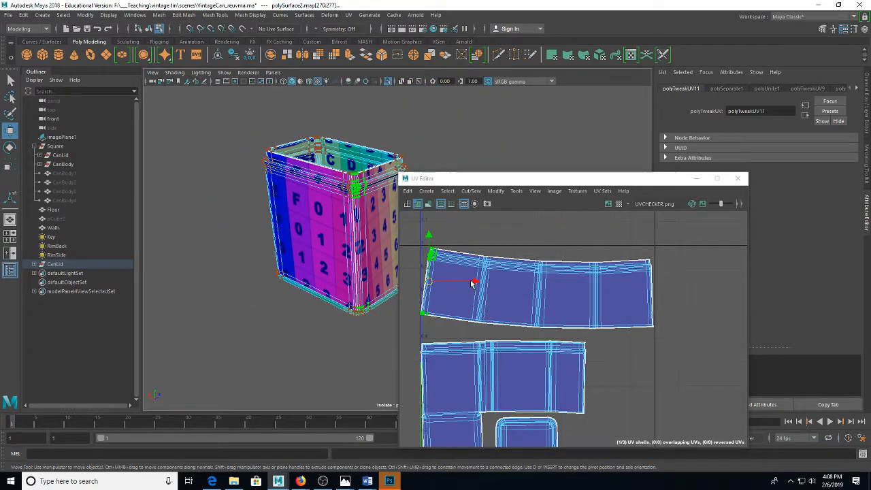
drag(473, 283, 488, 288)
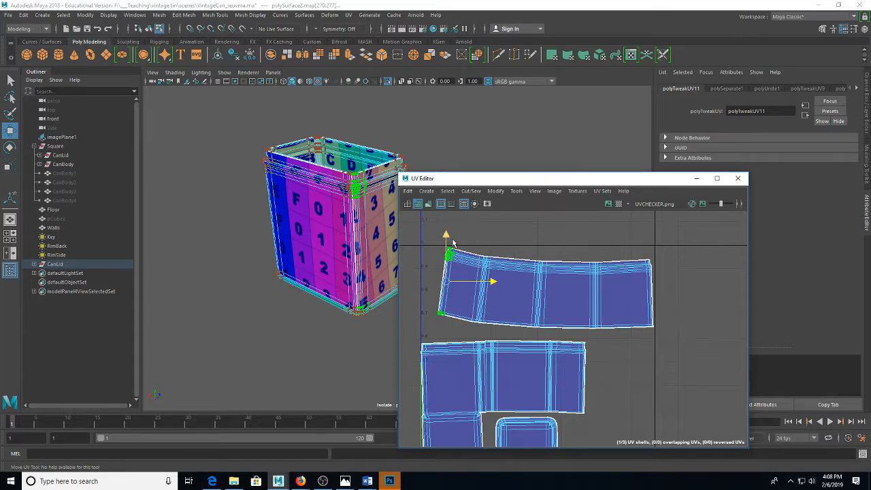
drag(373, 268, 295, 268)
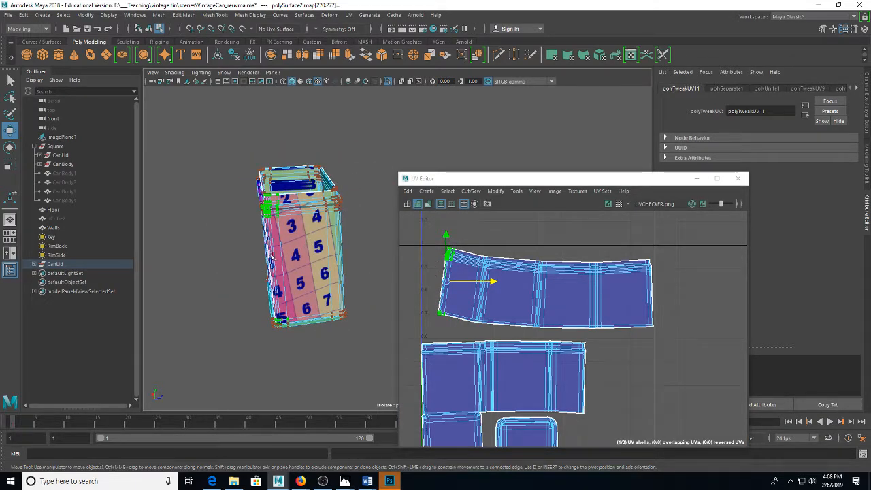
drag(444, 236, 444, 239)
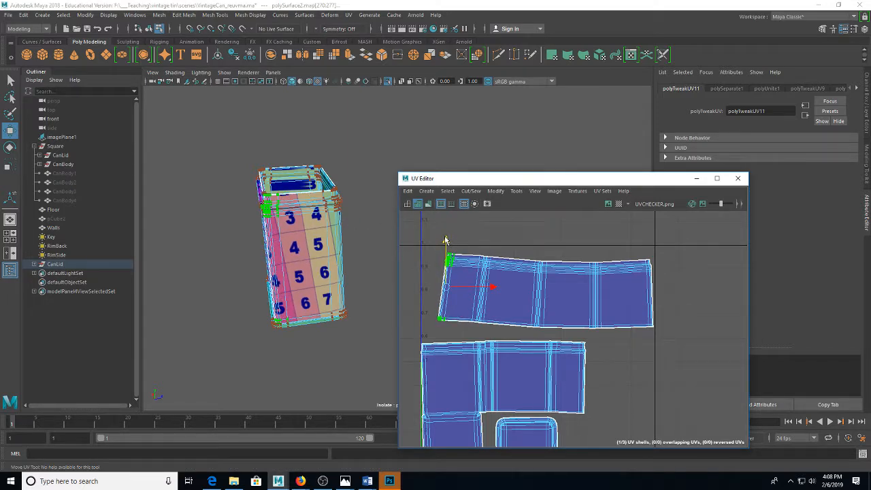
Step: Select the two right-hand UV columns of the body's upper strip shell and move them left to narrow its third panel
drag(571, 250, 670, 341)
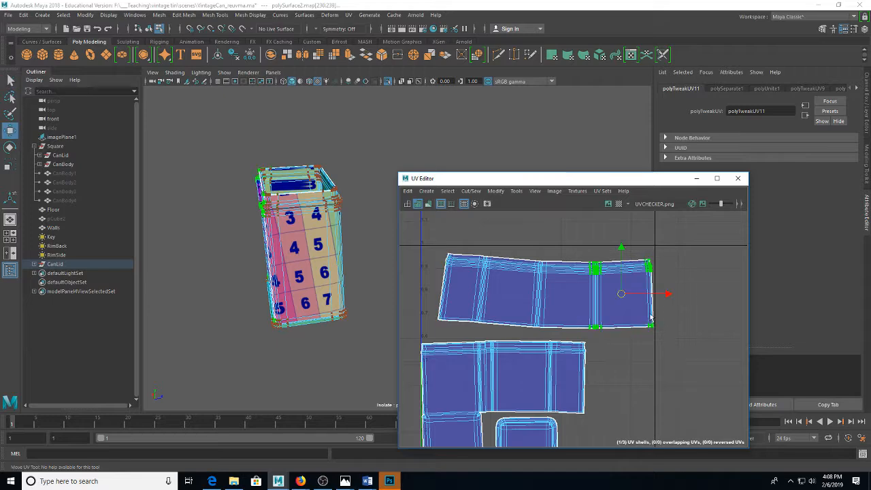
drag(672, 296, 655, 299)
drag(373, 299, 431, 303)
drag(255, 334, 258, 303)
drag(639, 297, 643, 299)
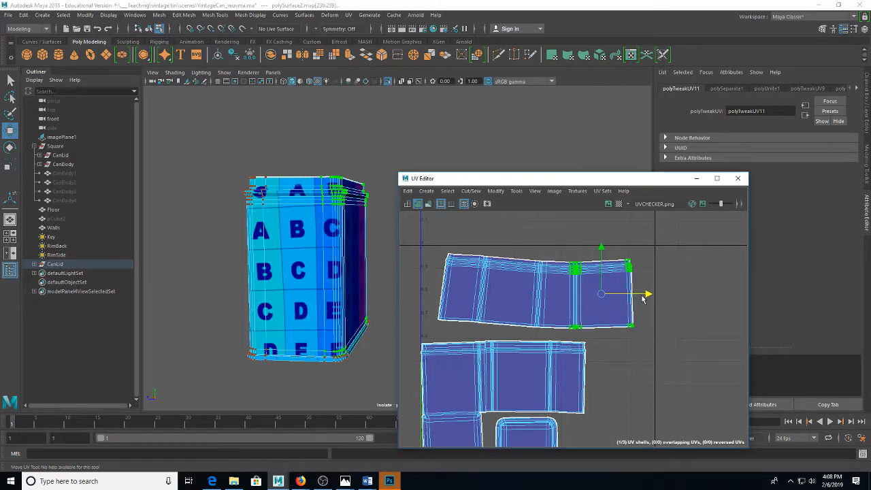
drag(547, 321, 543, 265)
Step: Select the can body as an object and export its UVs as a 4096 x 4096 PNG snapshot named UVsCan in the images folder
key(q)
right_click(301, 245)
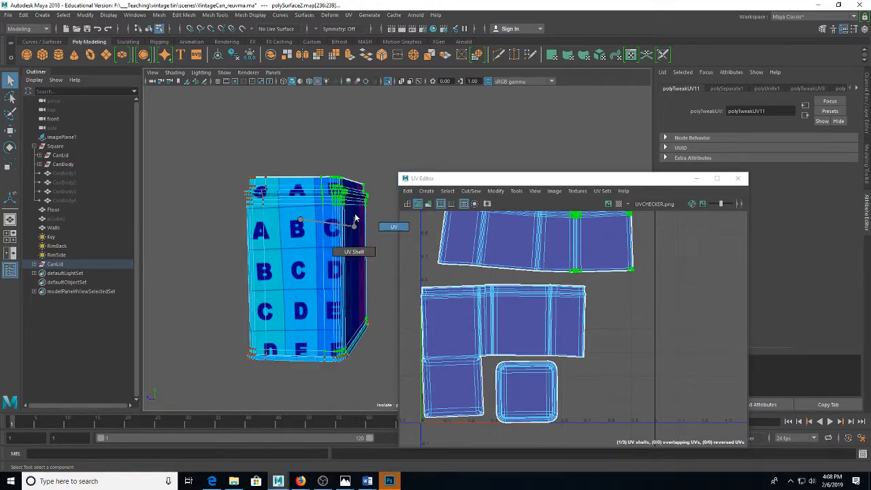
right_click(347, 214)
scroll(583, 284, down, 4)
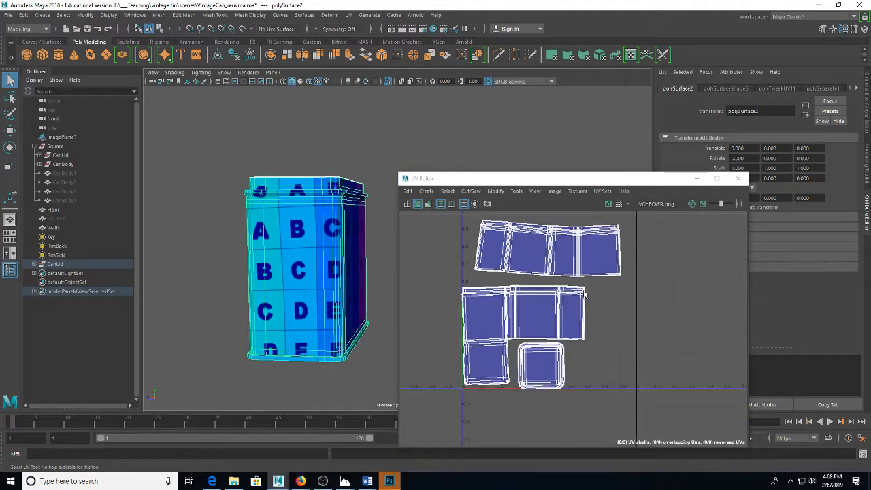
drag(583, 284, 569, 312)
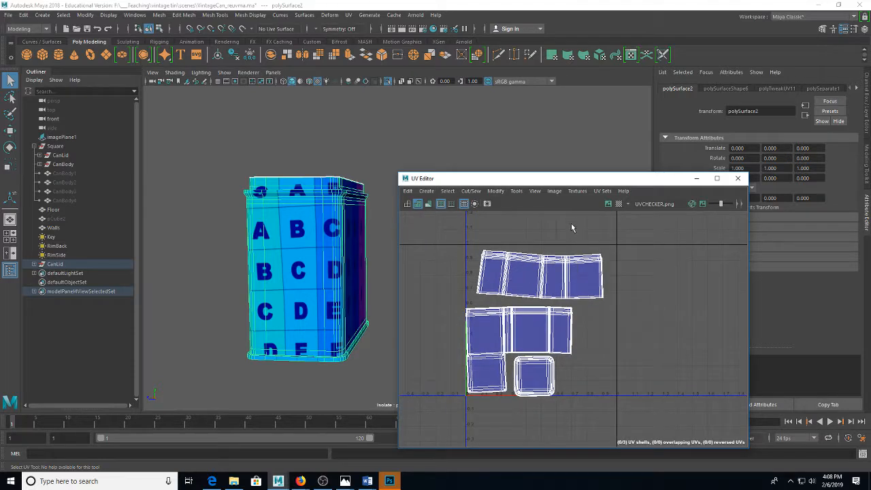
click(602, 190)
mouse_move(621, 218)
mouse_move(552, 192)
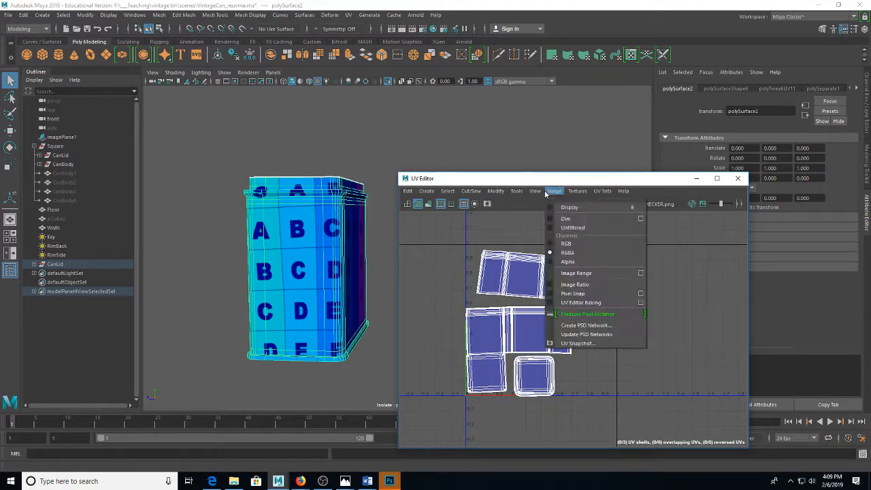
click(571, 343)
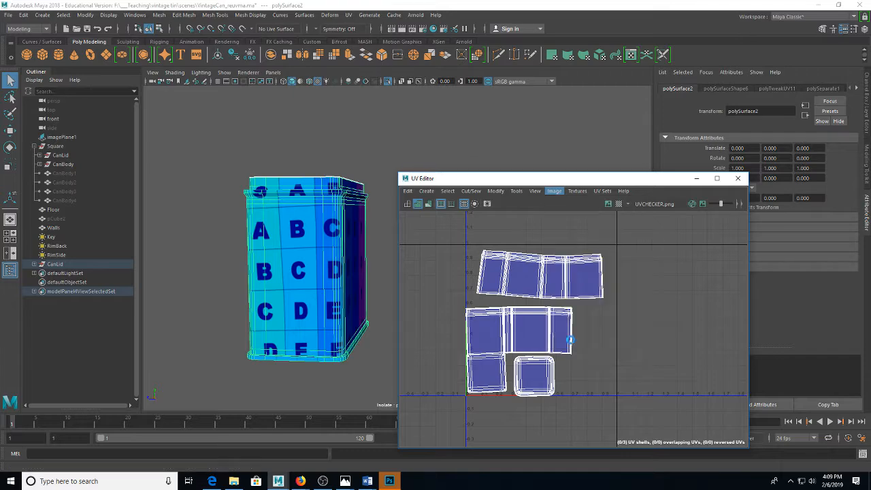
click(483, 305)
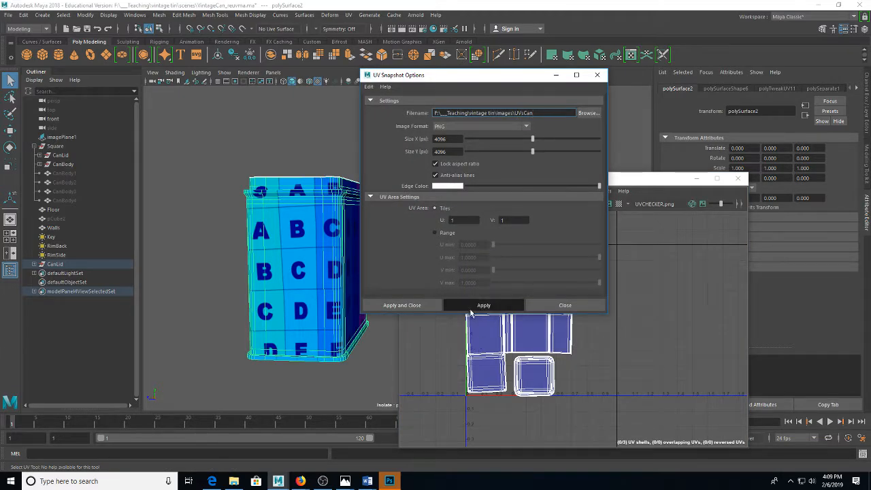
click(413, 249)
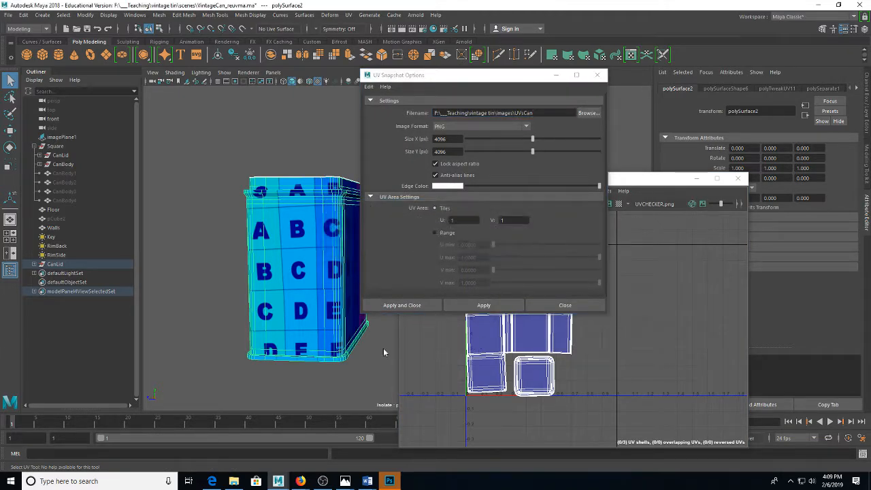
Step: Switch to Photoshop and open the UVsCan PNG from the vintage tin images folder as a document
click(389, 481)
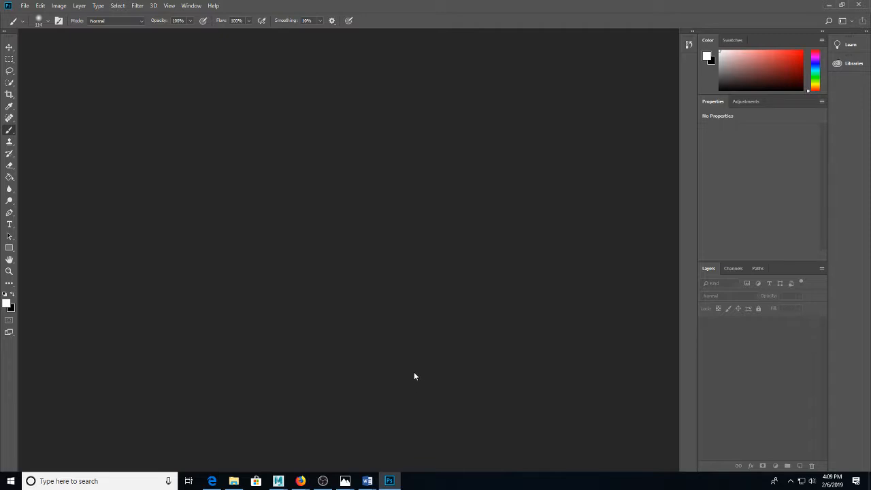
key(ctrl+n)
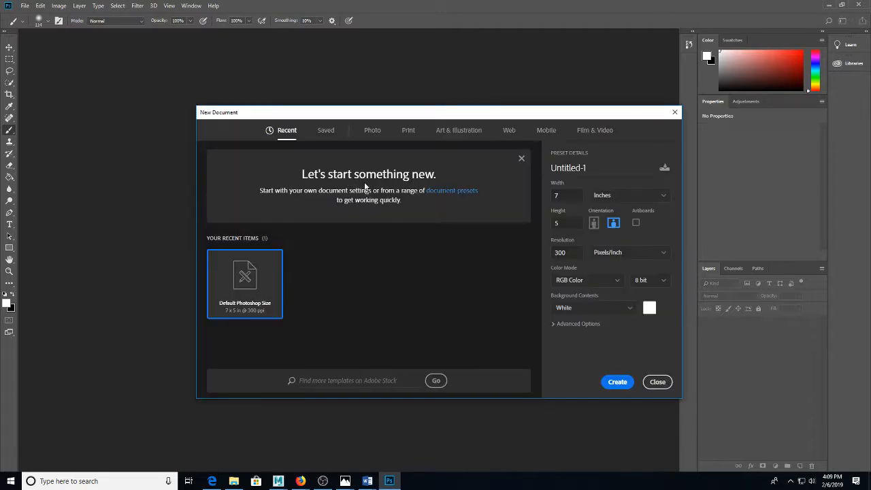
click(675, 112)
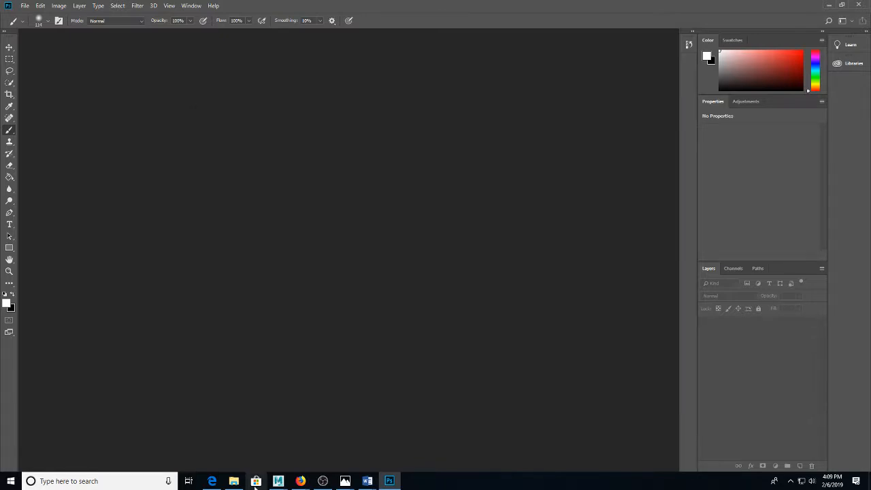
click(234, 480)
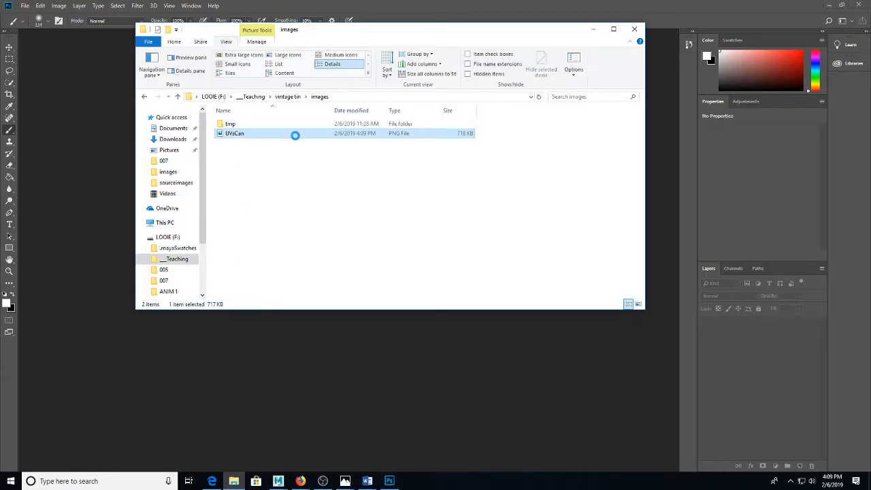
click(686, 17)
drag(231, 133, 268, 359)
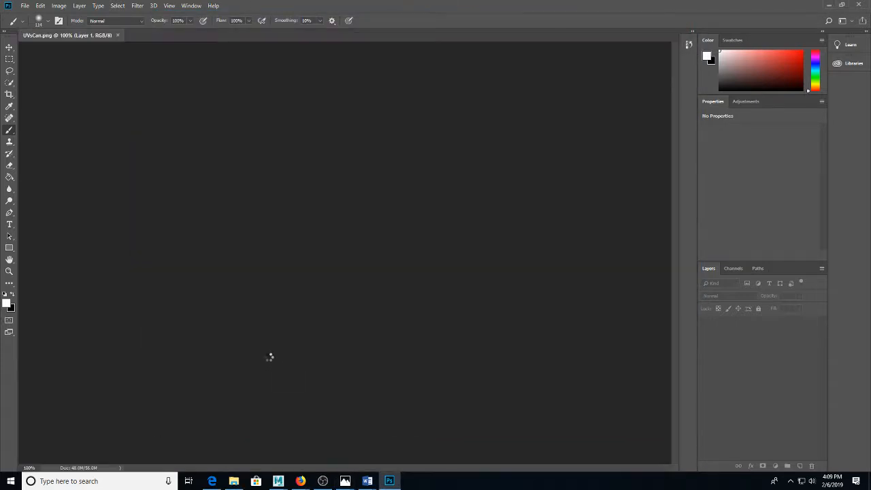
Step: Add a new layer beneath the UV wireframe layer, fill it with white and invert it to black
click(801, 466)
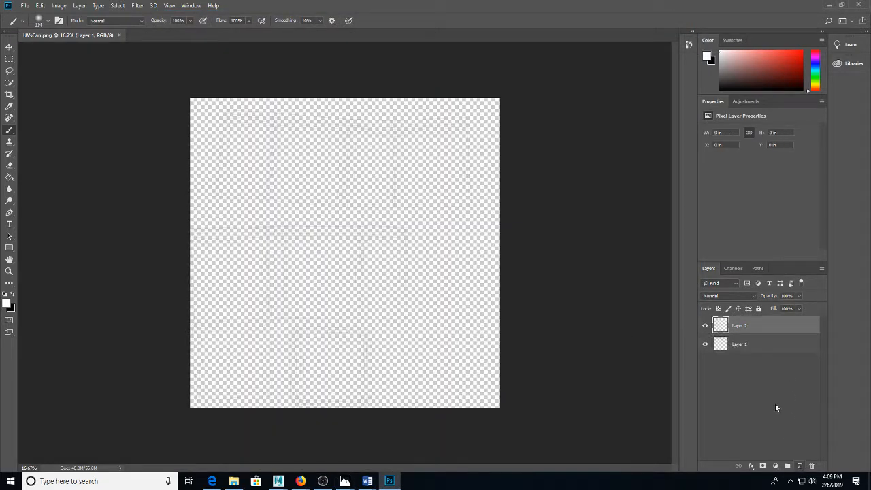
drag(741, 325, 748, 357)
key(g)
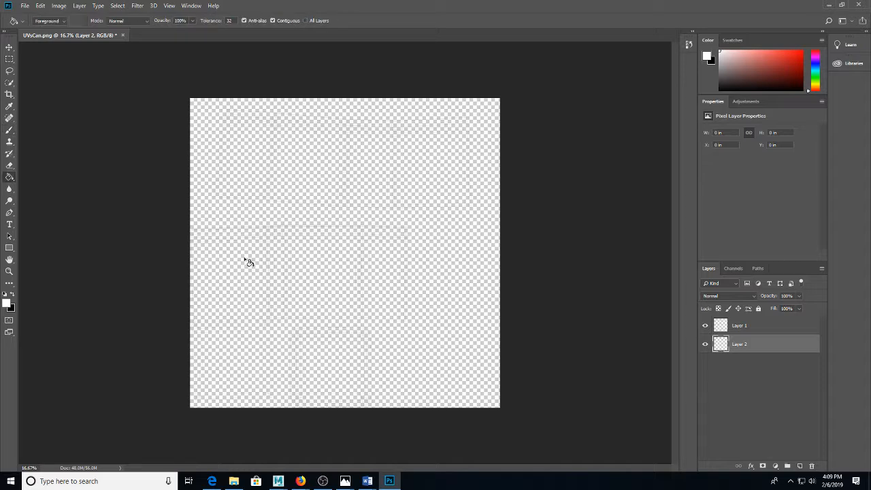
click(273, 236)
key(ctrl+i)
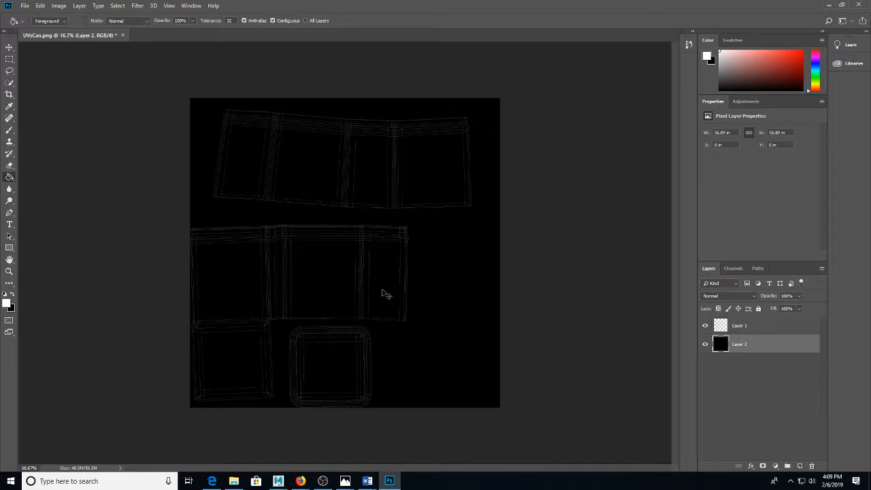
Step: Try to save the layered document over CanTex.psd in the vintage tin sourceimages folder
key(ctrl+shift+s)
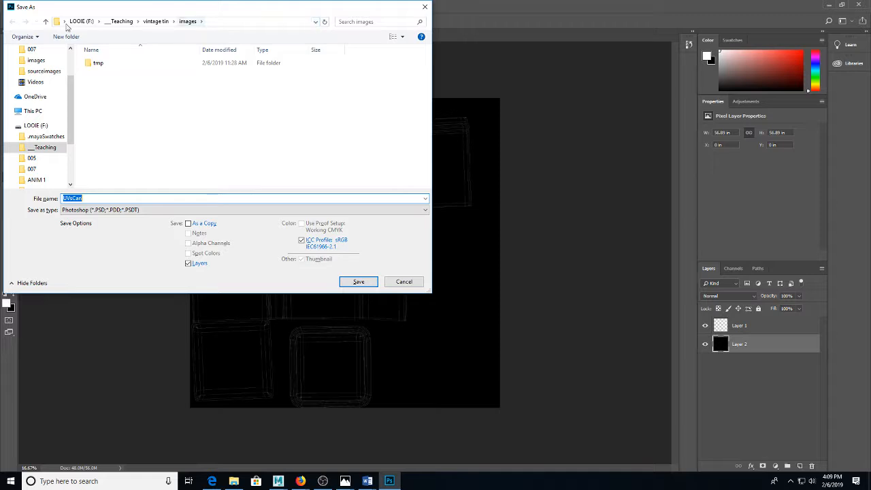
click(45, 24)
click(45, 24)
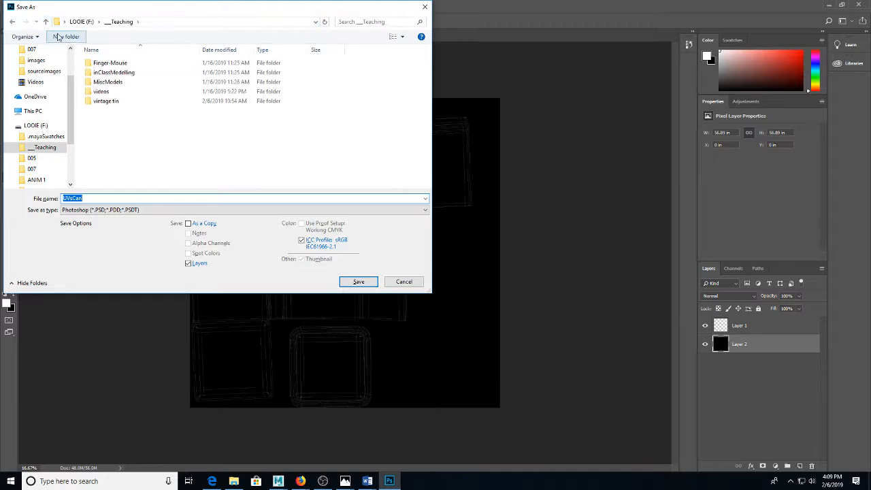
double_click(106, 101)
double_click(107, 82)
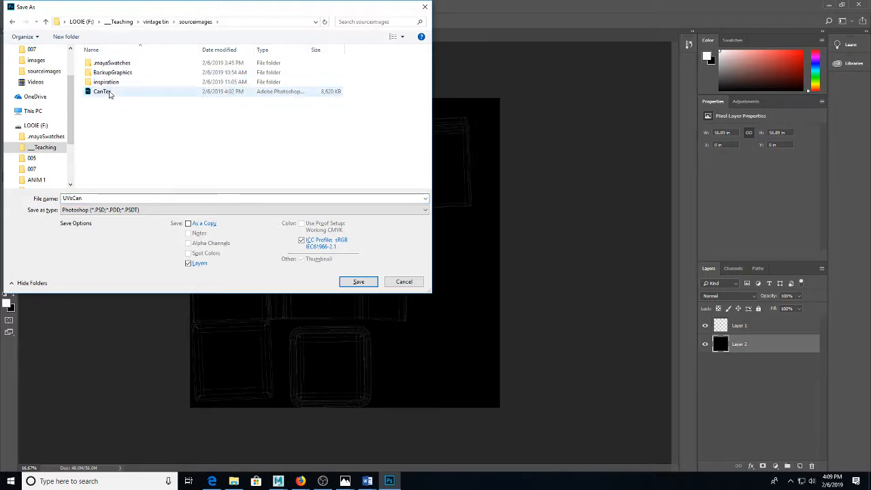
click(109, 93)
double_click(109, 92)
click(458, 242)
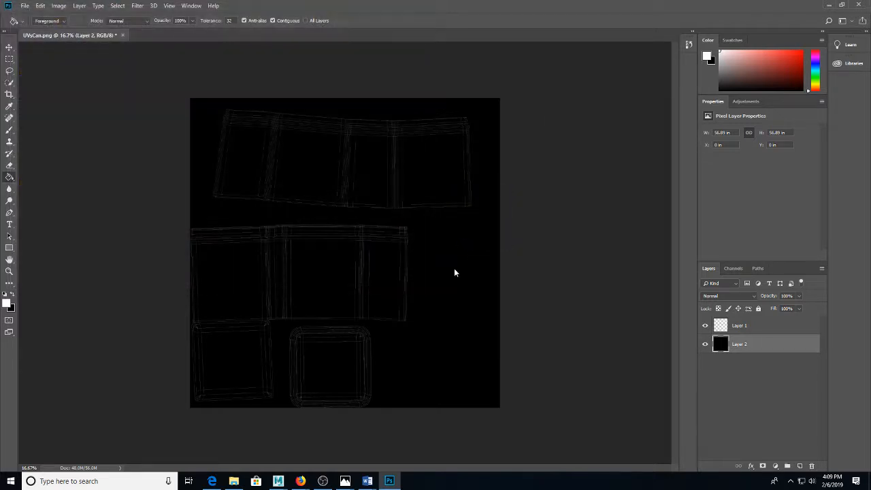
click(537, 136)
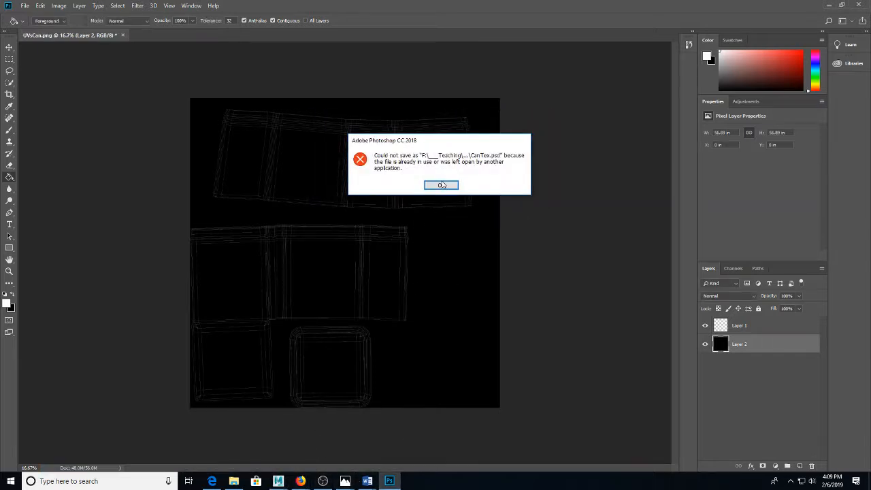
click(441, 185)
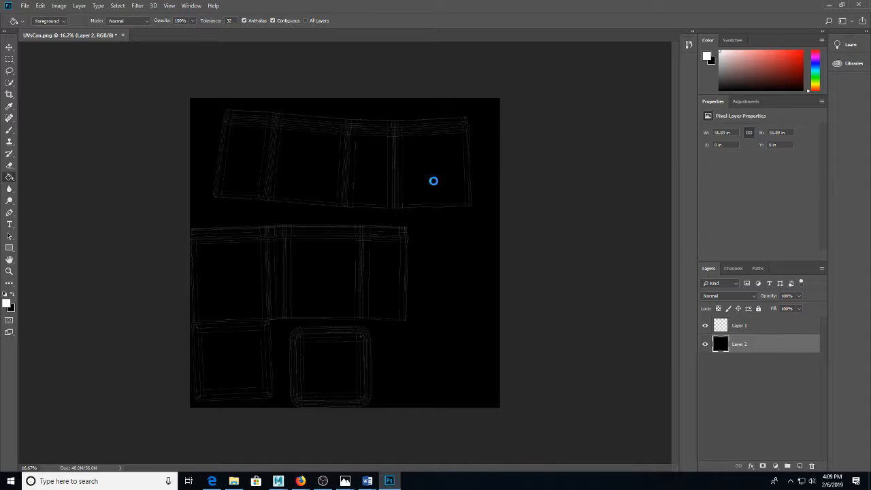
Step: Save the layered document as a Photoshop file named UVsCan2 in the images folder
click(104, 197)
text(2)
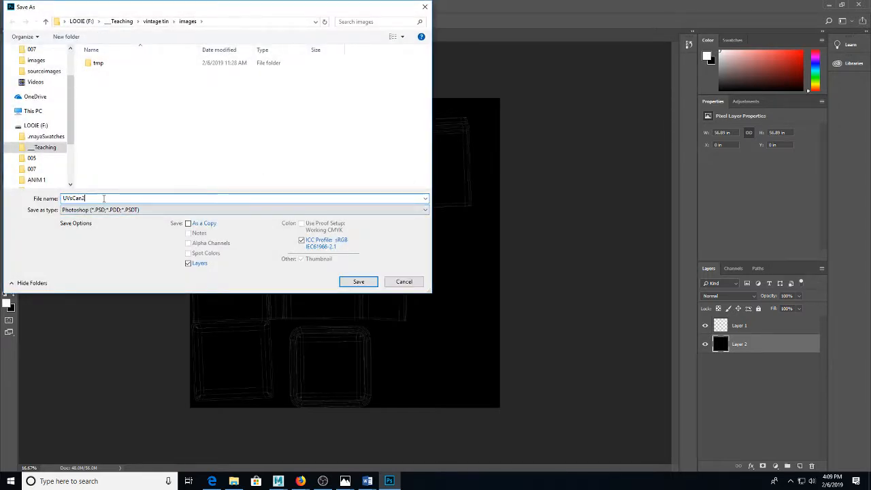
key(Return)
key(Return)
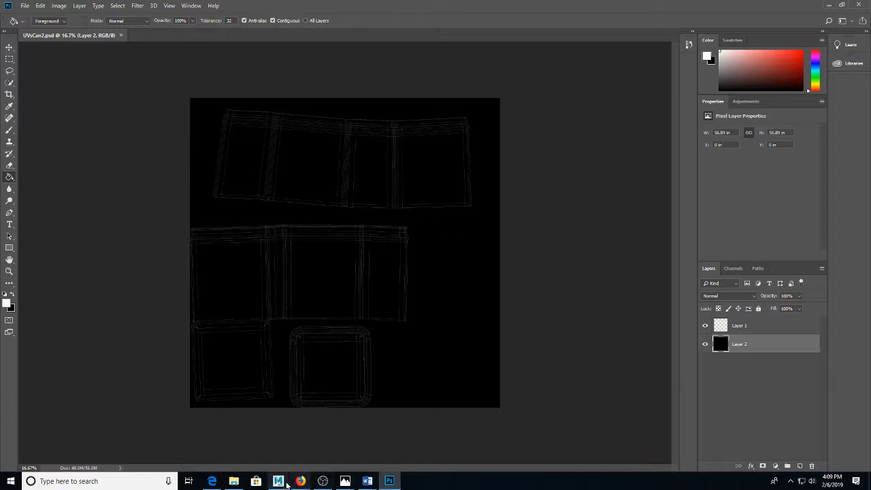
Step: Switch to Maya, assign the existing material aiStandardSurface3 to the can body, and open the file texture feeding its base color
mouse_move(278, 482)
click(331, 439)
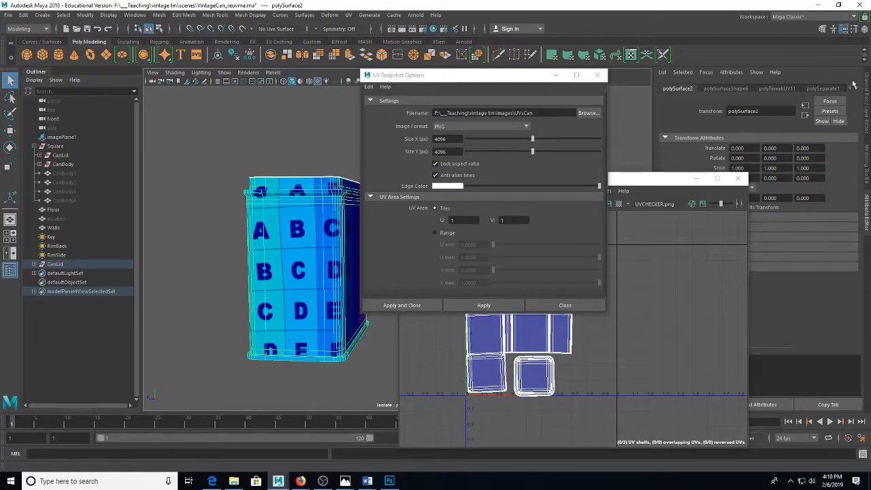
click(801, 90)
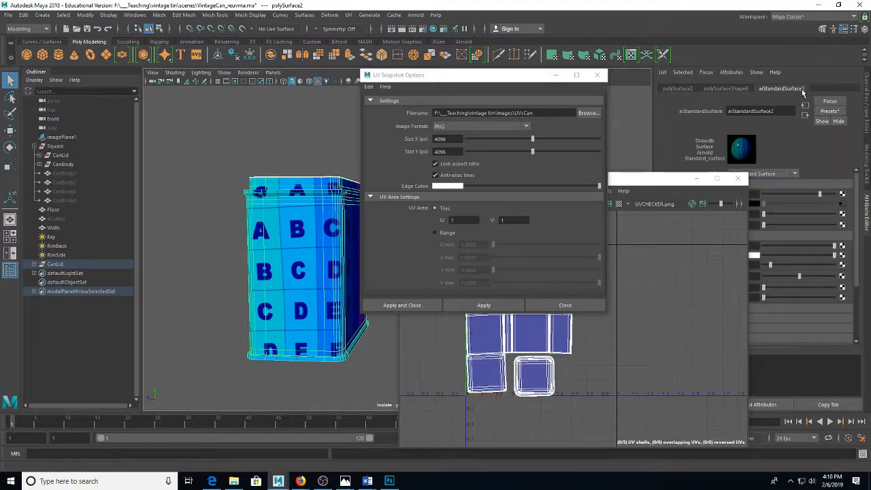
right_click(290, 248)
mouse_move(307, 474)
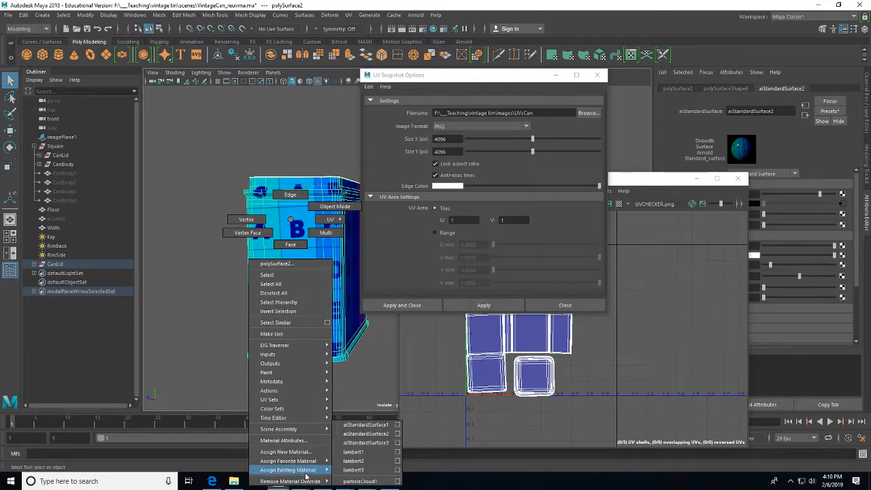
click(374, 442)
click(842, 203)
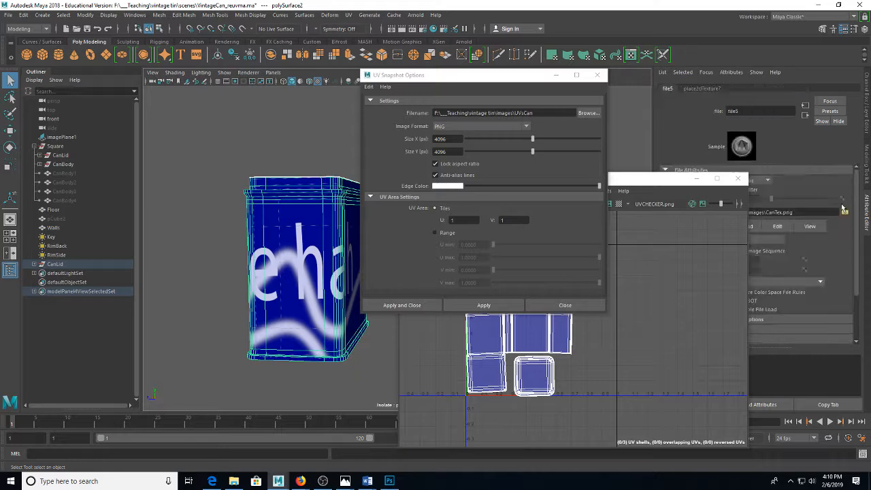
Step: Load UVsCan2.psd from the vintage tin images folder as the can's base color file texture
click(844, 213)
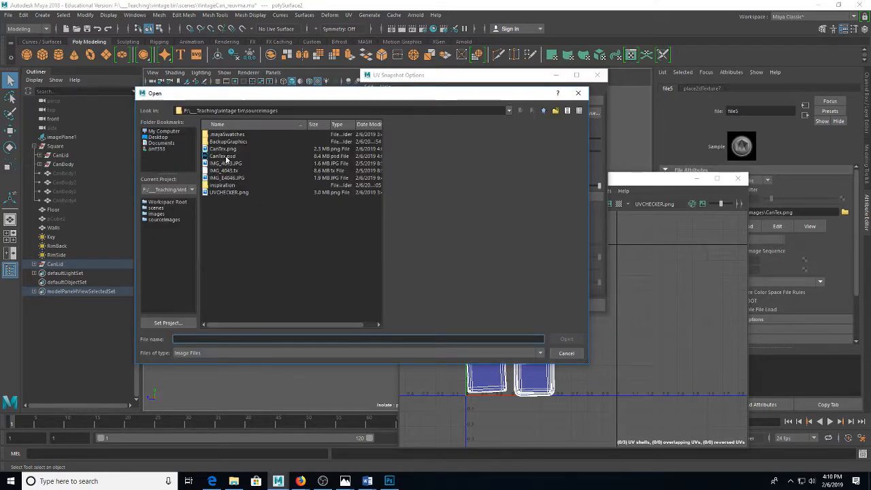
mouse_move(395, 483)
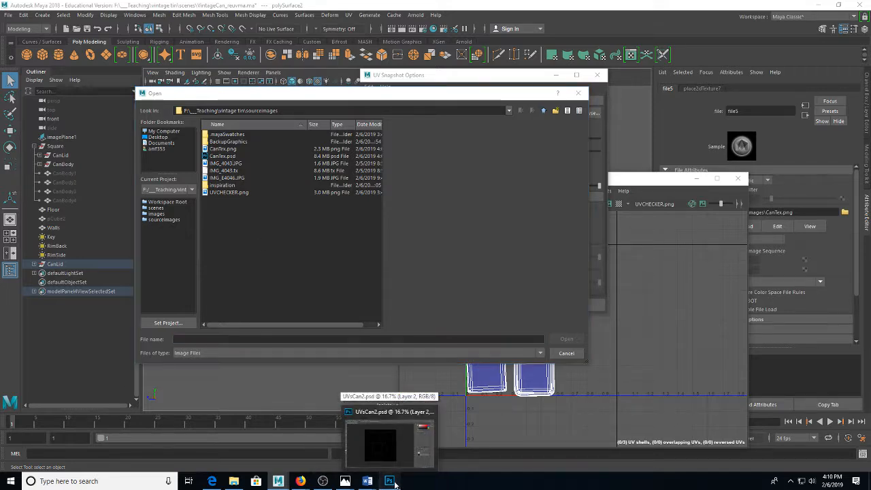
click(395, 463)
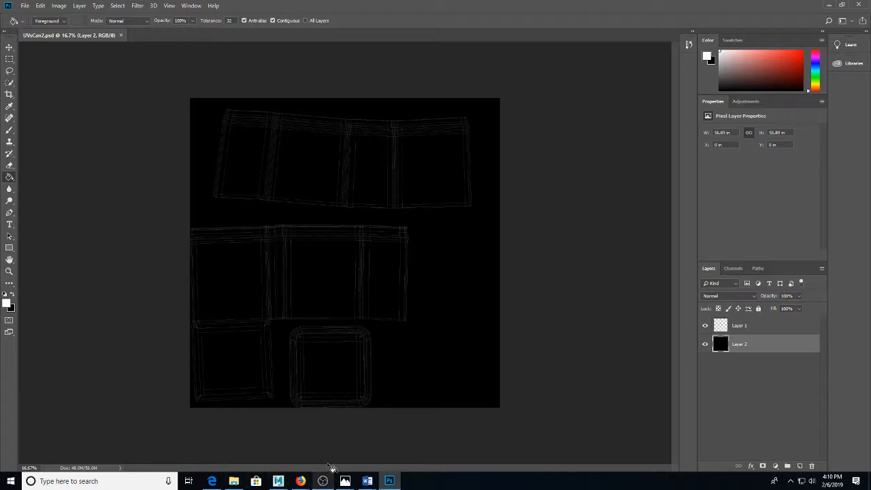
mouse_move(278, 480)
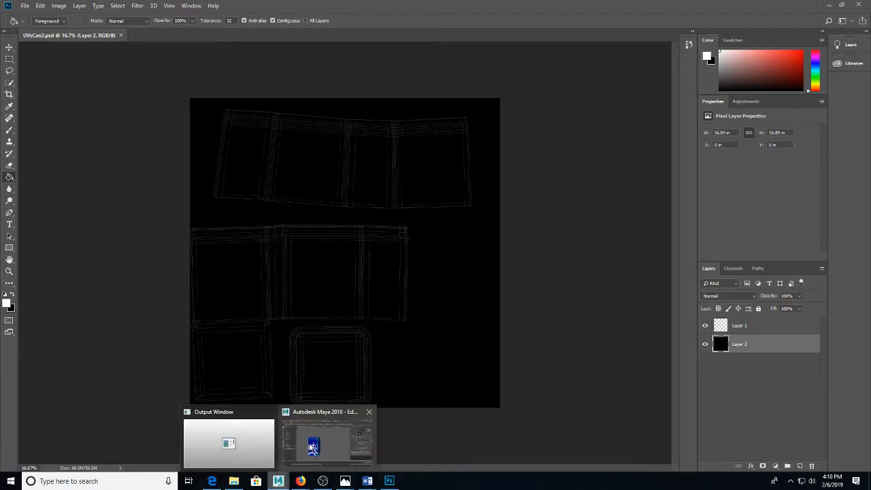
click(312, 444)
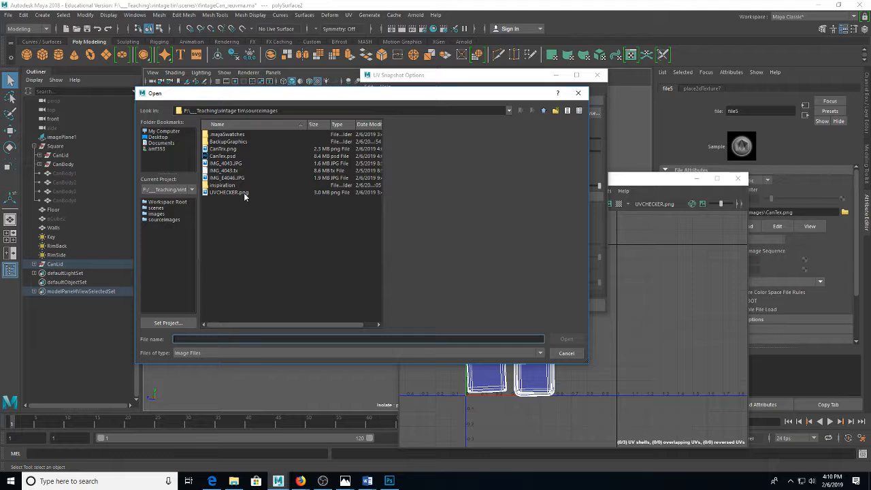
click(542, 112)
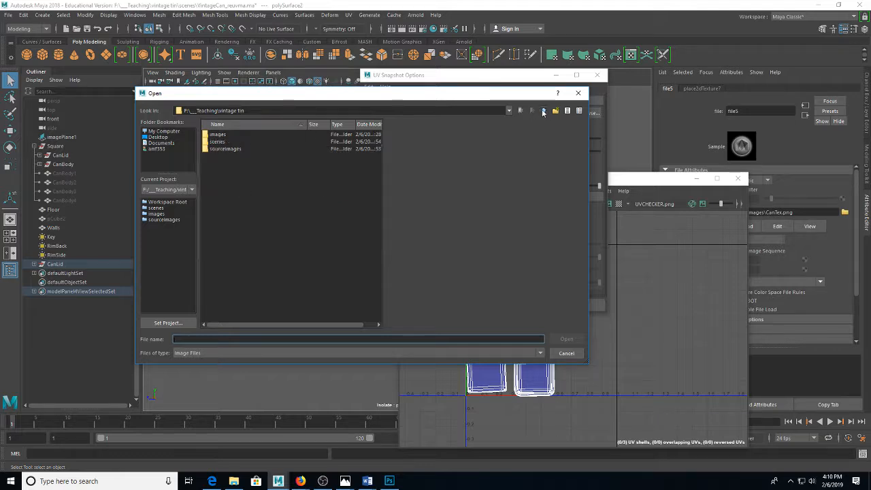
double_click(225, 149)
double_click(226, 142)
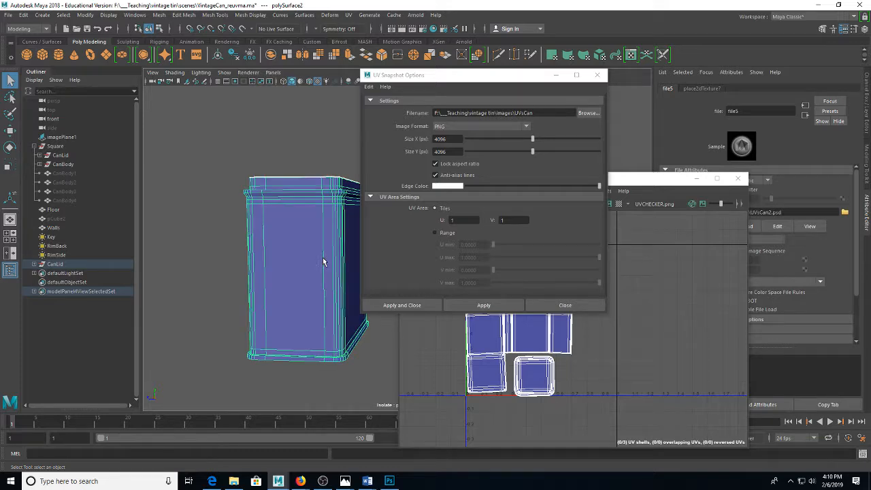
Step: Deselect the can body in object mode and inspect the applied UV snapshot texture from several angles
alt+drag(318, 257, 286, 217)
right_click(277, 205)
click(322, 193)
click(325, 156)
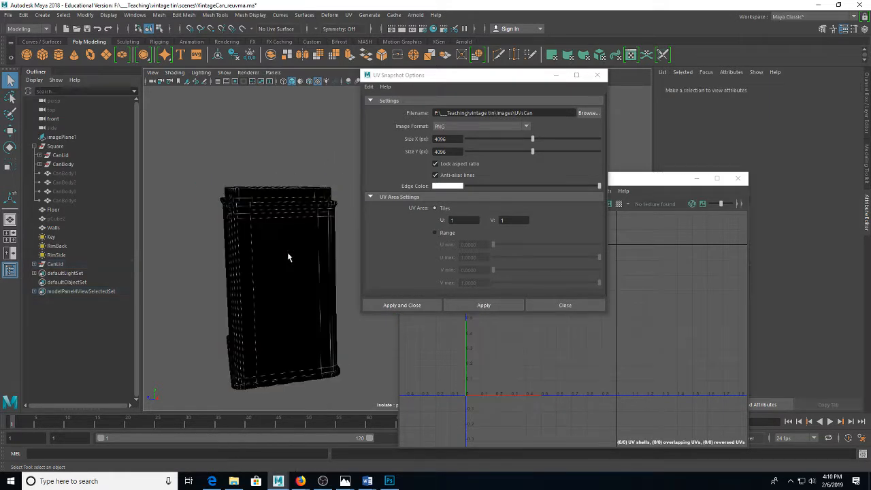
alt+drag(287, 252, 317, 301)
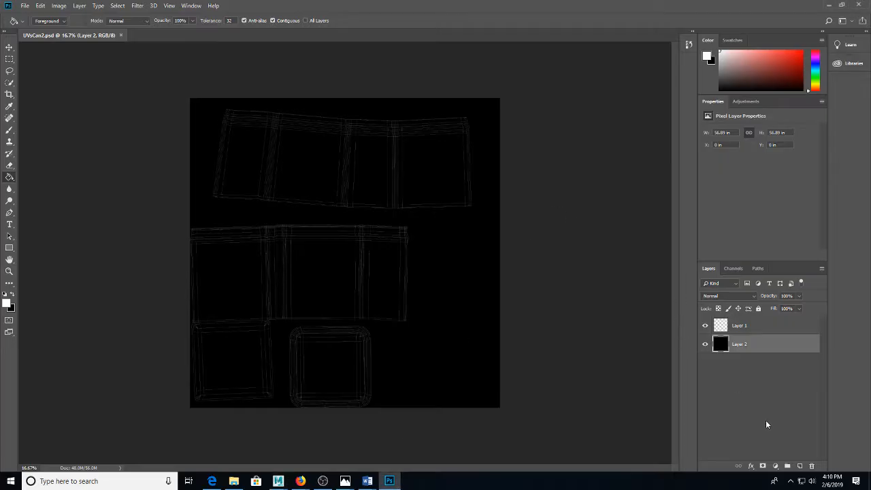
Step: Switch to Photoshop, paint a white zigzag across the middle UV shell on a new layer above the black one, and try to save
click(800, 465)
key(b)
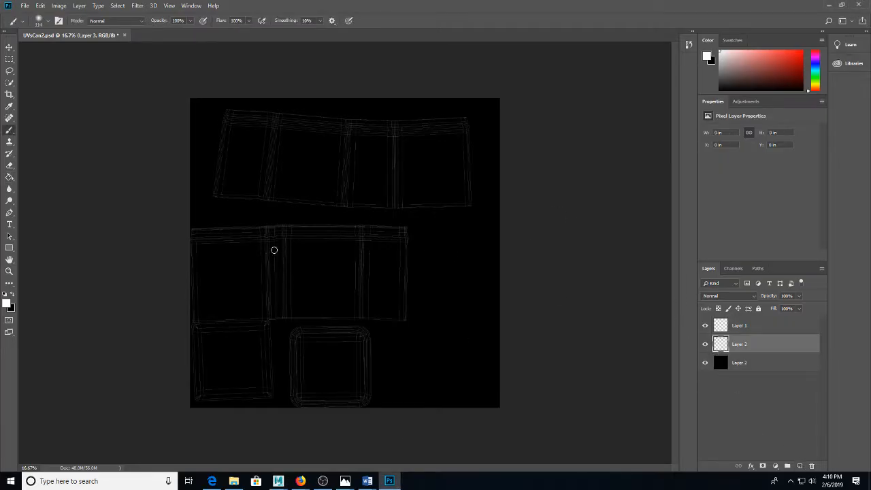
mouse_move(260, 262)
mouse_down()
mouse_move(278, 238)
mouse_move(381, 297)
mouse_up()
key(ctrl+s)
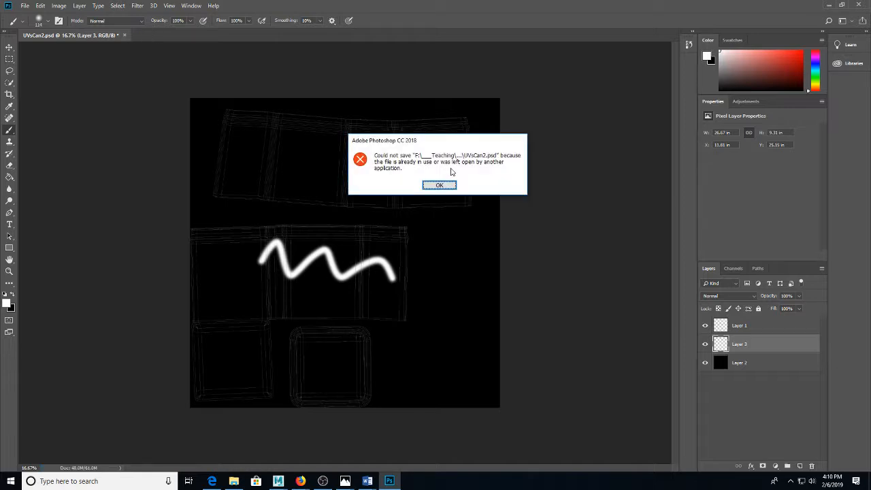
click(452, 184)
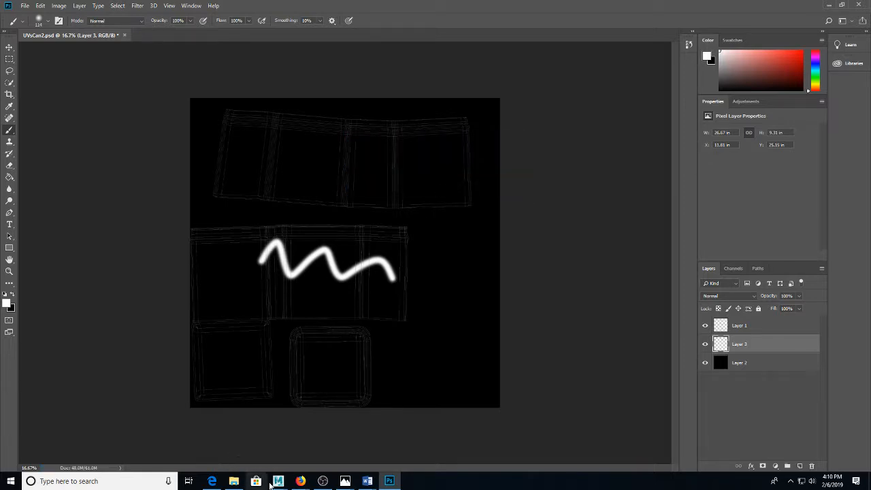
Step: Switch to Maya and select the can body to bring up its aiStandardSurface3 material
mouse_move(277, 480)
click(301, 443)
click(320, 258)
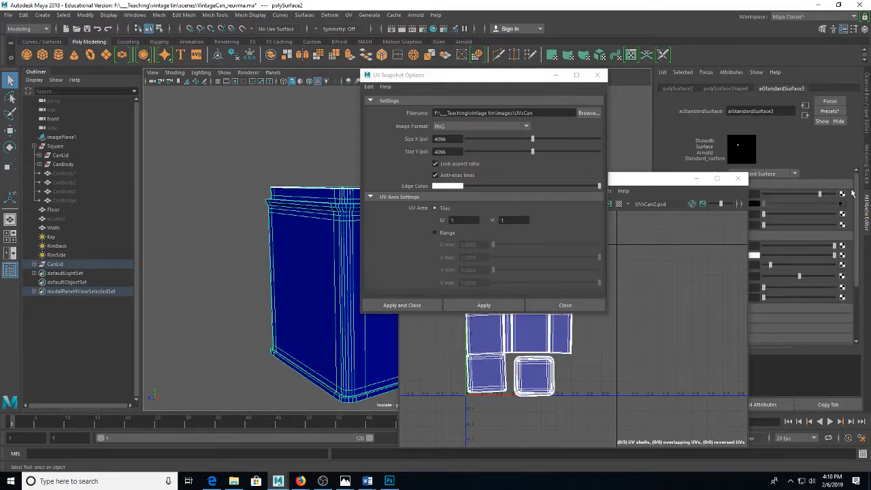
Step: Switch to Photoshop and save the layered document as a Photoshop file named CanTex2 in the vintage tin sourceimages folder
mouse_move(390, 481)
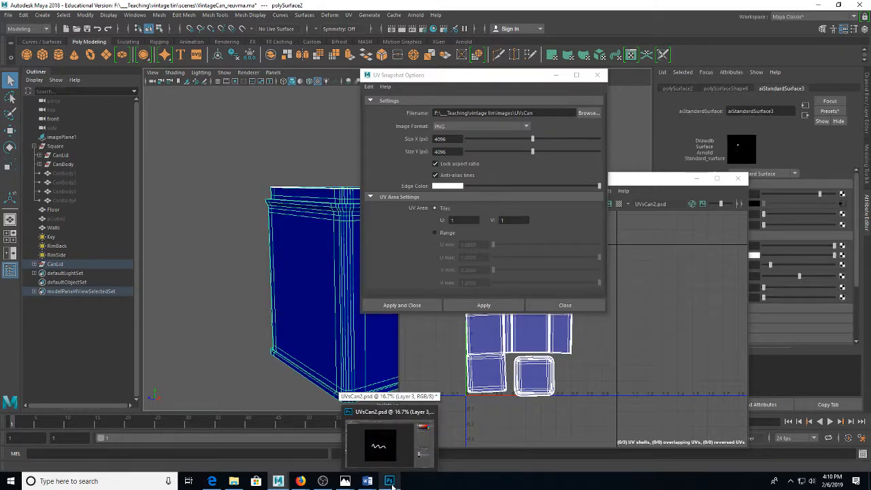
click(388, 439)
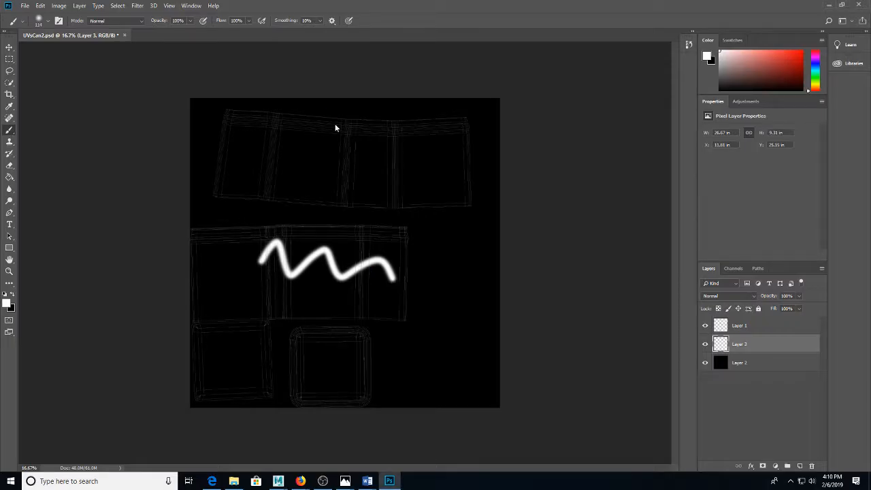
key(ctrl+shift+s)
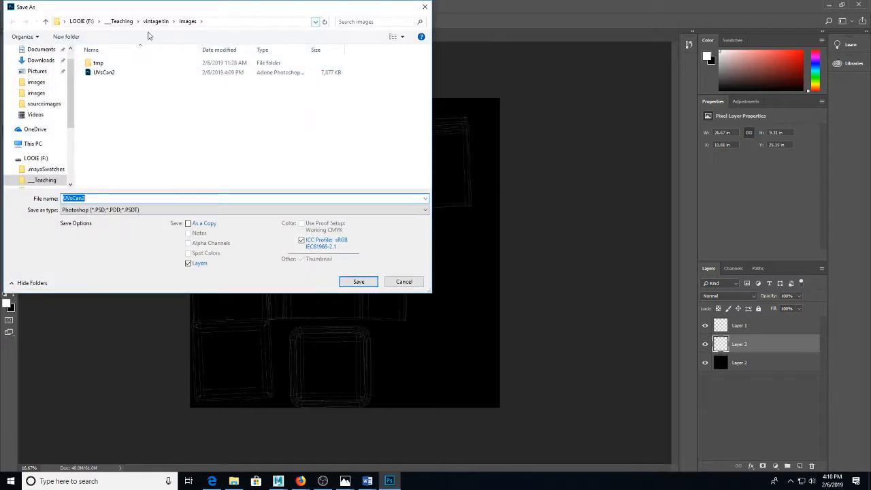
click(46, 21)
click(122, 84)
double_click(123, 84)
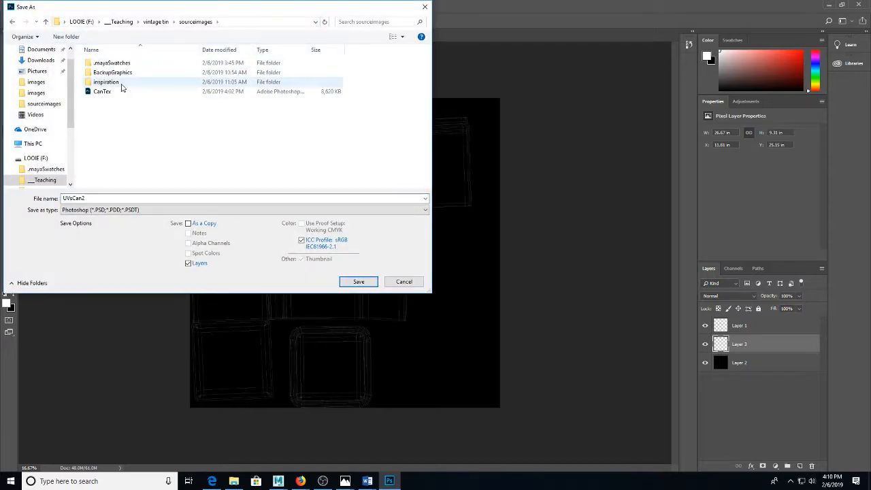
click(110, 91)
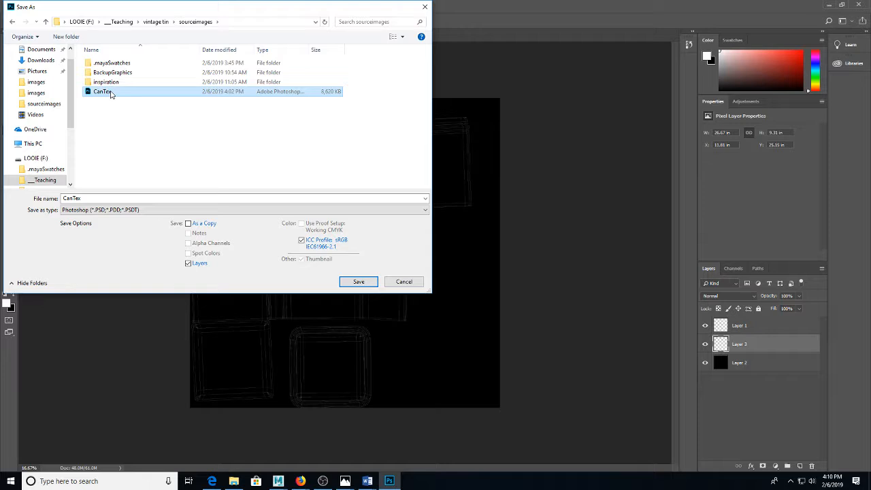
click(86, 198)
text(2)
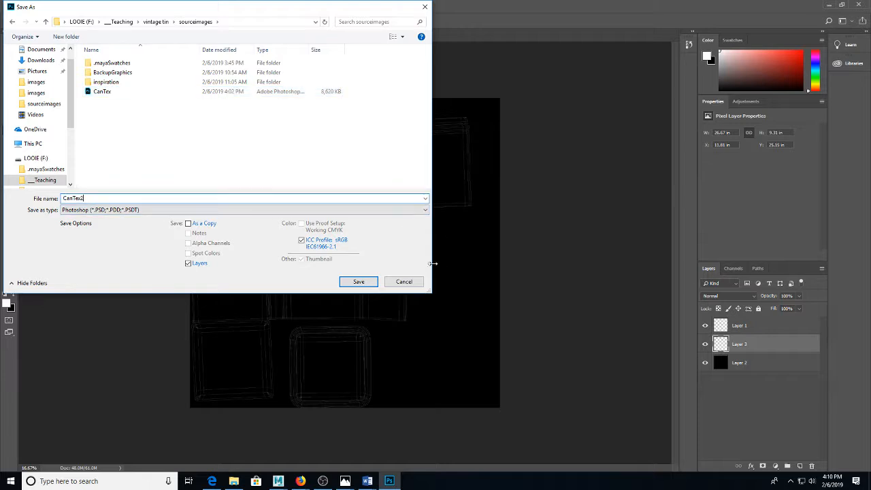
click(371, 281)
click(535, 136)
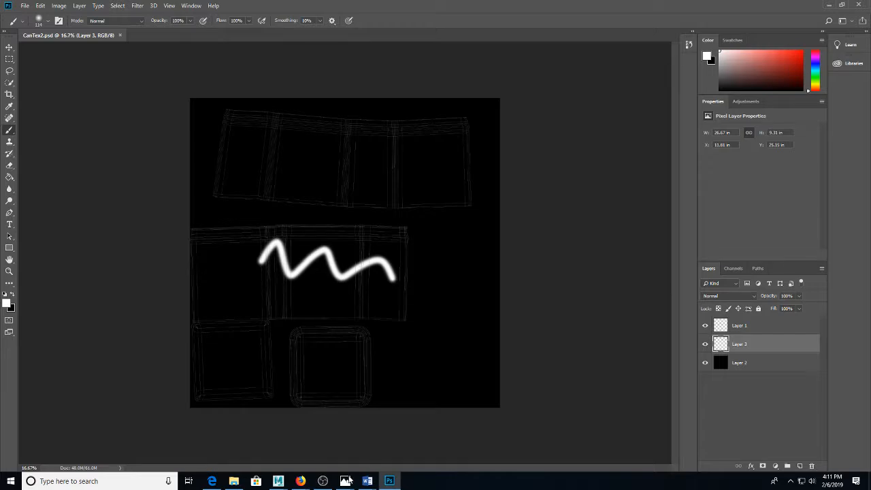
Step: Switch to Maya and close the UV Snapshot options to clear the view of the can
mouse_move(278, 480)
click(329, 438)
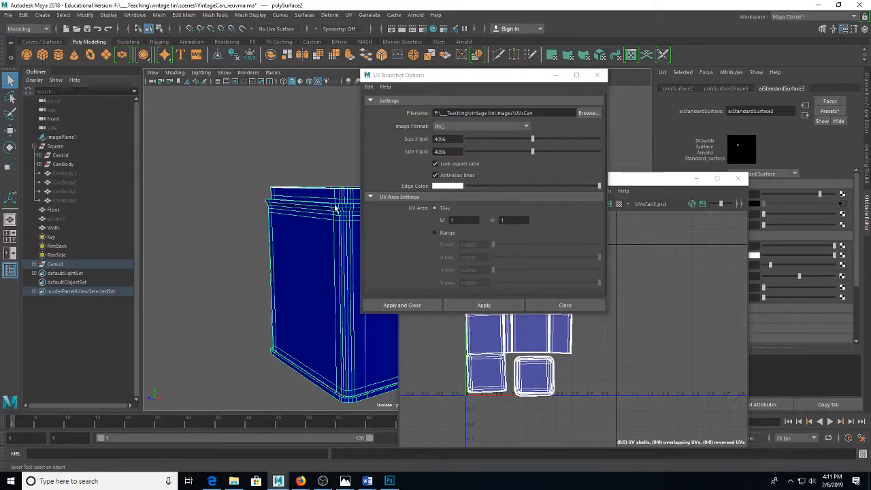
drag(335, 208, 255, 212)
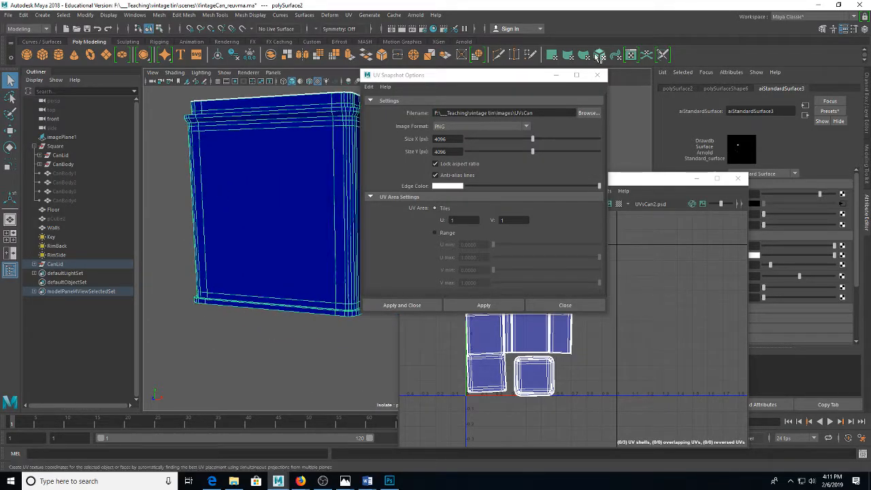
click(597, 75)
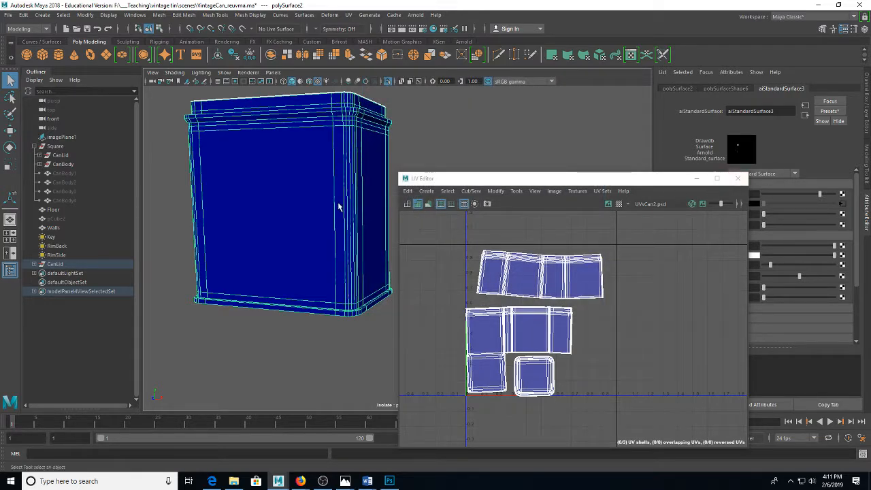
Step: Select the large front face of the can body, end the isolated view, and examine where that face lies in the UV Editor
right_click(299, 183)
click(300, 207)
click(282, 195)
scroll(293, 211, down, 4)
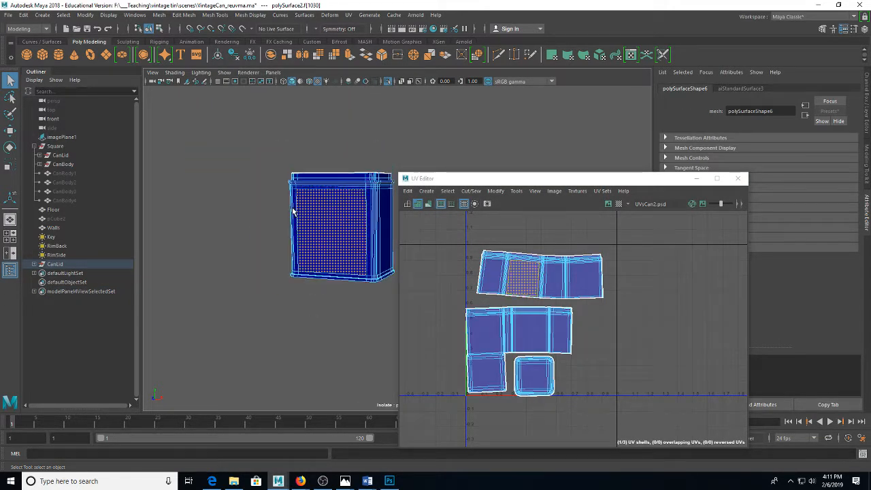
key(ctrl+1)
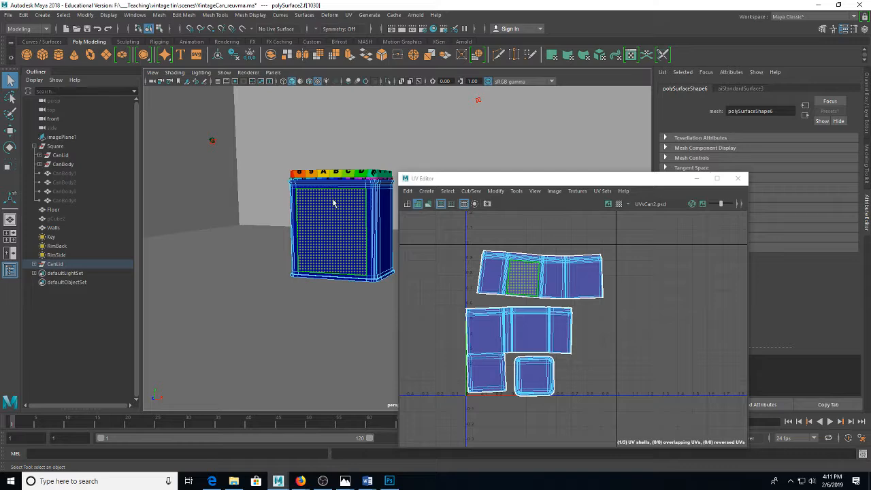
drag(333, 202, 317, 226)
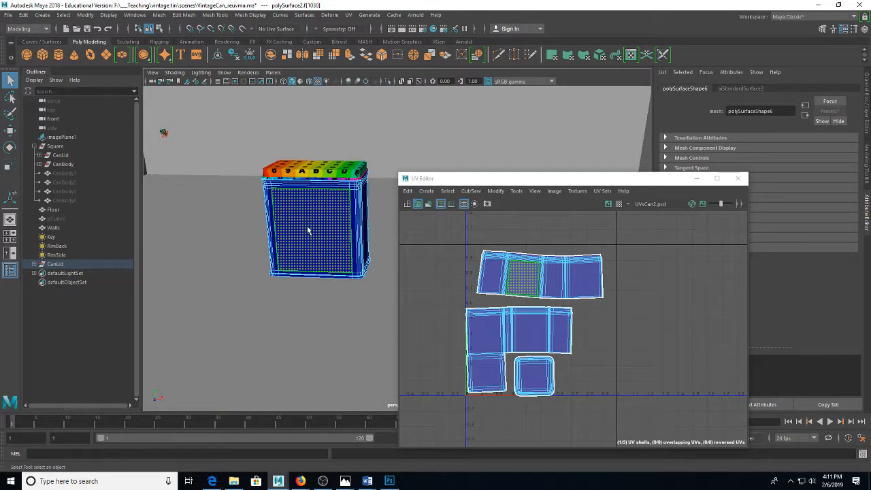
scroll(307, 231, up, 3)
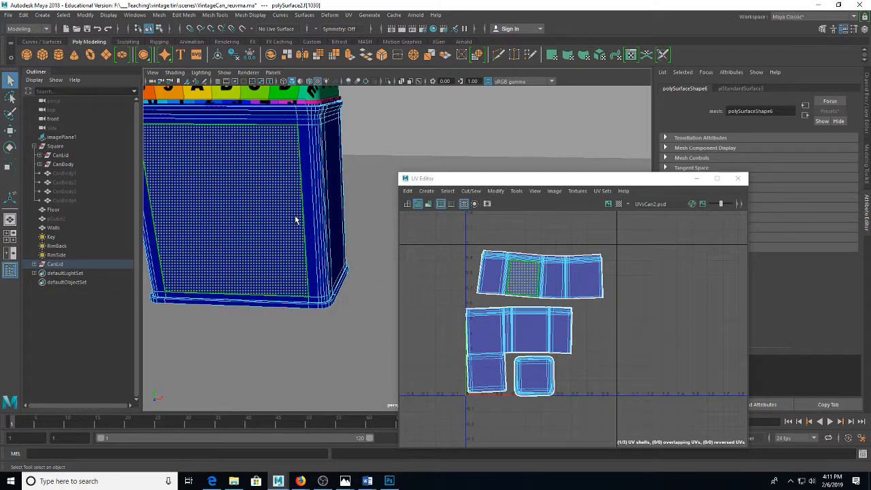
scroll(295, 220, down, 2)
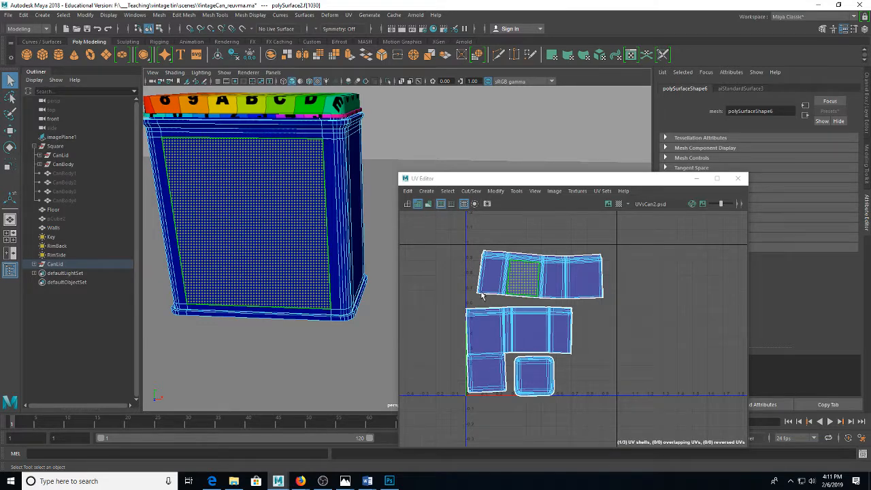
scroll(528, 288, up, 2)
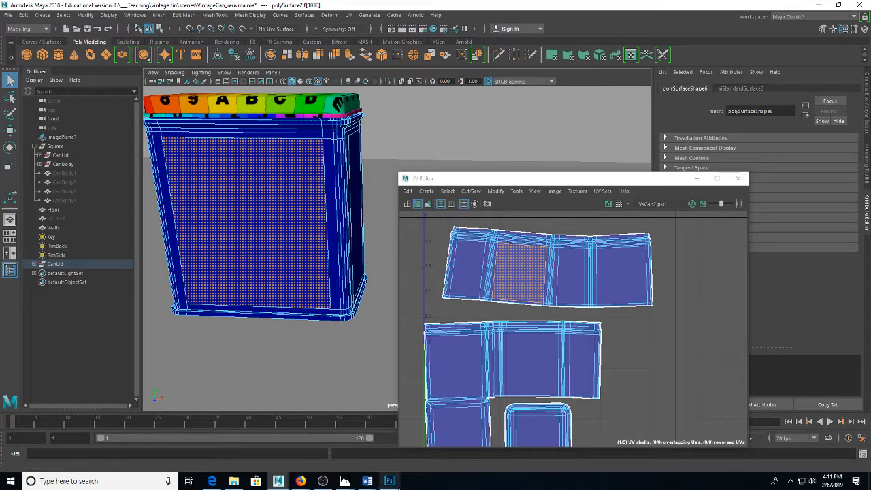
Step: Switch to Photoshop and hide the layer holding the white zigzag stroke
click(390, 481)
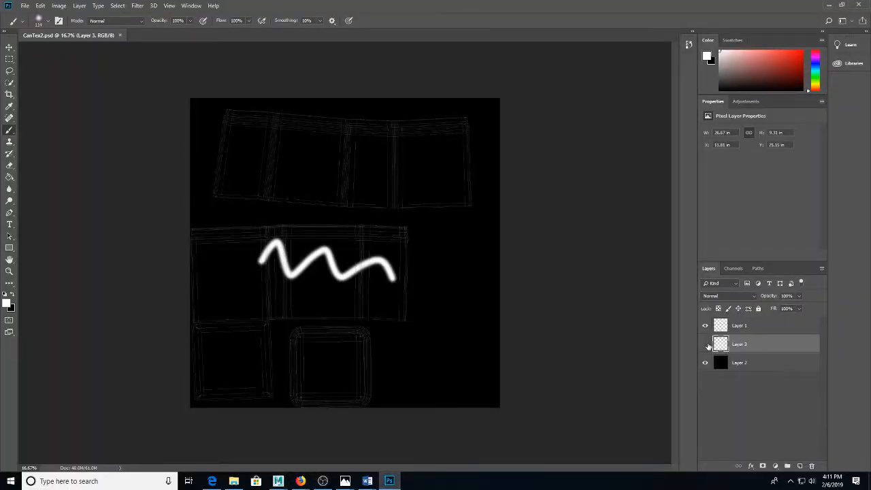
click(705, 344)
Step: Open the IMG_E4046 drawing from the vintage tin sourceimages folder and move the file browser and image windows out of the way
click(233, 481)
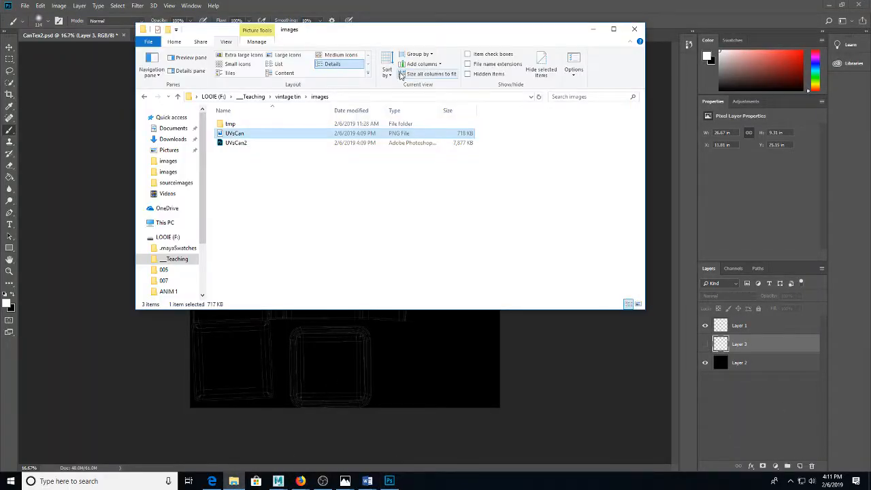
click(286, 95)
double_click(246, 143)
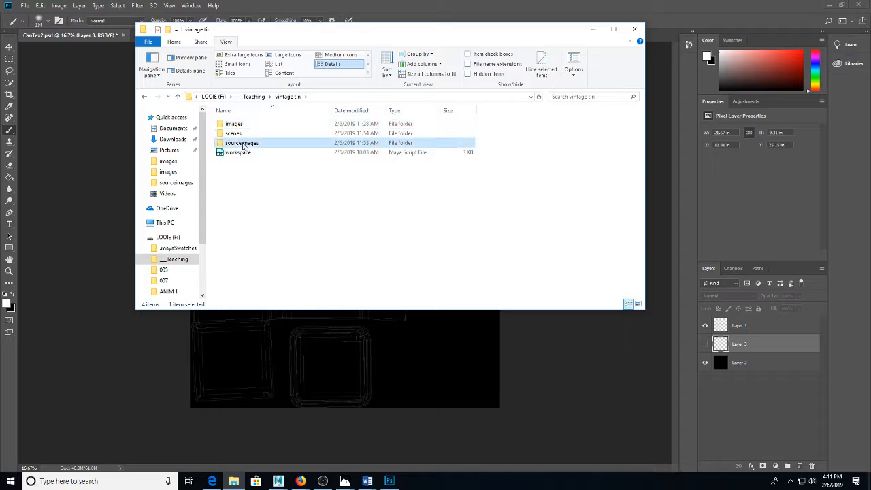
click(240, 210)
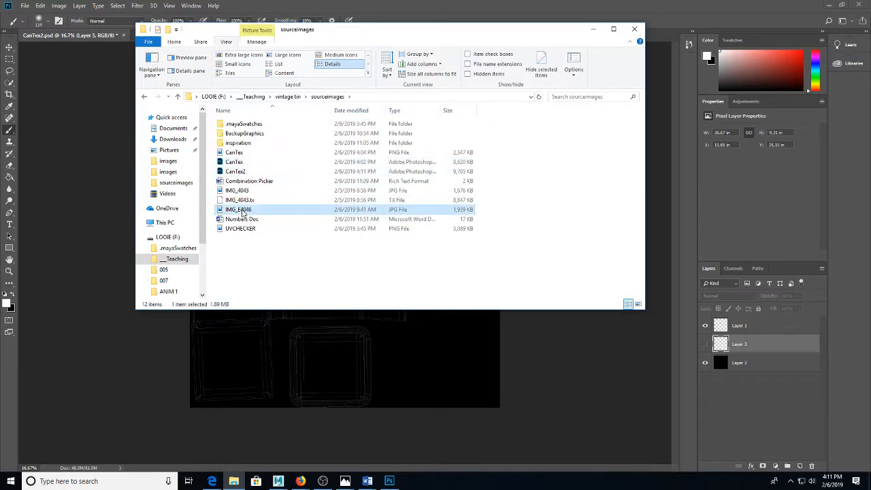
double_click(243, 211)
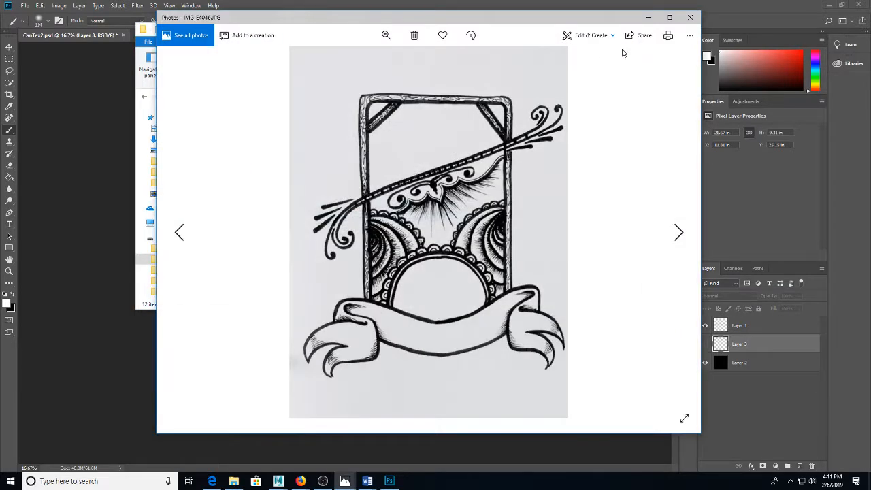
drag(600, 18, 647, 113)
click(595, 33)
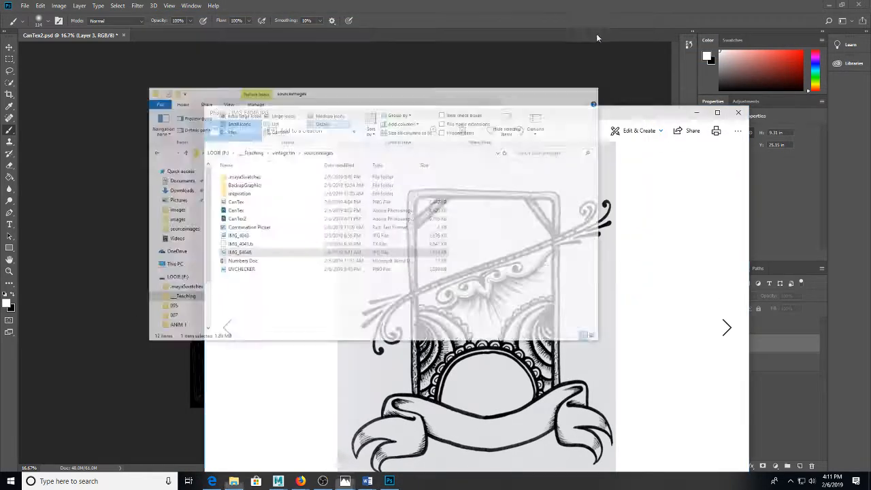
Step: Place the IMG_E4046 drawing from the sourceimages folder into the CanTex2 document as a new layer
click(738, 112)
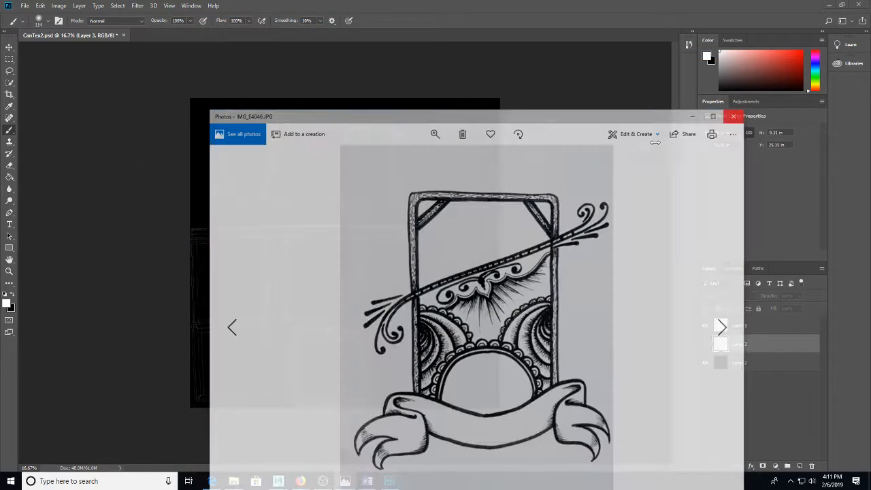
click(233, 481)
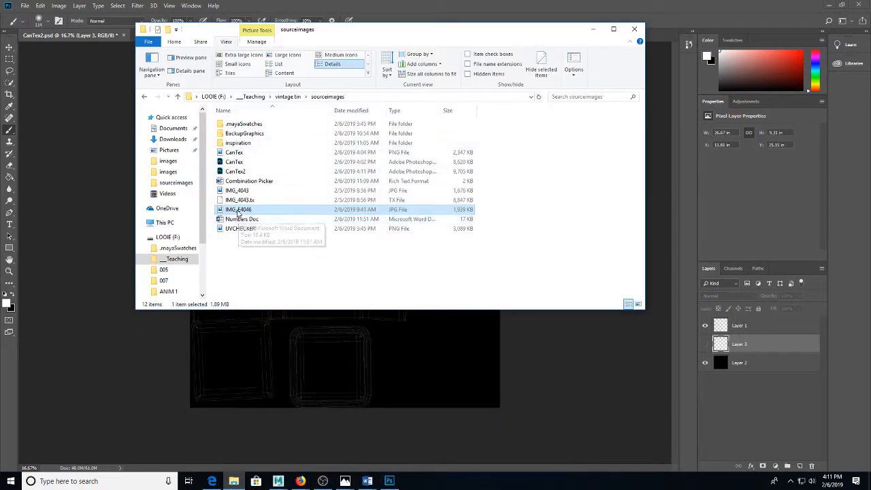
click(347, 357)
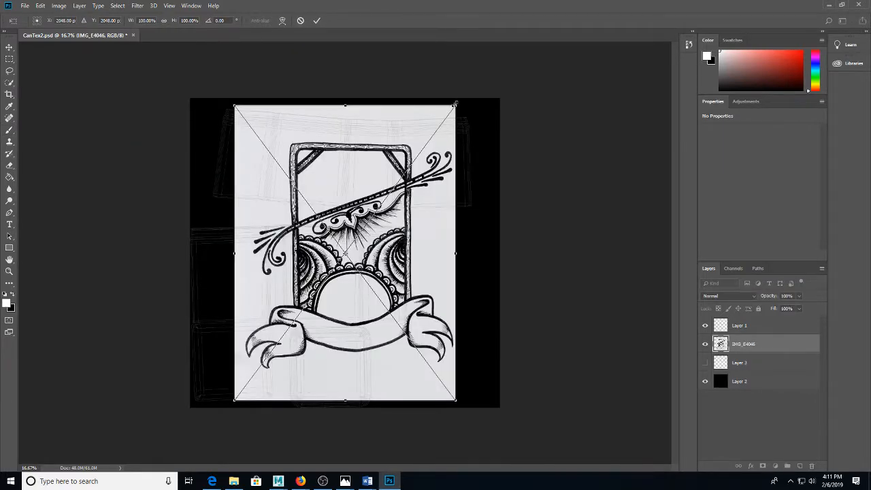
Step: Scale the placed drawing to about 31%, rotate it about 6.7° and position it over the second panel of the upper UV strip
drag(454, 104, 394, 188)
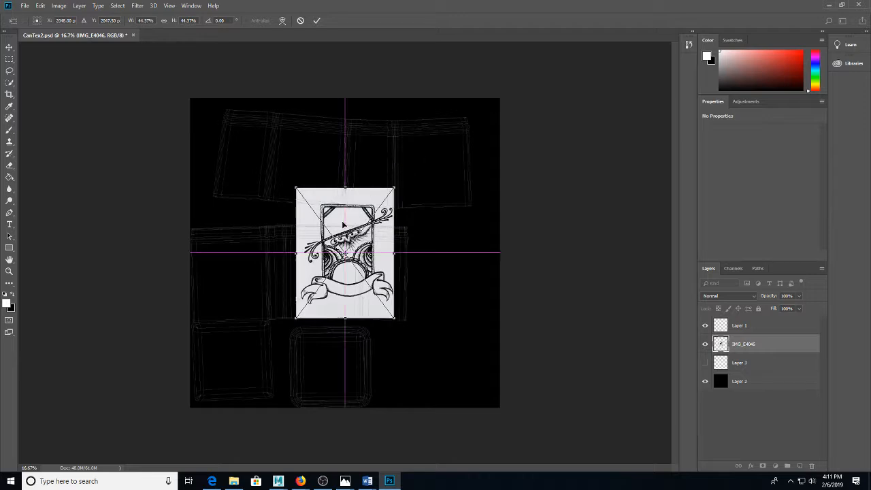
drag(343, 225, 309, 147)
mouse_move(359, 108)
mouse_down()
mouse_move(346, 125)
mouse_move(330, 121)
mouse_move(342, 116)
mouse_up()
key(Return)
key(b)
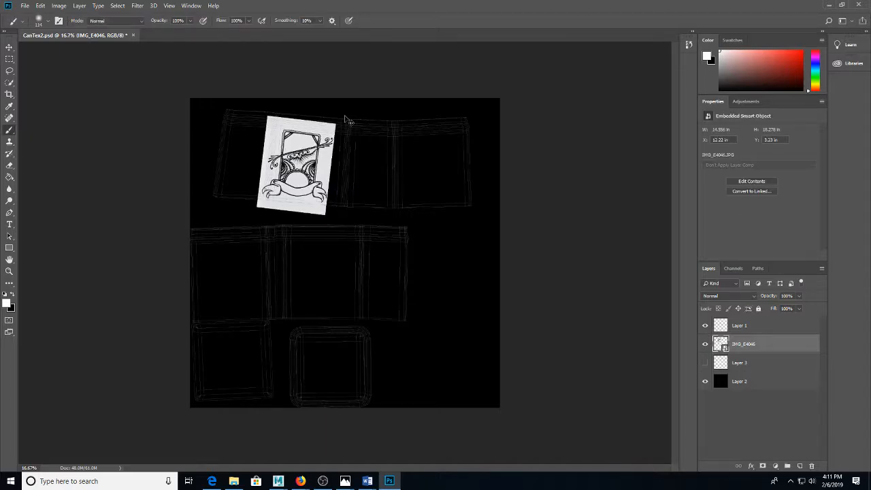
Step: Nudge the drawing so it lines up with the edges of the second upper UV panel, and save the document
key(ctrl+plus)
key(ctrl+plus)
key(ctrl+plus)
key(x)
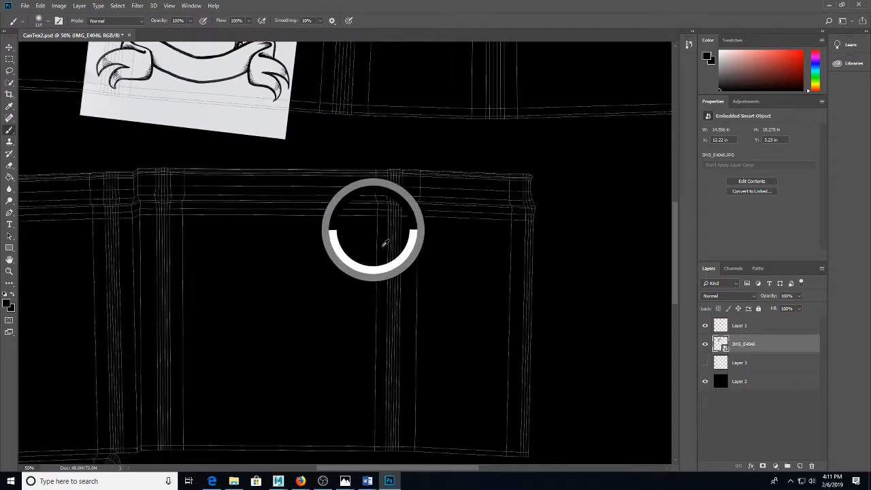
drag(333, 136, 446, 340)
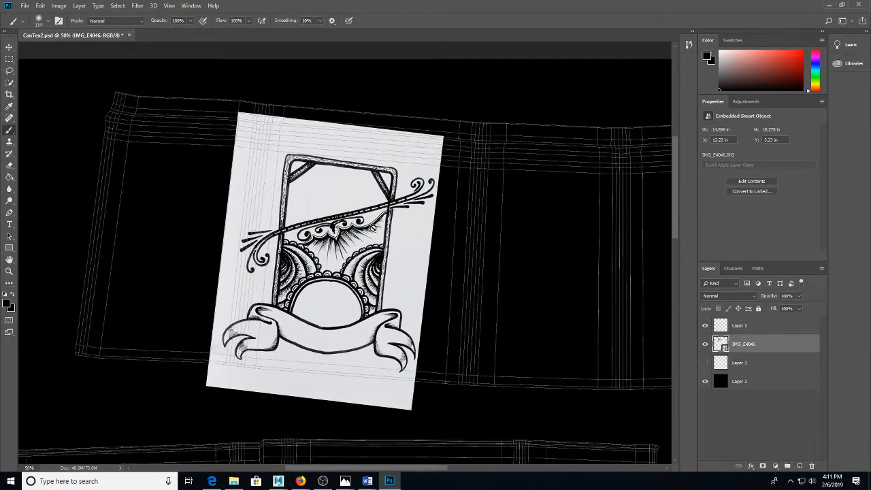
key(v)
drag(353, 240, 372, 231)
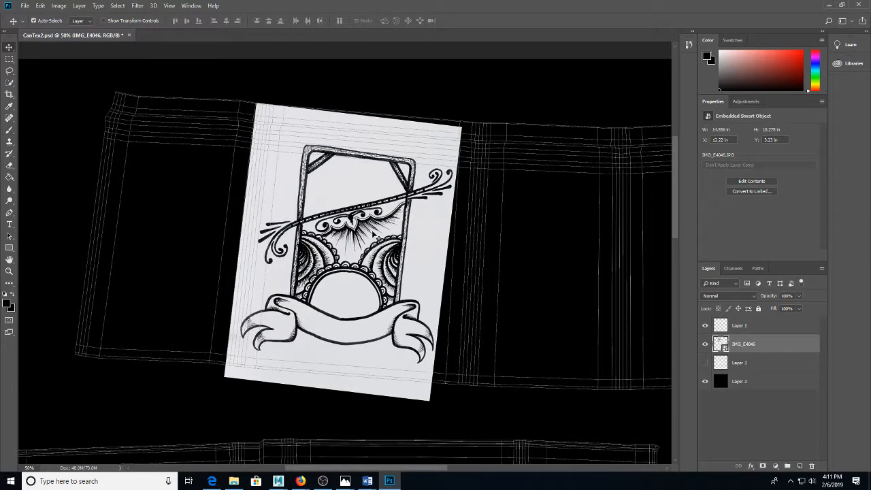
key(e)
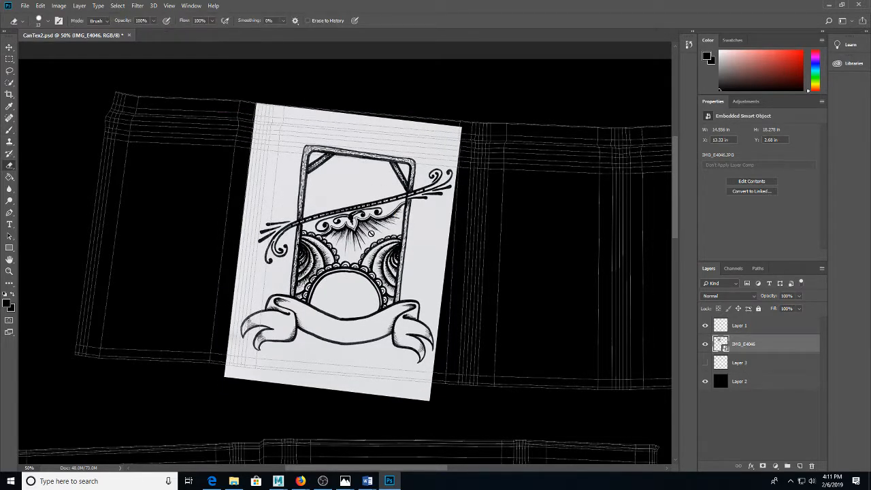
key(v)
drag(372, 233, 370, 245)
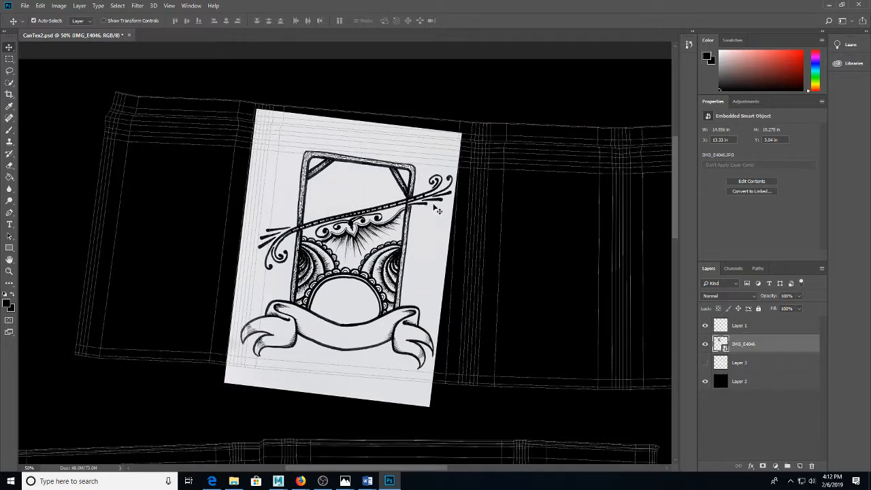
key(ctrl+s)
Step: Switch to Maya, return the can body to object mode and load CanTex2.psd from sourceimages as its file texture image
click(278, 481)
click(321, 452)
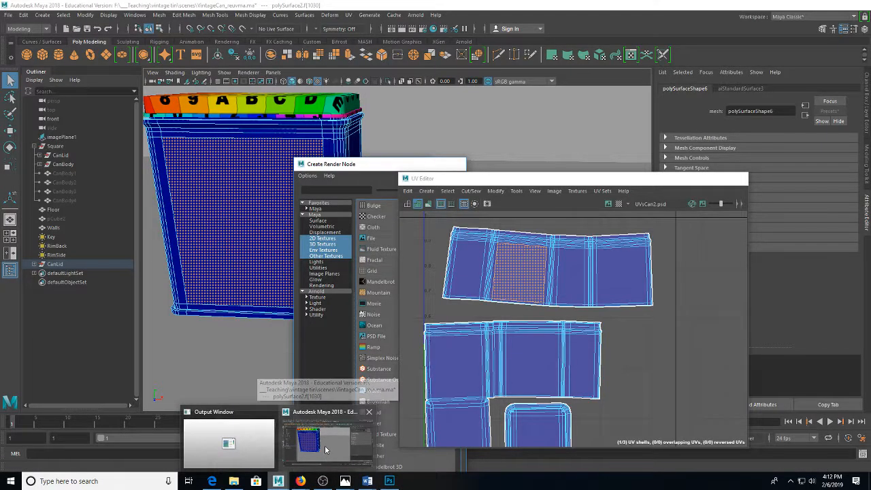
click(324, 447)
right_click(331, 156)
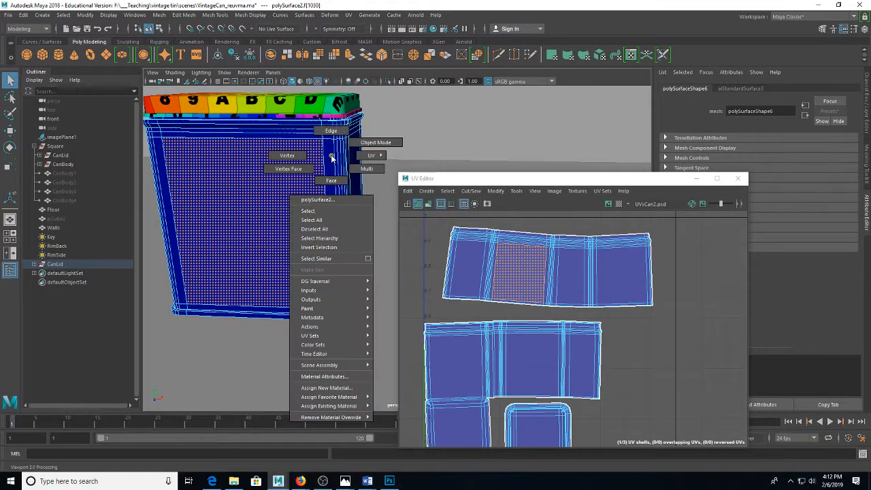
click(346, 150)
click(843, 203)
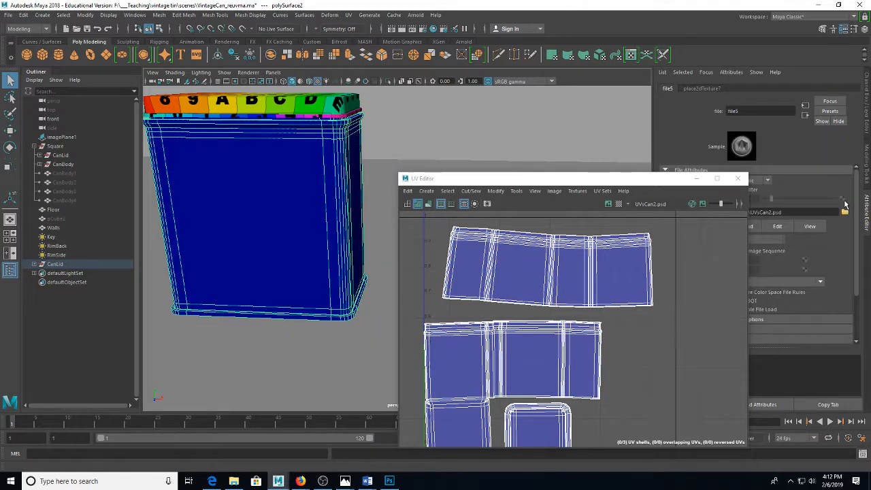
click(843, 212)
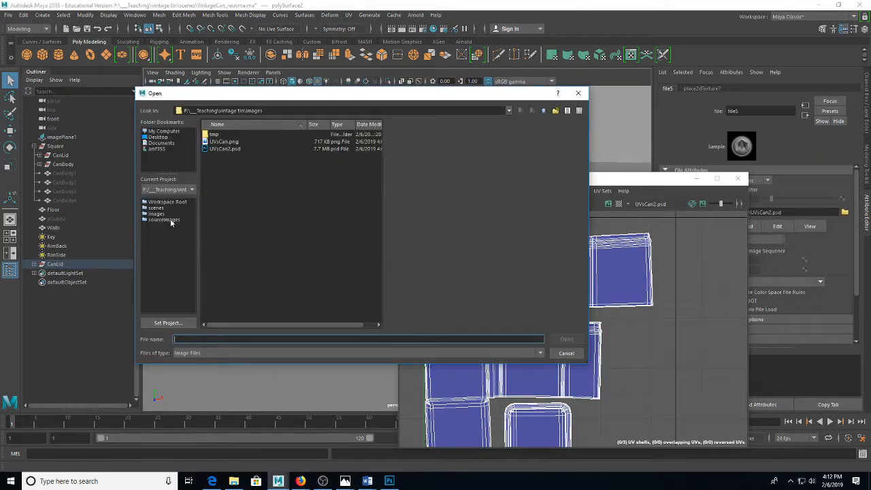
double_click(227, 164)
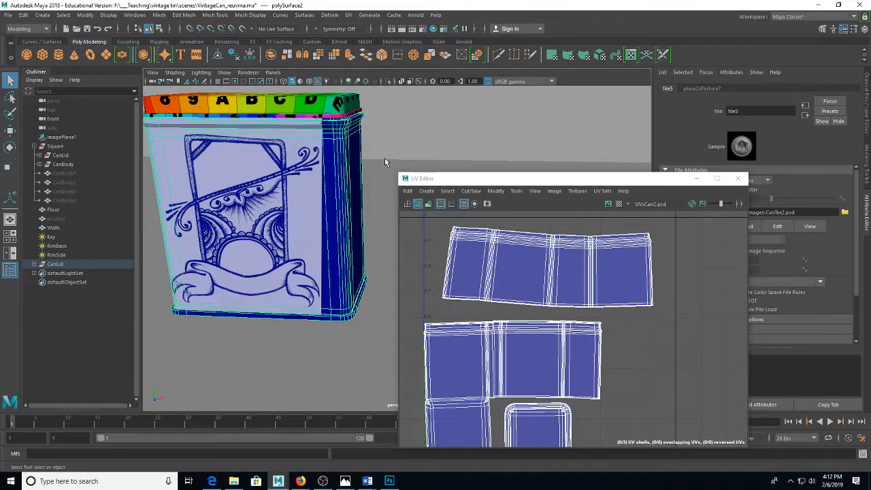
Step: Deselect the can body and examine how the drawing sits on its front face, comparing it with the Photoshop layout
click(385, 156)
drag(329, 210, 315, 198)
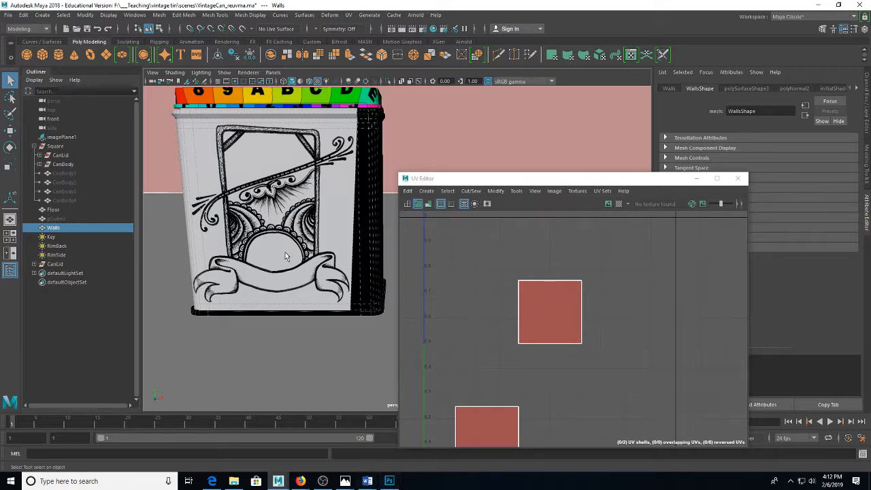
drag(286, 254, 276, 268)
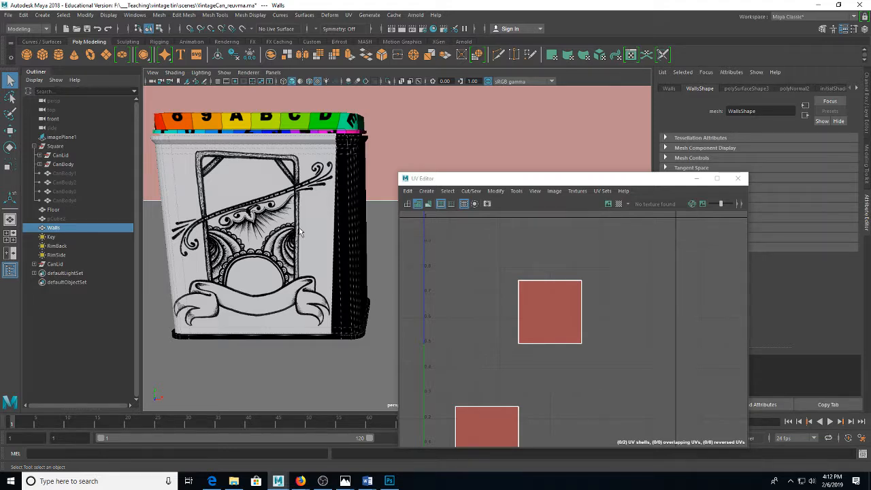
click(389, 481)
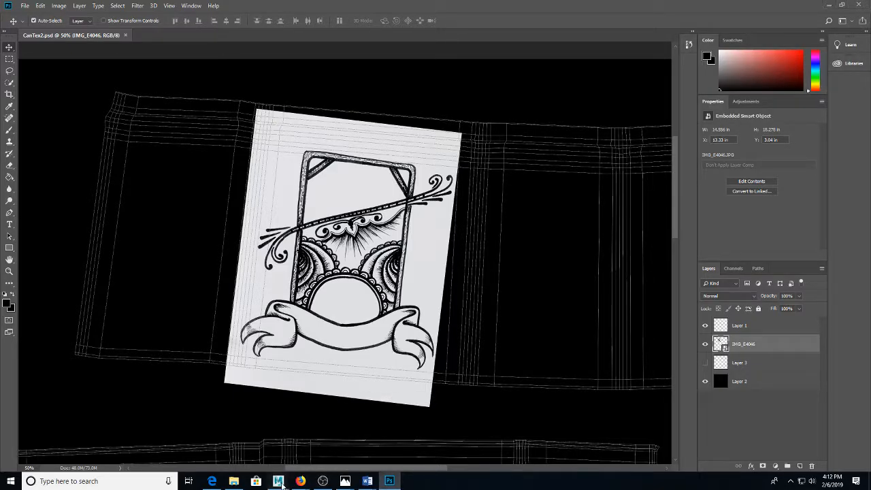
mouse_move(277, 481)
click(315, 439)
drag(296, 221, 257, 176)
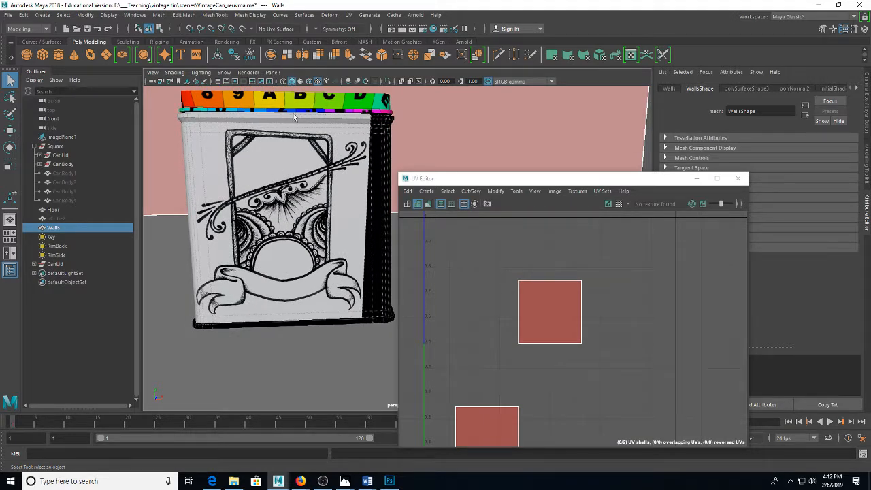
scroll(292, 134, up, 3)
drag(292, 131, 281, 156)
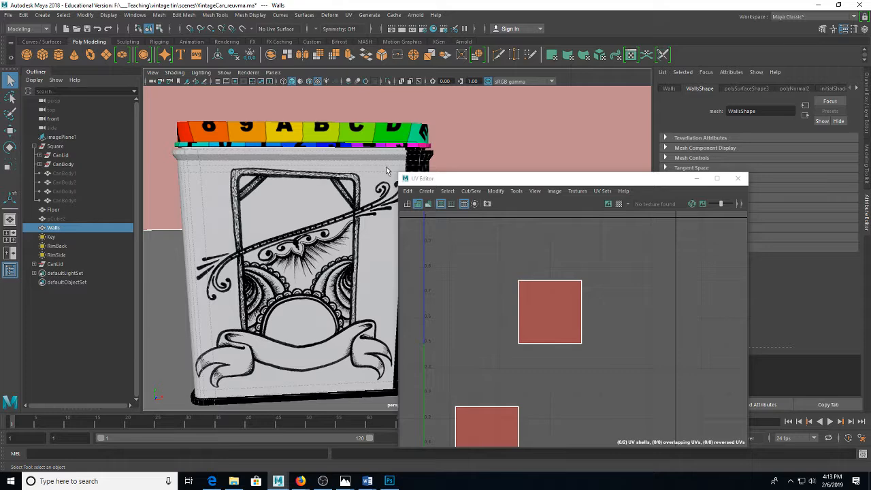
Step: Close the UV Editor and check the drawing's alignment along the edges of the can's front face
drag(454, 174, 542, 122)
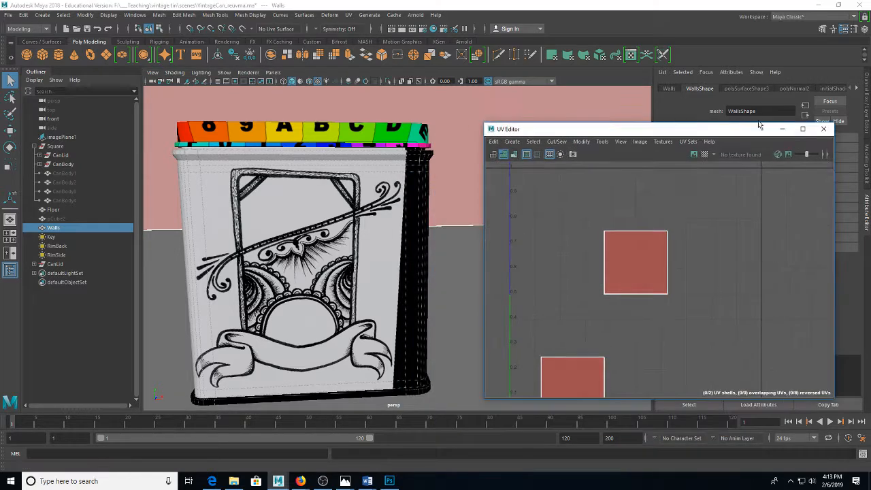
click(825, 127)
drag(368, 307, 357, 234)
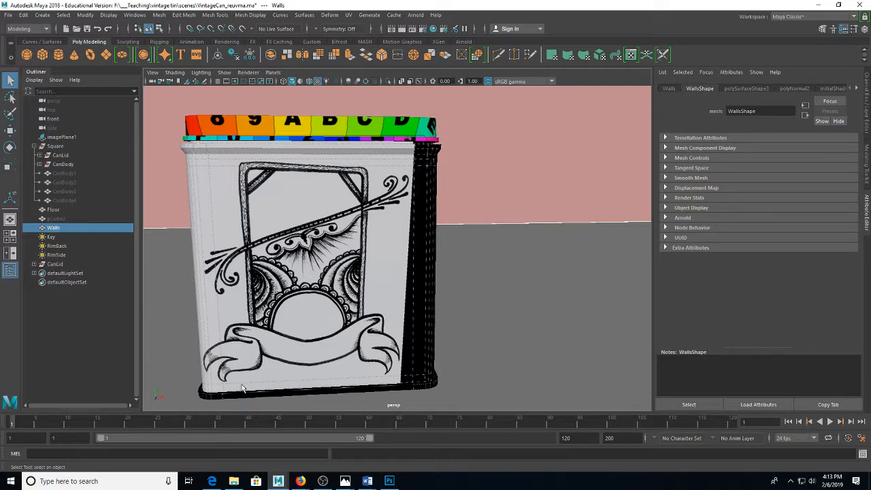
Step: Switch to Photoshop and transform the drawing to about 4.5° rotation and 32.1% scale, shifted to fill the second upper UV panel
click(389, 481)
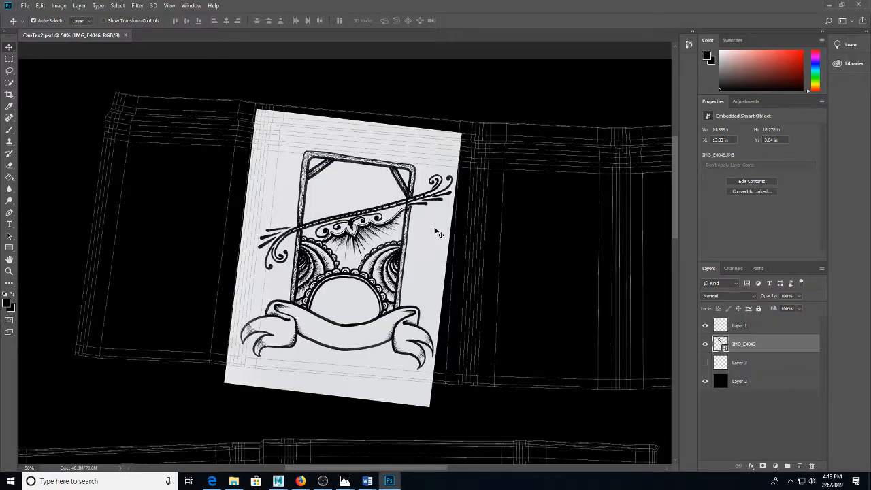
key(ctrl+t)
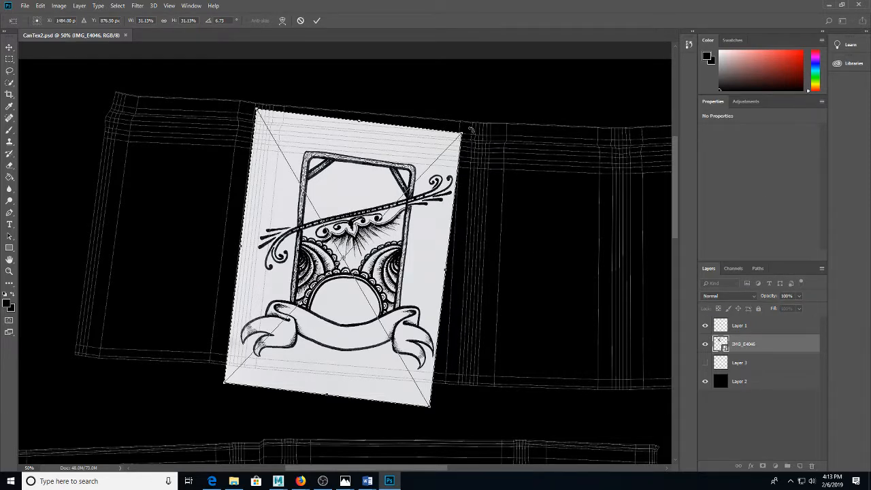
drag(470, 130, 466, 124)
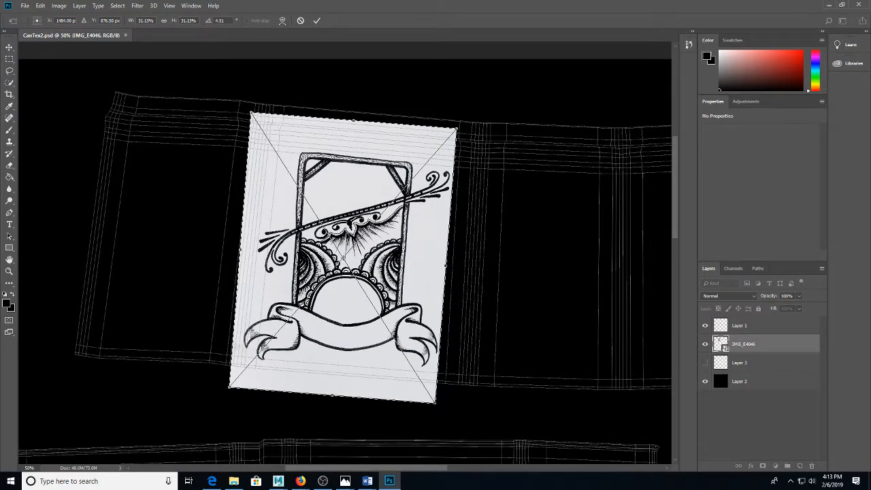
drag(365, 213, 378, 214)
drag(473, 126, 476, 123)
drag(394, 252, 397, 251)
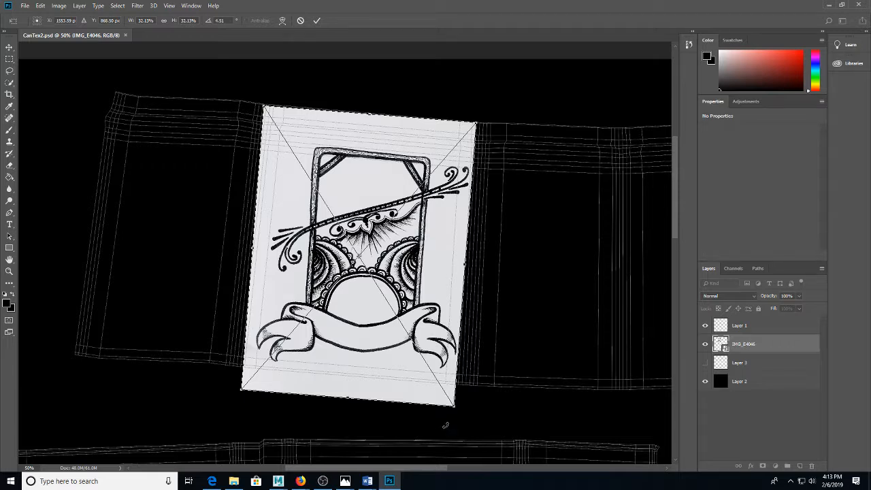
key(Return)
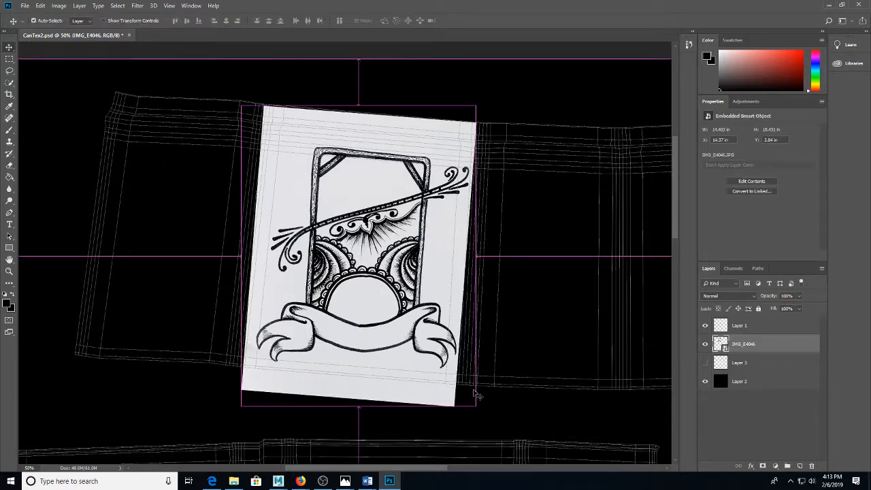
Step: Try to save the adjusted texture over CanTex2.psd and over CanTex.psd with Maximize Compatibility on
key(ctrl+s)
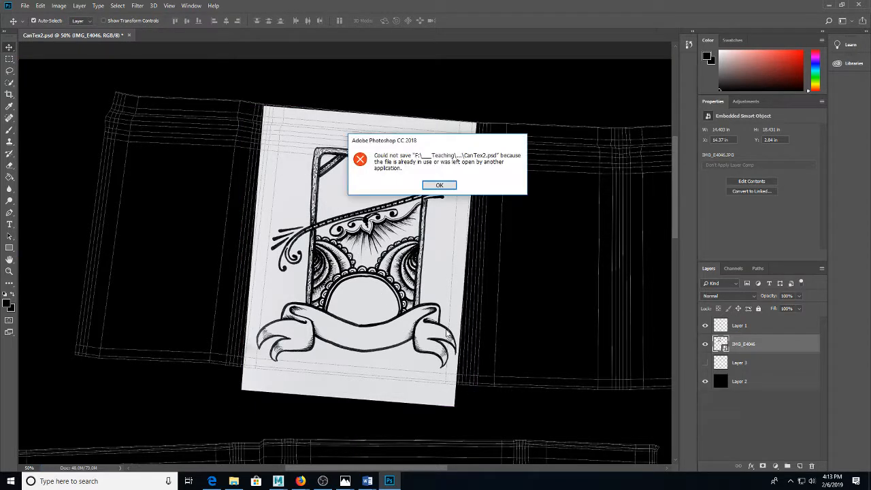
click(450, 191)
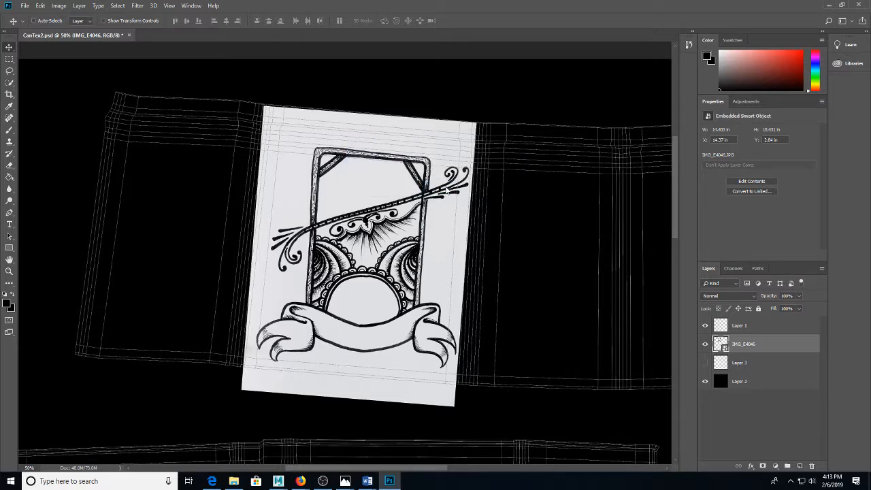
key(ctrl+shift+s)
click(129, 210)
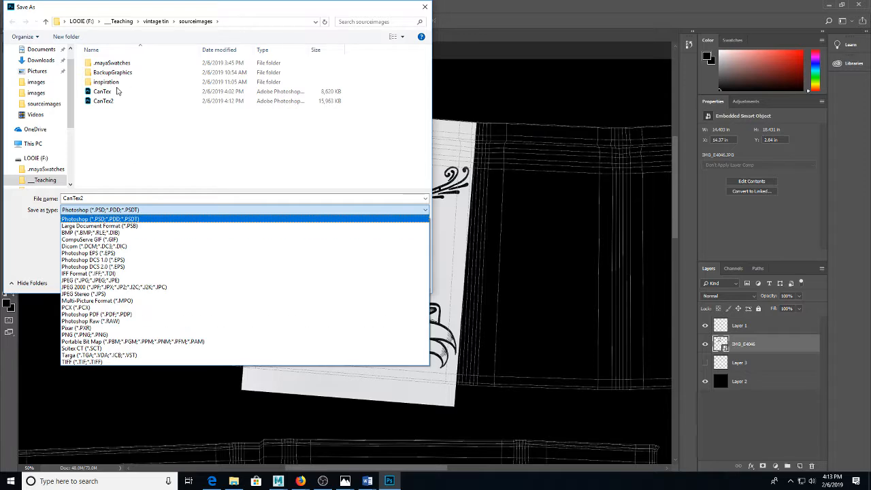
click(116, 90)
double_click(111, 91)
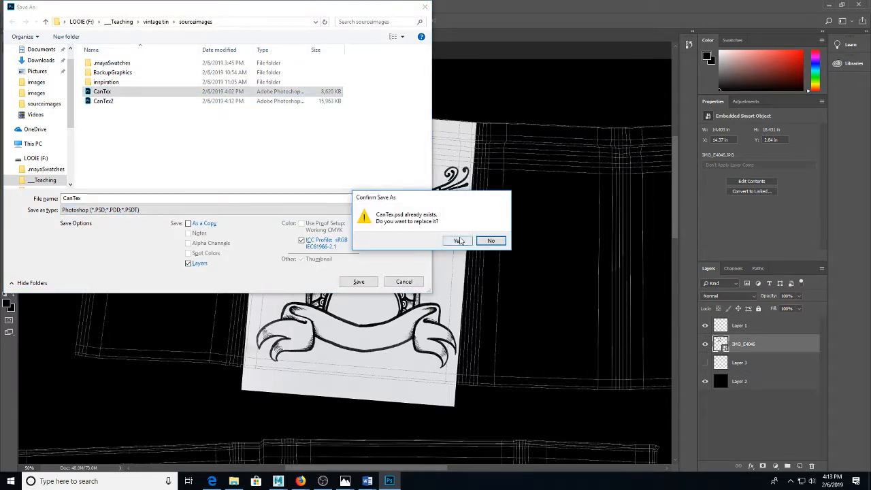
click(458, 242)
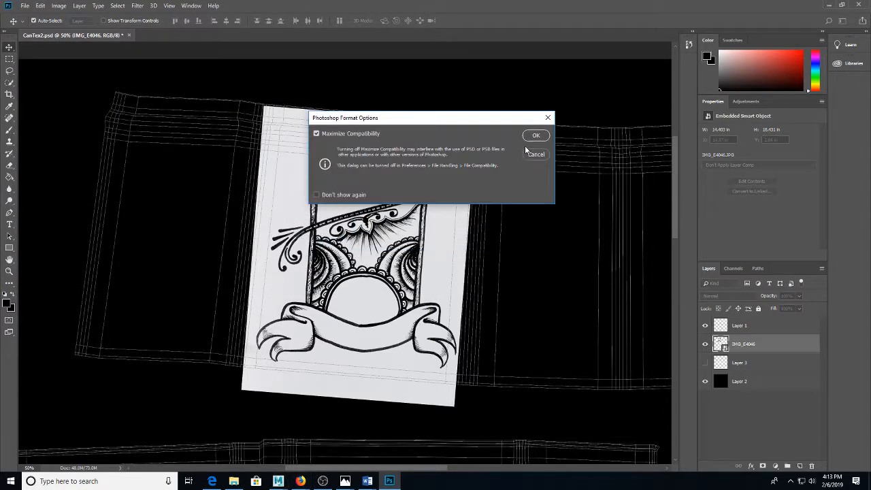
click(534, 136)
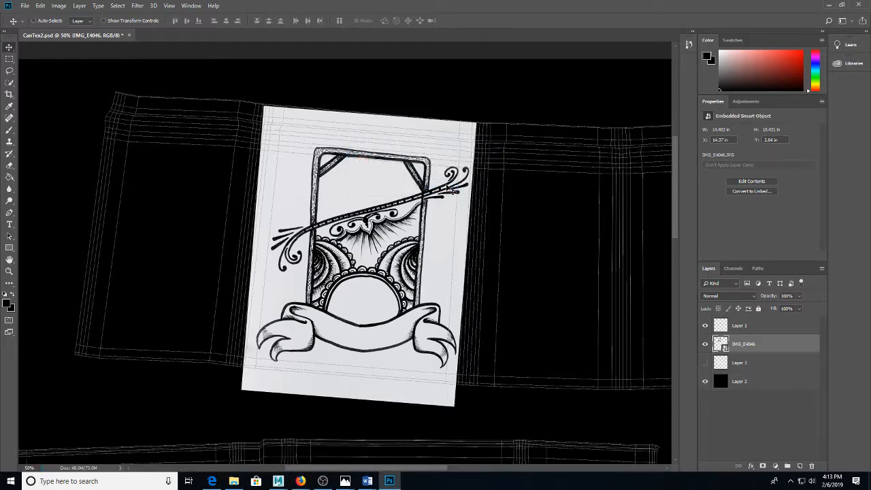
Step: Save the layered texture as a PNG copy named CanTex2 in the sourceimages folder, using the default PNG options
key(ctrl+shift+s)
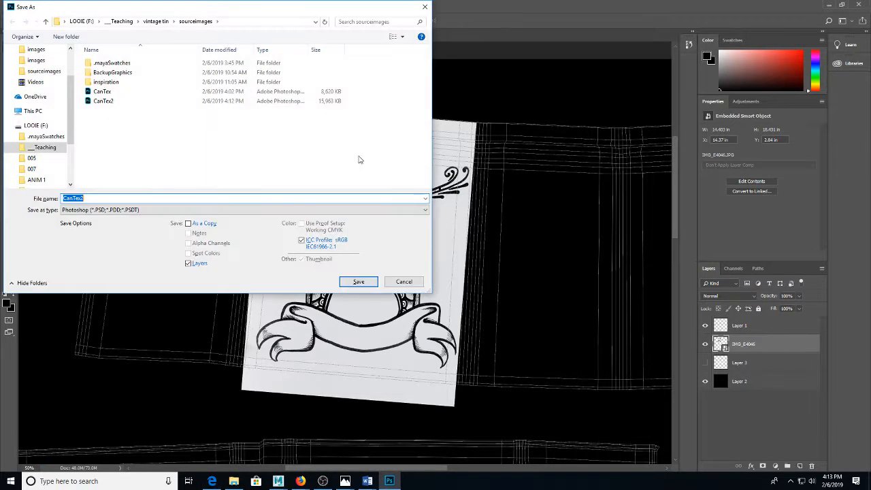
click(99, 210)
click(102, 334)
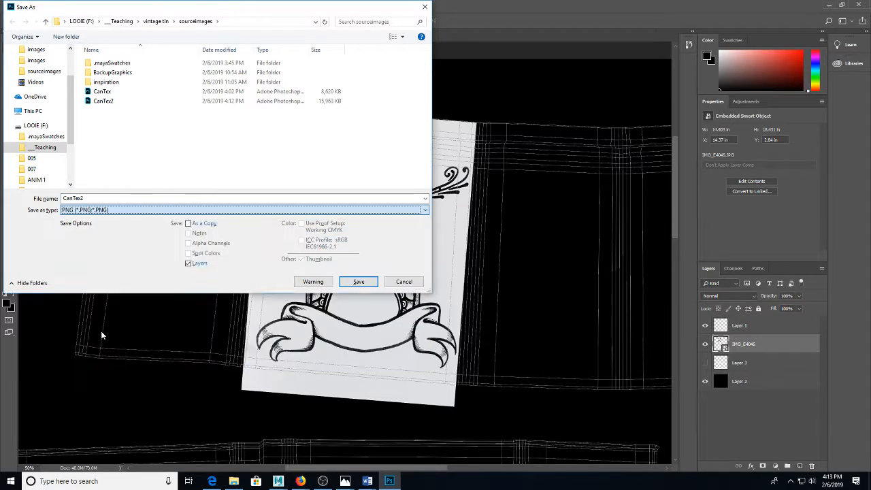
double_click(113, 199)
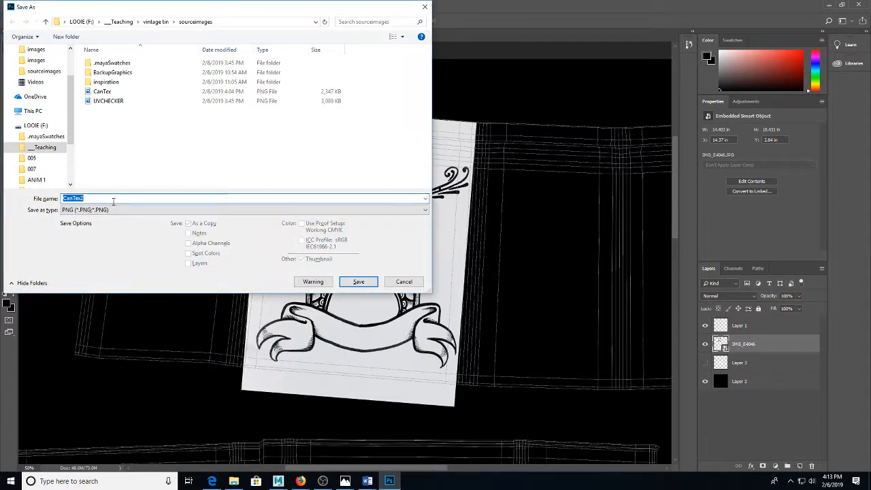
click(361, 281)
click(482, 142)
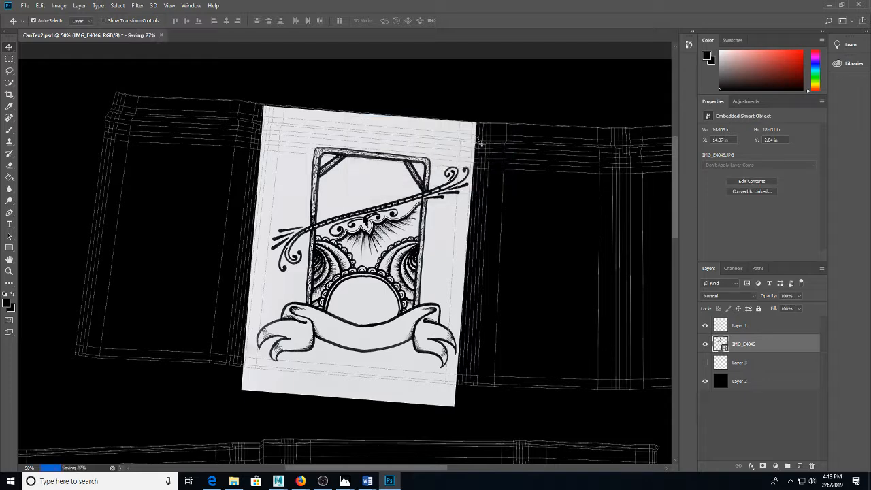
Step: Switch to Maya and rename the can body's aiStandardSurface3 material CanTex
mouse_move(277, 480)
click(329, 437)
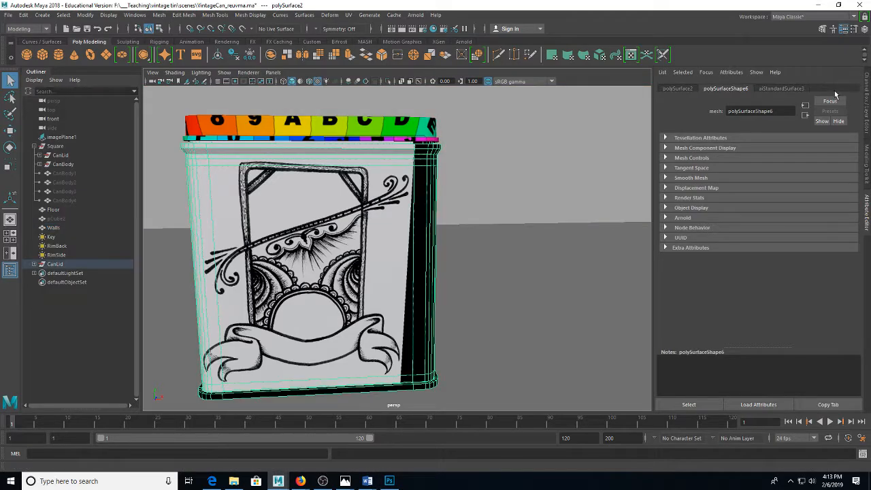
click(789, 89)
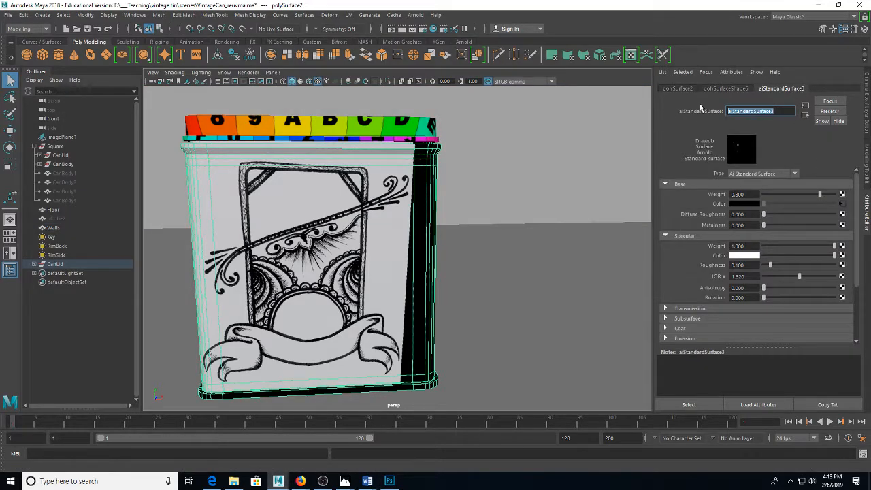
text(CanTex)
Step: Set the image of the material's base color file texture to sourceimages\CanTex2.png and check the drawing on the can's front face
click(840, 204)
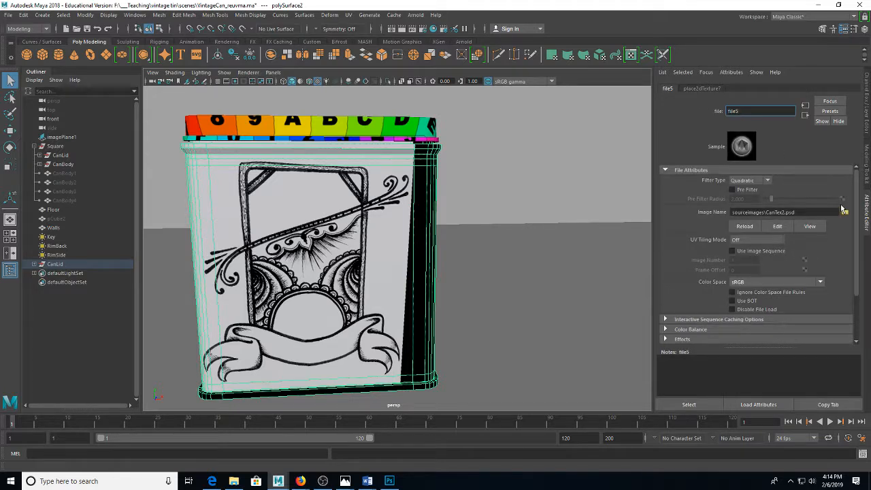
click(817, 212)
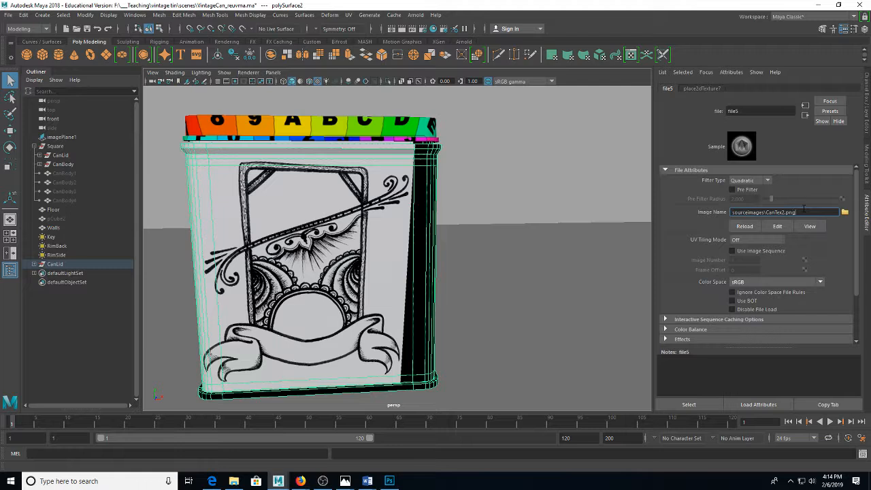
key(Return)
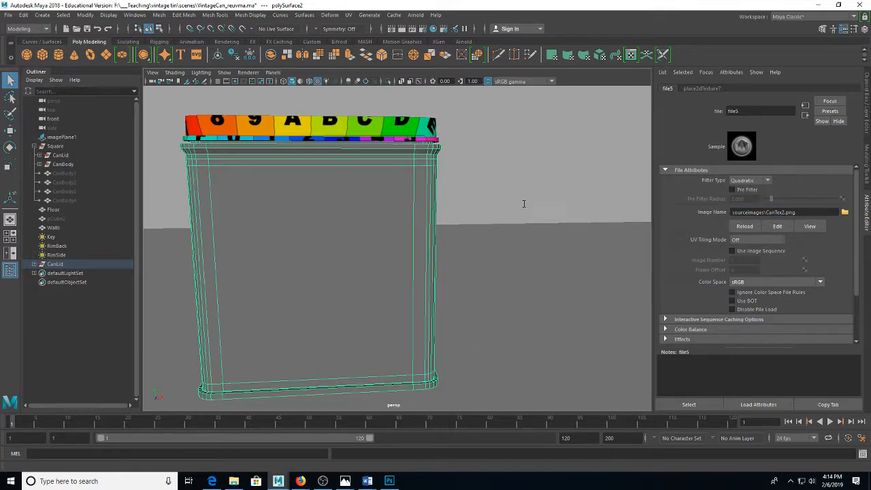
mouse_move(236, 484)
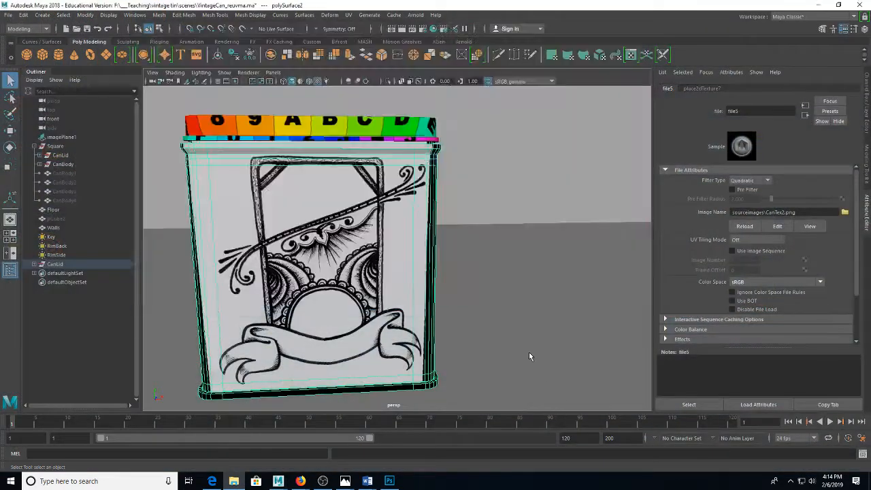
click(528, 352)
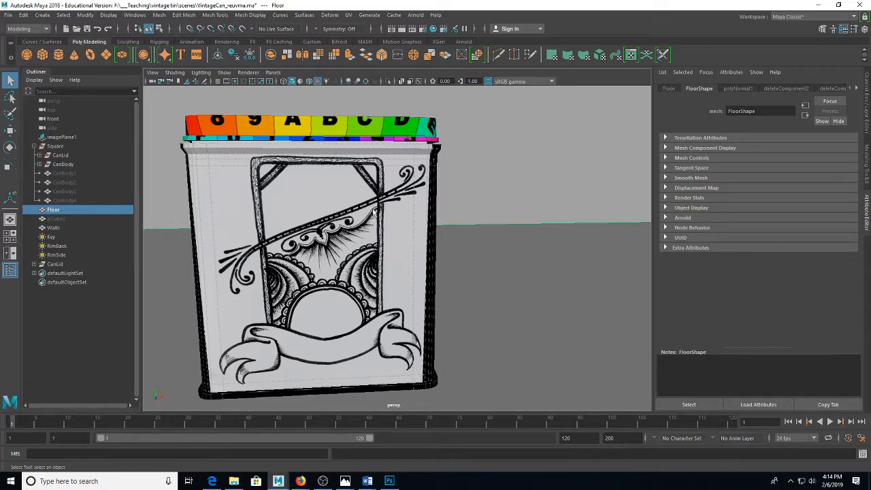
drag(360, 219, 352, 218)
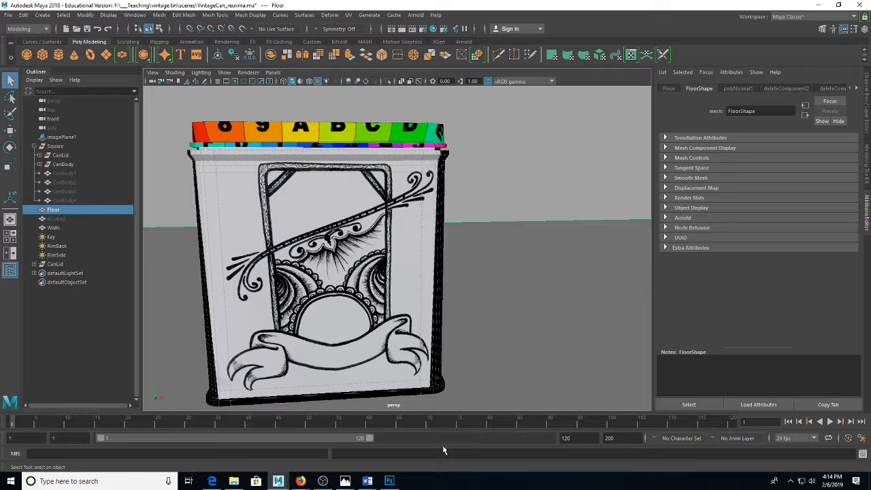
Step: Switch to Photoshop and add a new empty layer directly above the black Layer 2
click(389, 481)
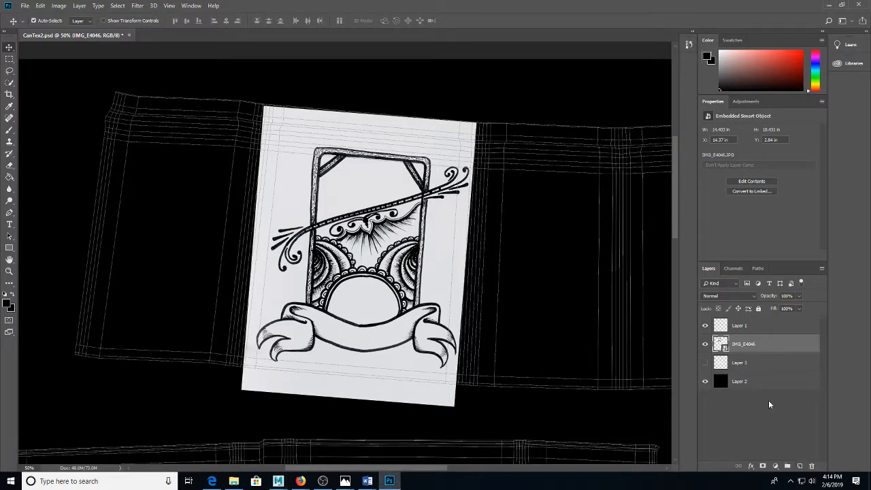
click(800, 465)
drag(747, 343, 743, 379)
Step: Rename the wireframe layer UVs and the new empty layer base color
double_click(738, 326)
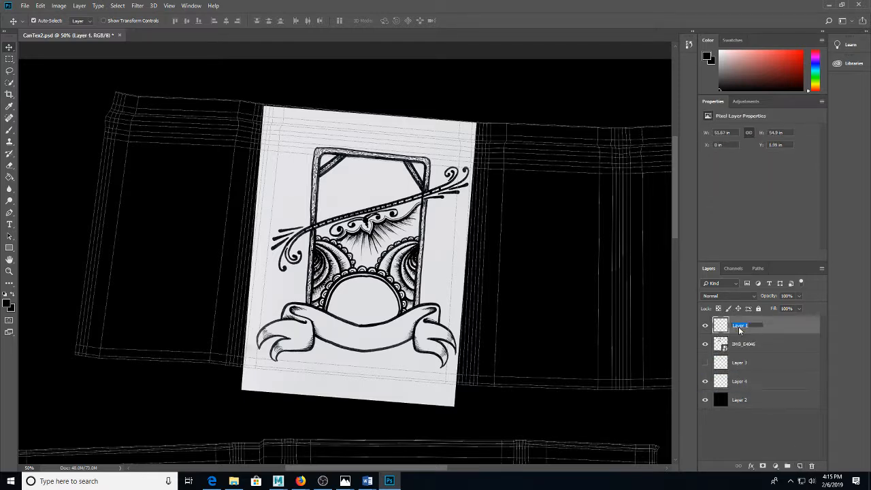
text(UVs)
key(Return)
double_click(740, 381)
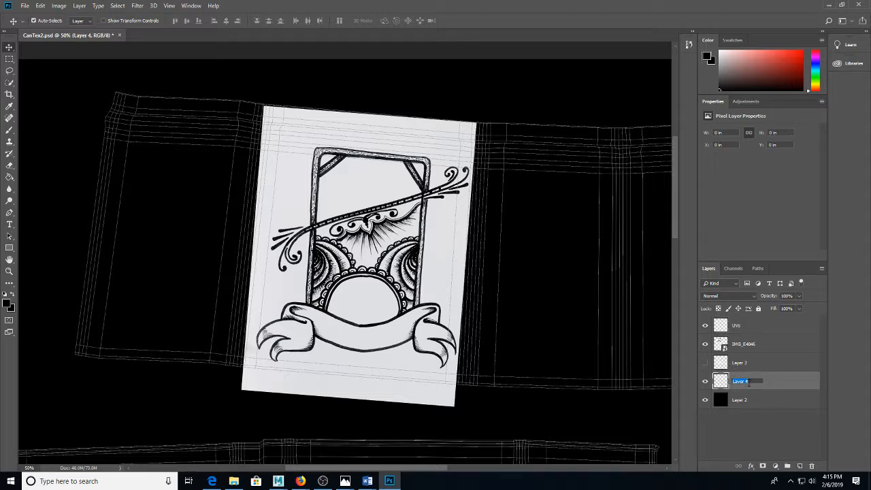
text(base color)
key(Return)
Step: Set the foreground color to light orange #f2b362 and fill the base color layer with it
click(9, 304)
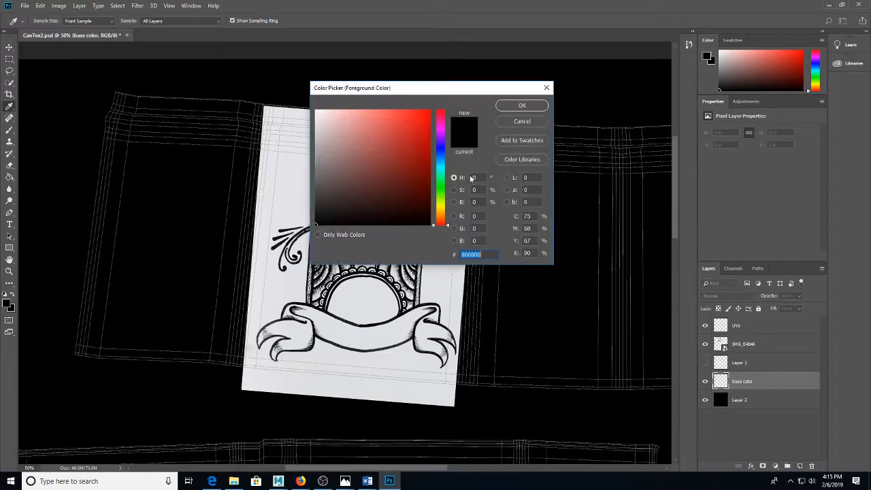
drag(434, 199, 438, 218)
click(383, 116)
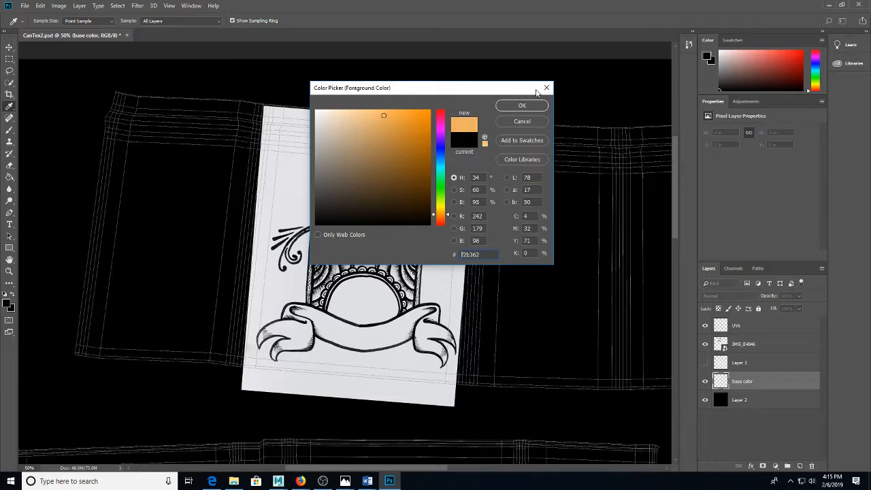
click(522, 106)
key(g)
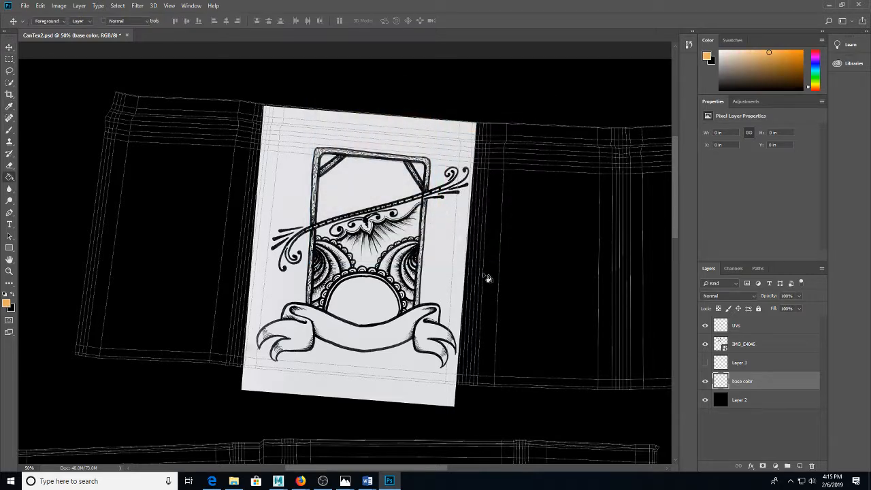
click(484, 277)
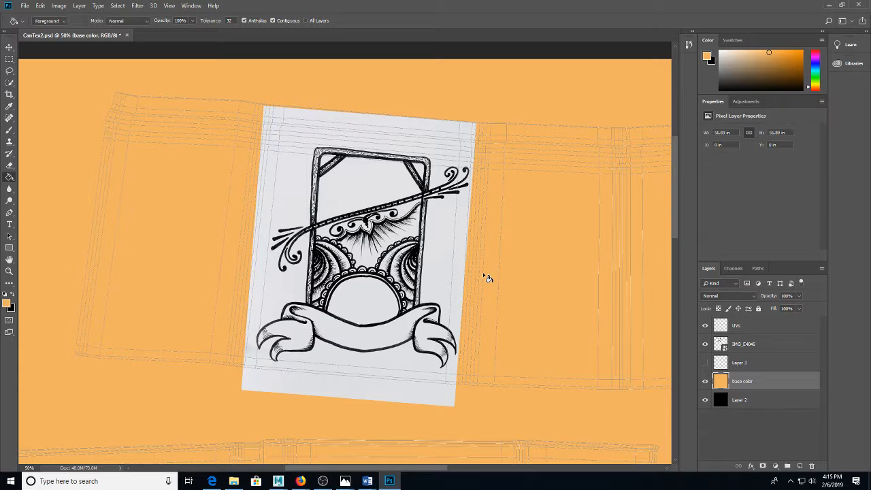
Step: Set the blend mode of the IMG_E4046 drawing layer to Multiply
click(744, 344)
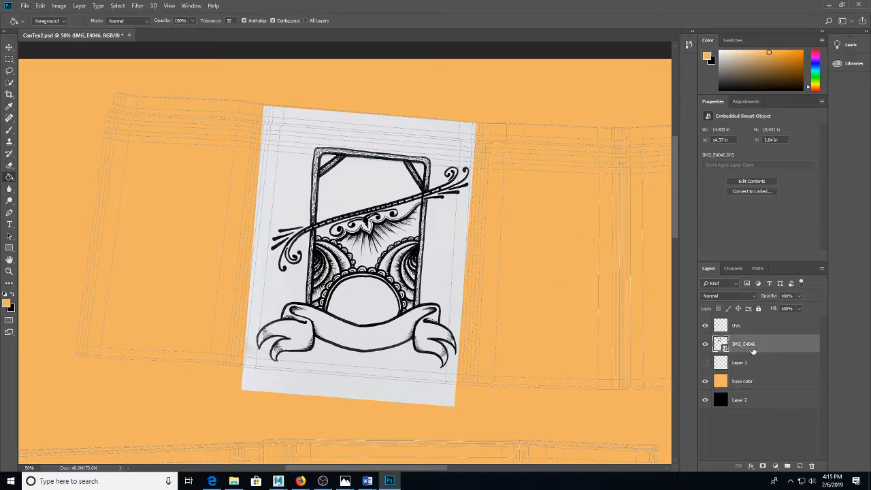
click(726, 296)
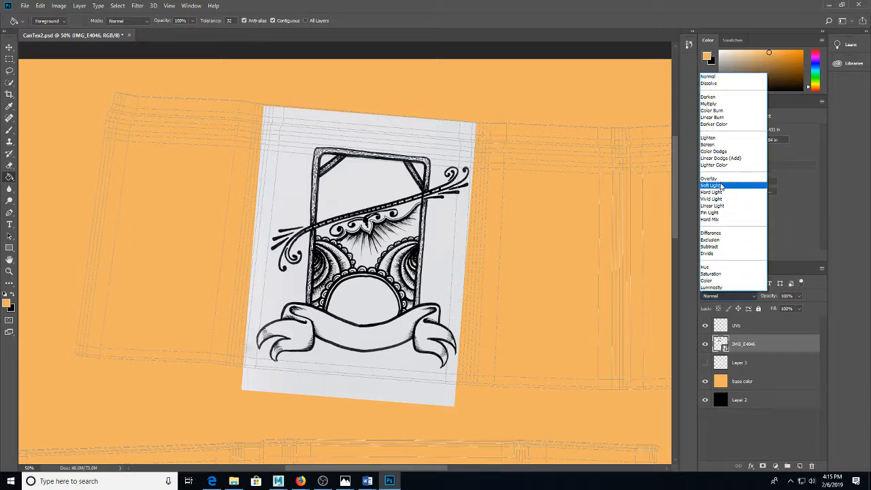
click(719, 104)
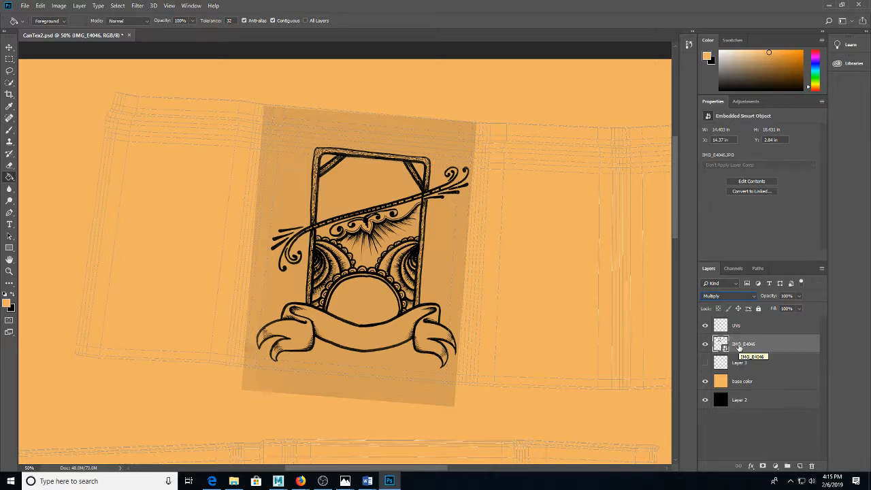
Step: Duplicate the IMG_E4046 layer, hide the original, and rasterize the copy
key(ctrl+j)
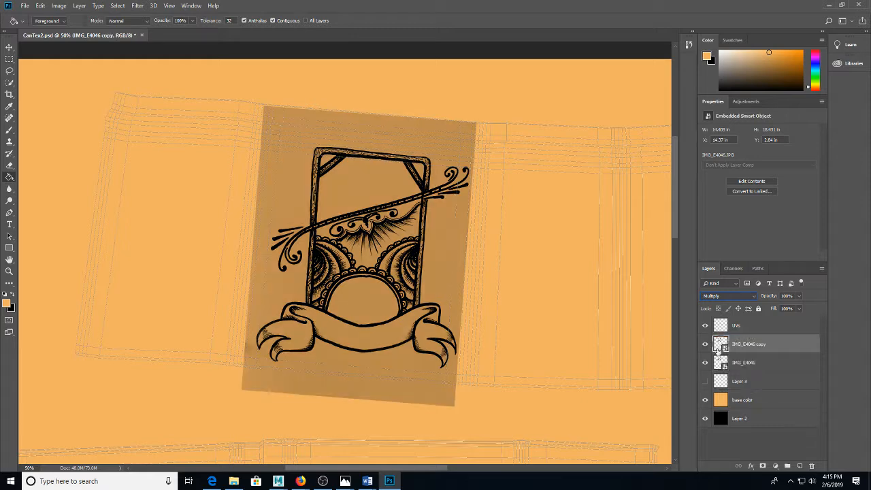
click(704, 362)
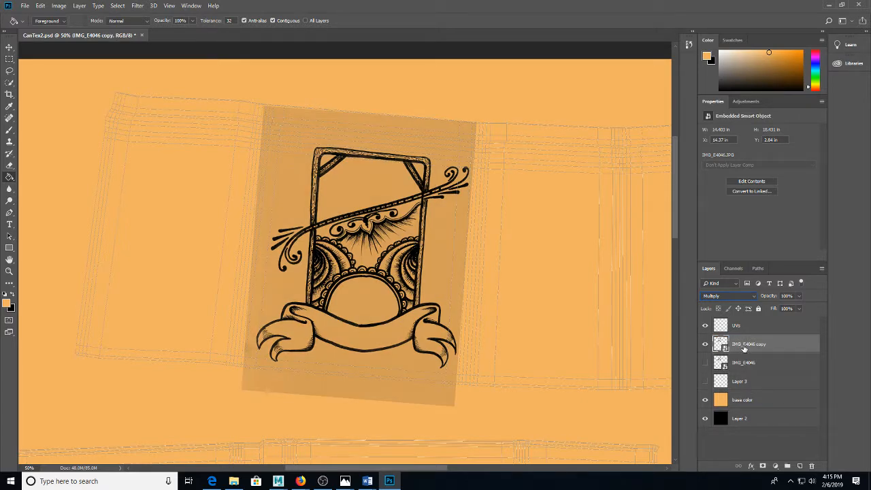
right_click(744, 349)
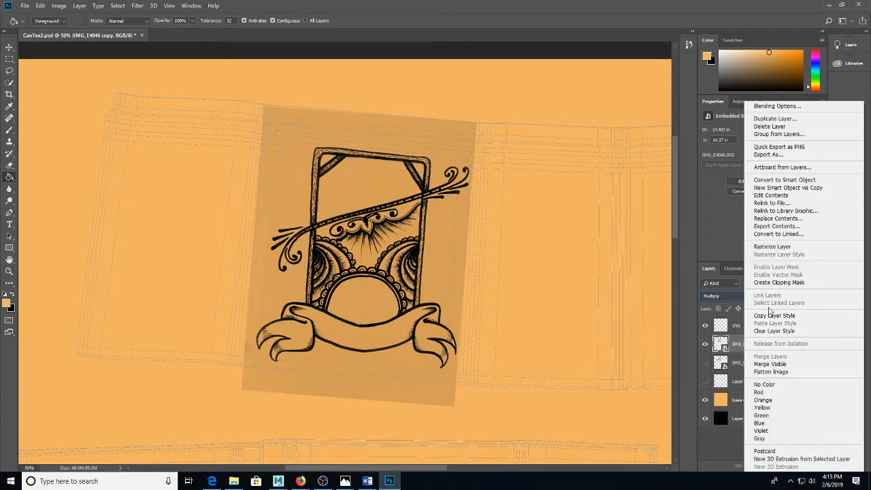
click(771, 246)
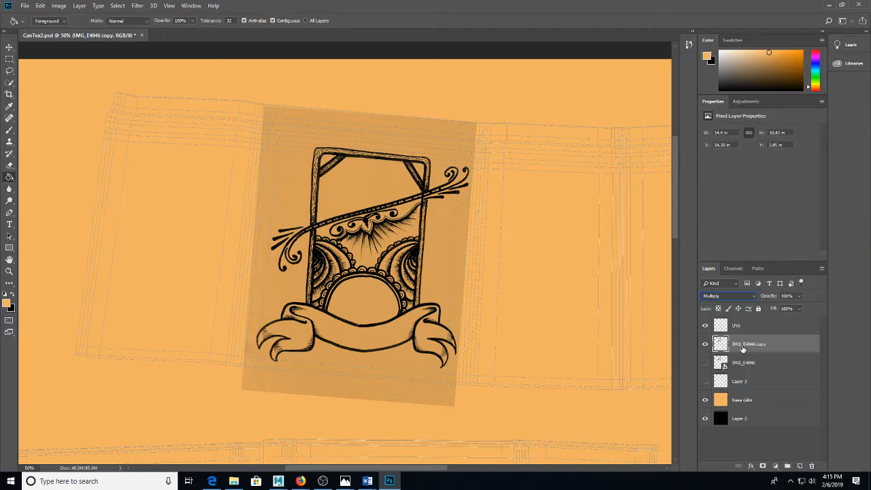
Step: Apply Levels to the IMG_E4046 copy with black input slightly above 106, midtones about 1.03 and white input 162
key(ctrl+l)
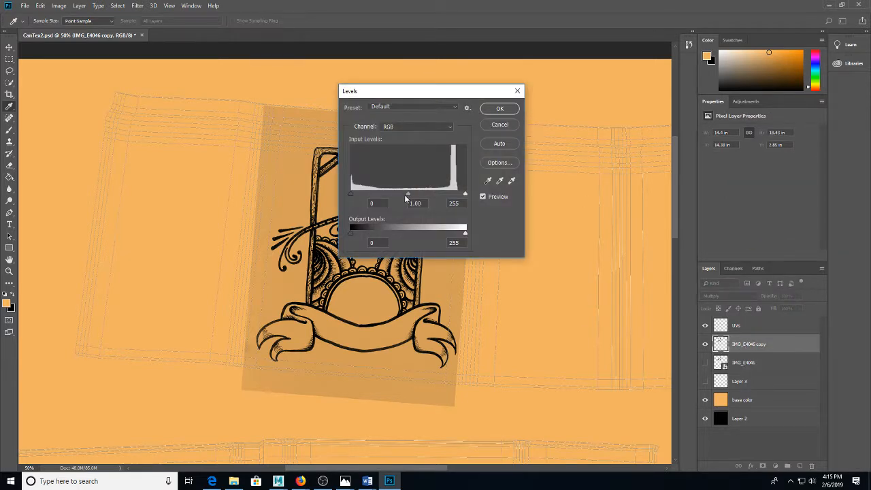
mouse_move(407, 196)
mouse_down()
mouse_move(344, 201)
mouse_move(406, 198)
mouse_up()
drag(465, 194, 423, 196)
drag(350, 194, 398, 198)
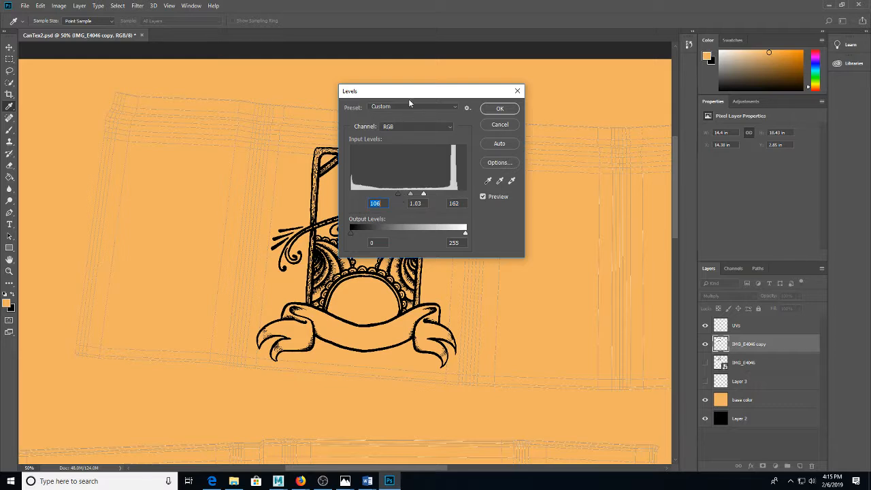
drag(401, 98, 564, 108)
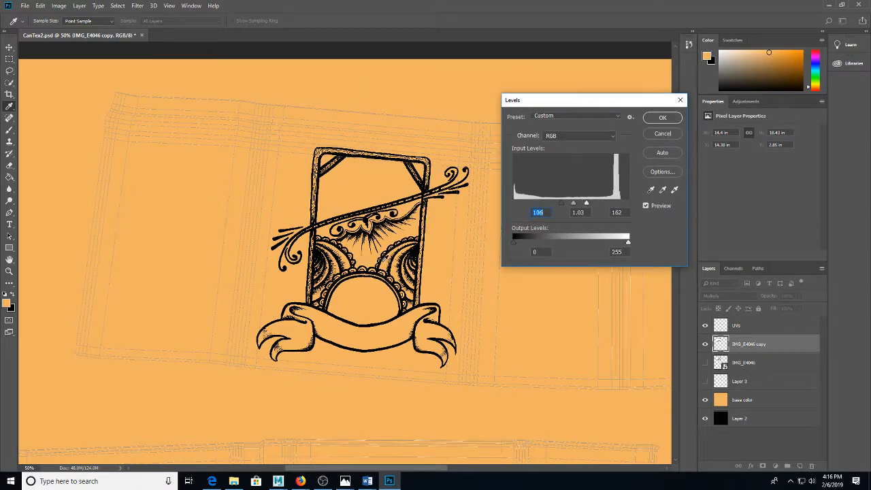
mouse_move(562, 204)
mouse_down()
mouse_move(531, 205)
mouse_move(565, 204)
mouse_up()
click(661, 117)
key(g)
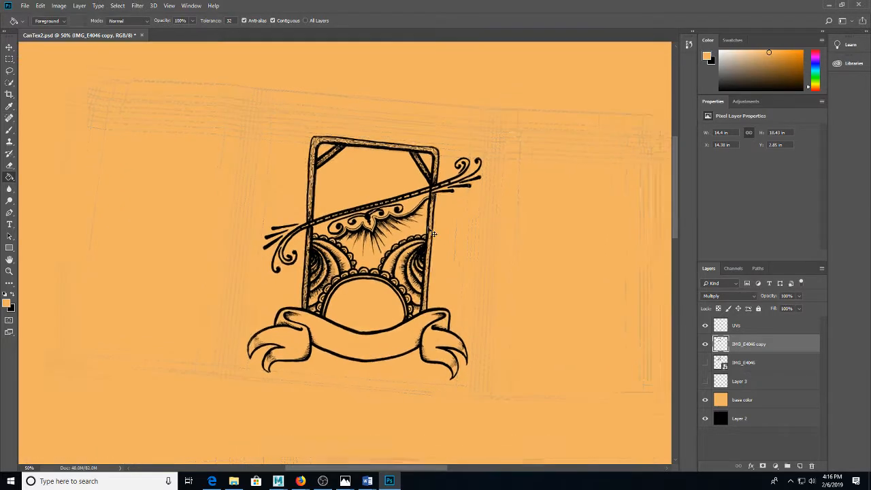
Step: Inspect the line art up close on the orange base and compare it with the textured can in Maya
key(ctrl+plus)
key(ctrl+plus)
key(ctrl+plus)
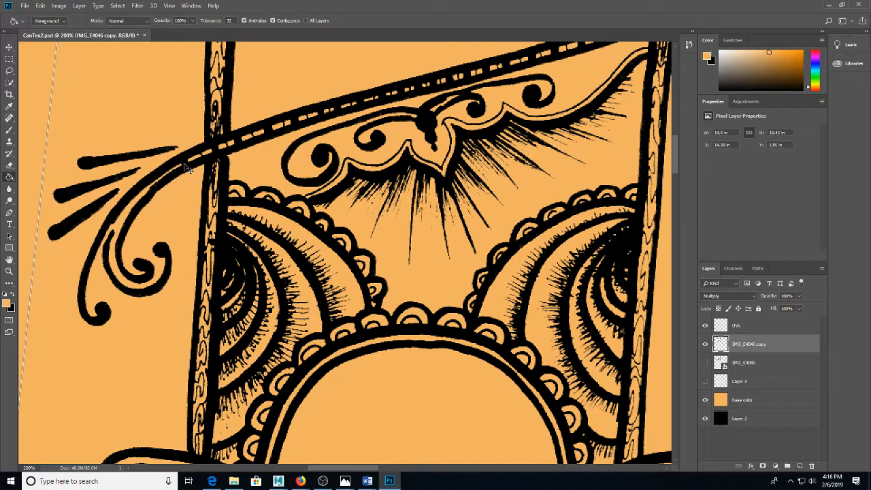
key(ctrl+minus)
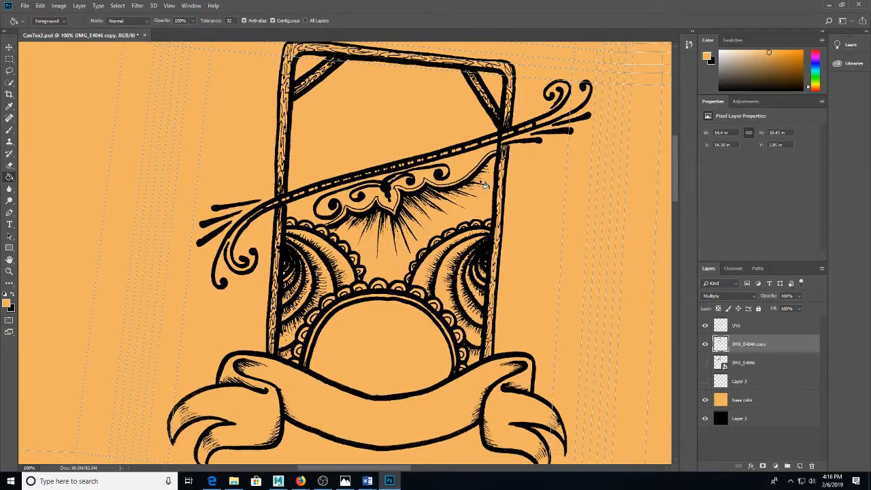
key(ctrl+minus)
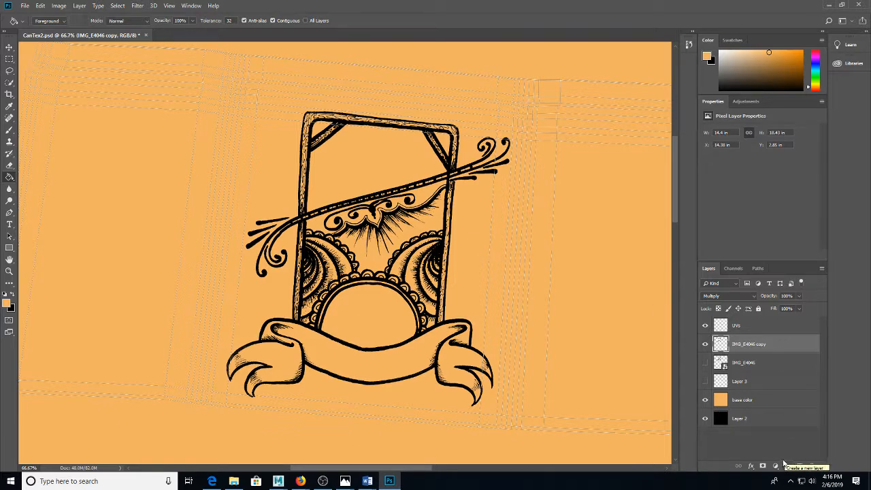
key(alt+Tab)
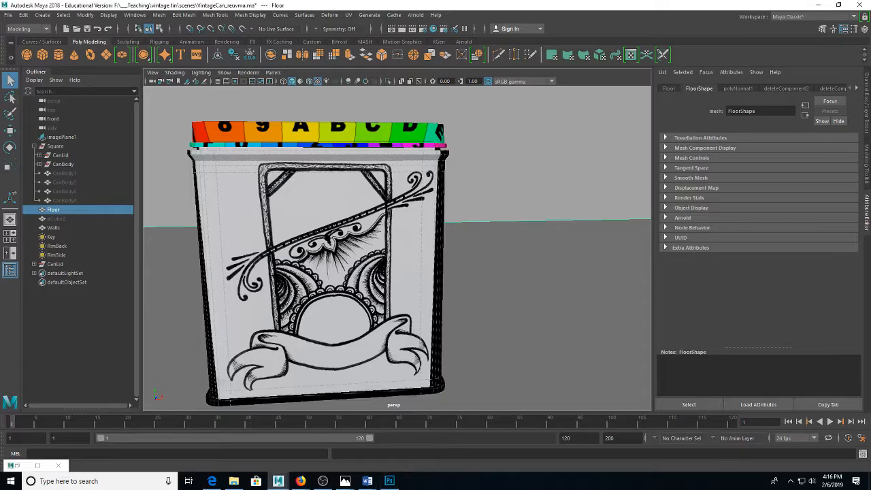
click(389, 480)
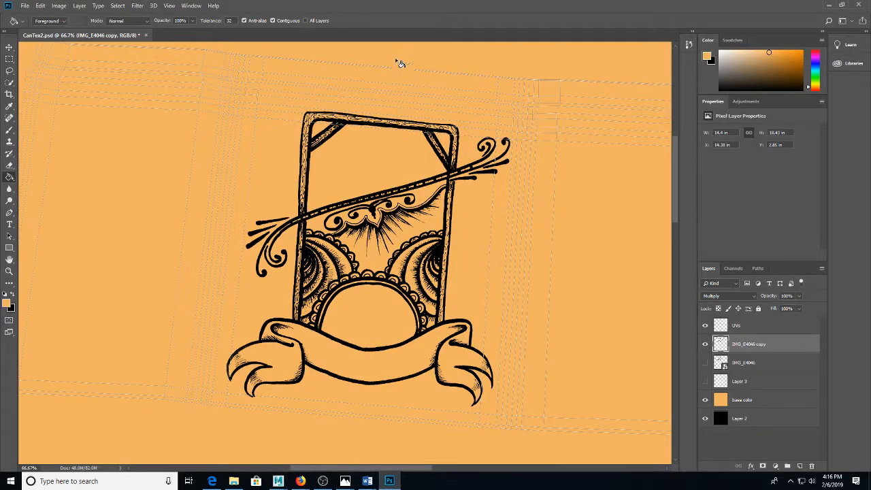
Step: Add the text "Harold's Best" in pure red (#ff0000) inside the upper part of the label frame
key(t)
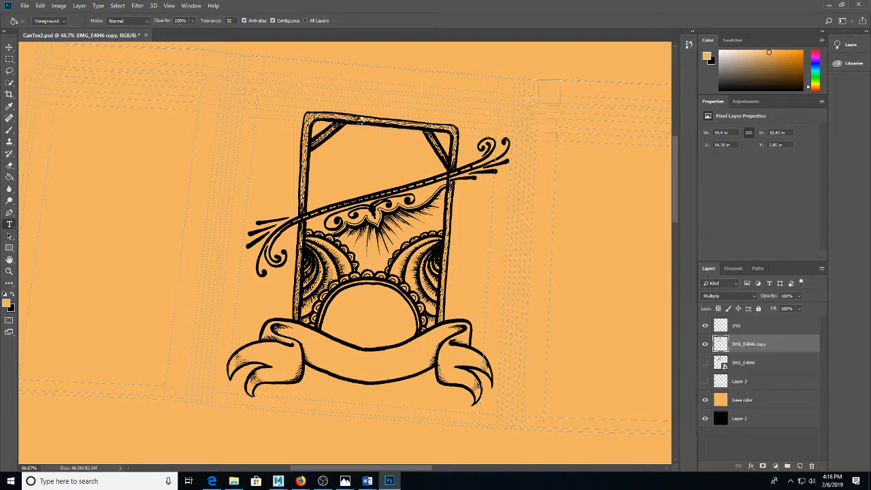
click(342, 146)
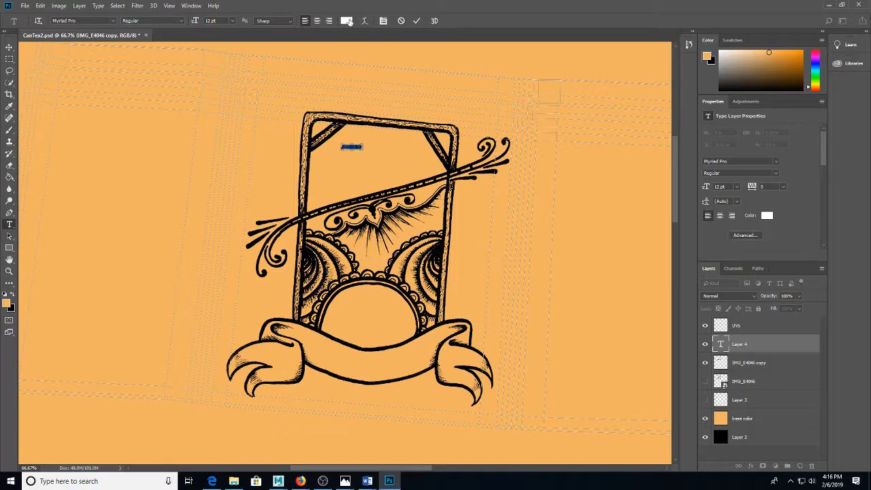
click(346, 20)
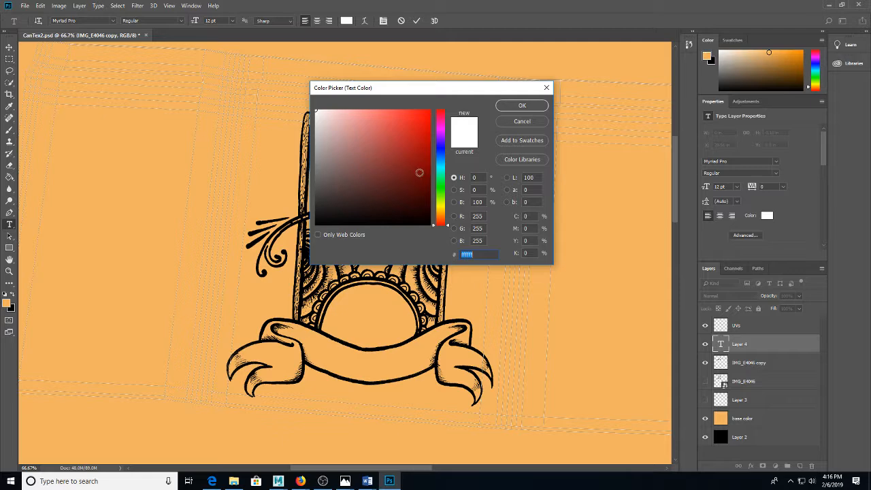
drag(419, 172, 431, 110)
click(515, 108)
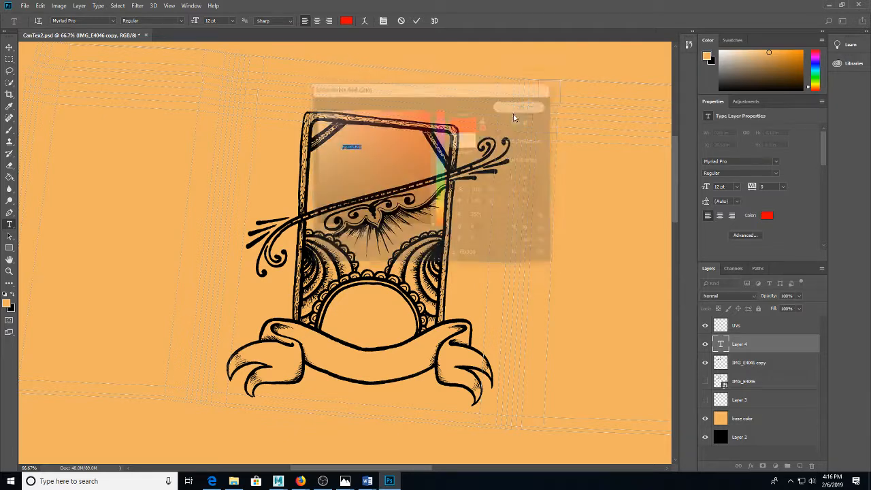
click(738, 345)
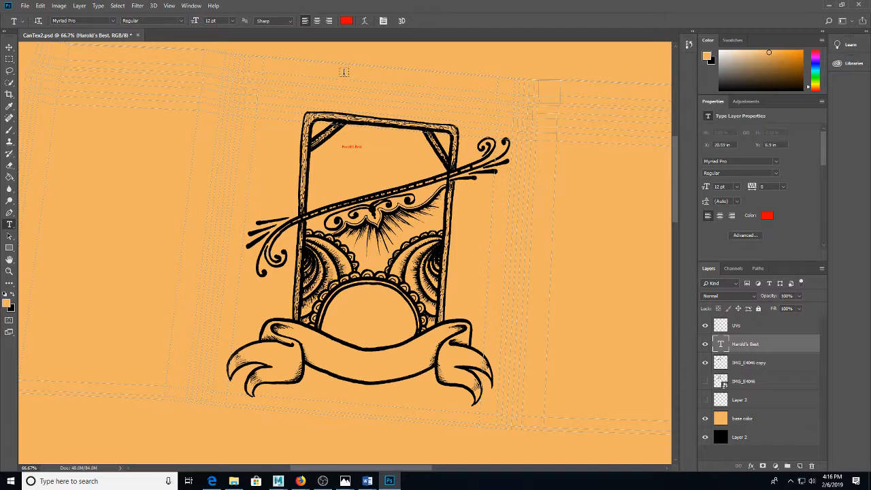
Step: Enlarge the "Harold's Best" text to about 85.67 pt and rotate it to follow the slanted bar in the frame
key(ctrl+t)
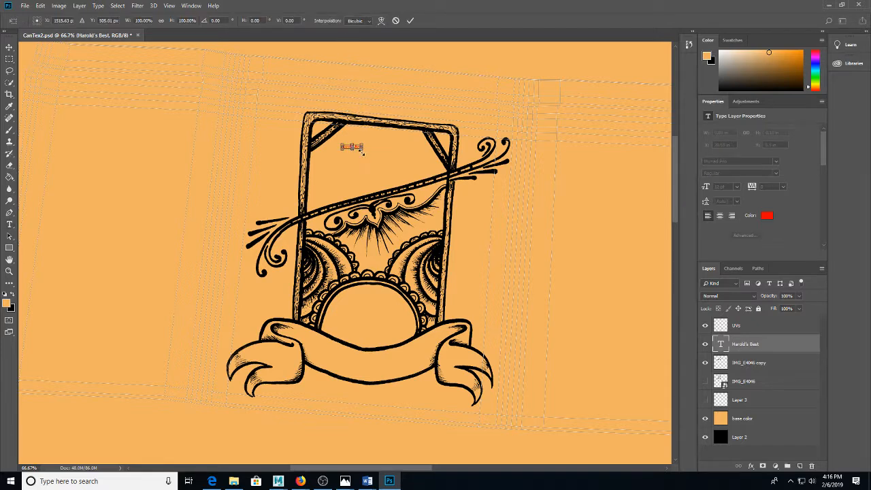
drag(362, 153, 484, 229)
drag(482, 140, 449, 161)
key(Return)
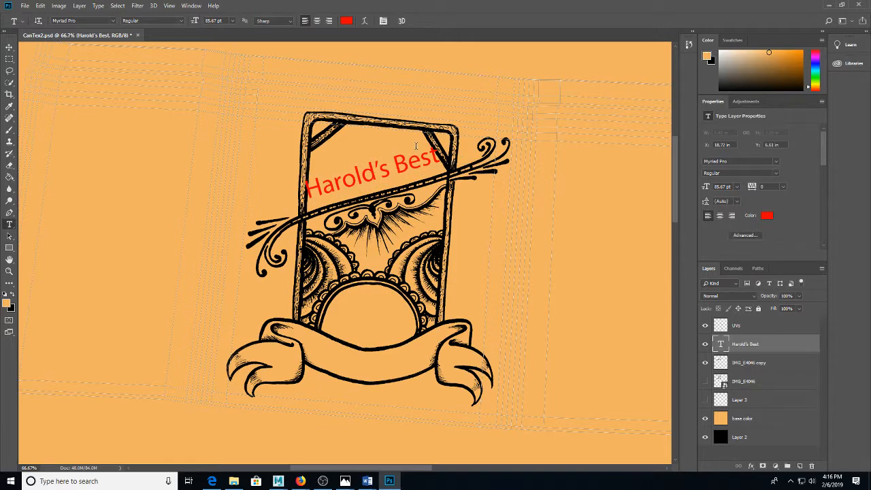
Step: Change the "Harold's Best" text to the Comic Sans MS Bold font
click(113, 21)
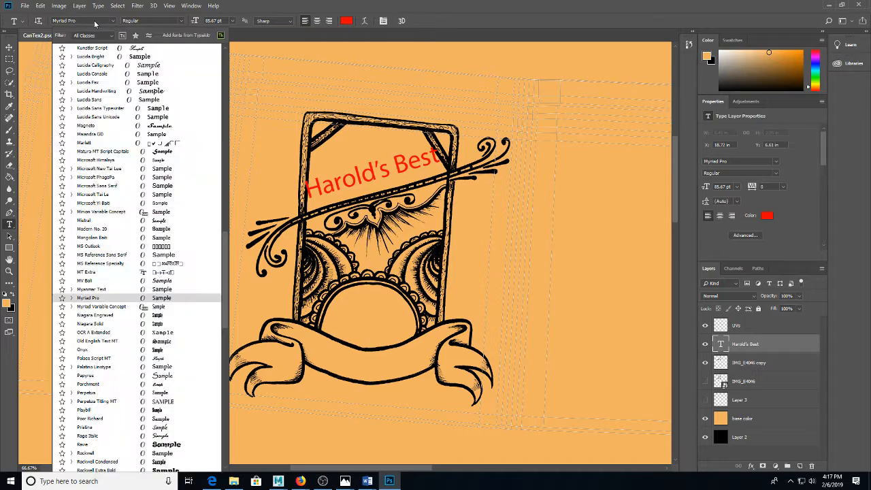
click(95, 21)
text(c)
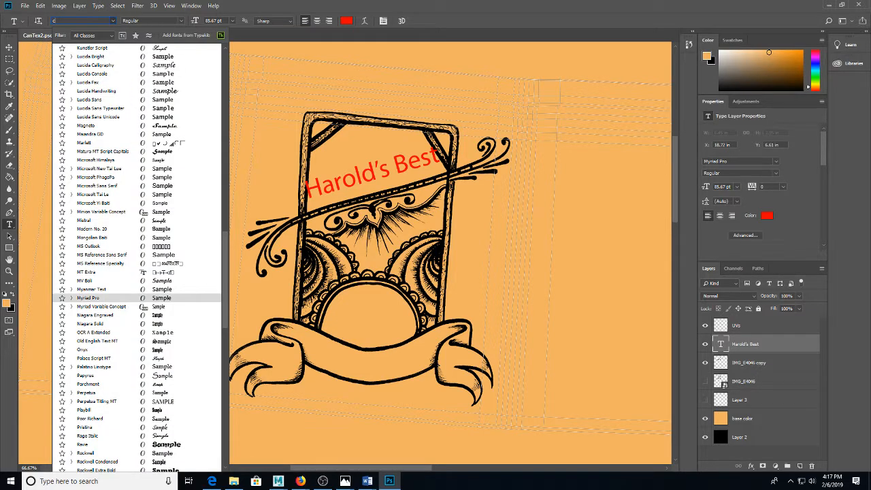
text(o)
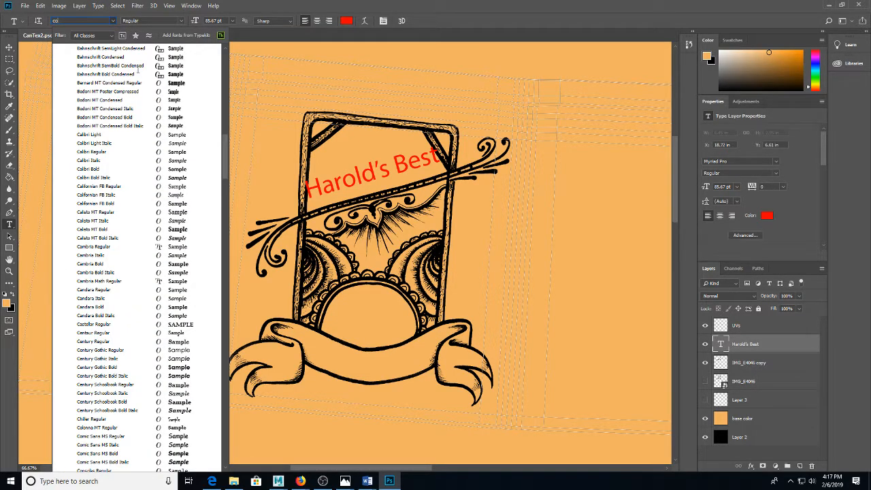
text(mic)
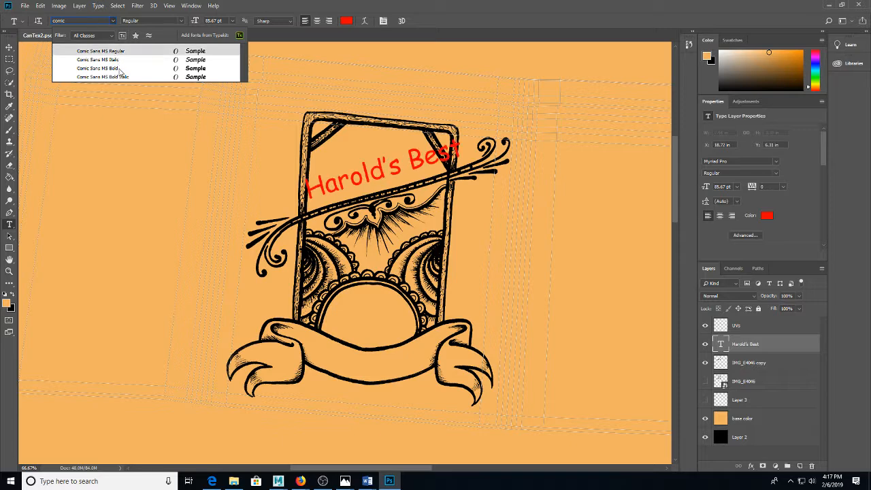
click(119, 71)
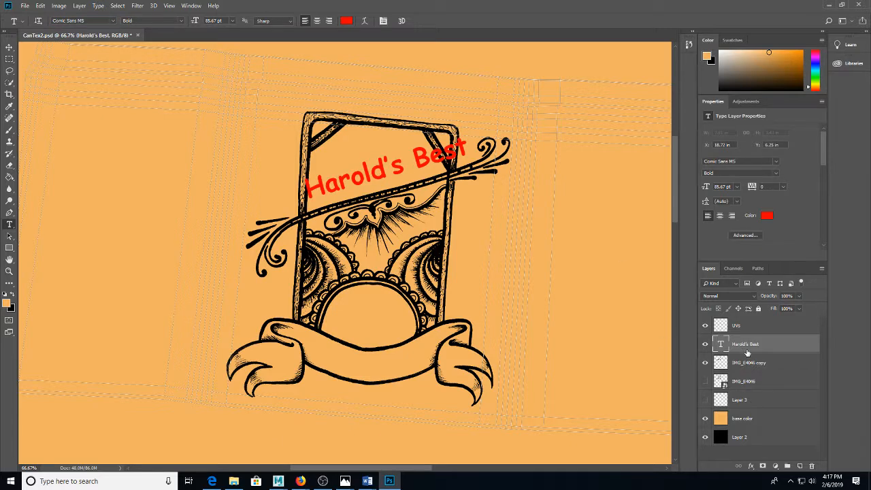
Step: Center the "Harold's Best" text over the slanted bar and scale it up to about 117.5%
key(v)
mouse_move(342, 183)
mouse_down()
mouse_move(326, 155)
mouse_move(332, 188)
mouse_up()
key(ctrl+t)
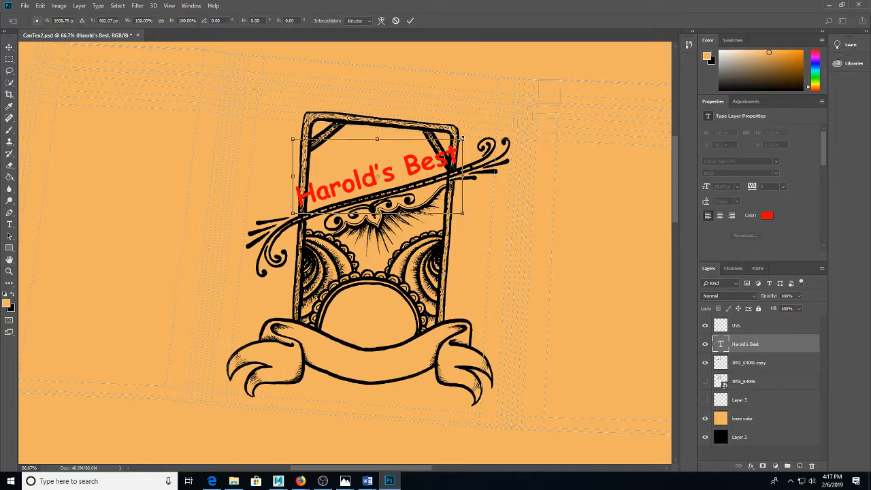
drag(461, 138, 481, 123)
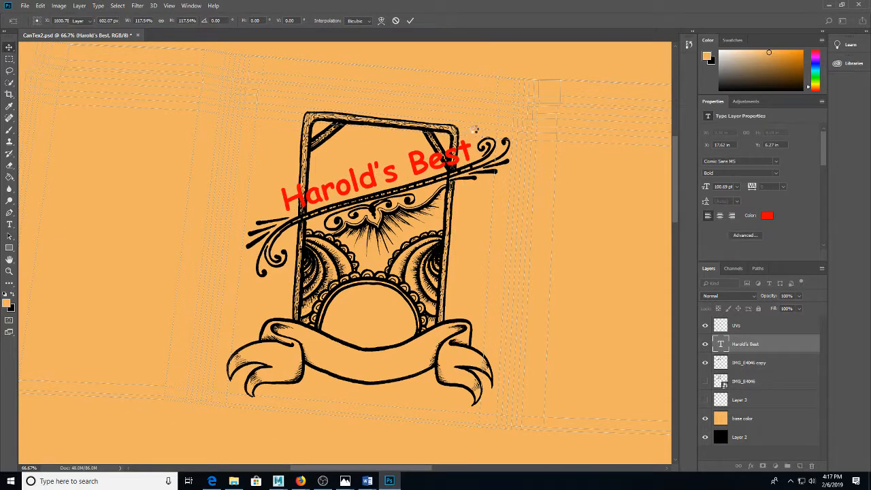
key(Return)
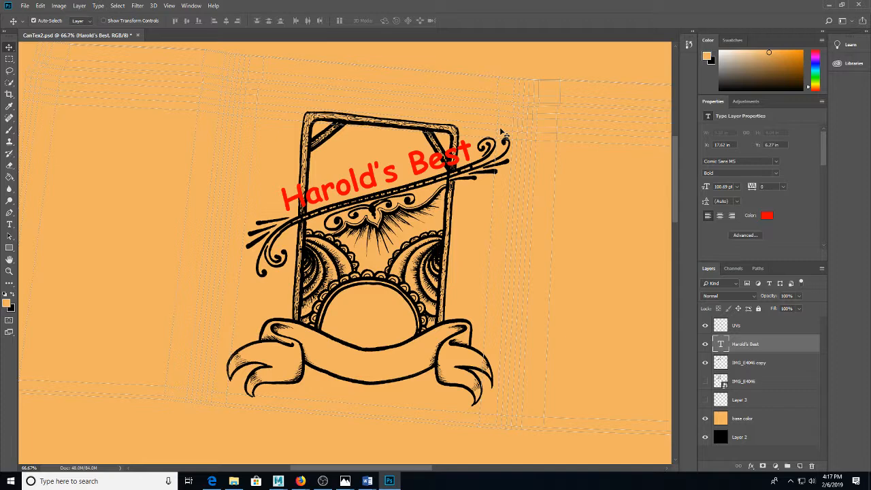
Step: Try to save CanTex2.psd, and save a PNG copy named CanTex3 in sourceimages with the large file size option
key(ctrl+s)
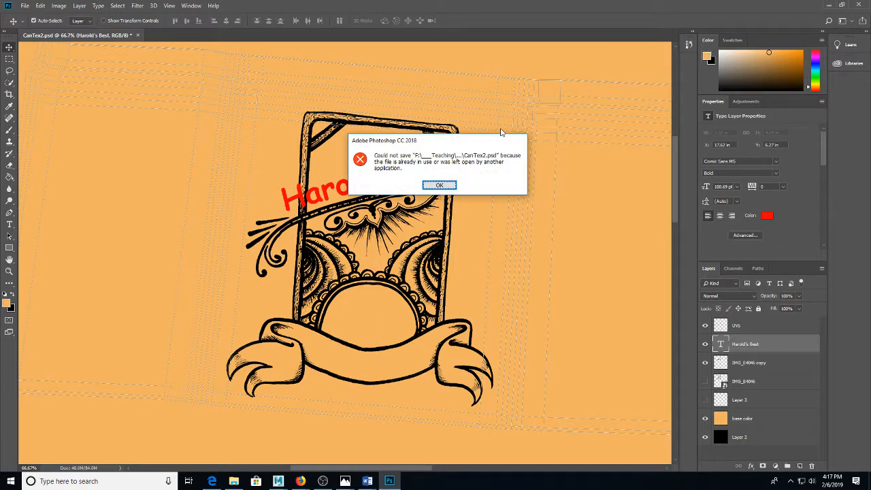
key(Return)
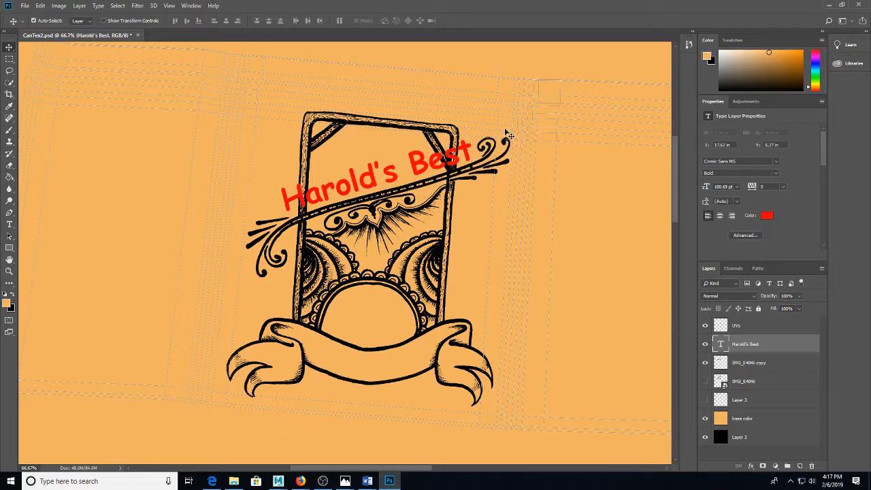
key(ctrl+shift+s)
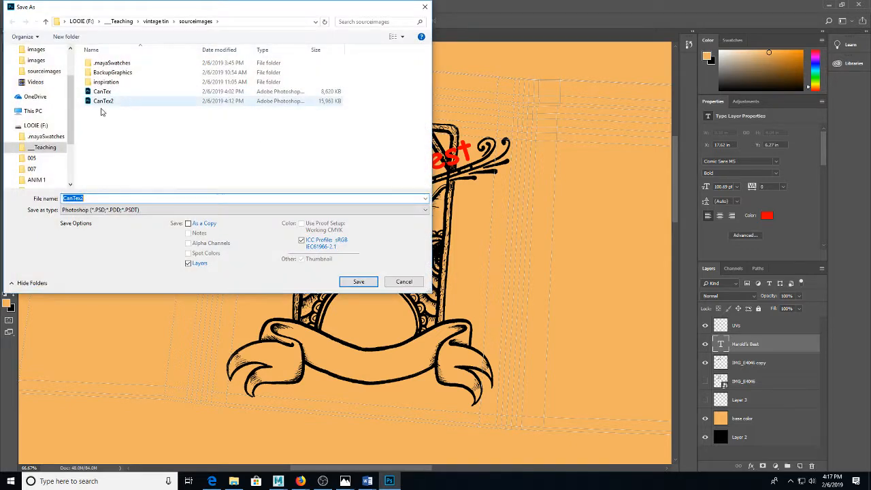
click(157, 210)
click(141, 334)
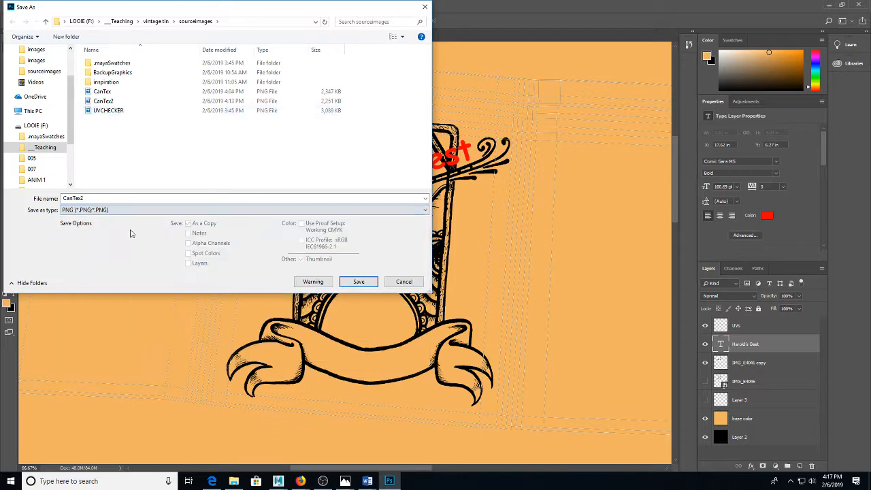
double_click(111, 197)
text(CanTex3)
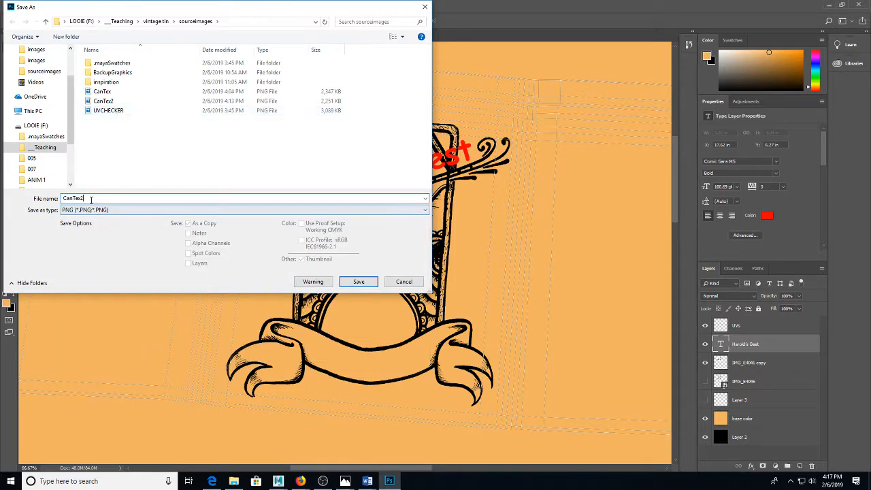
key(Return)
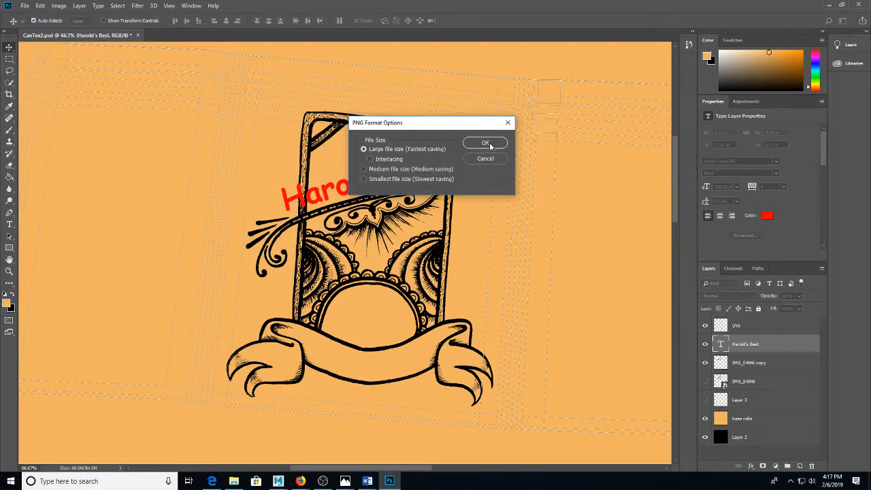
click(491, 144)
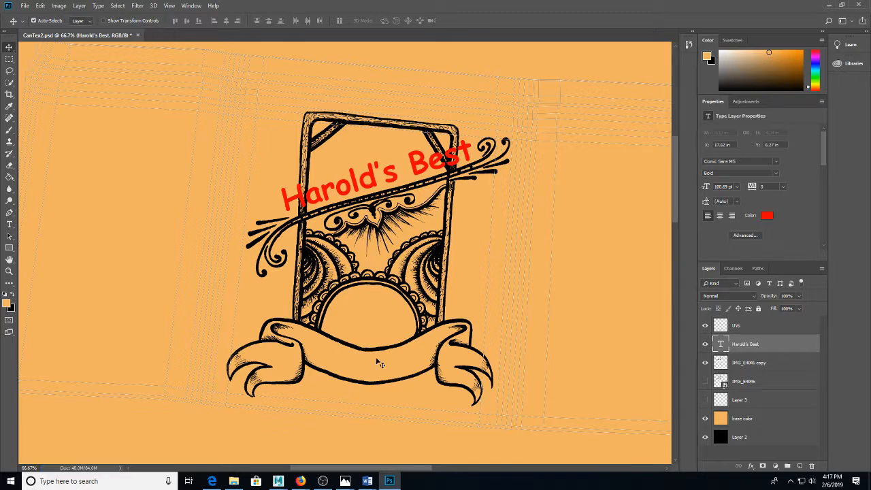
Step: Add the text "Citrus Coffee" on two centered lines inside the semicircle above the ribbon
key(t)
click(345, 303)
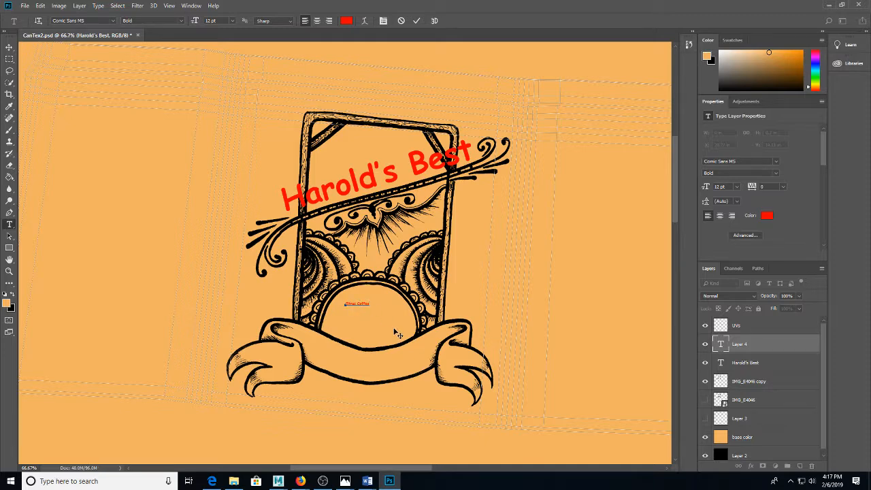
key(Return)
key(ctrl+a)
key(ctrl+shift+c)
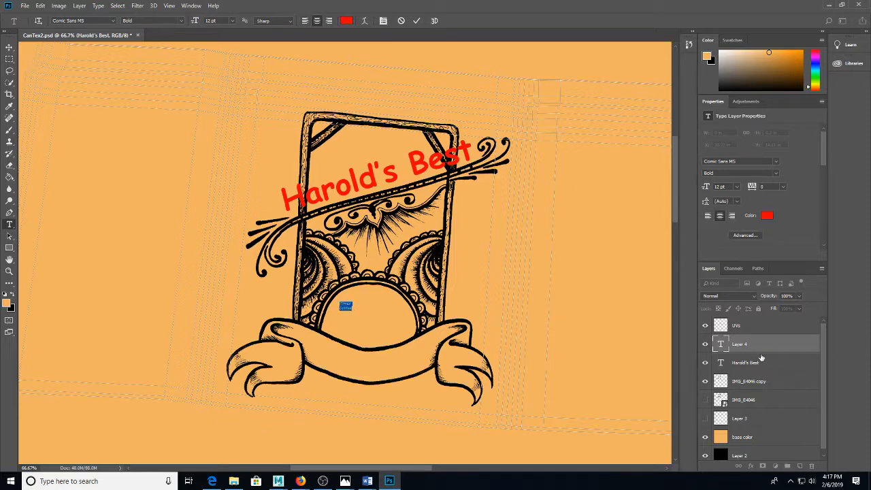
click(756, 360)
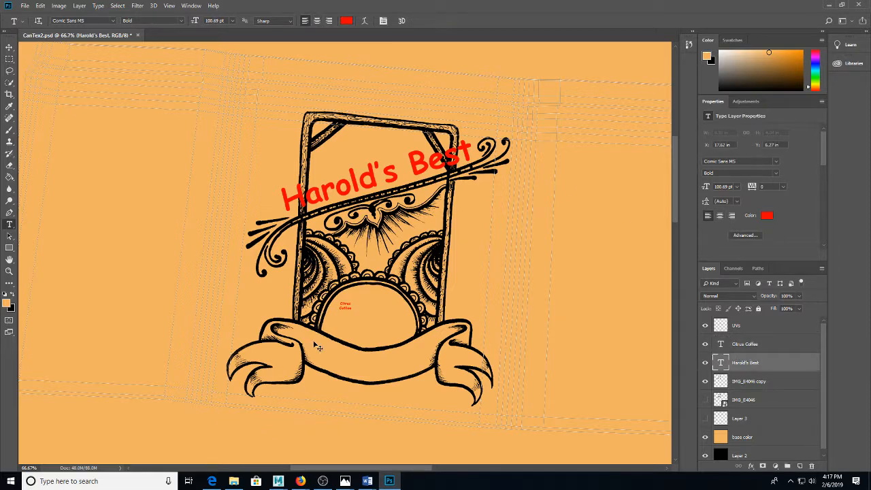
Step: Scale the "Citrus Coffee" text to about 618% to fill the semicircle and rotate it about 2.74 degrees
key(ctrl+t)
click(748, 344)
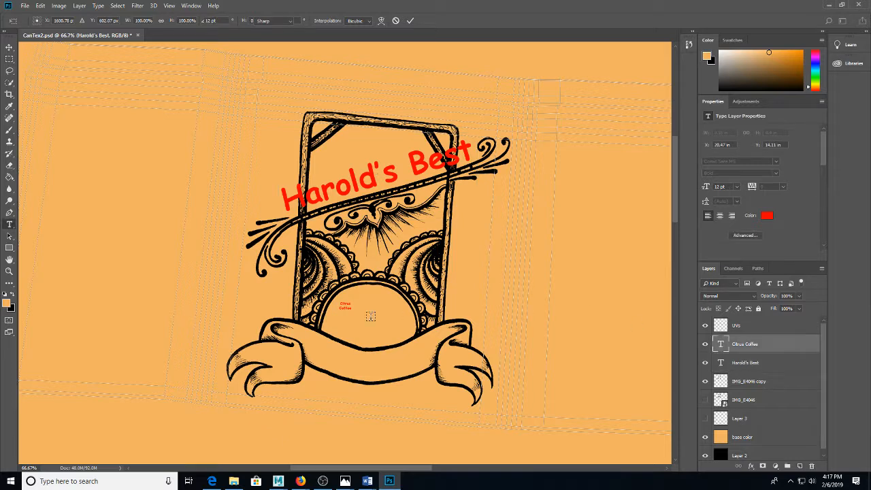
key(ctrl+t)
drag(355, 313, 387, 334)
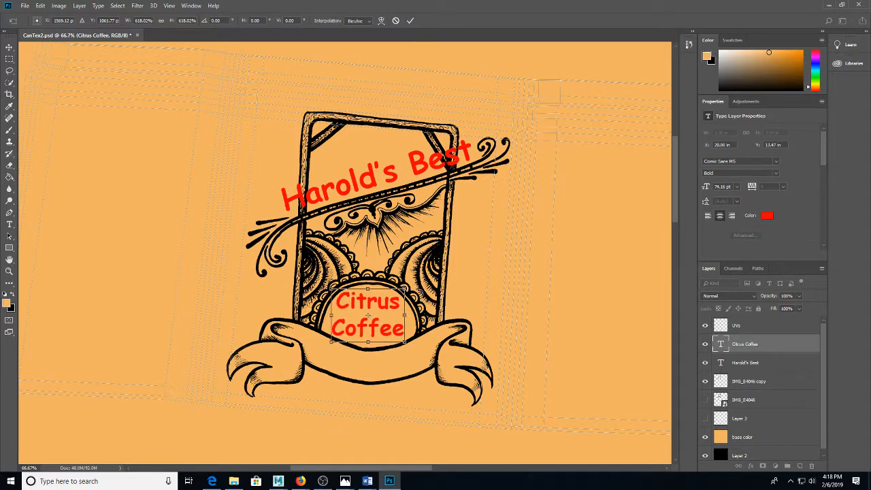
drag(414, 287, 423, 278)
key(Return)
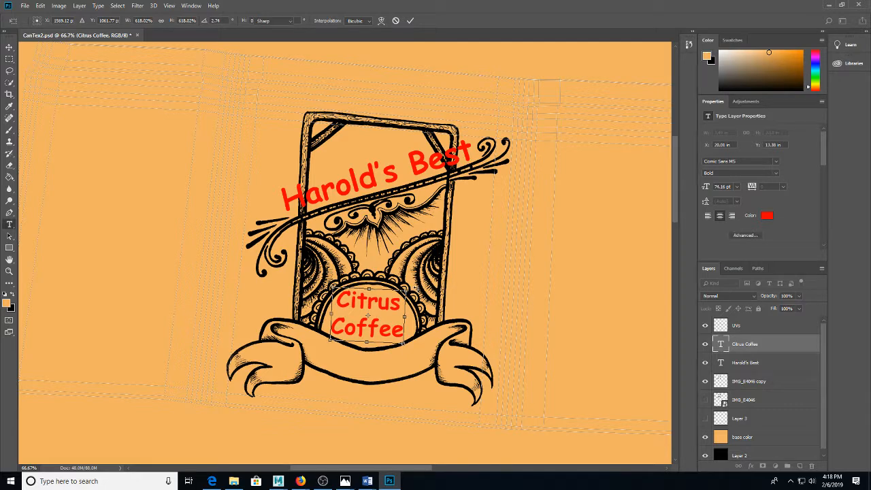
Step: Nudge the "Citrus Coffee" text slightly down and right to center it within the semicircle
key(v)
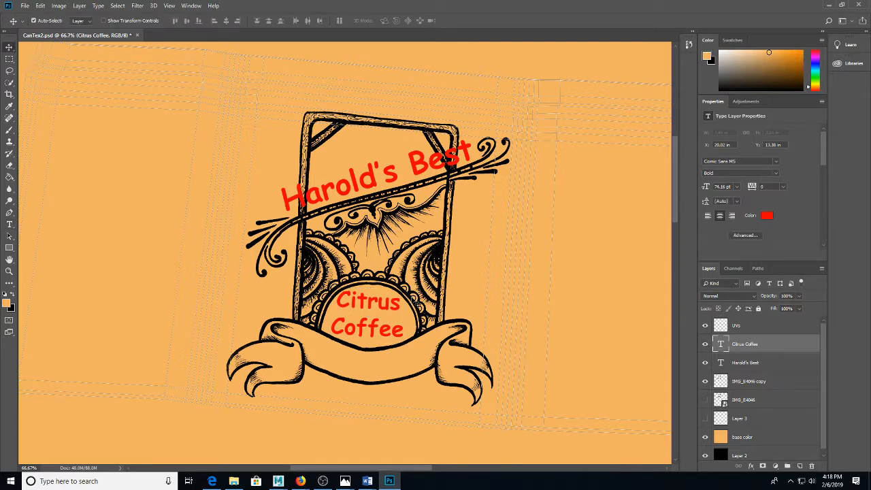
key(Down)
key(Down)
key(Down)
key(Down)
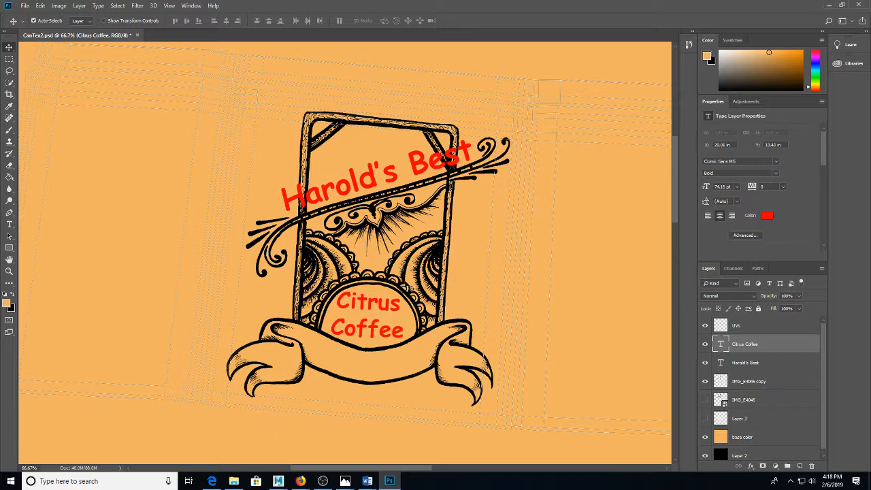
key(Right)
key(Down)
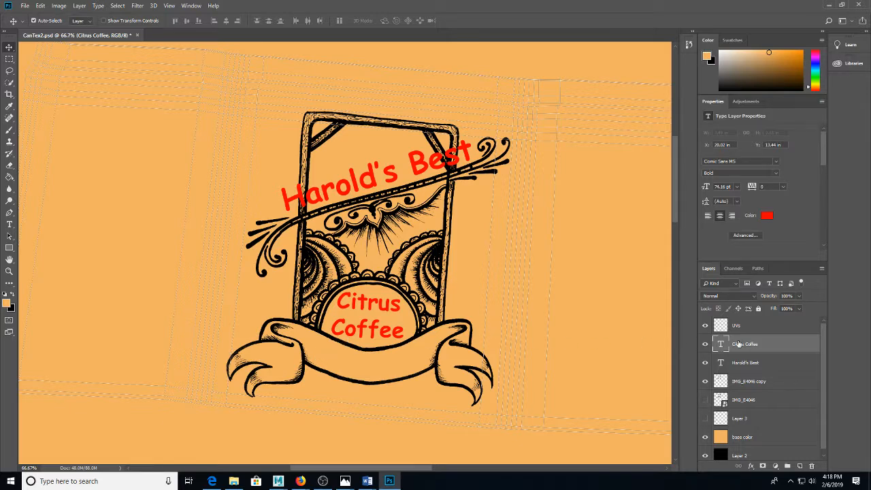
Step: Recolor the "Citrus Coffee" text to blue (#0c00ff) and save the document
key(t)
click(346, 20)
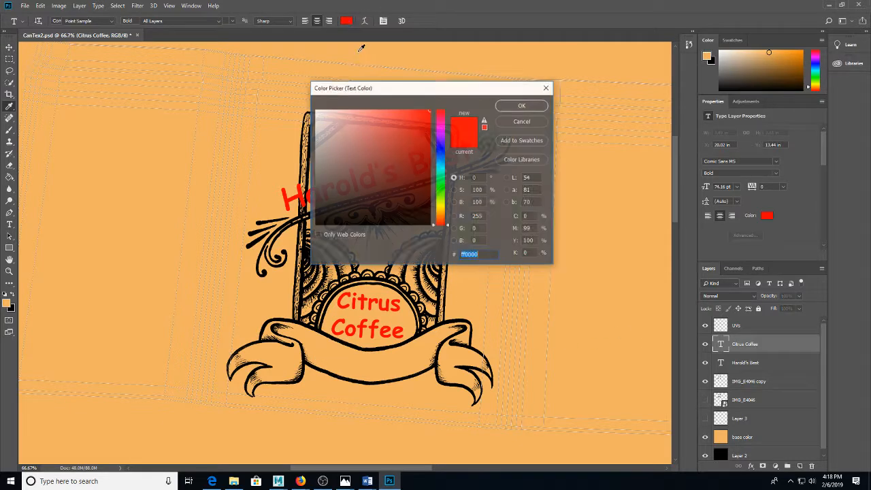
click(440, 148)
drag(418, 127, 438, 107)
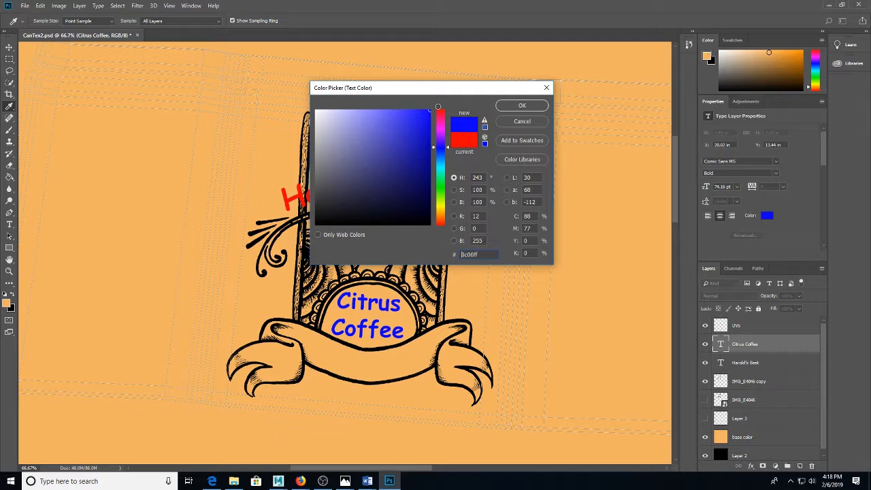
click(522, 105)
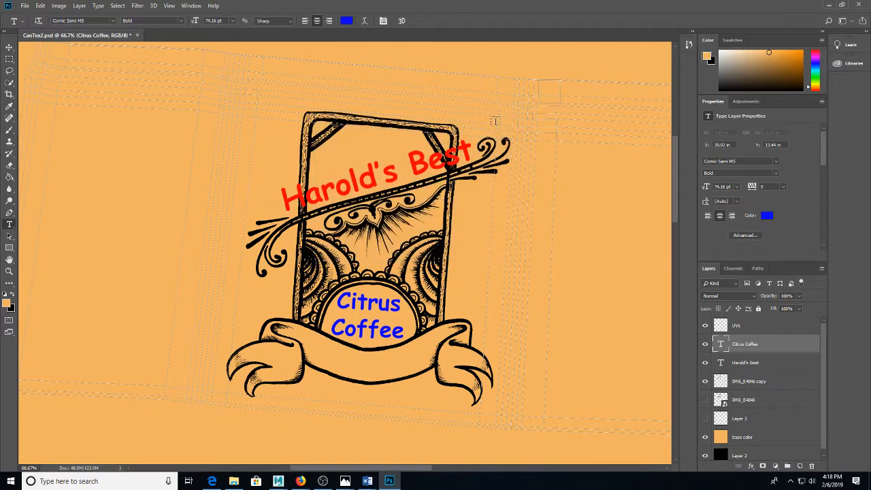
key(ctrl+s)
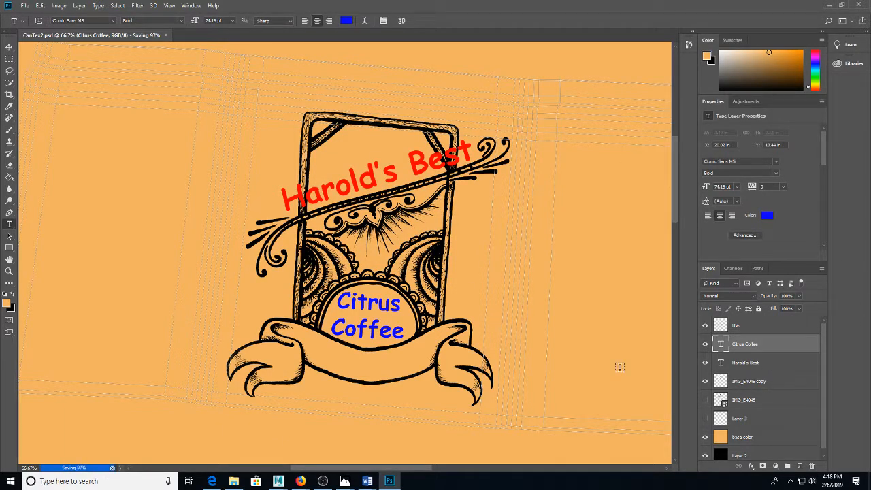
Step: Add the text "Made woth Cheap Teeth" inside the ribbon below the "Citrus Coffee" text
click(443, 185)
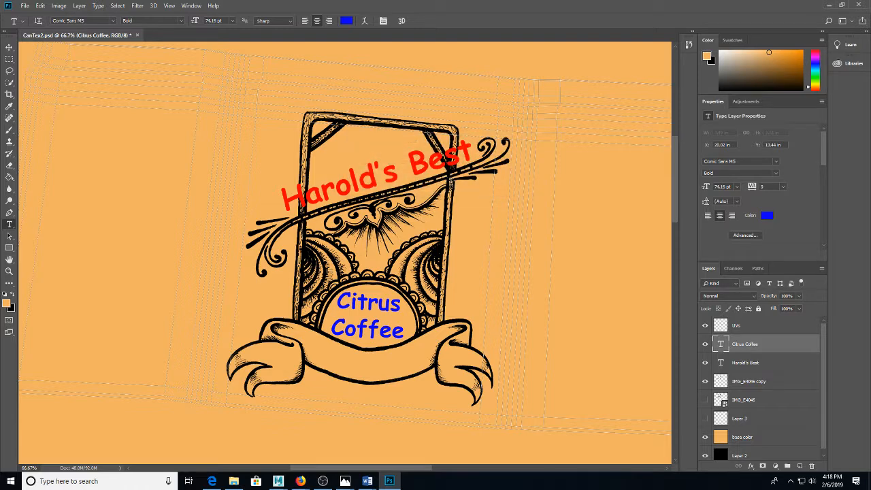
click(335, 358)
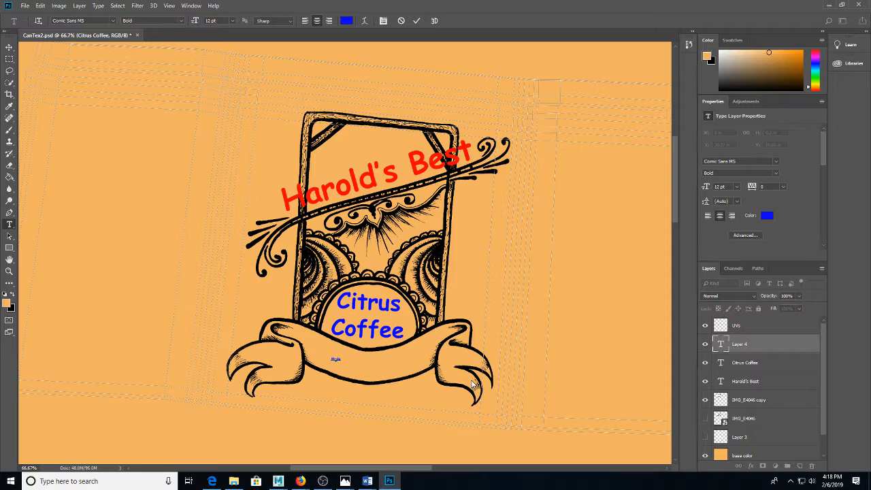
text(y nat)
text(Citrus Tea!)
key(ctrl+Return)
Step: Scale the "Made woth Cheap Teeth" text uniformly to about 213%
key(ctrl+t)
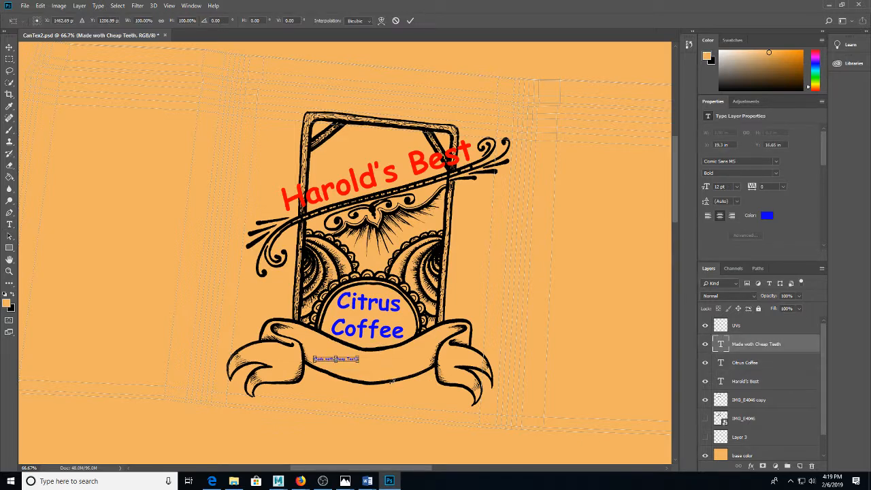
drag(358, 361, 406, 366)
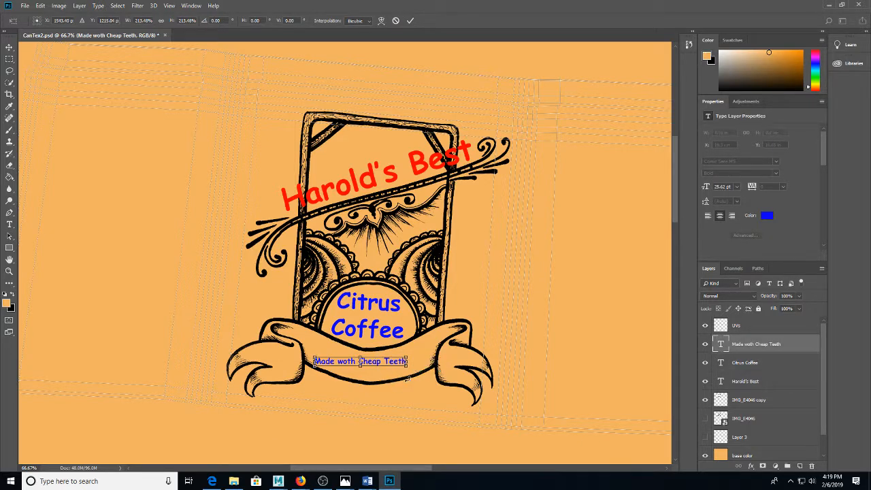
key(Return)
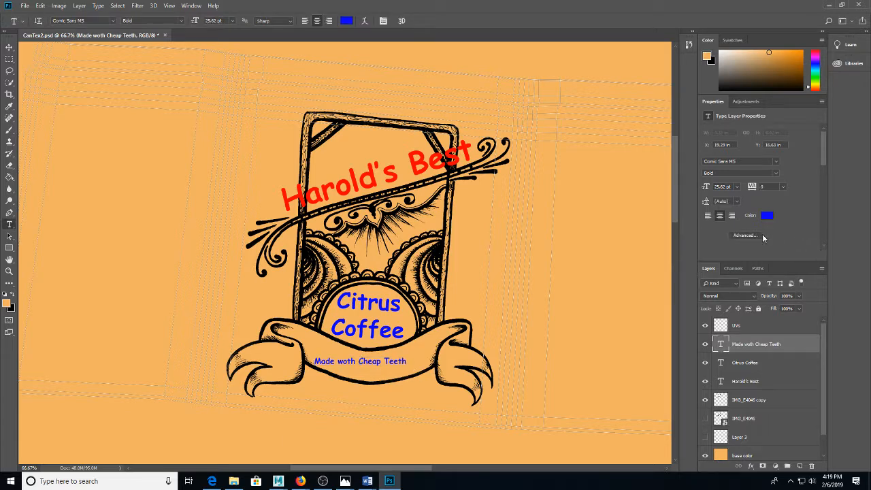
Step: Enlarge the "Made woth Cheap Teeth" text to 31.66 pt, tilt it slightly, and center it within the ribbon
click(752, 235)
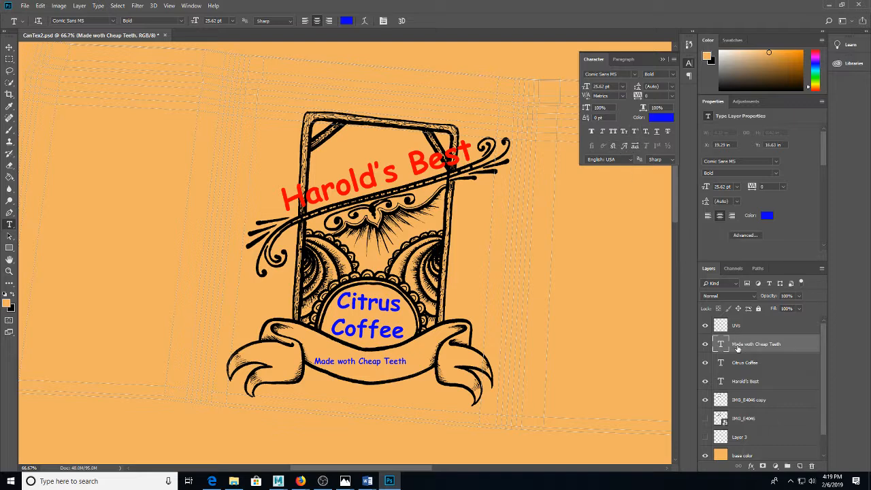
key(v)
drag(403, 361, 446, 347)
key(ctrl+t)
key(Return)
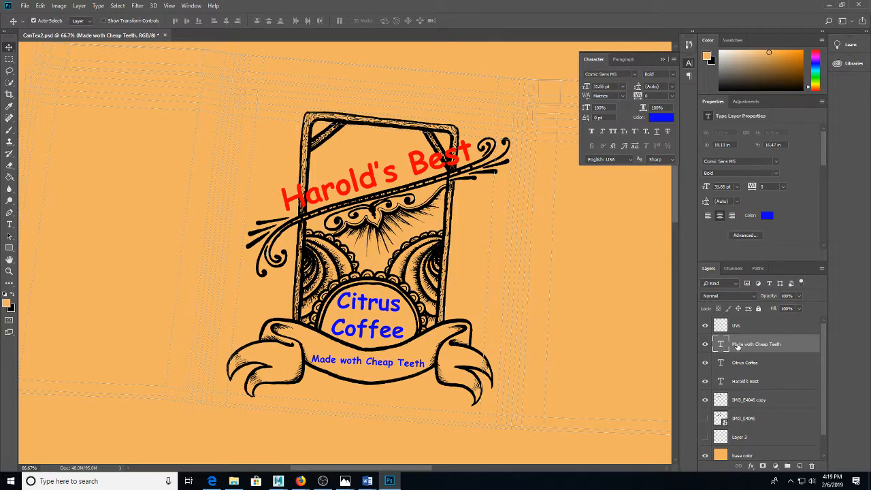
Step: Recolor the "Made woth Cheap Teeth" text to a bright yellow
key(t)
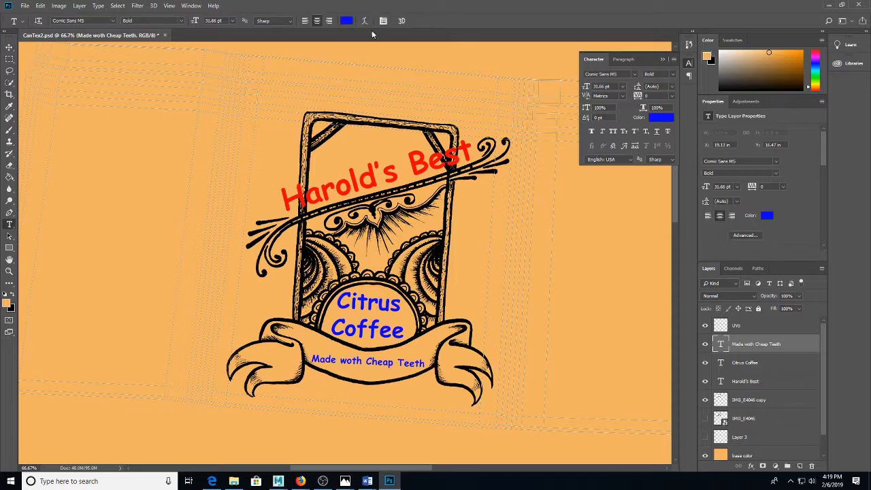
click(346, 20)
click(442, 206)
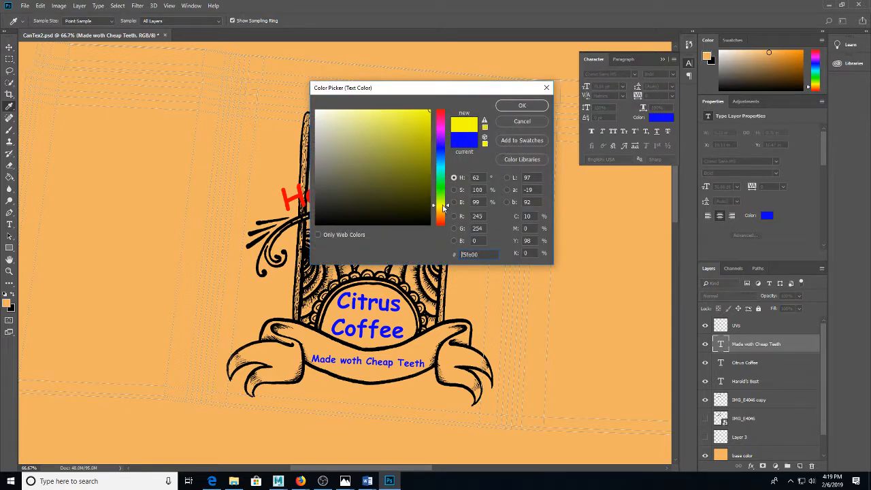
drag(422, 138, 443, 98)
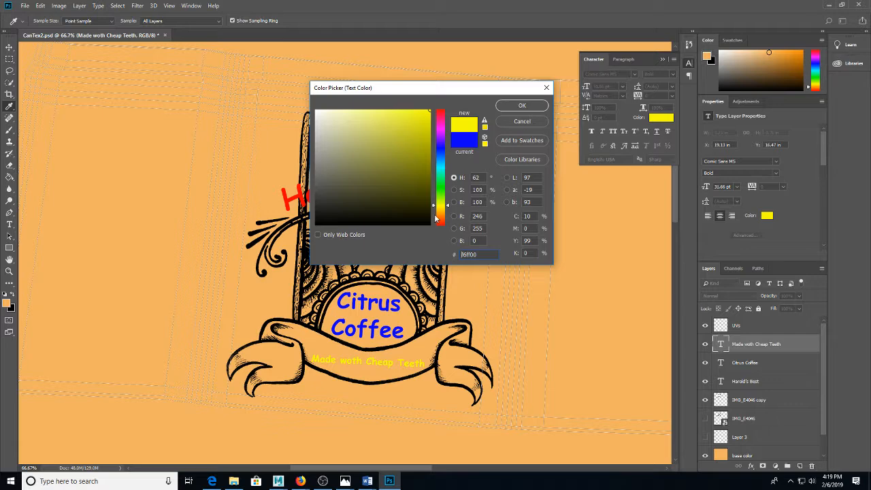
click(510, 107)
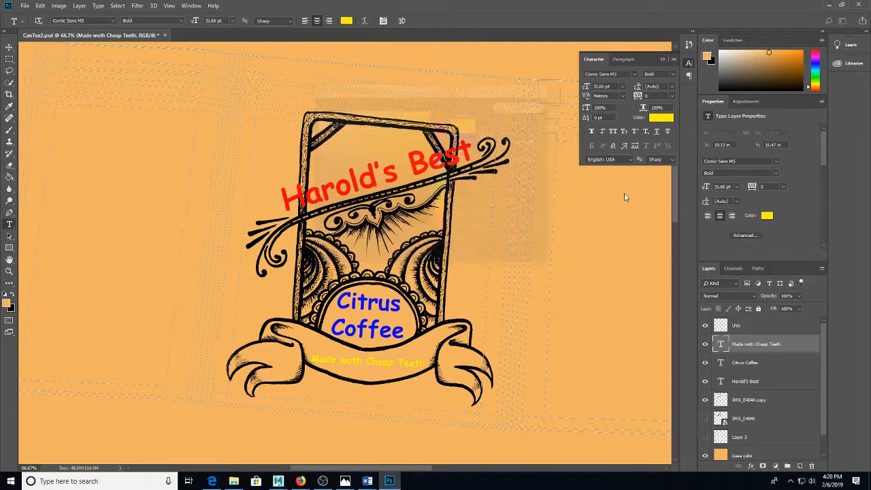
Step: Save the document in the sourceimages folder as CanTex3.png, keeping the Photoshop type and Maximize Compatibility
key(ctrl+s)
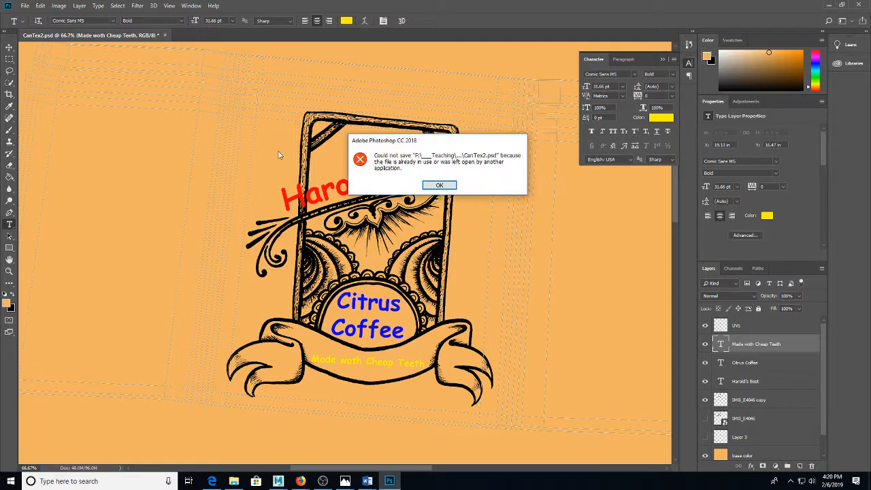
click(440, 186)
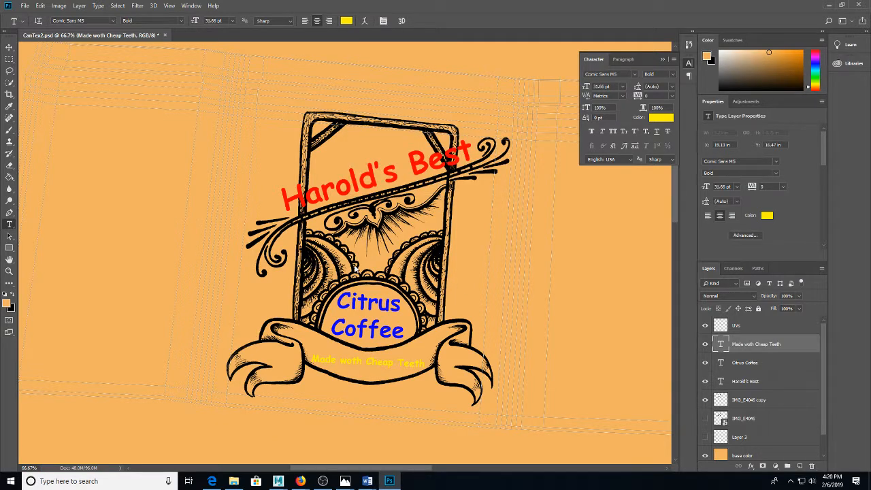
key(ctrl+shift+s)
click(81, 197)
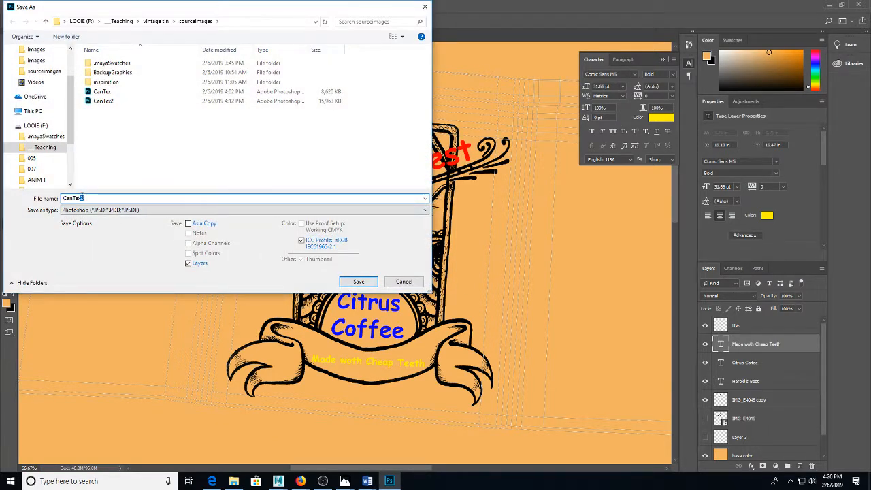
text(3)
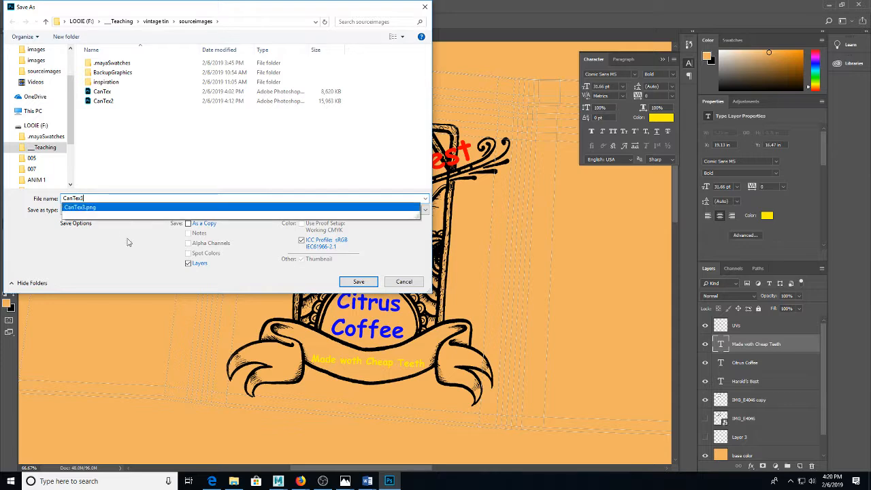
double_click(106, 208)
click(24, 220)
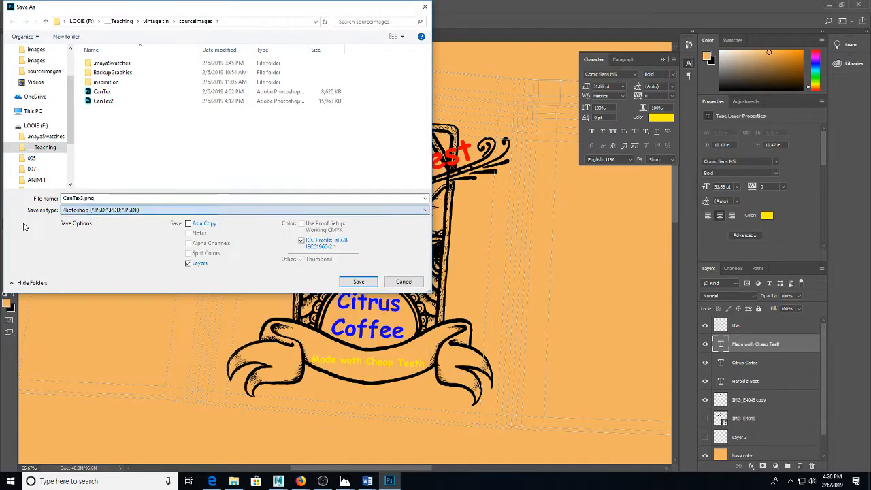
click(370, 285)
click(454, 243)
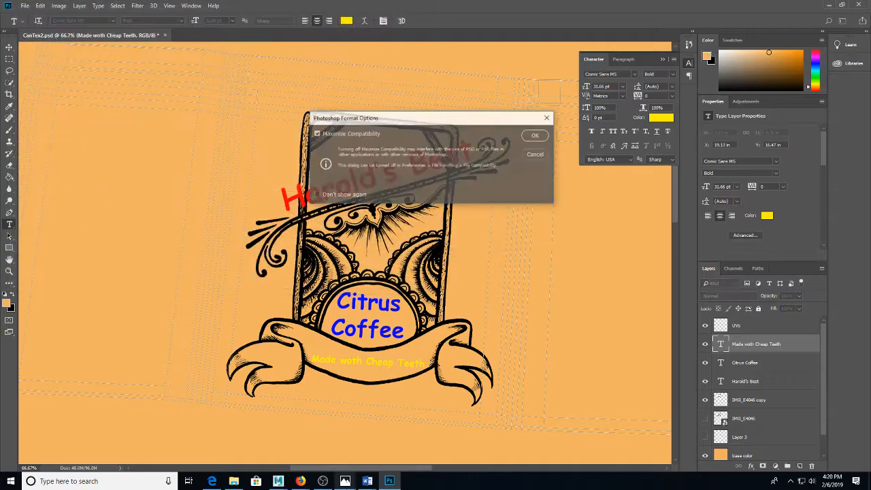
click(532, 137)
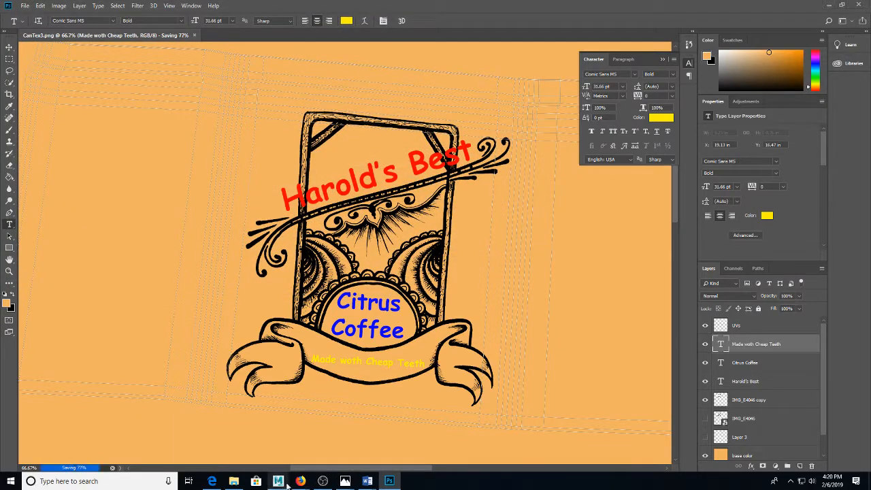
Step: Switch to Maya, set the can body's color texture image to sourceimages\CanTex3.png, and inspect it on the tin up close
click(278, 481)
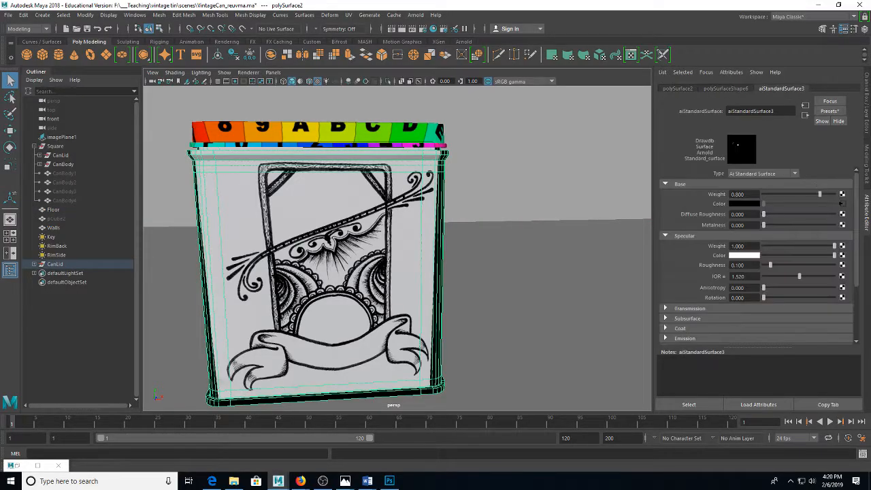
click(841, 204)
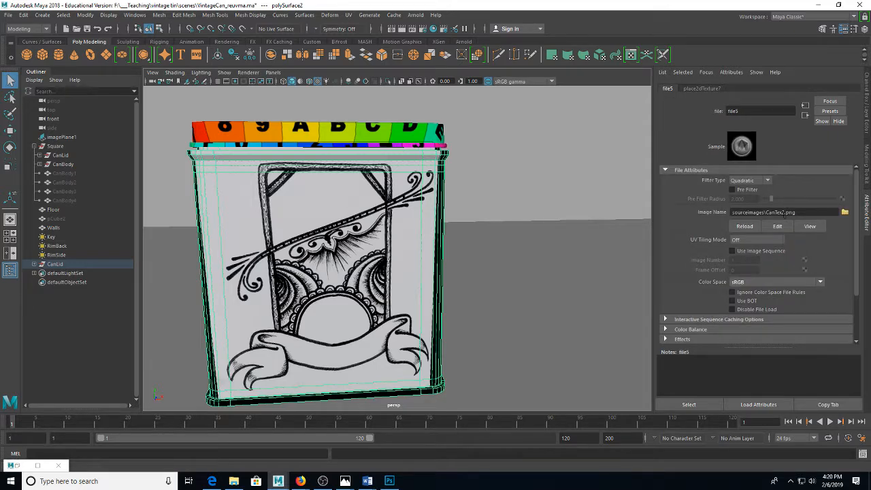
click(783, 212)
key(Return)
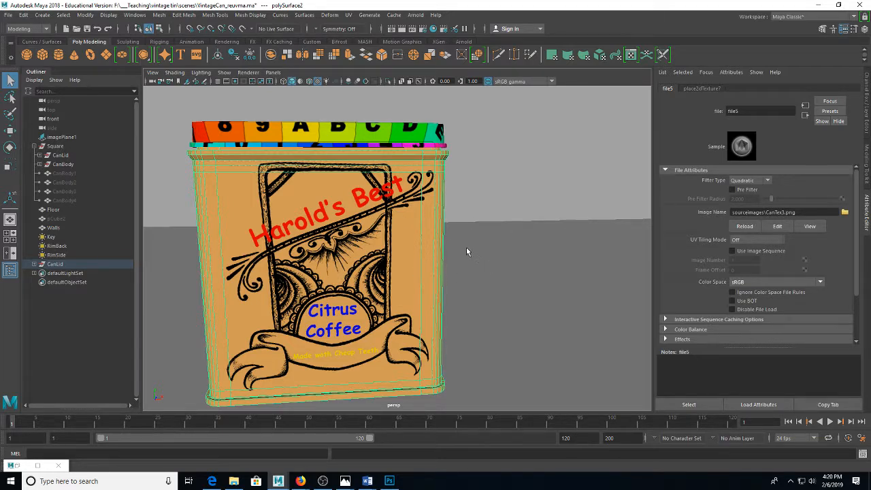
drag(467, 249, 516, 249)
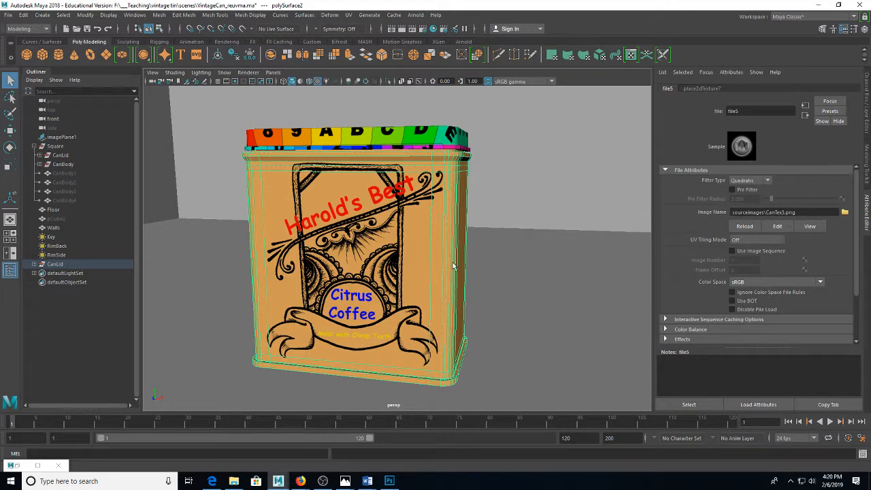
click(531, 350)
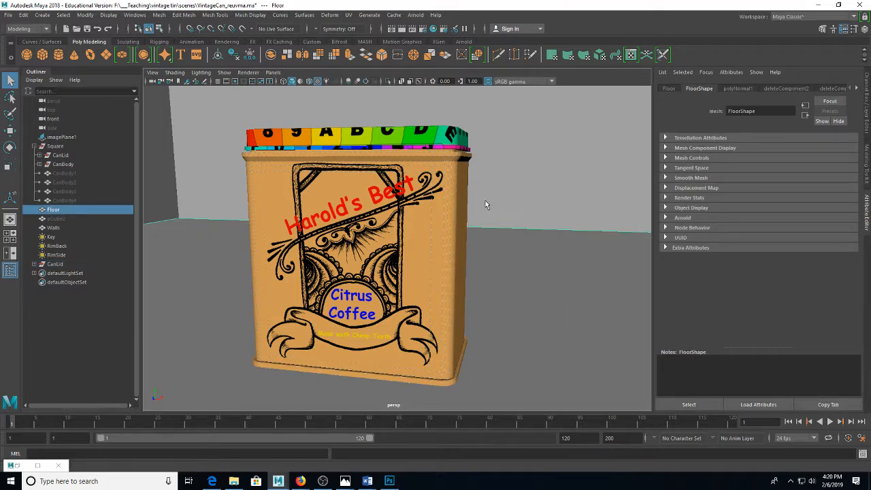
drag(479, 199, 419, 243)
scroll(419, 244, up, 8)
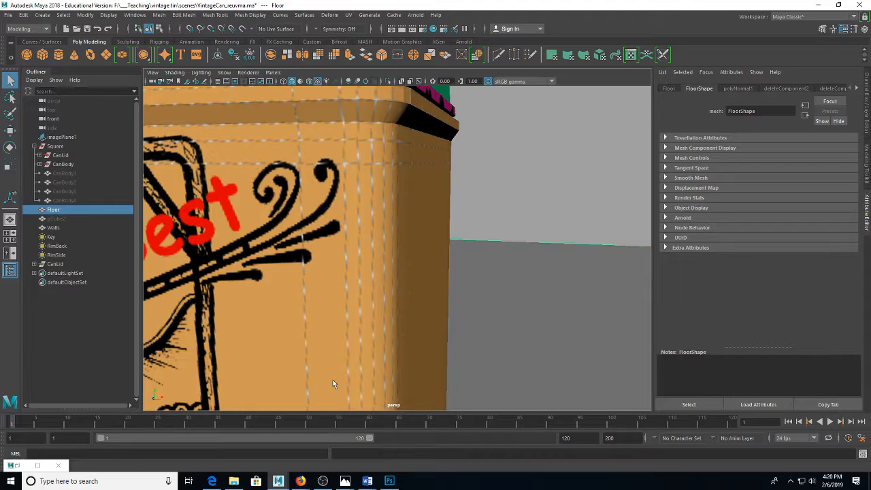
Step: Switch to Photoshop and hide the UVs layer of the label texture
click(389, 481)
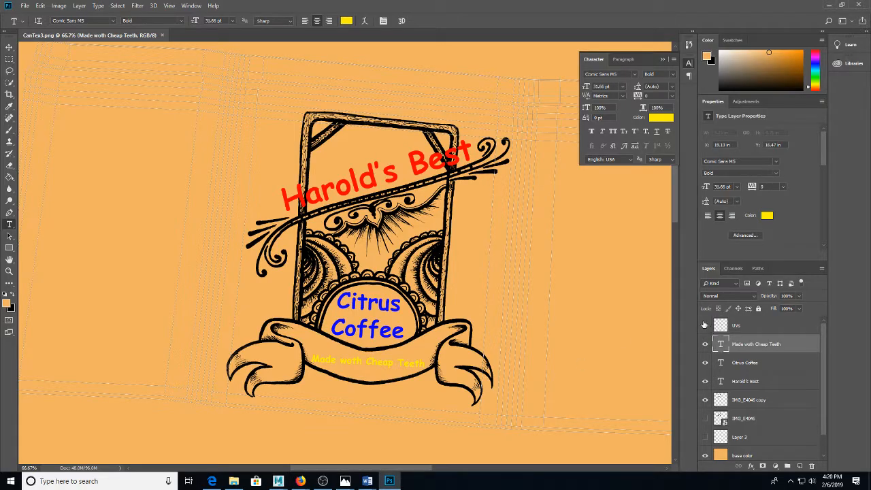
scroll(496, 252, down, 1)
scroll(499, 252, down, 3)
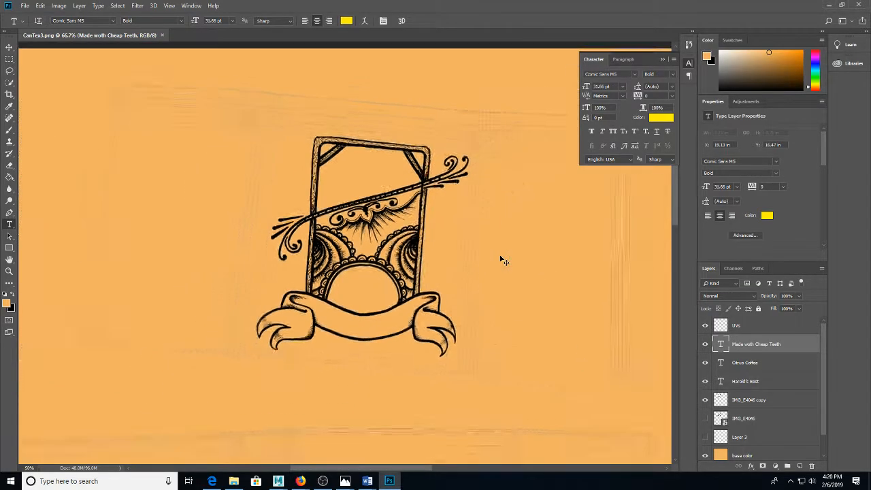
scroll(500, 256, up, 2)
scroll(499, 257, up, 1)
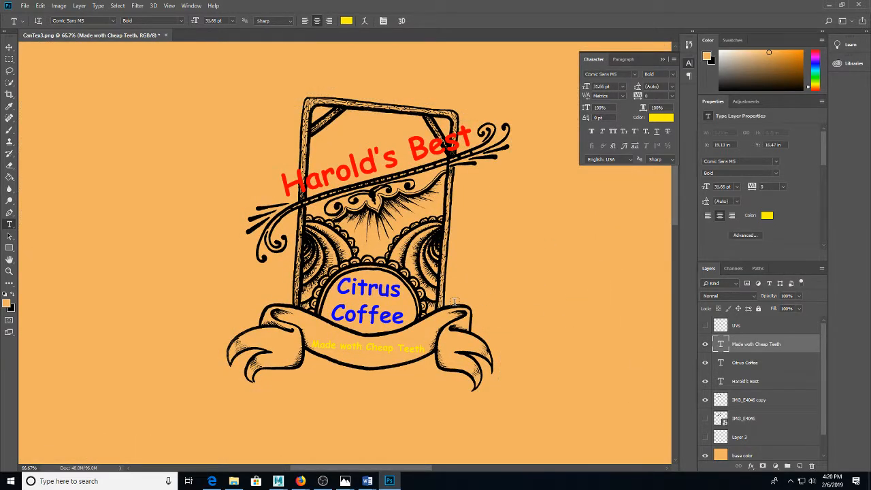
Step: Group the three label text layers and expand the group to show its contents
shift+click(749, 381)
key(ctrl+g)
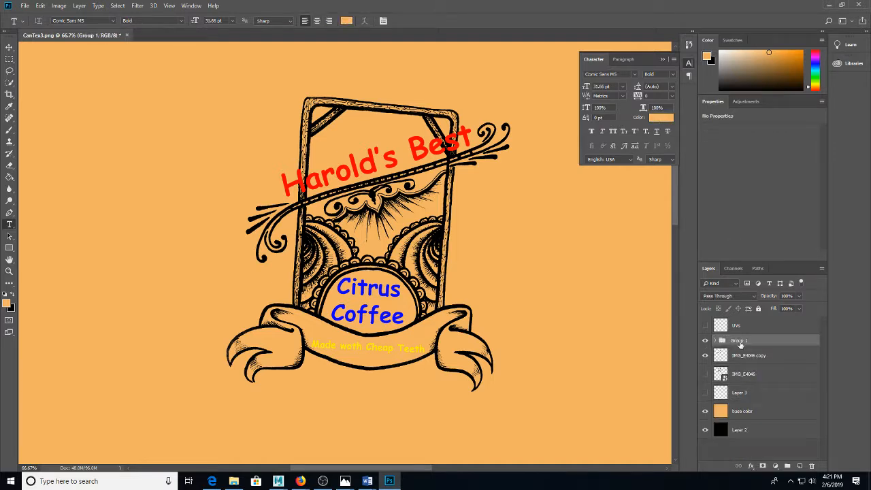
click(714, 340)
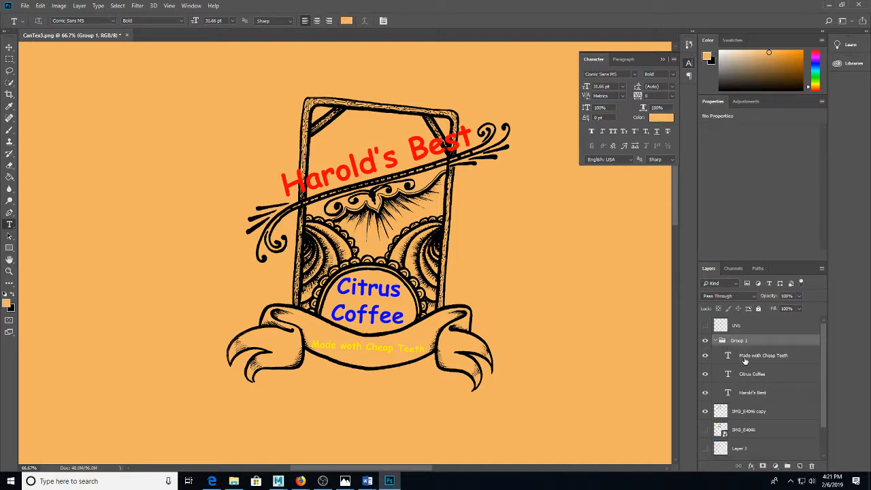
Step: Change the font of the "Made woth Cheap Teeth" text to Papyrus Regular
click(743, 358)
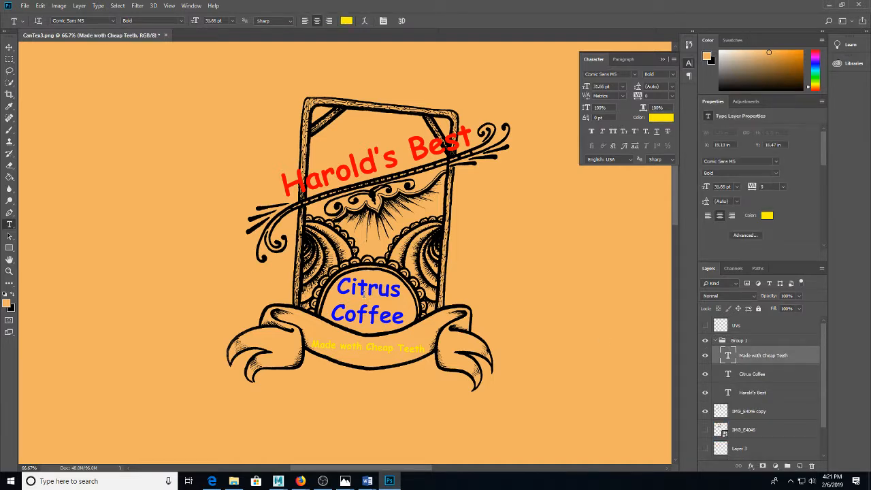
click(85, 22)
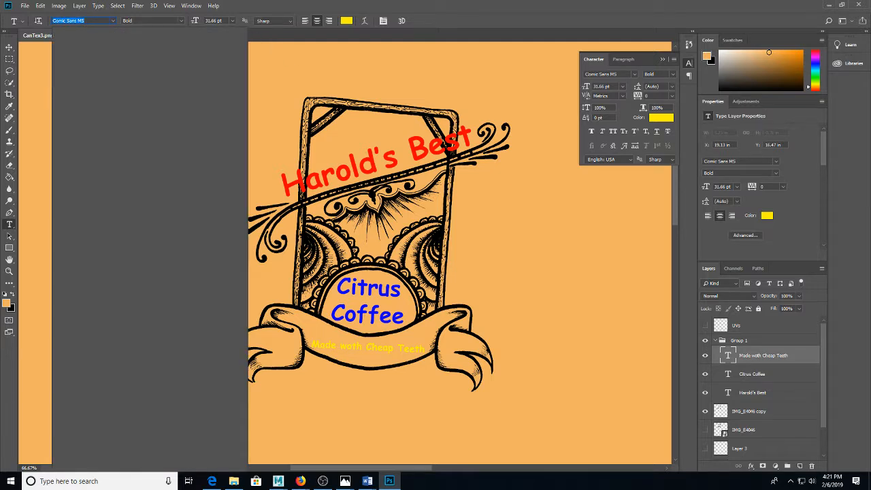
text(papy)
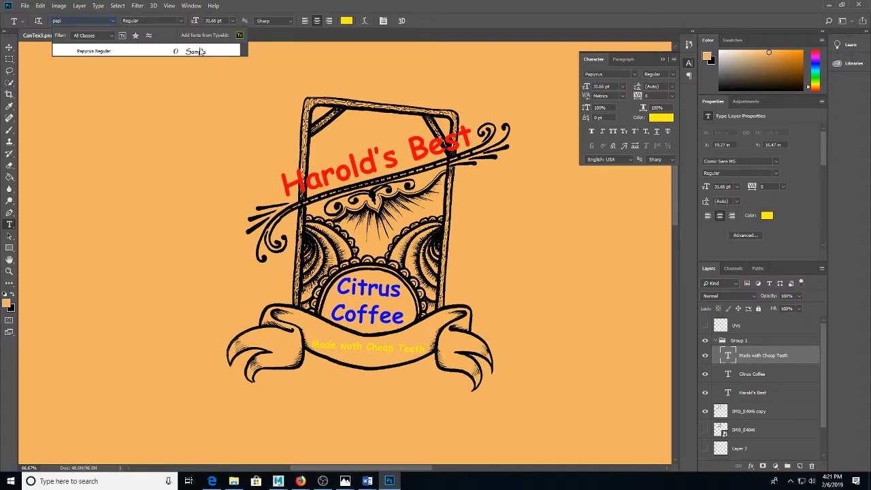
click(196, 51)
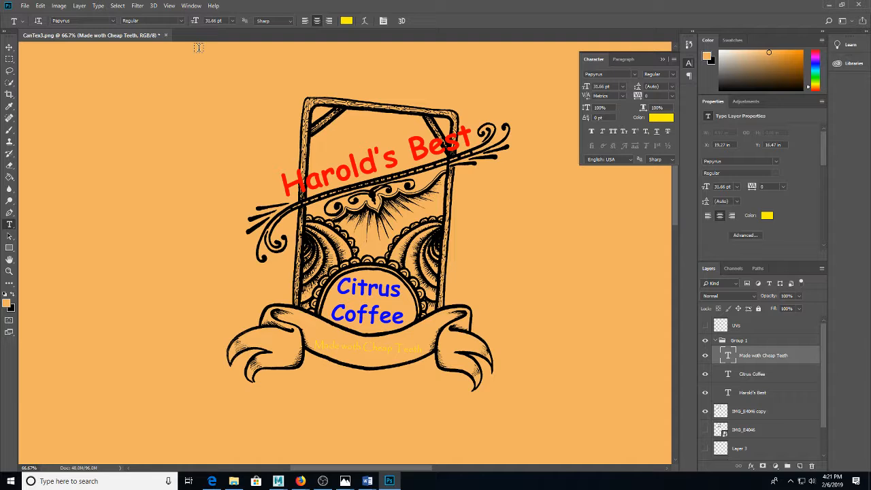
Step: Add an Outer Glow effect to the label text group and sample the orange background as its colour (#f2b362)
click(741, 342)
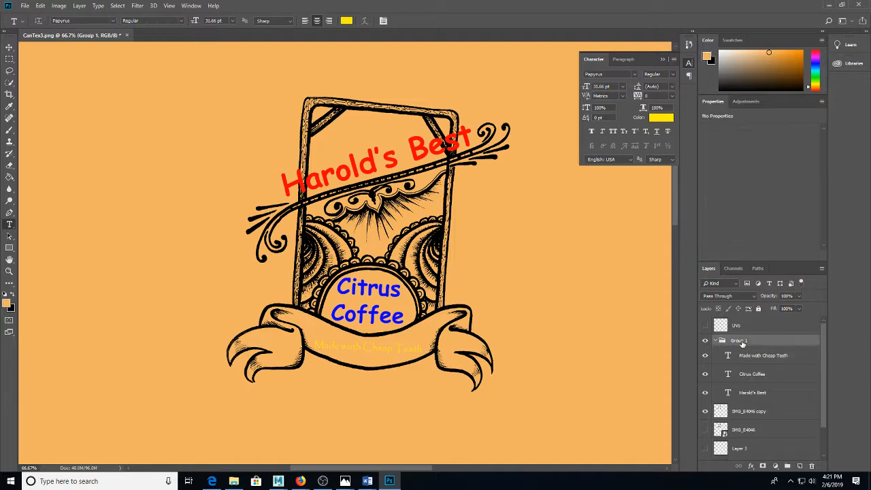
click(751, 466)
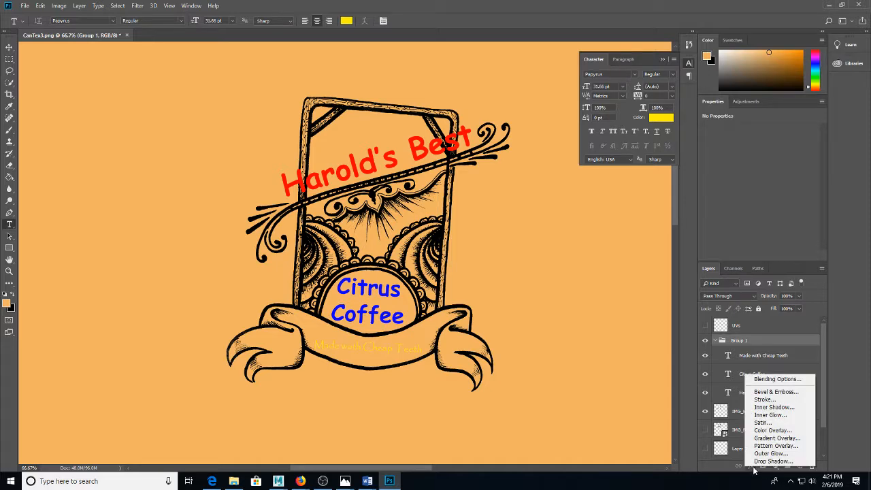
click(768, 453)
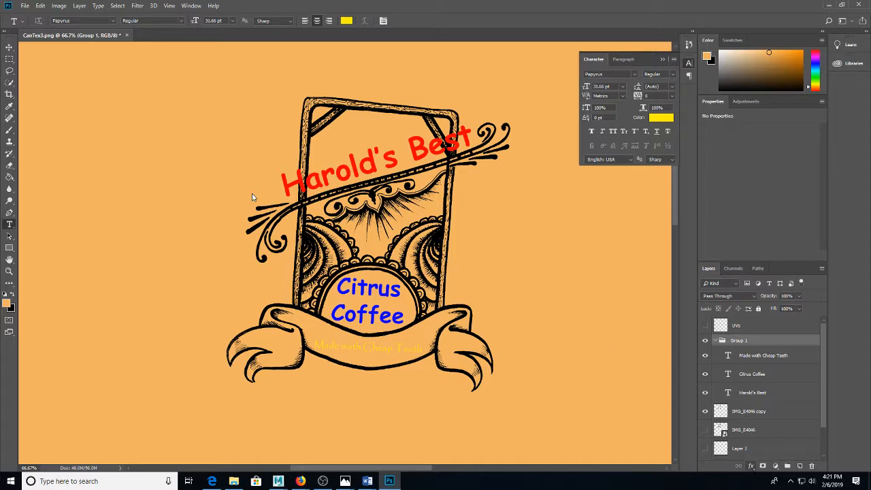
drag(393, 74, 153, 74)
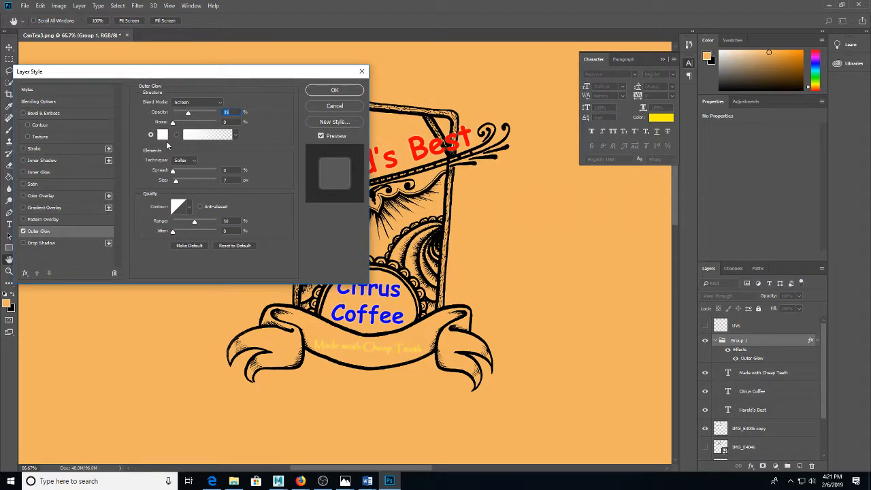
click(163, 135)
click(578, 270)
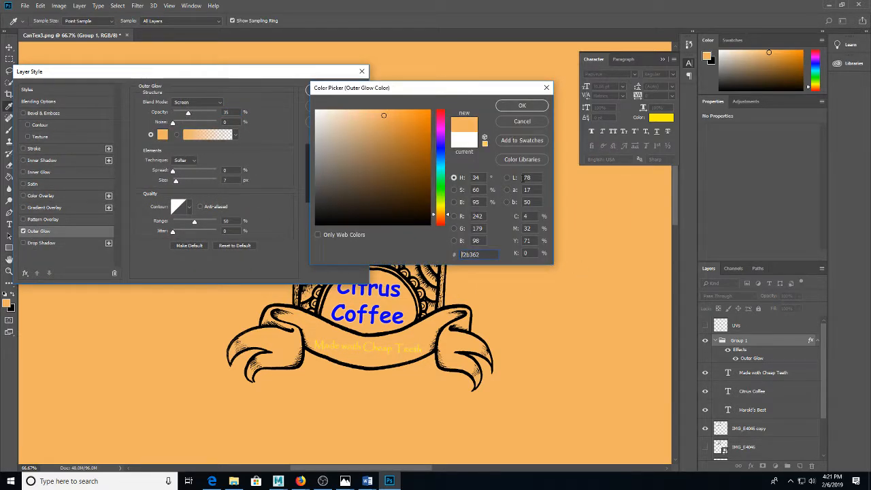
click(519, 106)
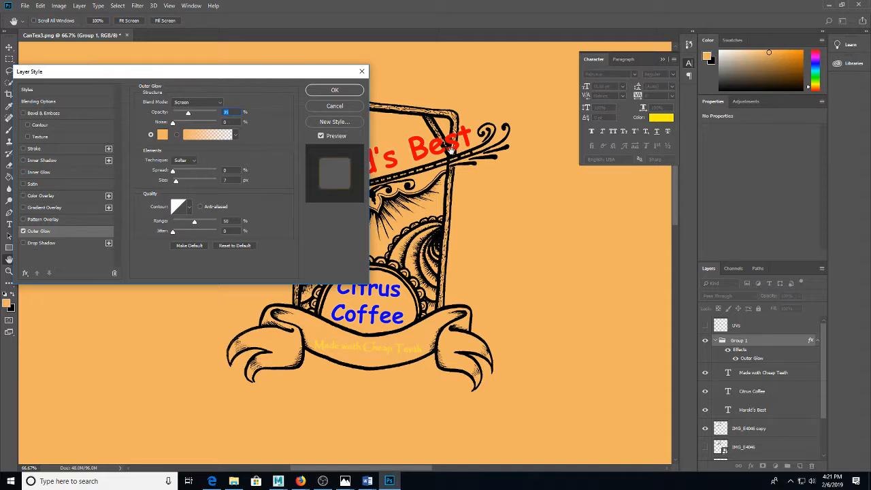
Step: Set the outer glow to Normal blend mode, 100% opacity and 55% spread with a small size, and apply the style
drag(173, 171, 192, 171)
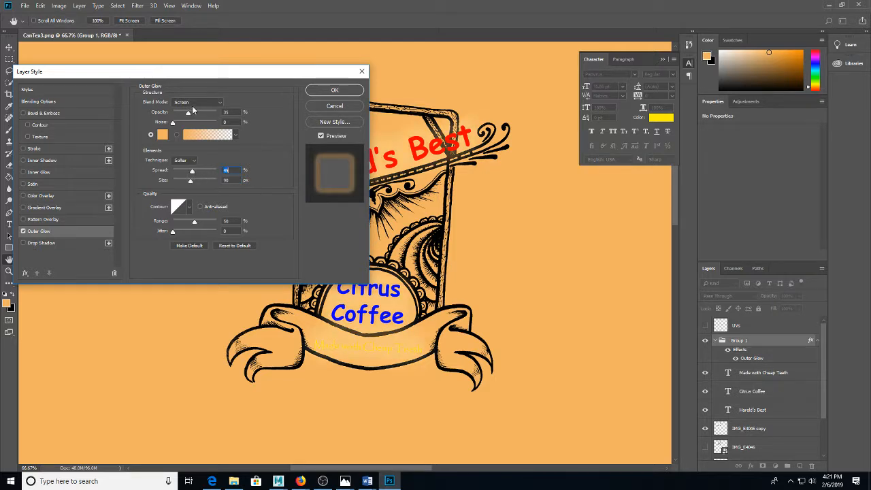
drag(188, 113, 248, 127)
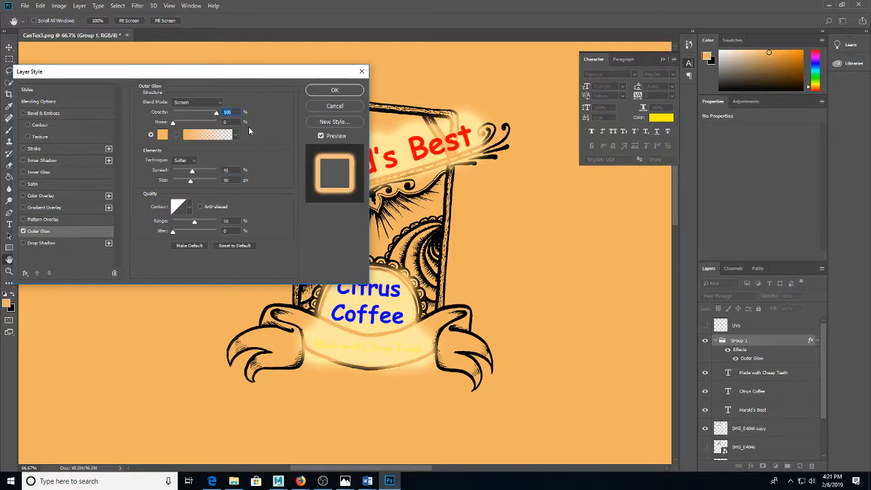
click(178, 102)
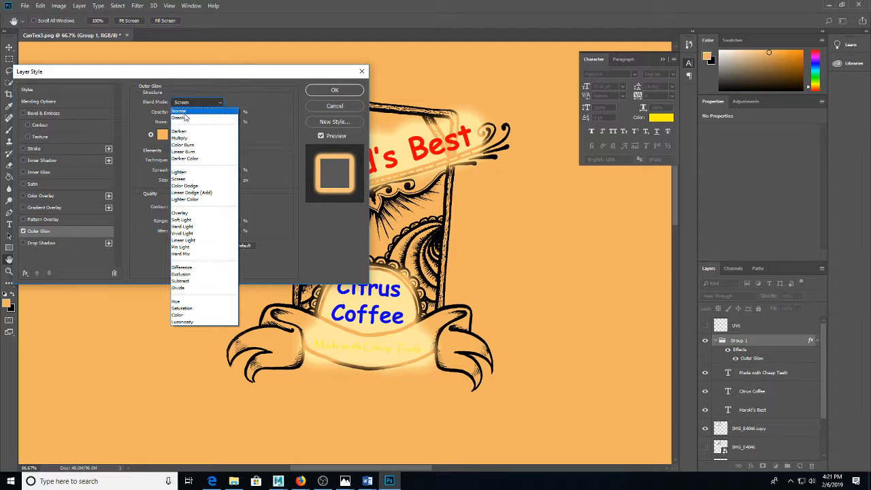
click(184, 113)
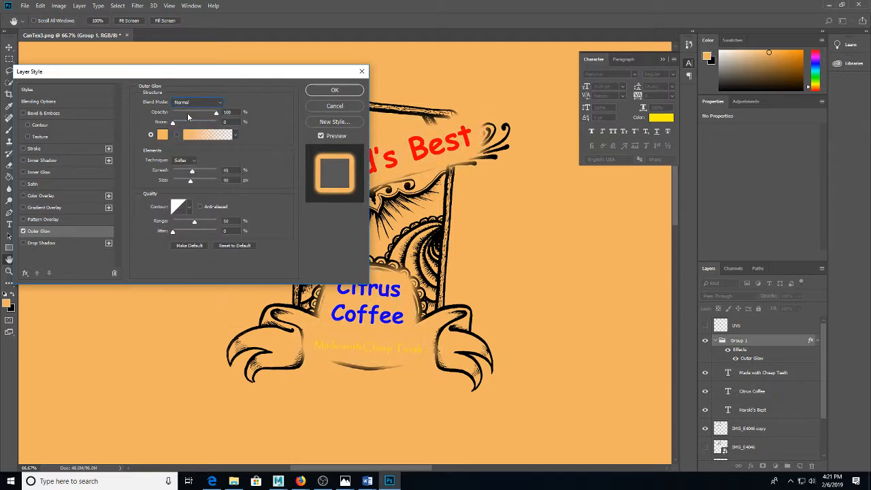
drag(194, 171, 180, 184)
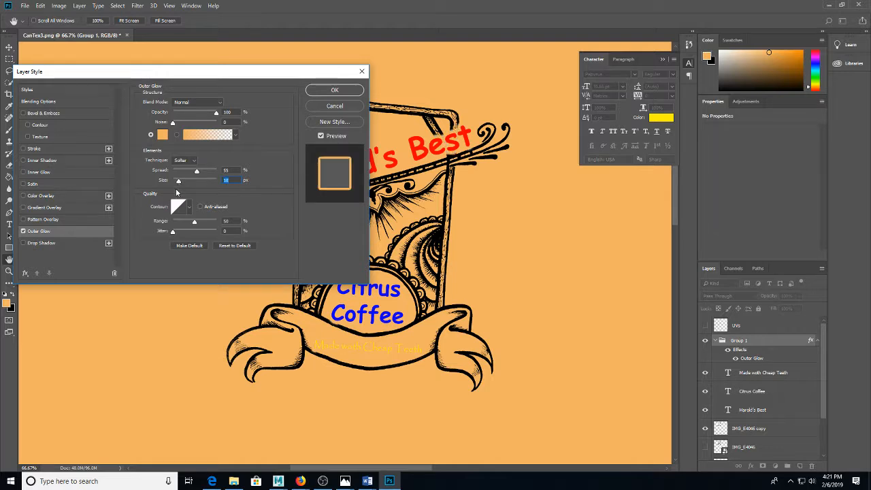
click(334, 90)
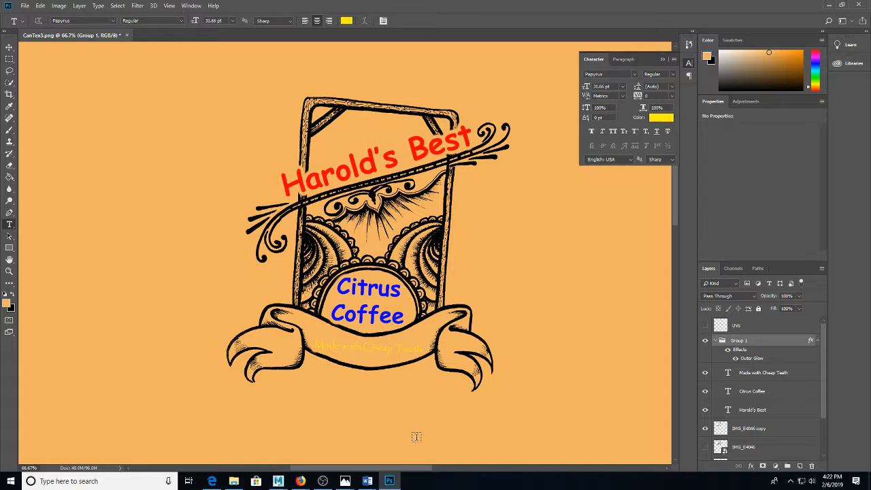
Step: Try to save the texture as a PNG over the existing CanTex3.png in sourceimages
key(ctrl+shift+s)
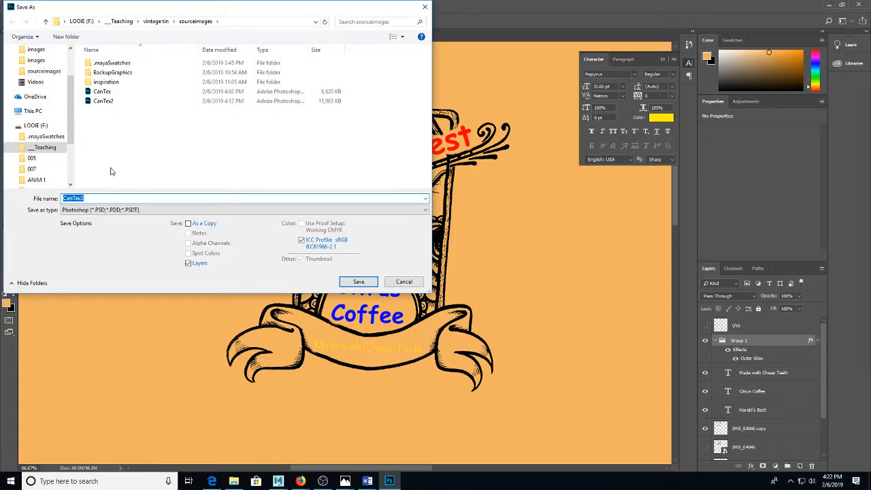
click(106, 211)
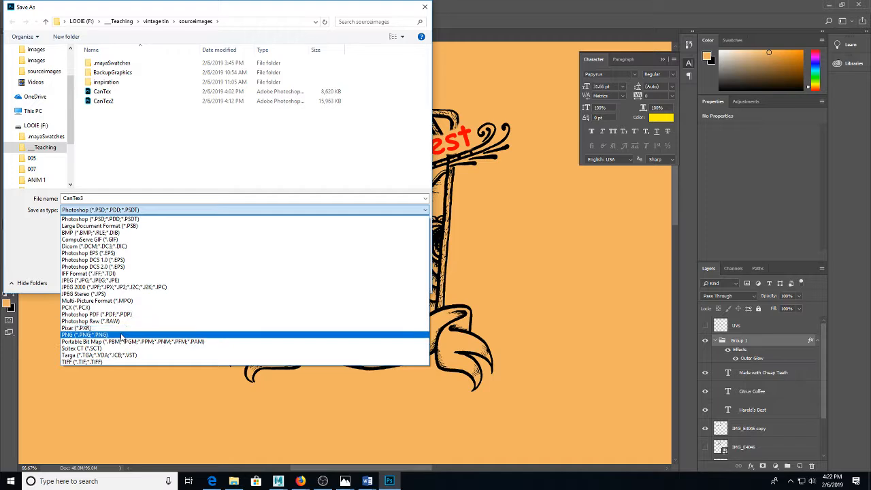
click(126, 337)
double_click(107, 111)
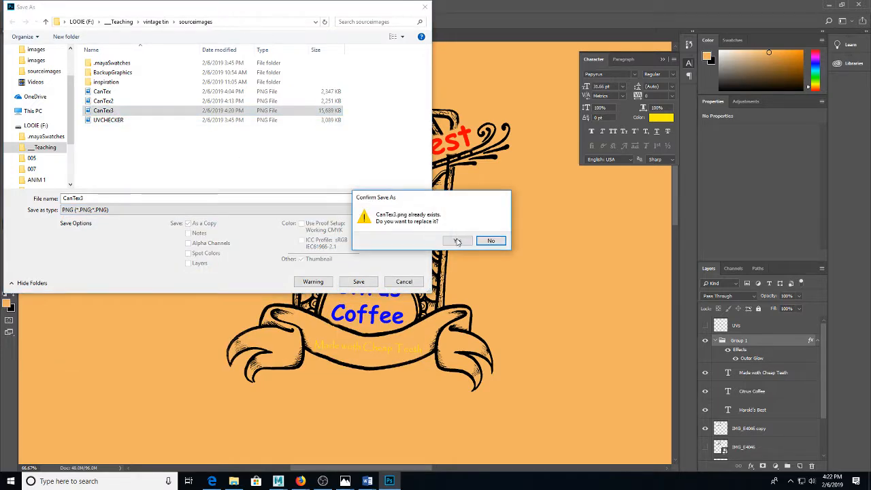
click(456, 245)
click(474, 138)
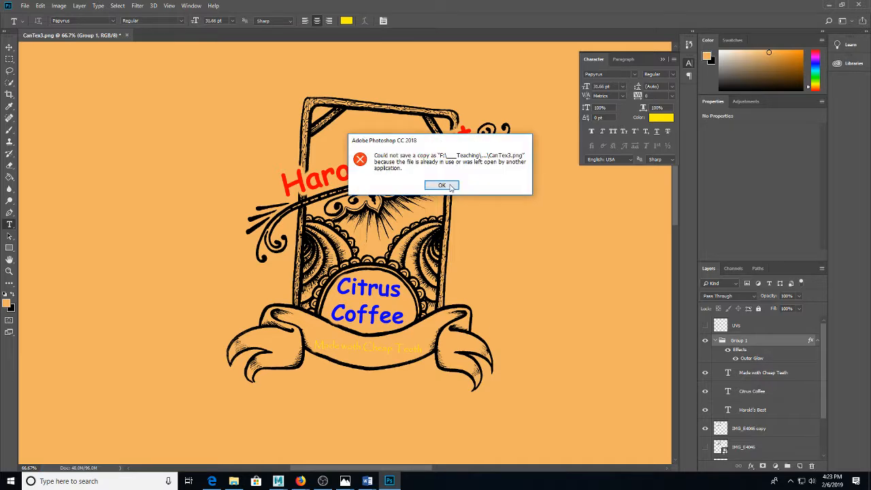
click(448, 184)
Step: Save a PNG copy of the label texture as CanTex4 in sourceimages with the large file size option
key(ctrl+shift+s)
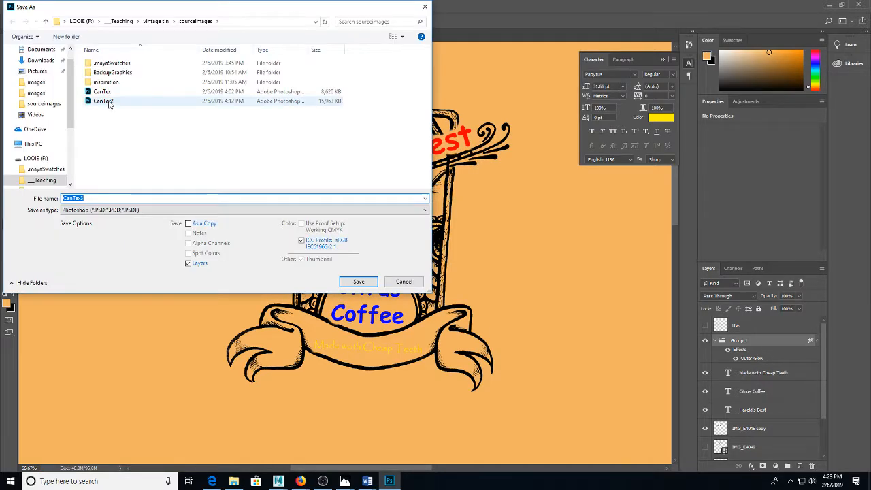
click(102, 209)
click(106, 334)
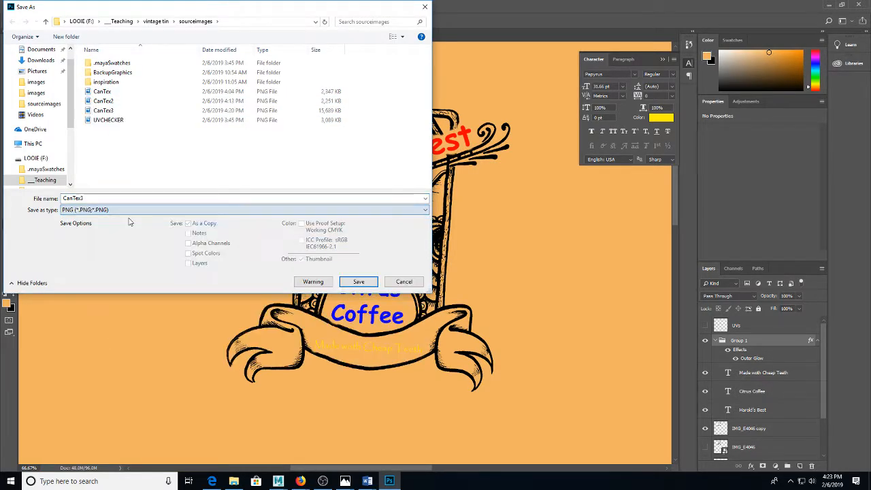
click(83, 198)
drag(80, 197, 88, 198)
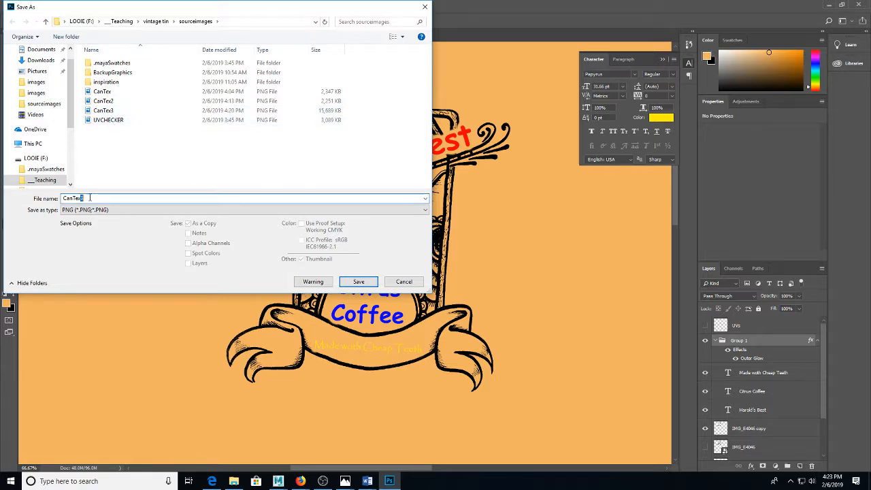
key(Return)
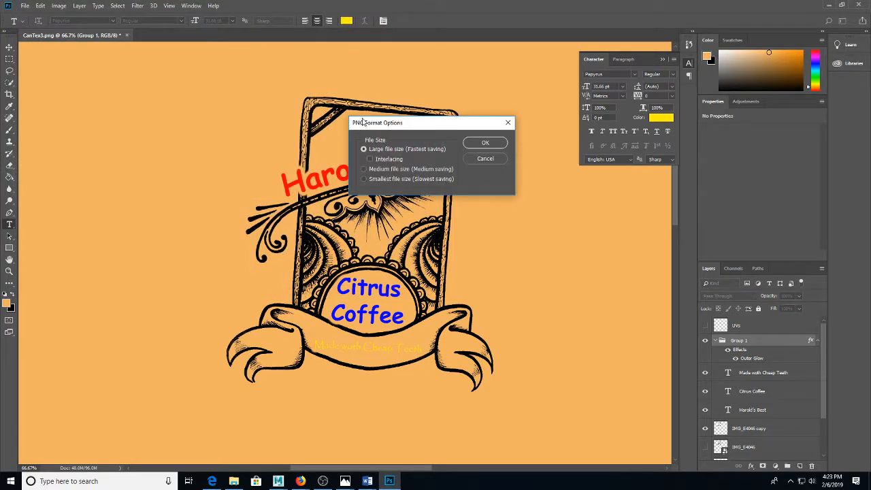
key(Return)
Step: Switch to Maya and set the can body's color texture image to sourceimages\CanTex4.png
click(277, 482)
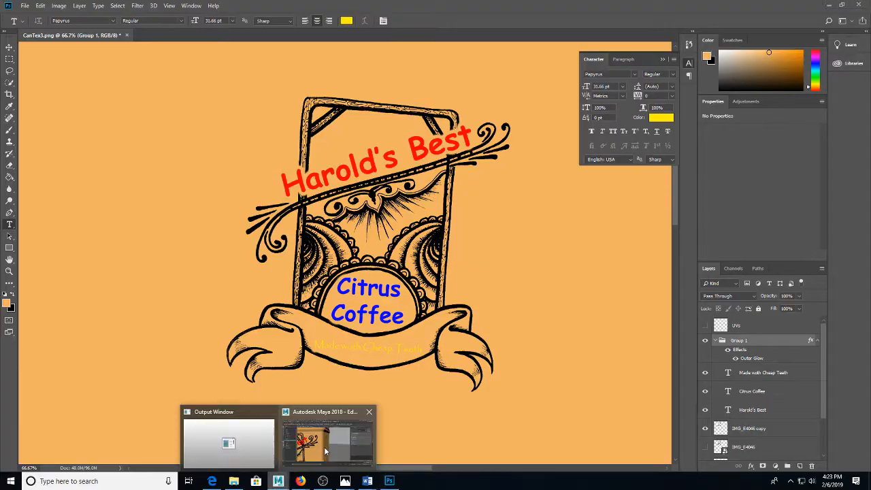
click(328, 443)
click(439, 197)
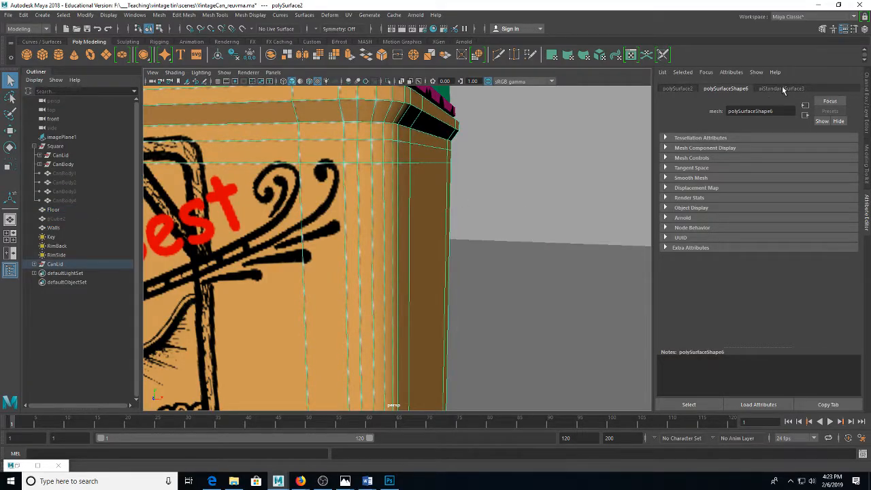
click(781, 89)
click(842, 203)
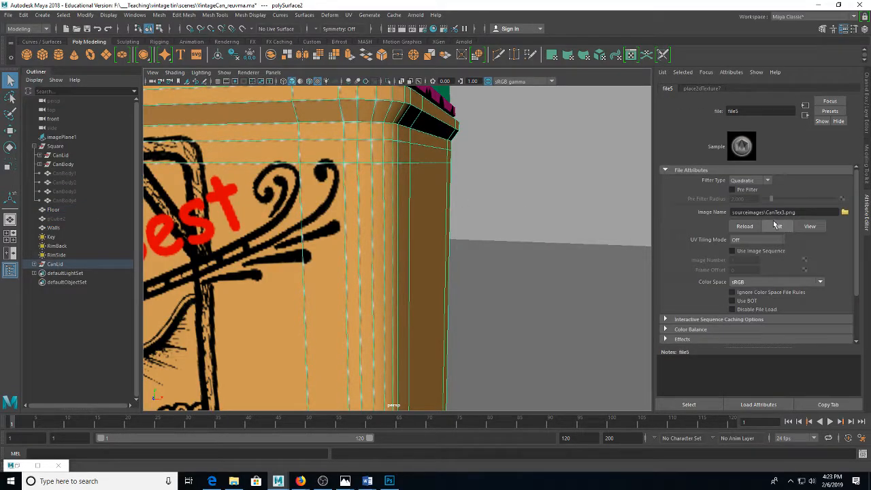
drag(781, 212, 839, 208)
text(4)
key(Return)
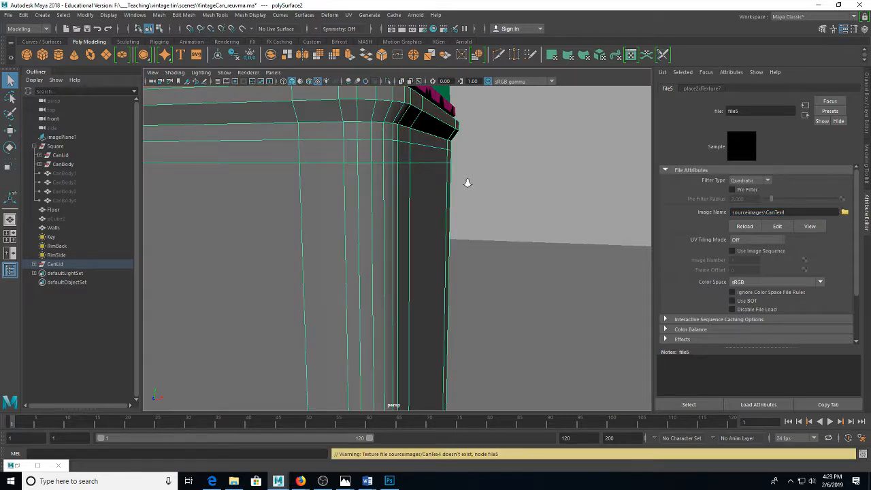
key(f)
drag(463, 187, 470, 165)
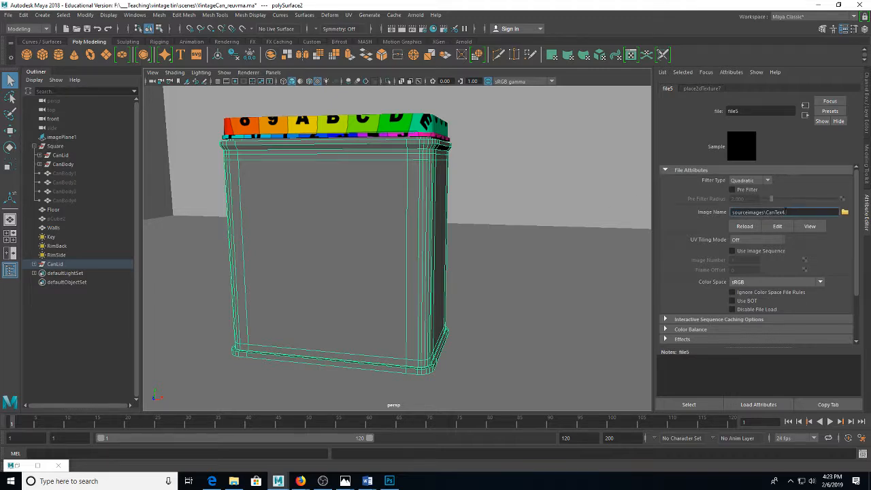
text(.png)
click(744, 225)
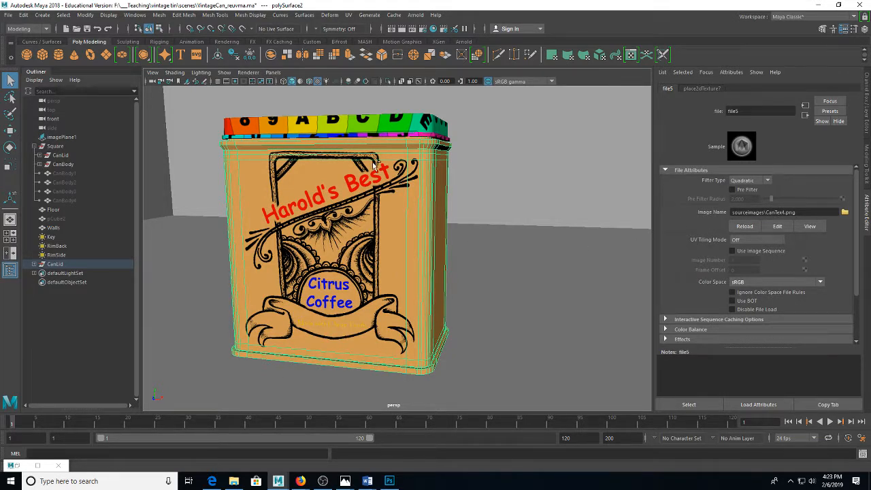
Step: Isolate the can body in the viewport and look into its open interior from above
key(ctrl+1)
drag(408, 170, 408, 148)
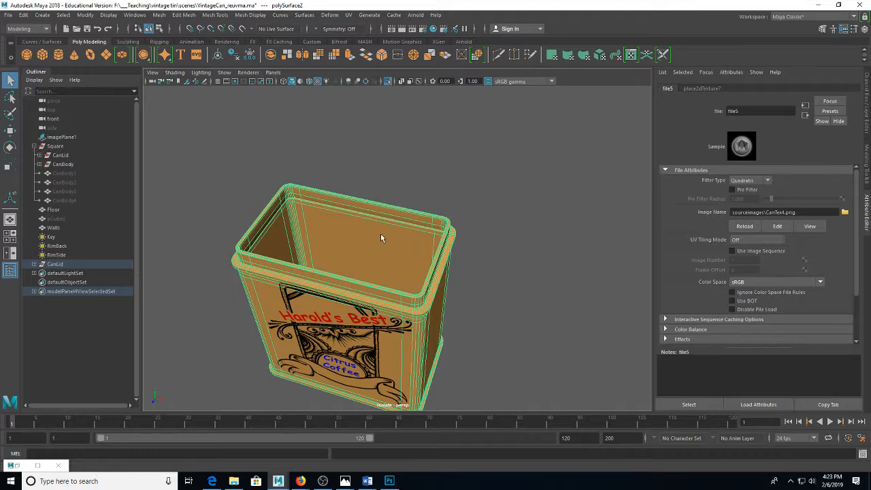
Step: Switch to Photoshop and show the UVs layer over the label texture
click(389, 481)
click(706, 327)
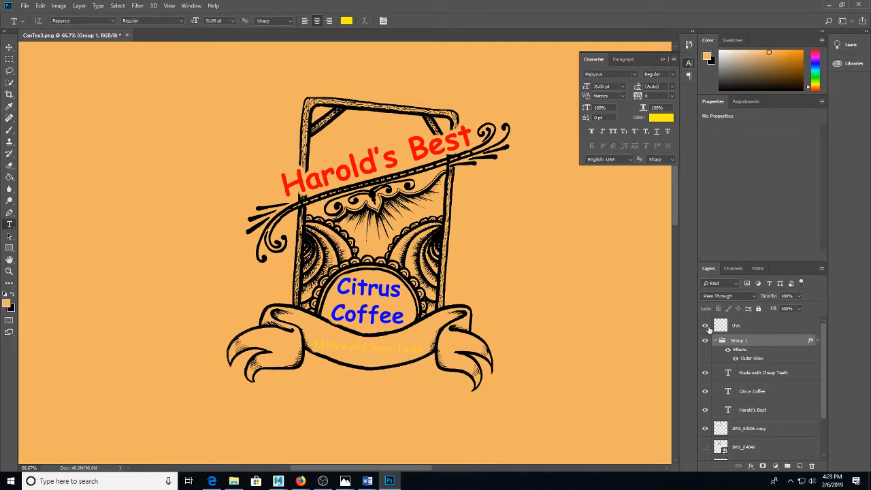
key(ctrl+z)
scroll(510, 337, down, 2)
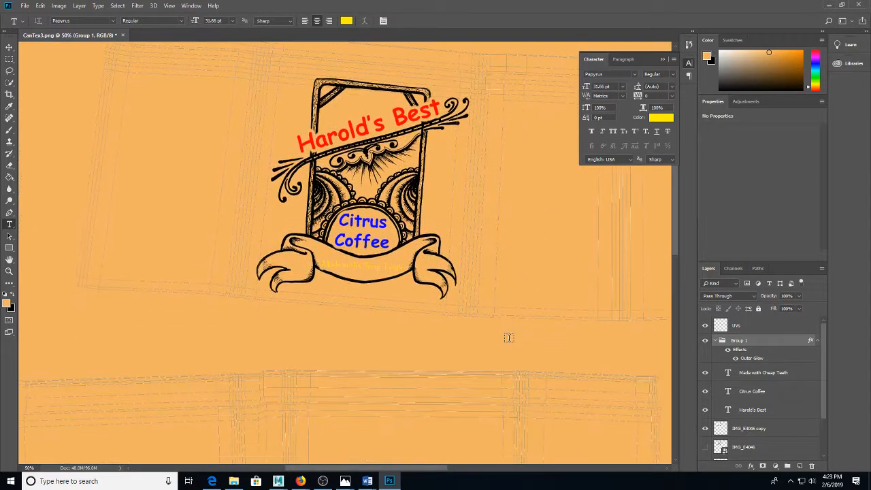
key(ctrl+minus)
key(ctrl+minus)
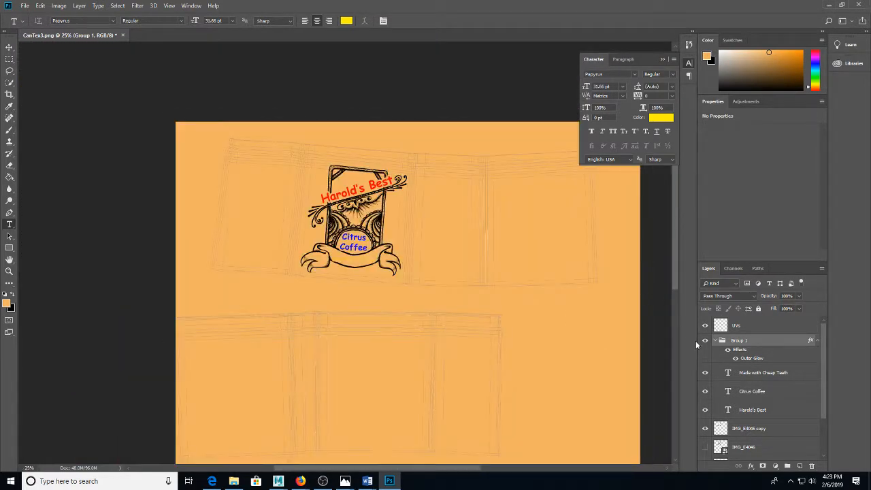
Step: Collapse the label text group and rename it Text
click(716, 340)
text(Text)
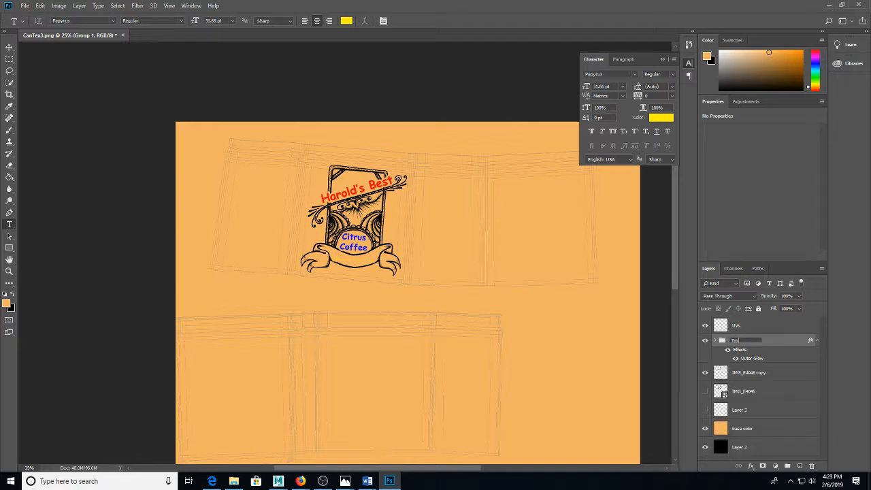
key(Return)
Step: Group the Text group with the layers from IMG_E4046 copy down to base color, and name the new group Color
click(740, 372)
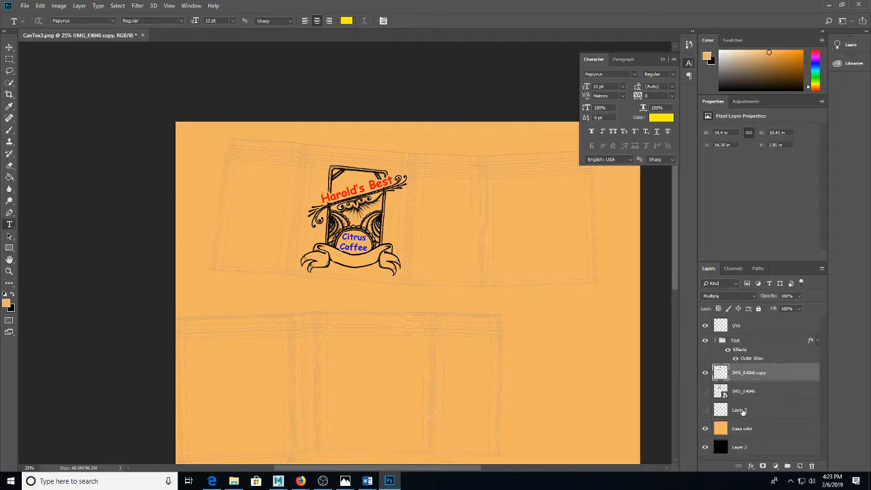
shift+click(746, 429)
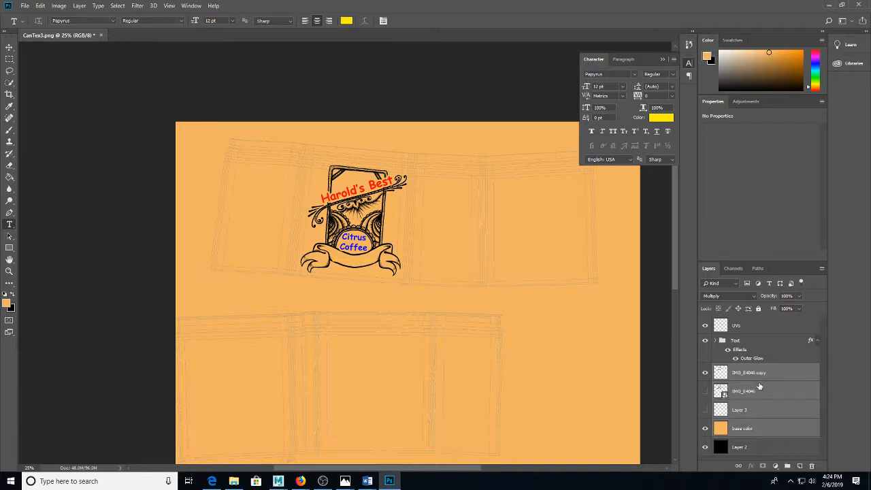
ctrl+click(740, 340)
key(ctrl+g)
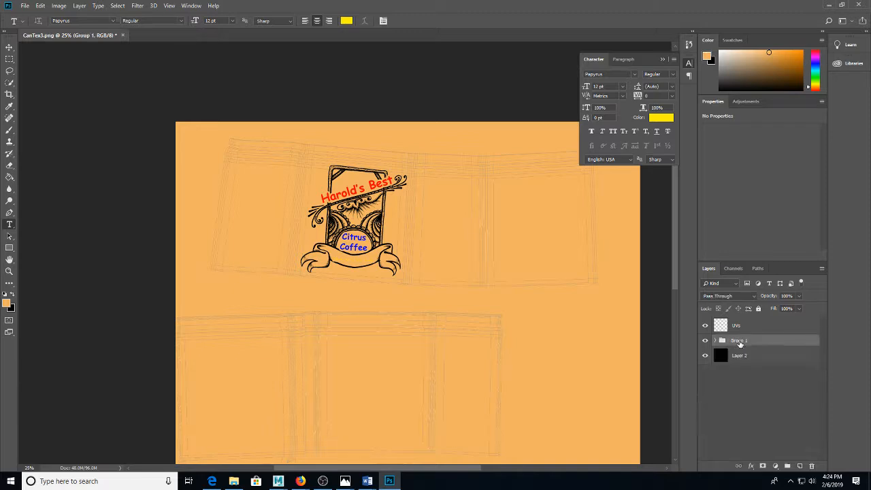
double_click(740, 340)
key(Return)
Step: Create a new layer beneath the Color group and select the whole canvas with the Rectangular Marquee
click(799, 466)
drag(746, 347, 748, 365)
key(m)
drag(155, 304, 760, 454)
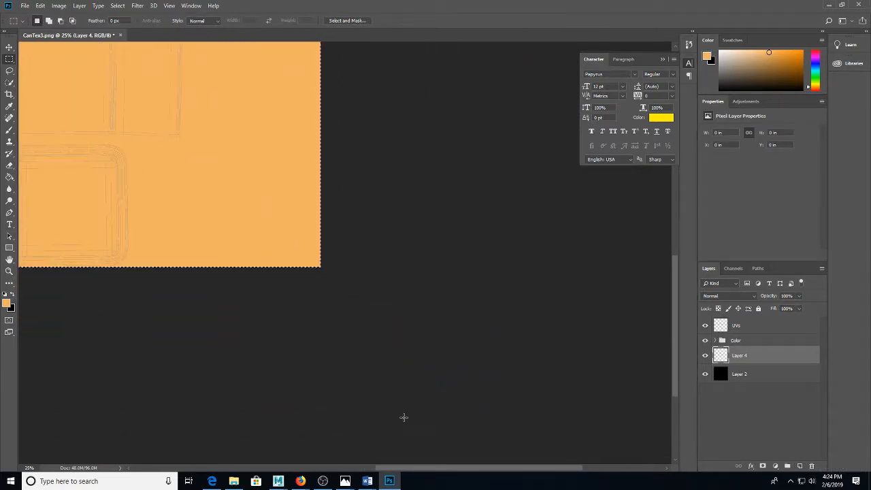
Step: Set the foreground color to a dark orange-brown and fill the selected area on Layer 4 with the Paint Bucket
drag(395, 467, 383, 324)
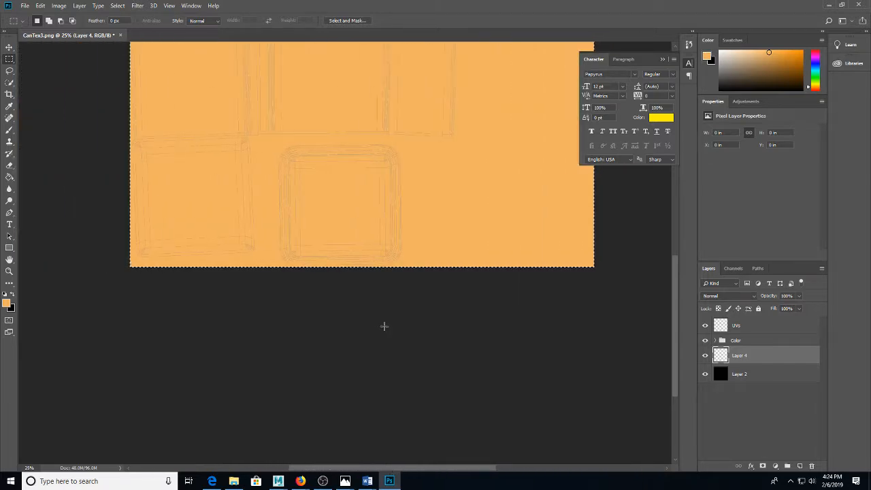
scroll(385, 331, up, 5)
scroll(385, 331, up, 2)
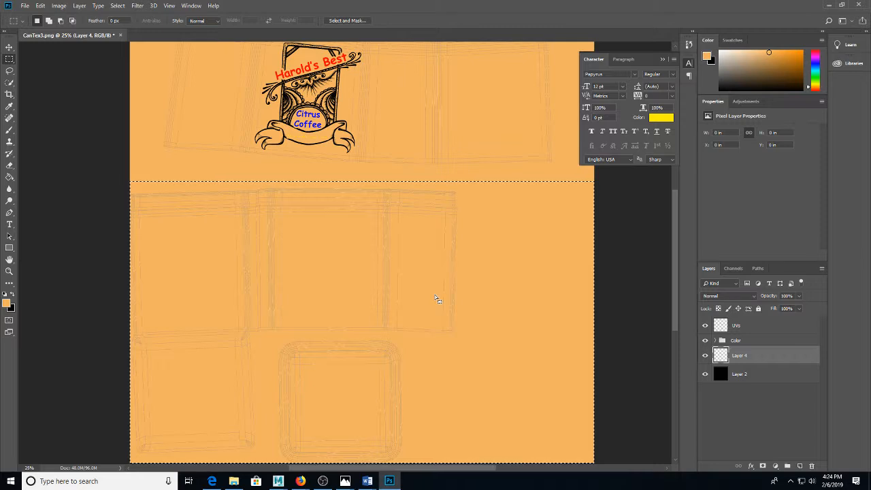
click(7, 304)
click(431, 169)
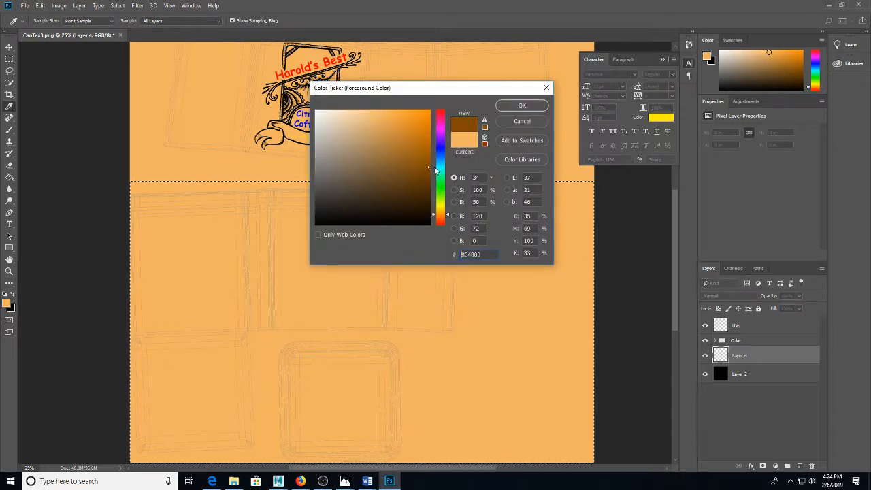
mouse_move(431, 168)
mouse_down()
mouse_move(429, 133)
mouse_move(405, 155)
mouse_up()
click(522, 105)
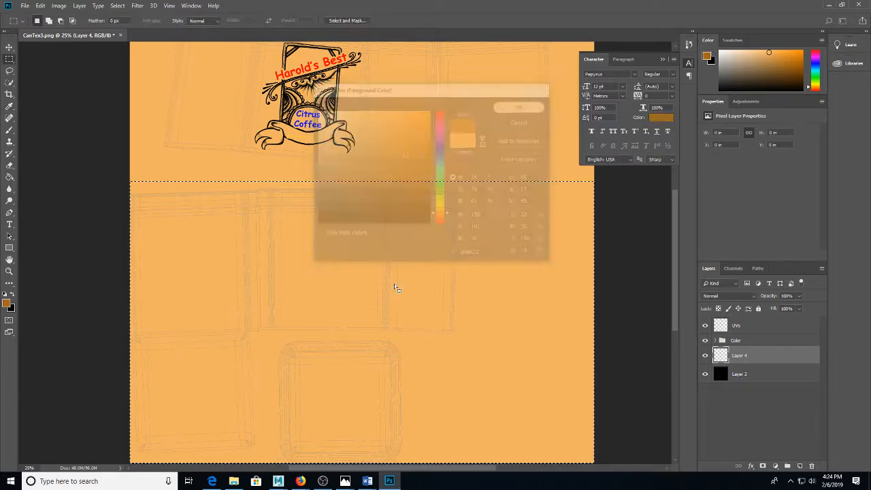
key(g)
click(398, 289)
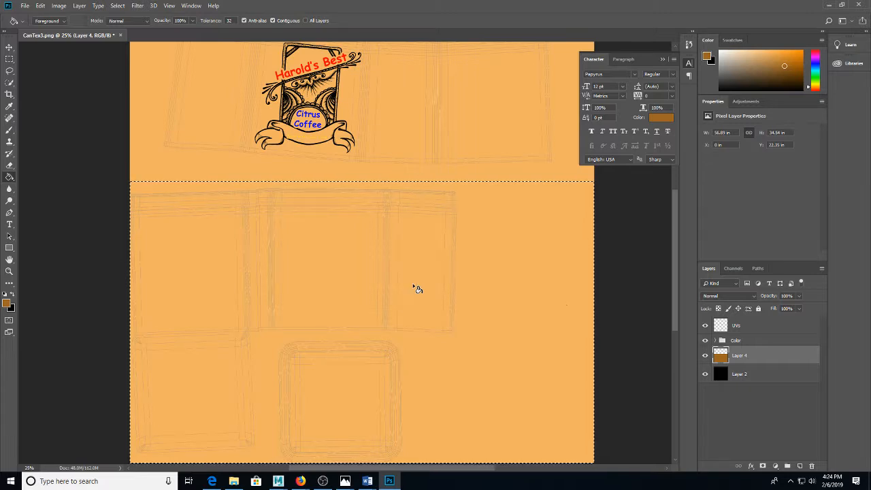
Step: Move Layer 4 into the Color group directly above base color and rename it Metal Color
click(716, 340)
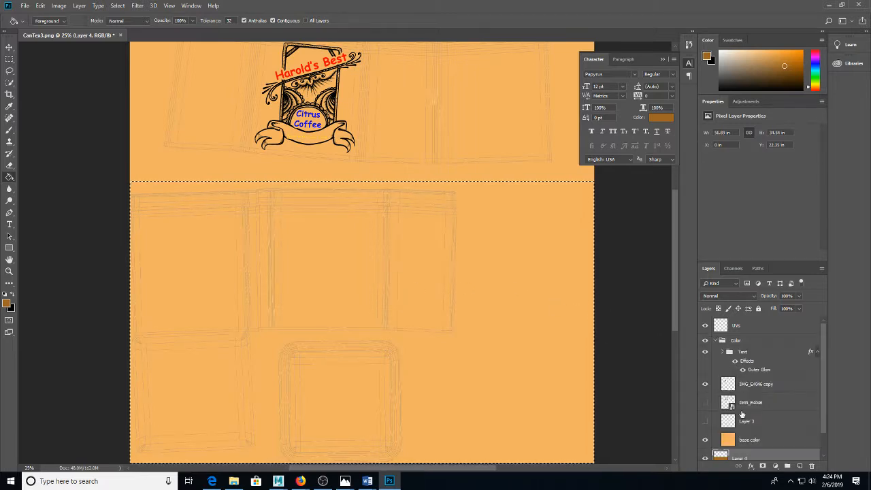
drag(738, 460, 747, 439)
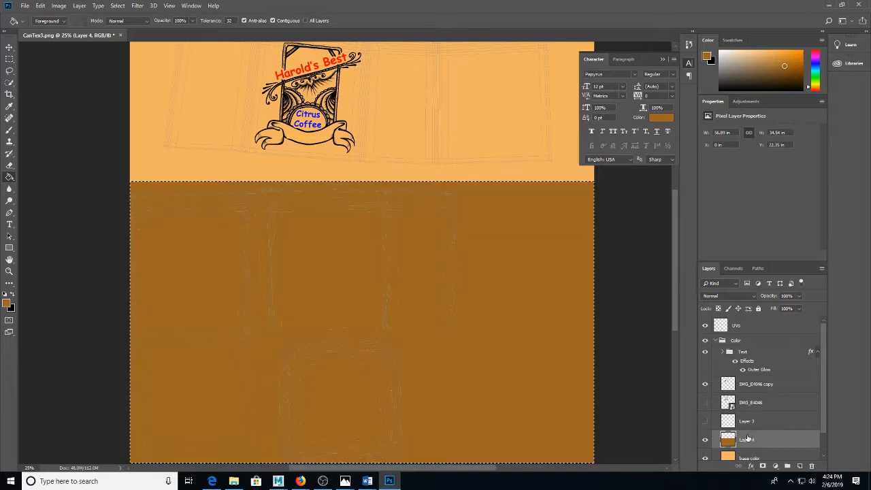
double_click(746, 439)
text(Metal Color)
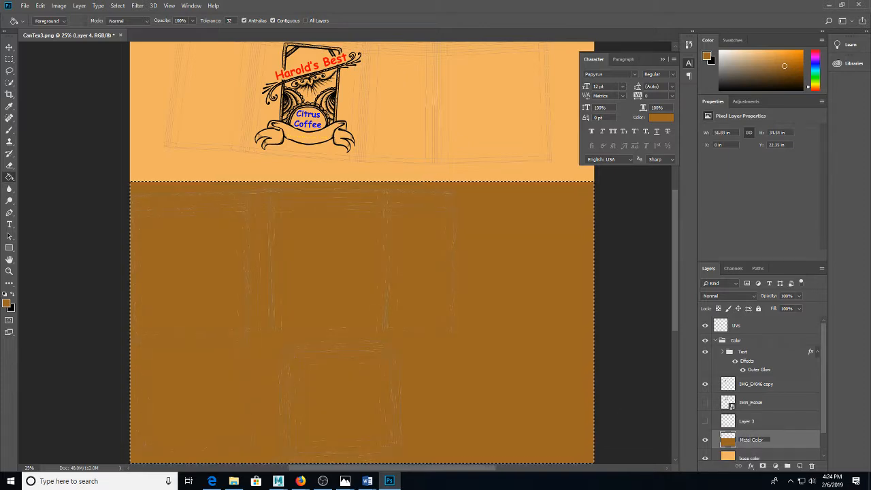
key(Return)
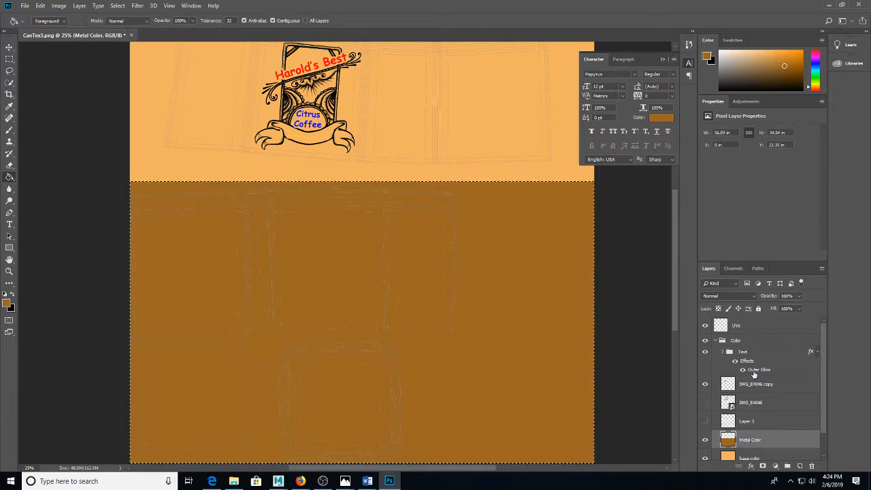
Step: Deselect the filled area and hide the UVs layer
key(m)
click(606, 264)
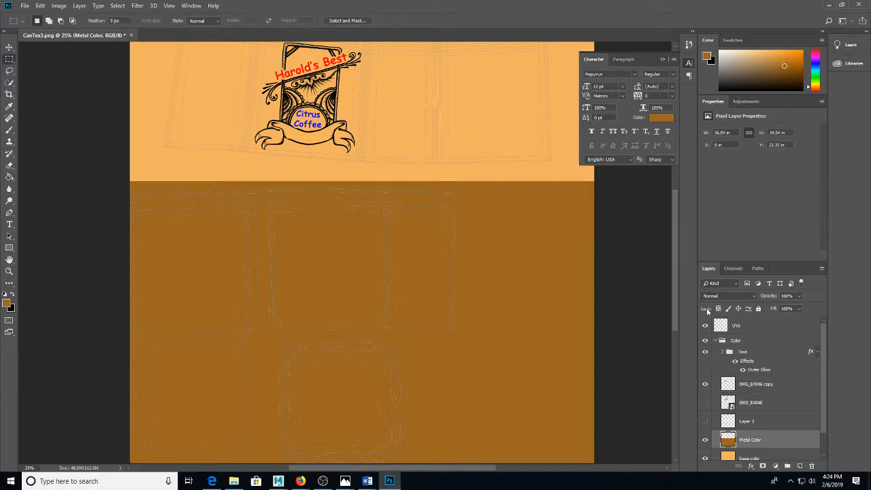
click(705, 325)
Step: Save a copy of the texture as the PNG file CanTex5 in the sourceimages folder, using the large file size option
key(ctrl+shift+s)
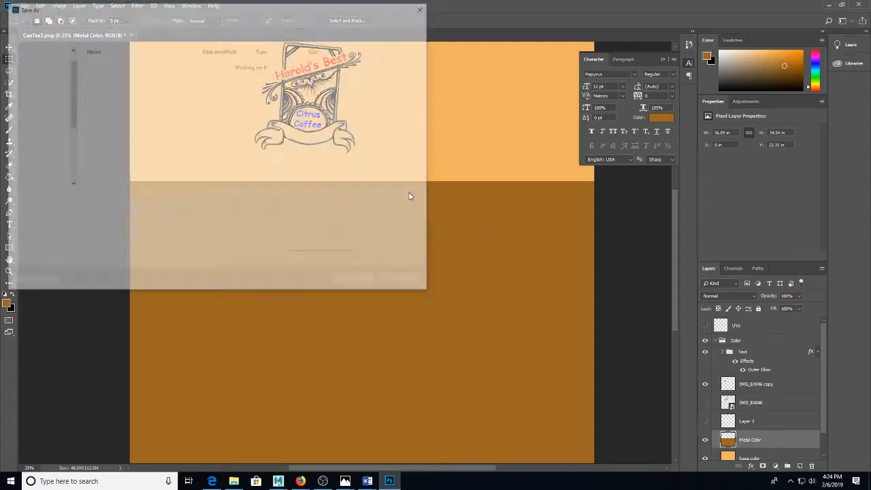
click(105, 210)
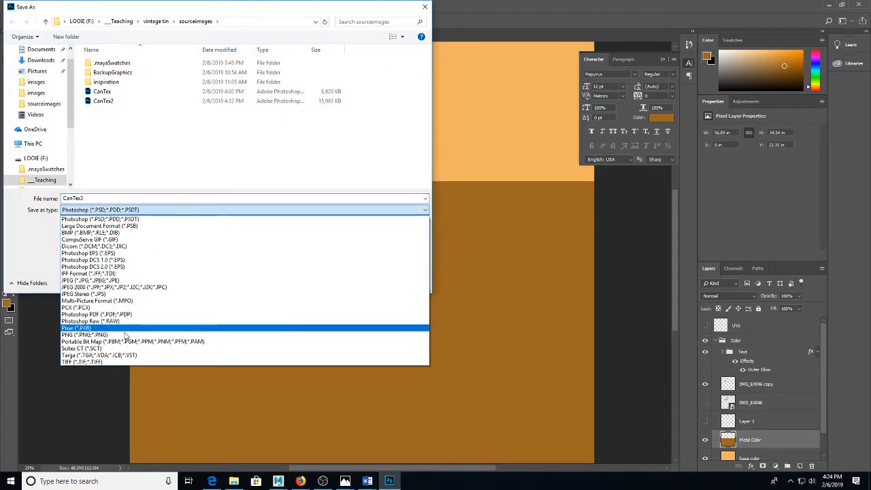
click(109, 328)
click(108, 120)
click(85, 198)
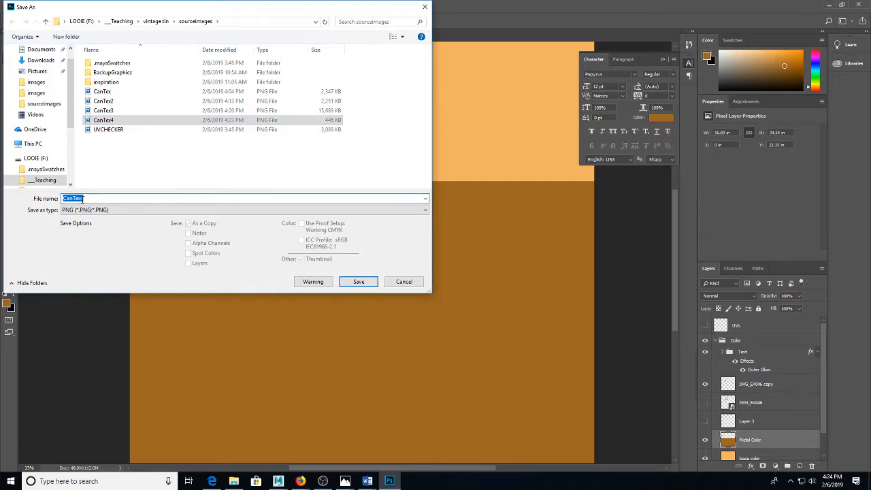
click(86, 197)
key(BackSpace)
text(5)
key(Return)
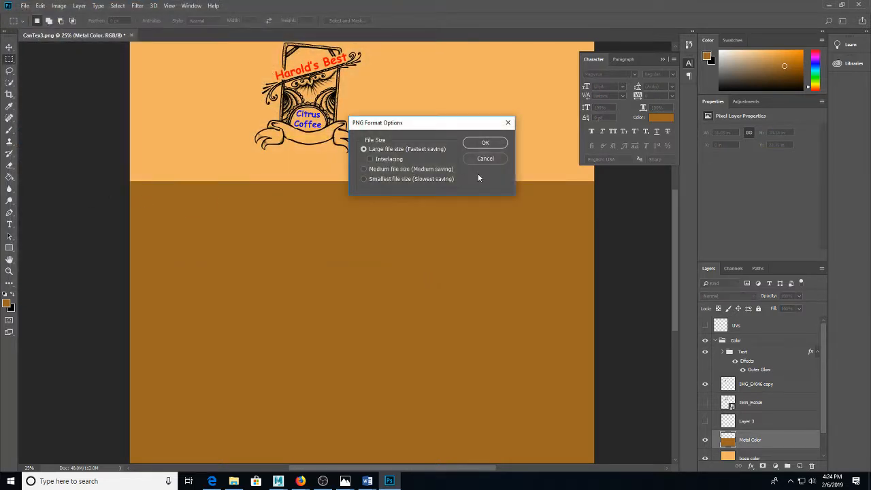
key(Return)
Step: Switch to Maya and set the file texture's image name to sourceimages\CanTex5.png
mouse_move(278, 481)
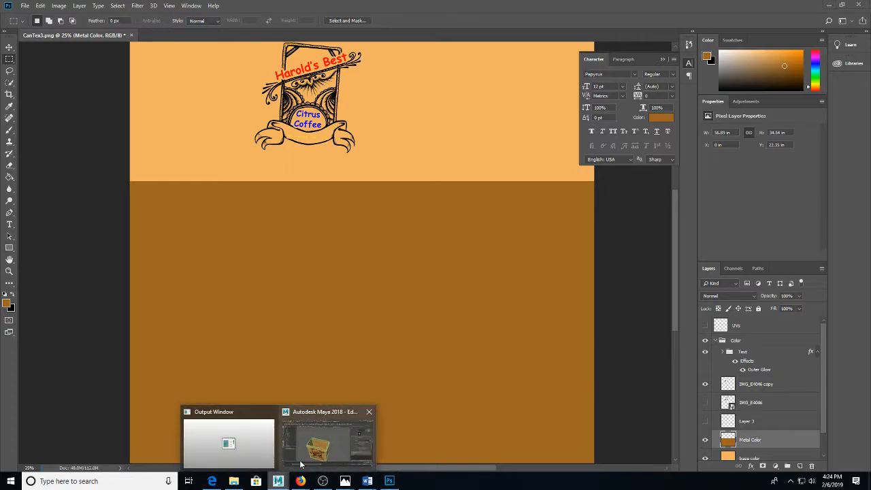
click(330, 435)
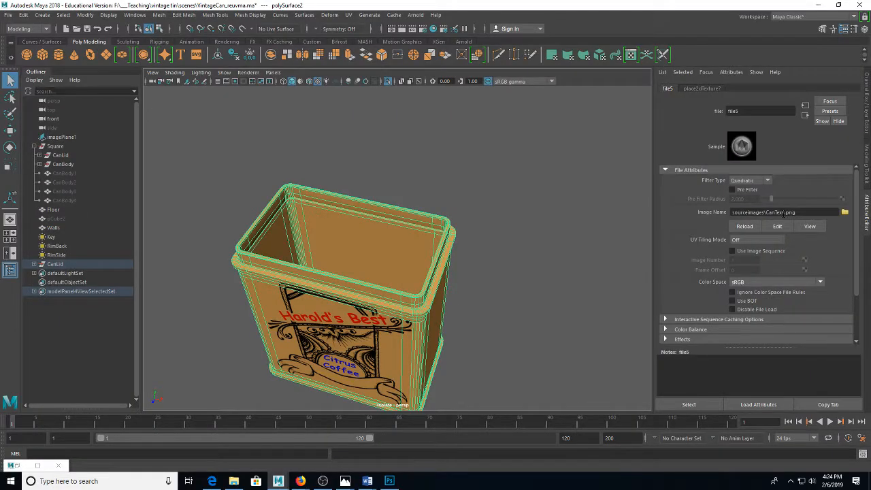
click(784, 212)
text(5)
key(Return)
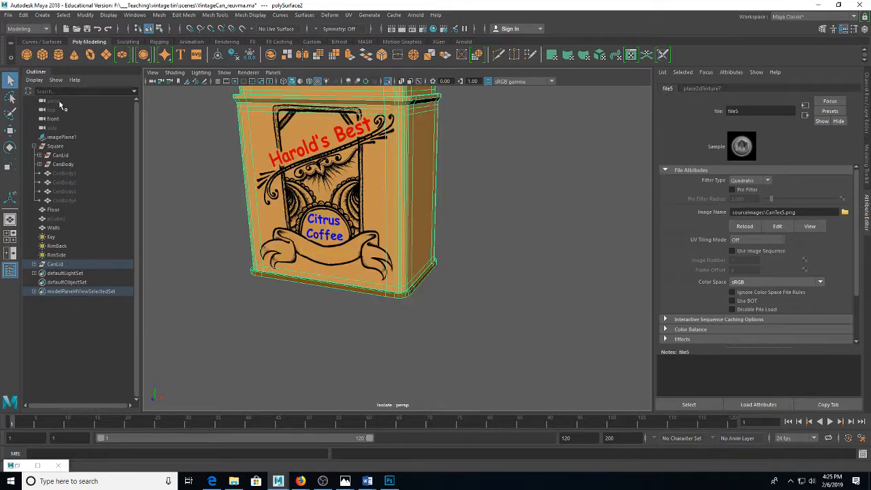
Step: Select the persp camera, turn off view isolation to show the whole scene, and render the tin in Arnold RenderView
click(58, 100)
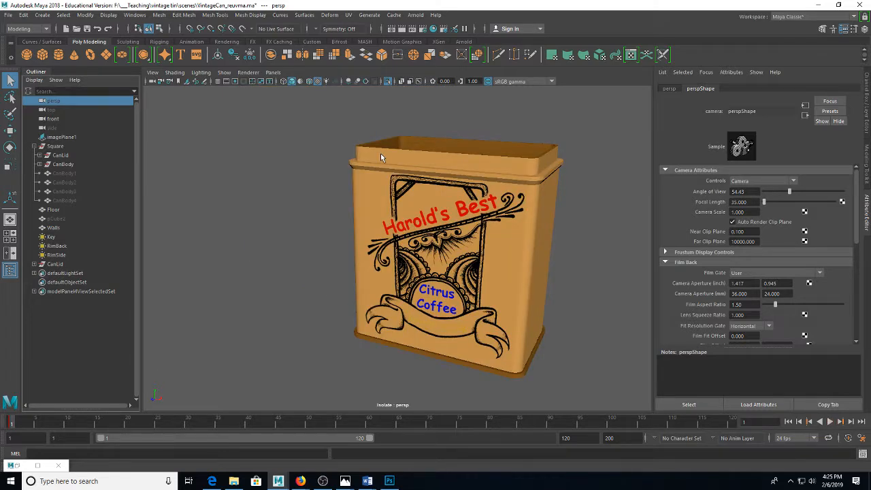
key(ctrl+1)
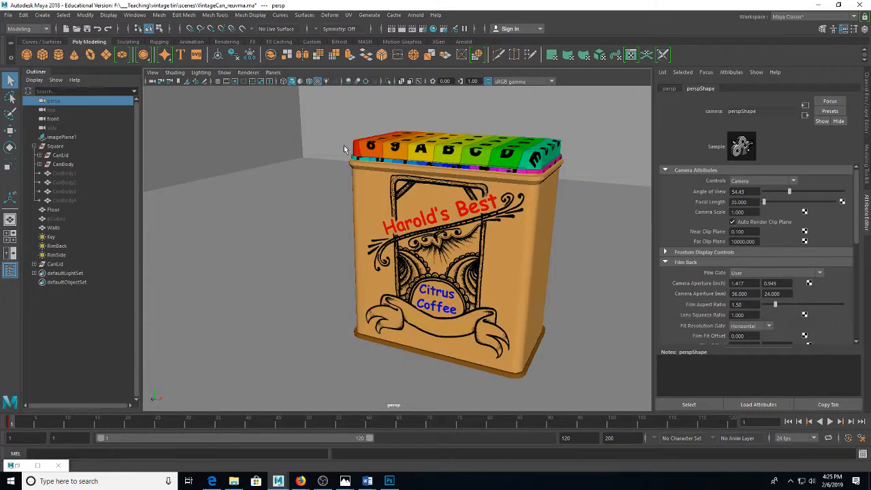
click(415, 16)
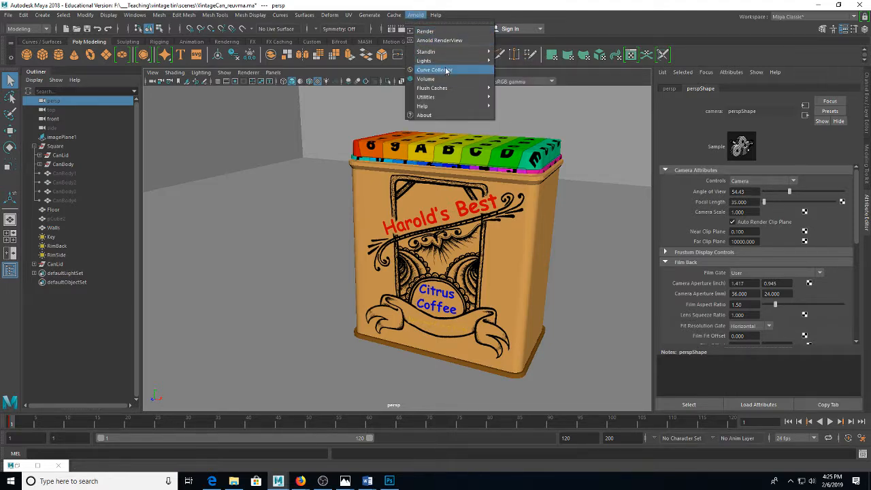
click(436, 40)
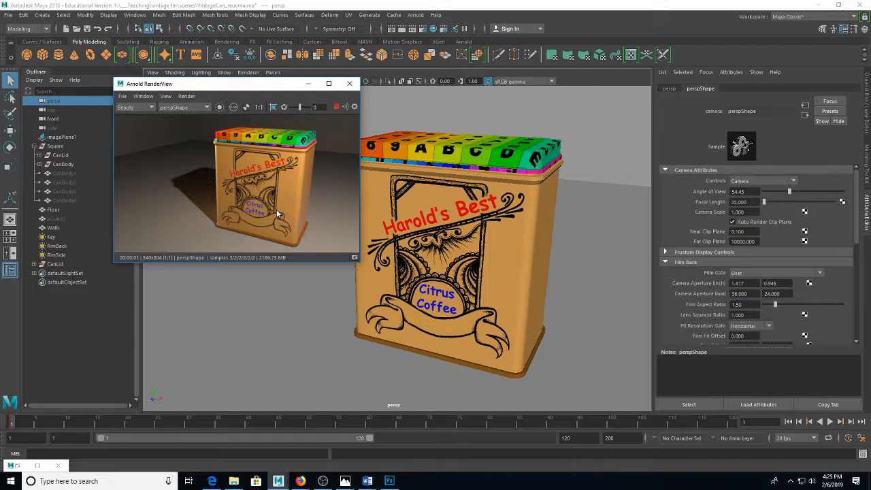
Step: Move the render view window aside and examine the rendered can label up close
scroll(536, 224, up, 10)
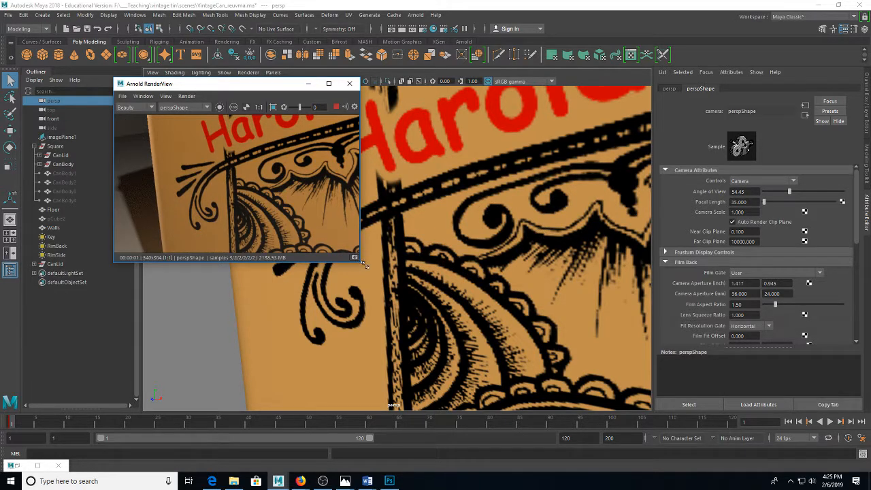
drag(359, 261, 415, 288)
drag(230, 83, 99, 51)
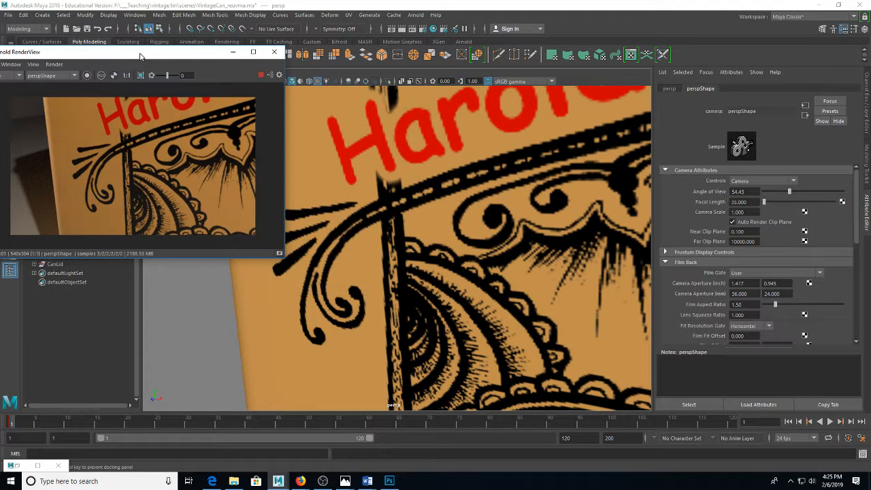
scroll(457, 183, down, 3)
scroll(446, 180, up, 3)
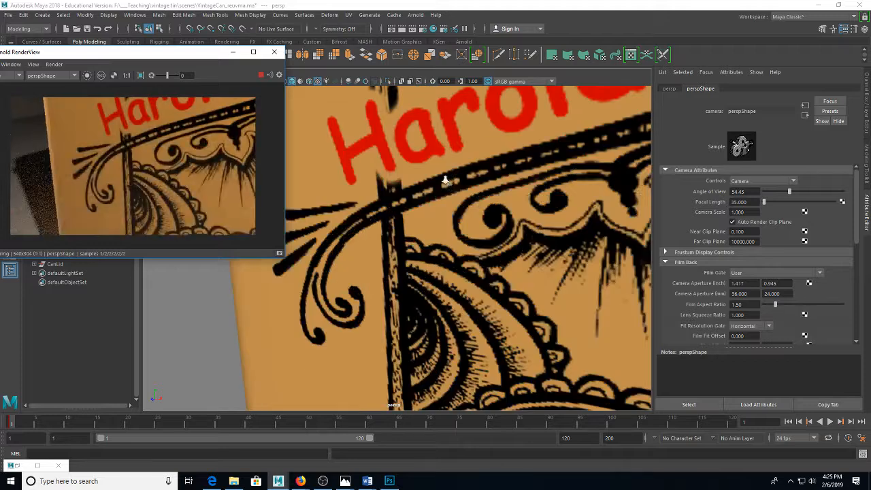
scroll(441, 179, down, 3)
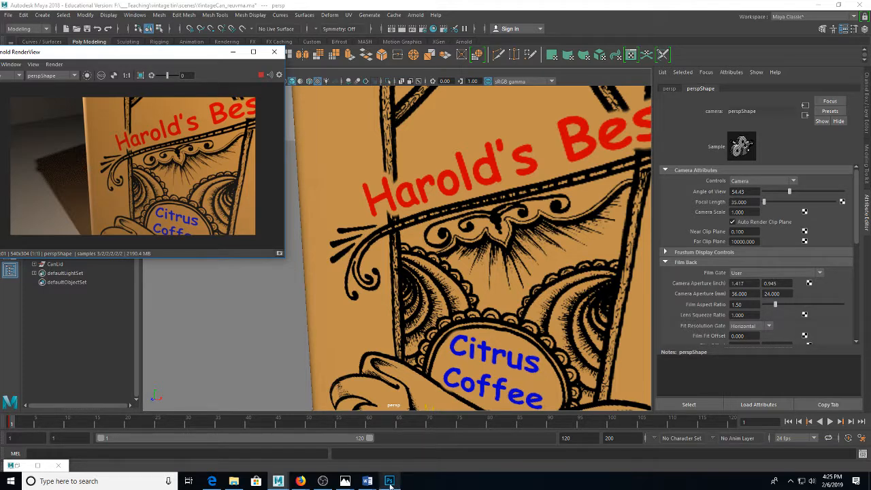
Step: Rename the can body's aiStandardSurface material as CanTex and save the scene
click(589, 235)
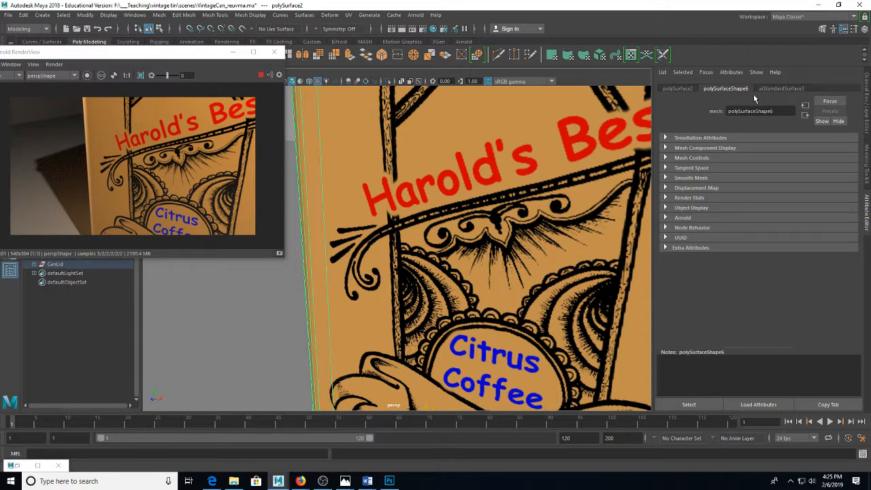
click(782, 90)
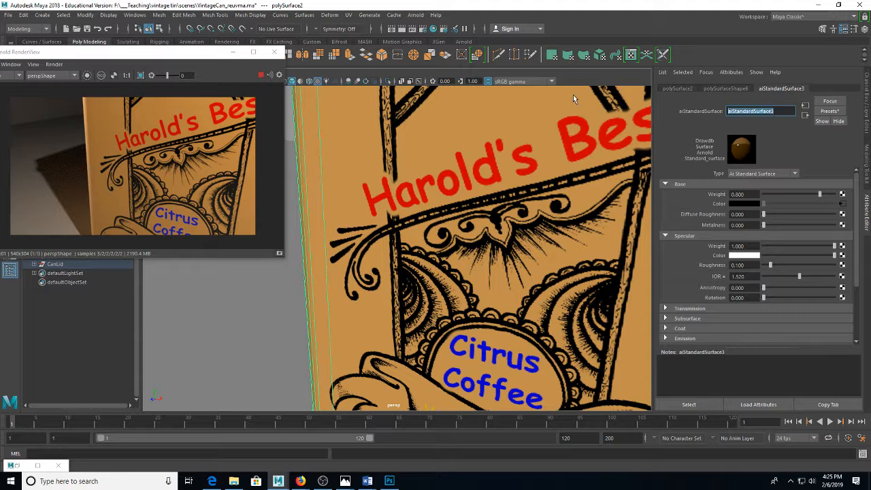
text(d)
text(anTe)
key(alt+space)
key(Escape)
text(x)
key(Return)
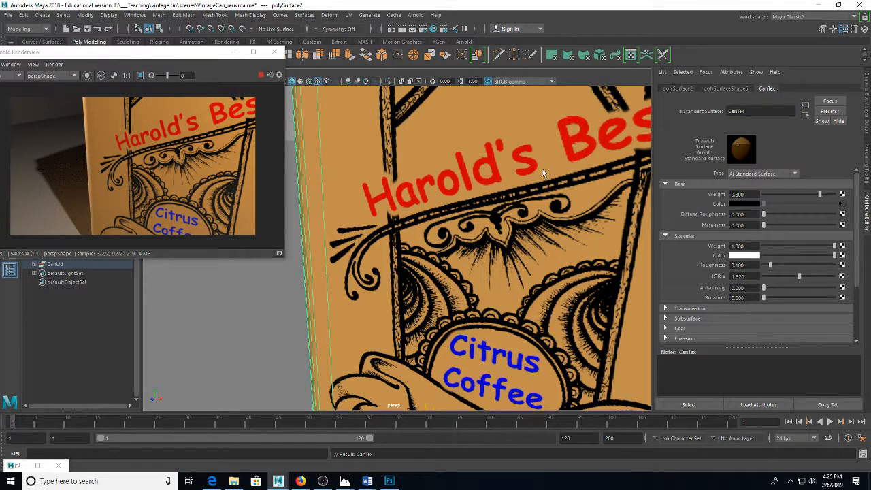
key(ctrl+s)
key(Return)
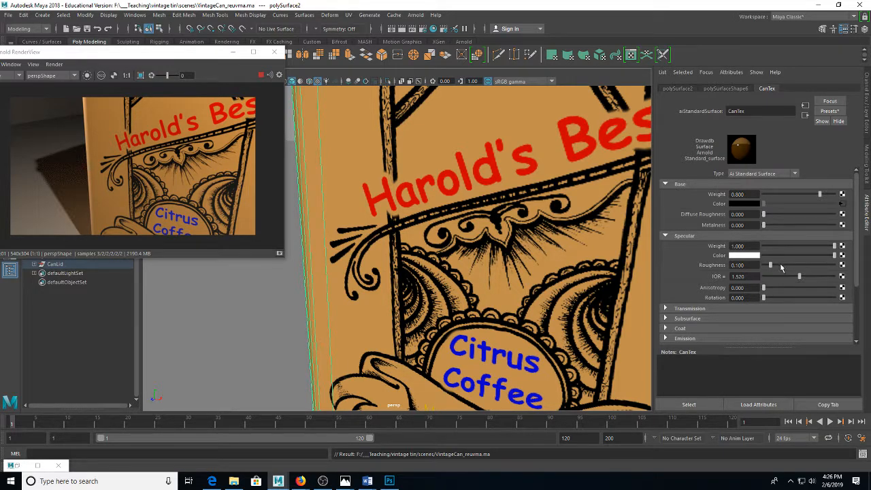
Step: Connect a Checker texture to the Bump Mapping attribute in the CanTex material's geometry settings
scroll(700, 299, down, 2)
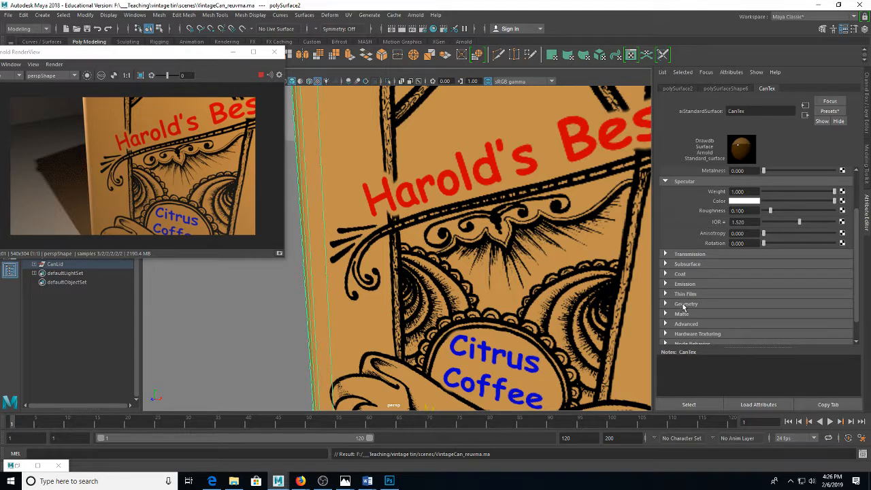
click(683, 304)
scroll(775, 309, down, 2)
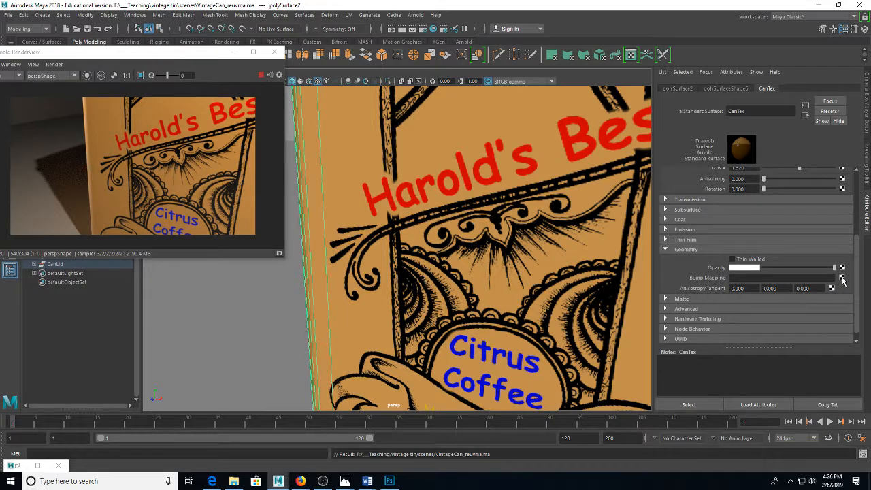
click(842, 278)
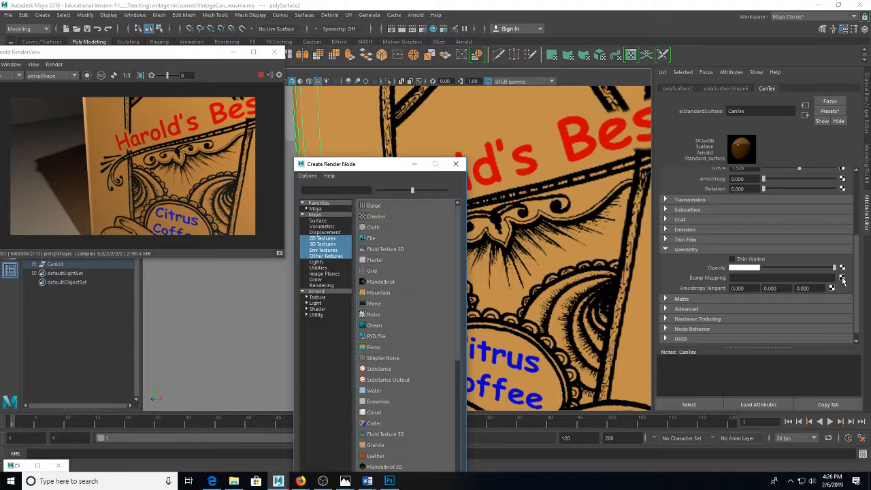
click(371, 215)
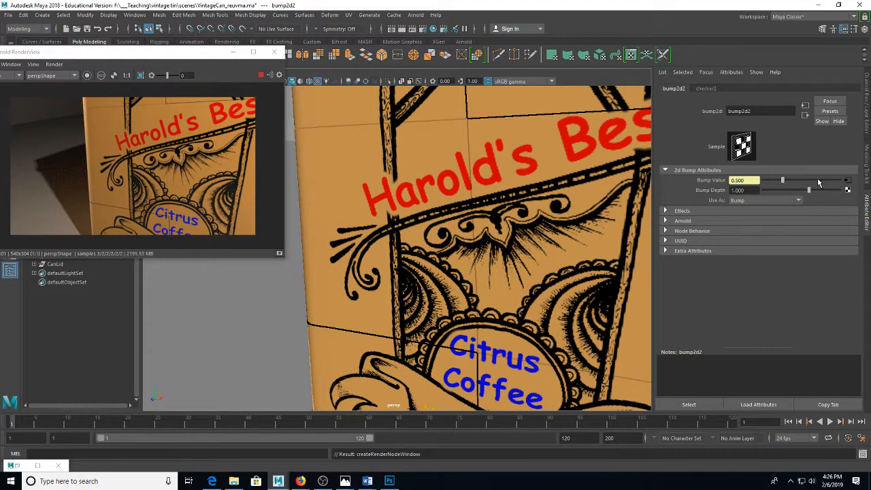
Step: Set the checker bump's depth to about 2.892, enlarge the render view to inspect it, and reselect the can body
click(710, 90)
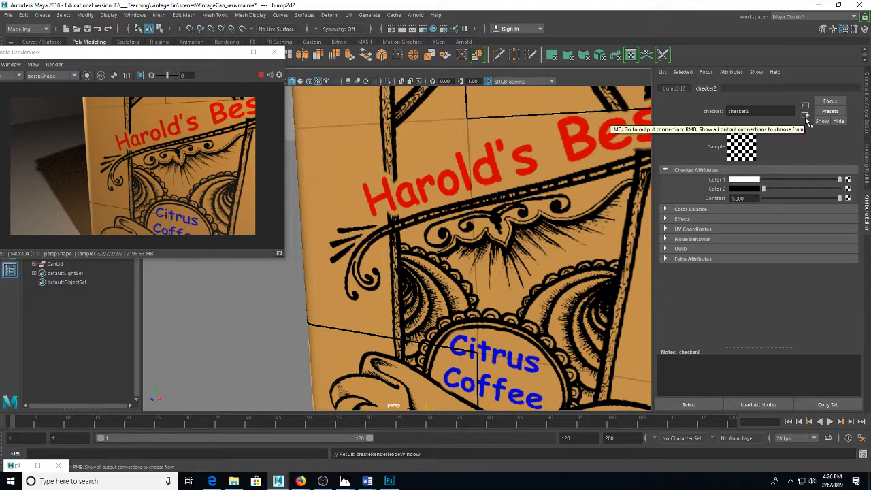
click(679, 89)
key(f)
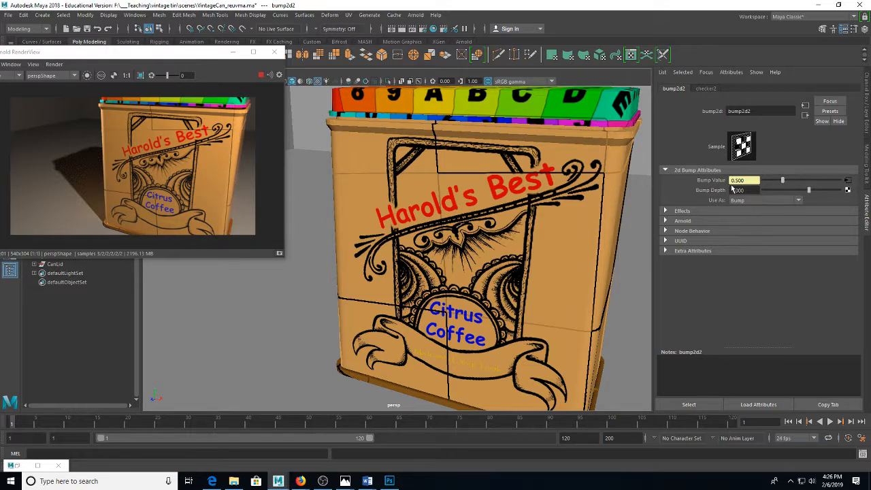
drag(802, 196, 823, 198)
scroll(218, 167, up, 5)
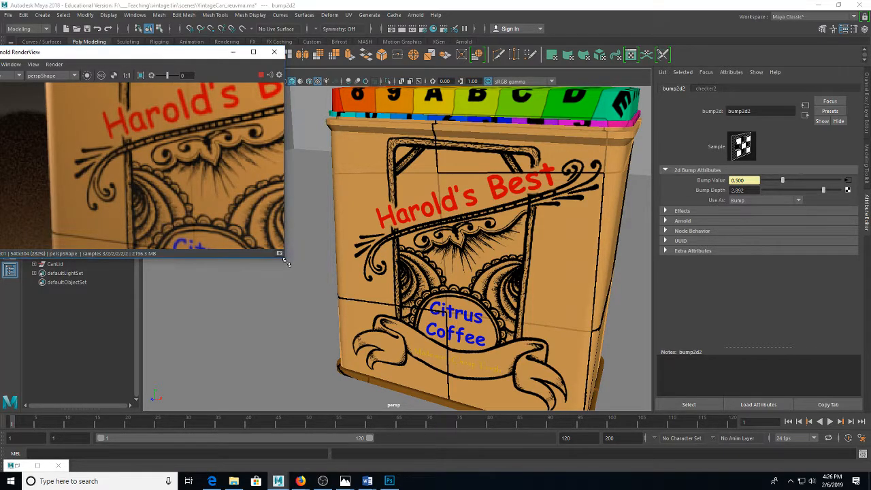
drag(283, 256, 429, 414)
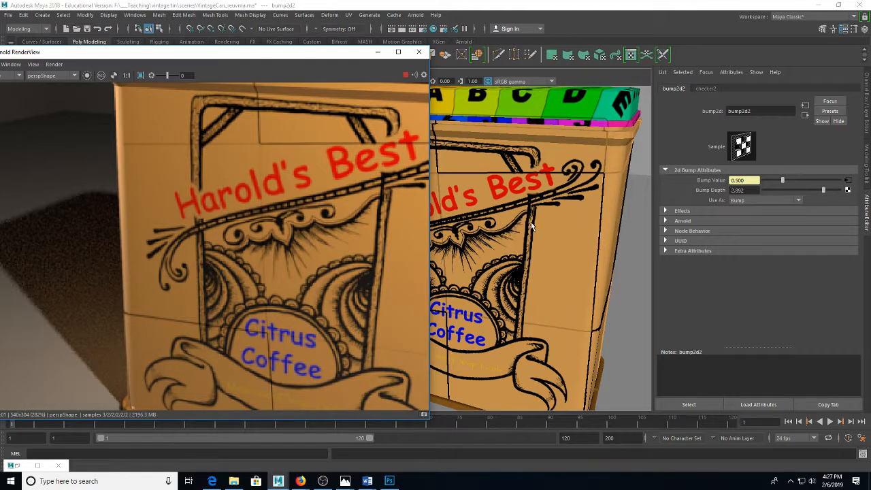
click(495, 197)
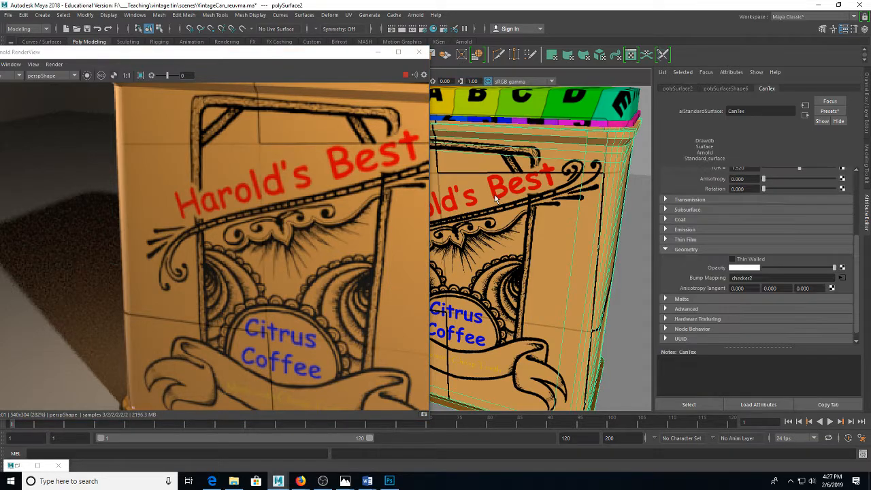
Step: Switch to Photoshop, collapse the Color layer group and add a new empty layer above it
click(397, 482)
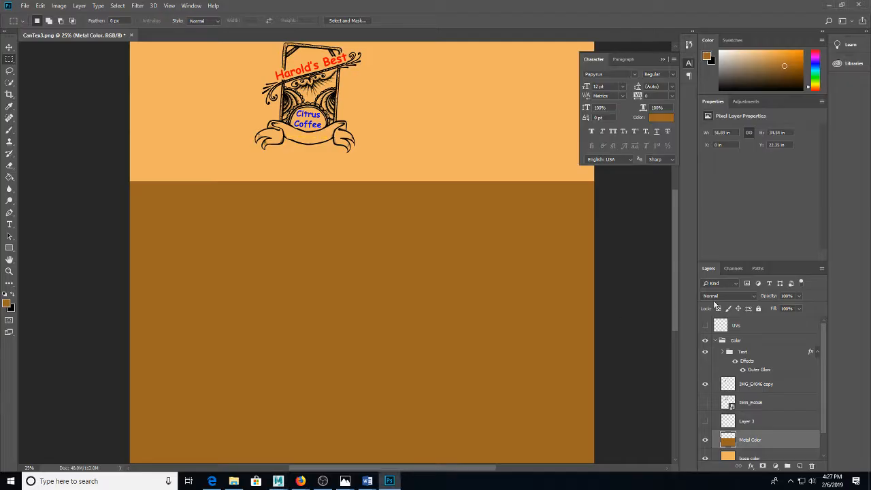
click(715, 340)
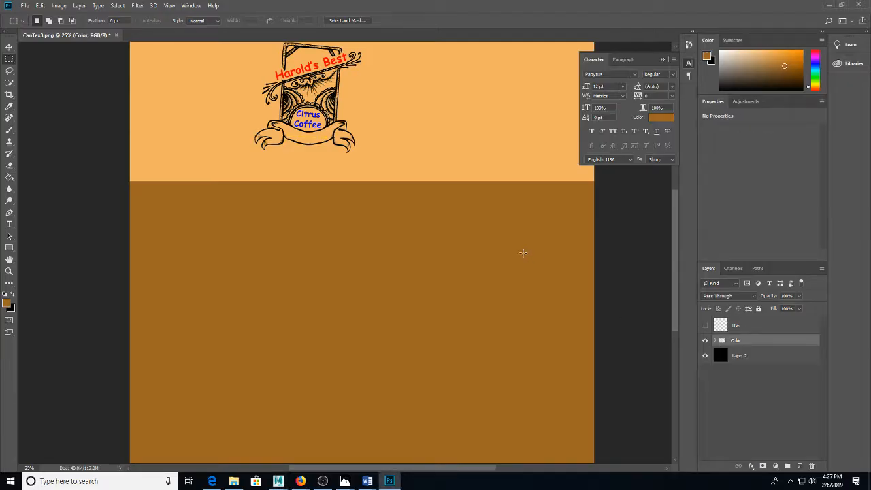
scroll(521, 252, up, 1)
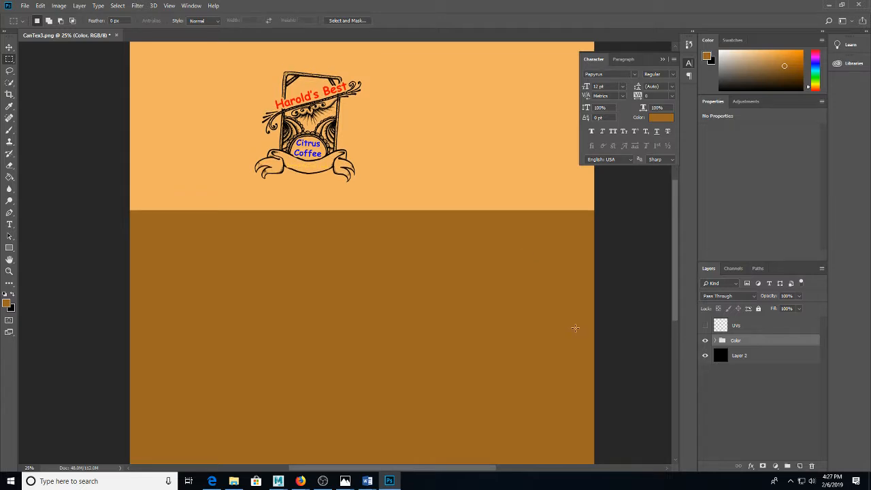
click(799, 466)
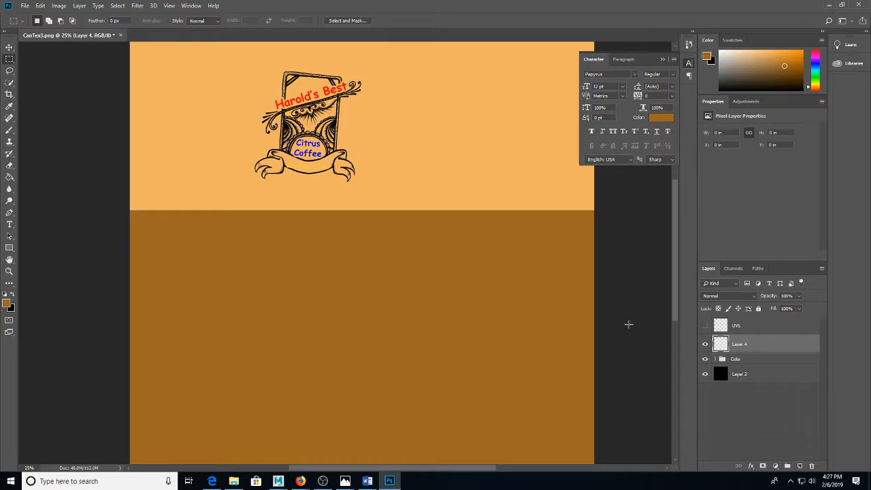
Step: Set the foreground colour's hue to 0
click(7, 304)
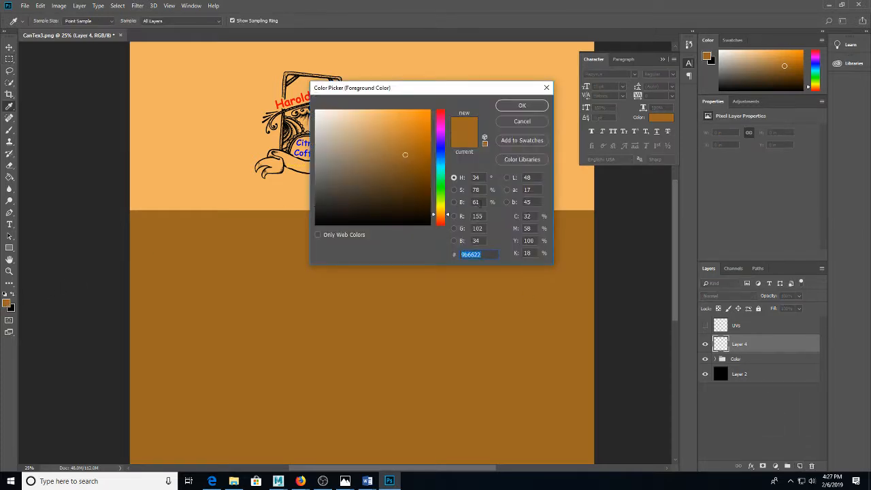
double_click(476, 177)
text(0)
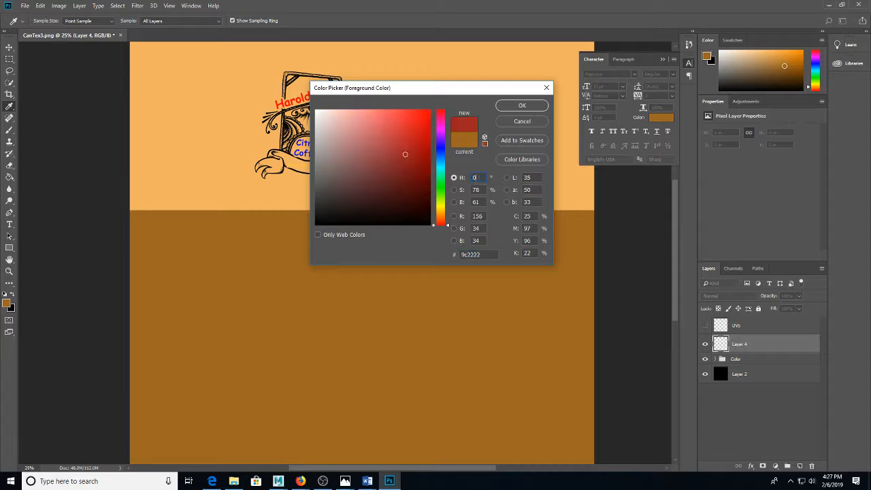
key(Return)
Step: Hide the interface panels and try to invert the new empty layer
key(Tab)
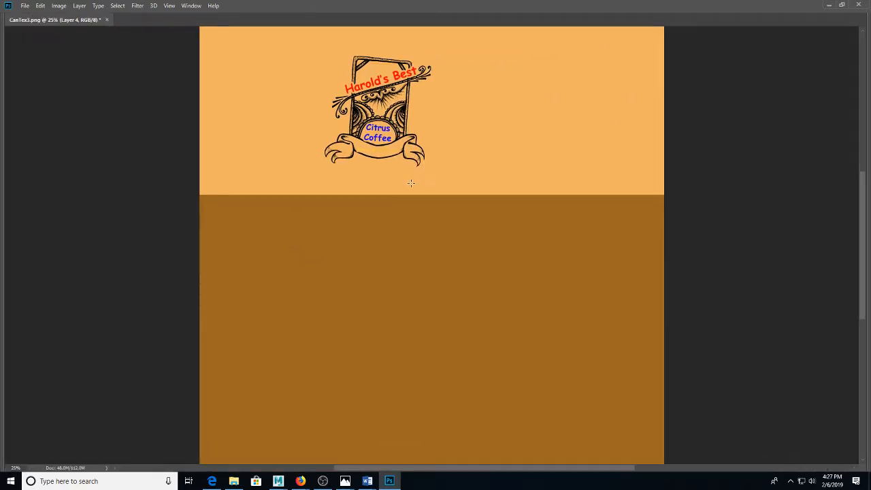
key(f)
key(f)
key(f)
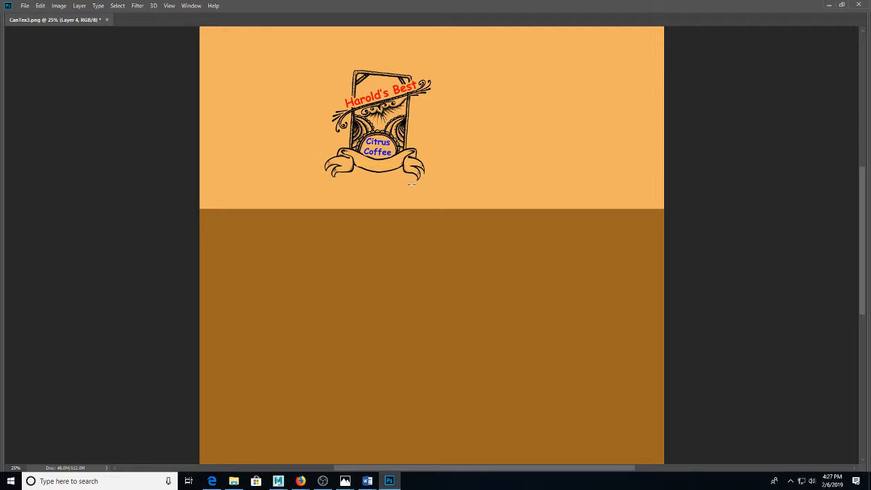
key(ctrl+i)
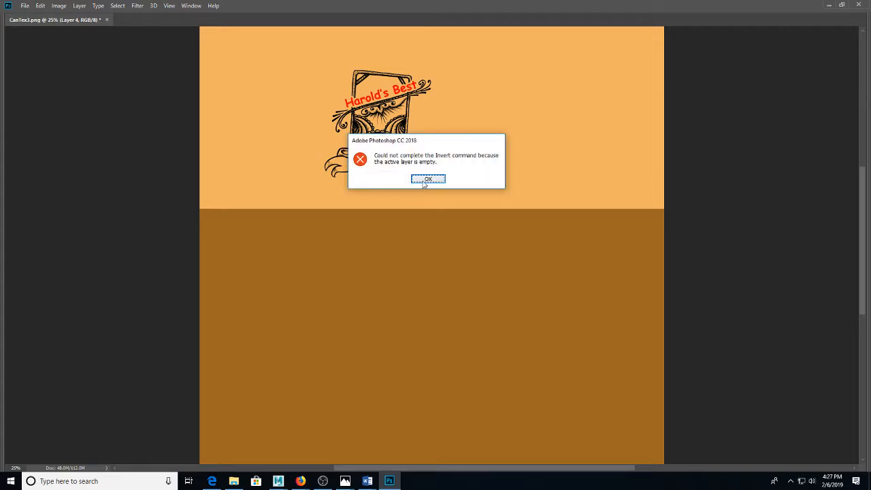
click(416, 181)
drag(863, 207, 836, 184)
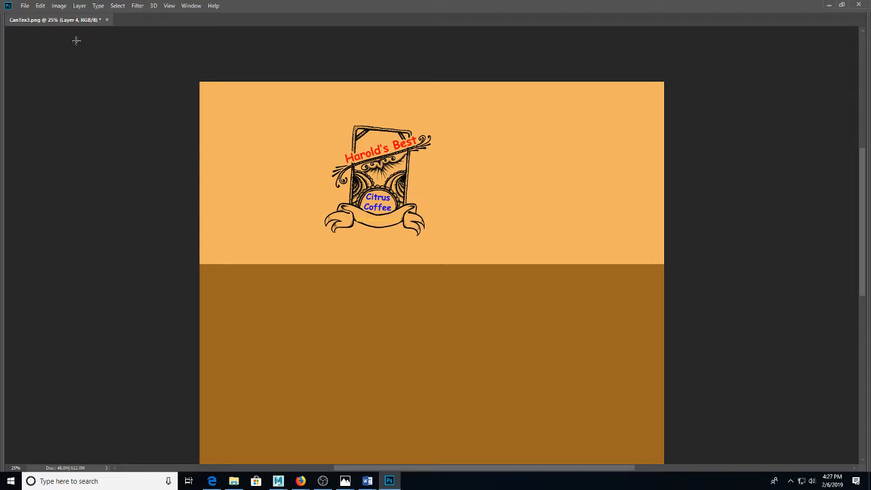
Step: Try to save CanTex3.png and bring the interface panels back
key(ctrl+s)
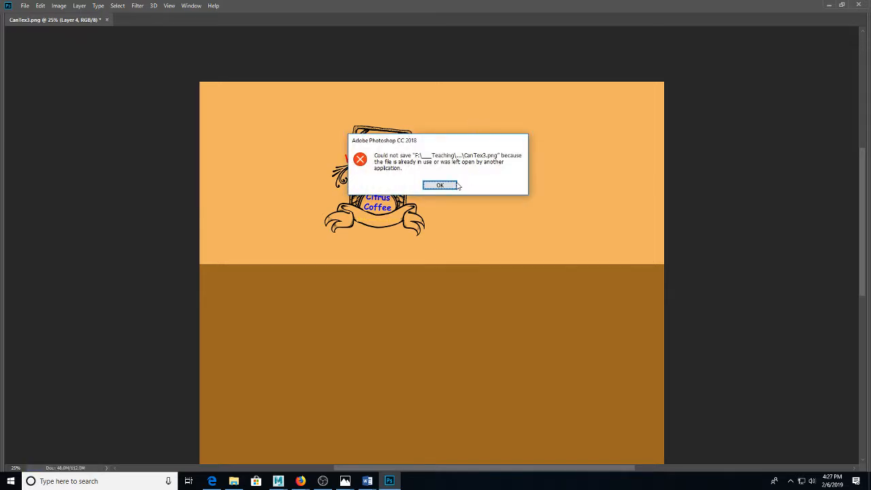
click(450, 184)
key(Tab)
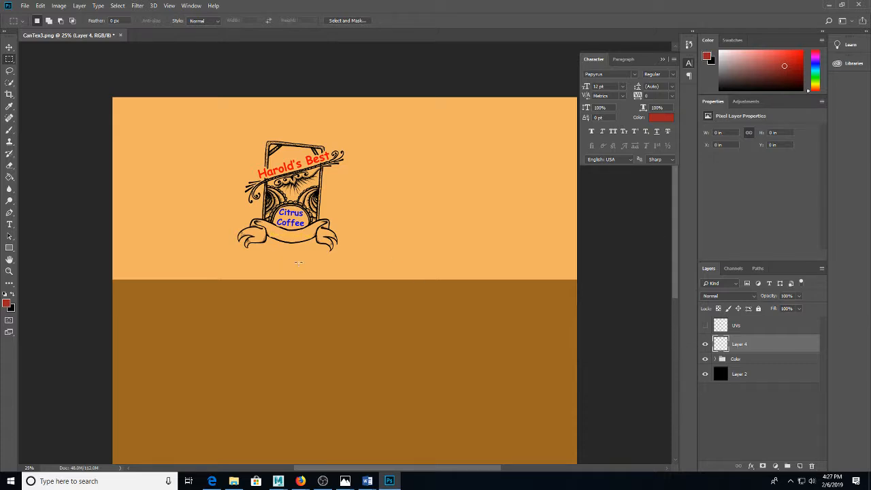
Step: Set the foreground colour's saturation to 0 and brightness to 50, and fill the new layer with that grey
click(7, 304)
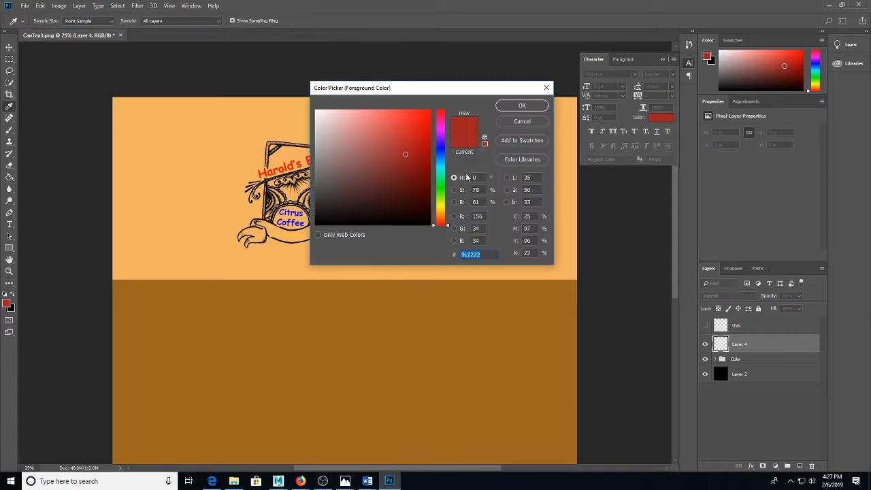
drag(482, 189, 448, 200)
text(050)
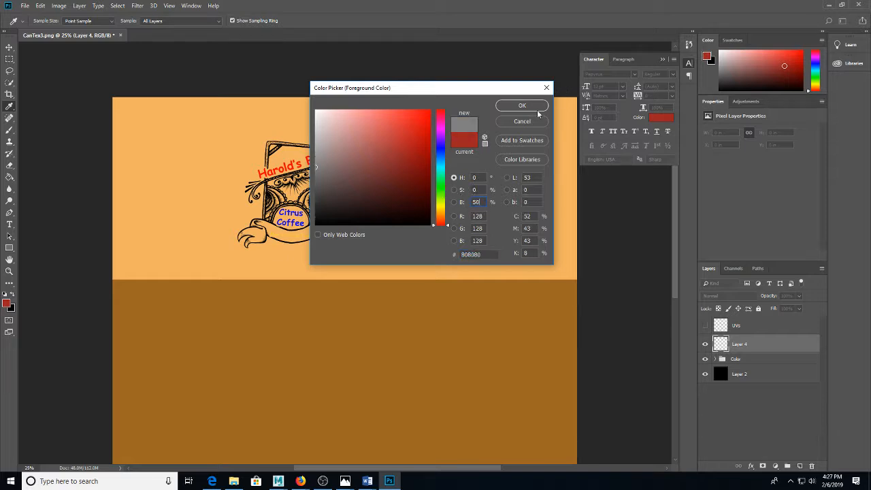
click(521, 105)
key(g)
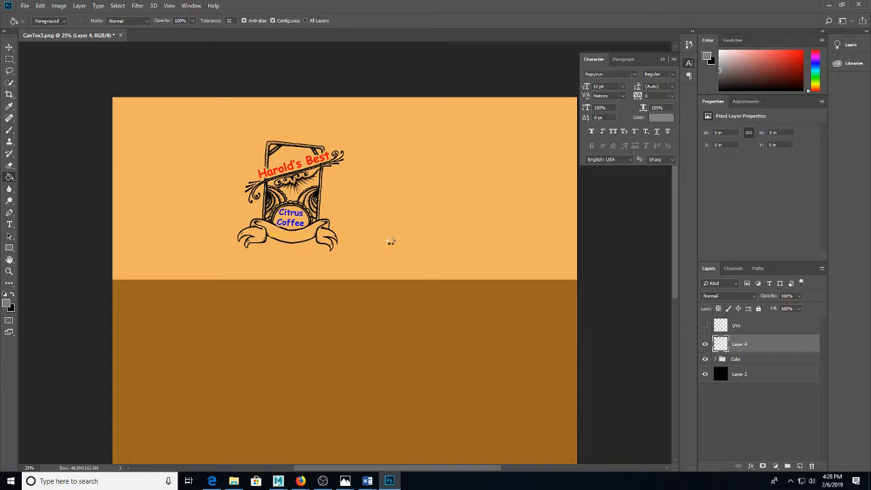
click(391, 243)
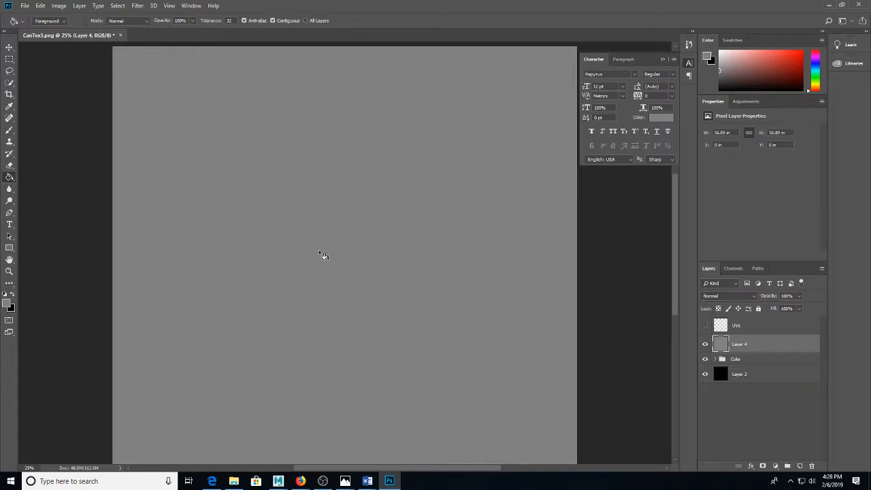
Step: Show the UVs layer over the grey fill, with the upper part of the UV layout in view
click(705, 327)
key(ctrl+plus)
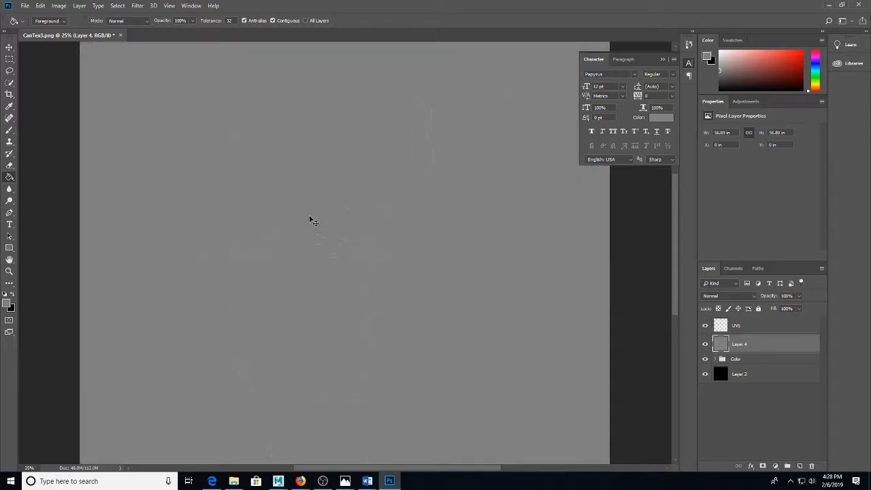
drag(299, 191, 332, 340)
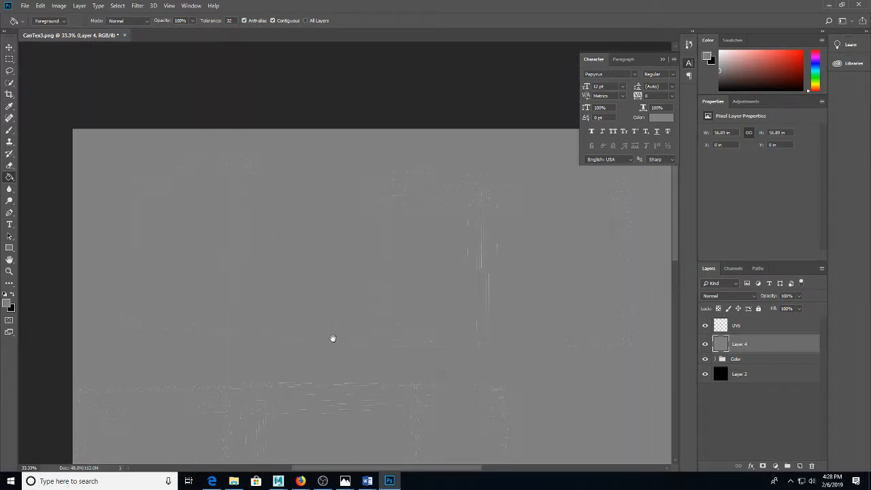
Step: Check the foreground grey's colour values in the colour picker, keeping the colour as it is
key(ctrl+minus)
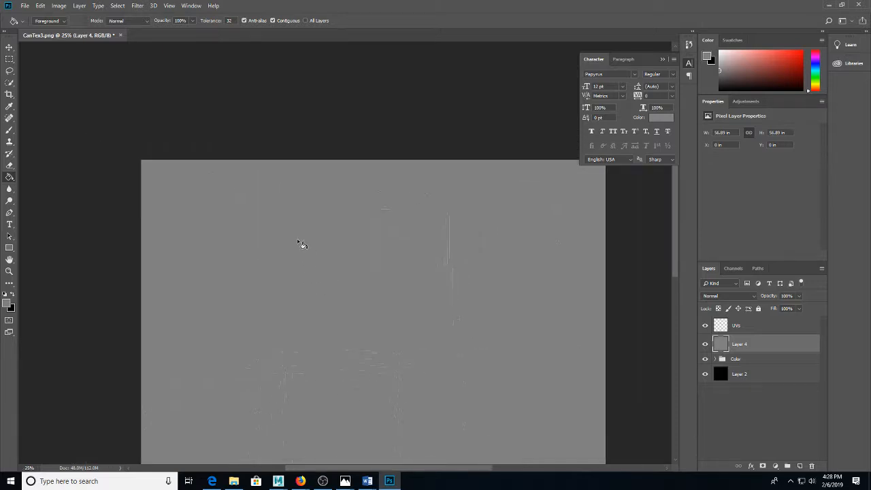
click(9, 304)
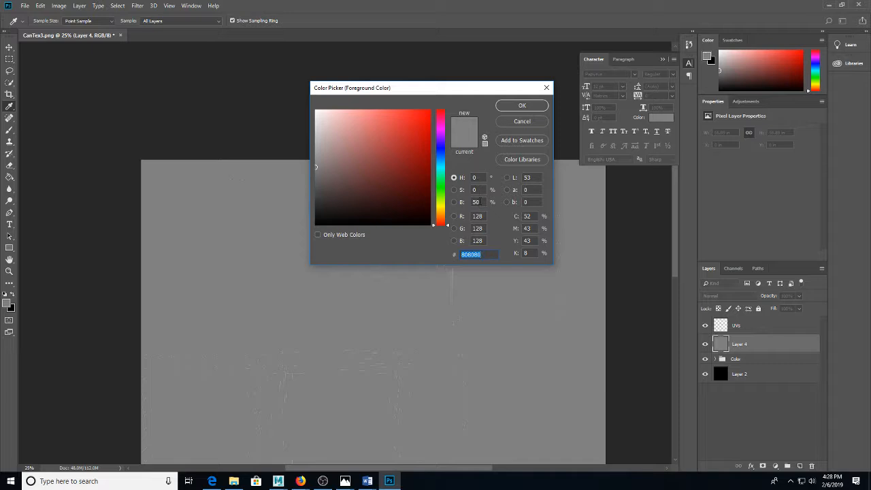
click(520, 106)
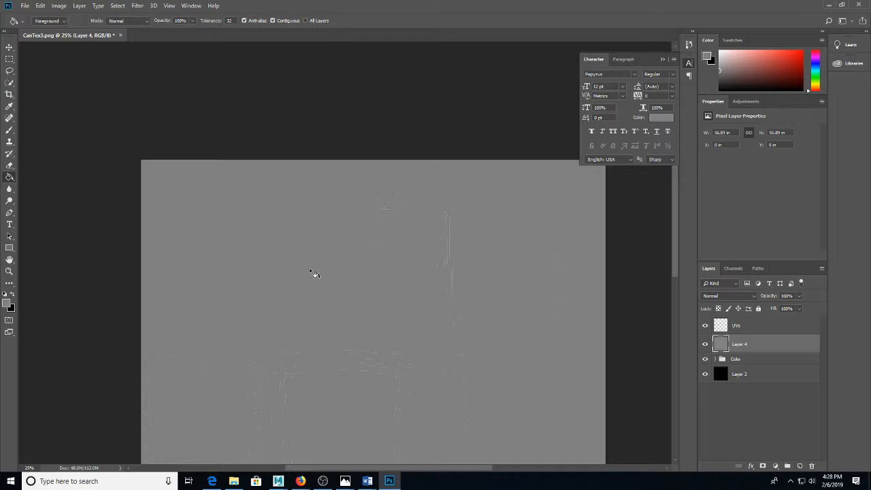
Step: Reset to the default colours and hand-letter "bla" in black on the grey layer with a harder brush of about 42 px
key(ctrl+plus)
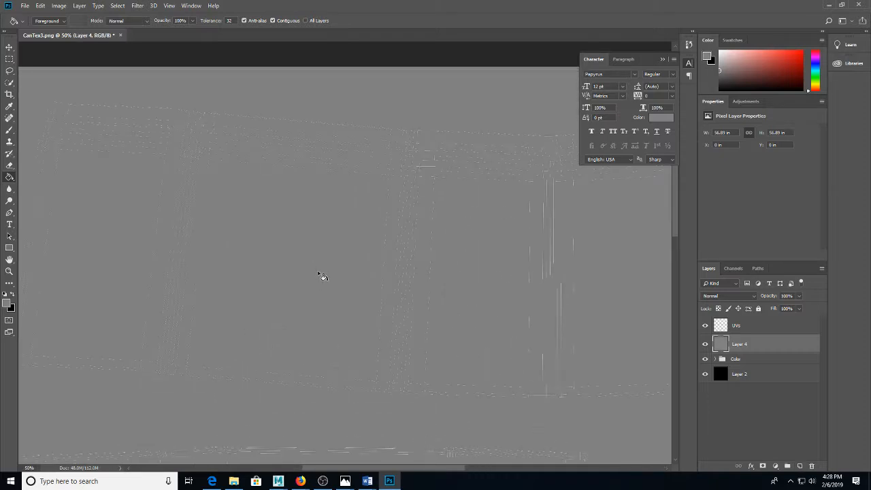
key(b)
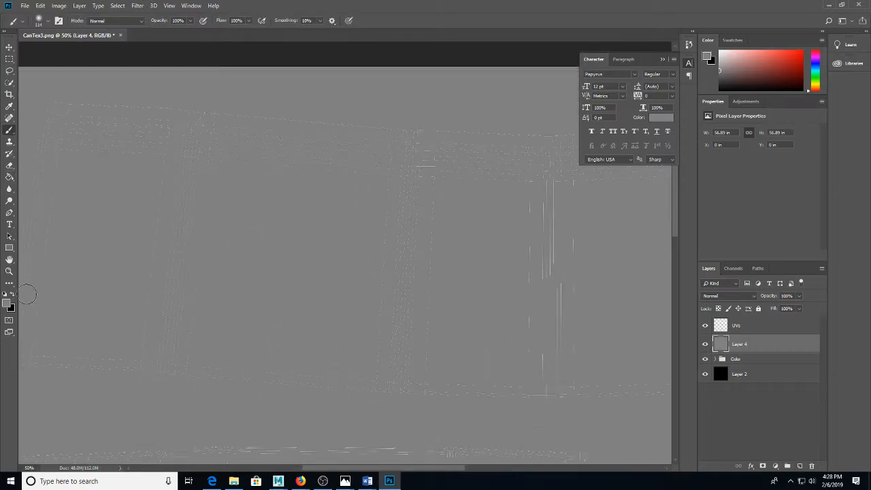
click(6, 294)
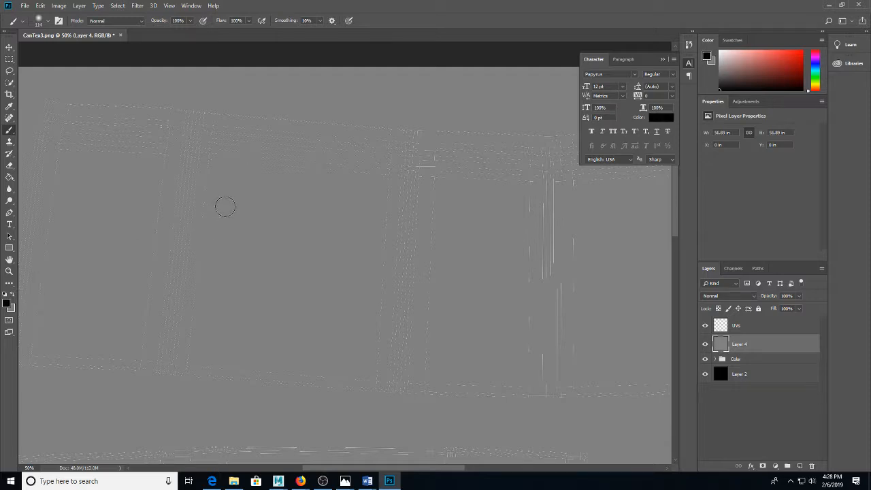
mouse_move(221, 189)
mouse_down()
mouse_move(236, 206)
mouse_move(244, 232)
mouse_up()
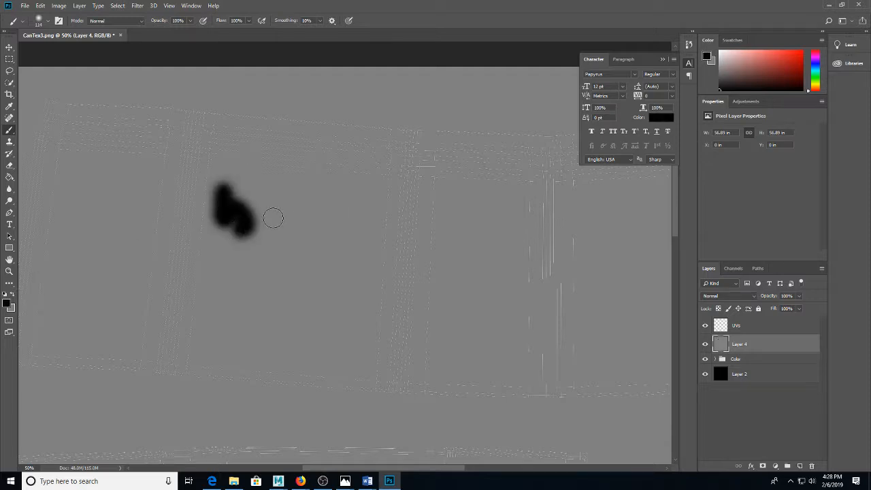
key(ctrl+z)
right_click(245, 215)
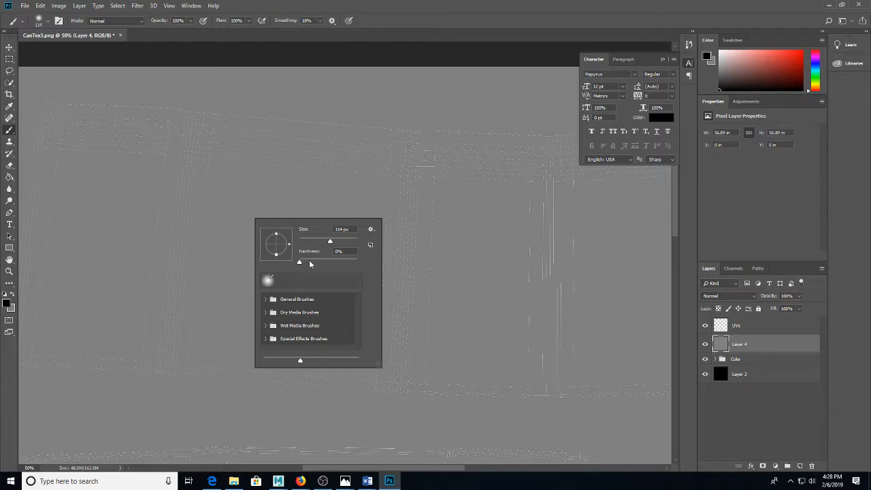
mouse_move(312, 264)
mouse_down()
mouse_move(346, 262)
mouse_move(310, 241)
mouse_up()
mouse_move(226, 177)
mouse_down()
mouse_move(247, 219)
mouse_move(223, 230)
mouse_up()
drag(285, 190, 285, 247)
drag(321, 219, 338, 253)
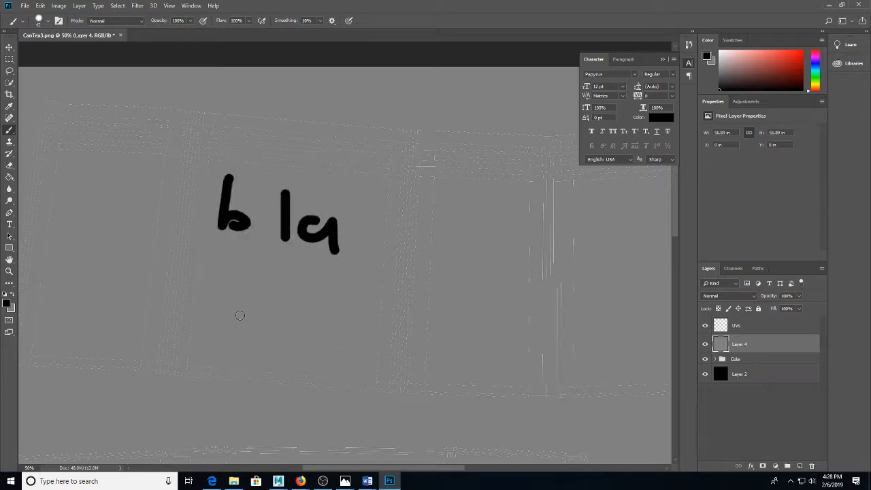
Step: Hand-letter "whi" in white just below the black letters on the grey layer
click(9, 294)
mouse_move(204, 290)
mouse_down()
mouse_move(206, 304)
mouse_move(244, 285)
mouse_move(285, 311)
mouse_move(323, 319)
mouse_up()
click(328, 271)
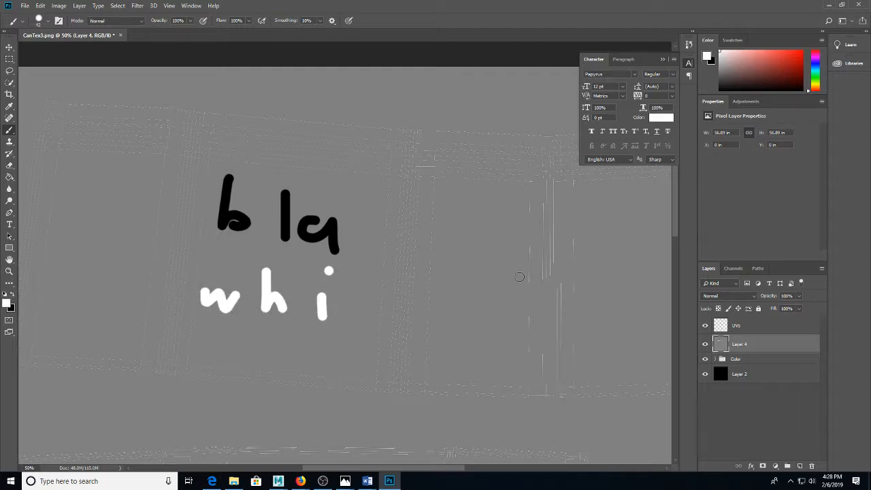
Step: Hide the UVs layer and save the image as the PNG file canBump1 in sourceimages with the large file size option
click(704, 325)
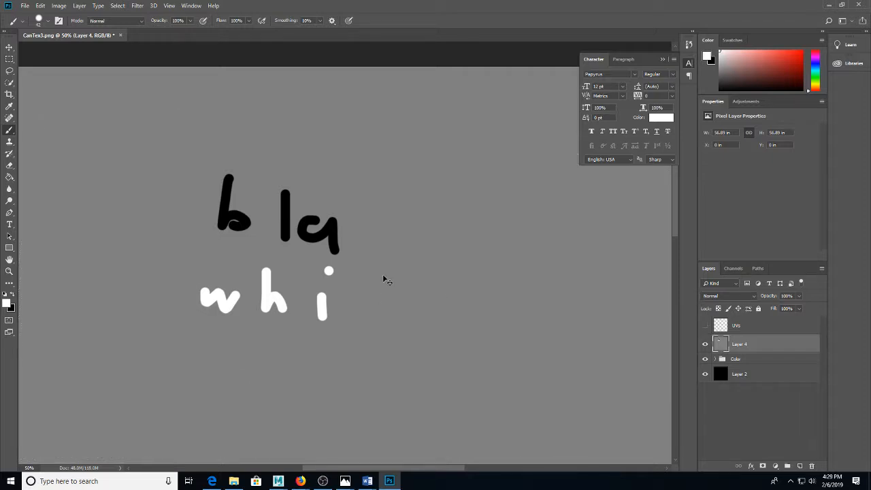
key(ctrl+shift+s)
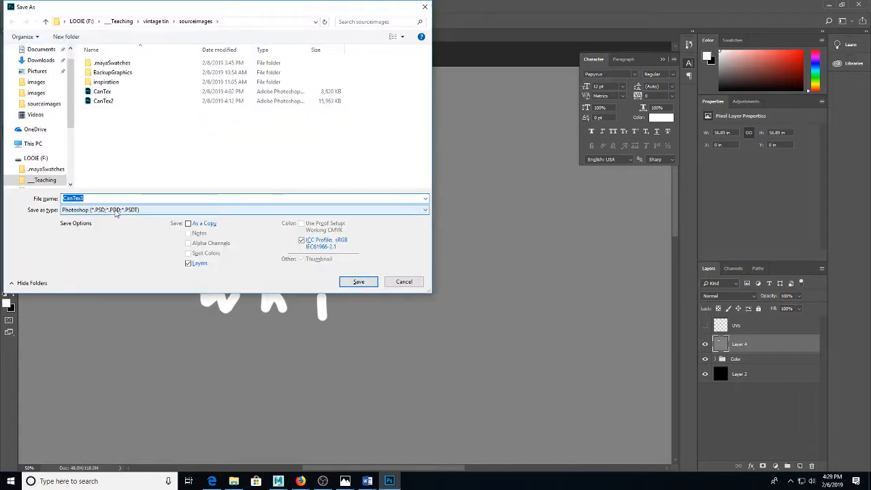
text(canBump1)
click(116, 210)
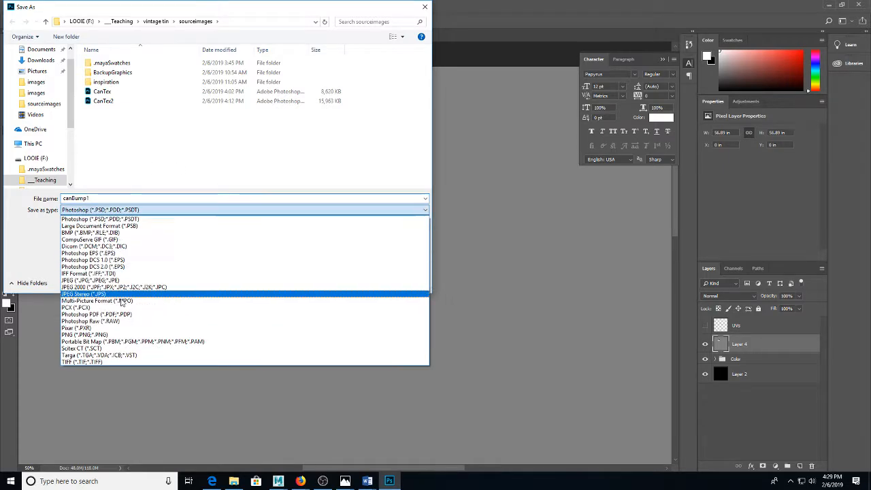
click(132, 331)
click(359, 282)
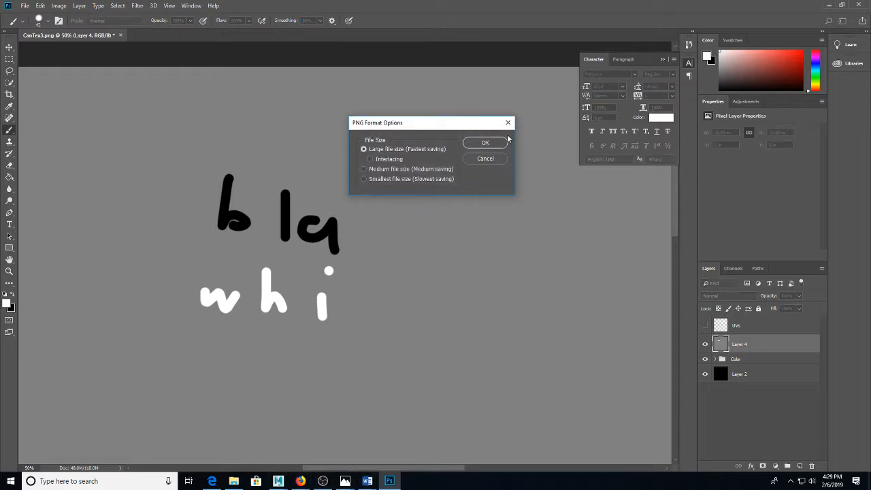
click(496, 142)
Step: Switch to Maya and replace the checker on the CanTex material's Bump Mapping with a File texture
mouse_move(278, 481)
click(340, 442)
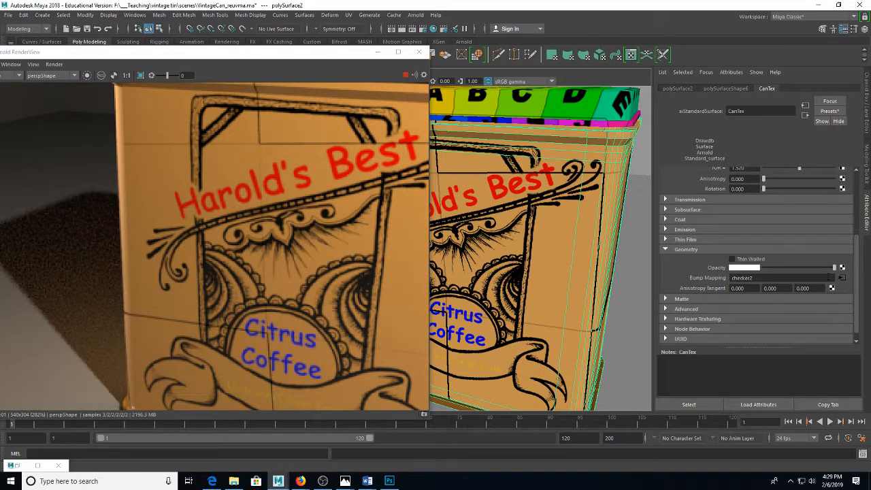
right_click(725, 279)
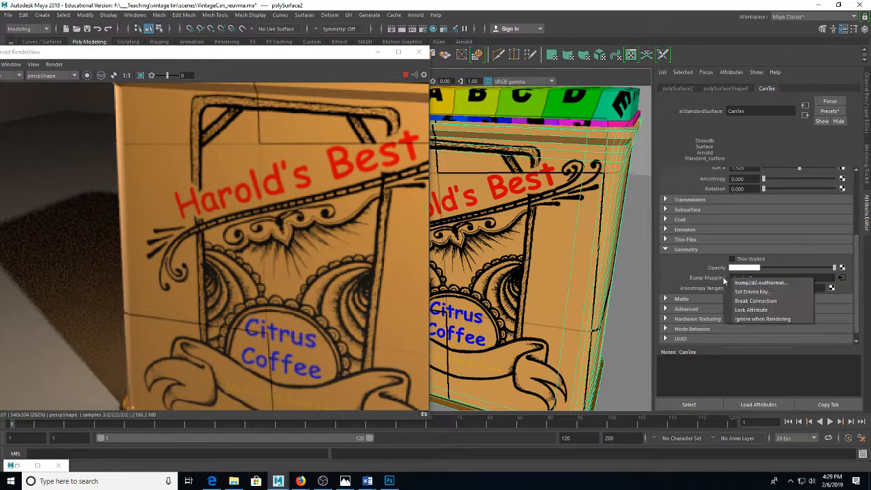
click(755, 300)
click(840, 278)
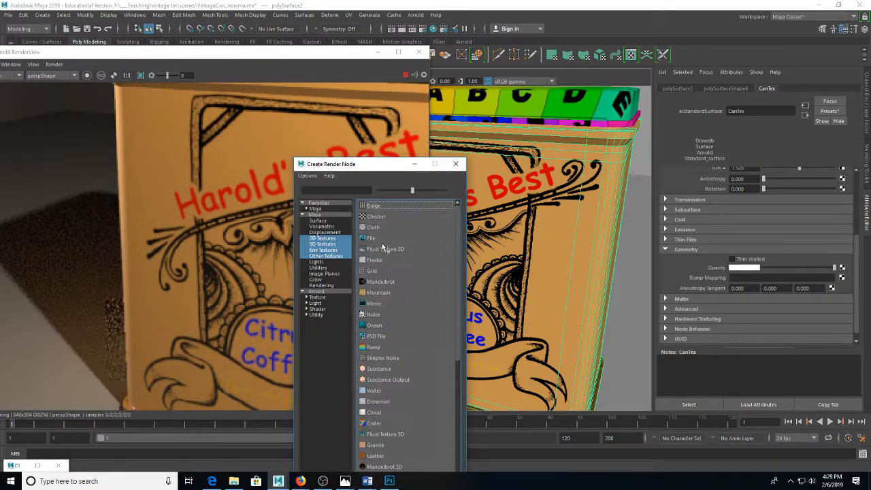
click(371, 238)
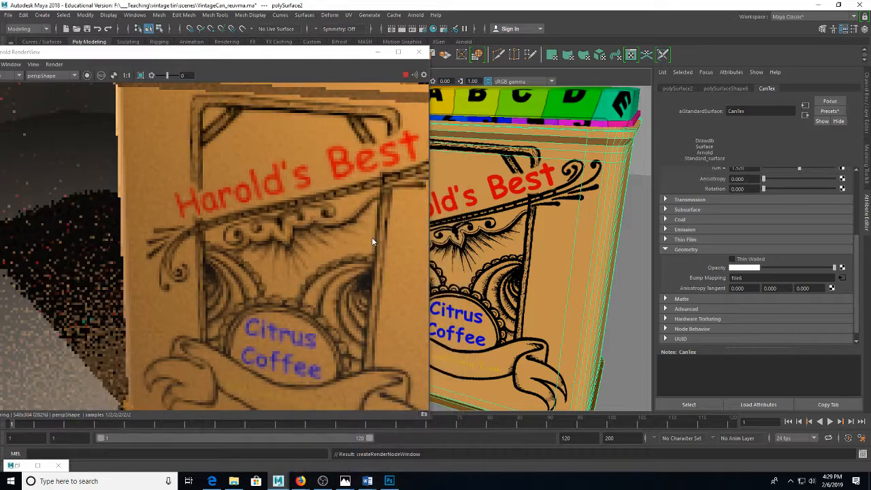
Step: Load canBump1.png from sourceimages as the image of the new bump file texture
click(847, 190)
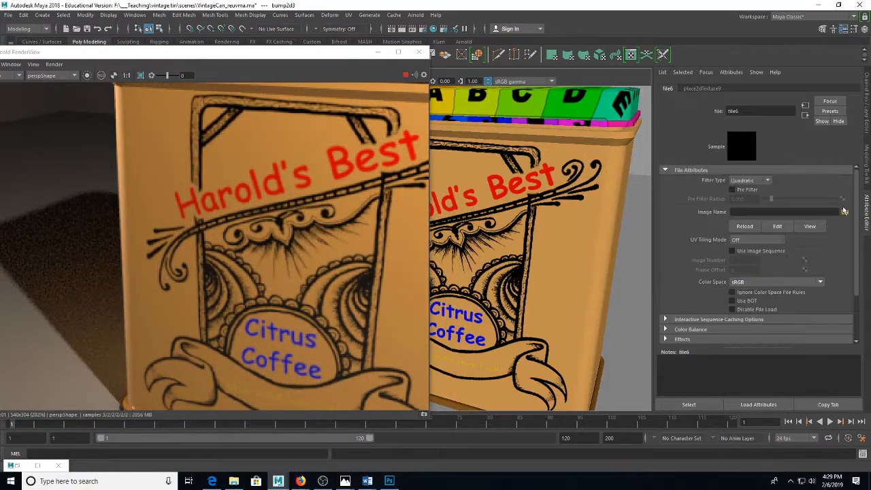
click(844, 212)
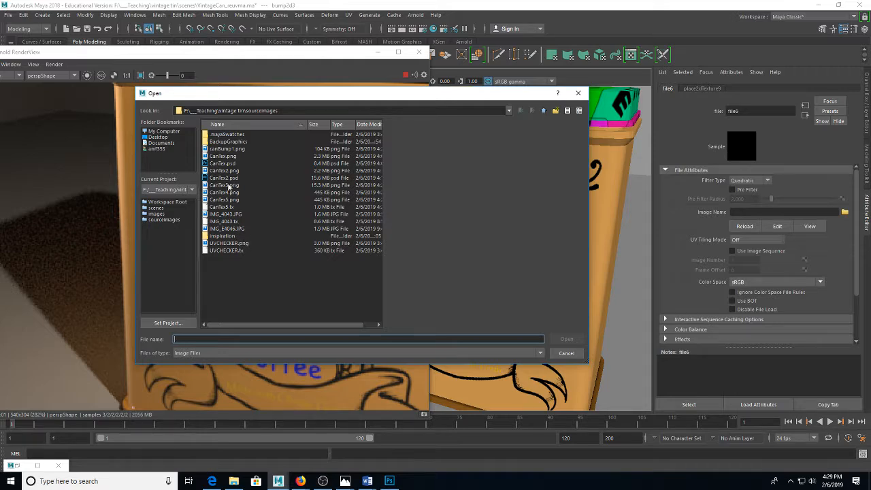
click(231, 149)
click(567, 338)
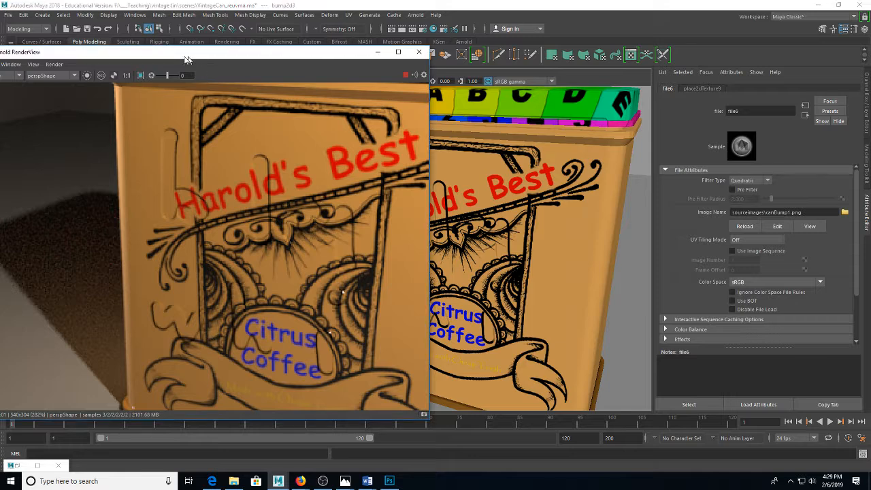
Step: Move the render view aside to reveal the can, show the bump node's attributes and raise its Bump Depth to 5
drag(200, 53, 95, 48)
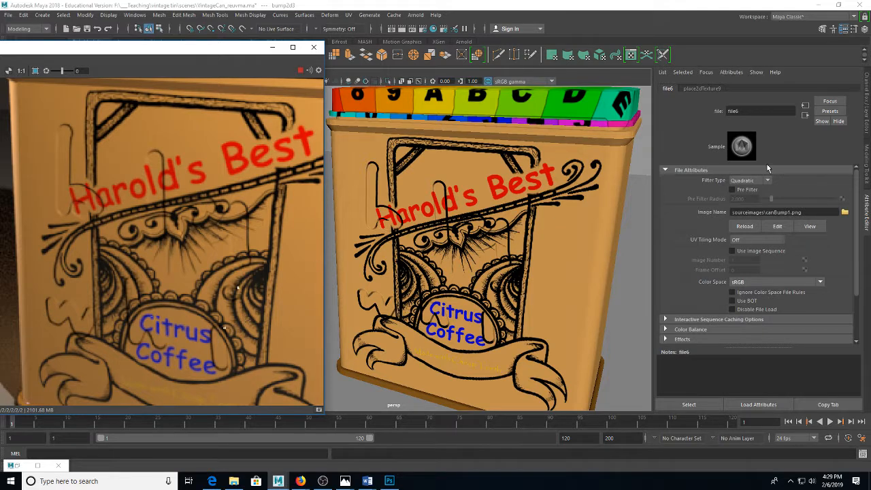
click(805, 119)
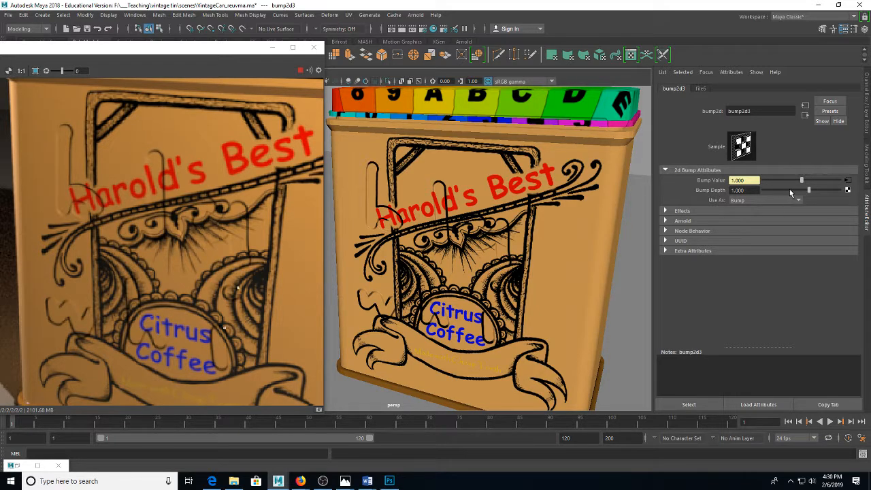
drag(808, 190, 806, 194)
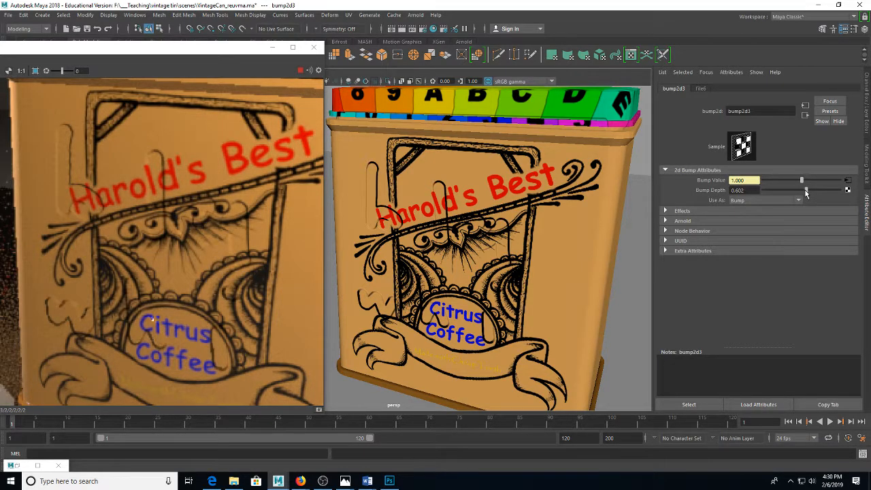
drag(805, 193, 846, 191)
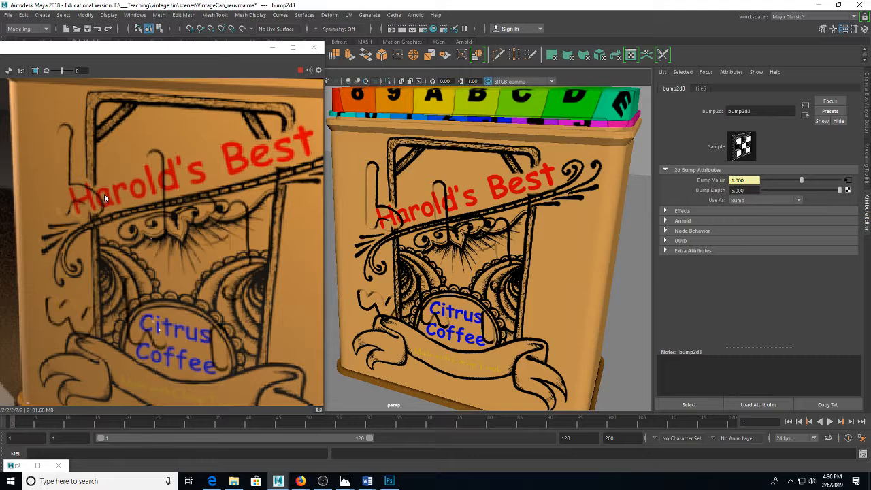
Step: Try a negative Bump Depth of -5 and about -4.6, and a strong one of 100
click(763, 191)
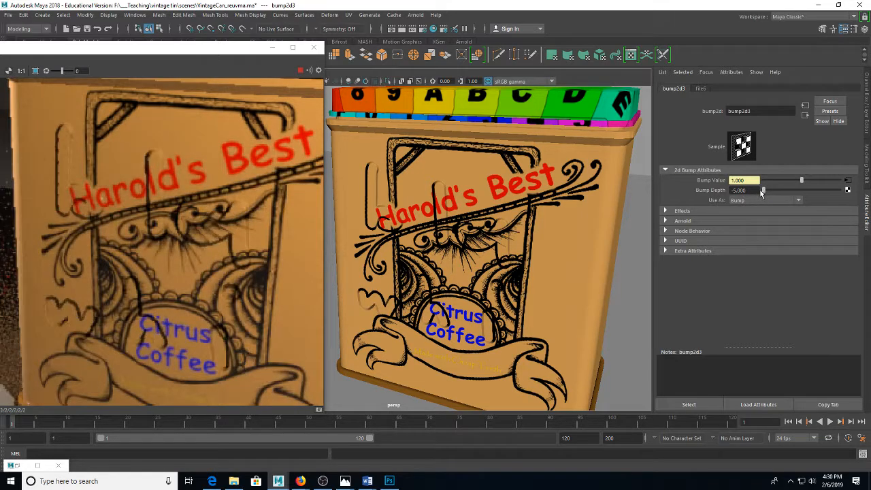
drag(762, 192, 766, 192)
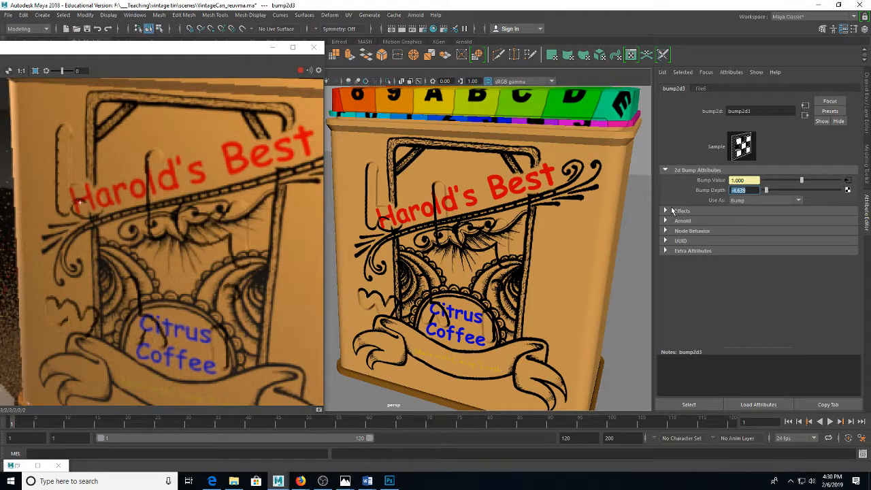
text(100)
key(Return)
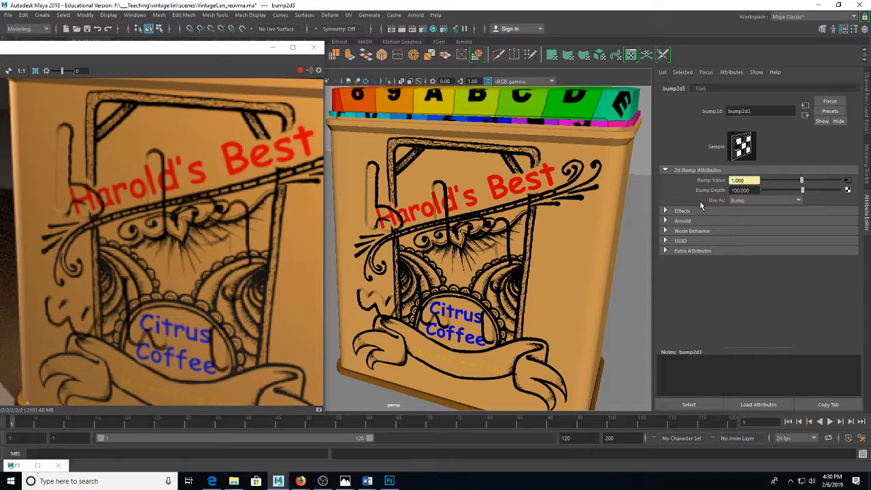
Step: Try a Bump Depth of -1, and raise the depth to about 17.2
drag(802, 191, 791, 192)
drag(754, 193, 732, 193)
text(-1)
key(Return)
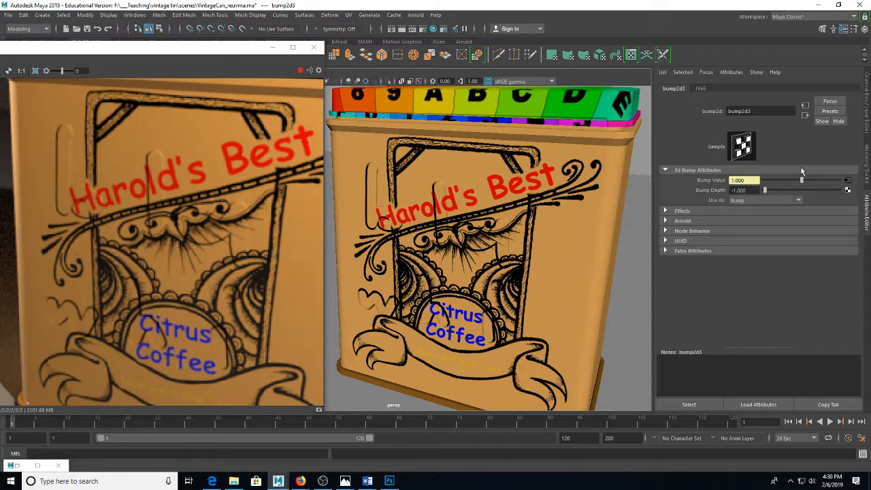
drag(766, 191, 772, 191)
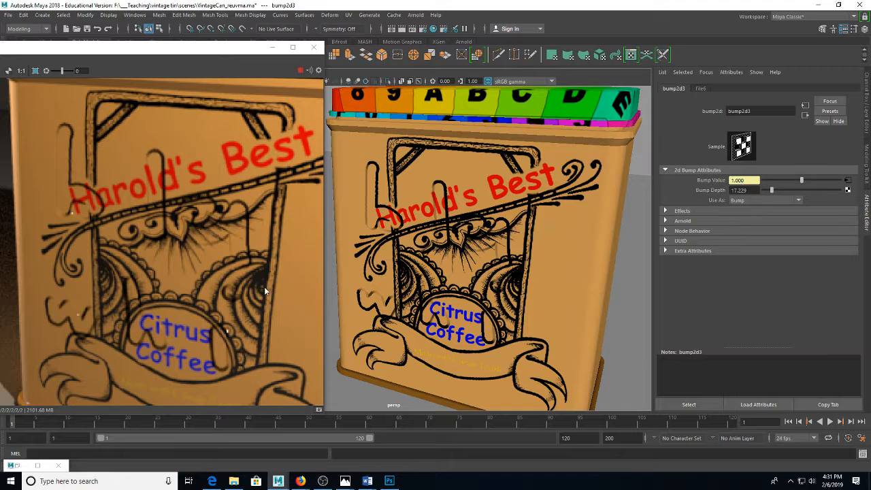
Step: Switch to the Edge browser and preview the cracked bitumen road's normal map on textures.com
click(219, 483)
mouse_move(702, 160)
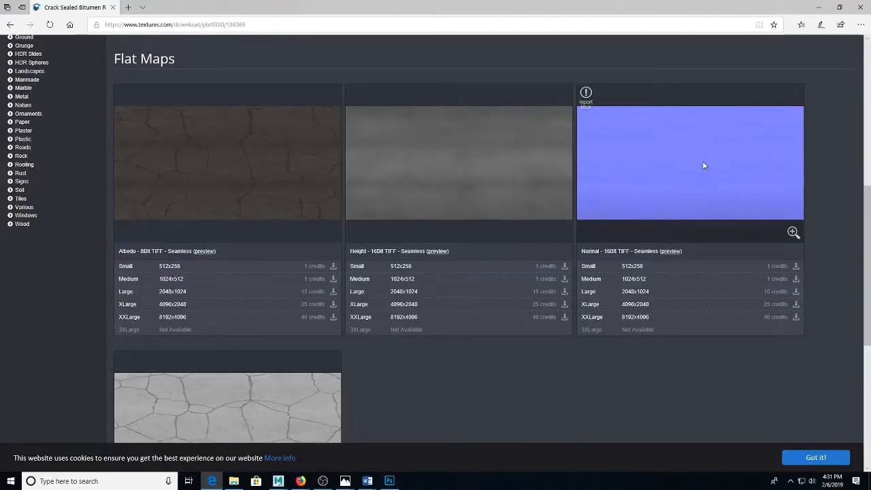
click(792, 233)
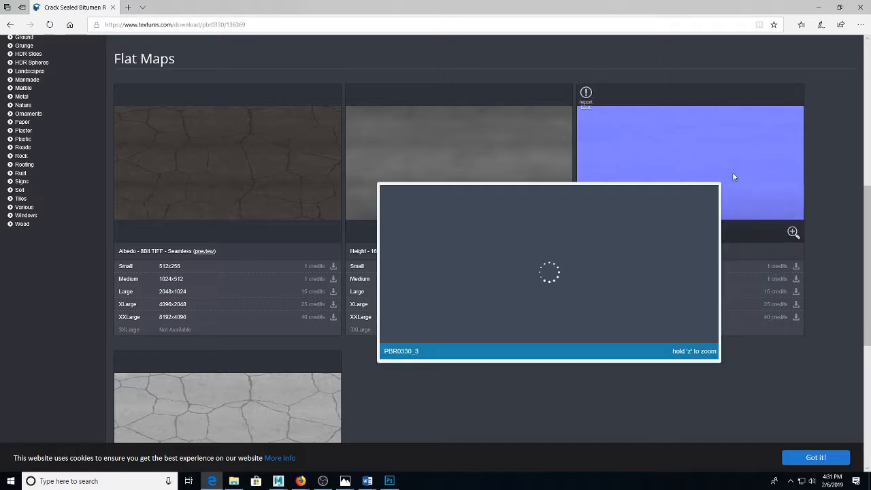
Step: Search the web for "google" in a new browser tab, and search Bing for "normal map"
click(130, 8)
text(google)
key(Return)
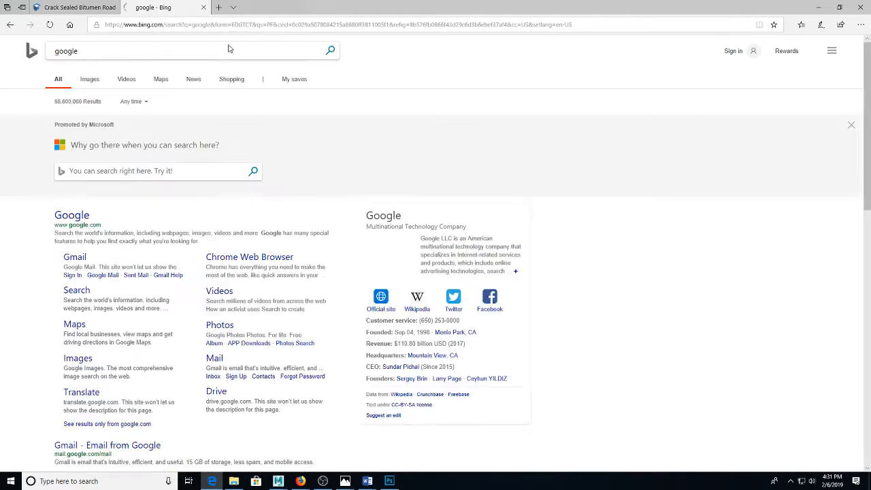
text(normal m)
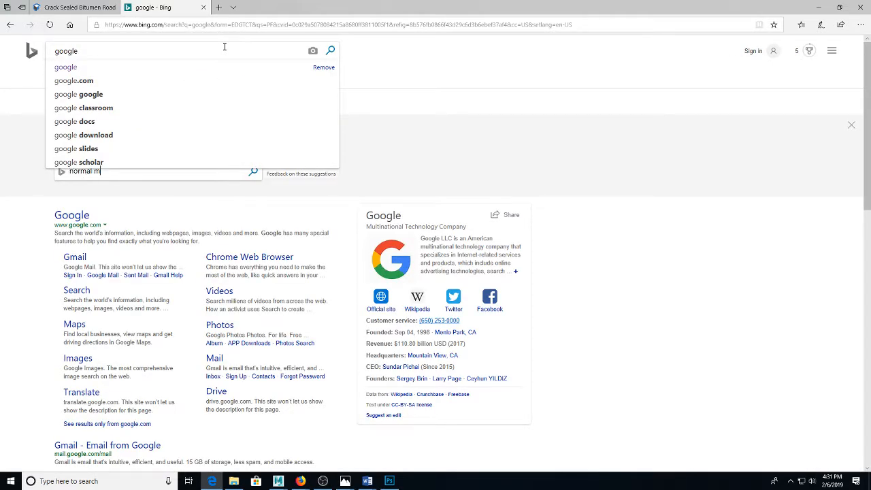
text(ap)
key(Return)
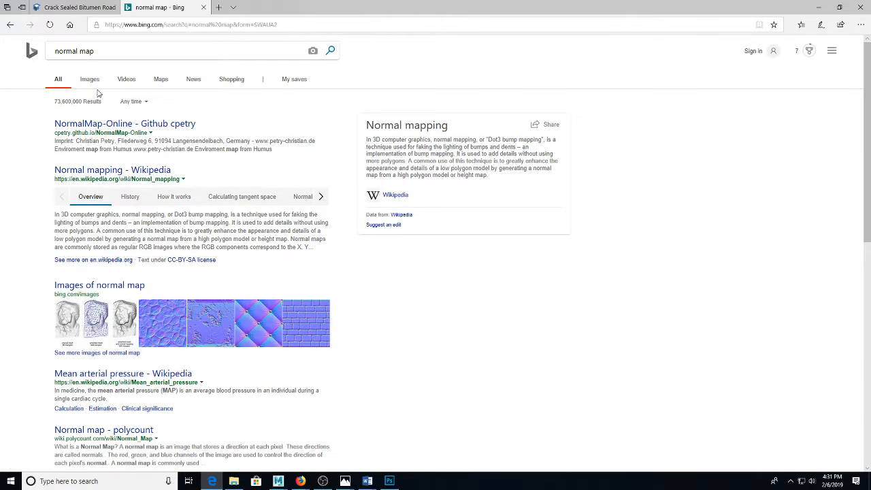
Step: Show the image results for the normal map search and preview the tufted diamond-pattern normal map
click(91, 80)
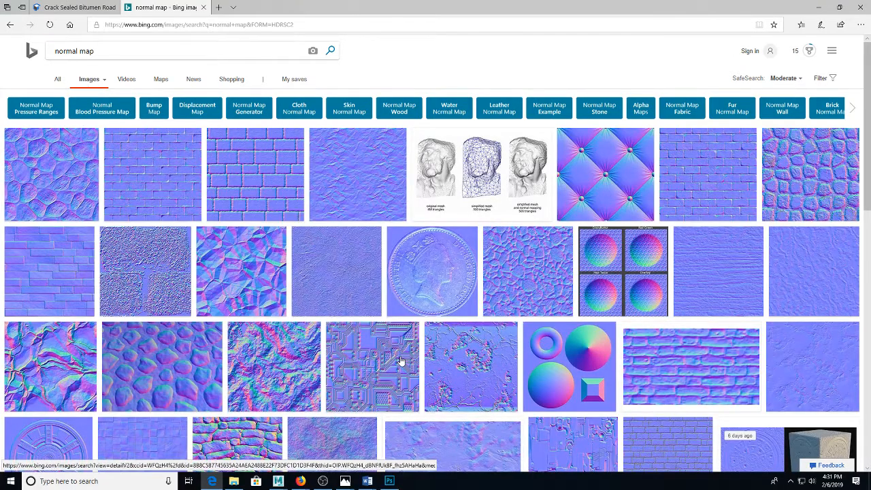
mouse_move(398, 362)
click(647, 175)
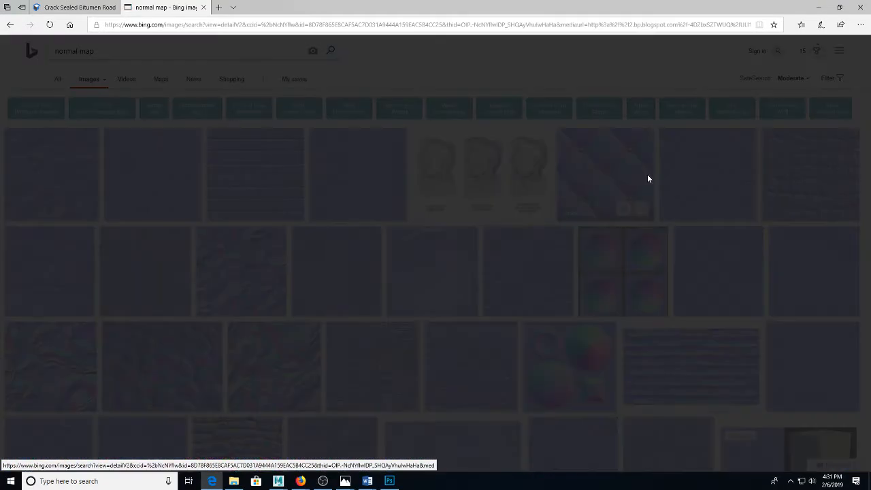
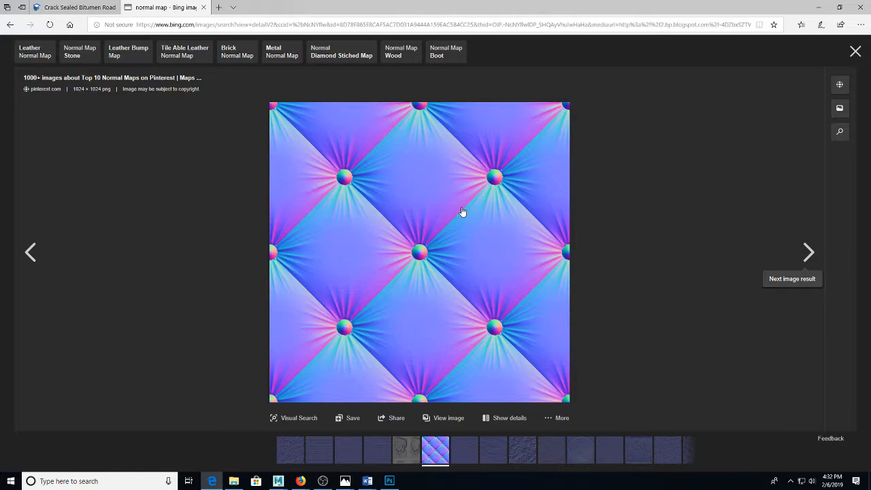
Step: Switch back to Maya and examine the painted bump letters on the can's front from several angles
click(820, 7)
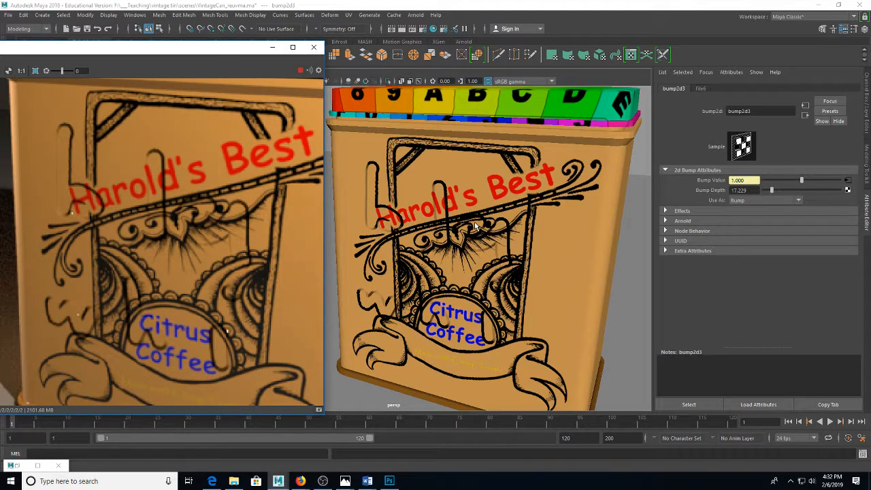
drag(474, 227, 528, 237)
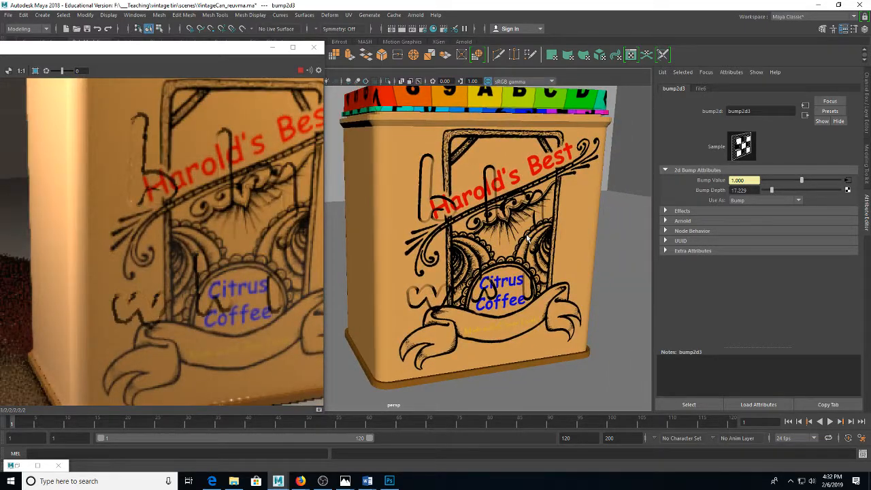
scroll(458, 227, up, 3)
drag(458, 227, 465, 243)
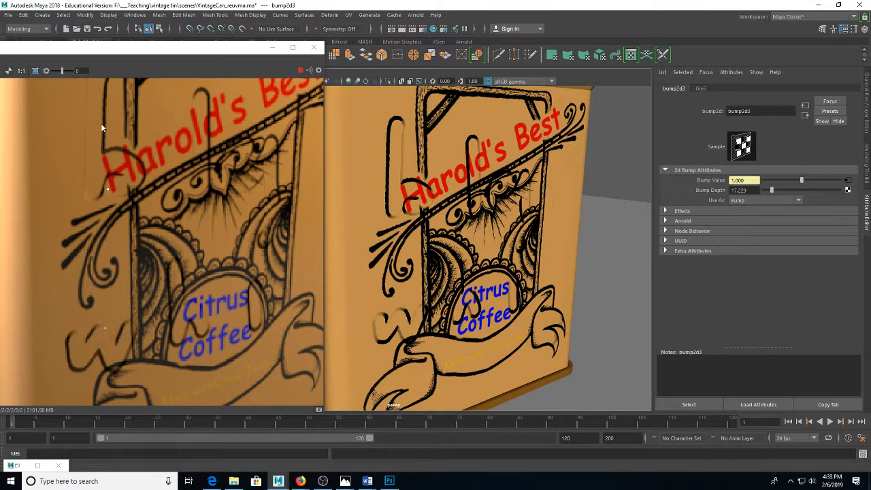
drag(539, 208, 534, 249)
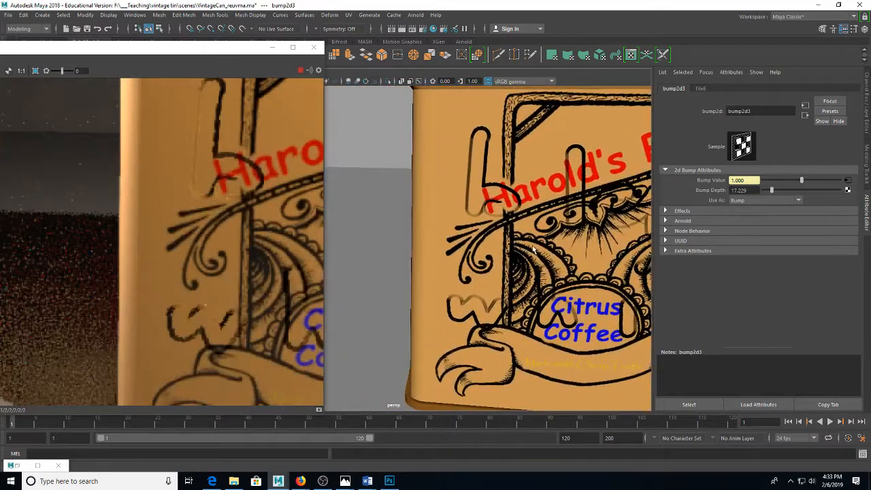
drag(543, 214, 460, 228)
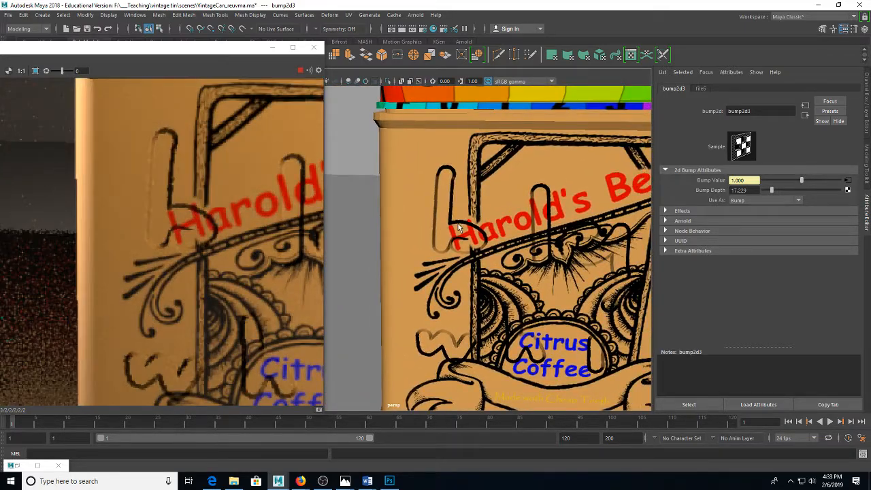
Step: Select the can body and restart the Arnold render for a close, grazing view of the front label
click(458, 229)
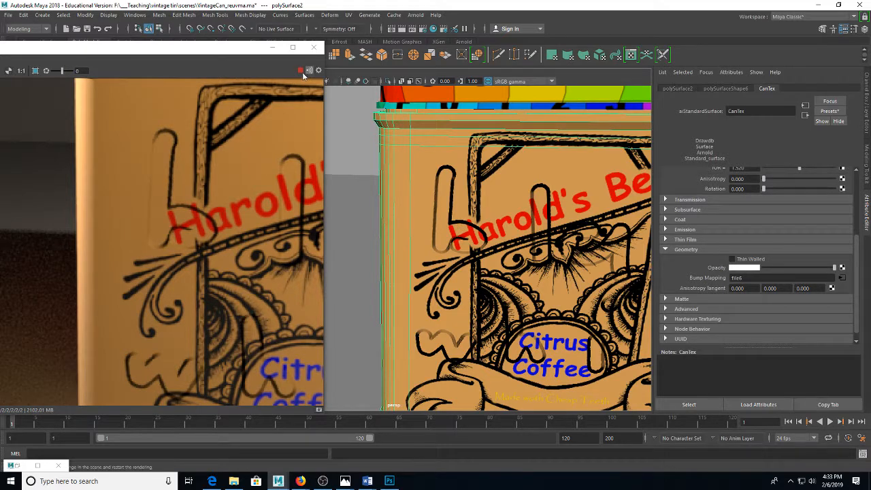
drag(499, 207, 580, 240)
scroll(533, 216, up, 5)
scroll(568, 224, up, 5)
scroll(567, 224, down, 5)
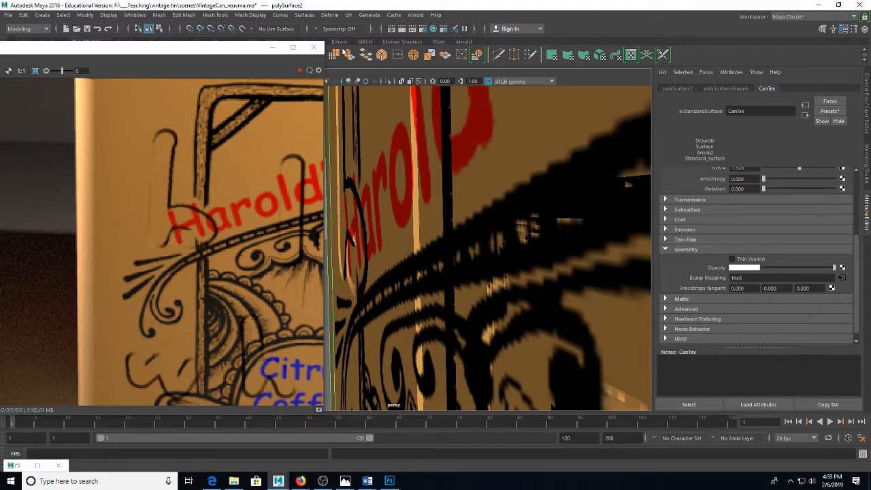
click(300, 70)
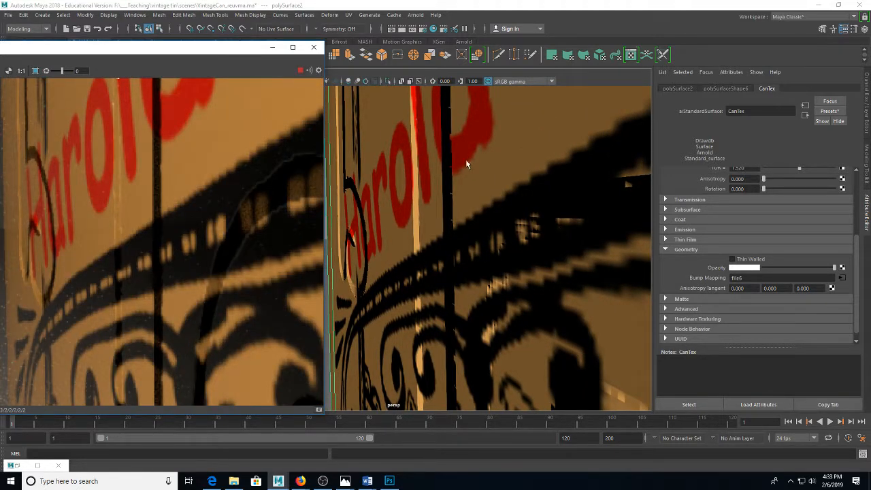
Step: Move the render window aside and compare the bump's relief close up, edge-on and from the front of the can
mouse_move(235, 42)
mouse_down()
mouse_move(171, 52)
mouse_move(235, 39)
mouse_move(224, 36)
mouse_up()
drag(488, 211, 510, 214)
scroll(496, 213, up, 3)
scroll(496, 213, down, 3)
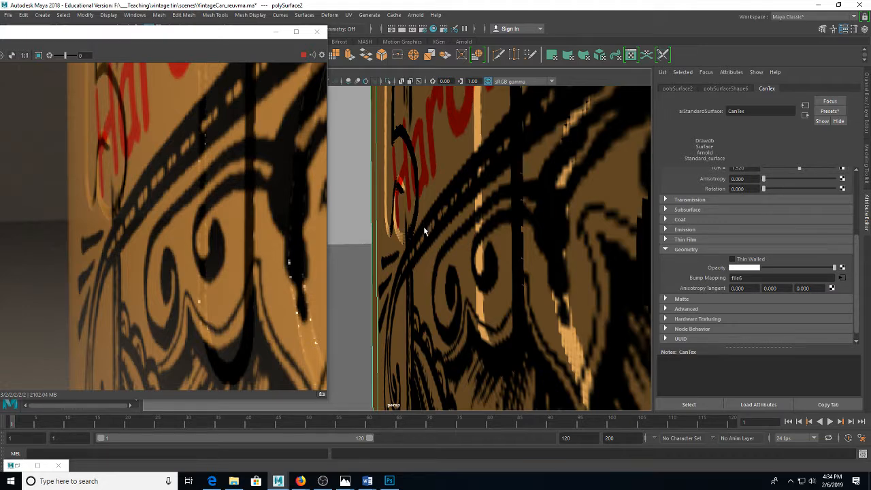
scroll(443, 234, down, 10)
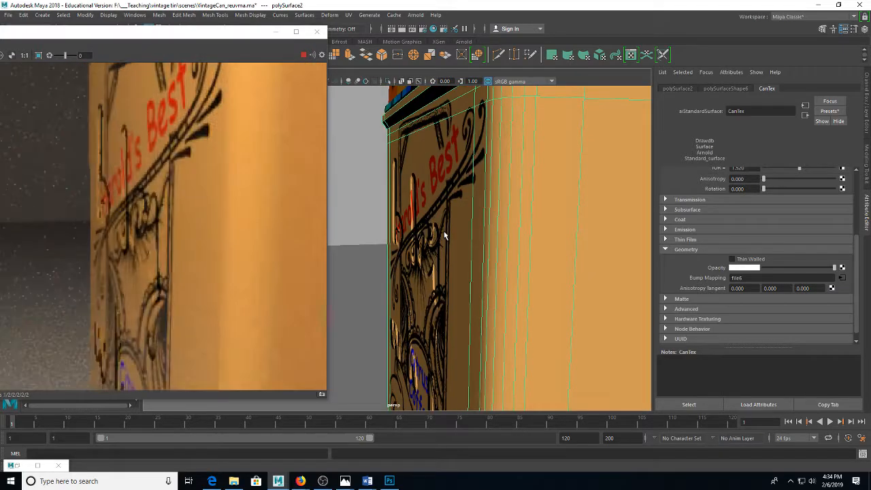
drag(437, 243, 462, 254)
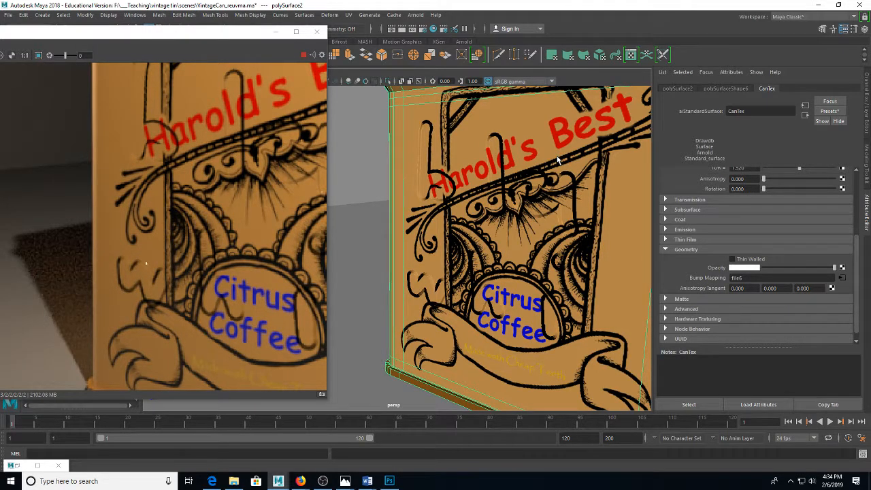
Step: Switch to Photoshop and paint over the black and white test letters on Layer 4 with the sampled background grey, using a larger brush
click(385, 482)
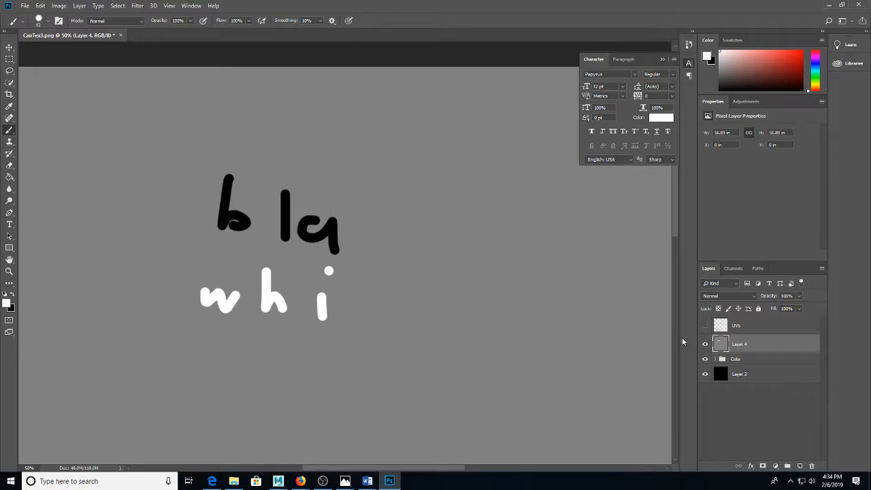
key(i)
click(361, 309)
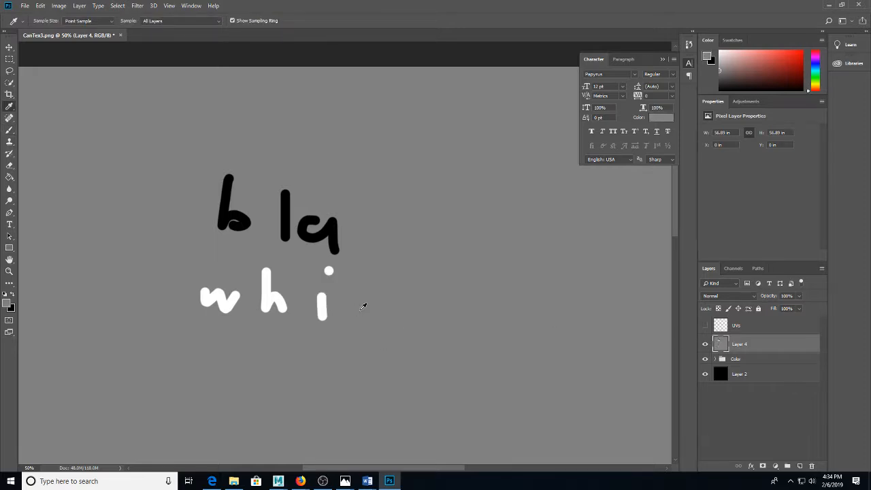
key(b)
right_click(300, 261)
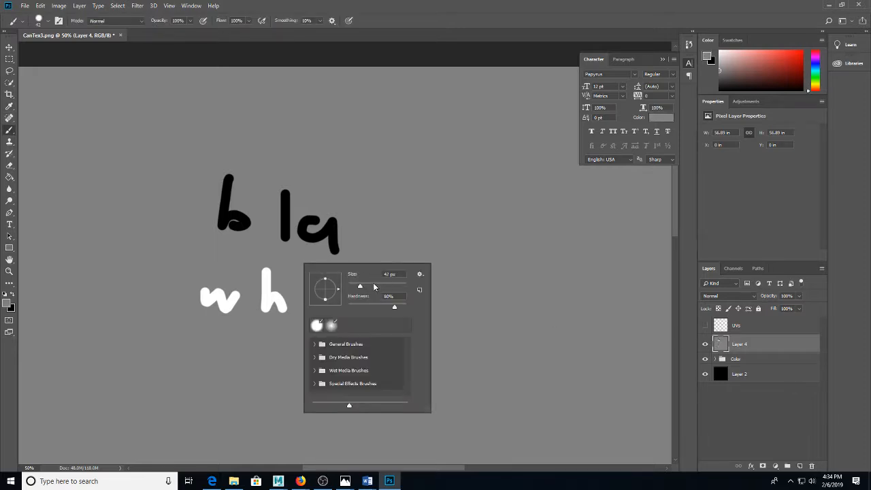
click(374, 286)
mouse_move(253, 175)
mouse_down()
mouse_move(202, 292)
mouse_move(234, 315)
mouse_move(251, 283)
mouse_move(298, 294)
mouse_move(296, 337)
mouse_move(347, 330)
mouse_up()
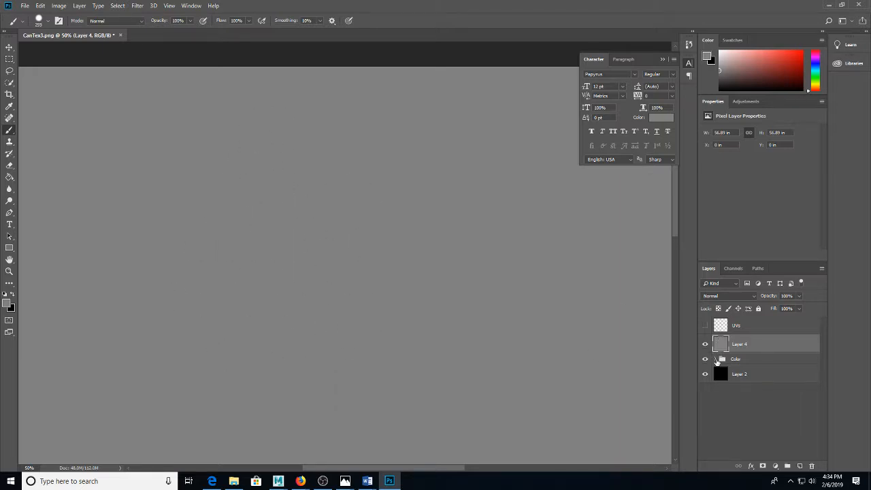
Step: Duplicate the Text group from the Color group to above Layer 4 and hide the copy's layer effects
click(717, 360)
click(742, 370)
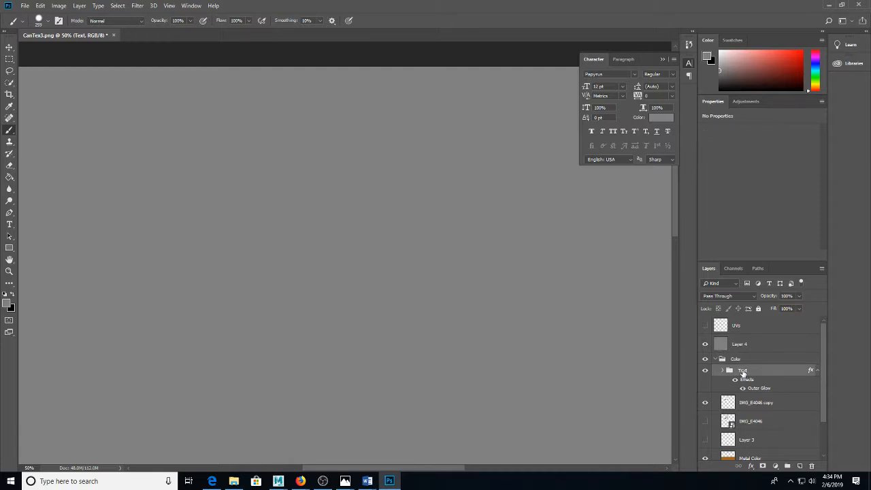
drag(742, 370, 736, 339)
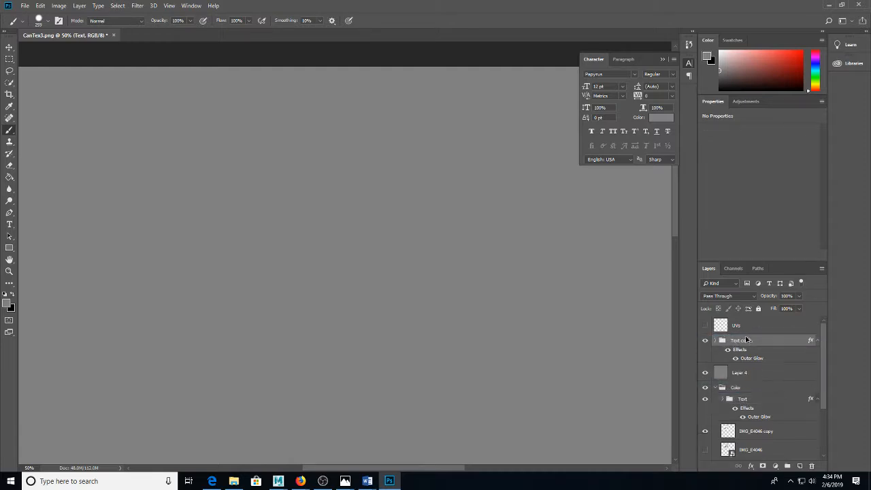
click(720, 388)
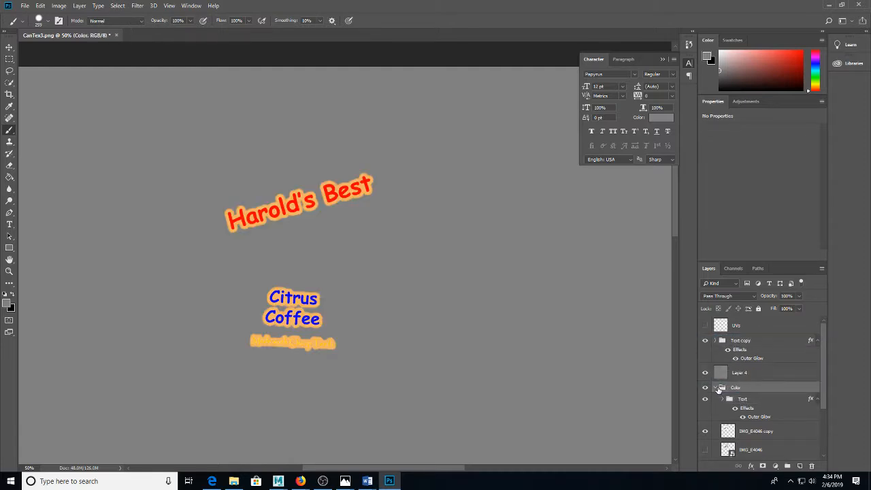
click(727, 350)
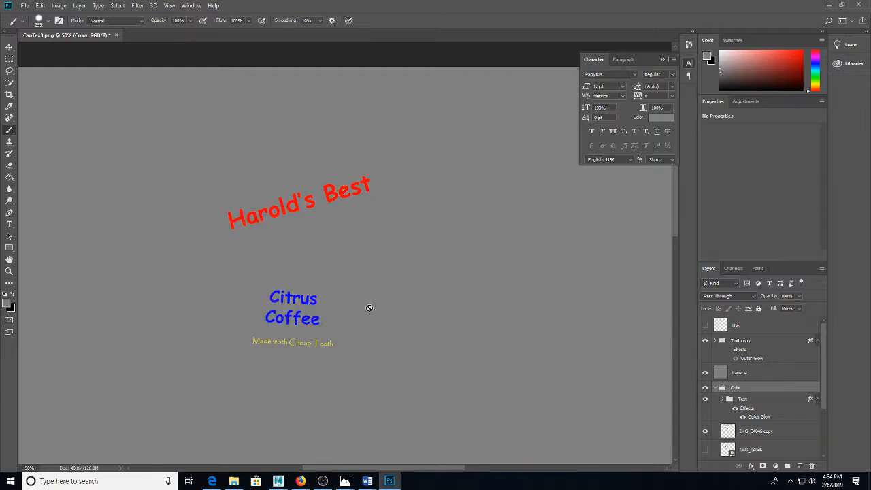
Step: Recolor all three text layers in the Text copy group to white
click(718, 341)
scroll(729, 364, down, 2)
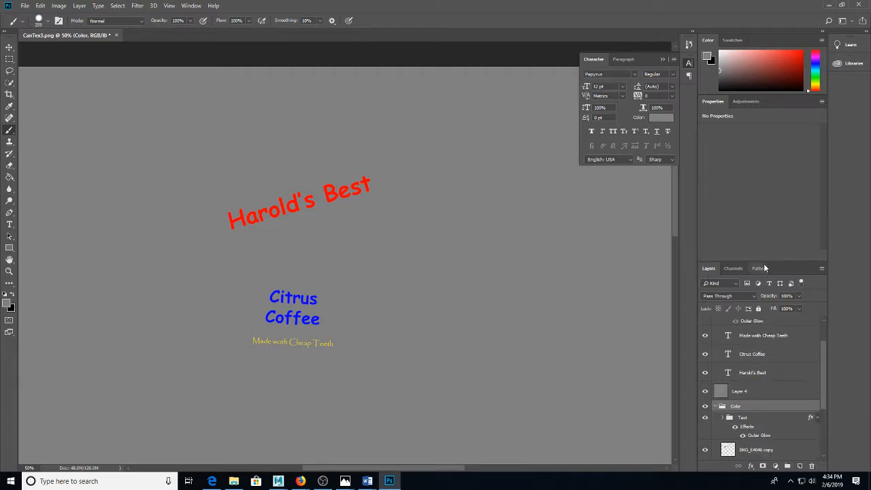
drag(776, 260, 770, 206)
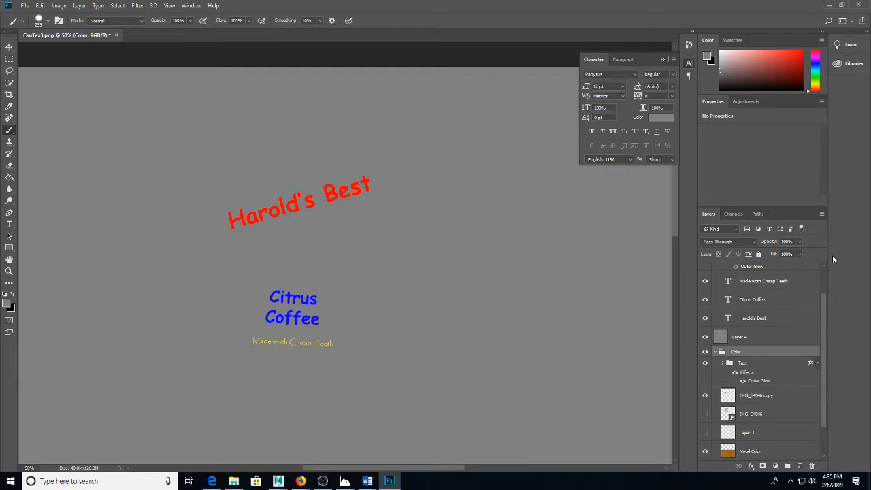
click(763, 289)
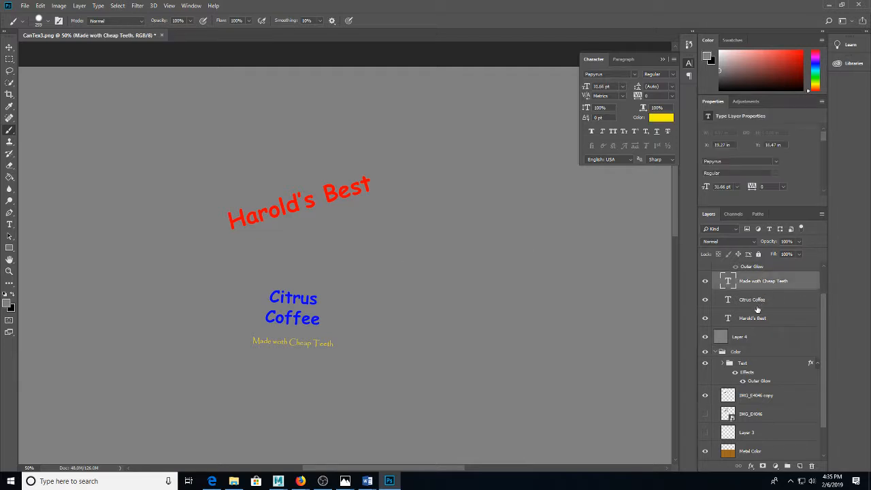
shift+click(755, 314)
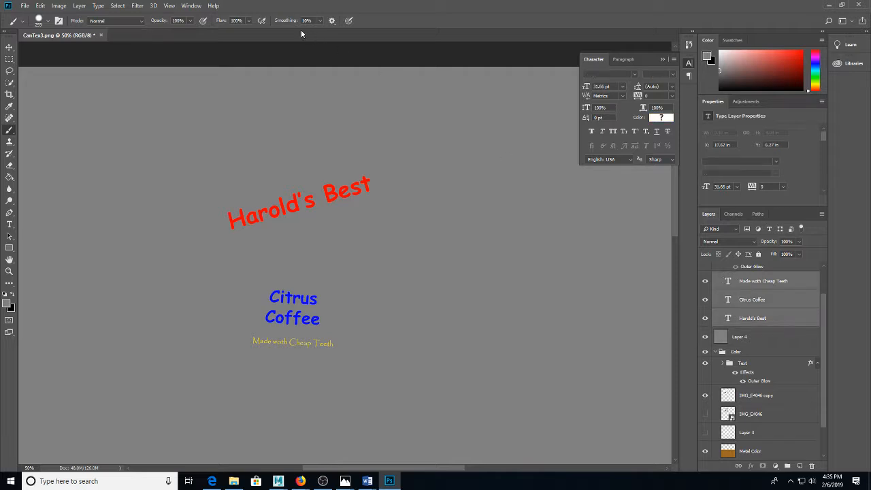
key(t)
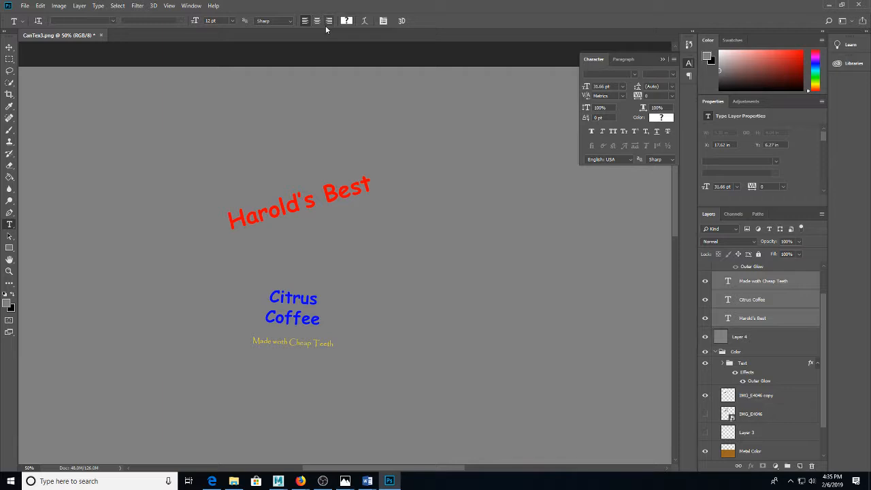
click(346, 22)
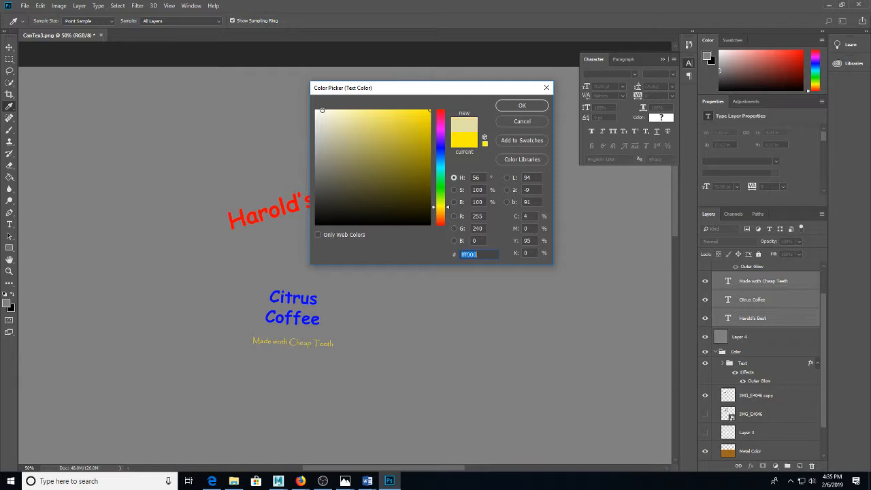
click(316, 110)
click(513, 106)
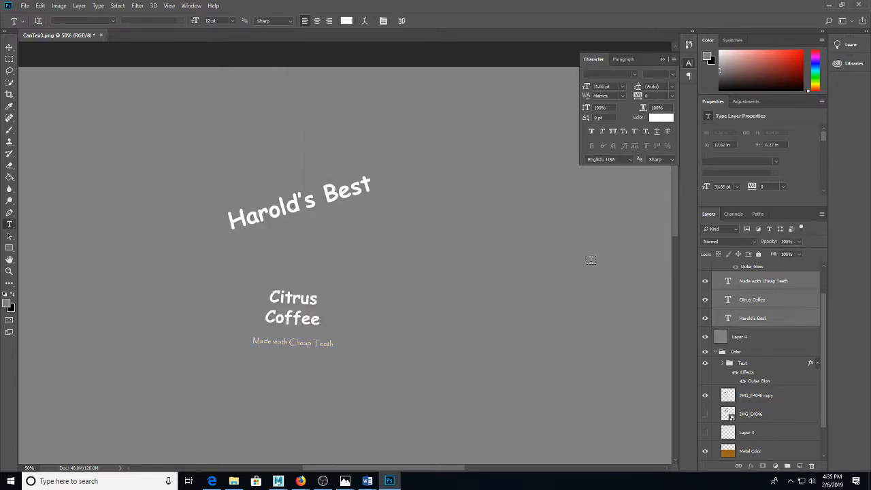
scroll(752, 296, up, 1)
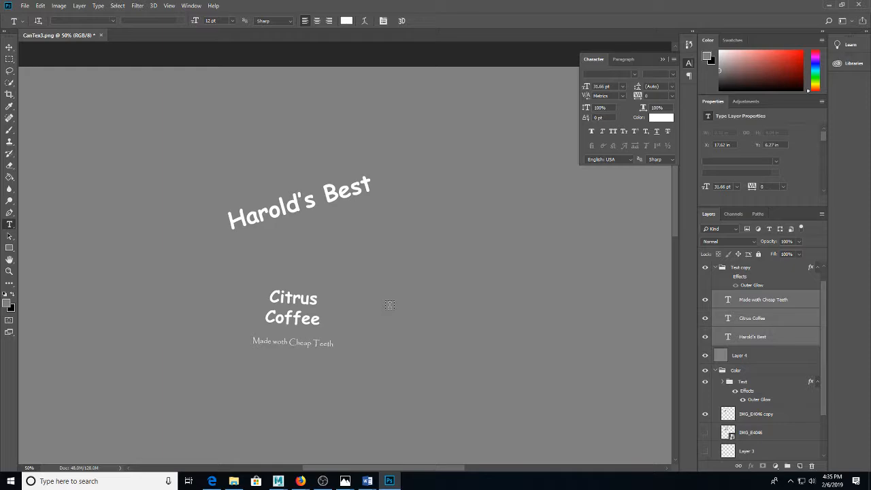
Step: Save the grey map with white text as a PNG named canBump2 in the sourceimages folder, using the large file size option
key(ctrl+shift+s)
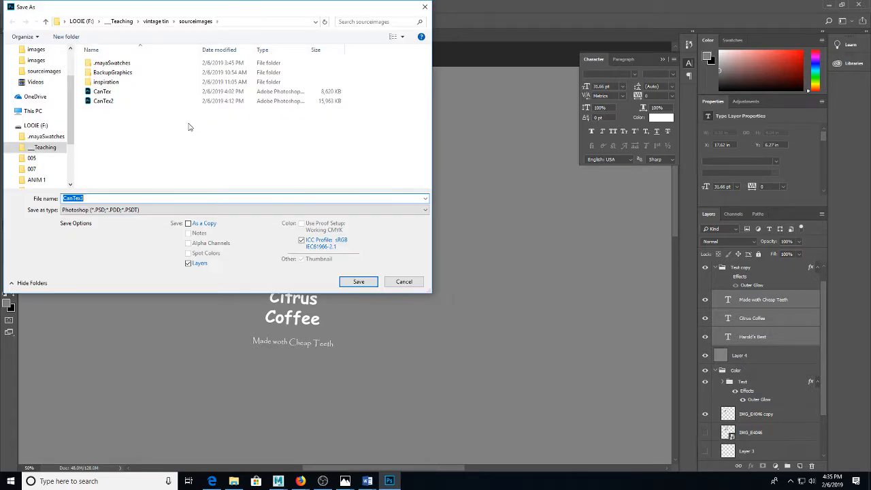
click(103, 210)
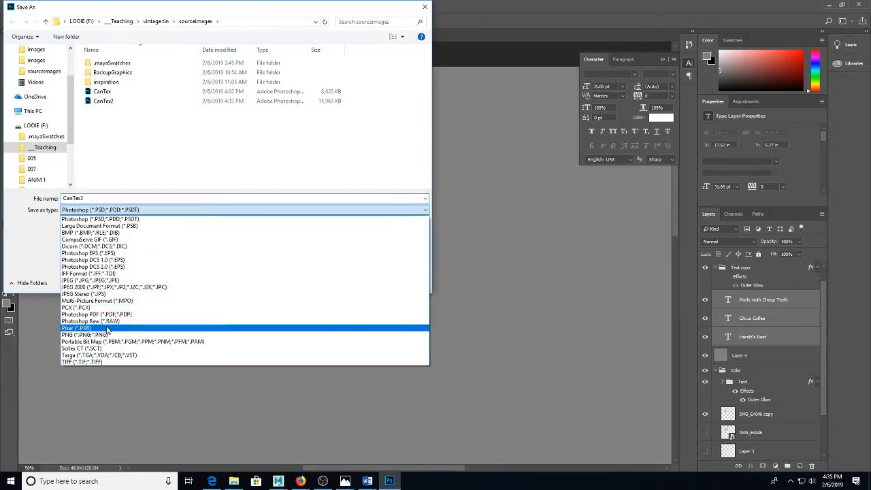
click(106, 335)
click(126, 92)
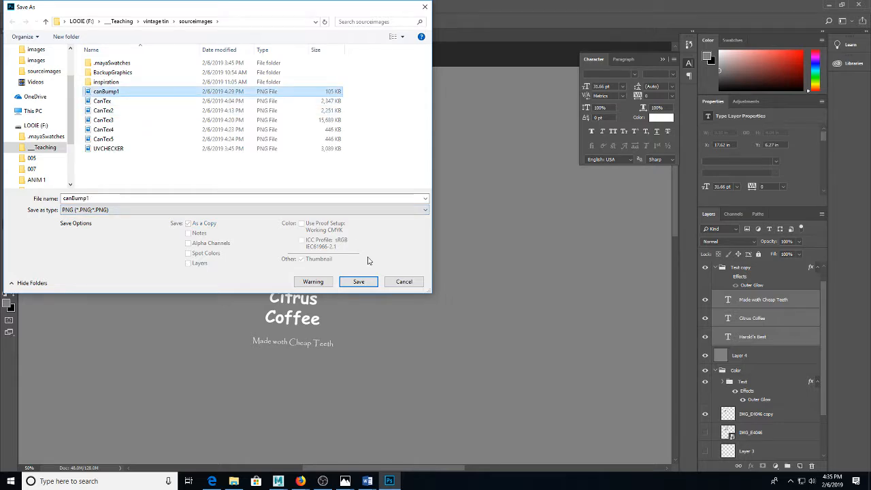
click(92, 197)
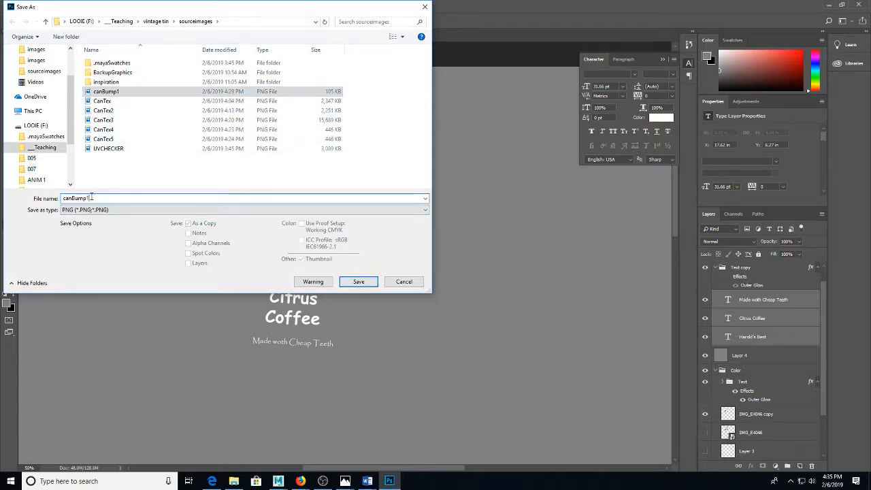
key(BackSpace)
text(2)
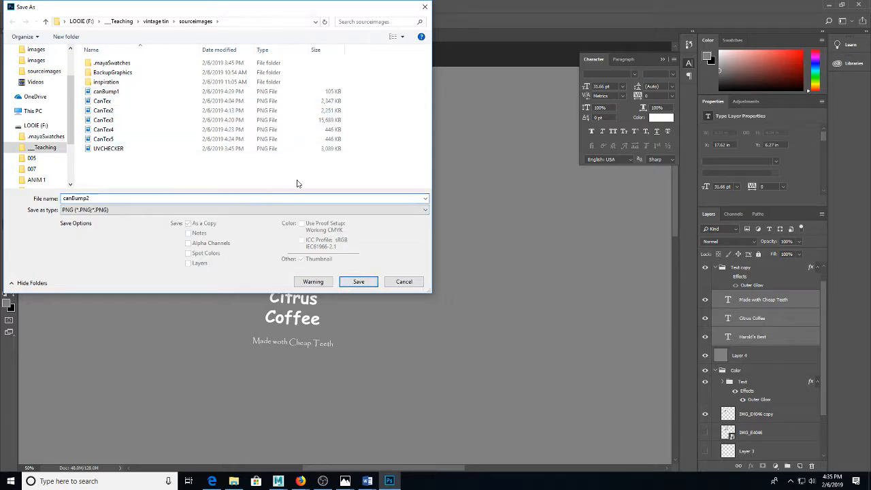
click(349, 281)
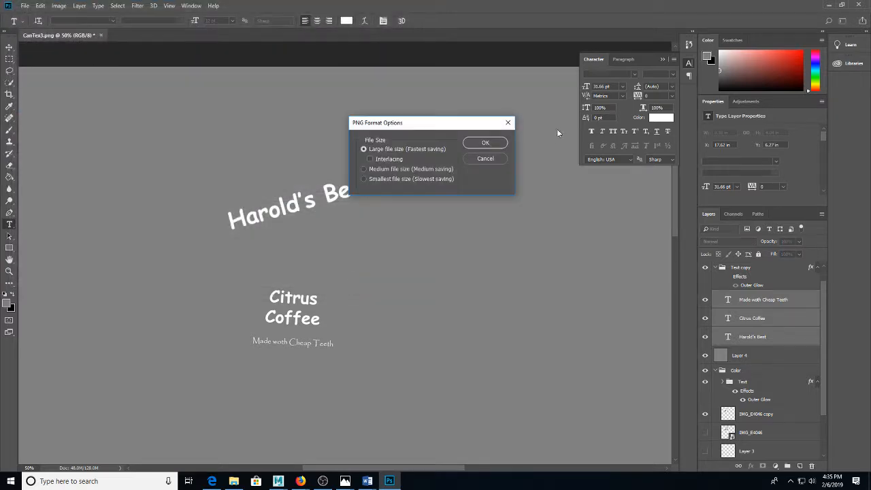
click(485, 143)
Step: Switch to Maya, load canBump2.png into the CanTex material's bump file node, and check the raised lettering close up
mouse_move(278, 480)
click(337, 438)
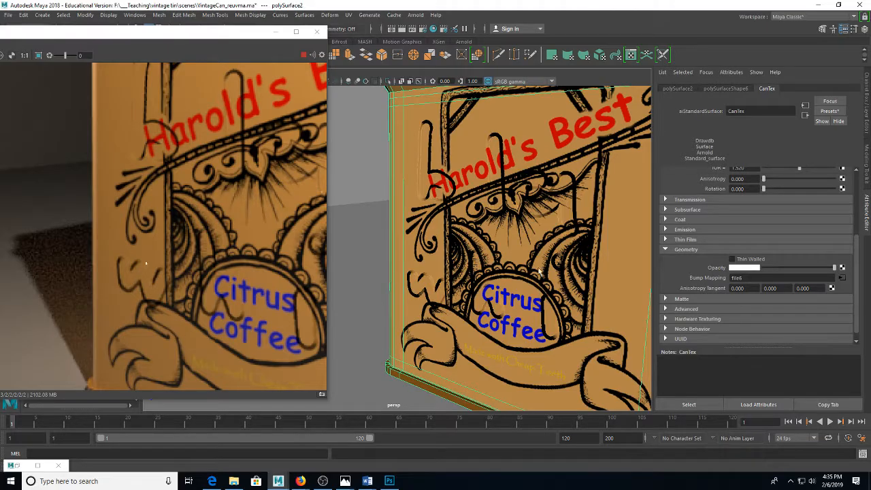
click(842, 278)
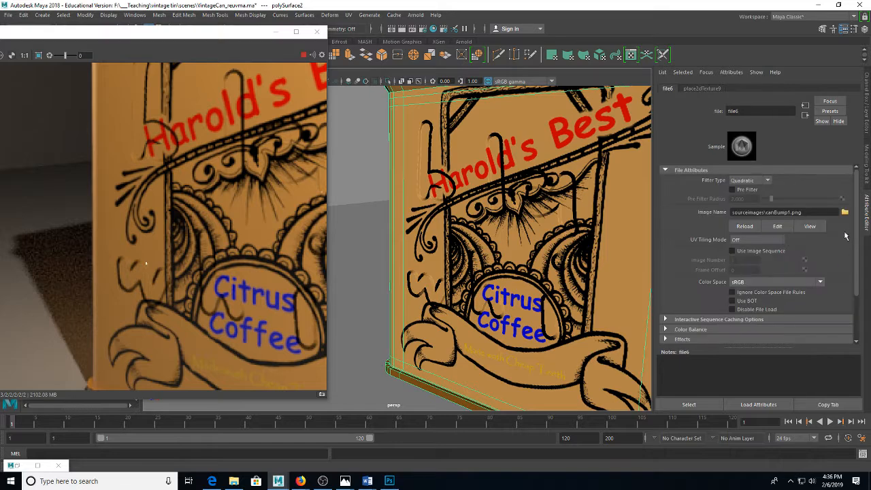
click(845, 212)
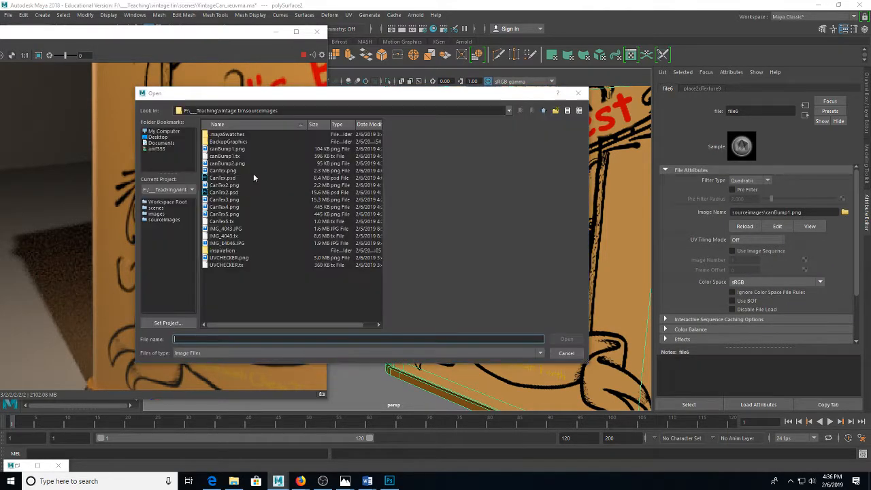
double_click(237, 167)
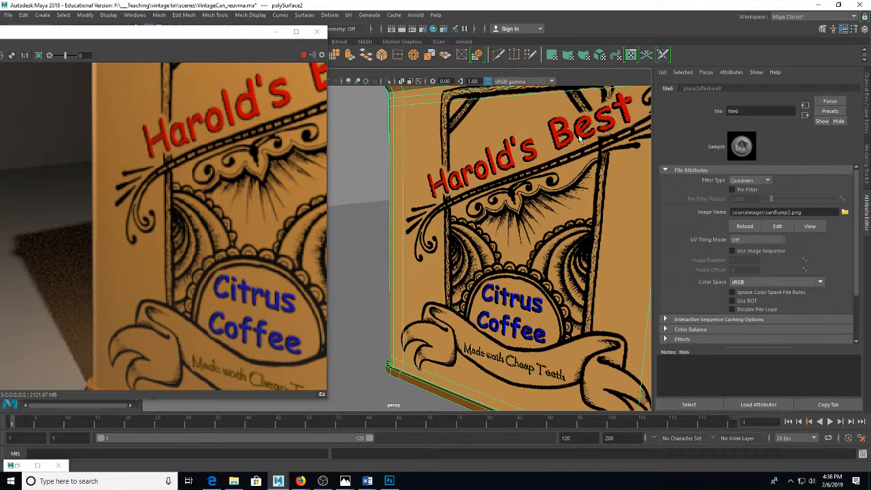
scroll(520, 187, up, 5)
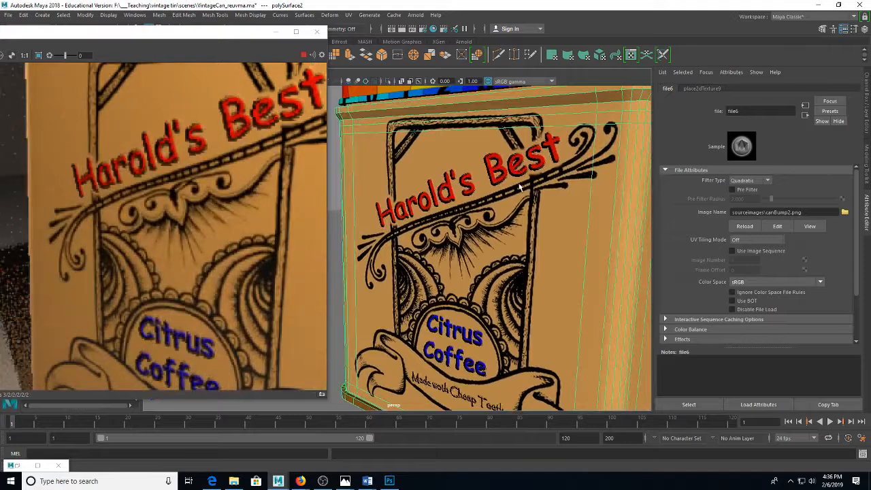
scroll(521, 187, up, 8)
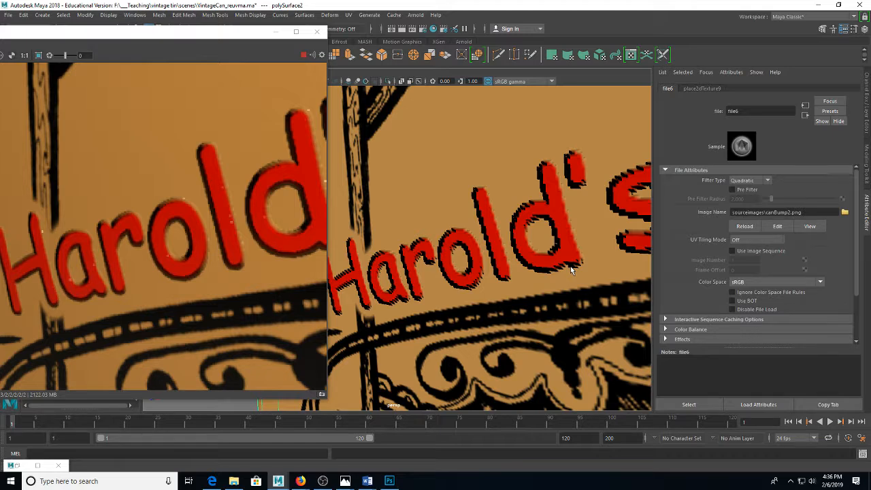
Step: Switch to Photoshop and inspect the edges of the white Harold's Best lettering at 200% magnification
click(388, 482)
scroll(312, 197, up, 3)
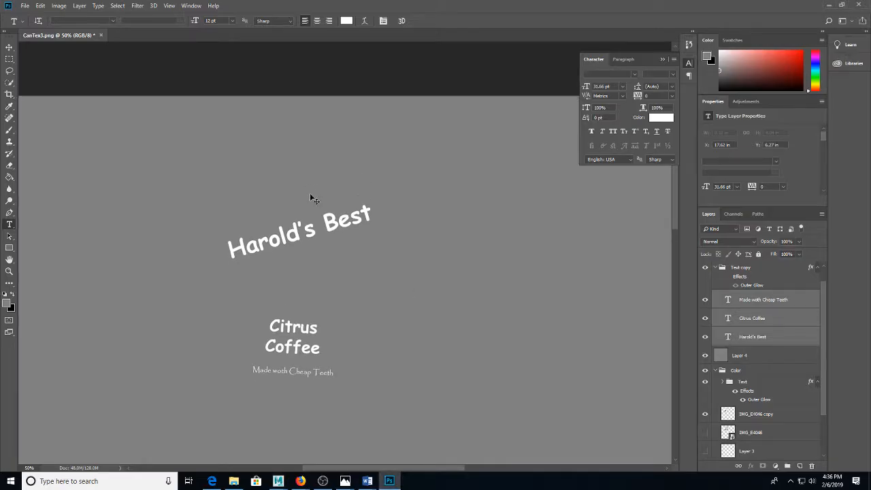
key(ctrl+plus)
key(ctrl+plus)
key(ctrl+plus)
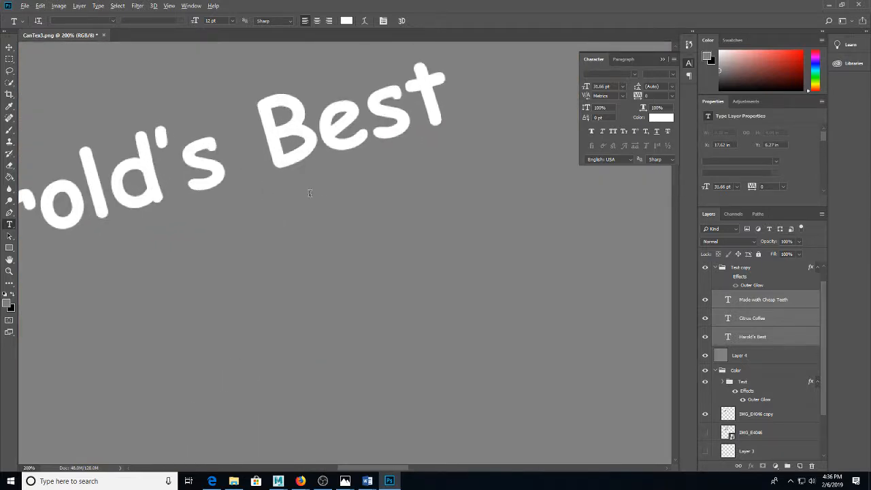
drag(309, 193, 354, 197)
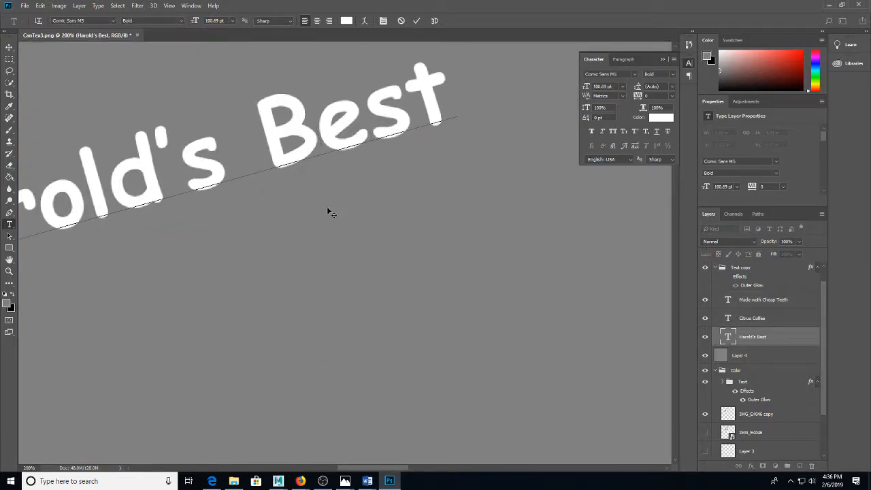
text(m)
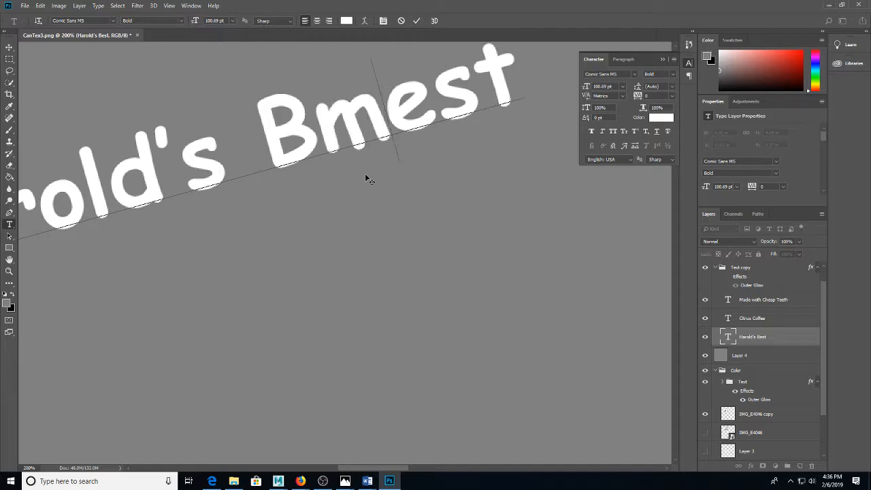
key(BackSpace)
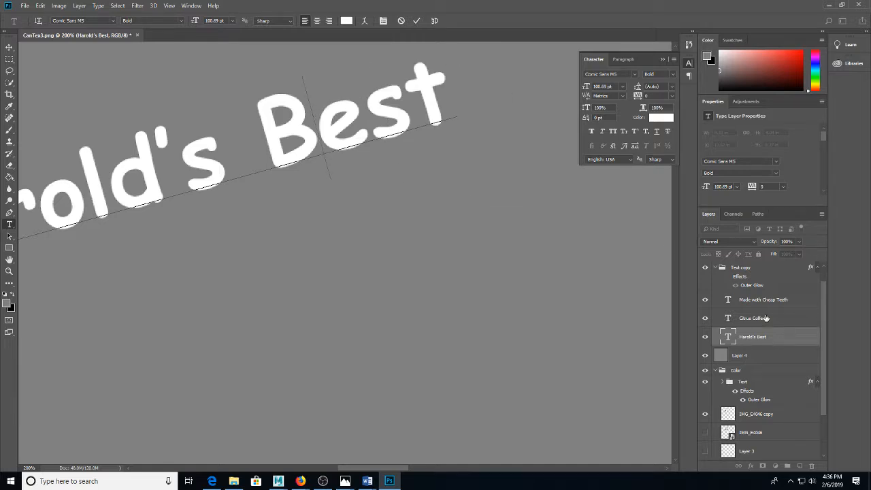
click(760, 318)
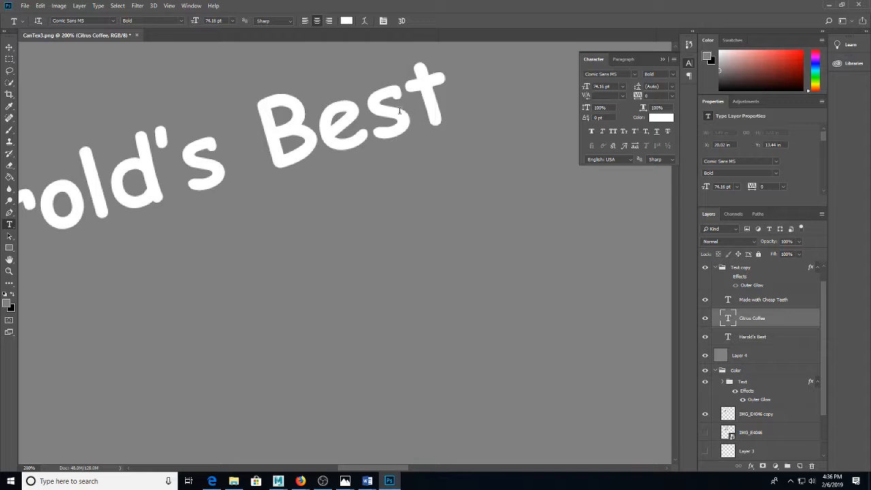
Step: Examine the Harold's Best letter edges at 400%, and compare the text's size with the whole texture canvas
key(ctrl+plus)
key(ctrl+plus)
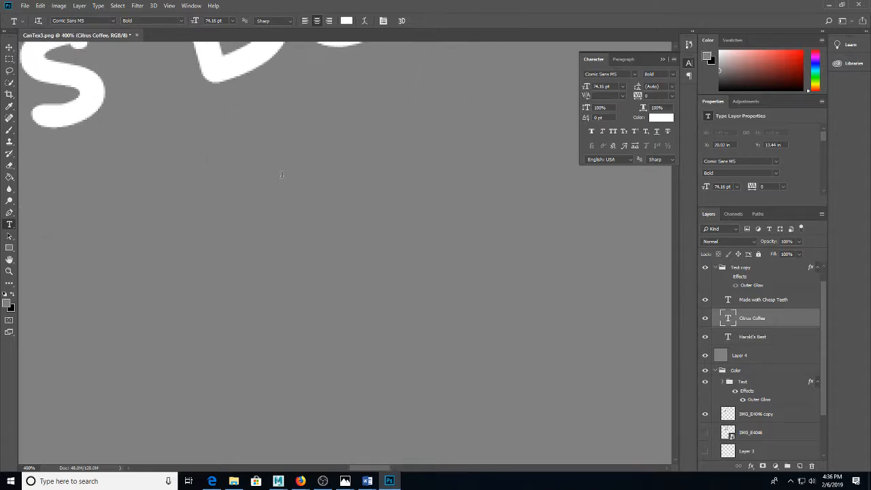
drag(184, 149, 292, 334)
drag(236, 259, 347, 214)
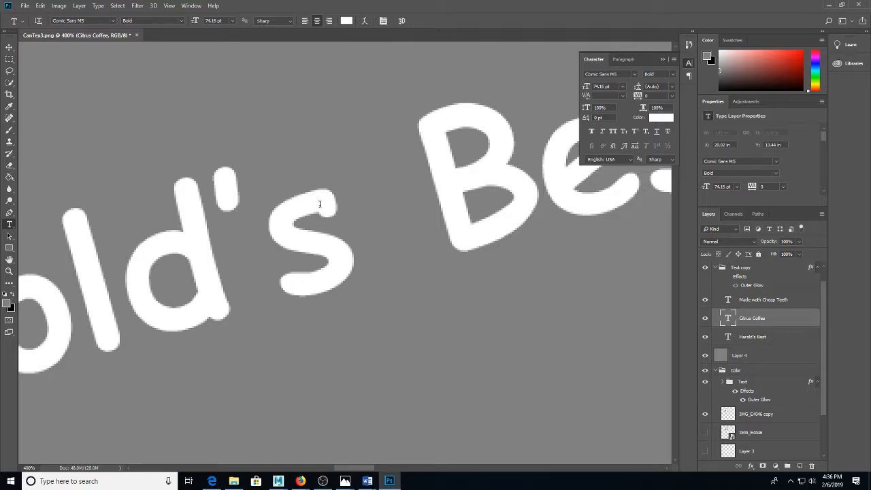
key(ctrl+minus)
key(ctrl+minus)
key(ctrl+minus)
key(ctrl+minus)
key(ctrl+minus)
key(ctrl+minus)
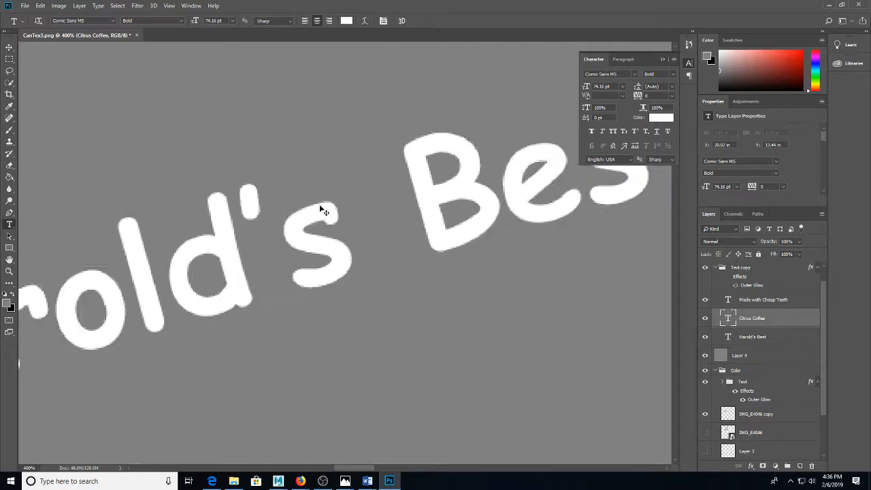
key(ctrl+minus)
key(ctrl+minus)
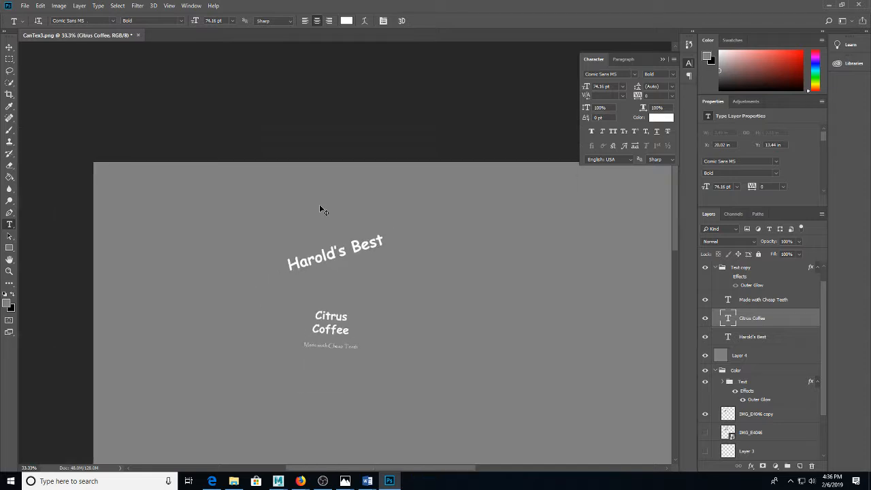
scroll(315, 241, down, 5)
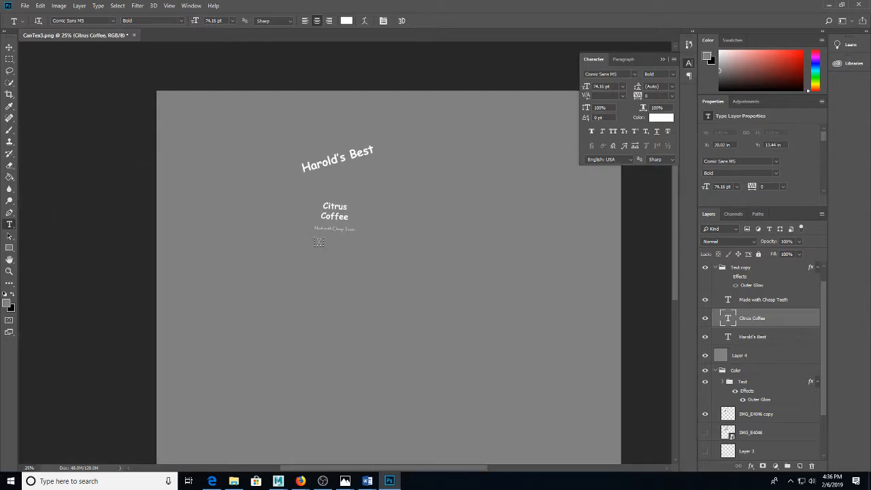
key(ctrl+minus)
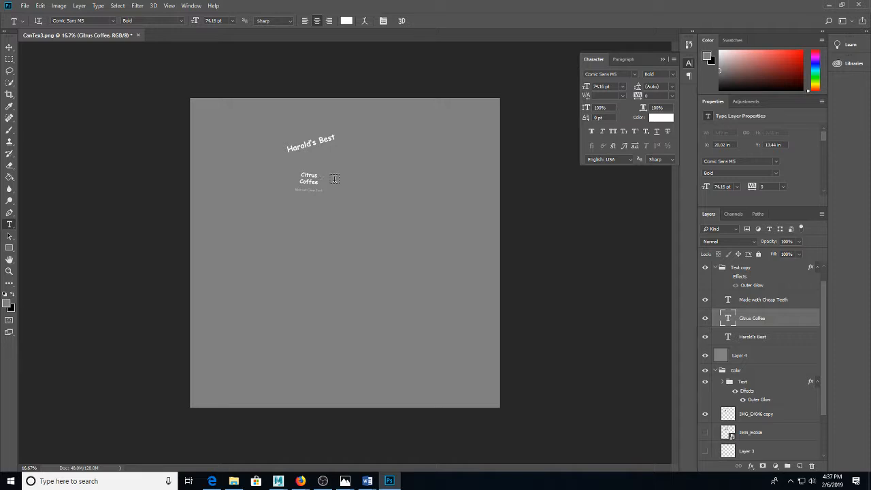
Step: Switch to Maya, try enlarging the can's uppermost UV shell in the UV Editor, and undo the scaling
click(318, 454)
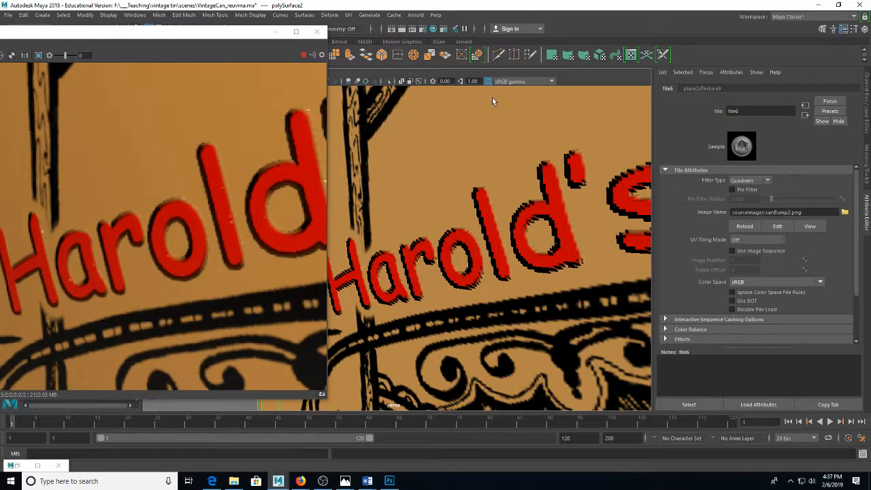
click(629, 55)
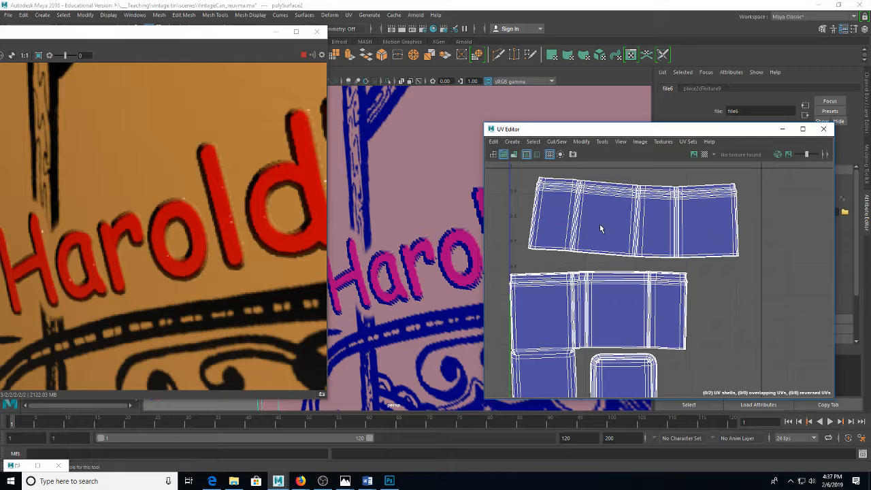
right_click(655, 225)
click(619, 209)
click(636, 217)
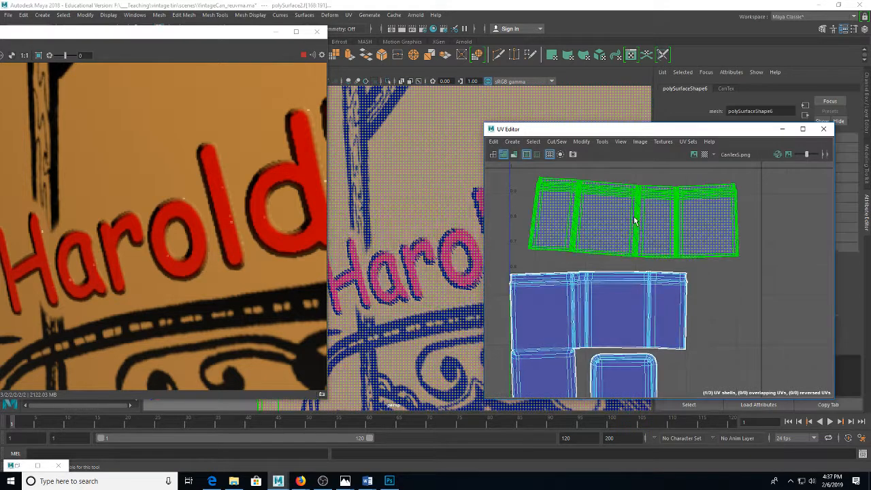
key(w)
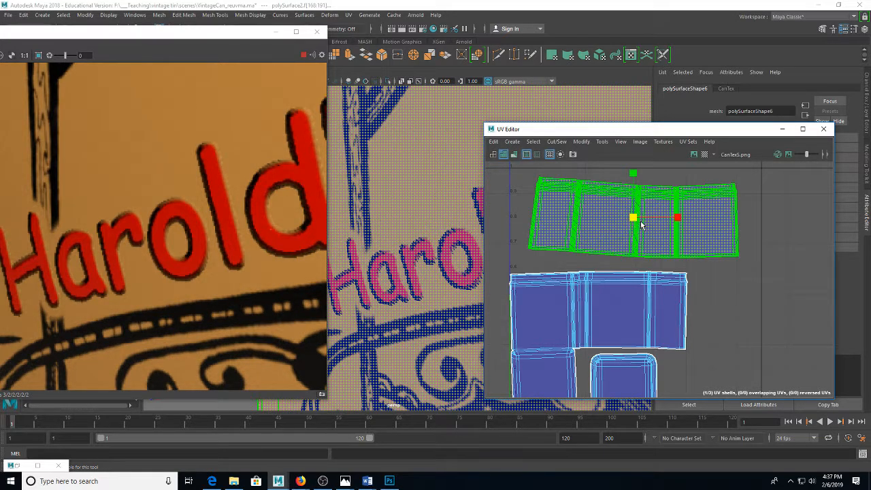
drag(642, 225, 644, 225)
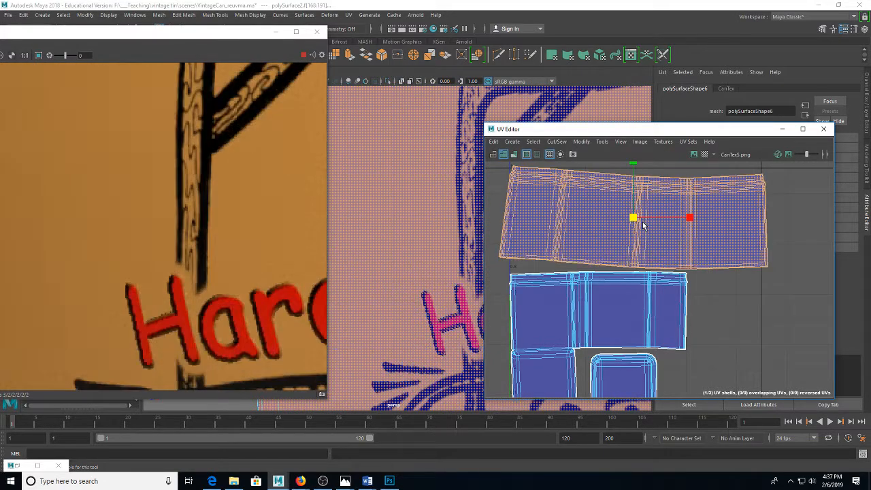
key(ctrl+z)
key(ctrl+z)
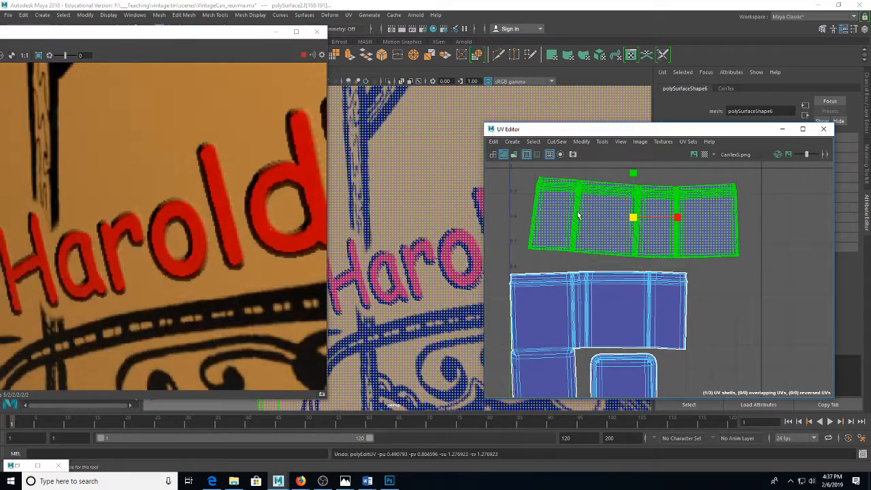
Step: Return the can to object selection, review its full UV layout, and minimize the UV Editor
key(q)
right_click(578, 209)
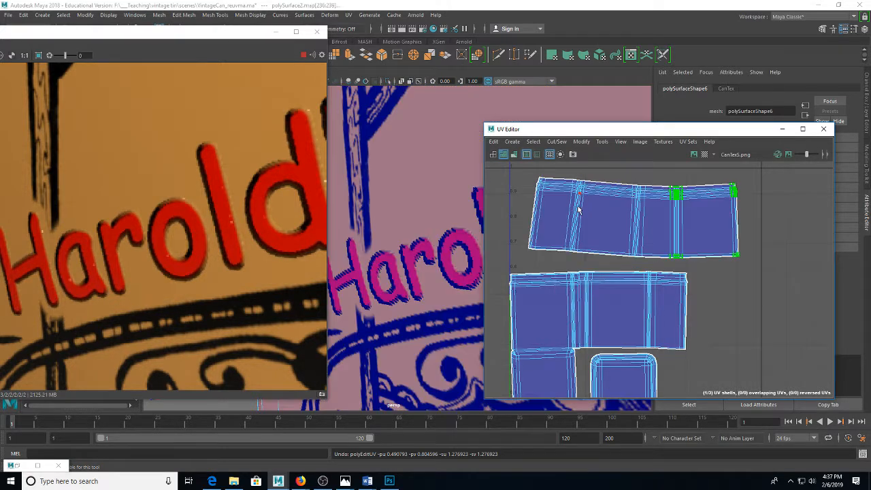
scroll(576, 208, down, 2)
click(452, 180)
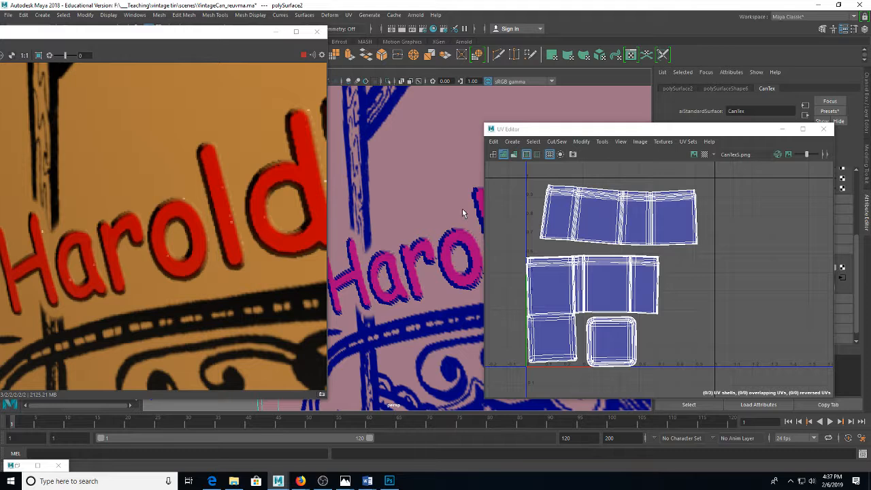
click(781, 128)
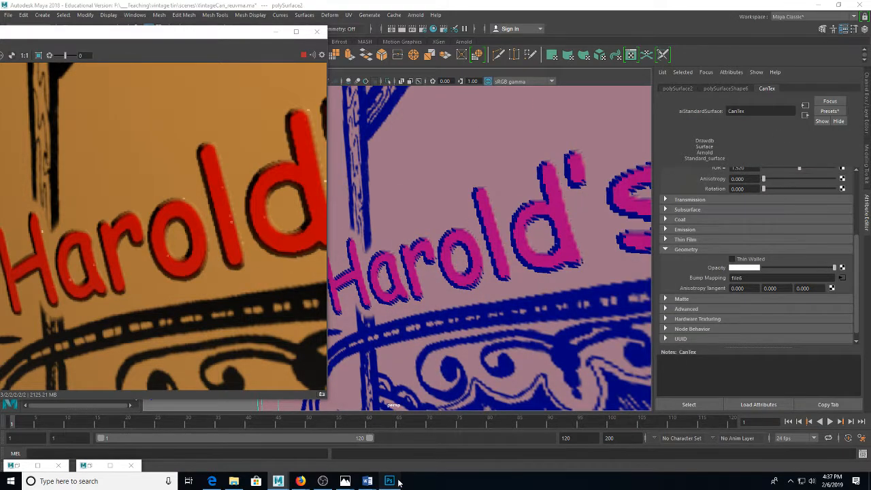
Step: Compare the white text on the Photoshop bump map with the rendered lettering in Maya
click(389, 481)
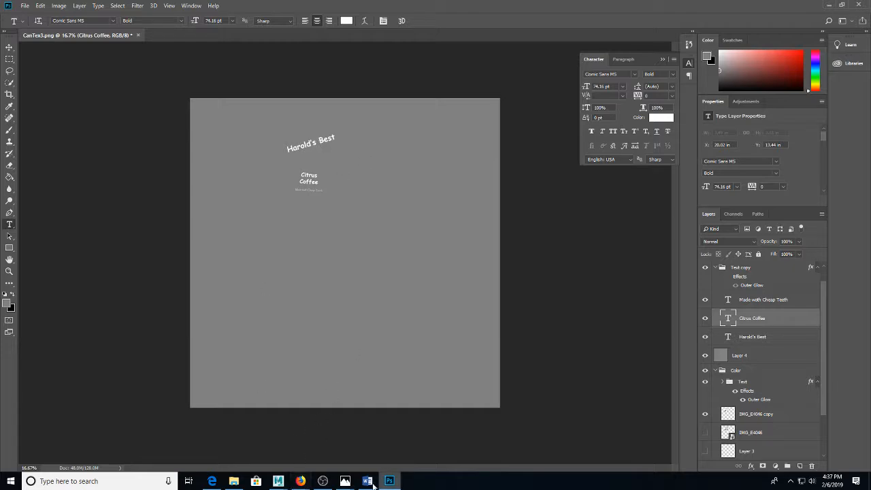
click(278, 481)
click(319, 446)
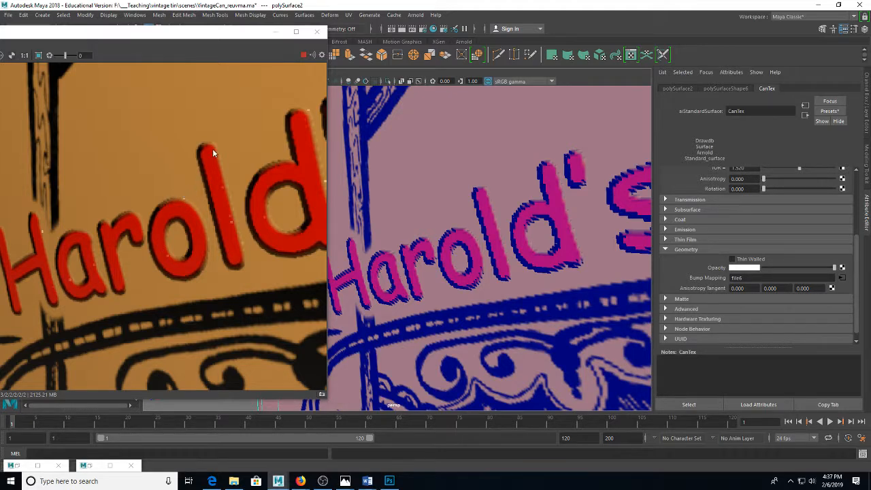
Step: Switch to Photoshop and add an Inner Glow to the Text copy group, with its effects shown and Outer Glow turned off
click(389, 481)
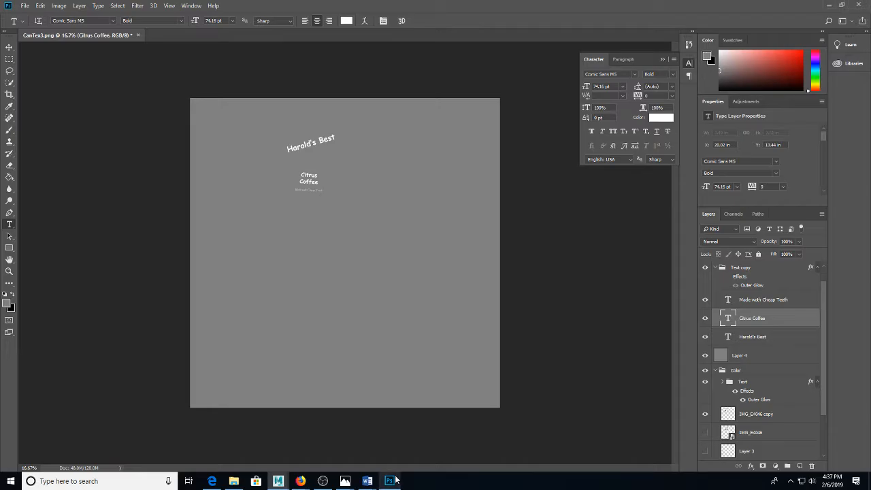
key(ctrl+plus)
key(ctrl+plus)
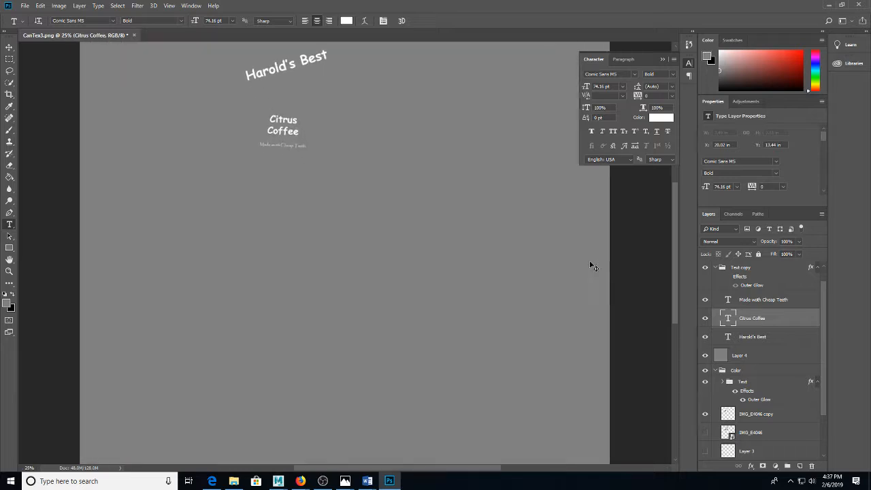
drag(464, 233, 491, 359)
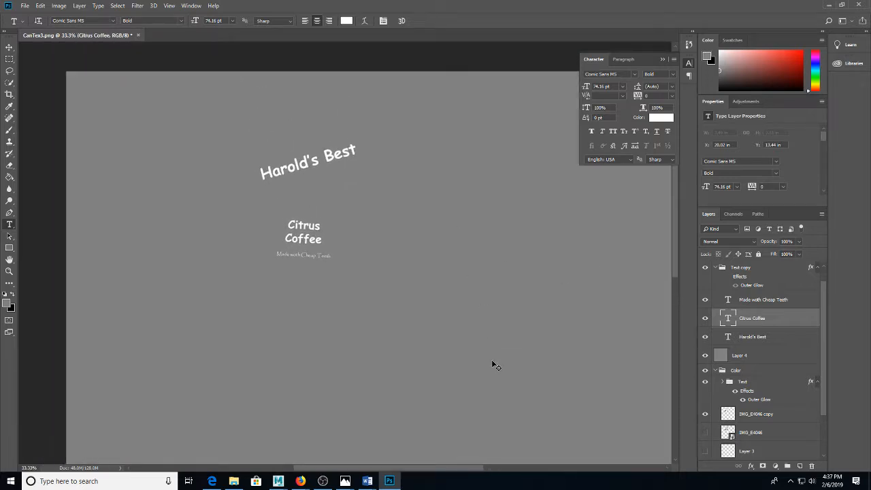
key(ctrl+plus)
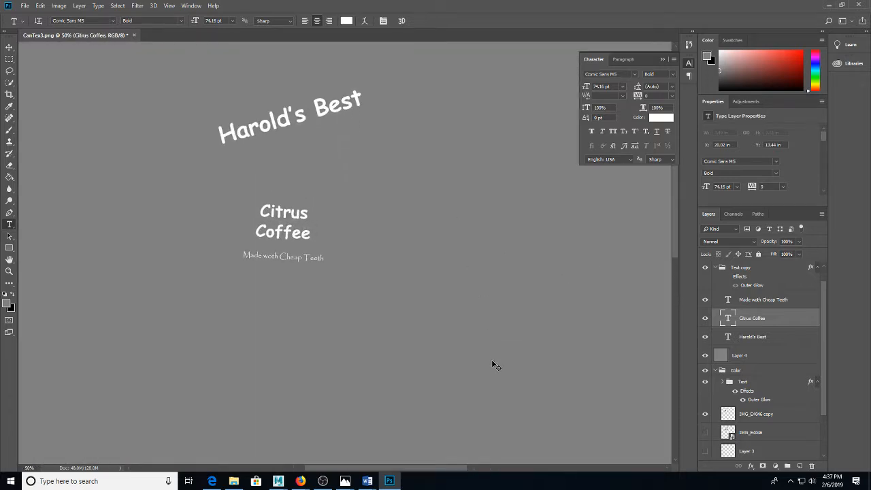
click(727, 276)
click(734, 285)
click(740, 280)
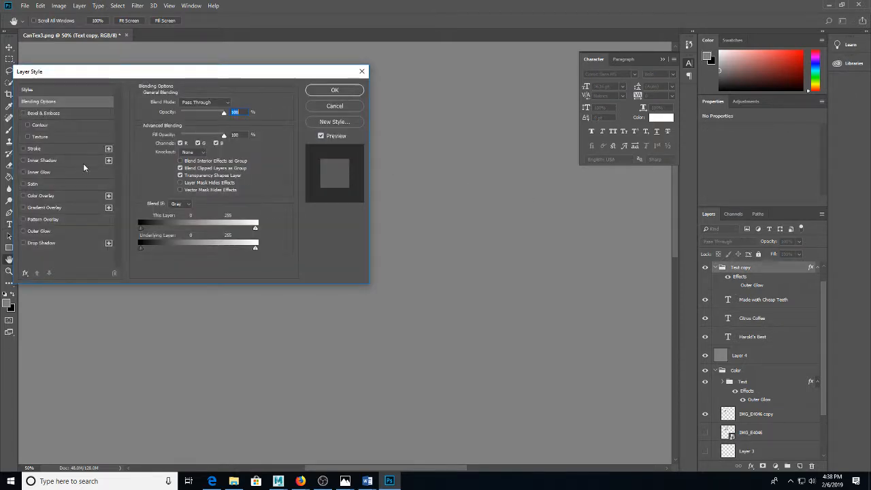
click(43, 174)
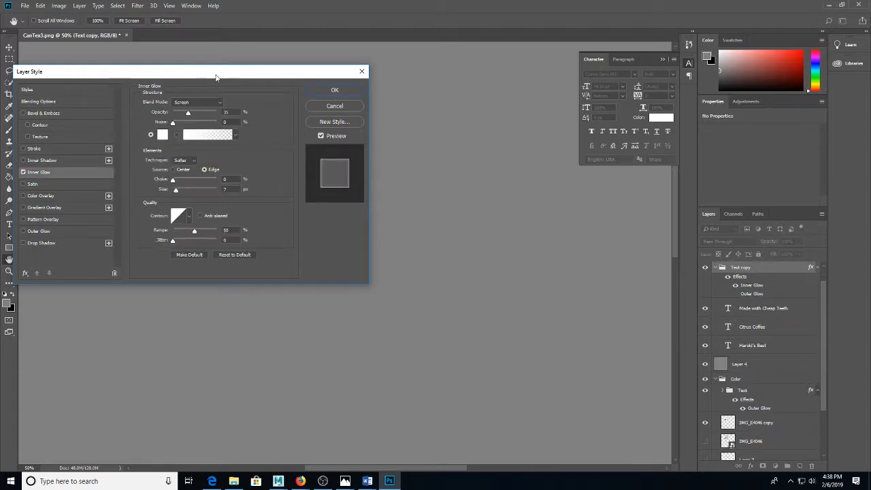
drag(216, 77, 572, 125)
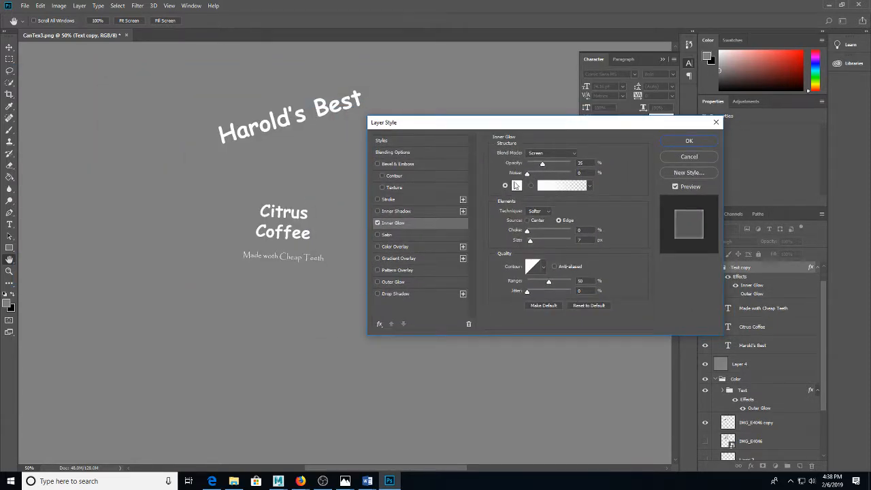
Step: Set the inner glow's color to 808080, its blend mode to Normal and its opacity to 100%
click(516, 185)
text(808080)
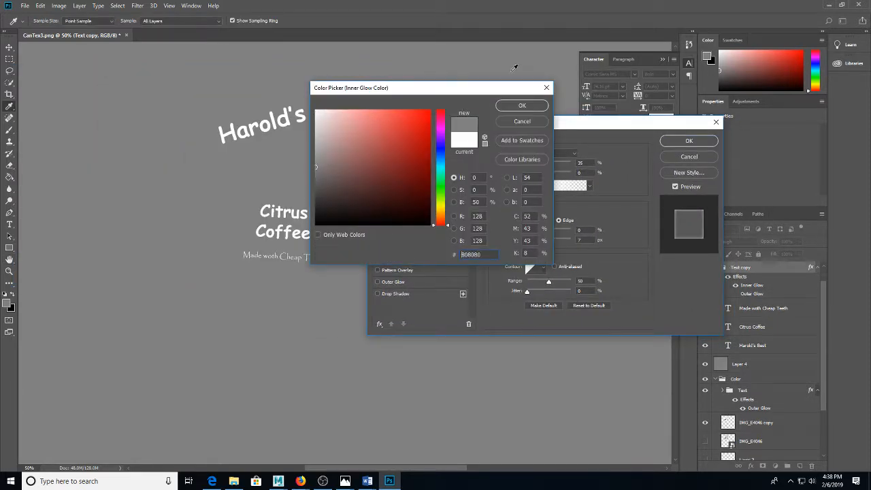
click(522, 107)
scroll(330, 117, up, 1)
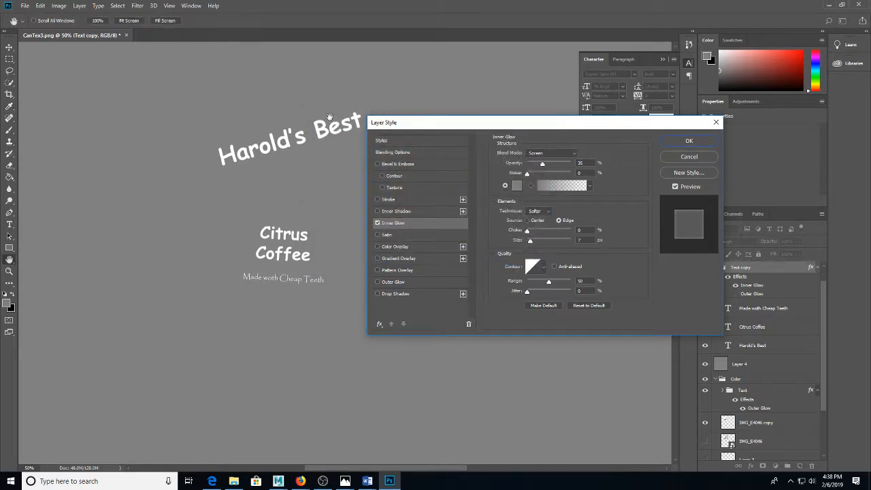
scroll(329, 116, up, 4)
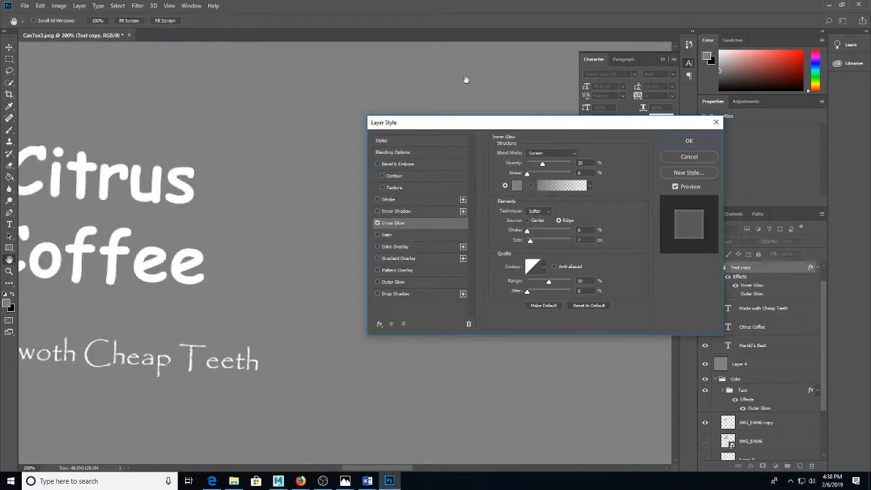
click(545, 153)
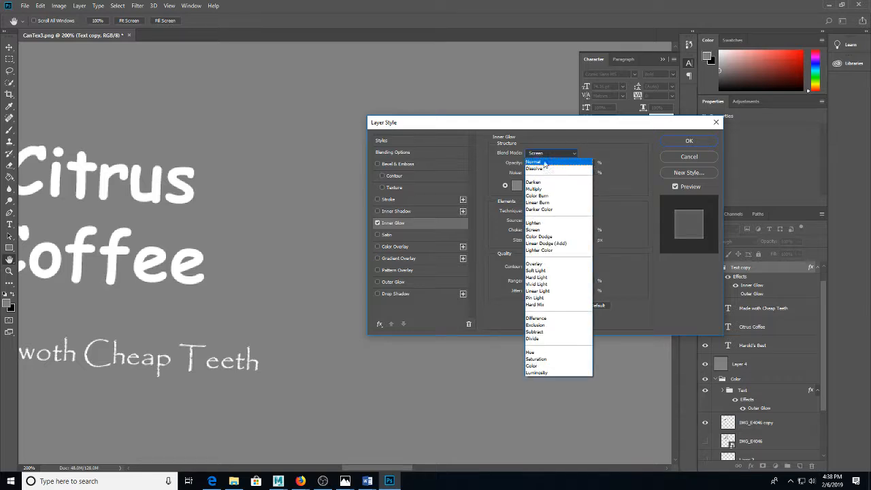
click(543, 163)
drag(542, 164, 647, 178)
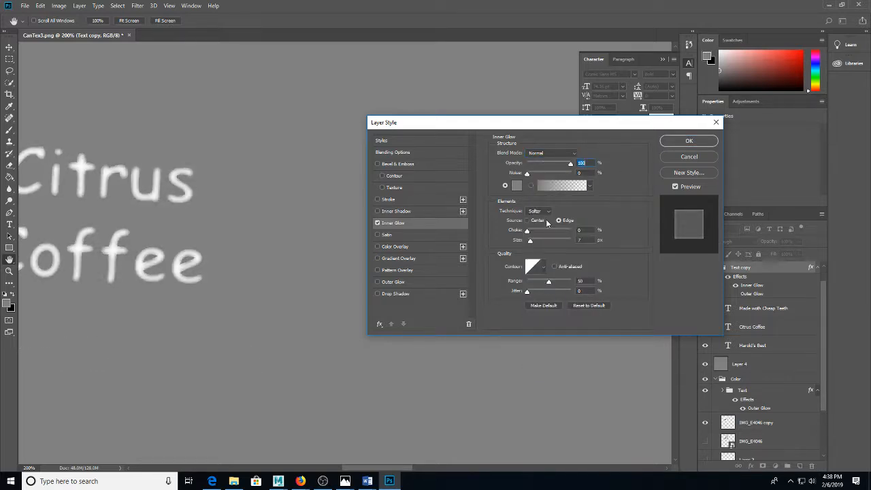
Step: Set the inner glow's choke to 20% and size to 9 px, apply the style, and inspect the softened lettering
drag(532, 244, 536, 236)
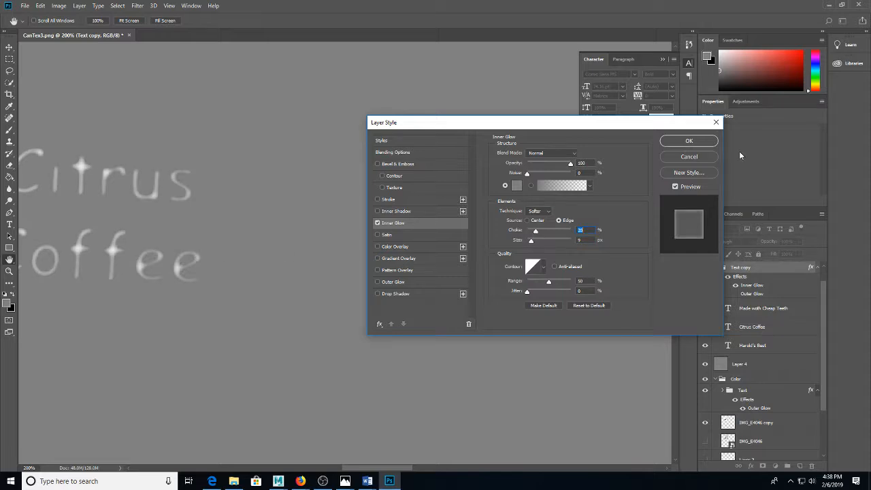
click(688, 143)
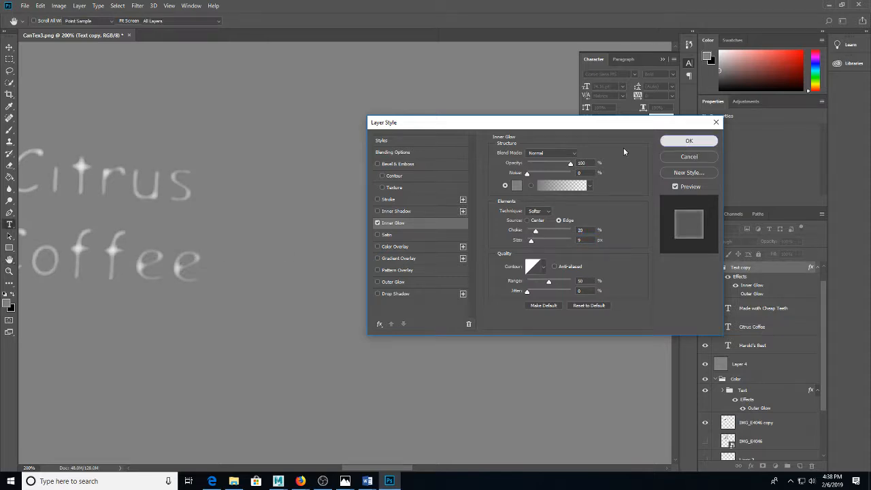
drag(308, 214, 537, 296)
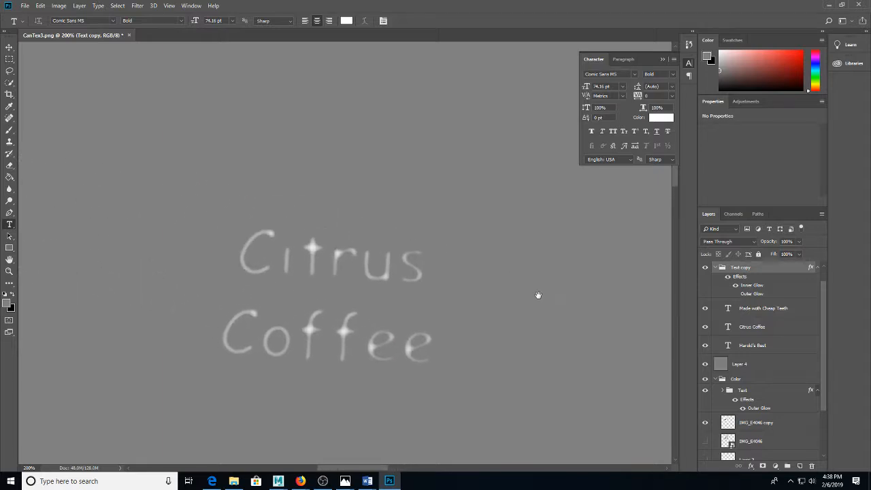
scroll(486, 285, up, 5)
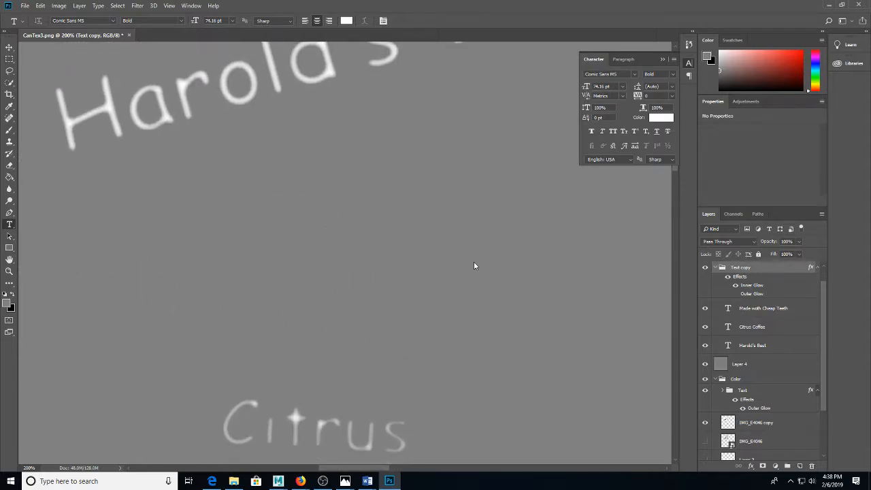
Step: Save the bump map as a PNG copy named canBump3 in the sourceimages folder with the large file size option
key(ctrl+shift+s)
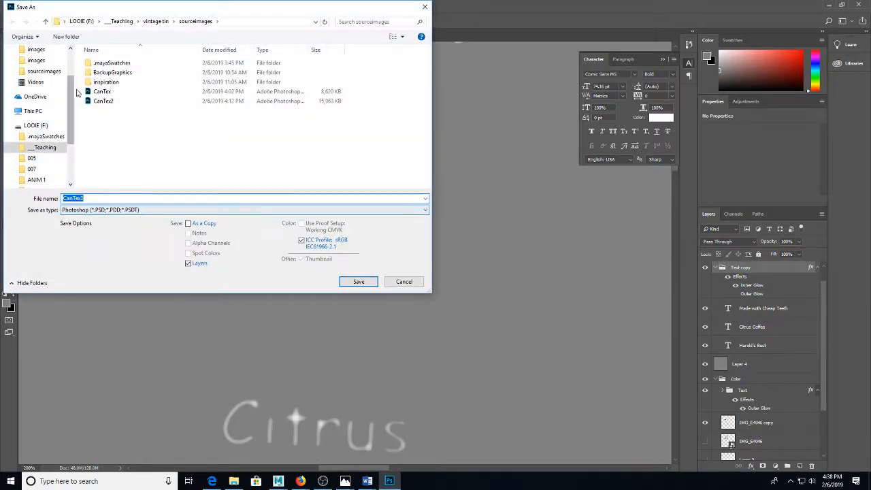
click(129, 210)
click(129, 336)
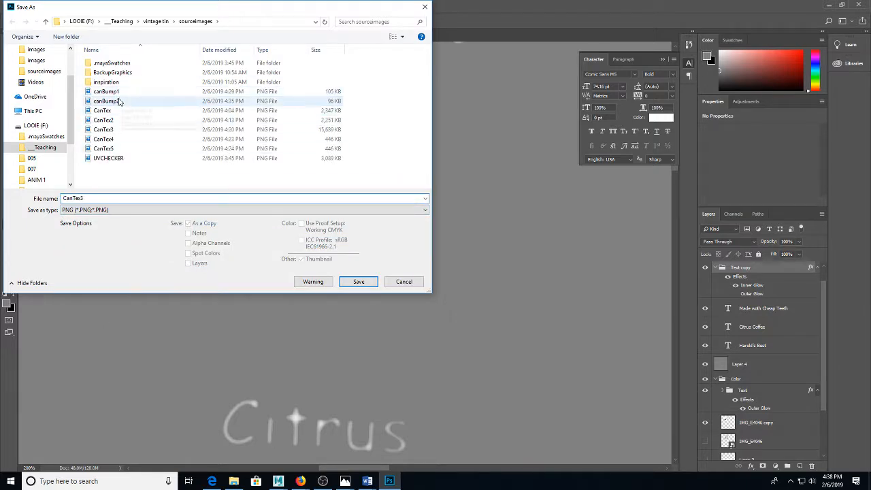
click(119, 101)
click(102, 198)
key(BackSpace)
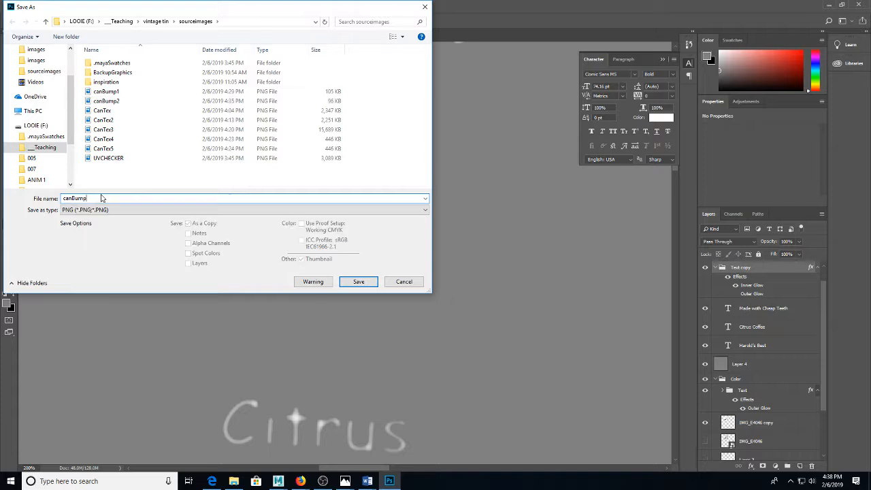
text(3)
click(358, 281)
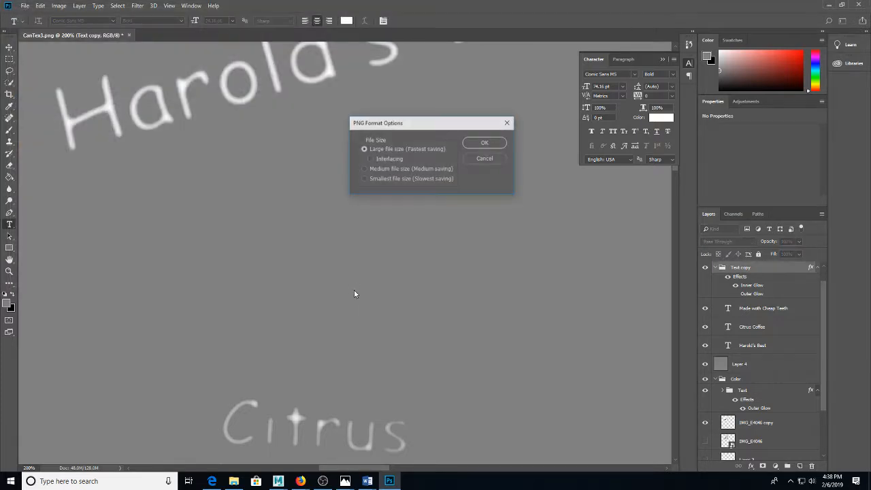
click(485, 142)
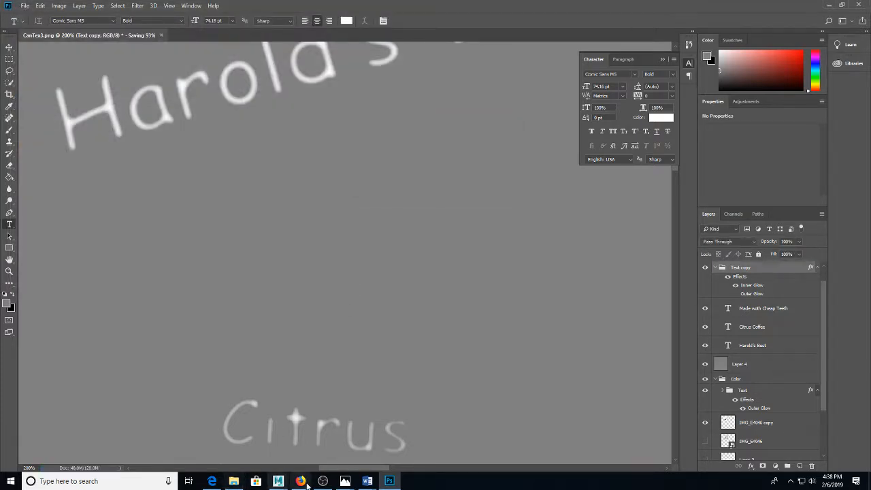
Step: Switch to Maya, set the CanTex bump map's image to canBump3.png, and inspect the rendered Harold's lettering
click(278, 481)
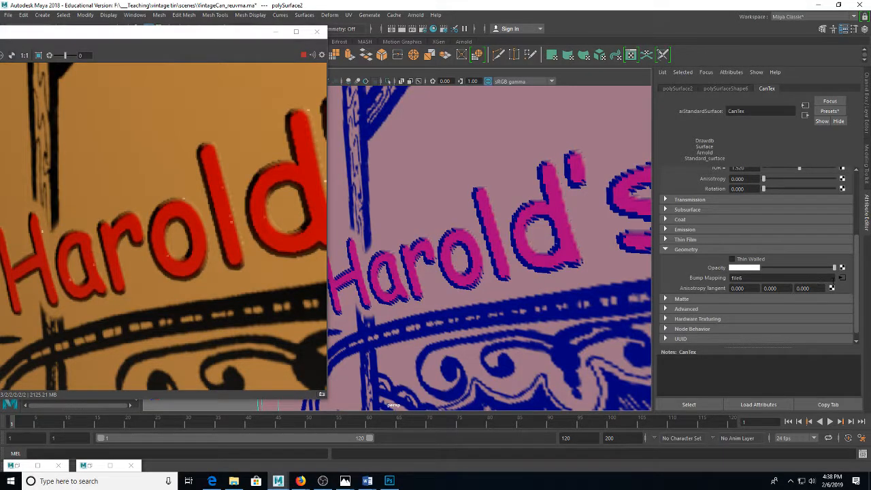
click(843, 280)
click(789, 213)
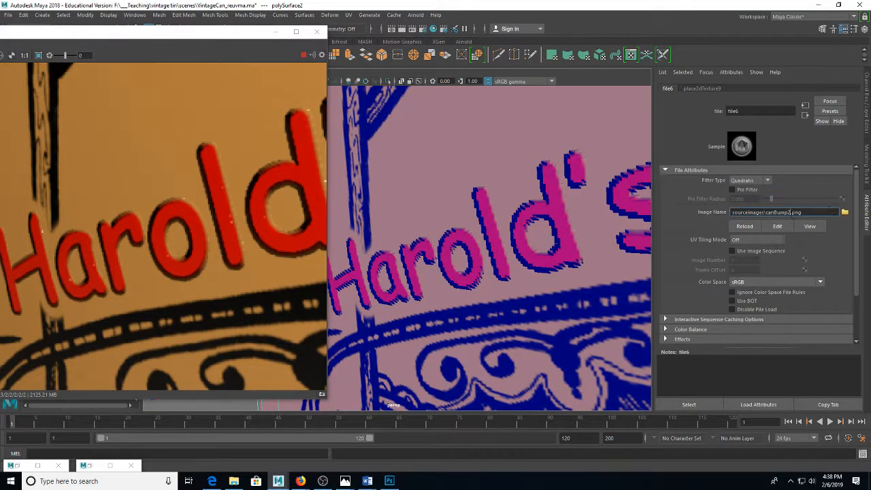
key(BackSpace)
text(3)
key(Return)
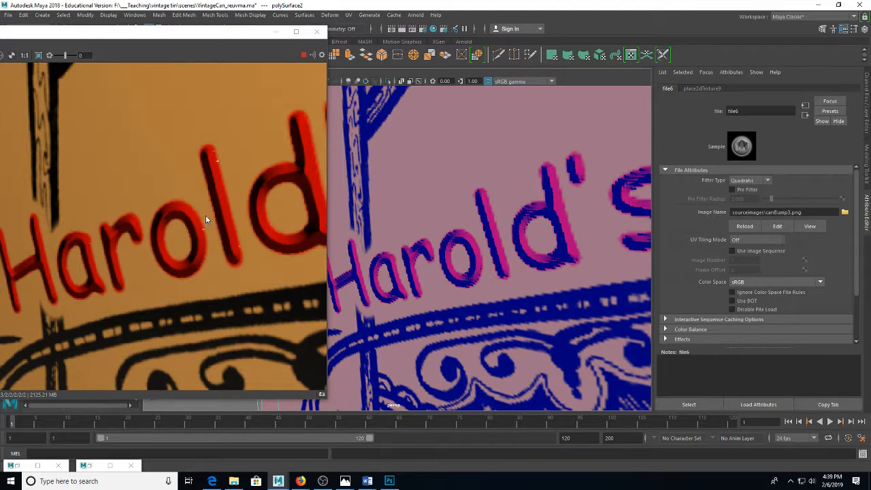
scroll(183, 187, down, 2)
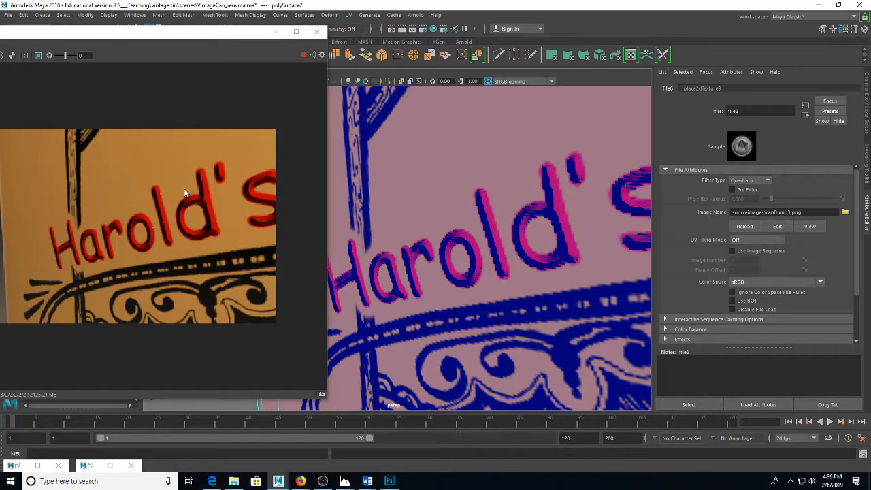
scroll(184, 188, up, 1)
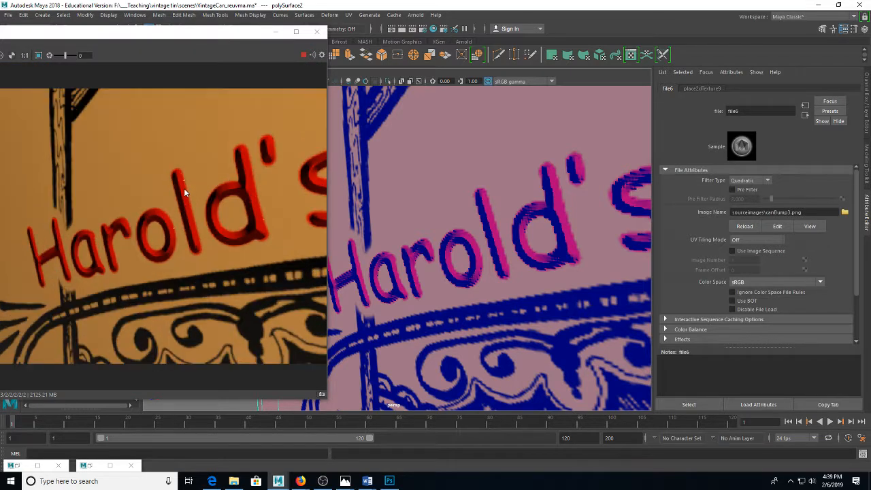
Step: Switch to the Edge browser and open the Google home page in the normal map tab
click(389, 481)
click(212, 481)
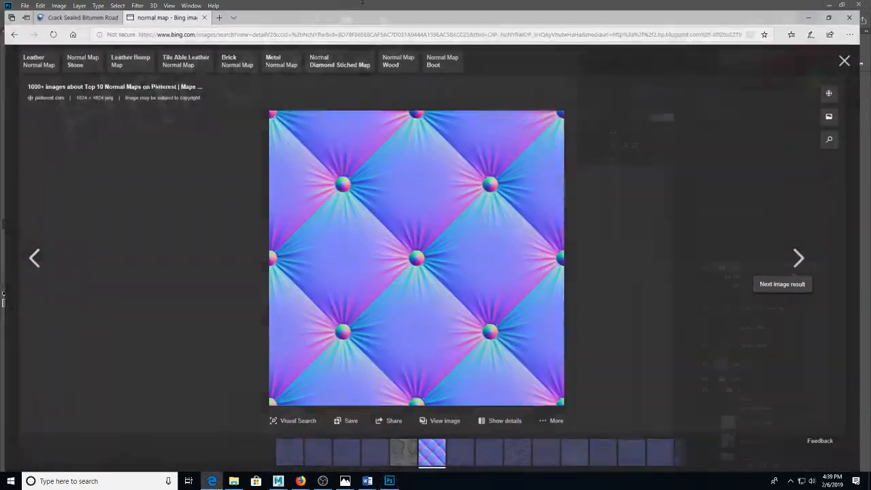
click(159, 25)
text(google)
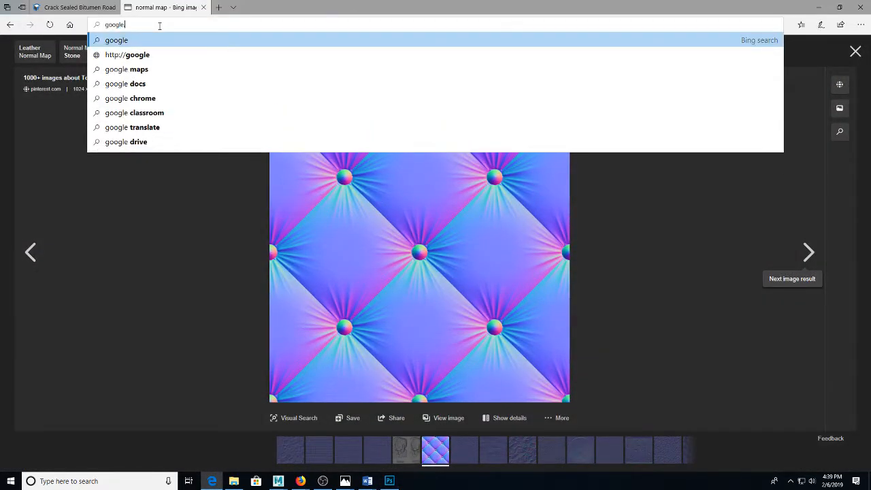
key(Return)
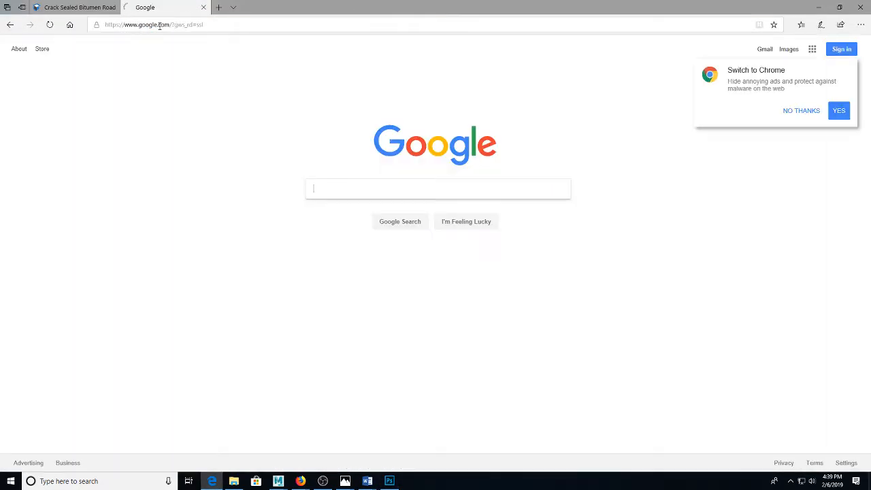
Step: Search Google Images for "scratch texture"
text(scratc)
text(h te)
key(BackSpace)
key(BackSpace)
key(BackSpace)
key(BackSpace)
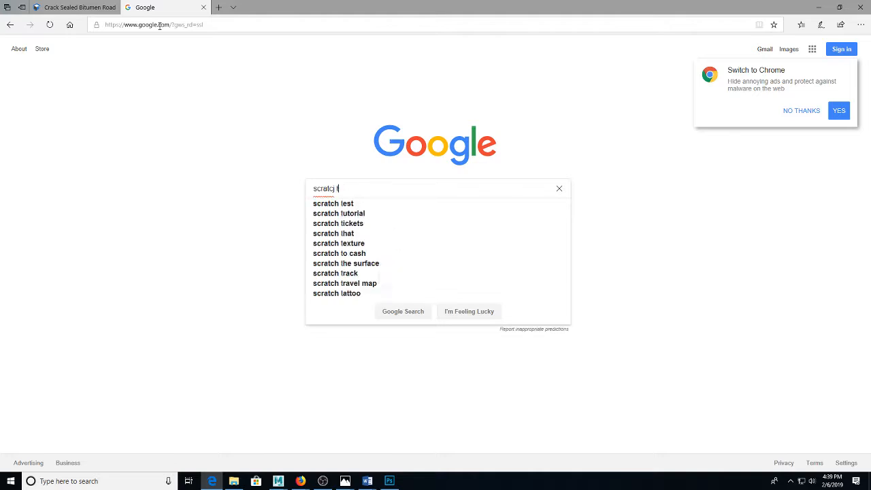
text(h texture)
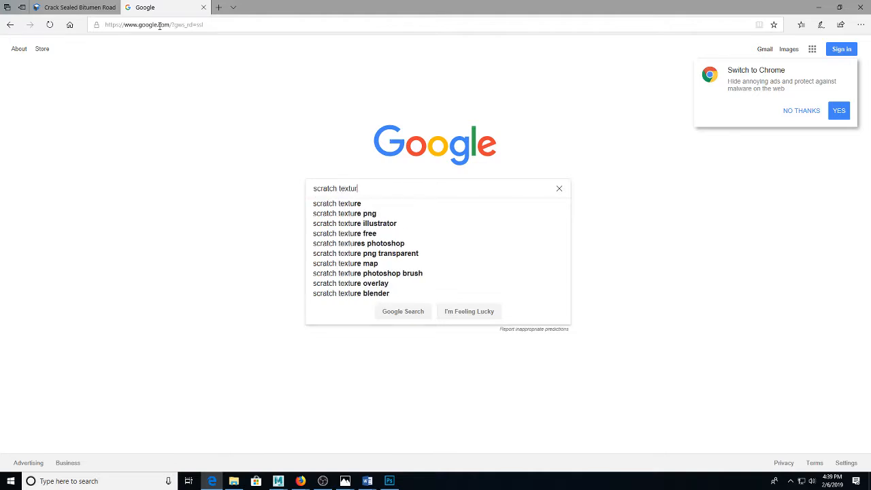
key(Return)
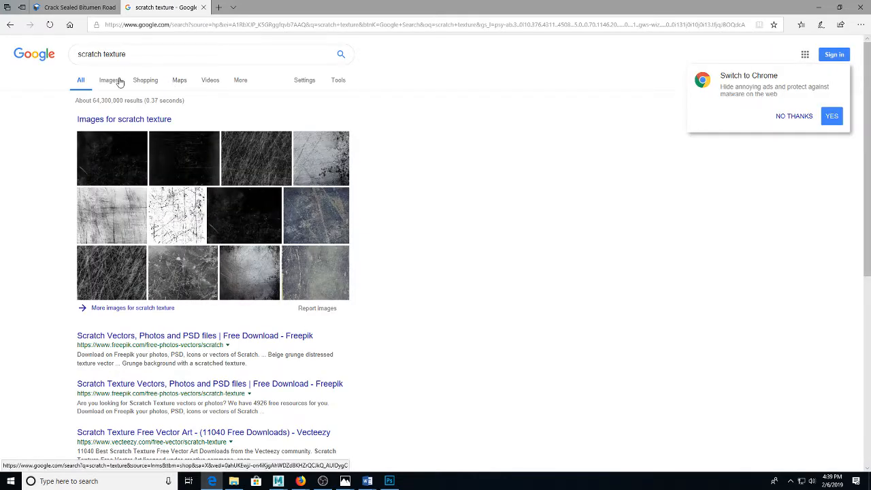
click(110, 80)
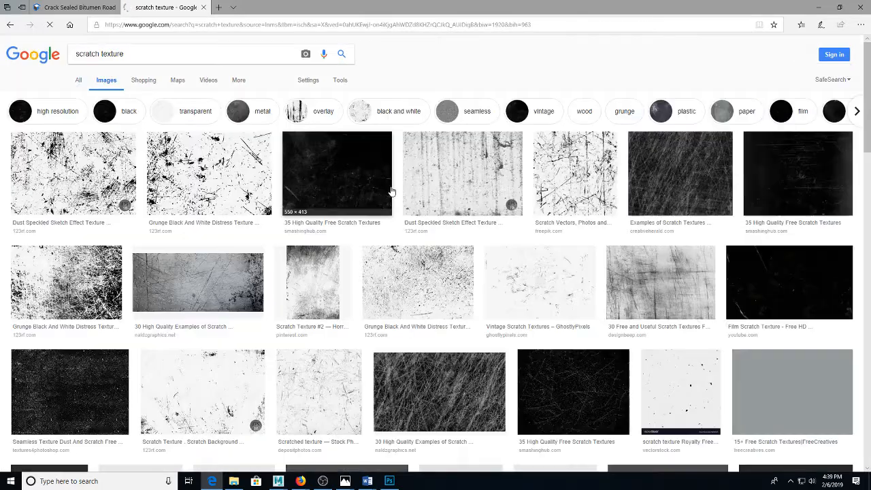
Step: Save the black-and-white Freepik scratch image as a JPEG named scratches in the vintage tin project's sourceimages folder
click(571, 193)
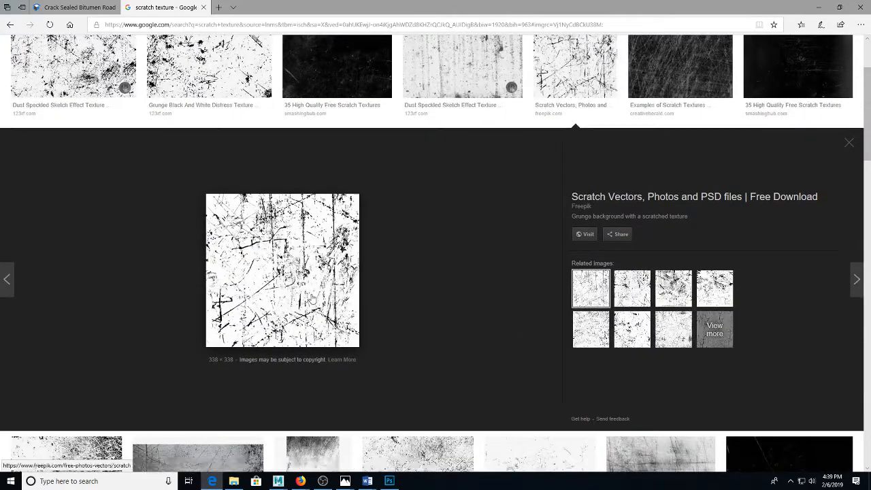
right_click(311, 294)
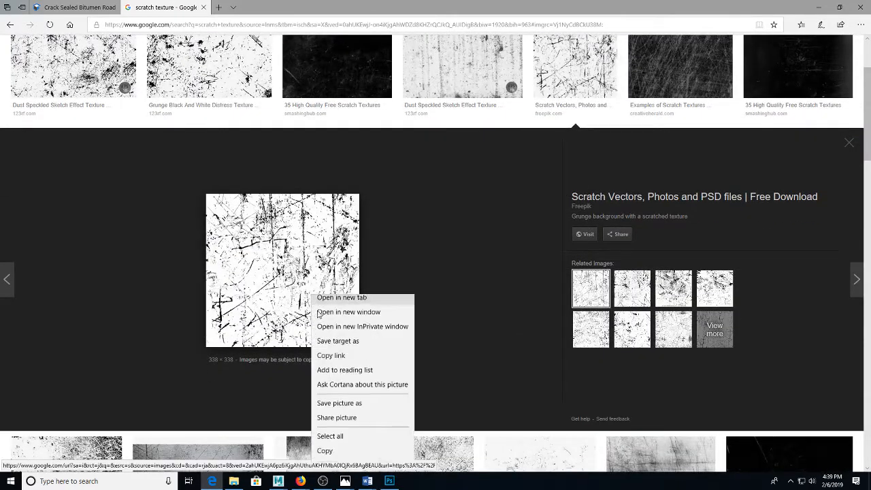
click(353, 411)
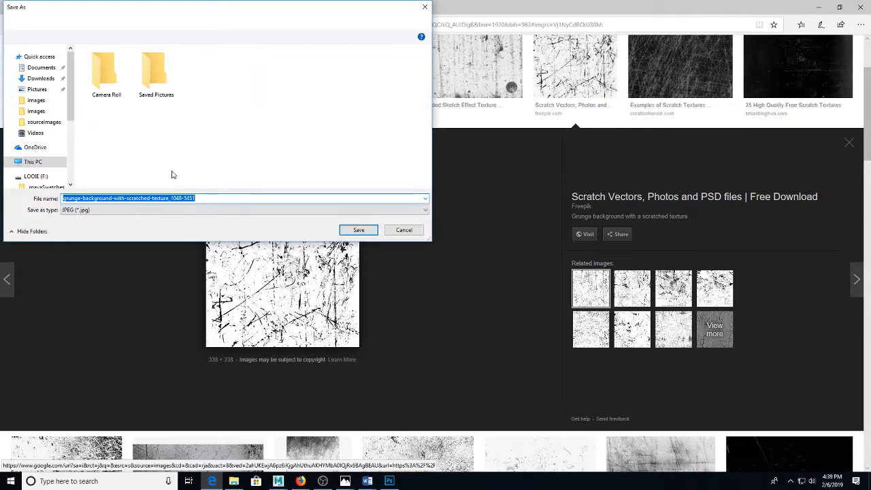
click(35, 176)
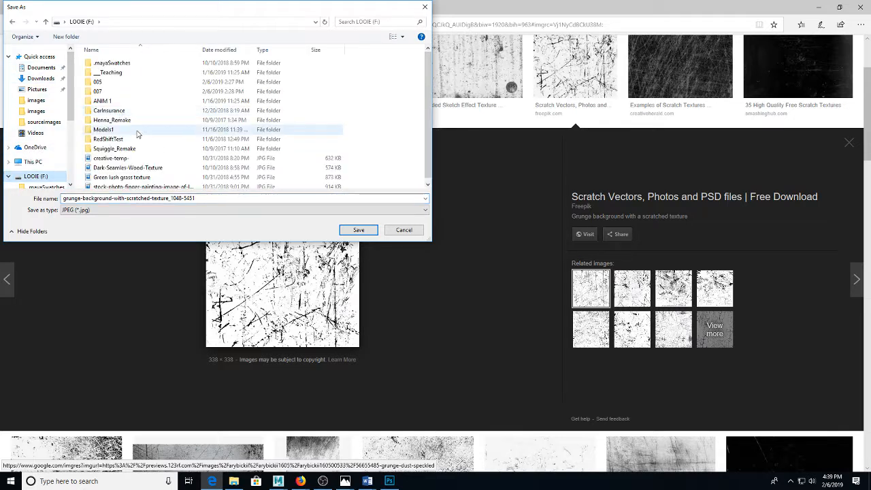
double_click(106, 72)
double_click(116, 101)
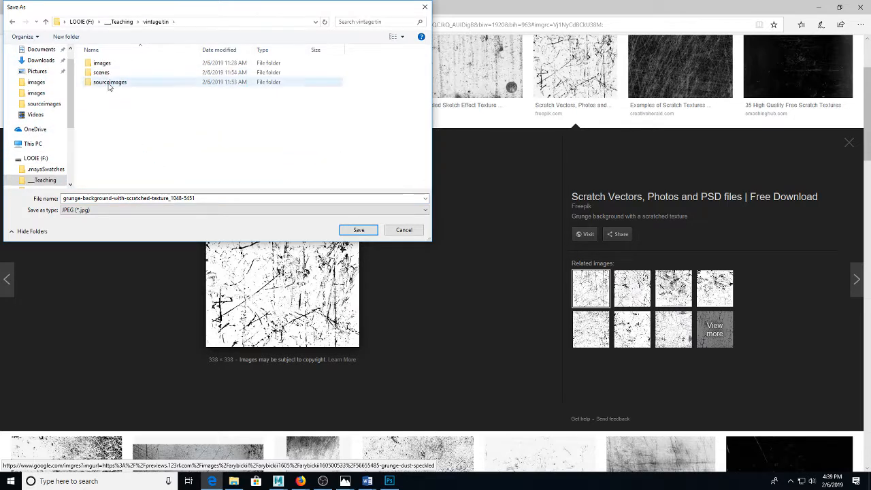
double_click(107, 81)
double_click(163, 198)
text(scratche)
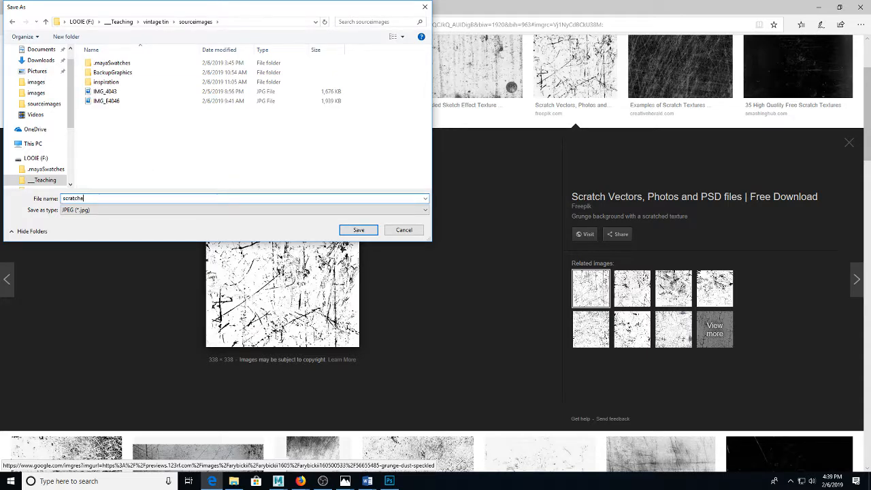
key(Return)
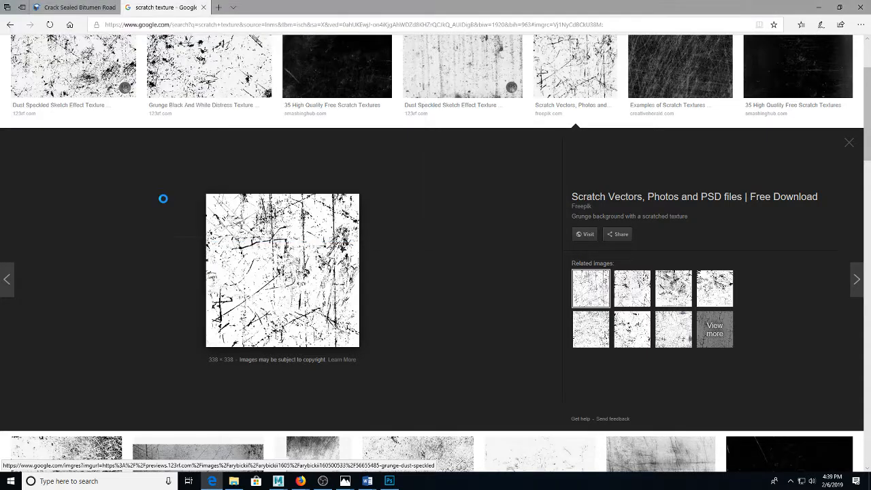
Step: Switch to Photoshop and place the scratches image from the sourceimages folder into the CanTex3 document
click(389, 481)
click(233, 481)
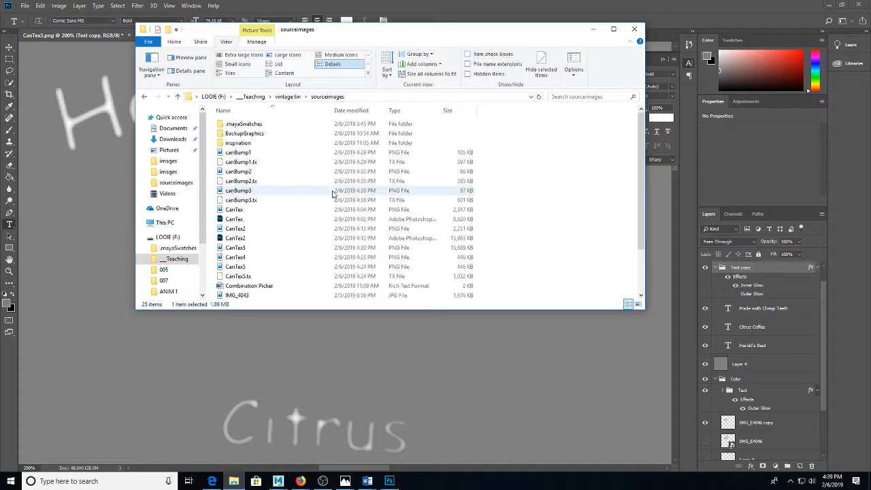
scroll(301, 138, down, 2)
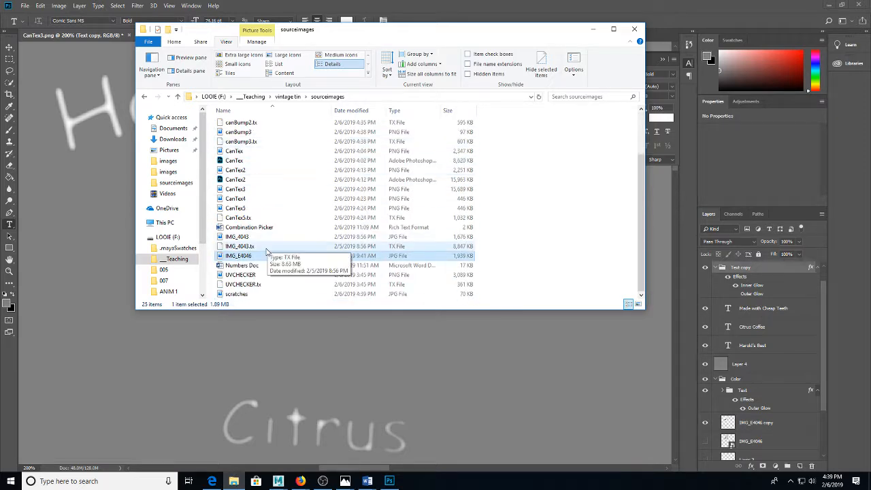
drag(236, 294, 264, 371)
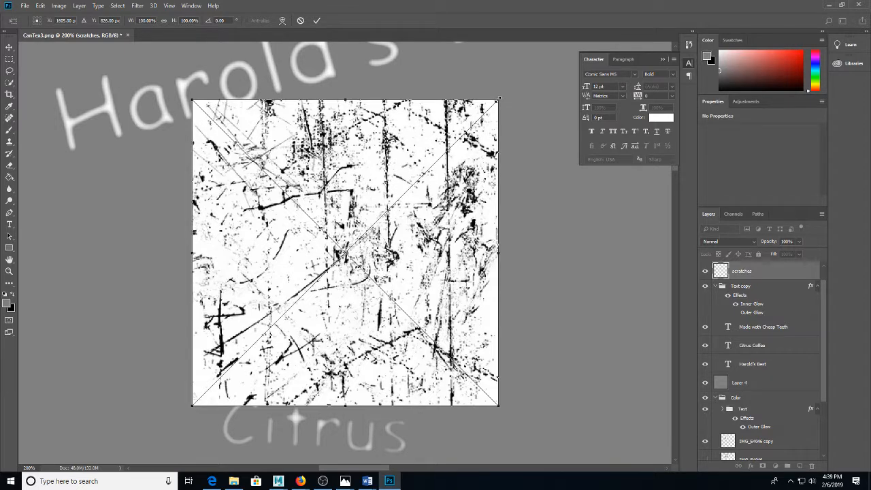
Step: Enlarge the placed scratches image to about 5.97 in square and set its layer's blend mode to Multiply
drag(499, 100, 540, 58)
key(Return)
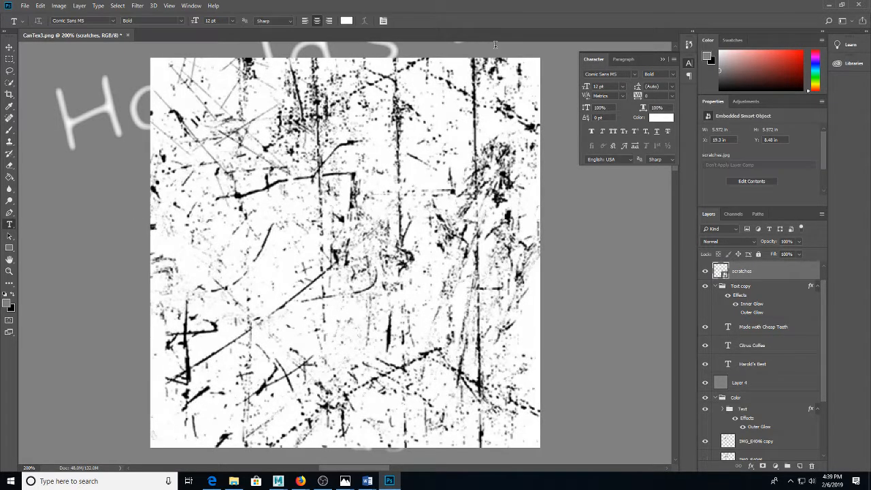
click(725, 242)
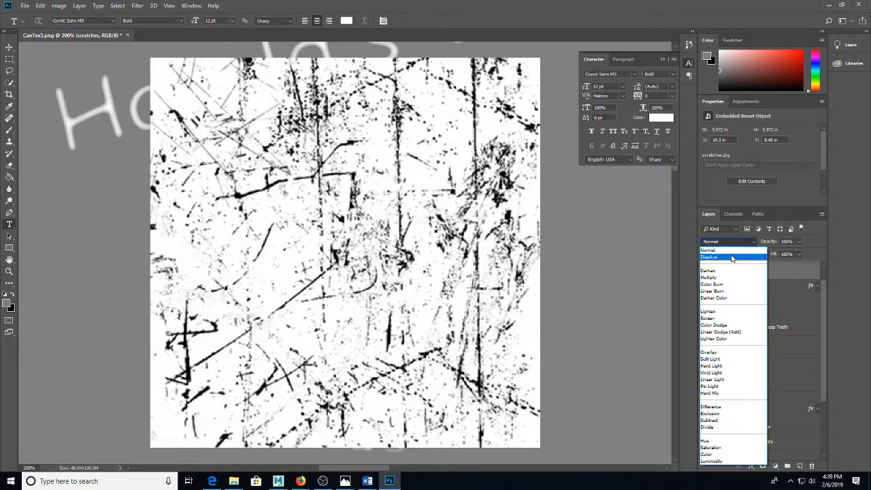
click(721, 276)
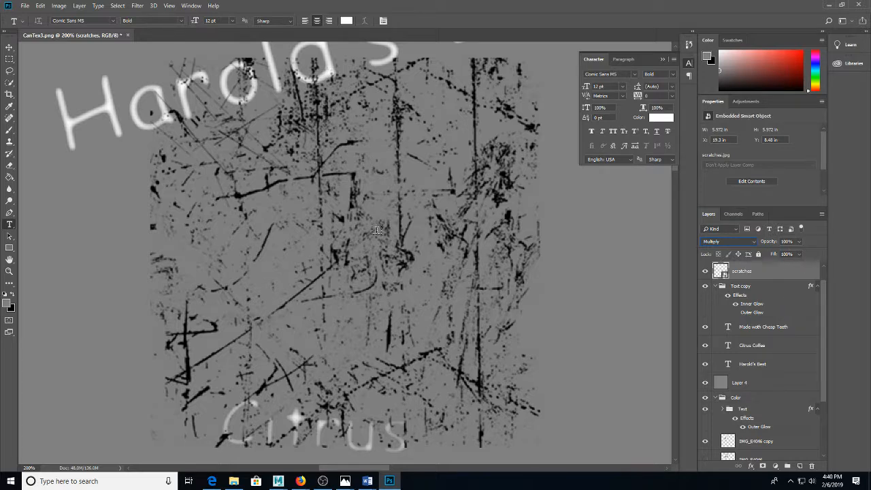
Step: Save the scratched bump map as a PNG copy named canBump4 in the sourceimages folder
key(ctrl+shift+s)
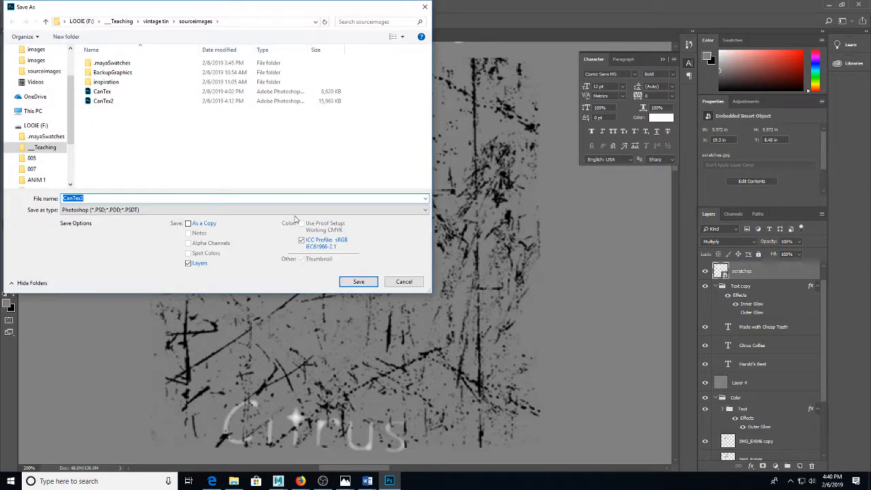
click(119, 210)
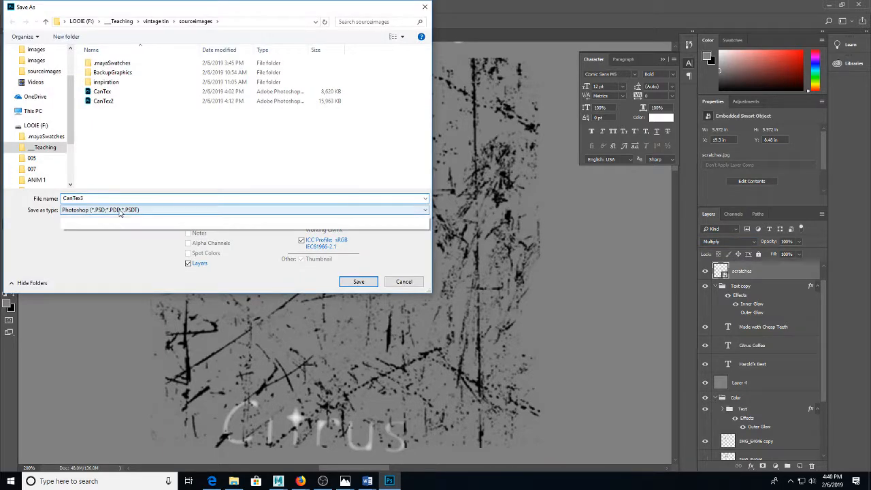
click(119, 335)
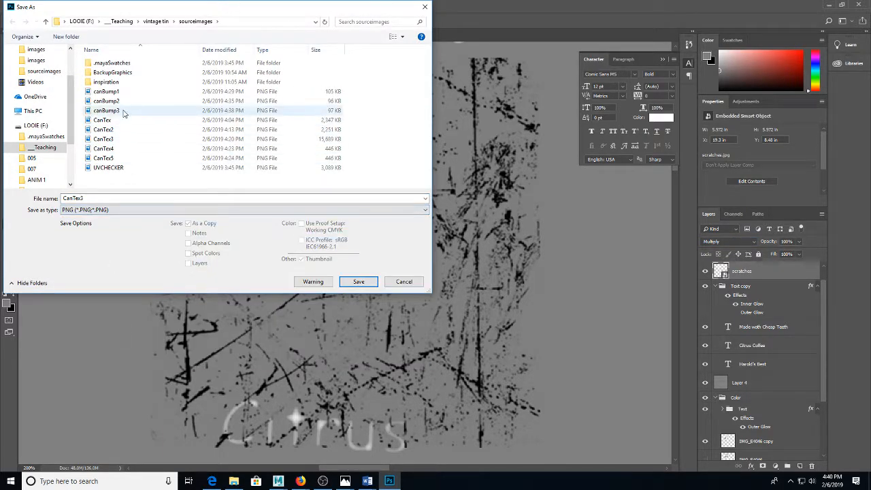
click(107, 110)
click(100, 199)
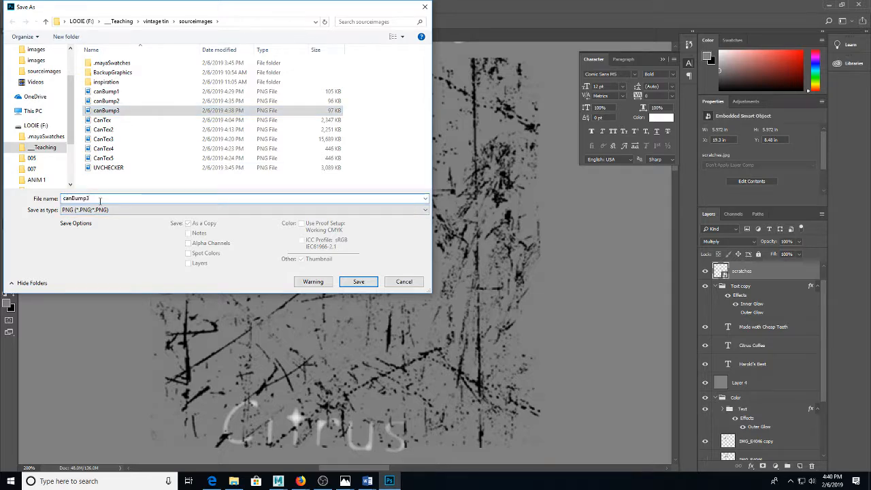
click(347, 280)
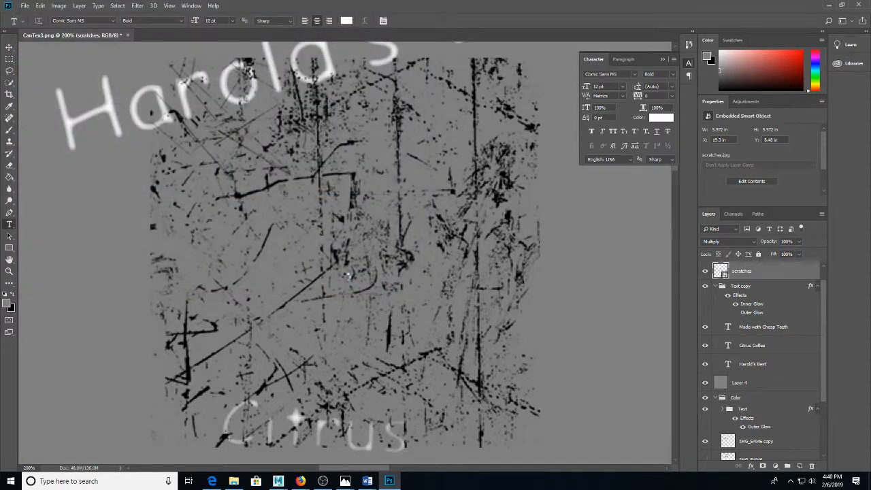
click(473, 142)
Step: Switch to Maya, change the bump file texture's image to canBump4.png, and inspect the scratches on the rendered can
mouse_move(284, 481)
click(347, 437)
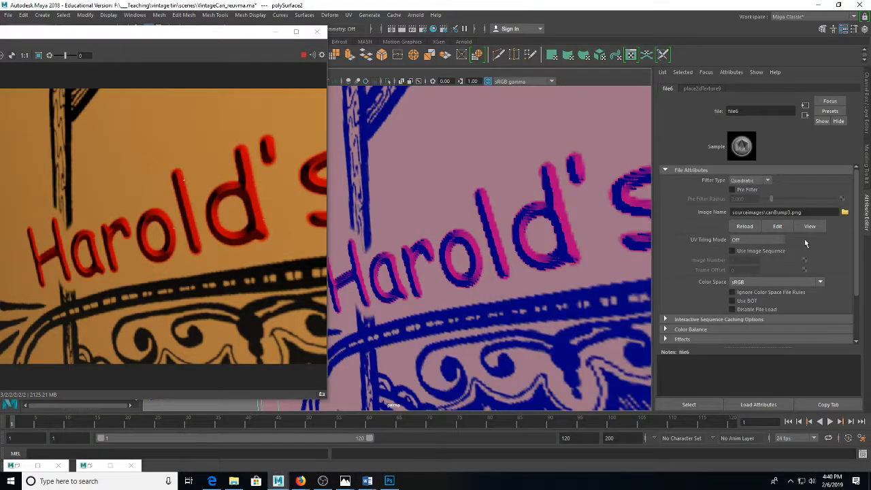
click(788, 211)
key(Return)
click(743, 227)
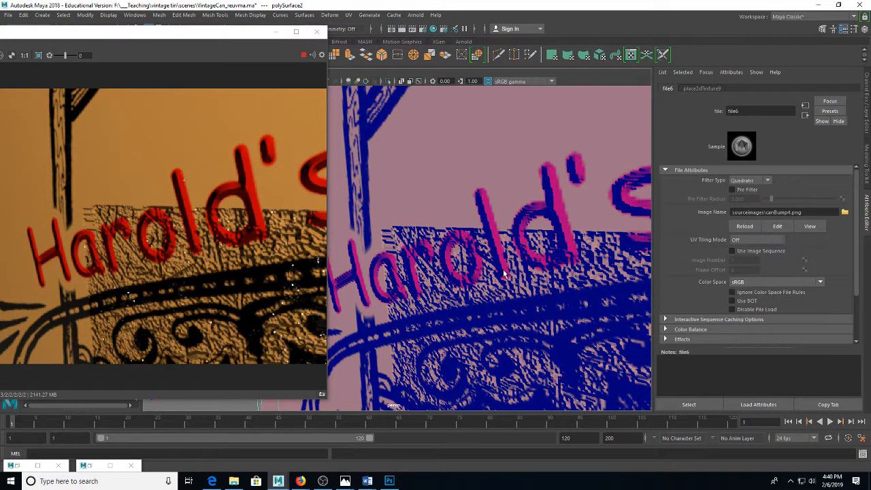
drag(503, 272, 480, 232)
scroll(481, 232, down, 5)
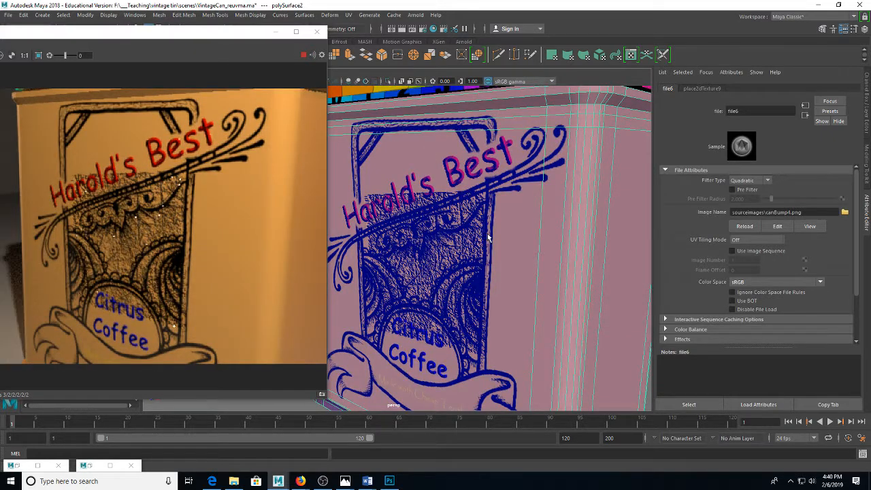
scroll(493, 235, up, 3)
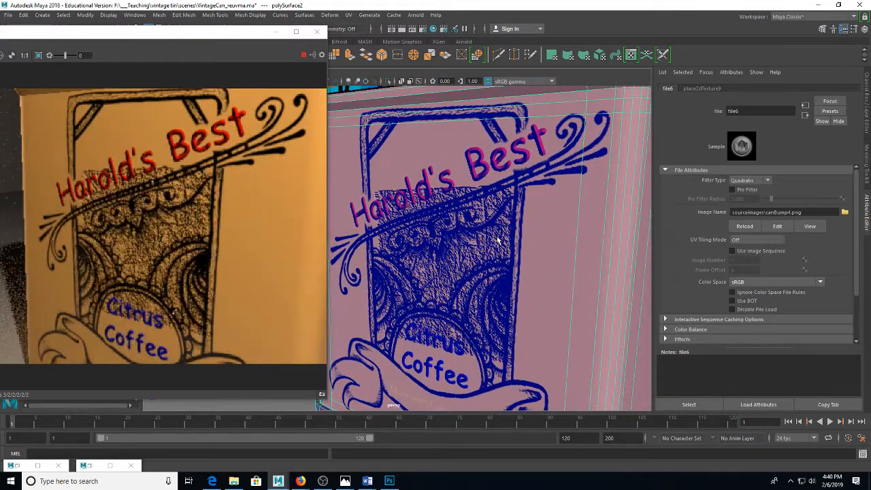
Step: Open the bump2d node from the CanTex material's bump mapping and set its bump depth to 1
click(743, 233)
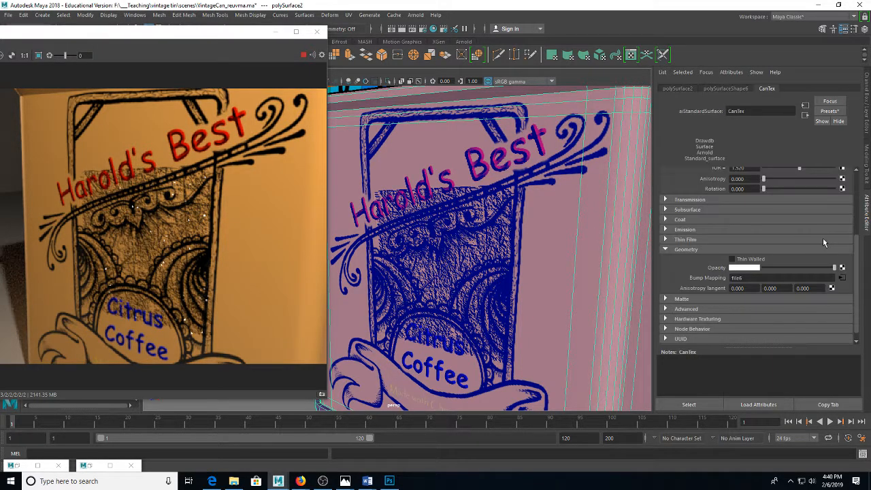
click(842, 278)
click(805, 117)
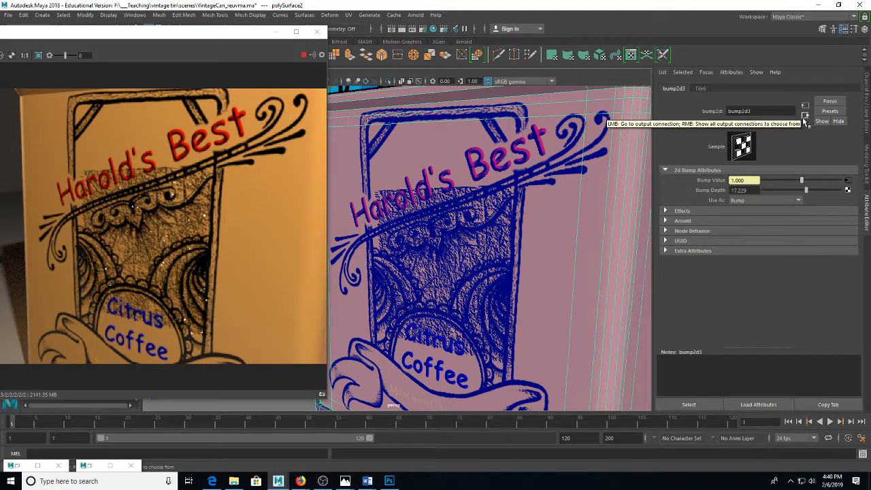
click(740, 190)
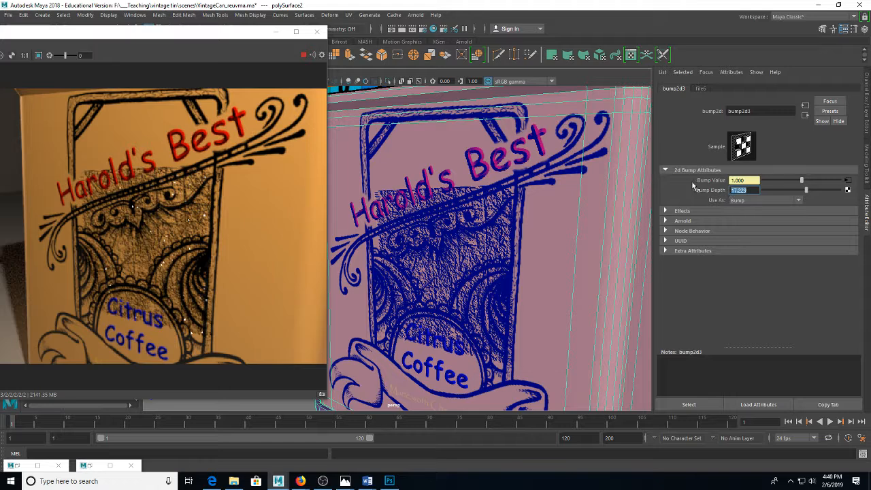
text(1)
key(Return)
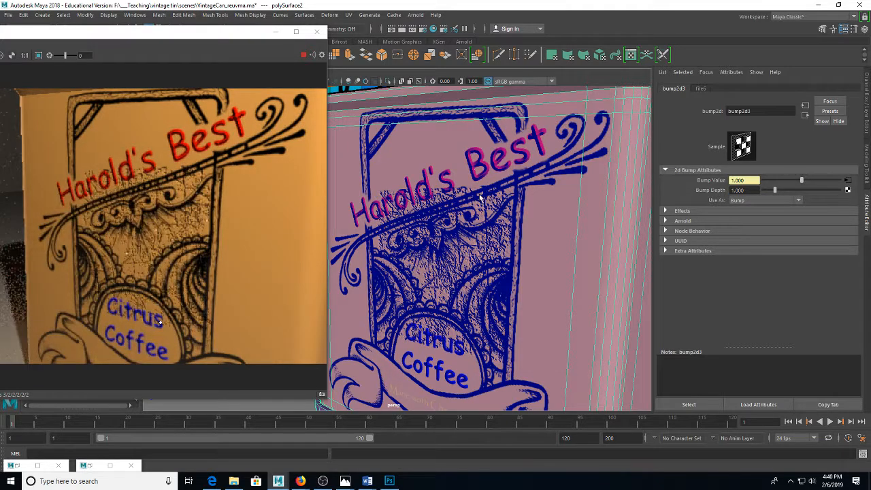
Step: Try a bump depth of 0.01 while viewing the scratched area of the label up close
scroll(480, 197, up, 4)
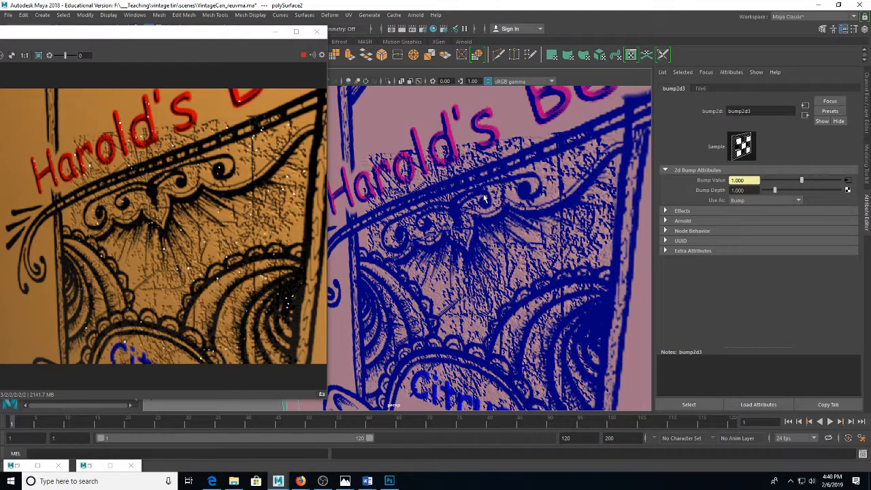
click(738, 190)
text(0.01)
key(Return)
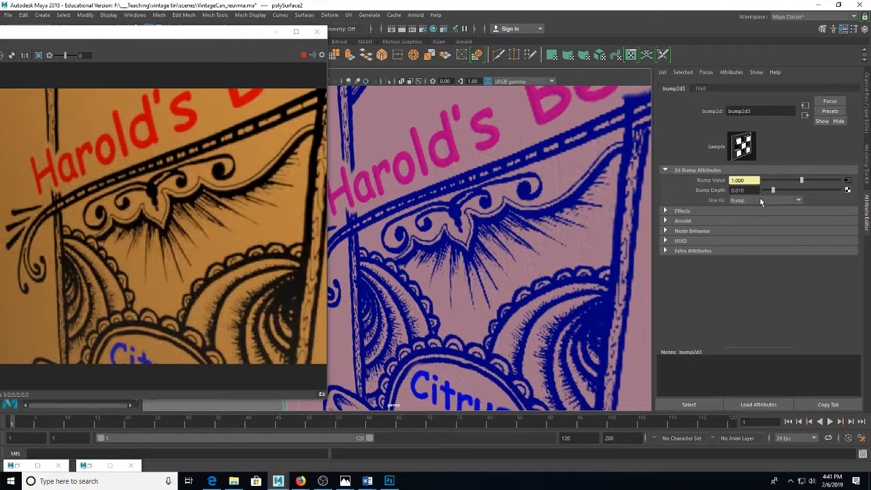
Step: Try a bump depth of 0.1 for the can's scratches and lettering
click(740, 190)
text(0.1)
key(Return)
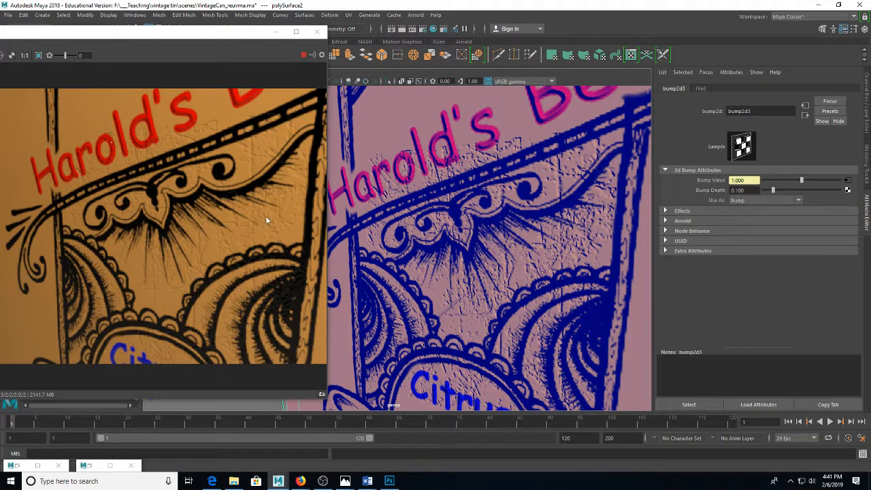
Step: Examine the lettering and scratch relief in the render, both close up and across the whole can front
scroll(265, 219, up, 2)
scroll(265, 219, down, 2)
scroll(522, 233, up, 3)
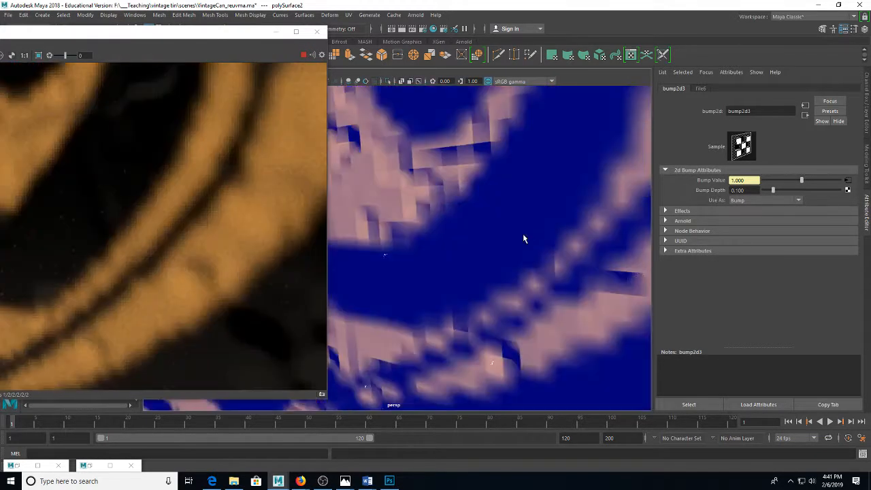
scroll(523, 234, down, 2)
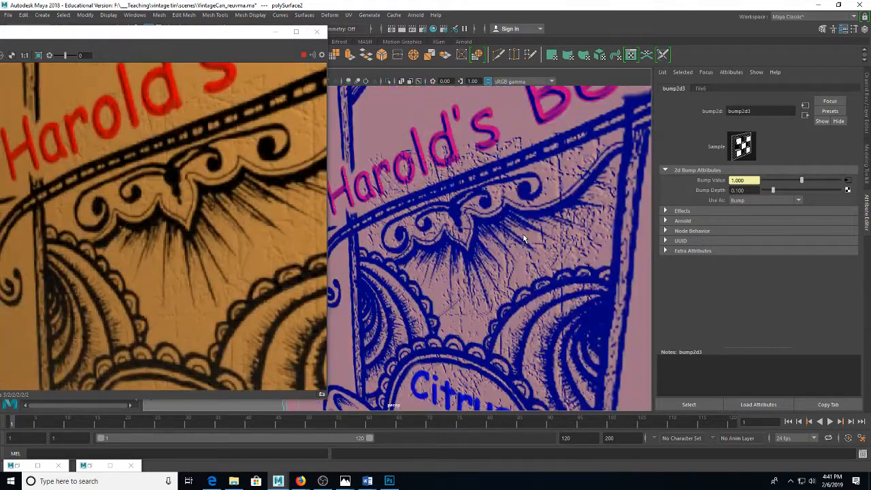
scroll(523, 238, down, 3)
scroll(265, 213, up, 2)
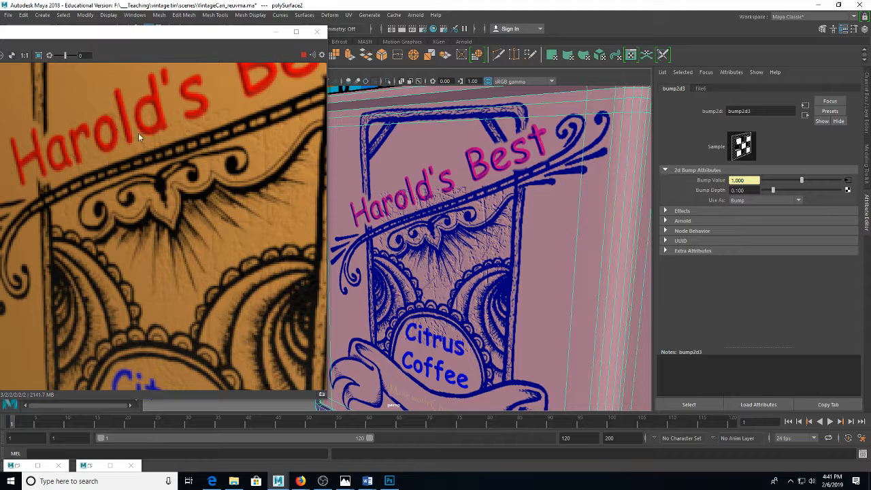
scroll(478, 182, down, 5)
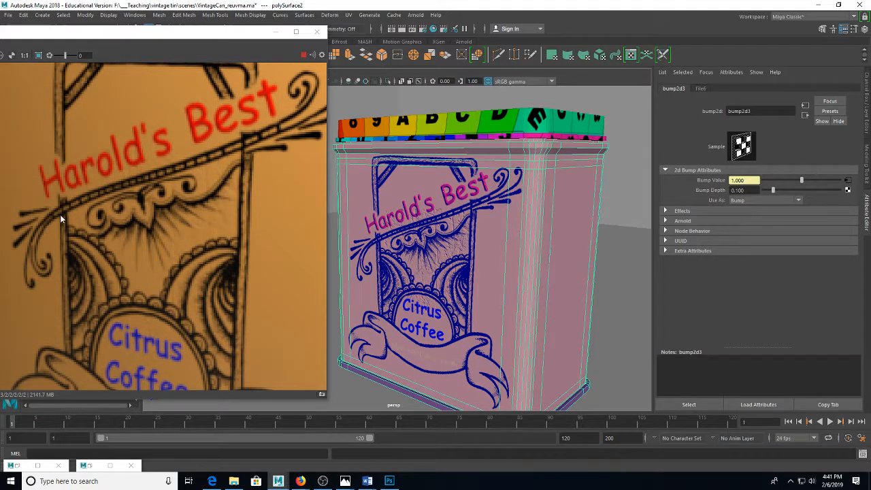
scroll(185, 164, down, 2)
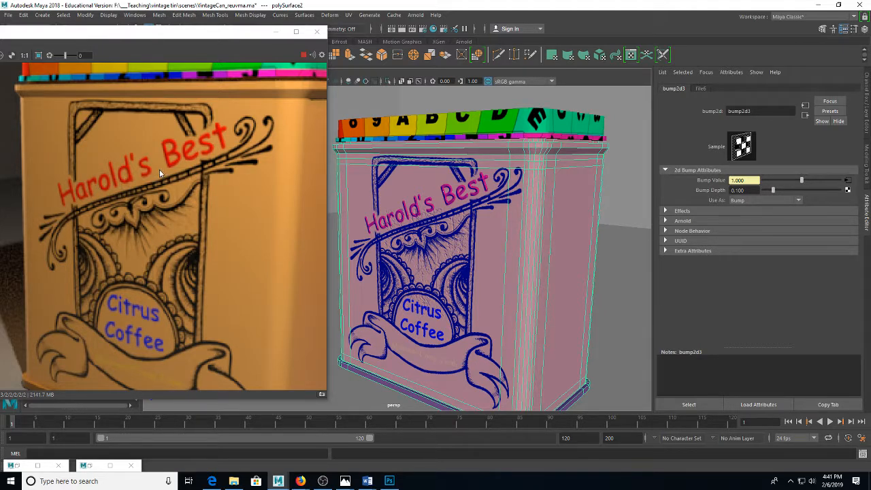
Step: Set the can's bump depth back to 1
click(751, 191)
text(1)
key(Return)
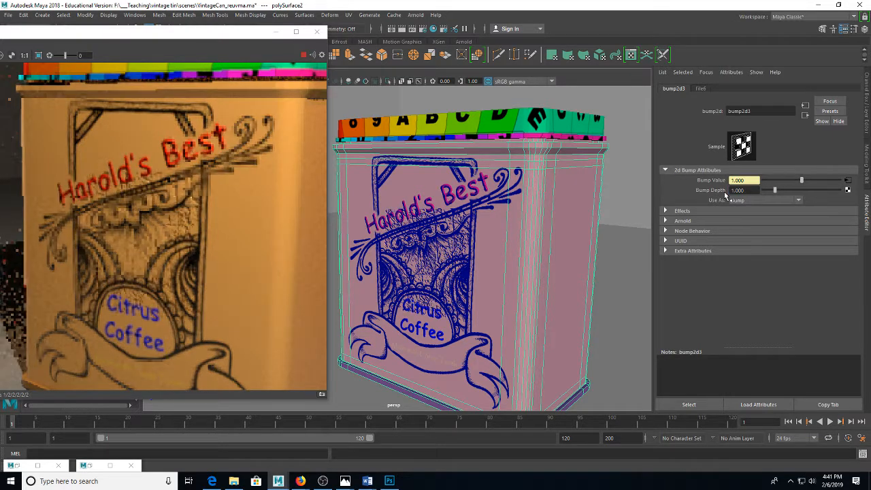
Step: Switch to Photoshop and reduce the scratches layer's opacity to 7%
click(389, 482)
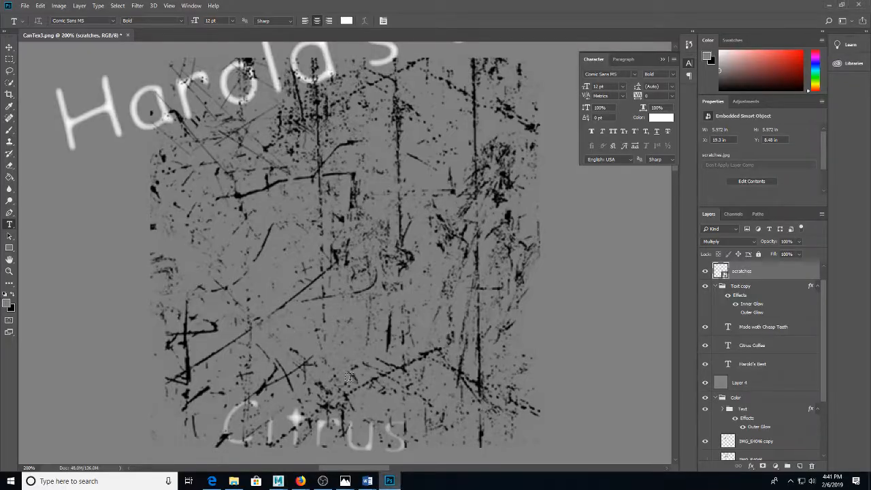
click(799, 241)
drag(800, 252, 759, 254)
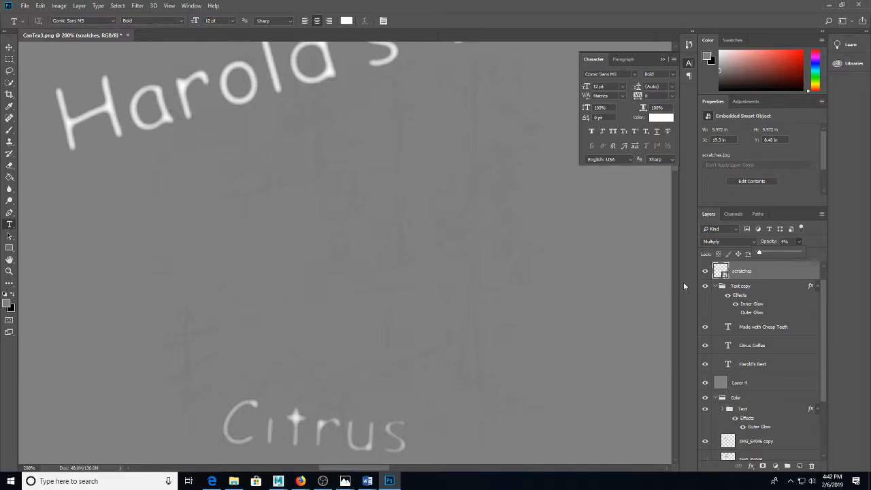
drag(758, 253, 760, 252)
Step: Save a PNG copy of the bump texture as canBump5 in the sourceimages folder
key(ctrl+shift+s)
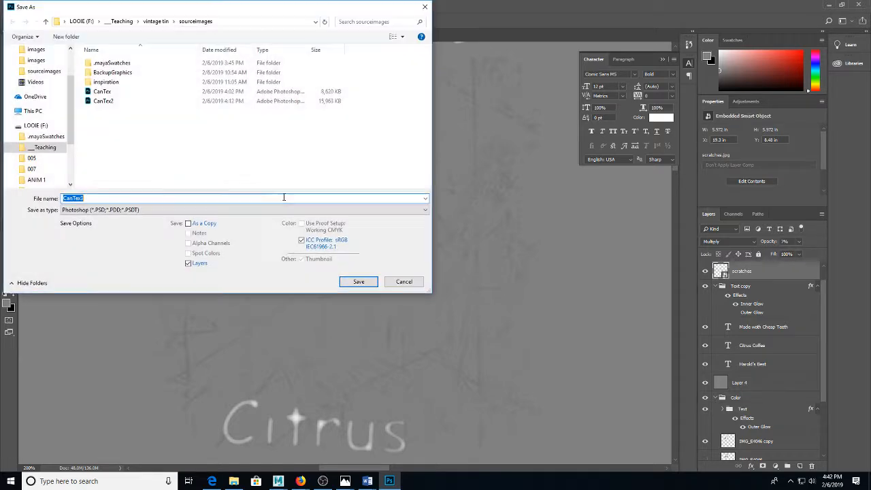
click(102, 100)
click(105, 210)
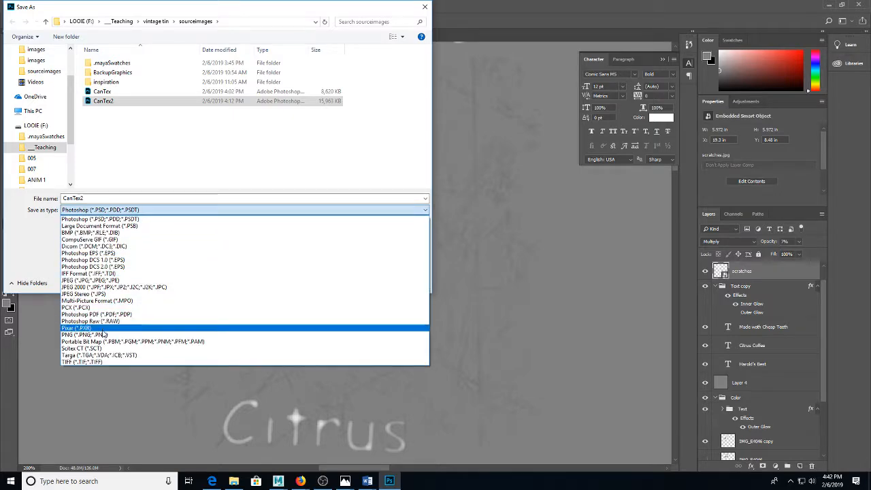
click(104, 334)
click(106, 120)
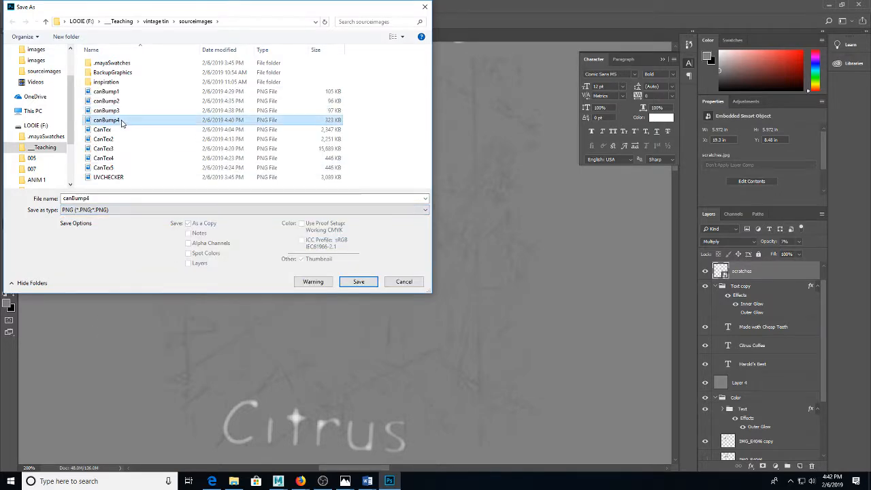
click(110, 198)
key(BackSpace)
text(5)
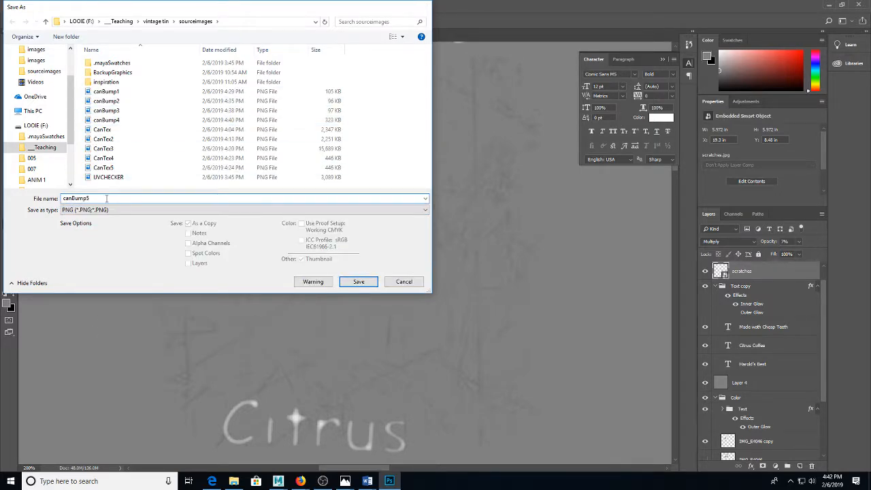
key(Return)
key(Return)
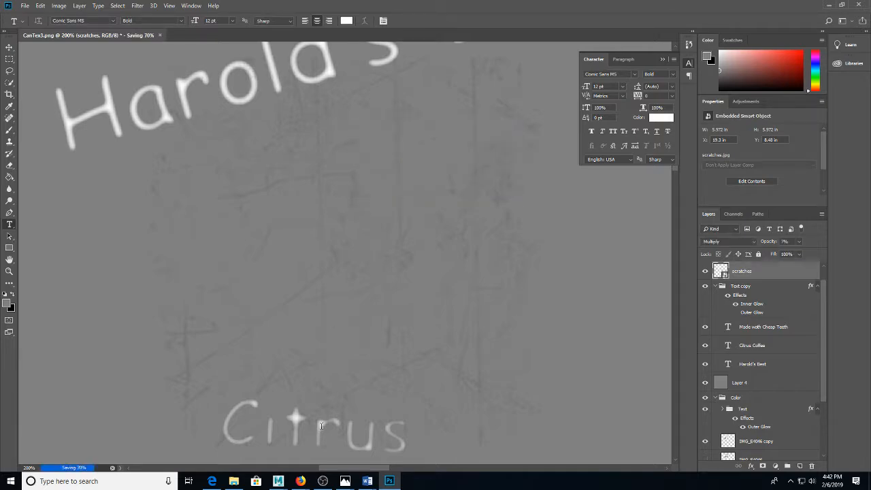
Step: Switch to Maya, point the bump file texture to canBump5.png, and view the label's relief up close
click(278, 481)
click(330, 438)
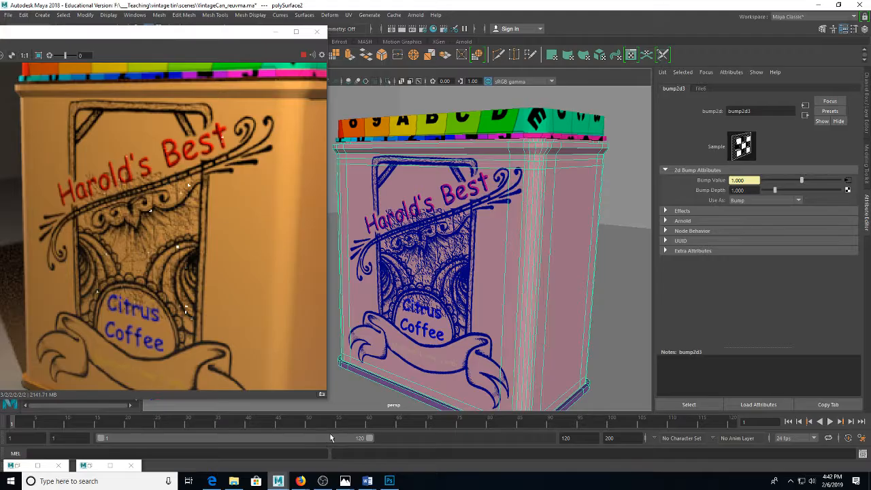
click(846, 182)
drag(787, 213, 791, 214)
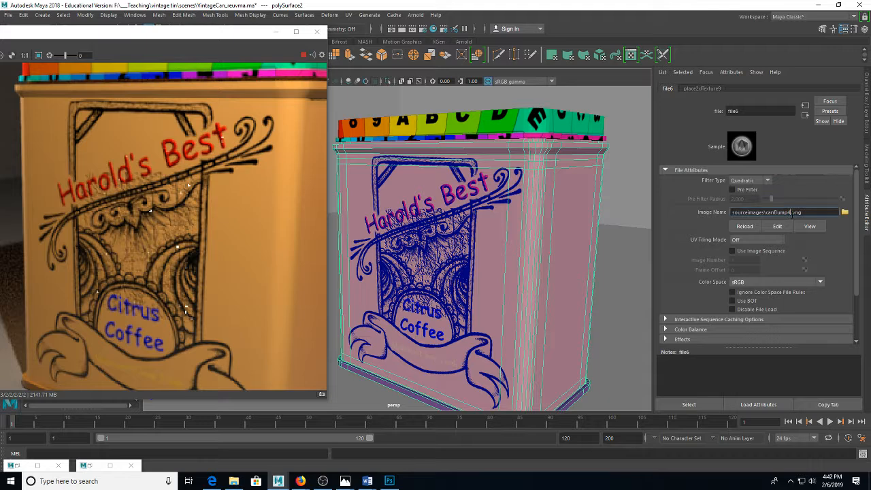
text(5)
key(Return)
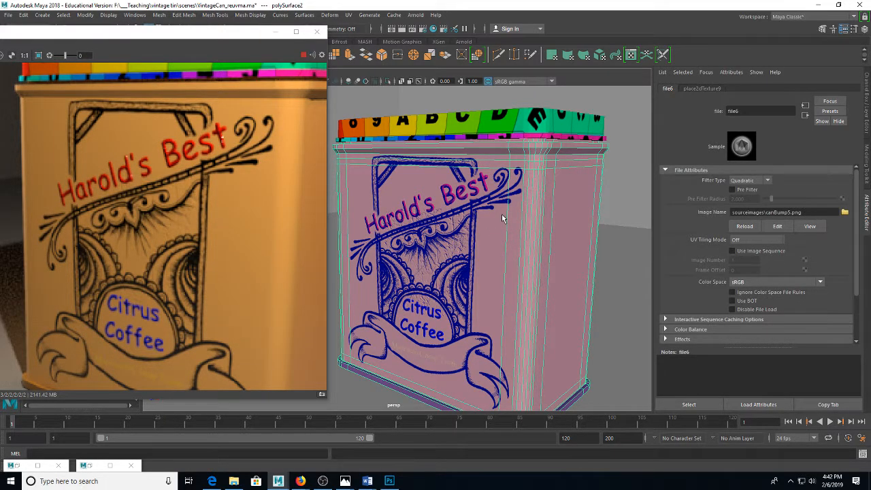
scroll(502, 218, up, 5)
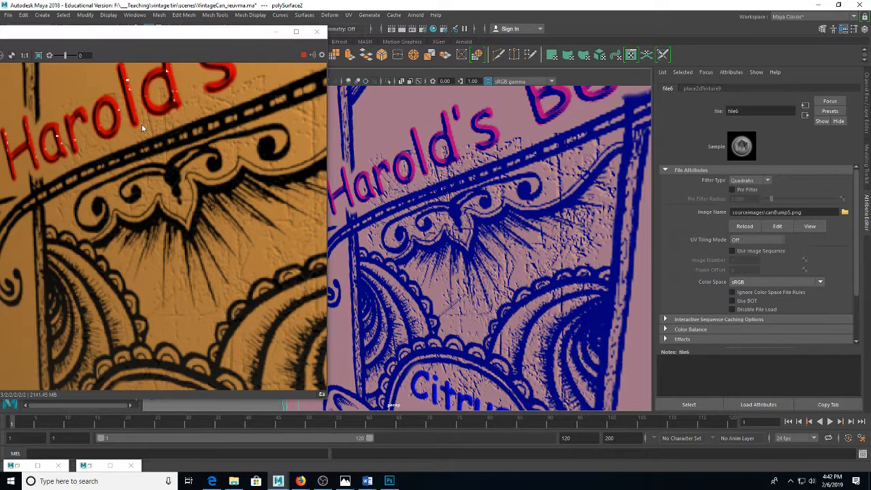
click(442, 131)
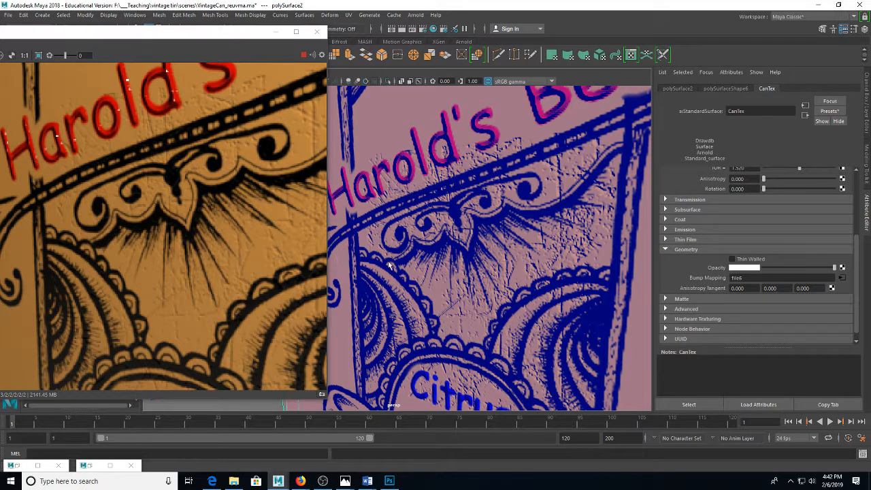
right_click(563, 219)
click(594, 204)
key(alt+Tab)
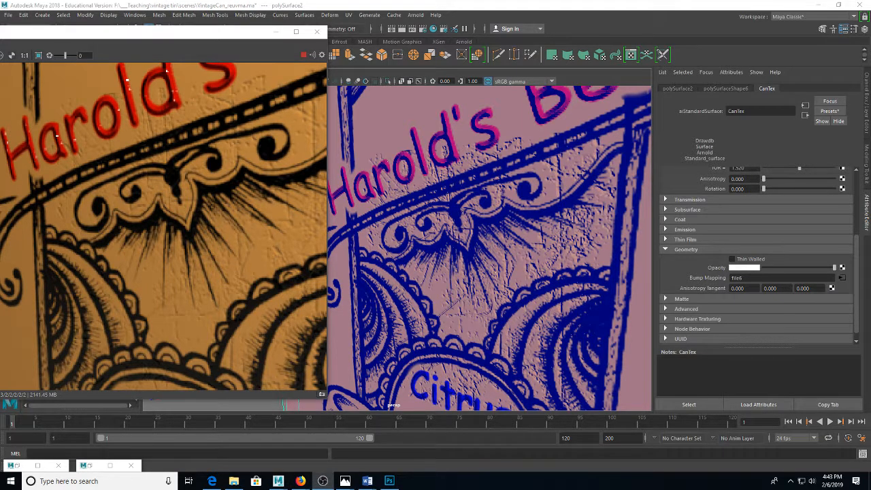
key(alt+Tab)
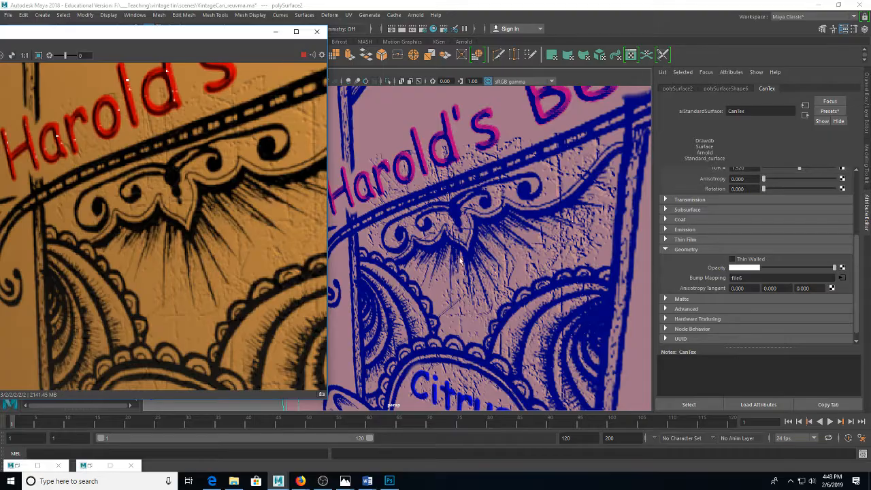
Step: Switch to Photoshop, group the scratches, Text copy and Layer 4 layers as Bump, and collapse the Color group
click(389, 481)
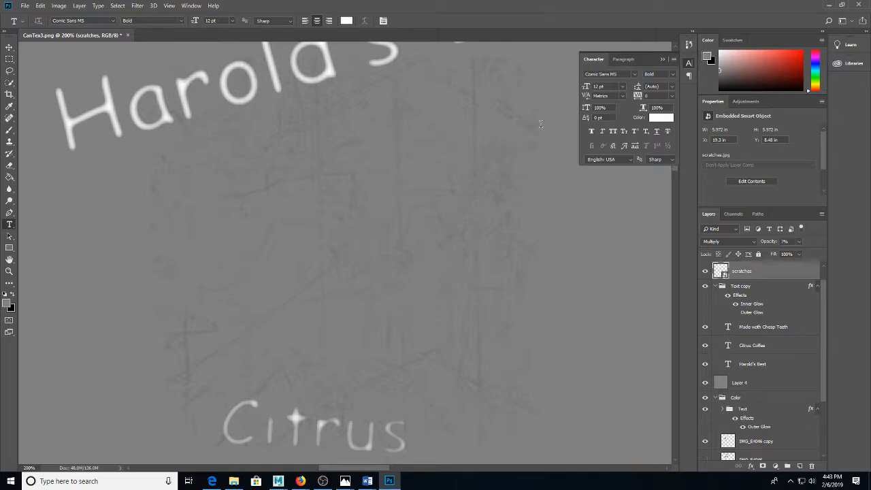
click(740, 287)
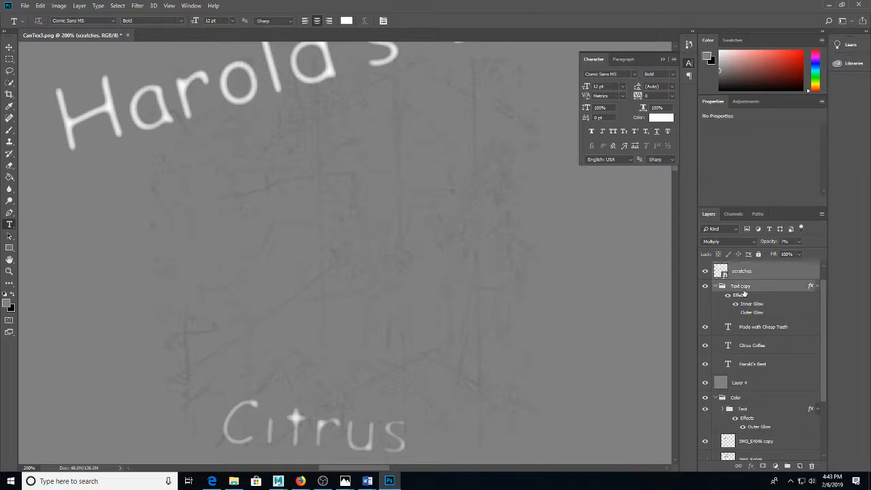
shift+click(741, 382)
key(ctrl+g)
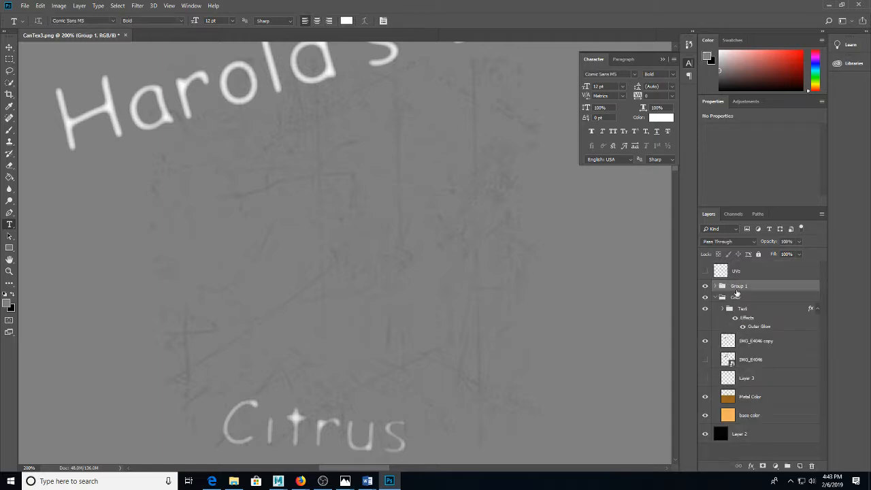
double_click(735, 286)
text(Bump)
key(Return)
click(718, 297)
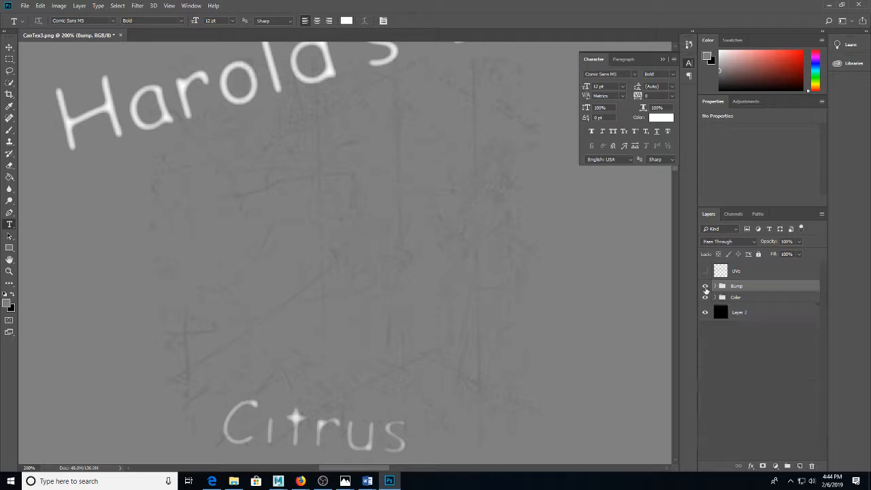
Step: Hide and reshow the Bump group to compare the whole label's colour artwork with its bump texture
scroll(363, 210, down, 2)
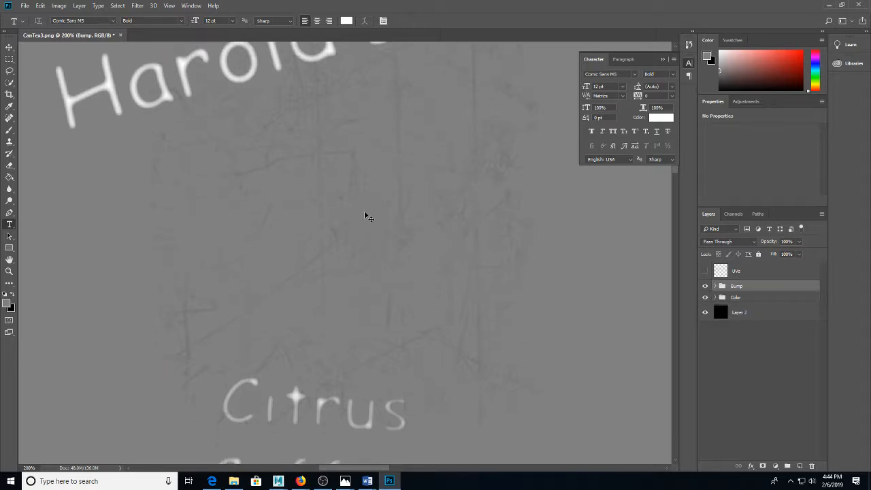
key(ctrl+minus)
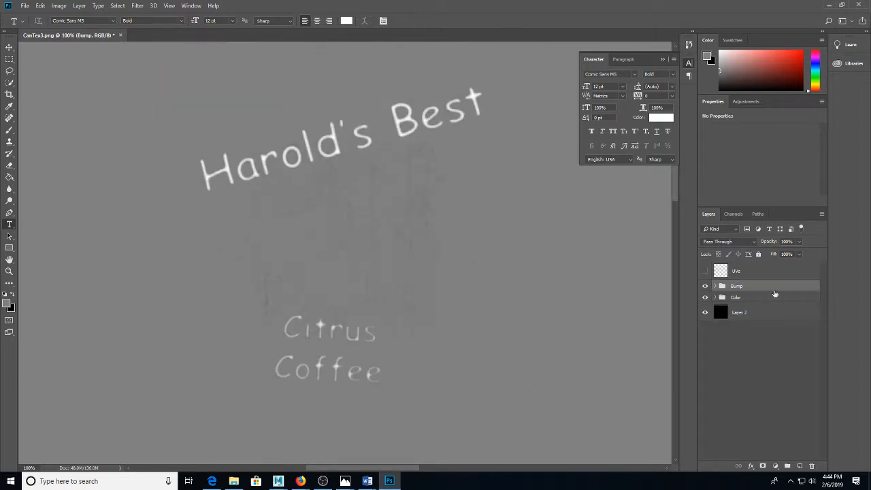
click(704, 286)
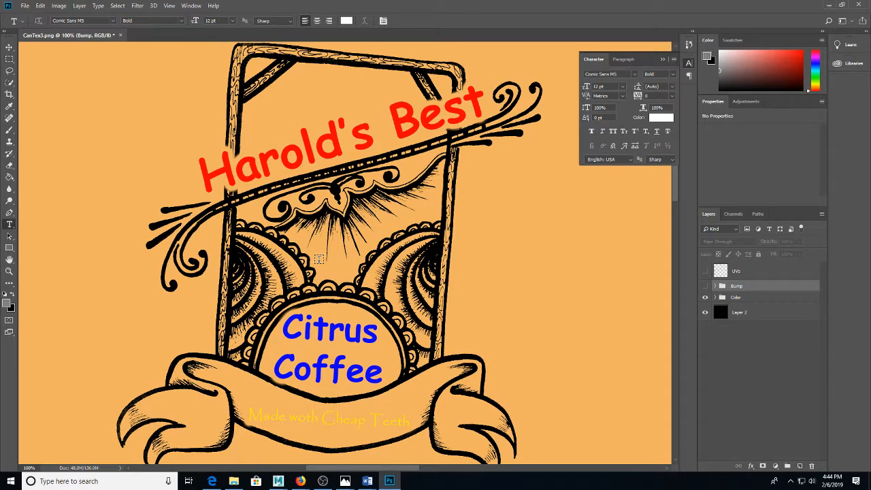
click(705, 287)
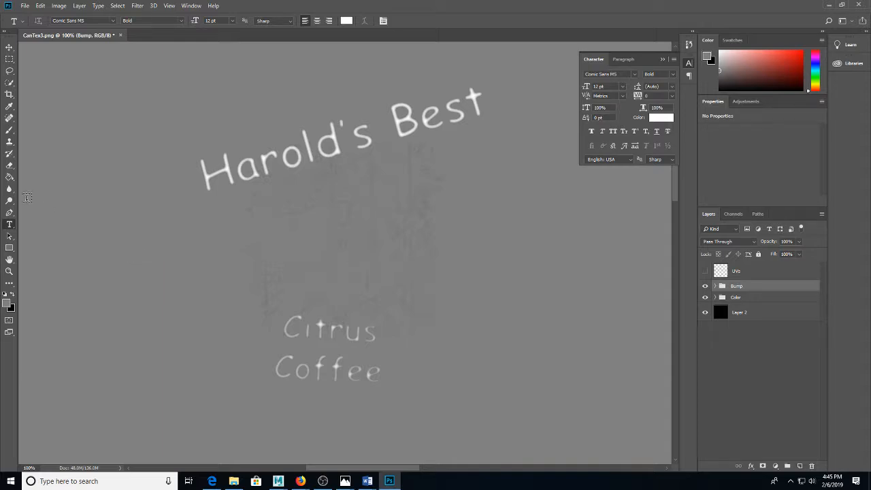
click(7, 303)
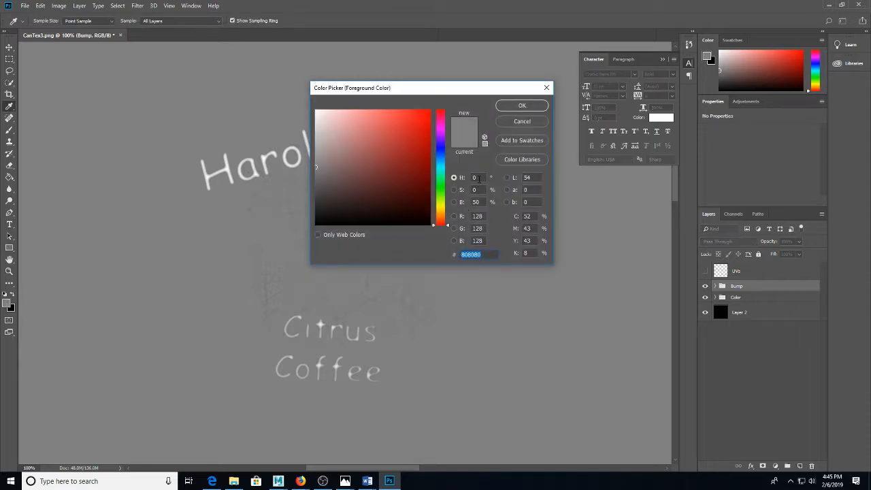
double_click(476, 202)
text(18)
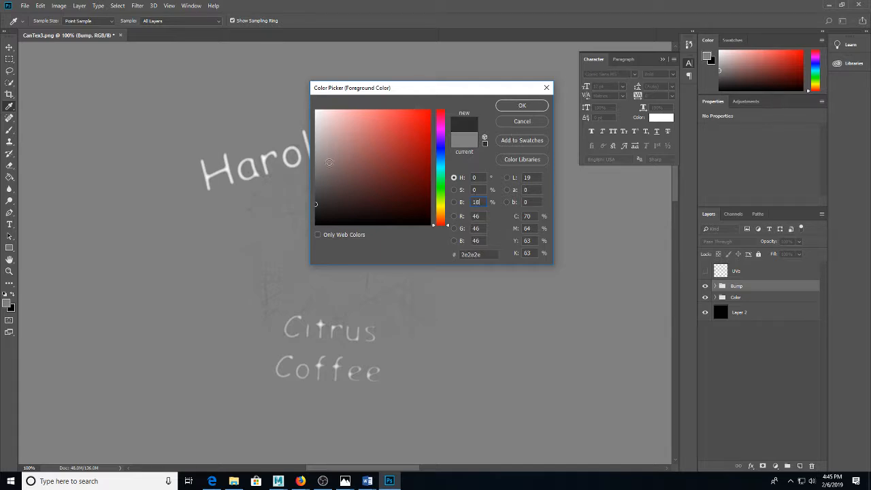
click(521, 121)
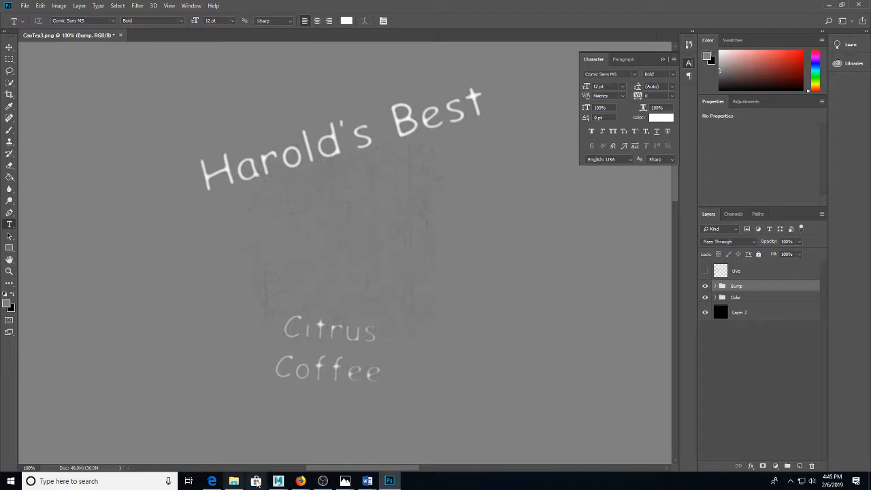
Step: Switch to Maya, stop the live render, and turn on smooth mesh preview for the can body
mouse_move(281, 481)
click(308, 448)
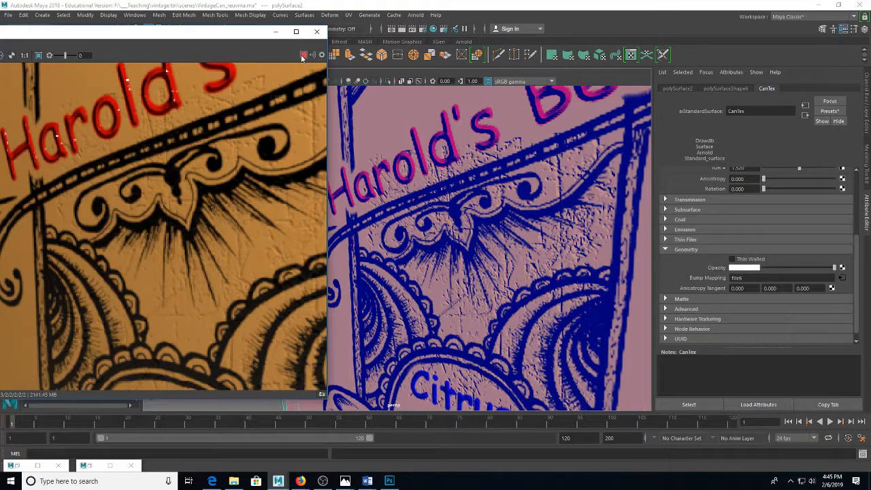
scroll(459, 238, down, 5)
right_click(455, 231)
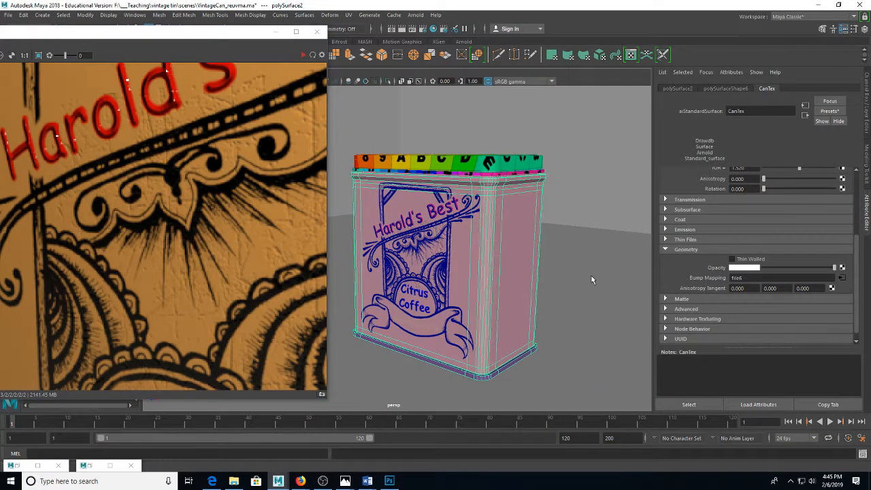
click(596, 277)
click(510, 328)
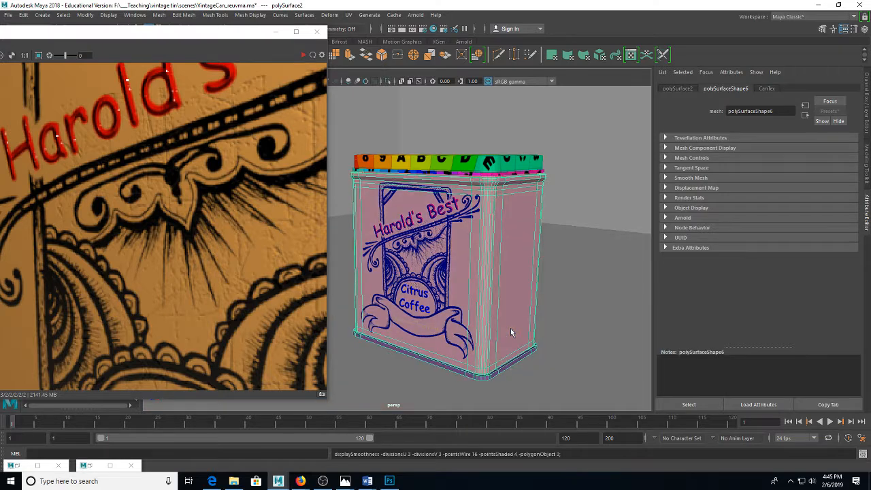
Step: Isolate the can body without its lid in the viewport, minimize the render window, and select the can body
click(553, 341)
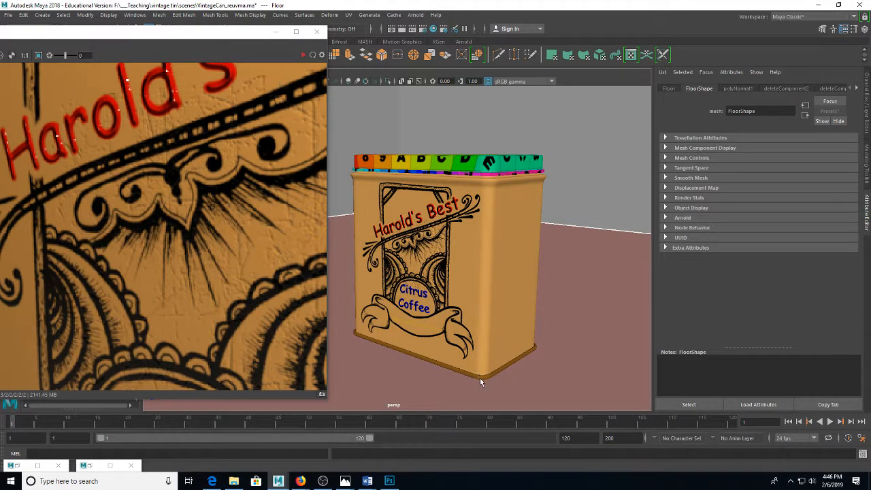
click(495, 258)
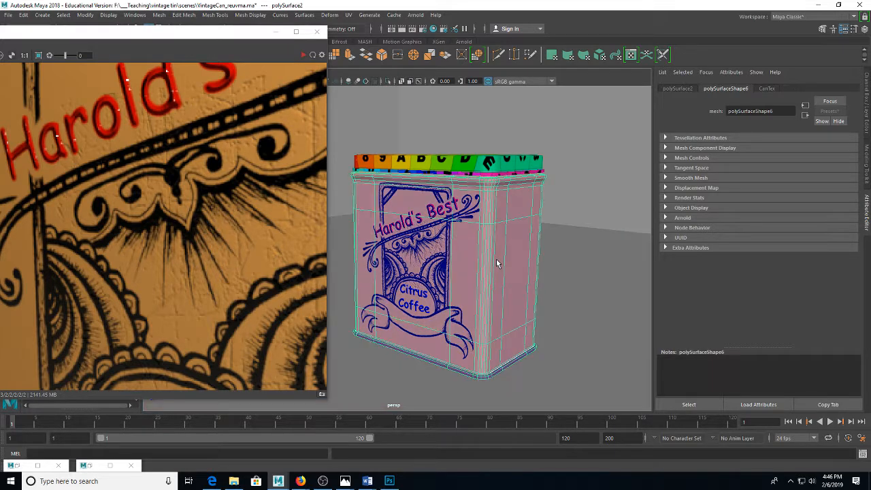
key(ctrl+1)
drag(510, 216, 514, 228)
click(556, 218)
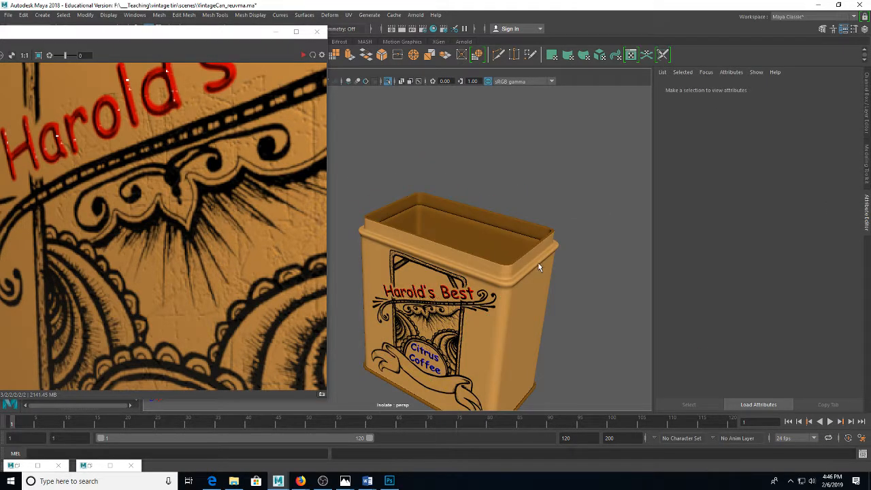
drag(538, 267, 521, 235)
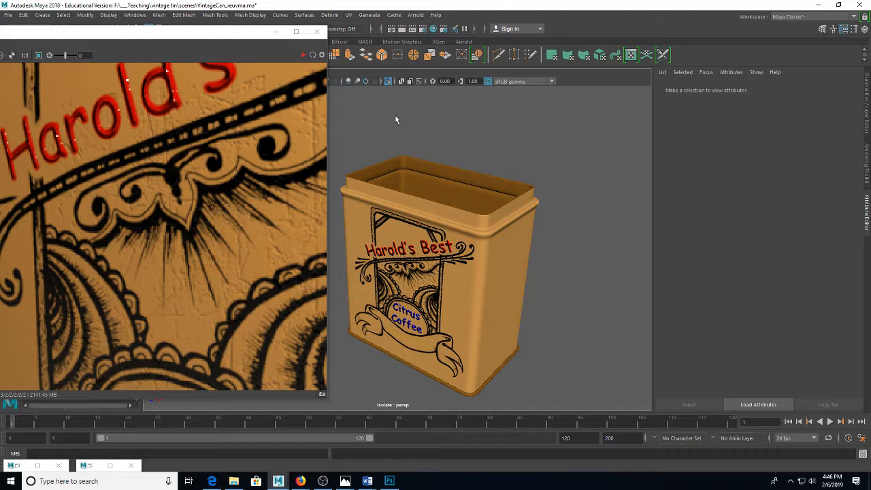
click(282, 32)
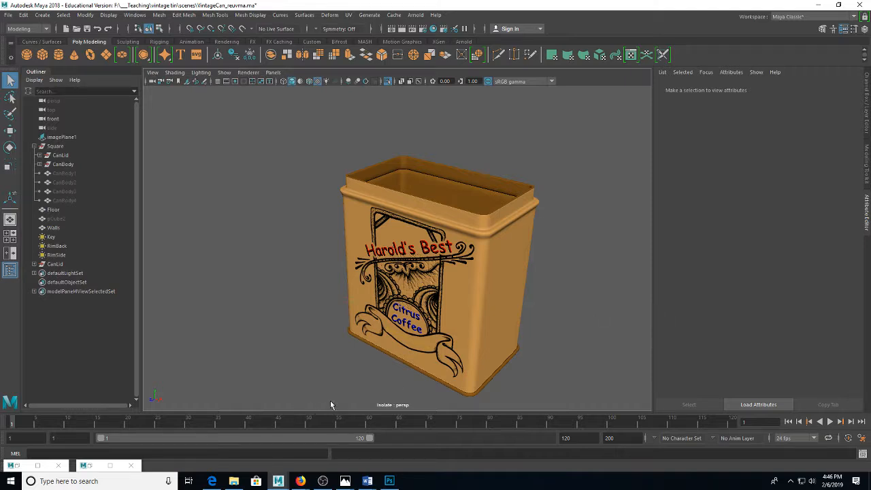
click(462, 285)
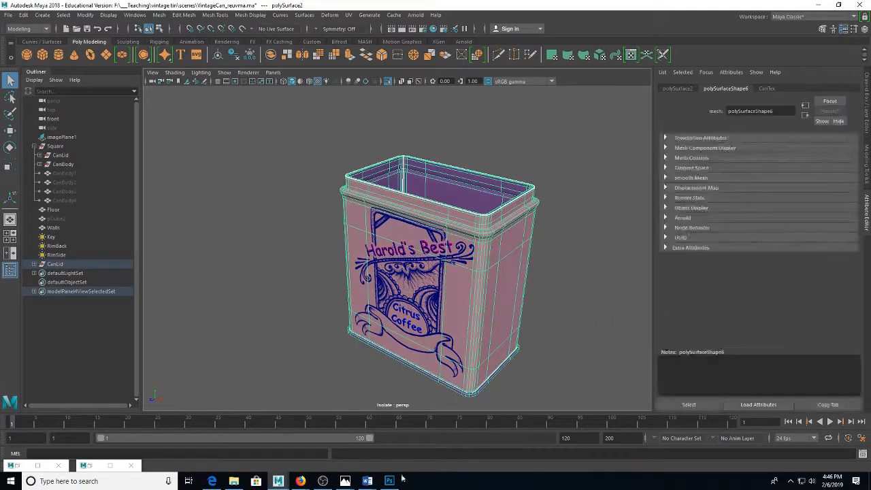
Step: Switch to Photoshop and hide the Bump group to show the label's colour artwork
click(389, 481)
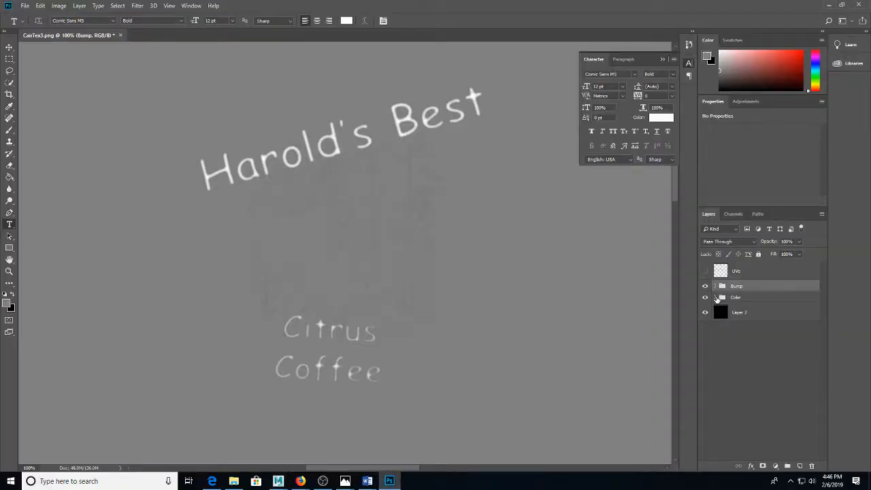
click(714, 297)
click(714, 297)
click(704, 285)
scroll(416, 278, down, 2)
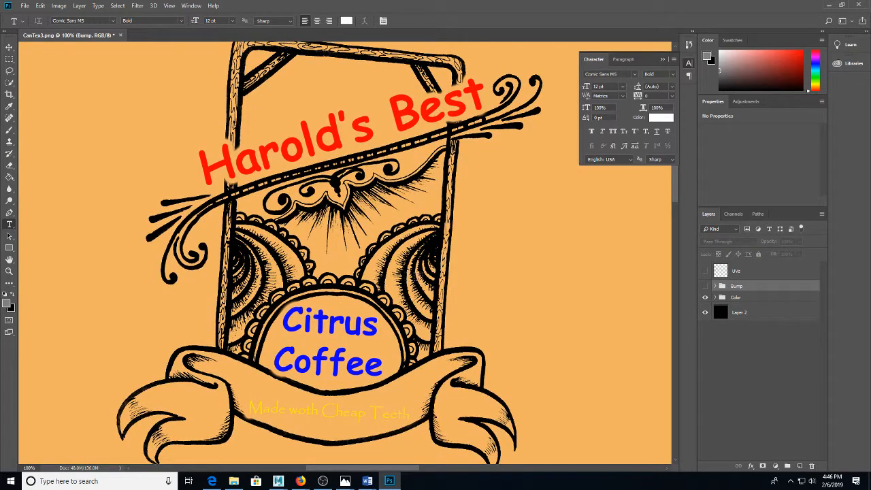
scroll(454, 422, down, 3)
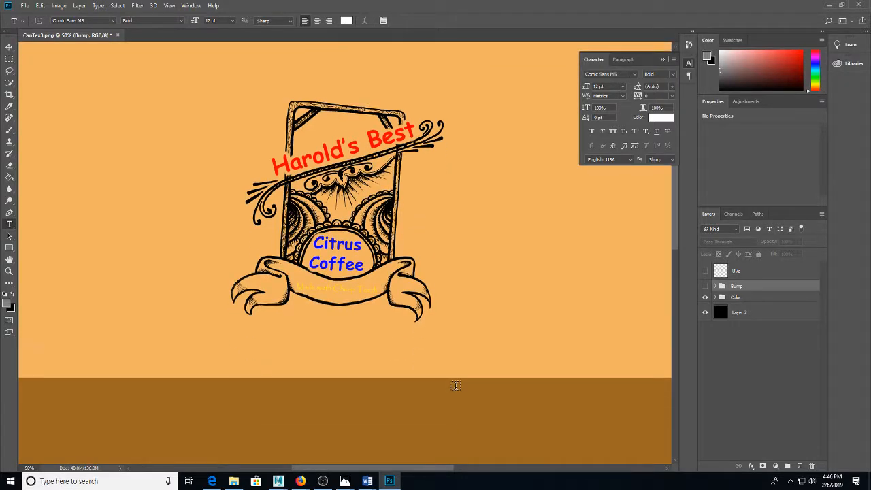
Step: Duplicate the Metal Color and base color layers above the Bump group and group the copies as Metal
click(716, 297)
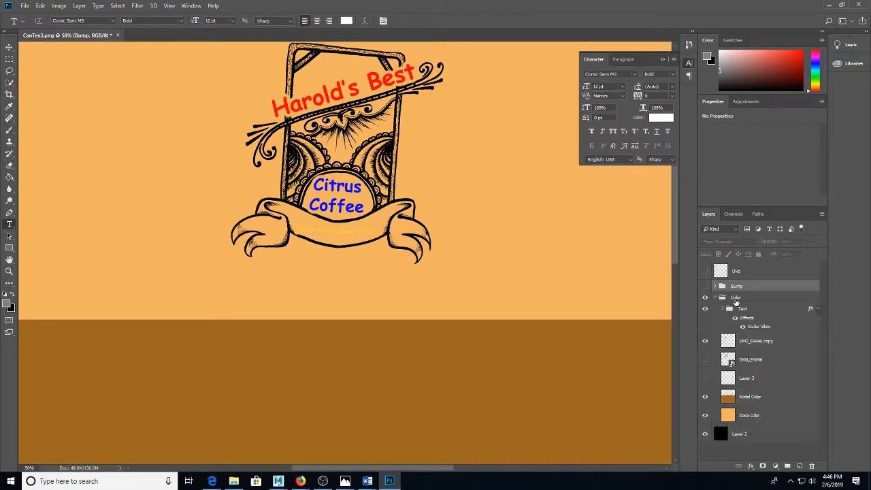
click(753, 411)
shift+click(752, 399)
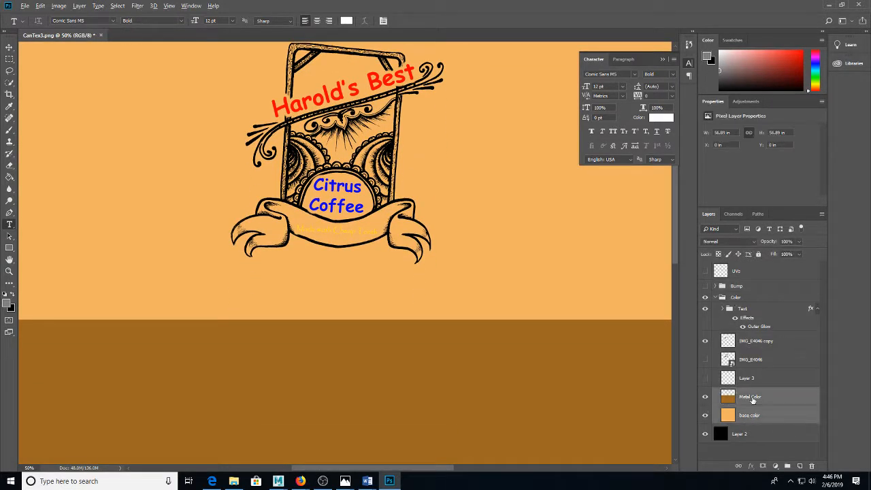
drag(752, 399, 748, 289)
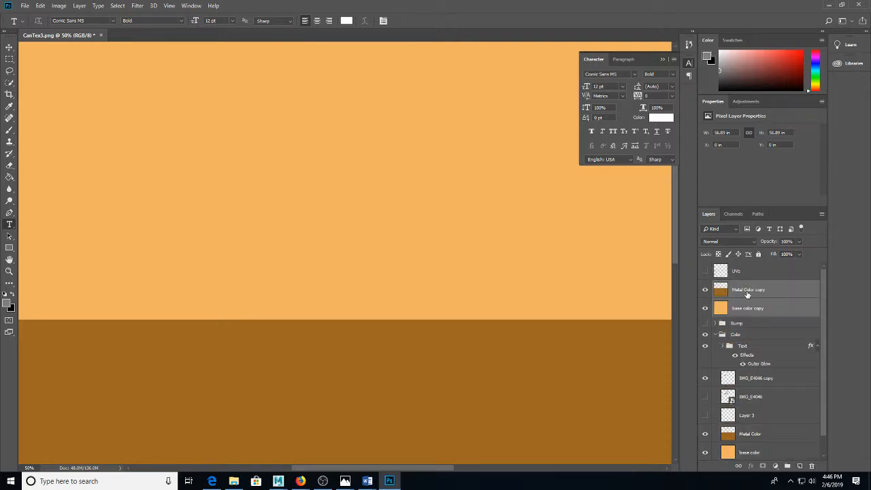
key(ctrl+g)
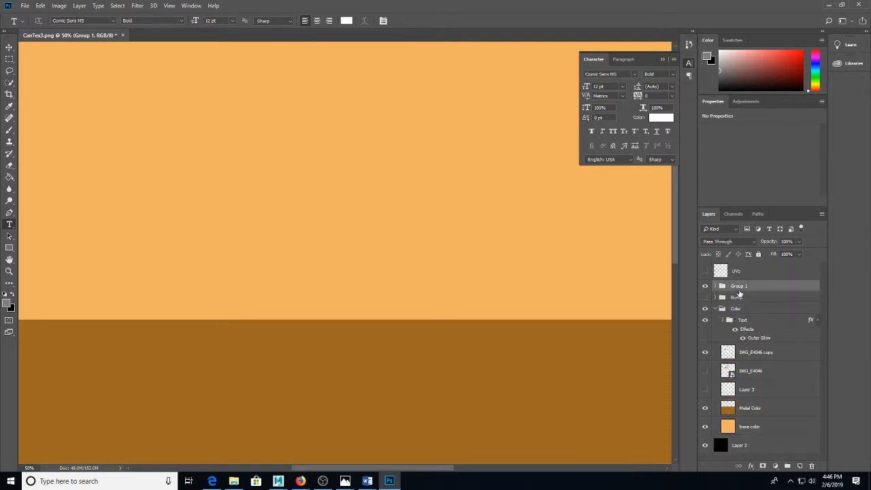
double_click(738, 285)
text(Metal)
key(Return)
Step: In the Metal group, fill the Metal Color copy layer with white and the base color copy layer with black
key(ctrl+minus)
key(ctrl+minus)
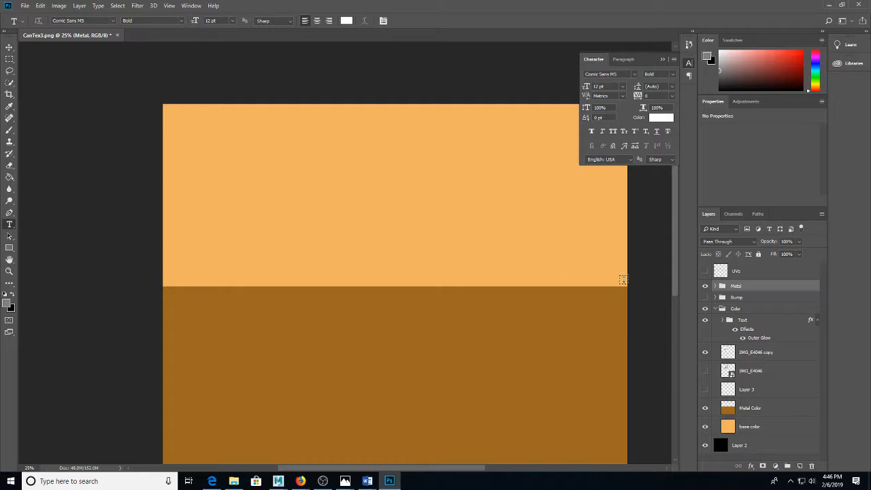
click(713, 286)
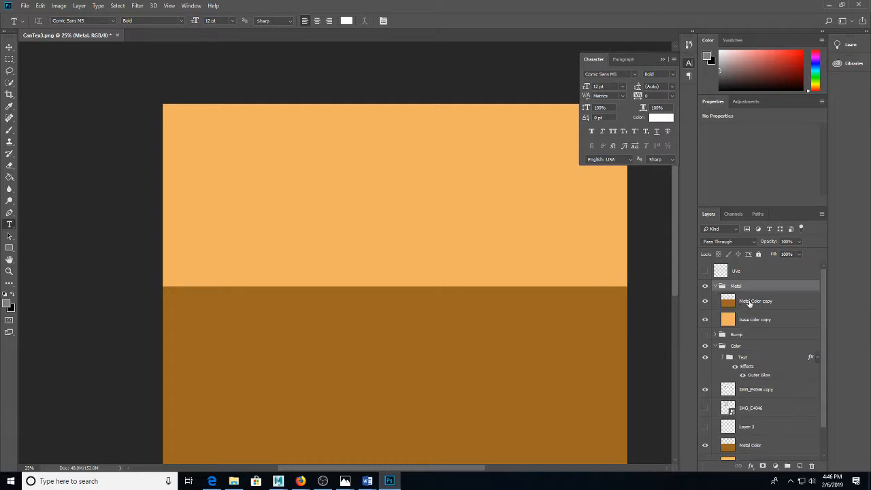
click(745, 305)
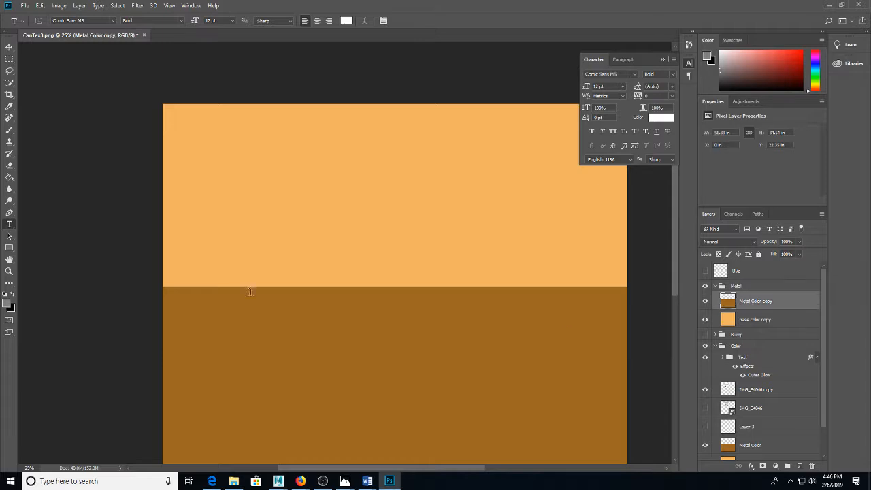
click(6, 294)
click(10, 177)
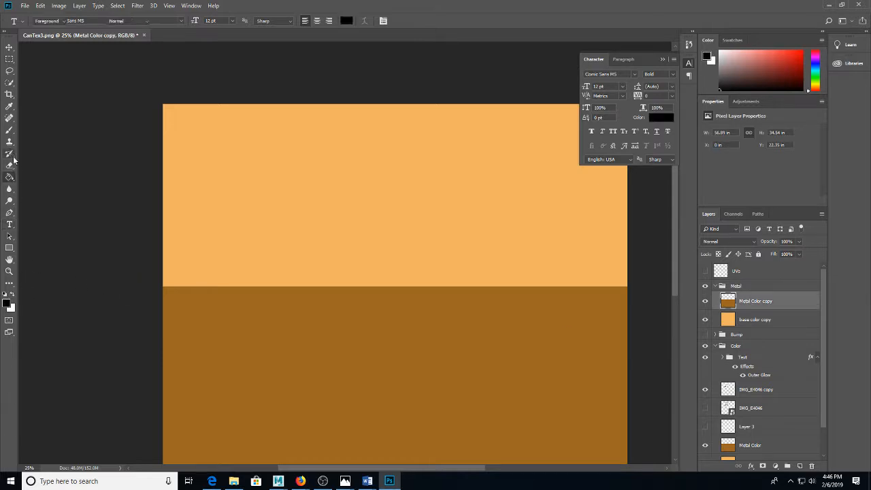
click(348, 369)
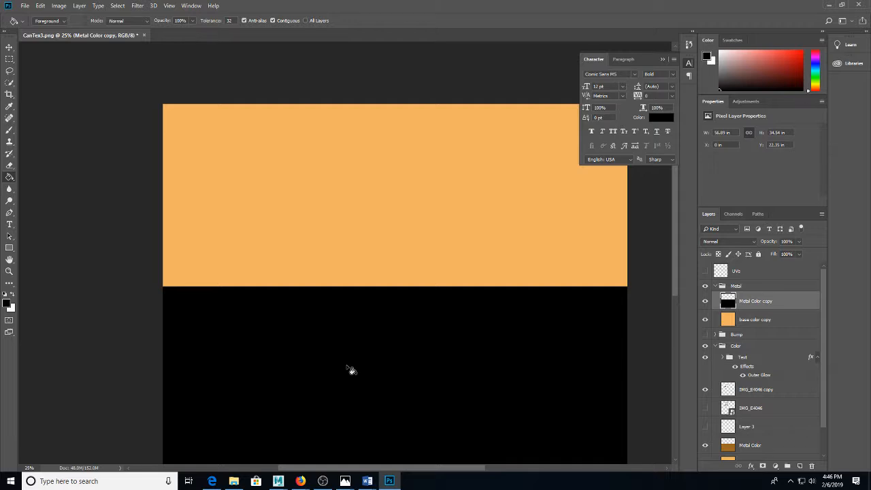
key(x)
click(348, 369)
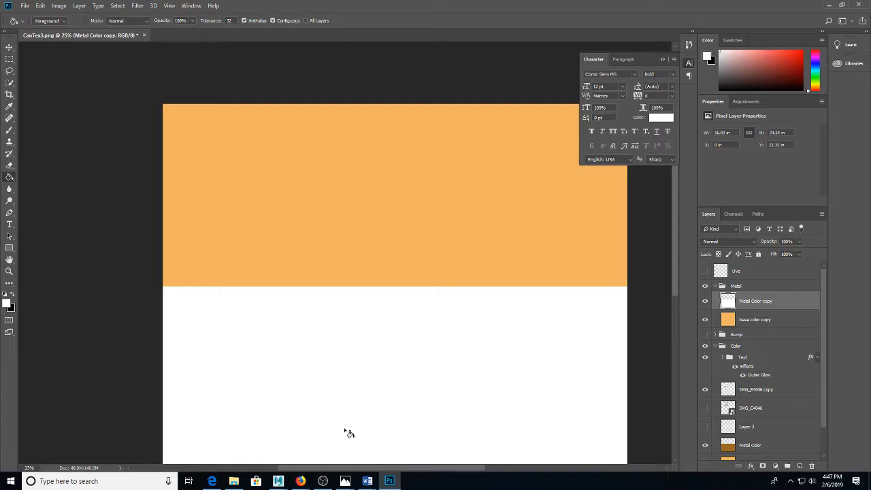
key(d)
click(387, 252)
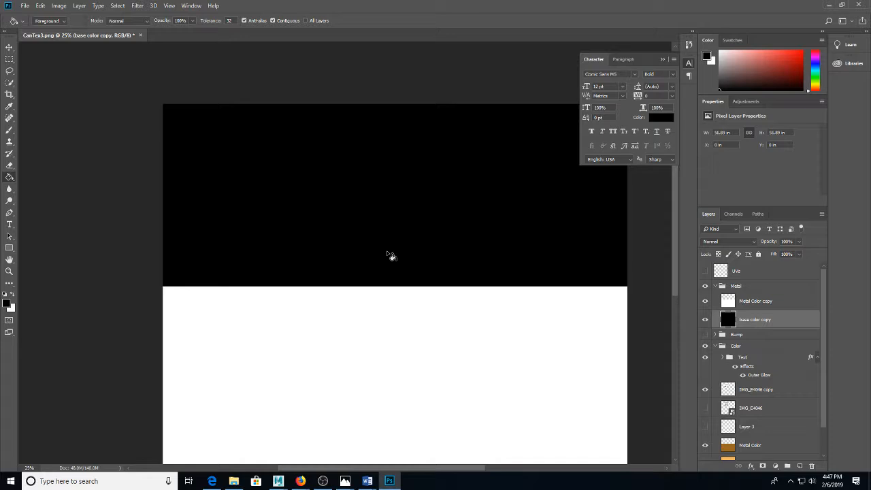
Step: Copy the scratches layer from the Bump group to the top of the Metal group and collapse the Text copy group
click(762, 347)
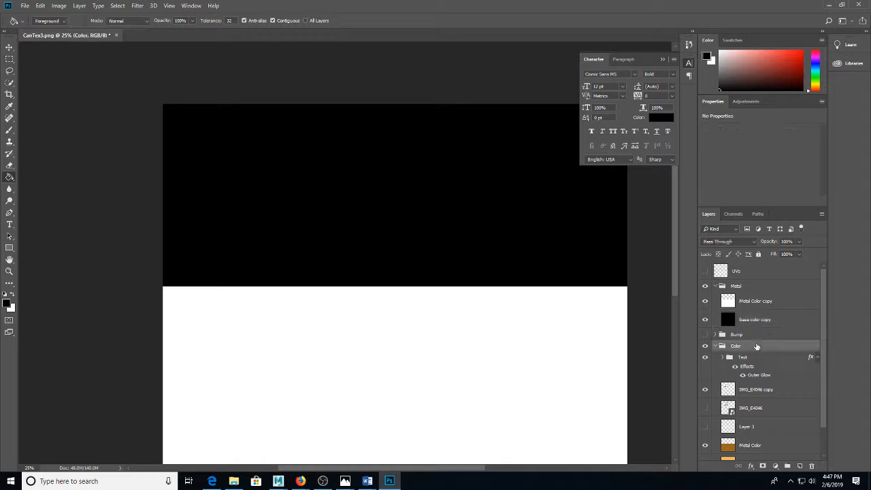
click(714, 335)
click(751, 351)
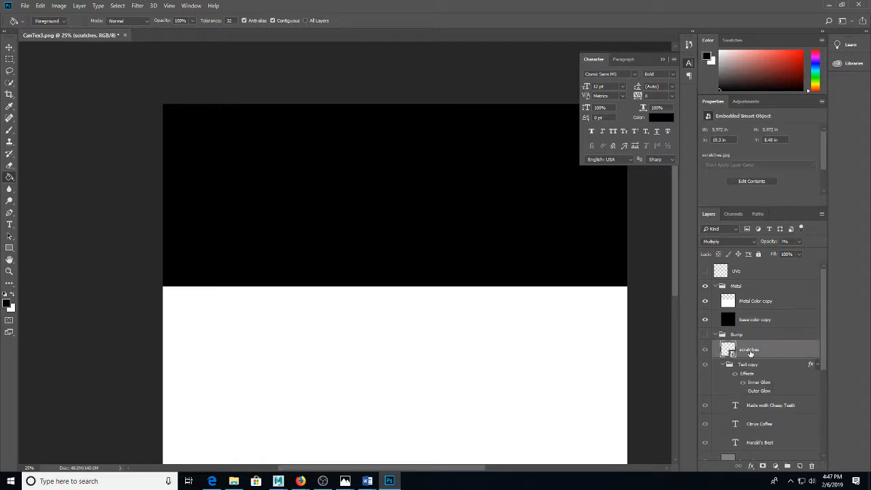
drag(749, 351, 755, 300)
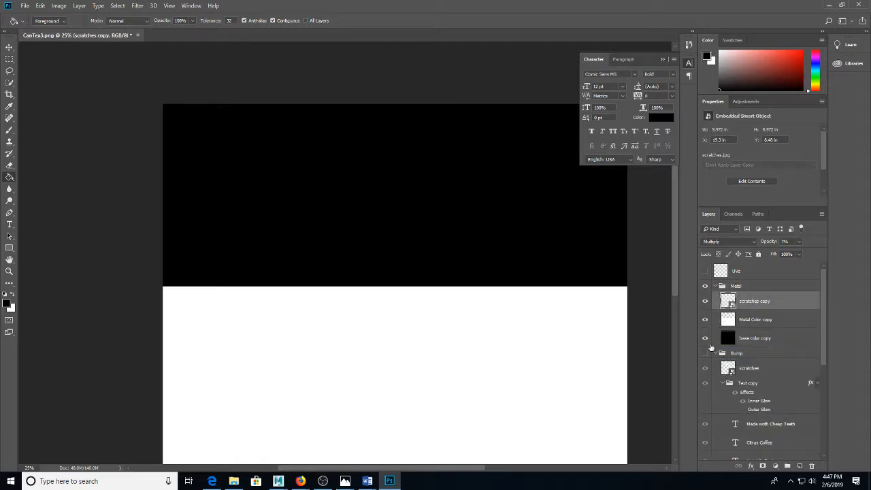
click(722, 382)
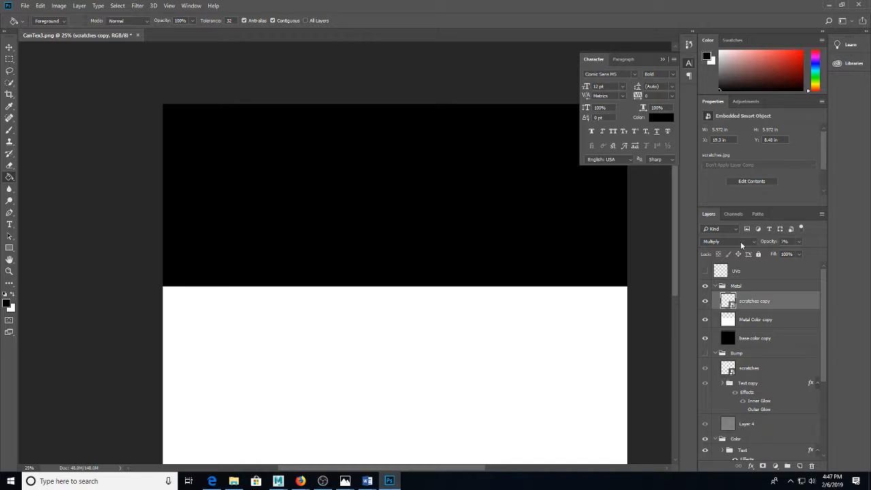
Step: Invert the scratches copy layer and set it to Normal blending at 100% opacity
key(ctrl+i)
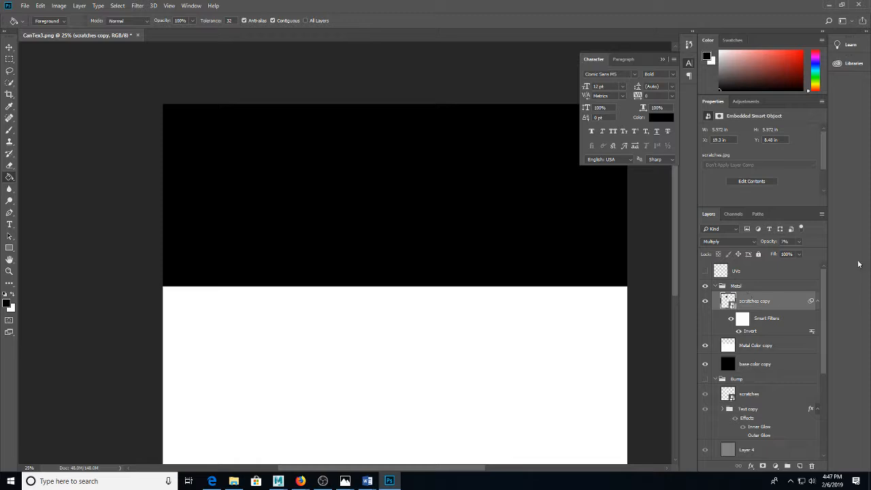
click(748, 243)
click(721, 251)
drag(798, 242, 870, 264)
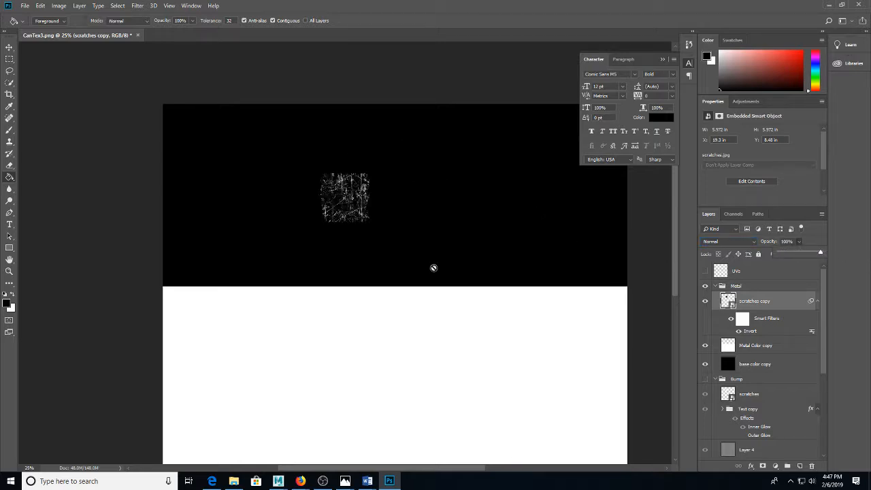
key(ctrl+plus)
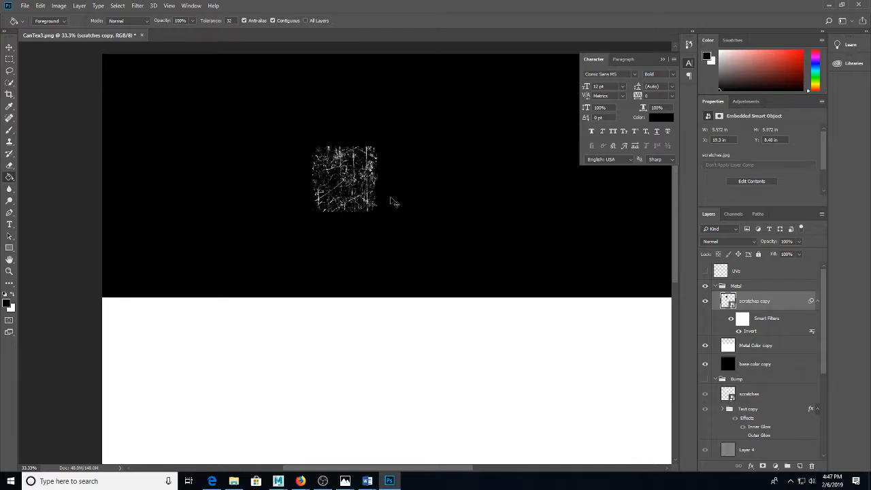
Step: Save a PNG copy of the metal mask as CanMetal01 in the sourceimages folder, using the large file size option
key(ctrl+shift+s)
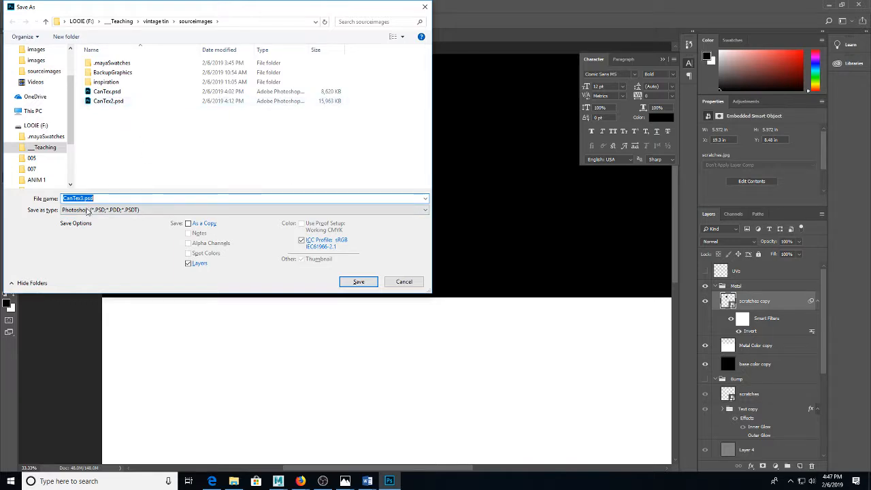
click(89, 210)
click(85, 334)
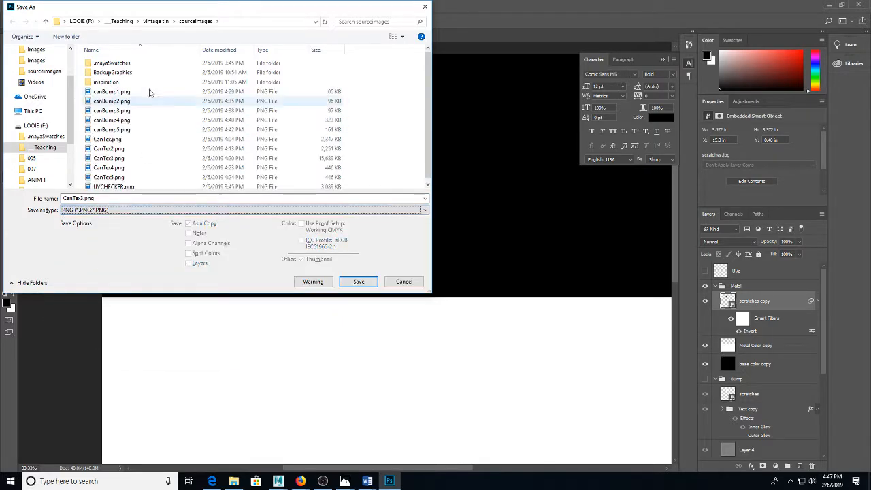
double_click(78, 198)
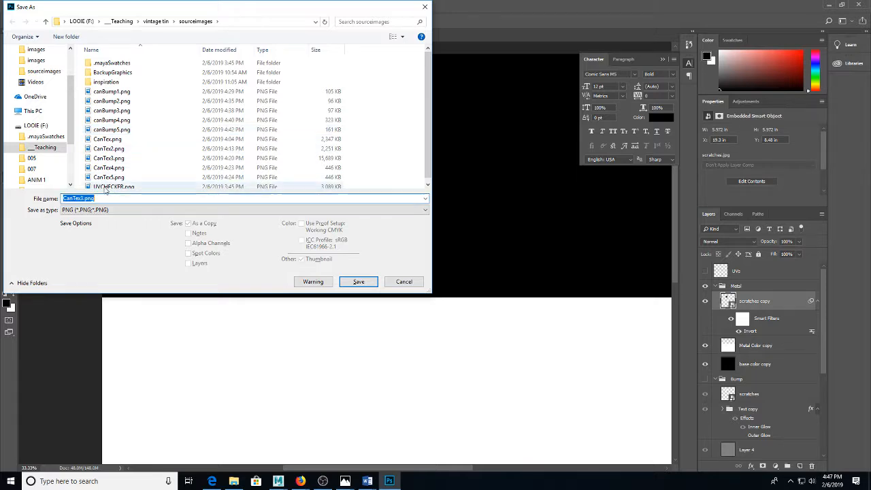
text(CanMeta)
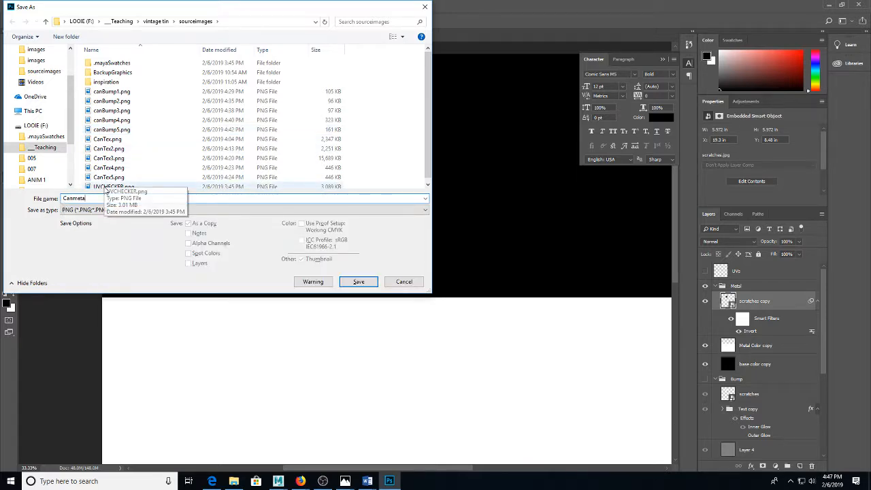
key(BackSpace)
key(BackSpace)
key(BackSpace)
key(BackSpace)
text(Mea)
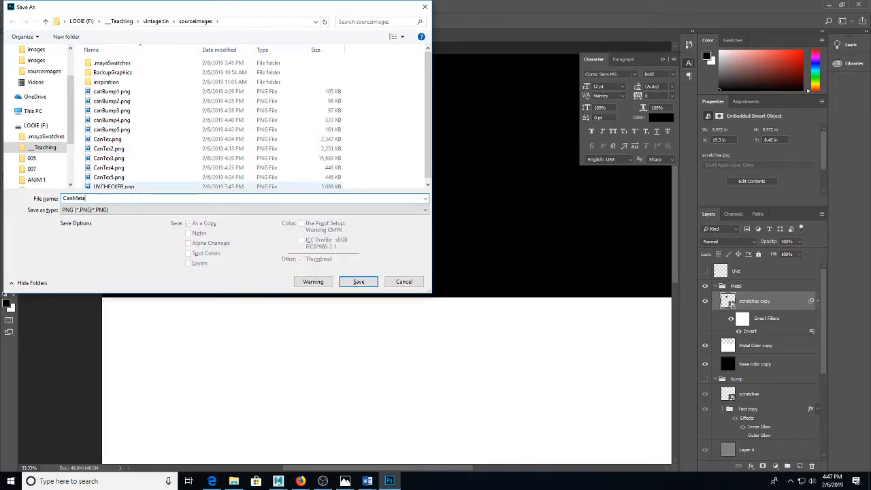
text(l01)
key(Return)
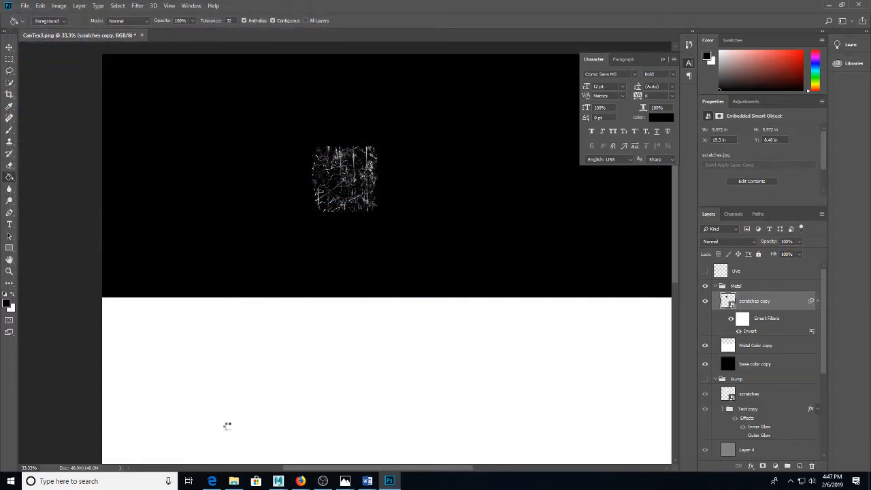
mouse_move(278, 481)
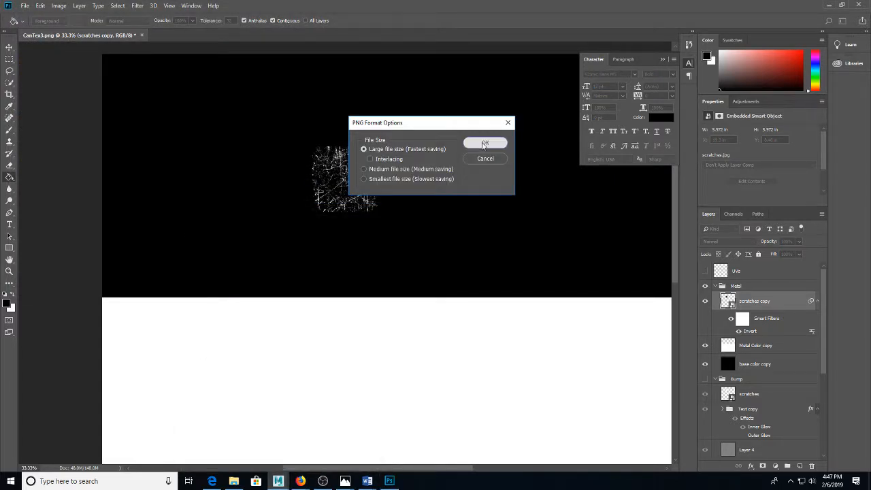
click(485, 142)
Step: Switch to Maya and start a live render of the can in the Arnold RenderView
click(327, 444)
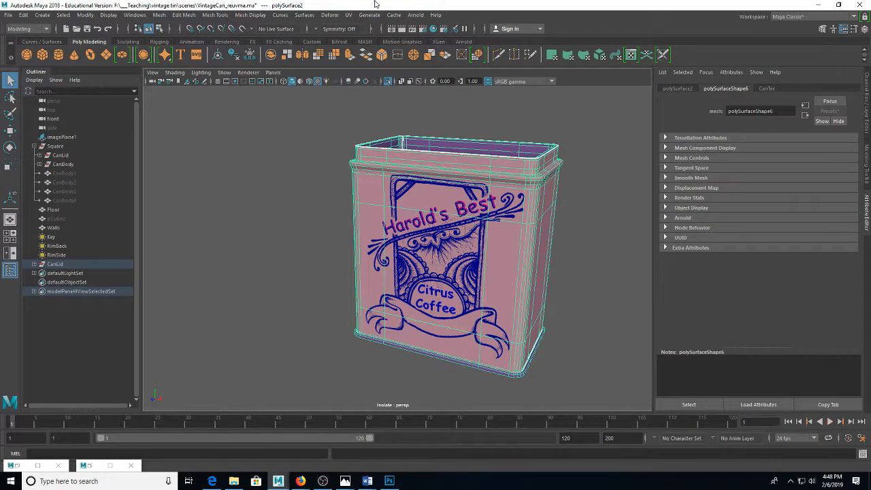
click(414, 15)
click(439, 41)
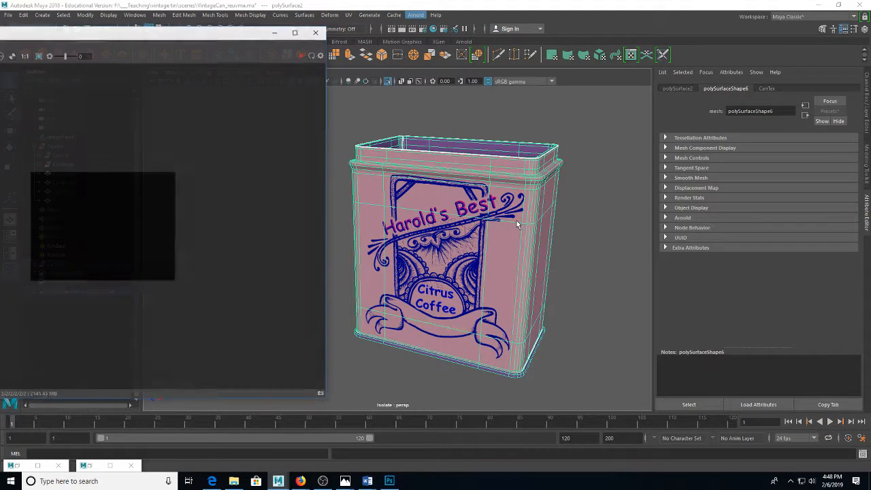
click(303, 56)
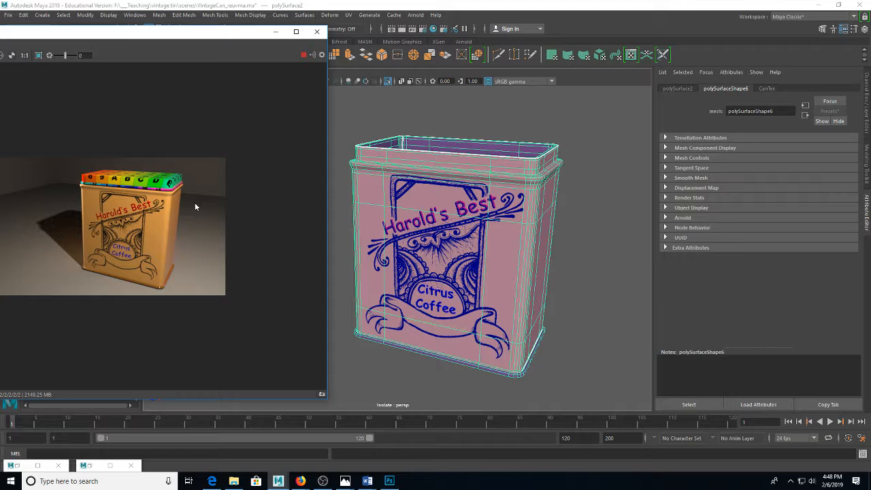
click(317, 31)
click(423, 29)
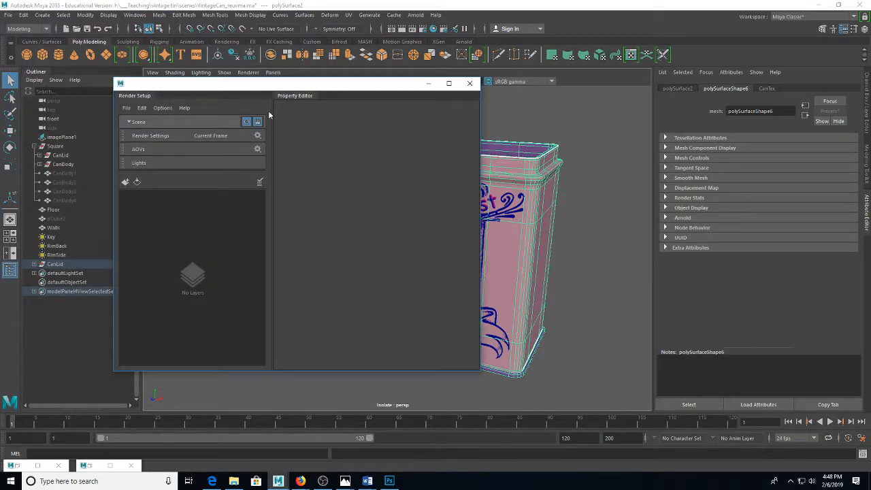
click(469, 83)
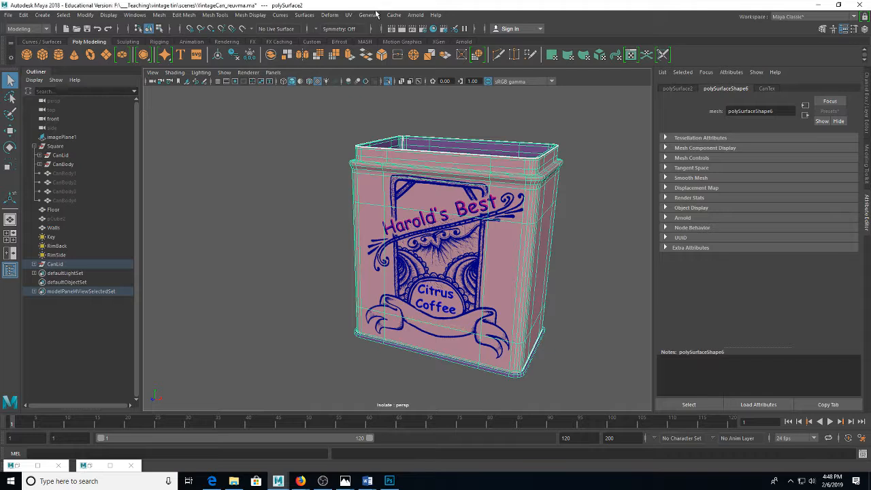
Step: Reopen the Arnold RenderView and restart the live render of the can
click(415, 15)
click(435, 40)
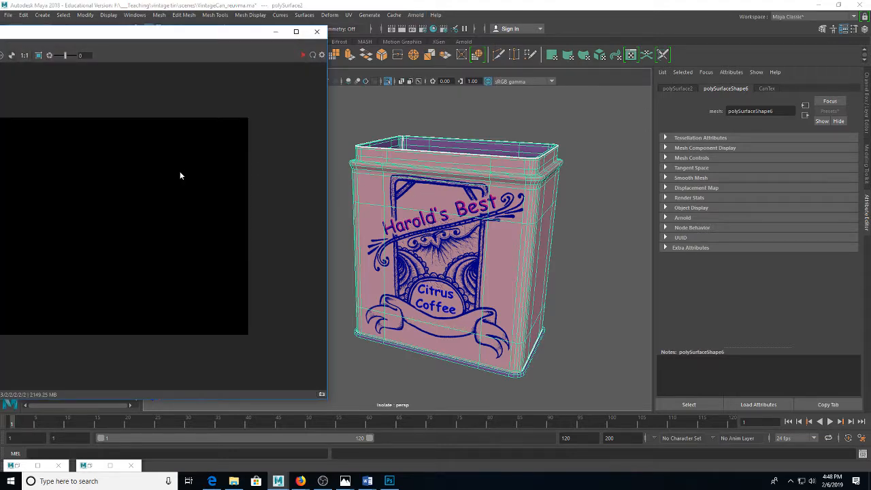
click(304, 55)
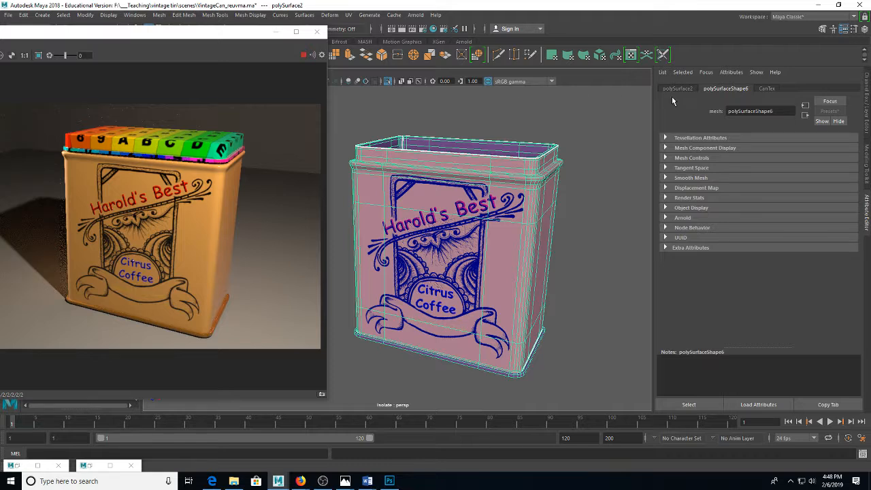
Step: Connect a file texture to the Metalness of the CanTex material and load CanMetal01.png from sourceimages
click(766, 89)
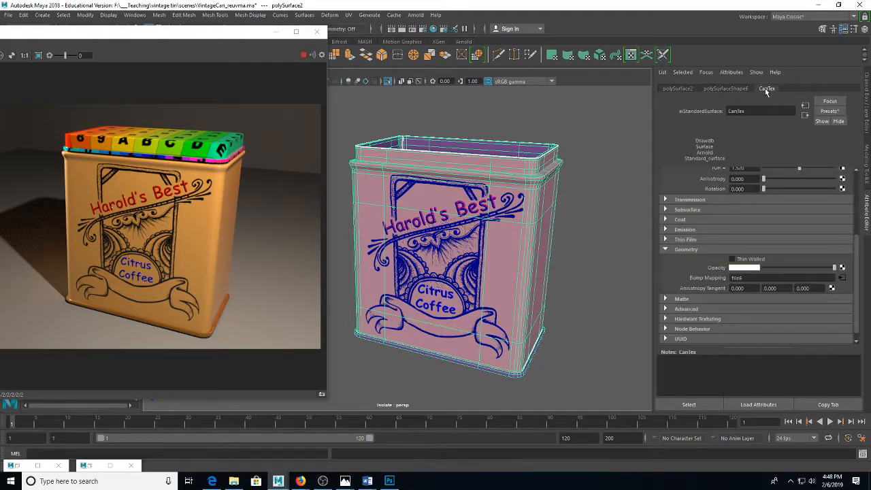
scroll(799, 212, up, 4)
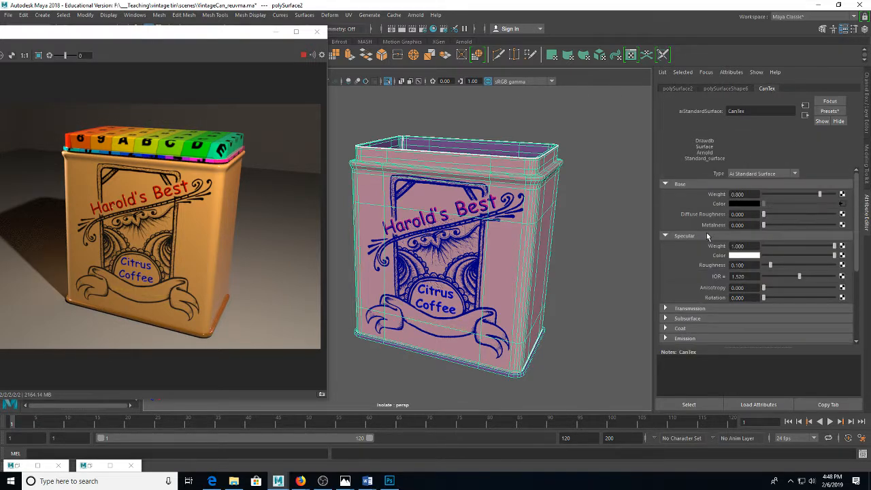
click(842, 225)
click(373, 239)
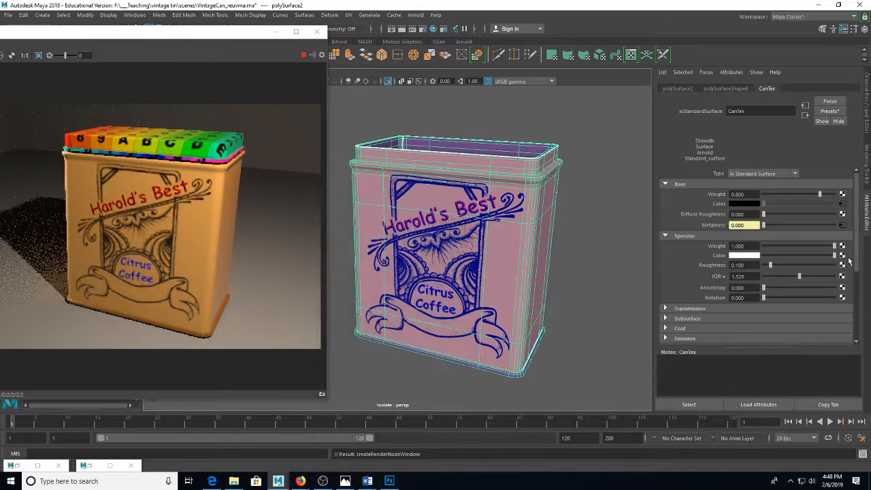
click(843, 212)
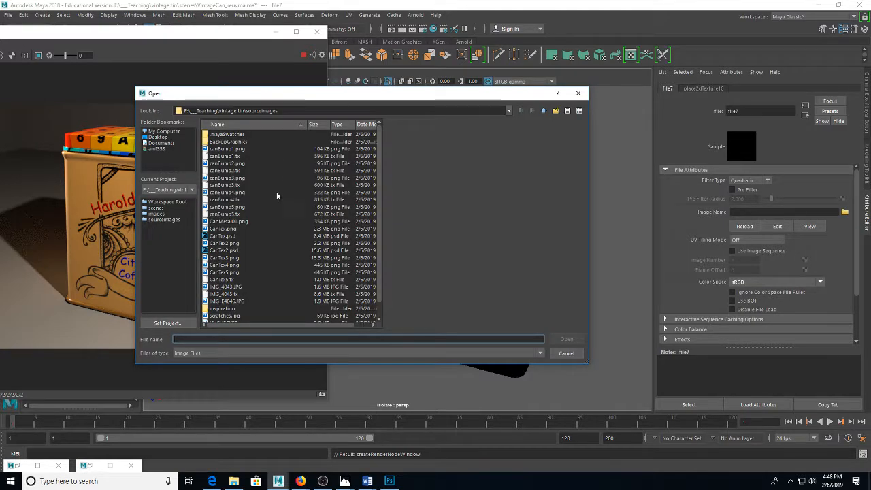
double_click(249, 222)
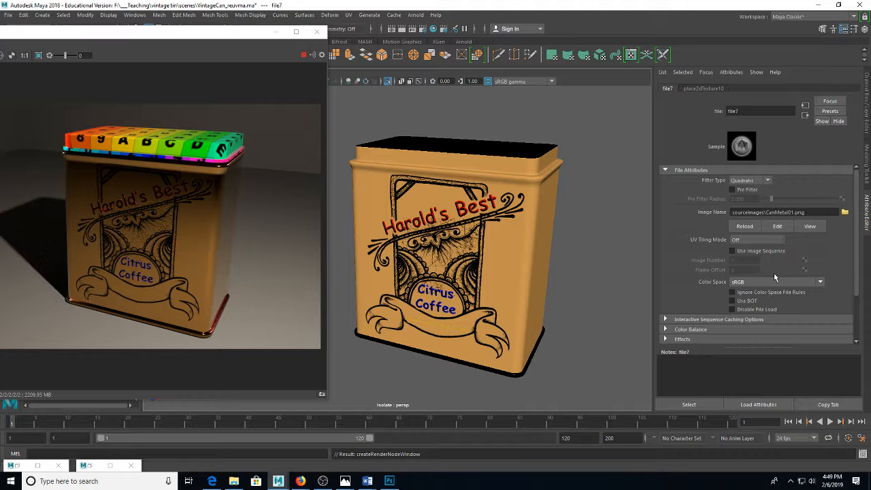
Step: Turn on Alpha Is Luminance in the Color Balance settings of the metalness file texture
scroll(774, 275, down, 1)
scroll(682, 312, down, 1)
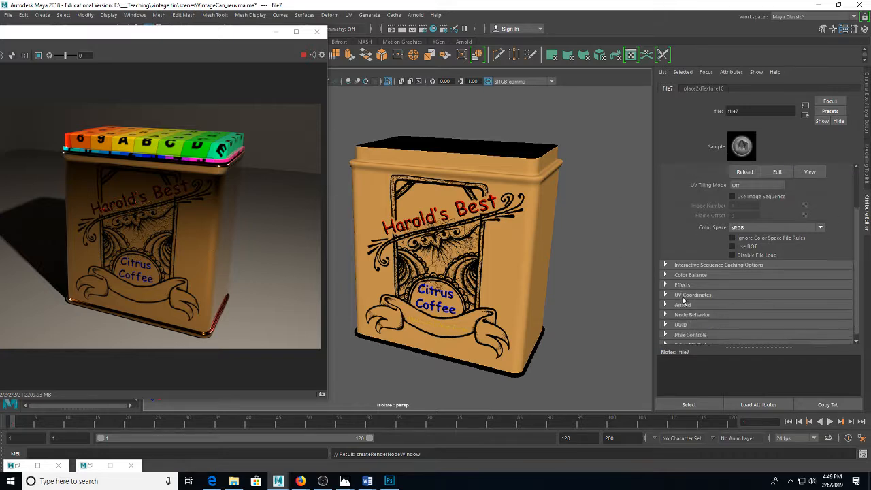
click(681, 287)
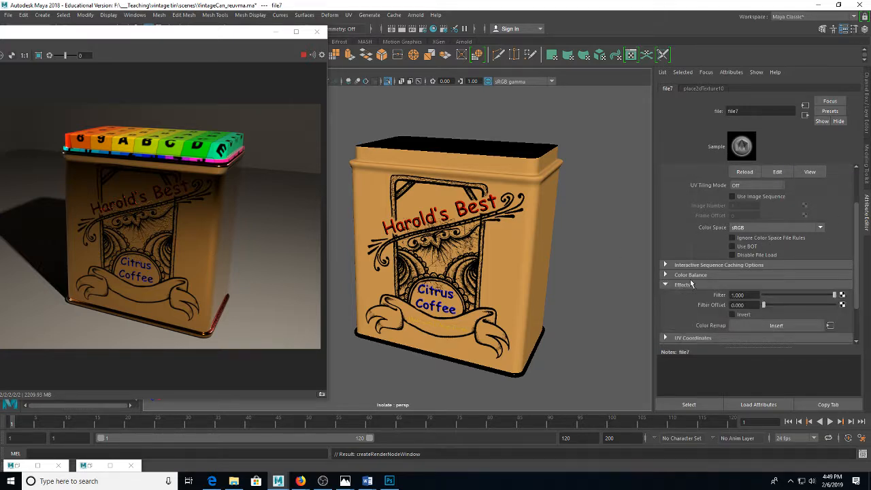
scroll(687, 291, down, 2)
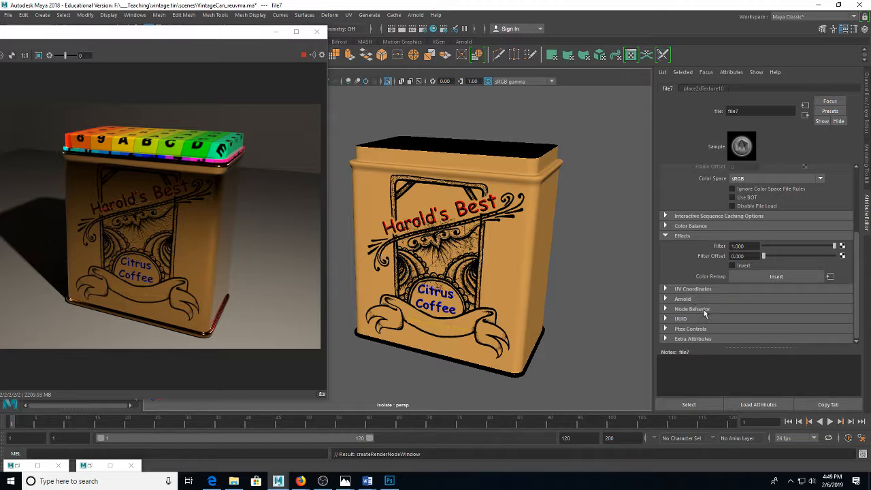
click(690, 226)
scroll(780, 267, up, 3)
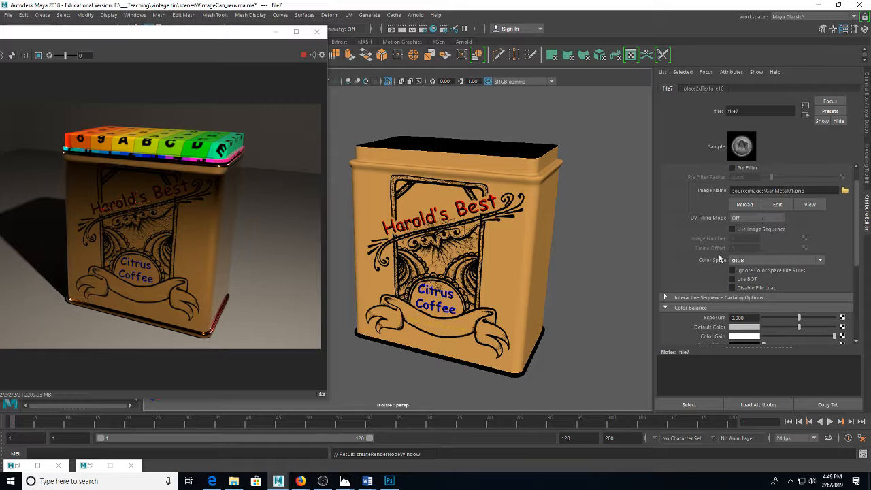
scroll(707, 299, down, 2)
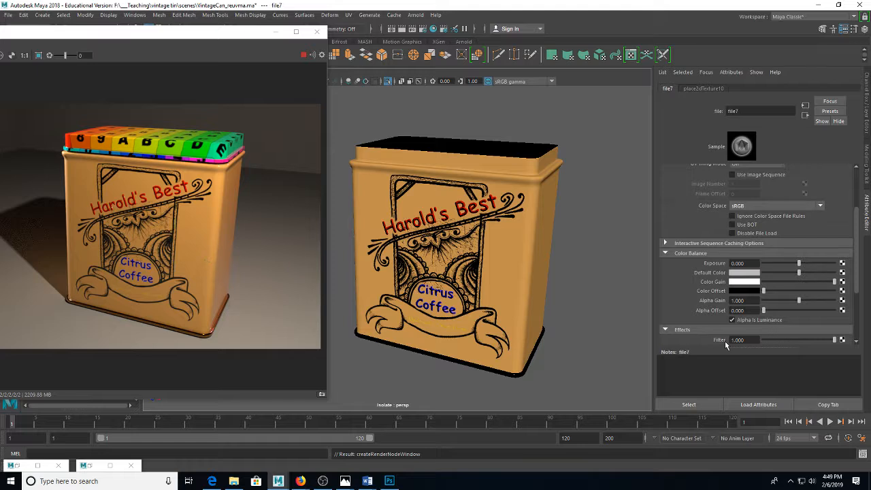
scroll(761, 309, up, 3)
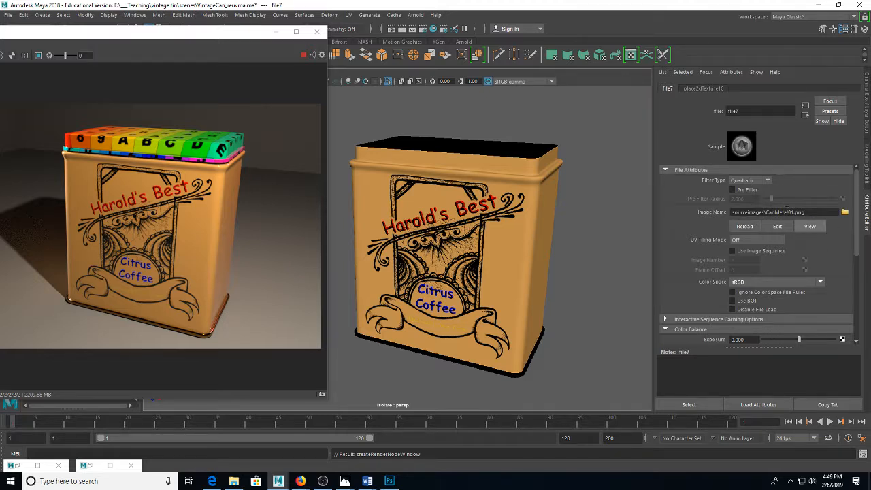
scroll(782, 238, down, 4)
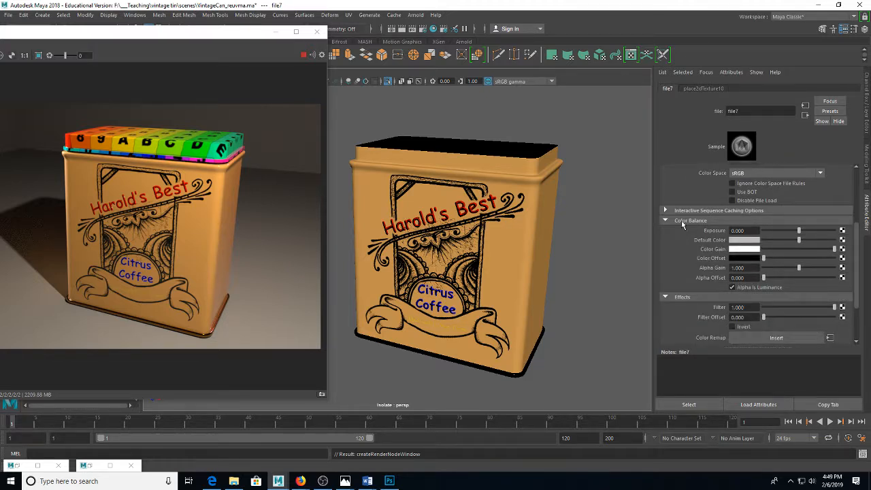
click(733, 288)
Step: Leave the isolated view of the can and hide the lid
click(430, 144)
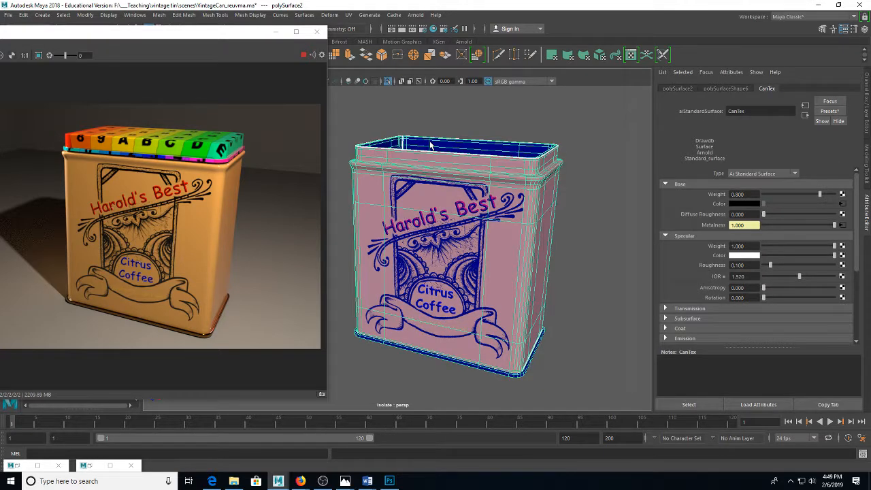
key(ctrl+1)
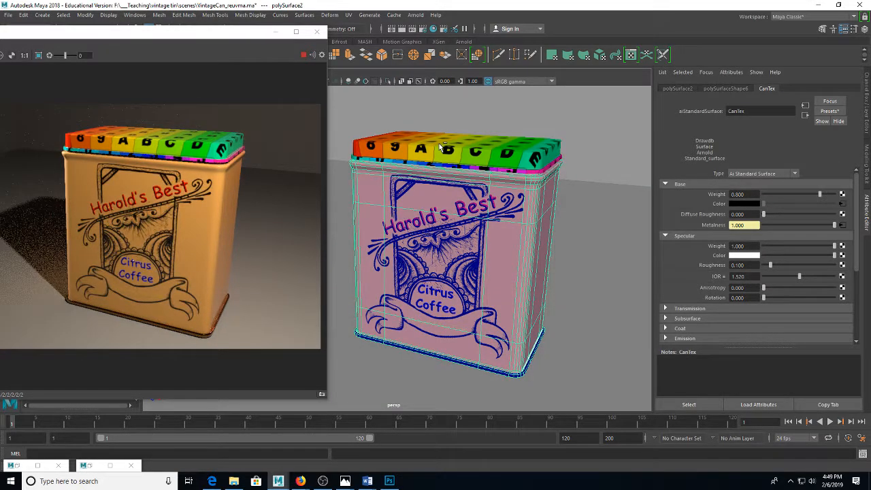
key(ctrl+h)
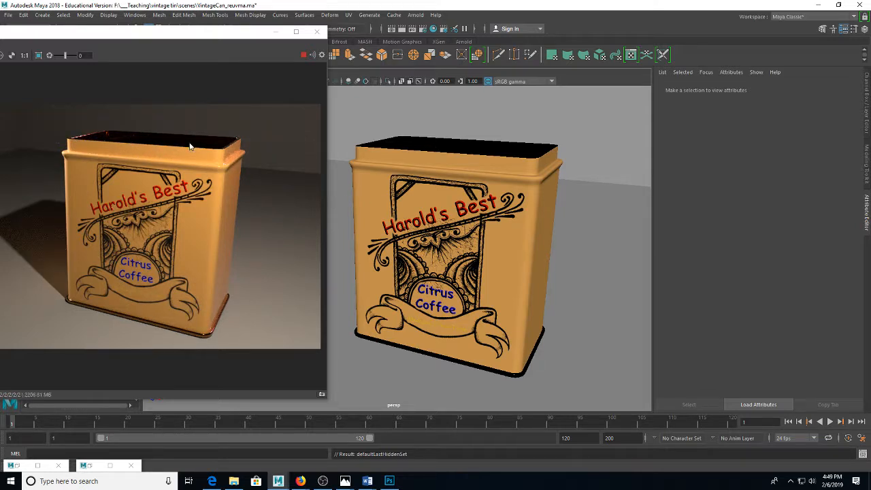
Step: Examine the can's lettering, scratches and metal edges up close and as a whole in the Arnold render
scroll(136, 146, up, 3)
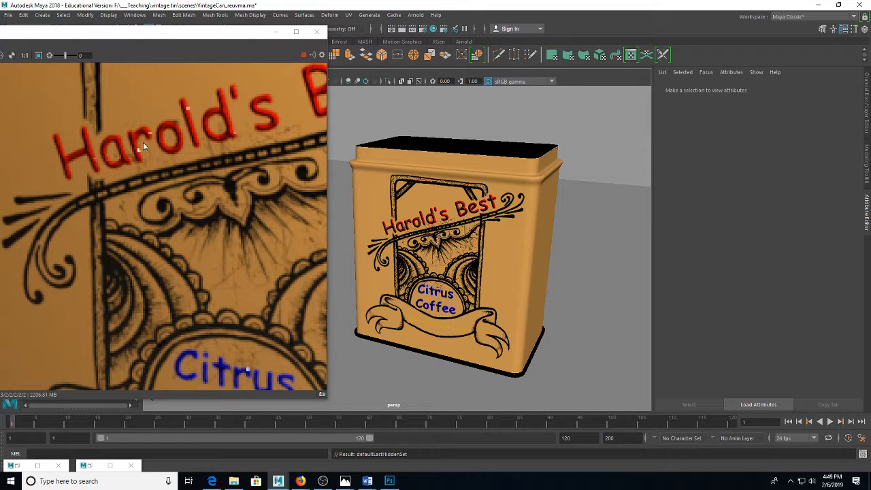
click(142, 143)
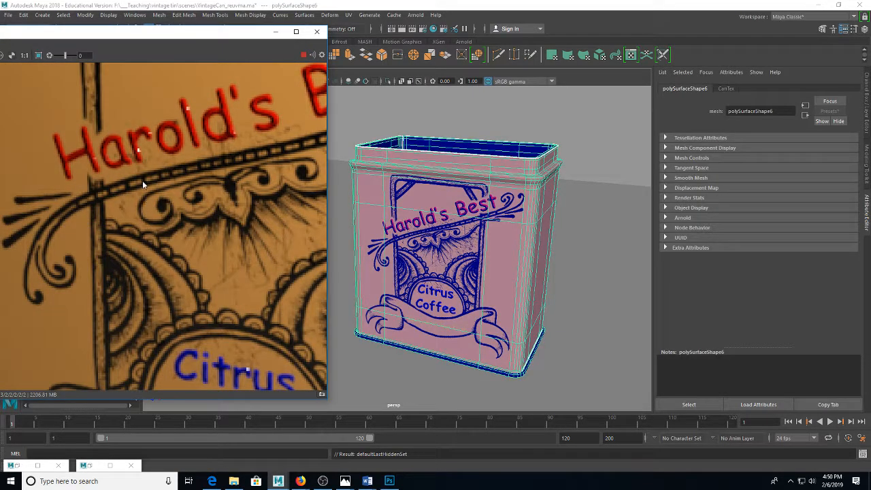
drag(102, 91, 170, 311)
drag(175, 157, 167, 283)
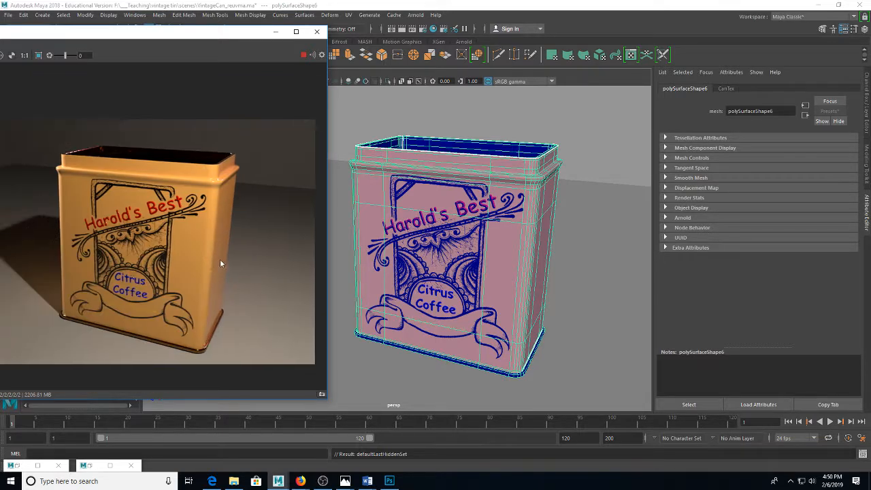
drag(267, 256, 263, 255)
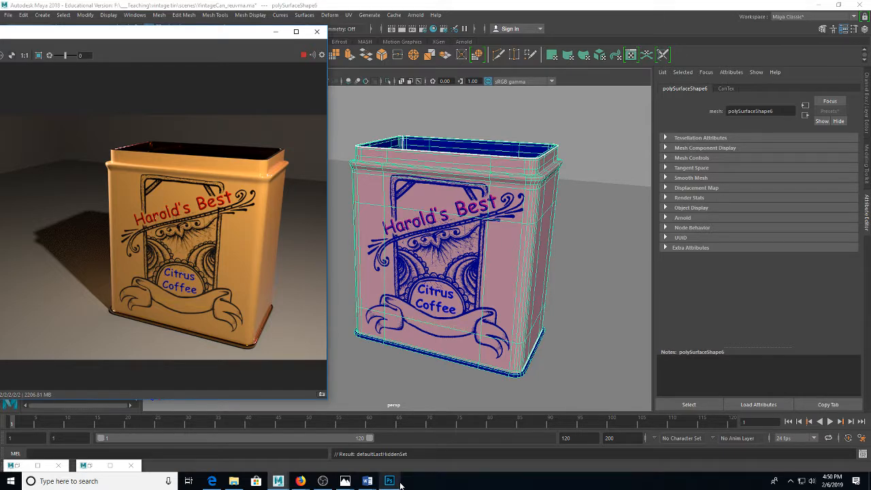
Step: Switch to Photoshop and collapse the Metal and Bump layer groups, keeping the Color group expanded
mouse_move(401, 484)
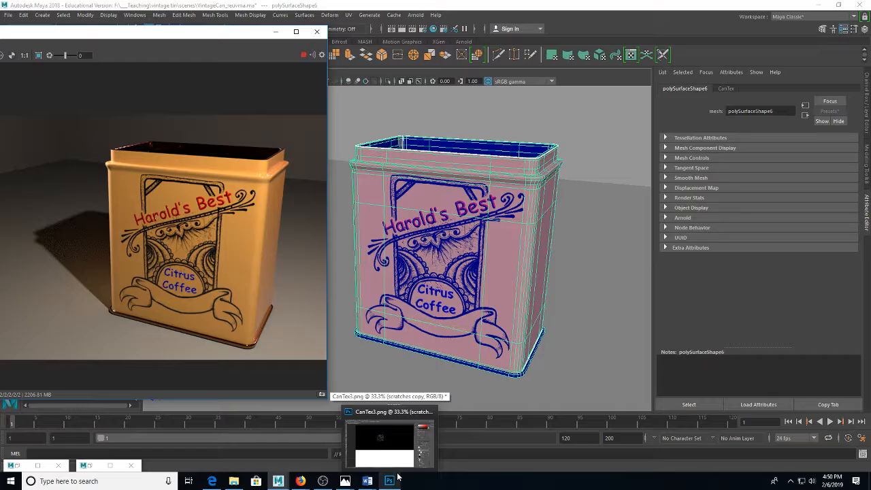
click(398, 478)
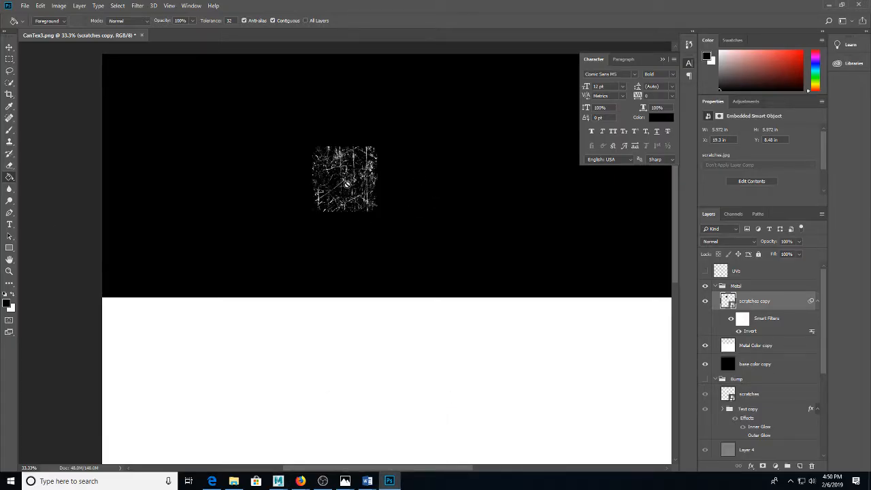
click(717, 286)
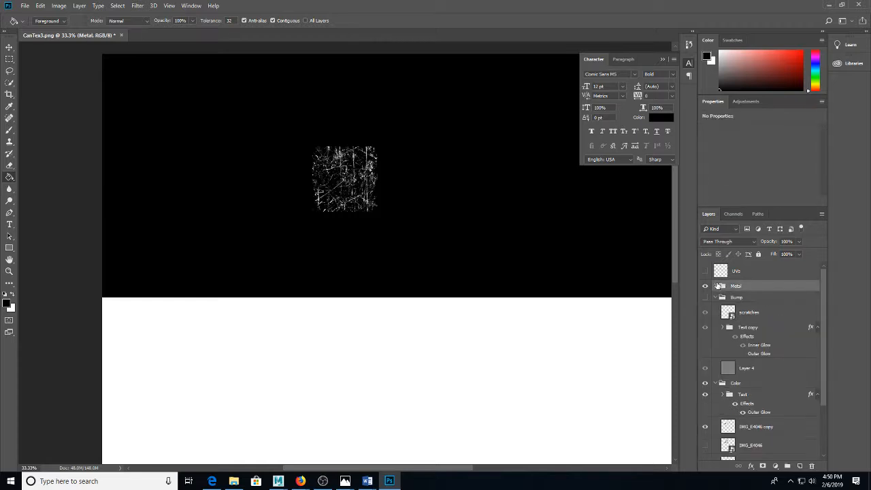
click(718, 297)
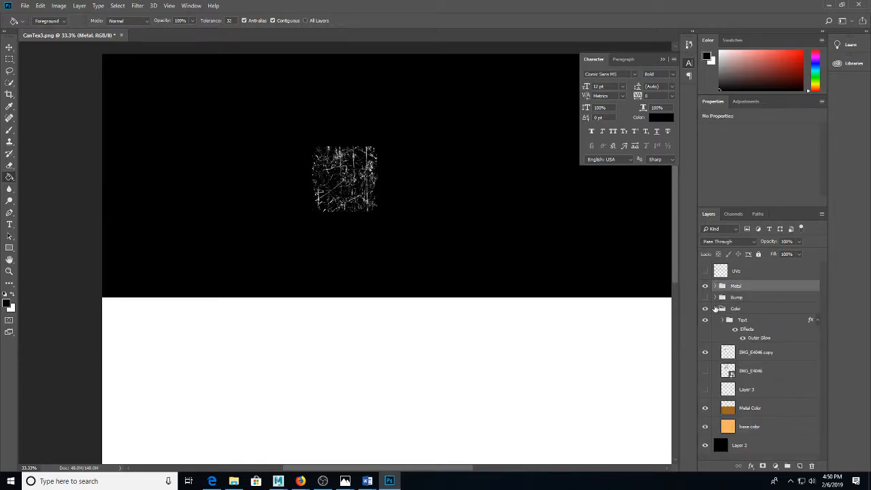
click(716, 309)
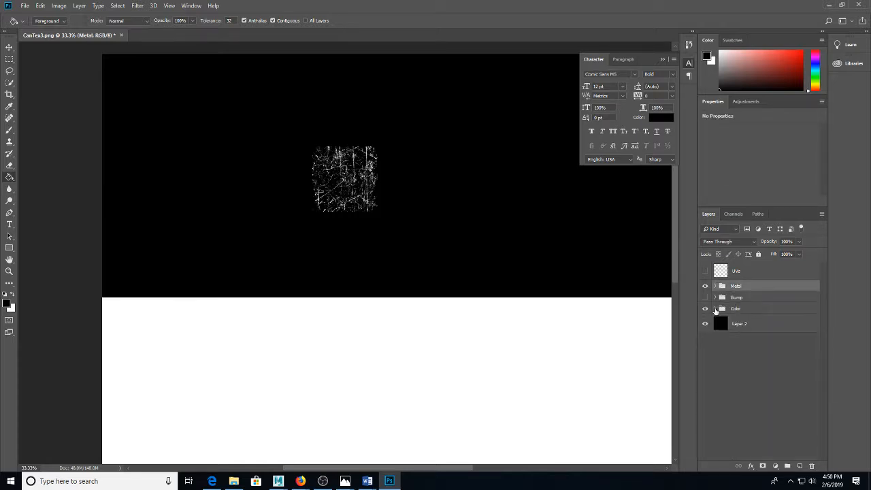
click(716, 309)
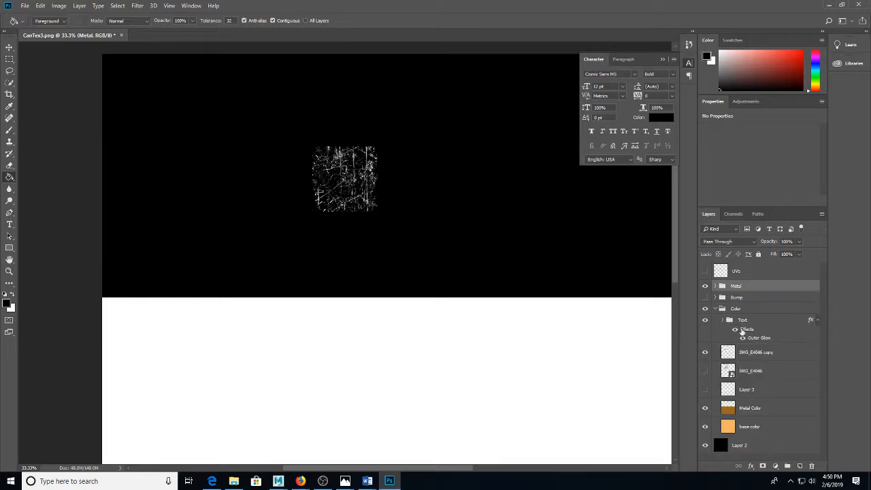
Step: Duplicate the Text group from the Color group and move the copy into the Metal group
click(744, 320)
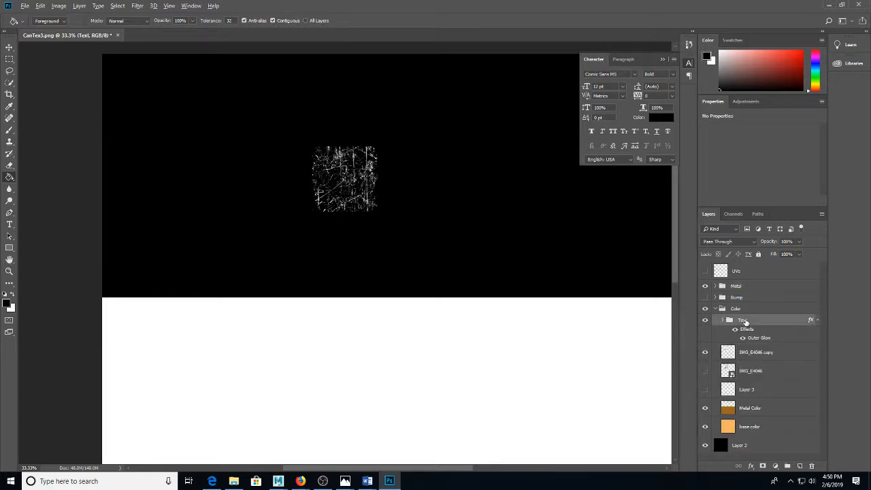
drag(745, 321, 711, 304)
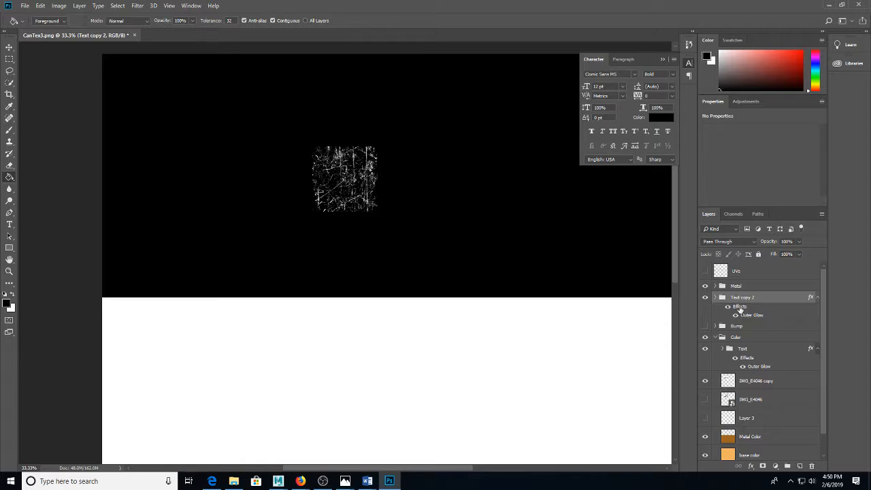
double_click(733, 304)
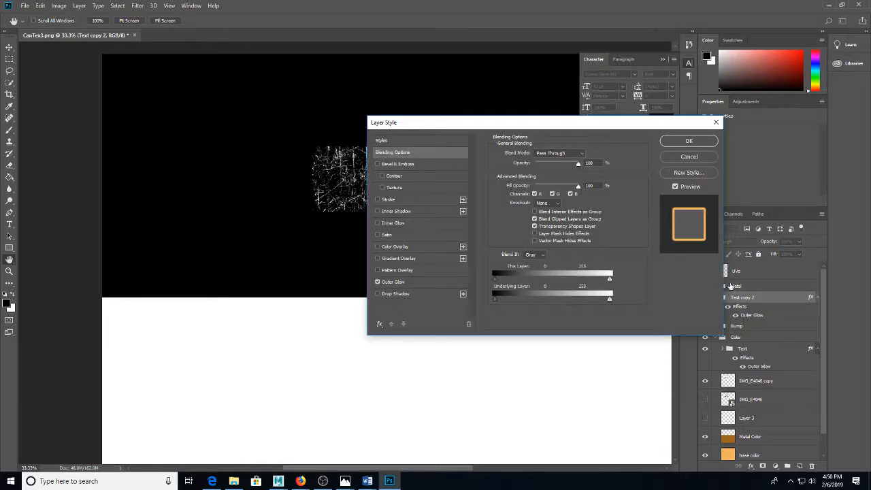
click(689, 157)
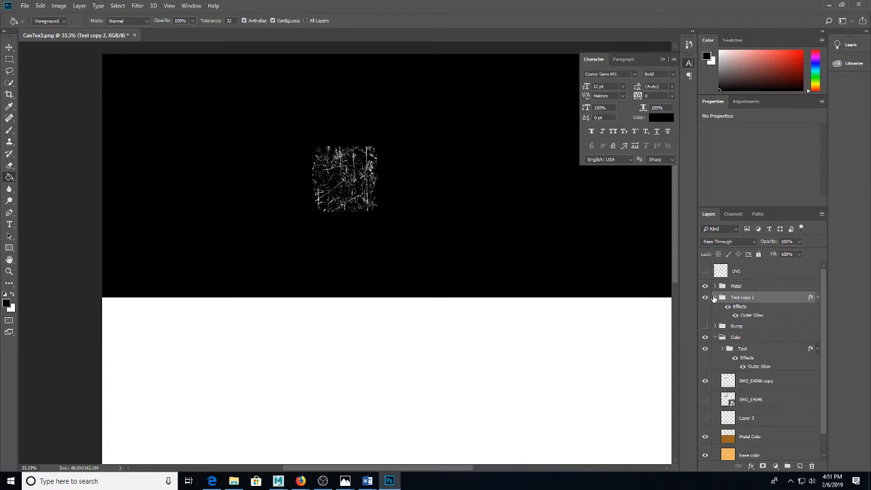
drag(737, 300, 735, 286)
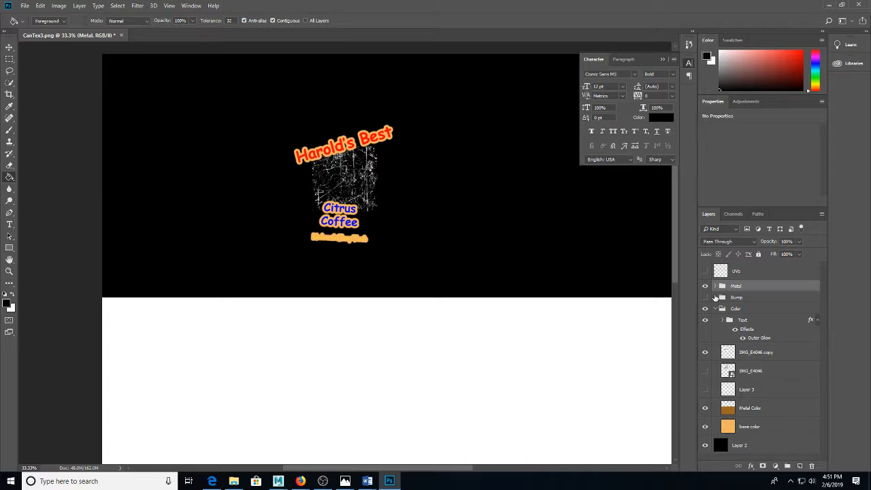
Step: Expand the Metal group and turn off the Outer Glow effect on the copied text group
click(714, 286)
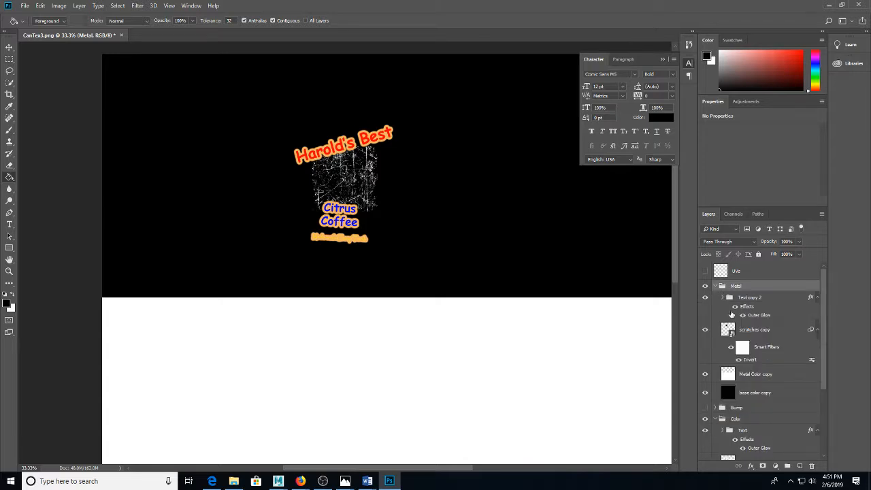
click(740, 315)
click(751, 307)
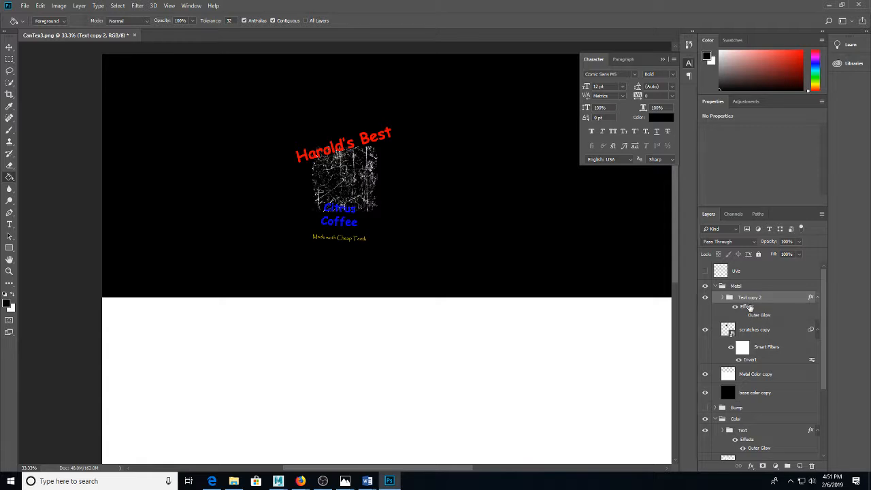
Step: Add a white (ffffff) Color Overlay effect to the copied text group in the Metal group
double_click(748, 307)
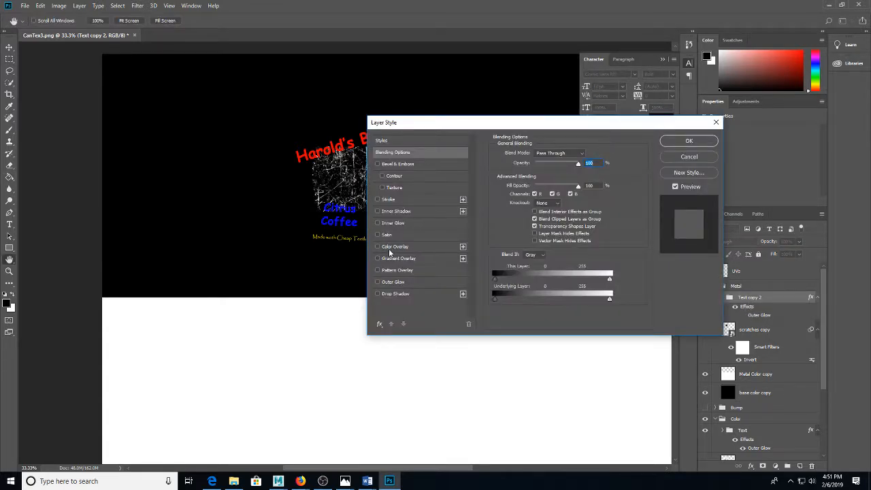
click(395, 246)
click(585, 157)
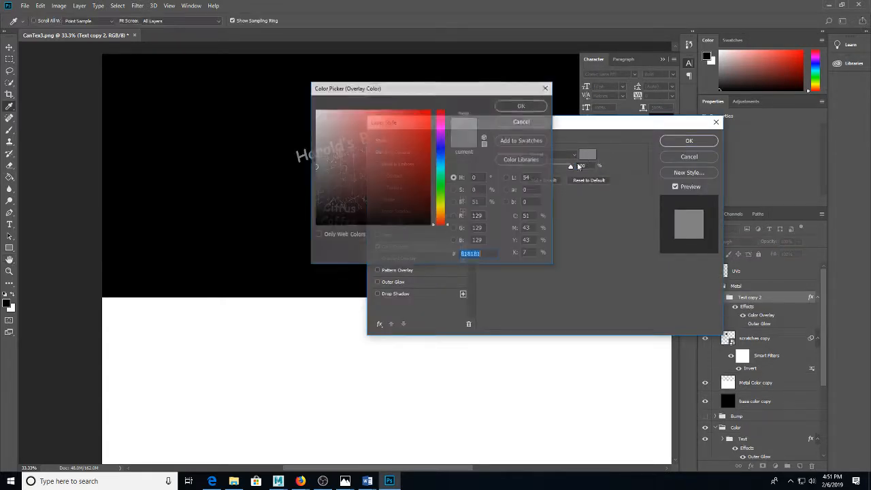
text(ffffff)
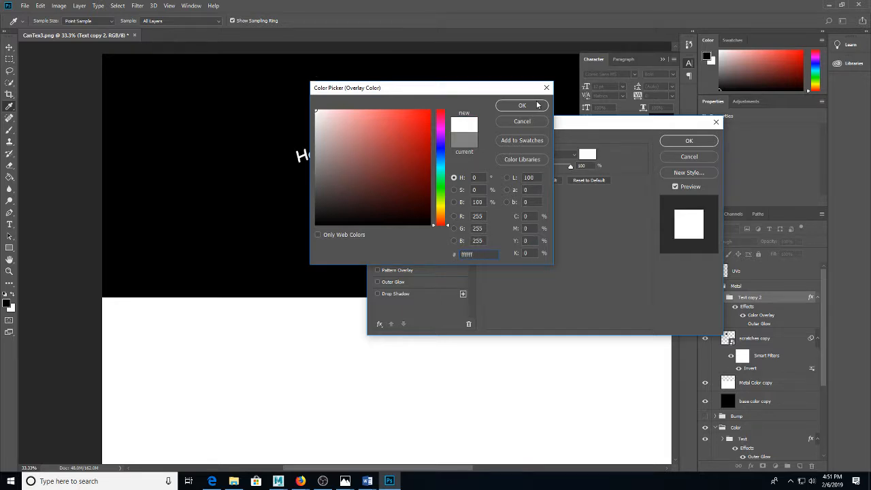
click(521, 105)
click(688, 140)
key(g)
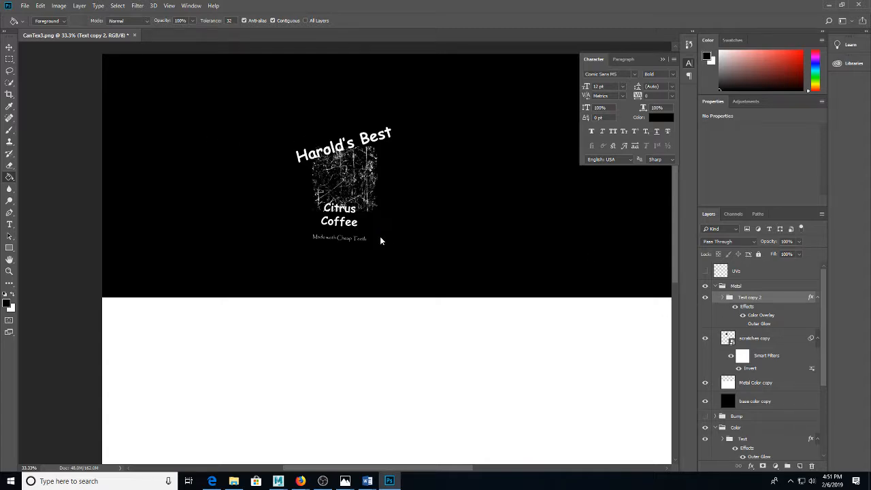
Step: Save a PNG copy of the metalness map as CanMetal02.png in the sourceimages folder, using the large file size option
key(ctrl+shift+s)
click(108, 209)
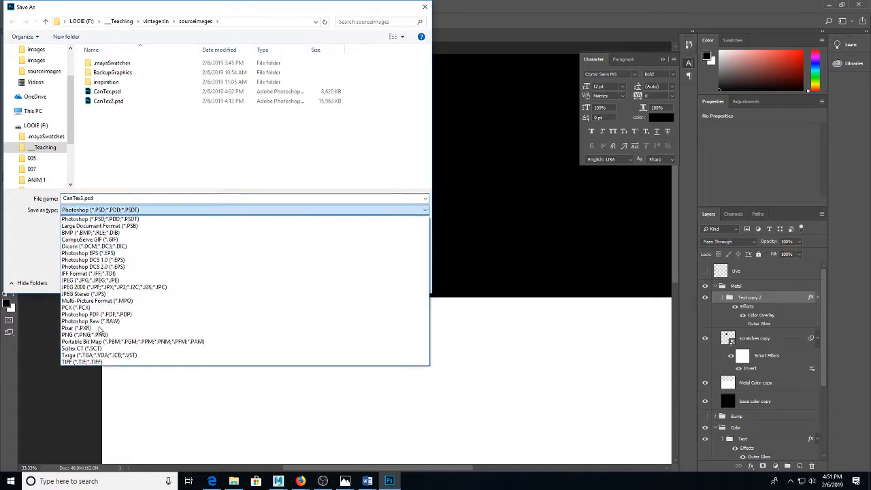
click(97, 331)
scroll(129, 132, down, 1)
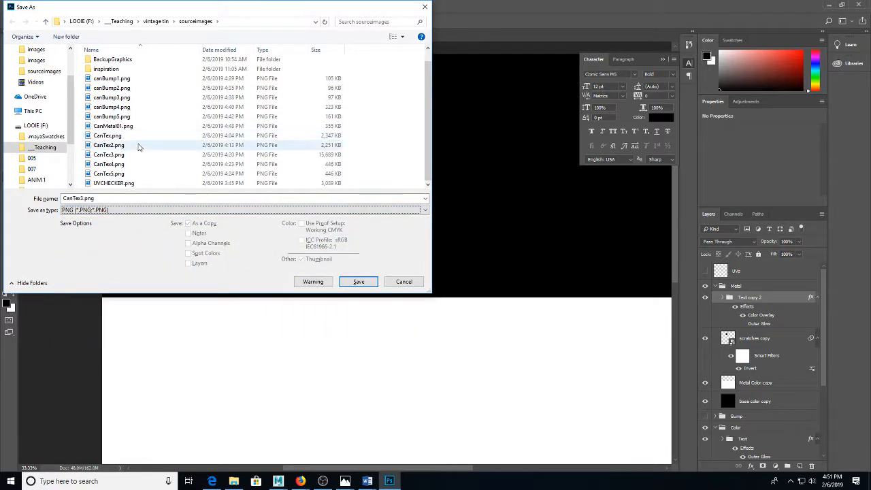
click(128, 126)
click(93, 198)
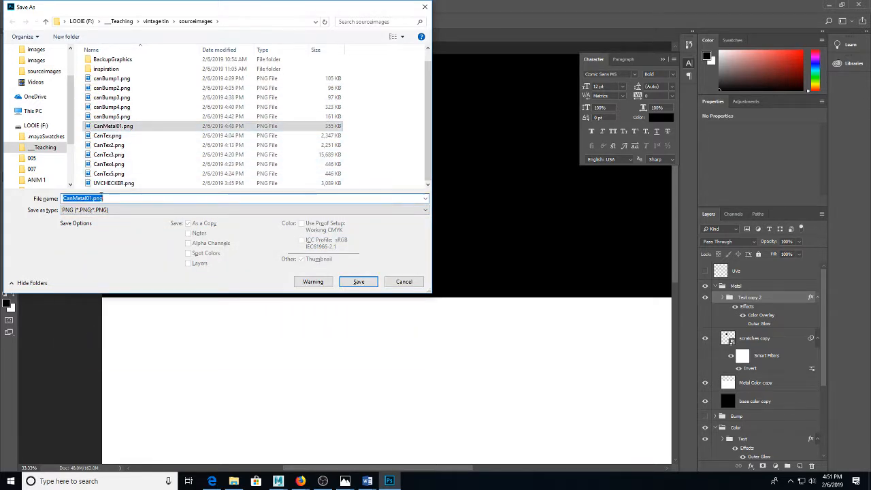
drag(92, 198, 174, 206)
text(3)
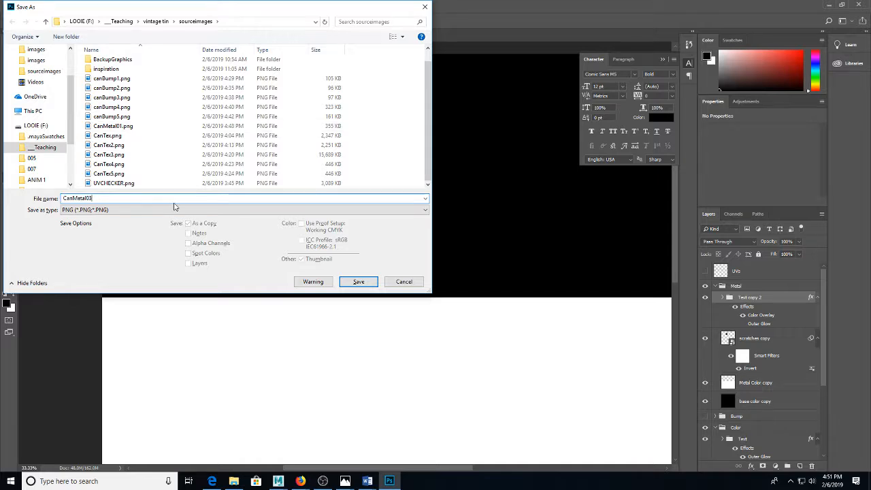
key(Return)
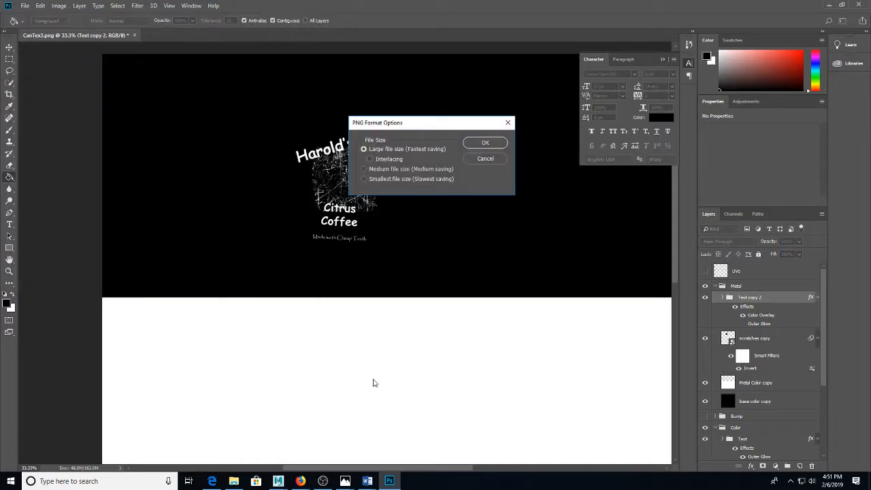
key(Return)
Step: Switch to Maya and load CanMetal02.png as the image of the CanTex material's metalness file texture
mouse_move(278, 480)
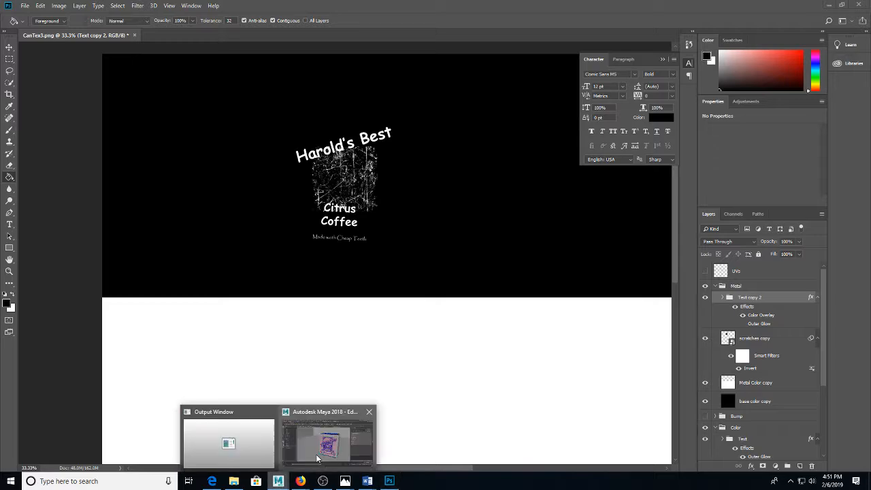
click(325, 438)
click(726, 89)
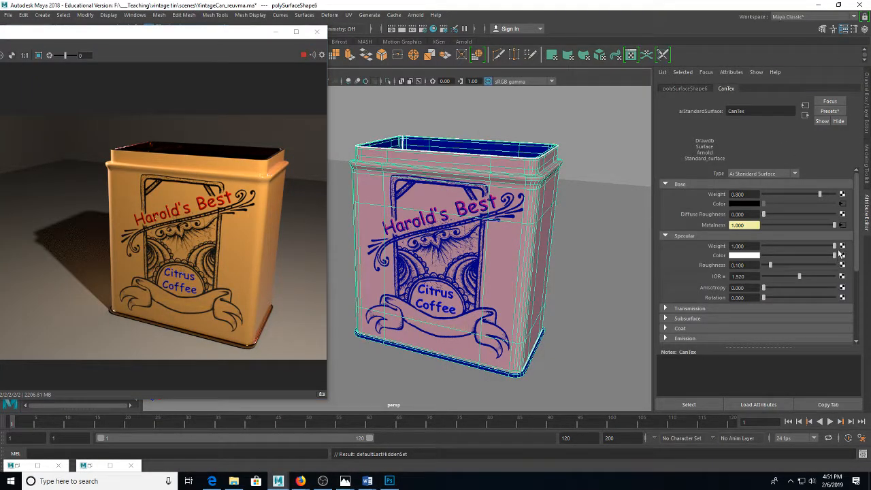
click(842, 226)
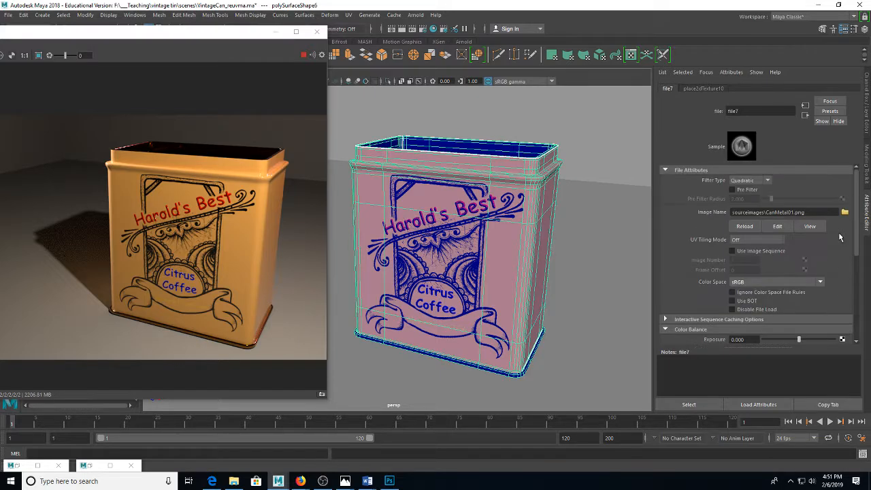
click(844, 212)
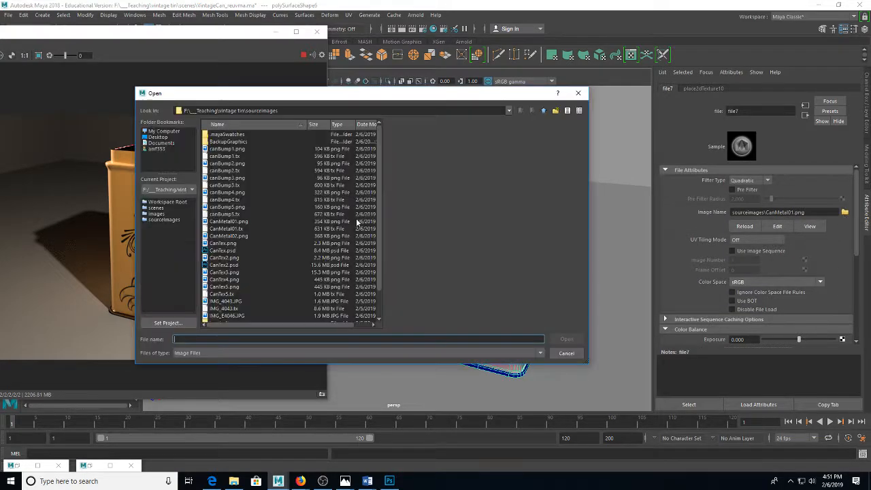
scroll(345, 219, down, 2)
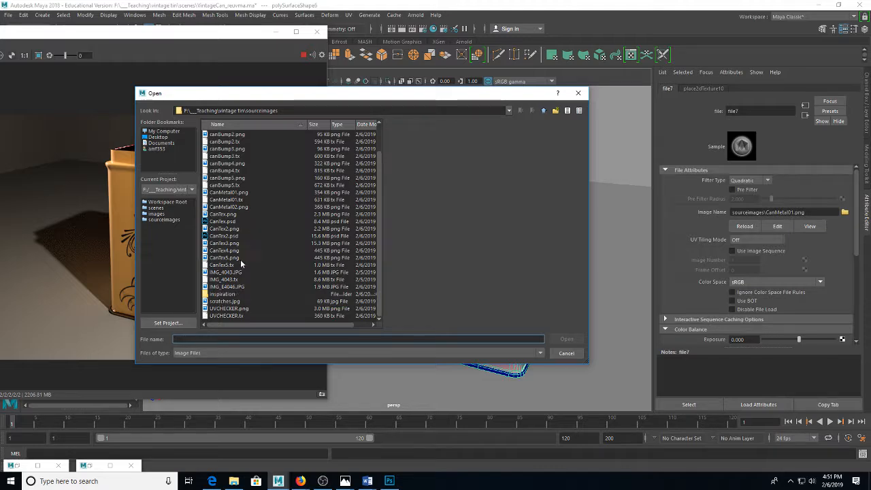
double_click(247, 214)
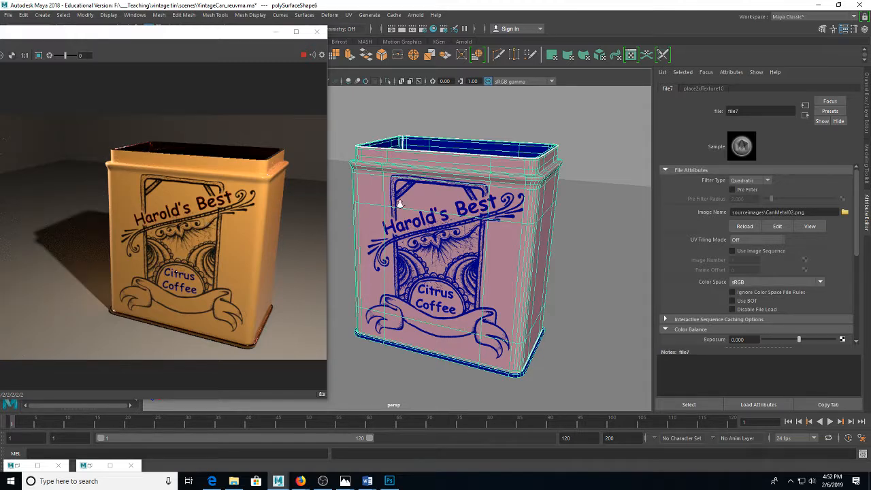
Step: Open the CanTex material's bump node and reduce its bump depth, trying 0.5 before settling on 0.1
scroll(402, 208, up, 5)
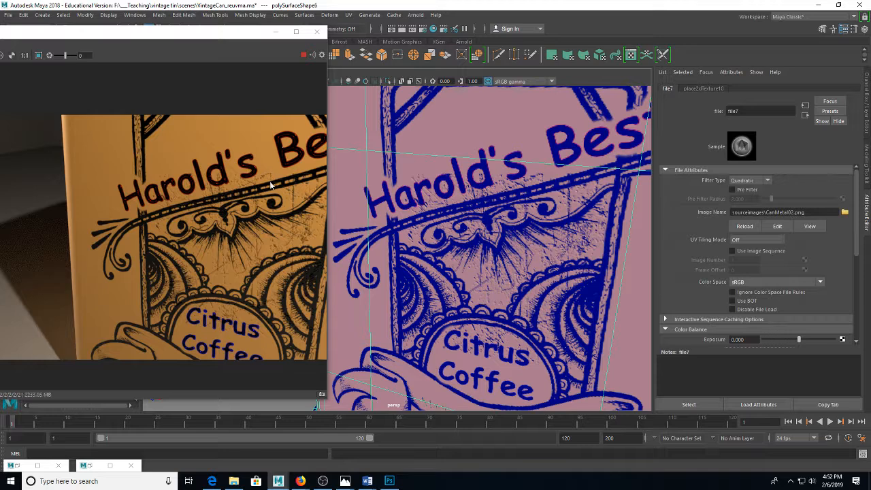
click(452, 211)
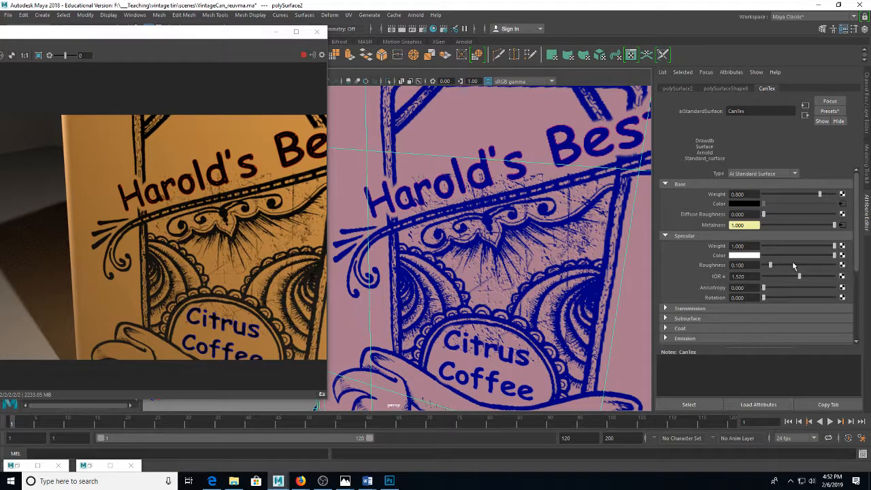
scroll(793, 263, down, 3)
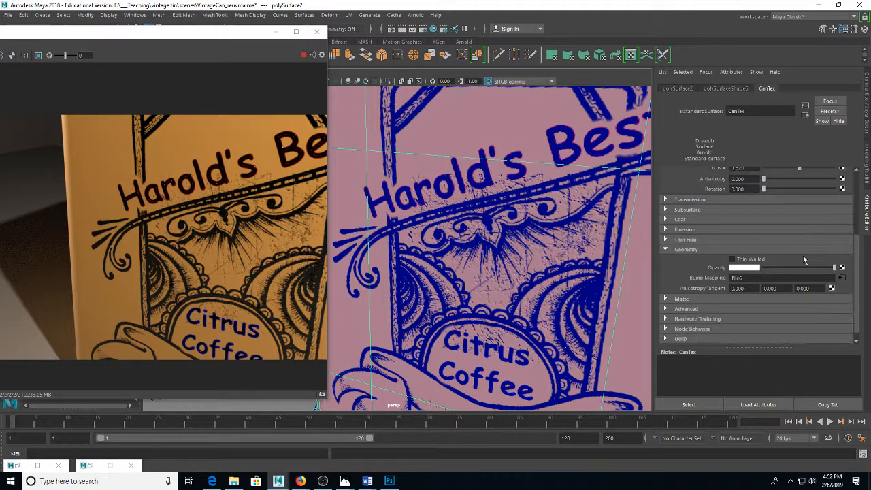
click(841, 277)
click(805, 114)
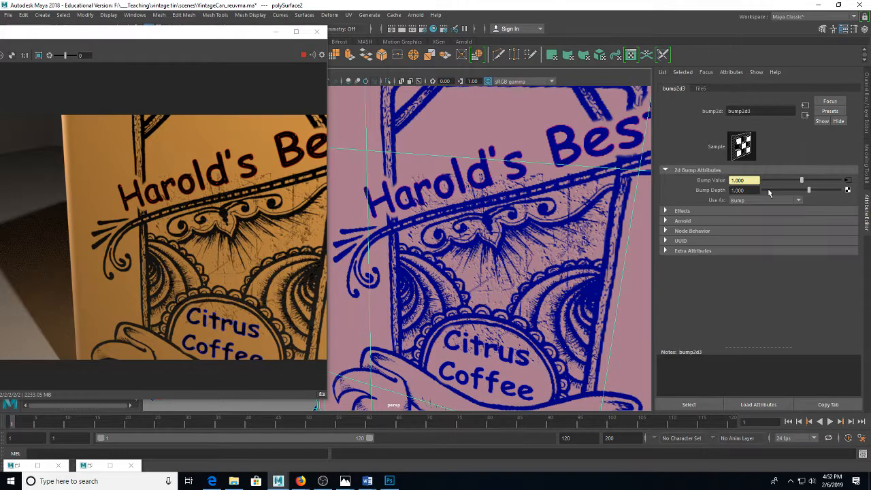
click(738, 190)
text(0.5)
key(Return)
click(745, 190)
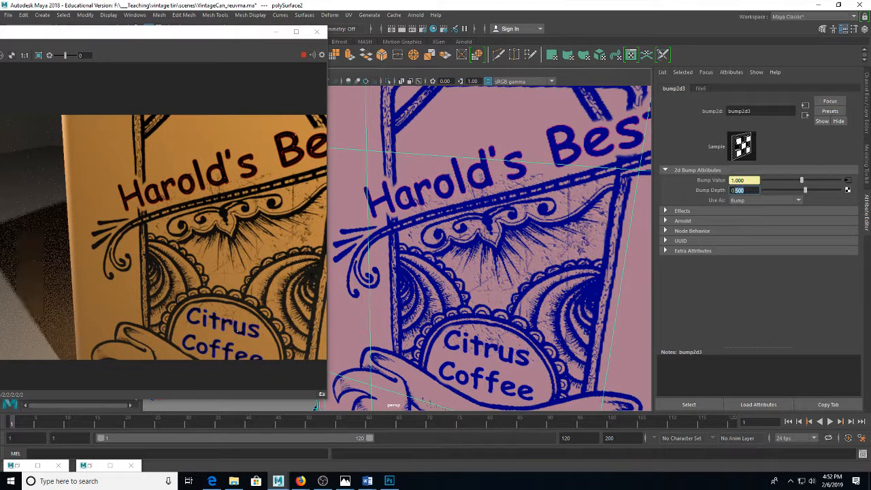
text(0.1)
key(Return)
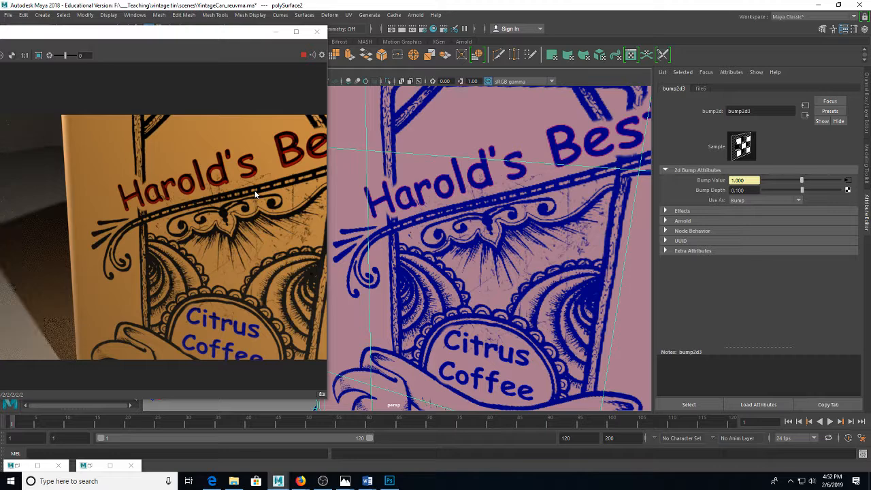
Step: Try a bump depth of 0 to compare the can's lettering in the Arnold render without any bump
key(f)
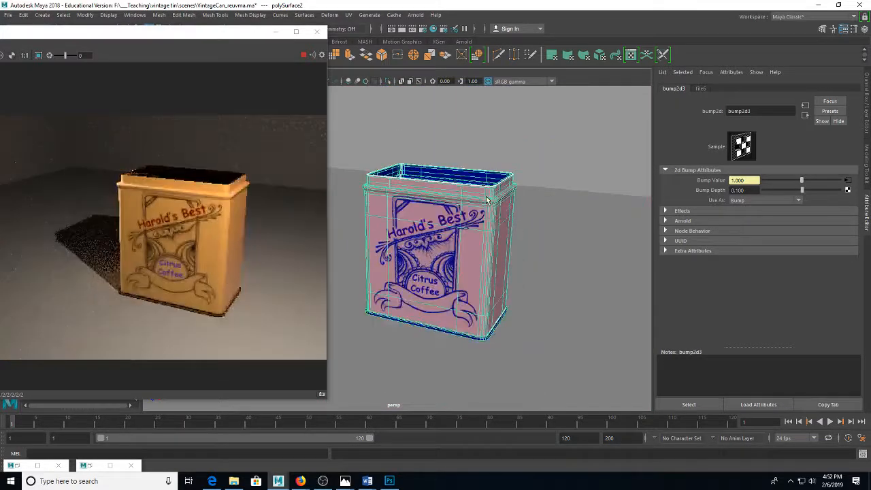
scroll(487, 199, up, 3)
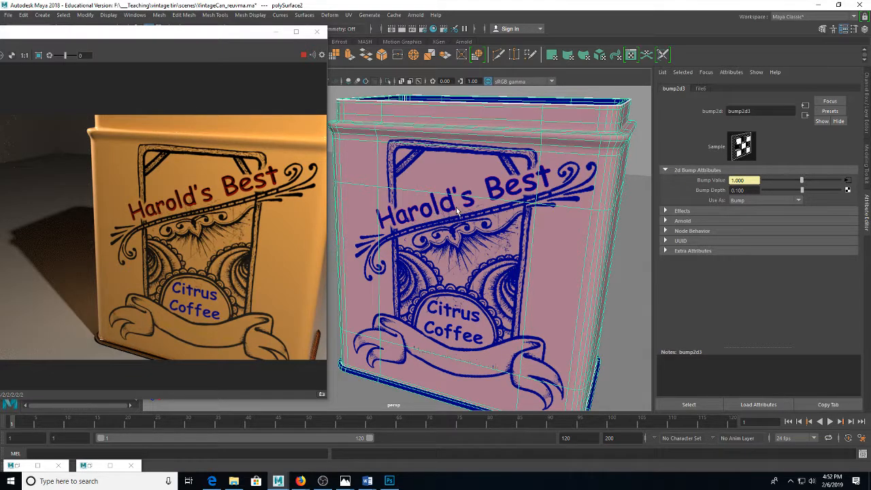
scroll(456, 207, up, 3)
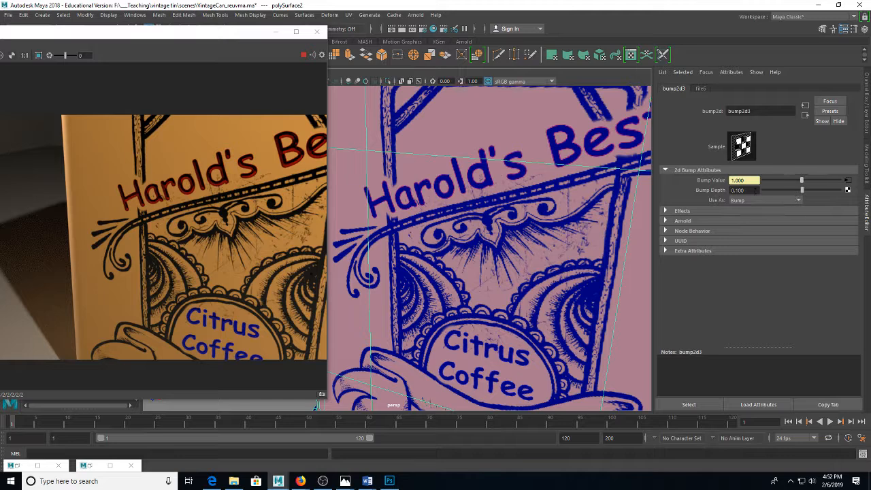
drag(754, 191, 673, 222)
text(0)
key(Return)
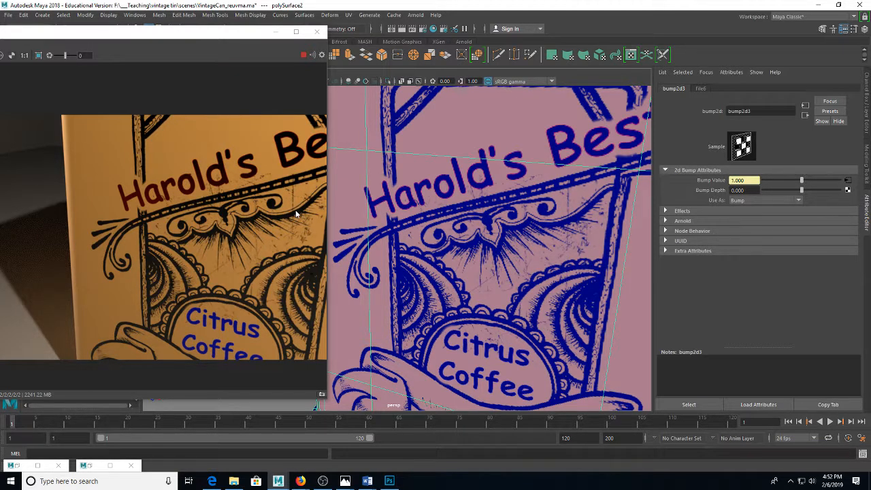
Step: Set the bump depth back to 0.1 and check the whole front label in the render
click(741, 190)
text(0.1)
key(Return)
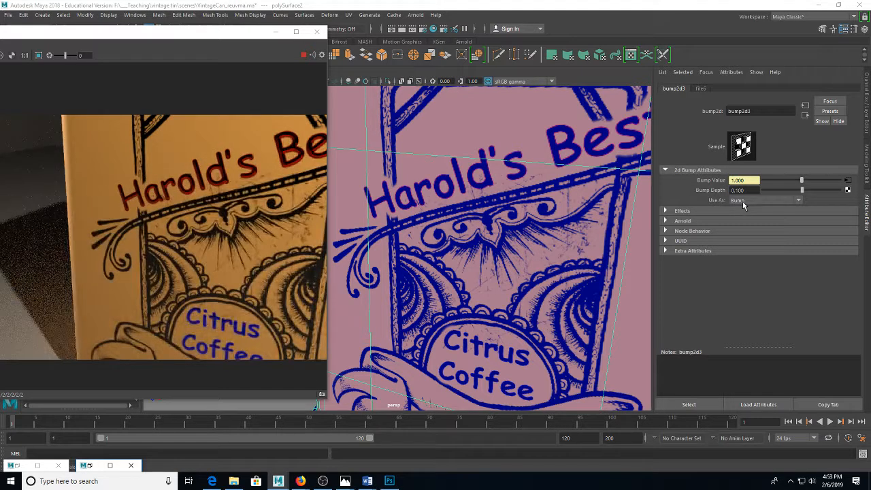
scroll(393, 173, down, 5)
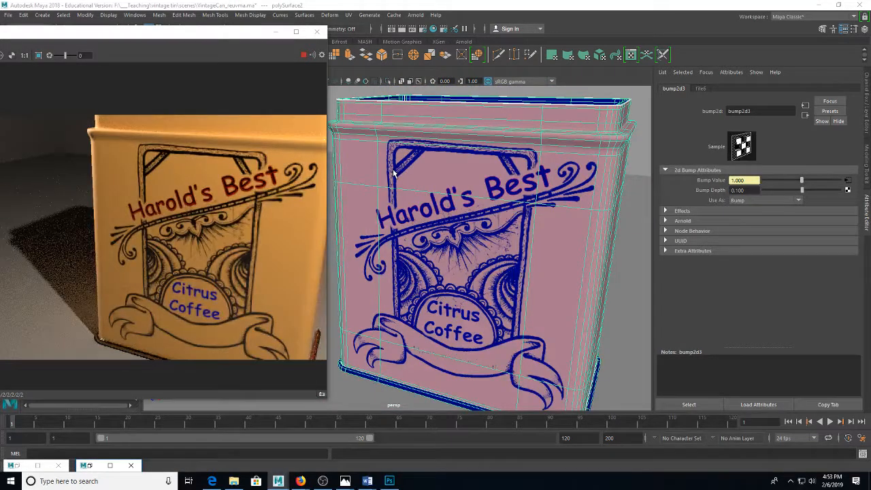